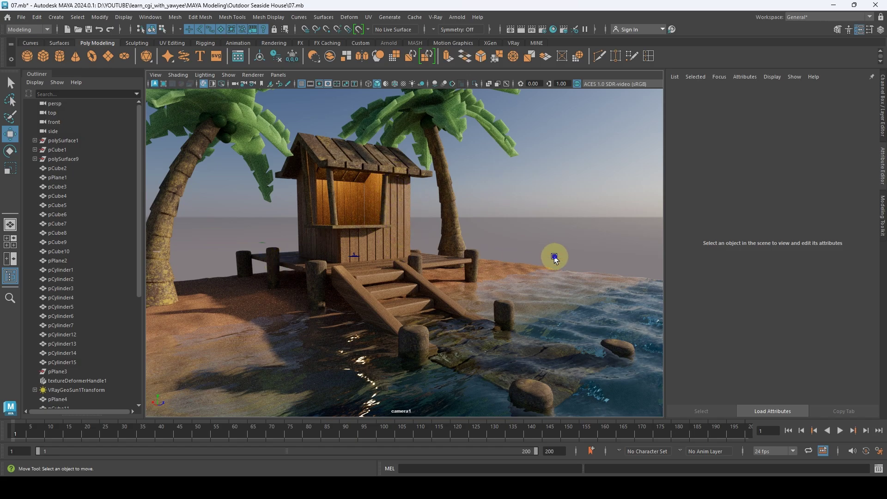
Step: Inspect the rendered beach hut, palm trees, stairs and water from several angles and distances
alt+drag(554, 256, 341, 244)
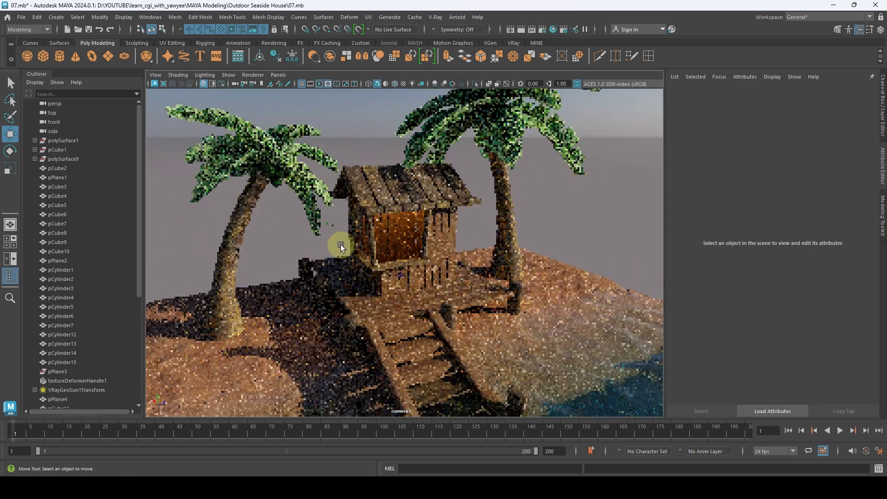
alt+drag(324, 307, 514, 266)
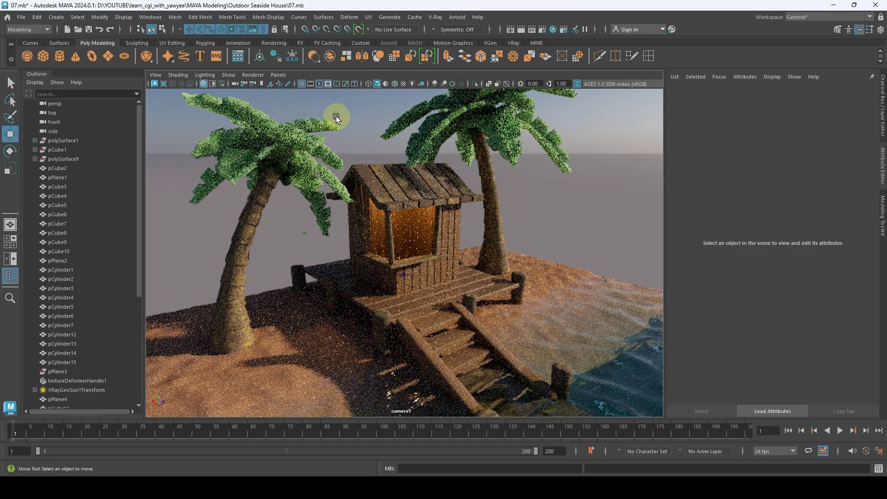
alt+middle_drag(387, 290, 405, 227)
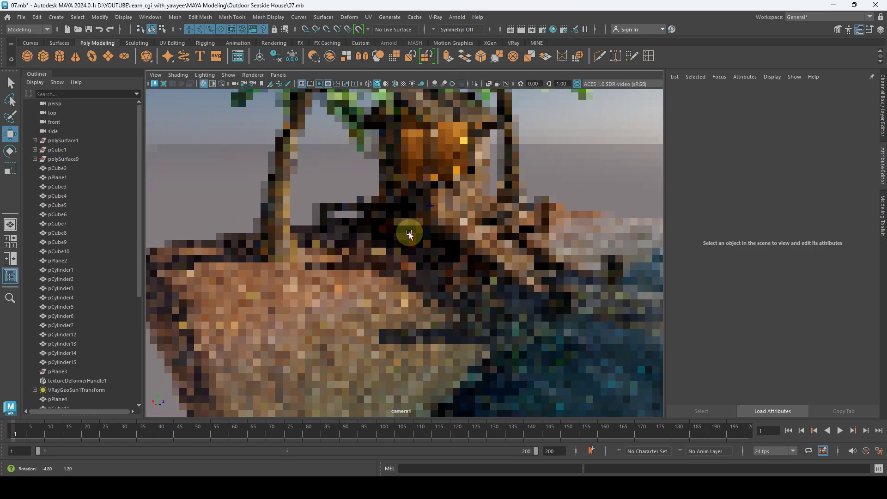
alt+drag(495, 249, 333, 254)
alt+right_drag(523, 268, 393, 279)
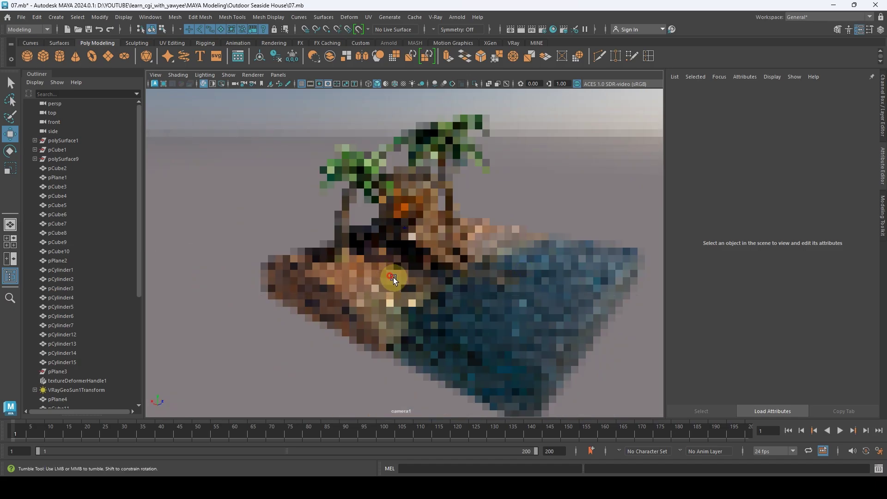
mouse_move(449, 275)
alt+right_down()
mouse_move(452, 245)
mouse_move(478, 271)
mouse_move(451, 258)
alt+right_up()
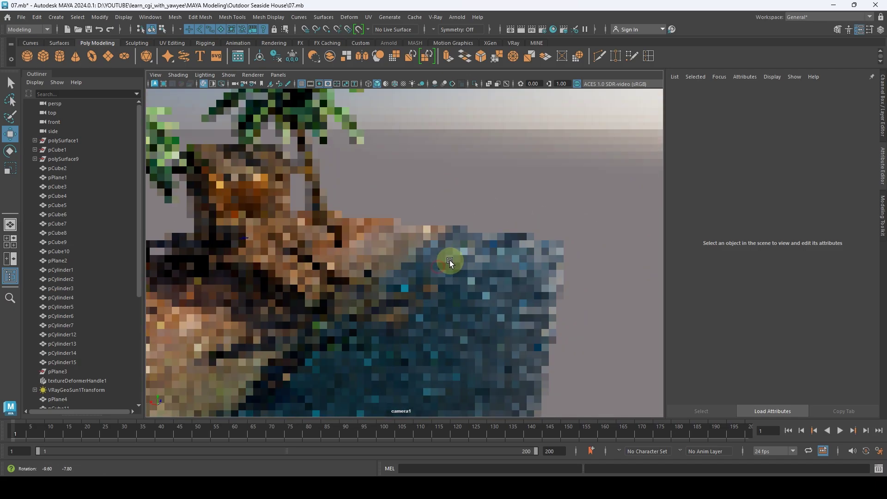
alt+drag(458, 254, 394, 249)
alt+middle_drag(392, 239, 370, 305)
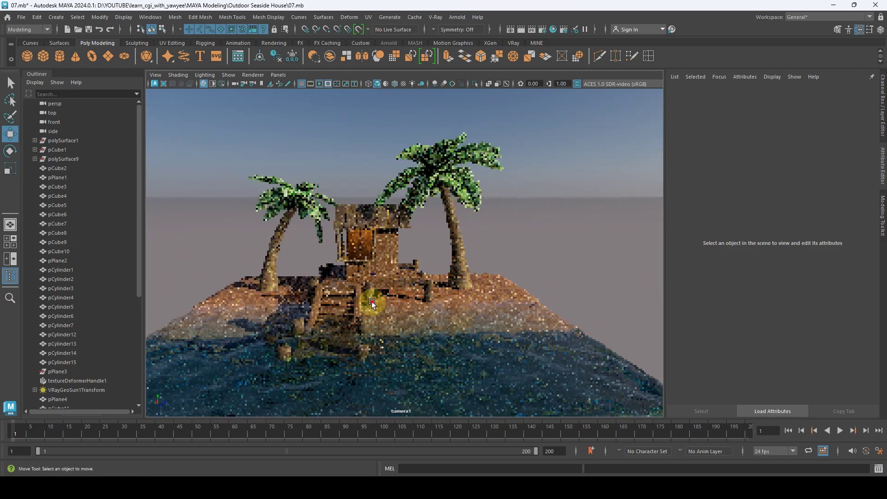
alt+drag(370, 305, 434, 297)
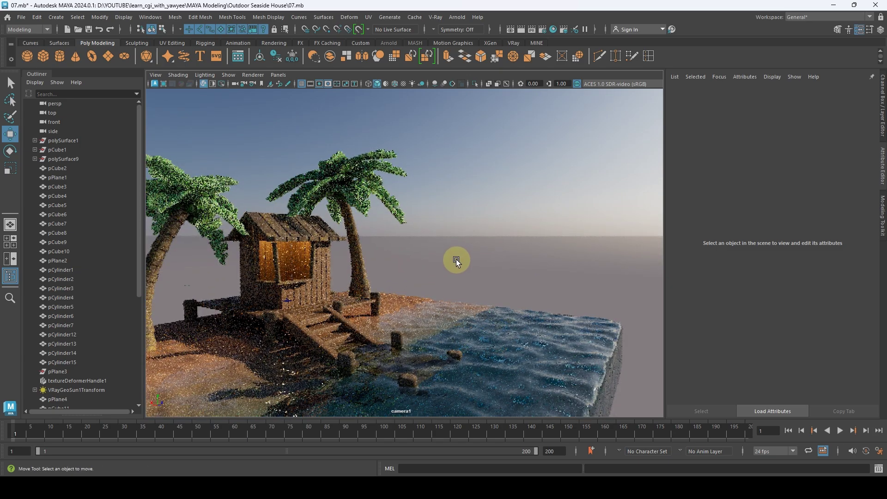
alt+right_drag(456, 260, 431, 251)
alt+drag(431, 250, 415, 254)
alt+right_drag(415, 254, 581, 237)
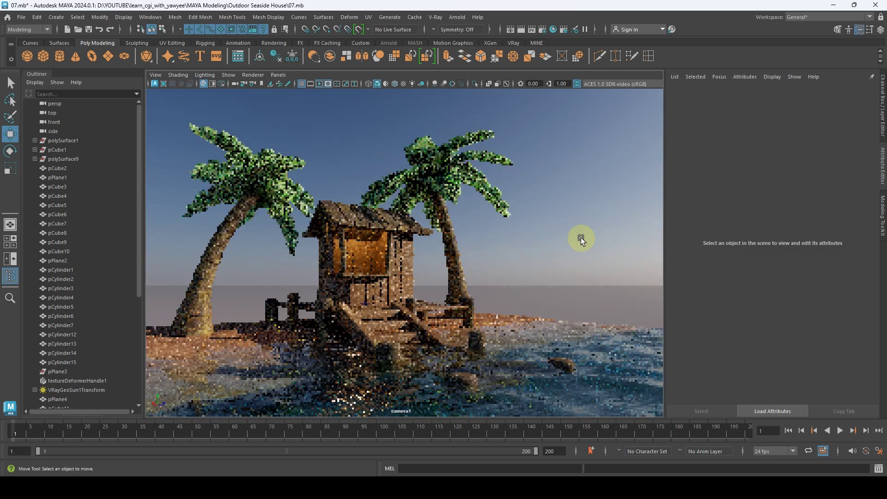
alt+drag(581, 237, 508, 241)
Step: Show the second perspective view beside the render and reposition the sun light to change the scene's lighting
key(space)
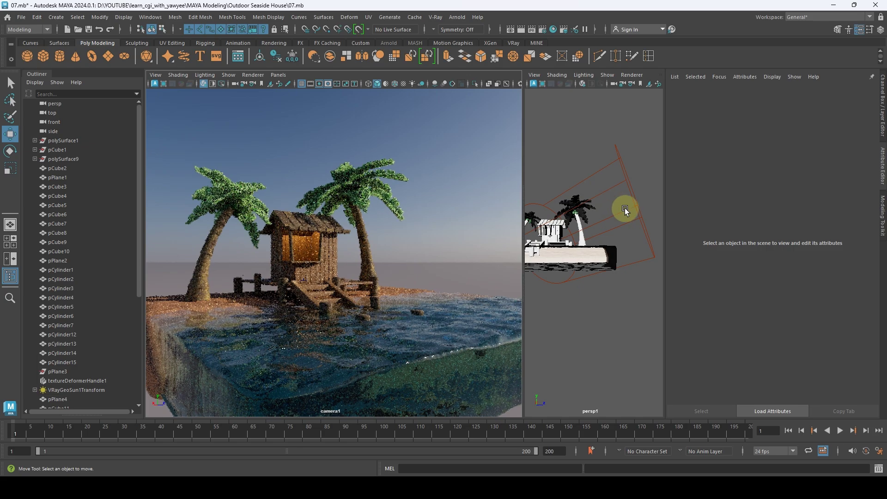
click(636, 206)
drag(640, 181, 601, 243)
drag(586, 207, 586, 199)
click(276, 108)
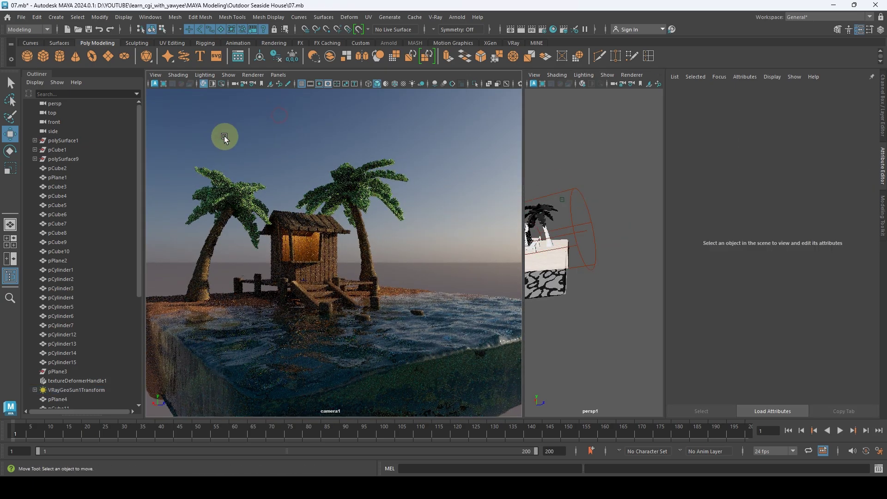
Step: Start a new empty scene, saving the changes to 07.mb
click(21, 17)
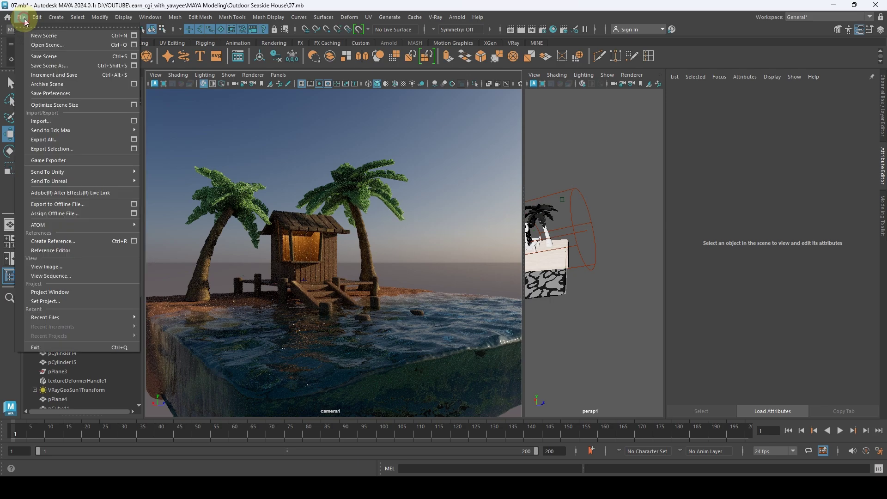
click(51, 36)
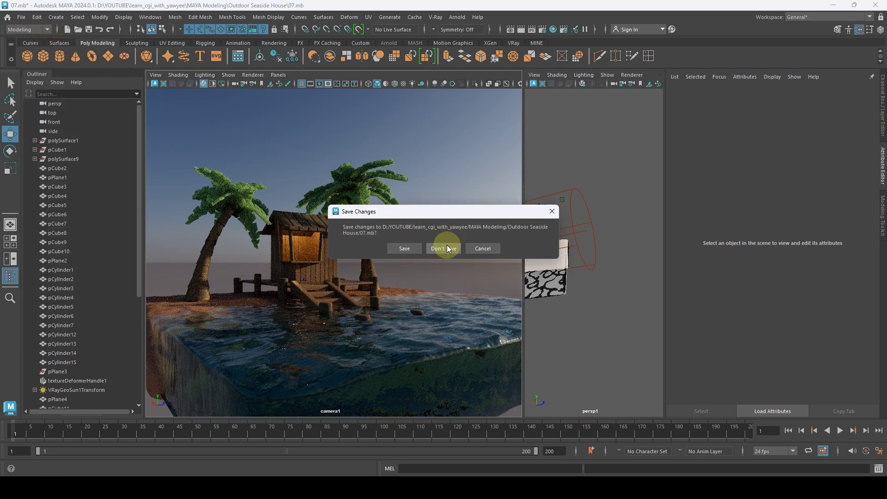
click(413, 248)
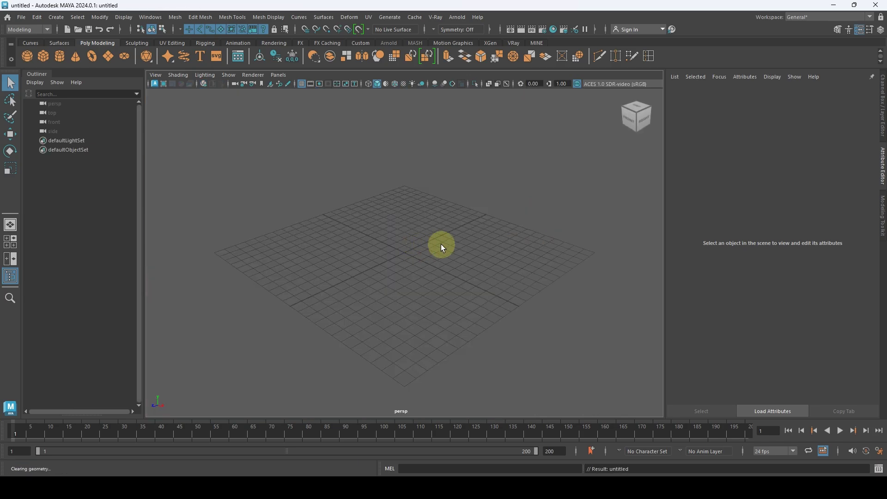
Step: Create a polygon cube, scale it up uniformly and raise it above the grid
mouse_move(442, 244)
alt+mouse_down()
mouse_move(406, 248)
mouse_move(473, 210)
mouse_move(402, 206)
mouse_move(424, 214)
mouse_move(427, 234)
alt+mouse_up()
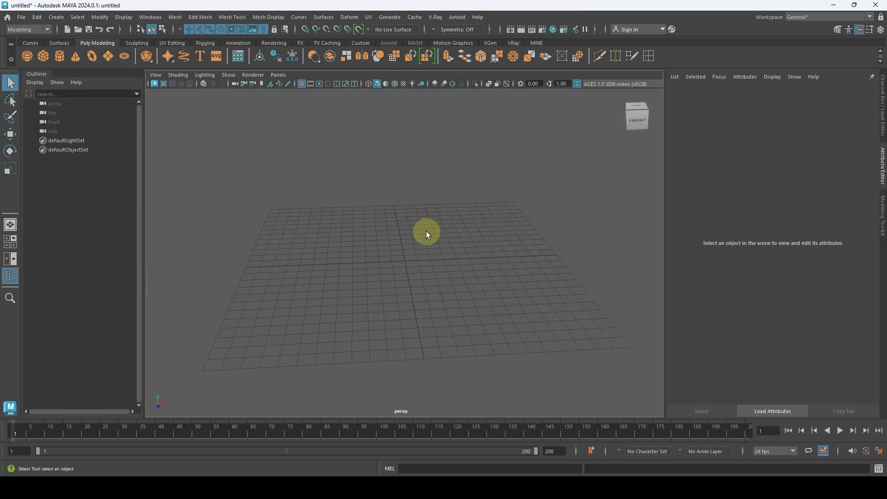
click(43, 57)
alt+middle_drag(383, 220, 476, 262)
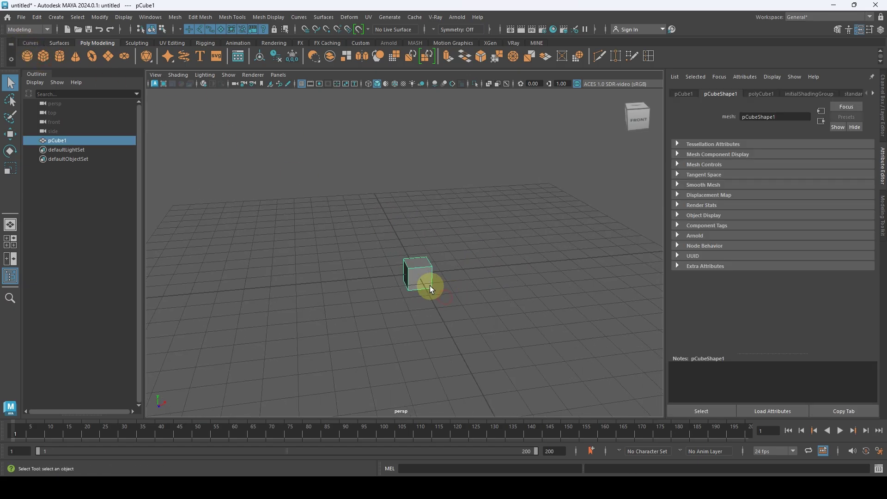
key(r)
drag(418, 274, 345, 263)
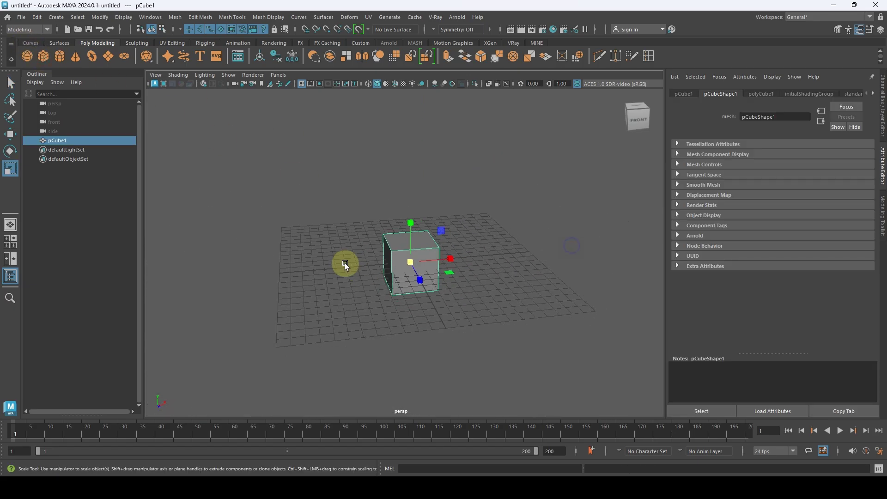
key(w)
drag(410, 241, 402, 204)
alt+right_drag(402, 204, 541, 248)
alt+drag(541, 248, 481, 218)
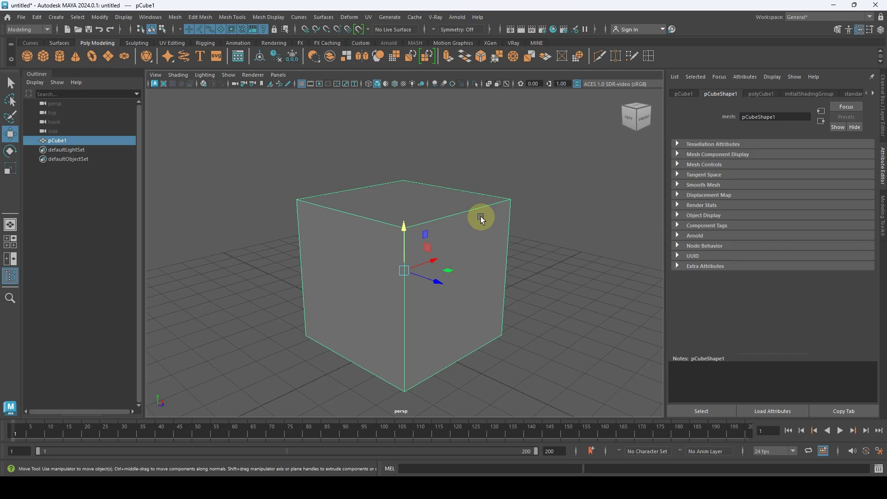
Step: Scale the cube up further and raise it to rest on the grid
alt+right_drag(481, 217, 307, 254)
key(r)
drag(396, 260, 452, 192)
key(w)
drag(406, 221, 389, 206)
key(f)
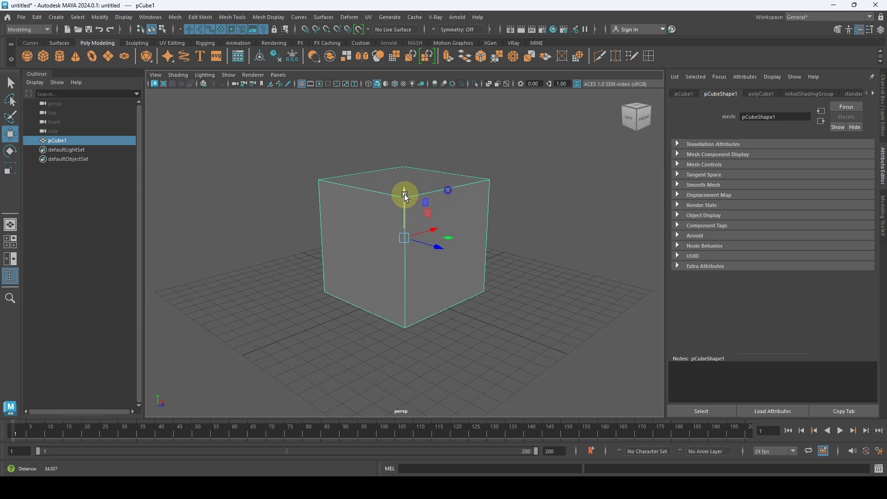
Step: Create a polygon cylinder and place it beside the cube, slightly enlarged
click(59, 56)
alt+drag(217, 118, 428, 262)
key(r)
key(w)
key(r)
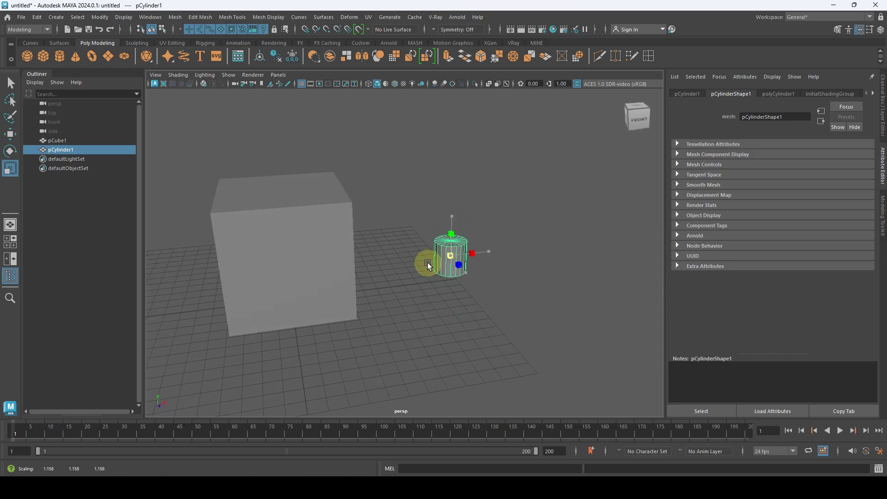
Step: Reshape the cylinder into a tall, slim column standing apart from the cube
drag(456, 228, 365, 250)
key(w)
key(r)
drag(509, 240, 424, 233)
key(w)
Step: Select the cube in object mode
click(376, 220)
right_click(433, 225)
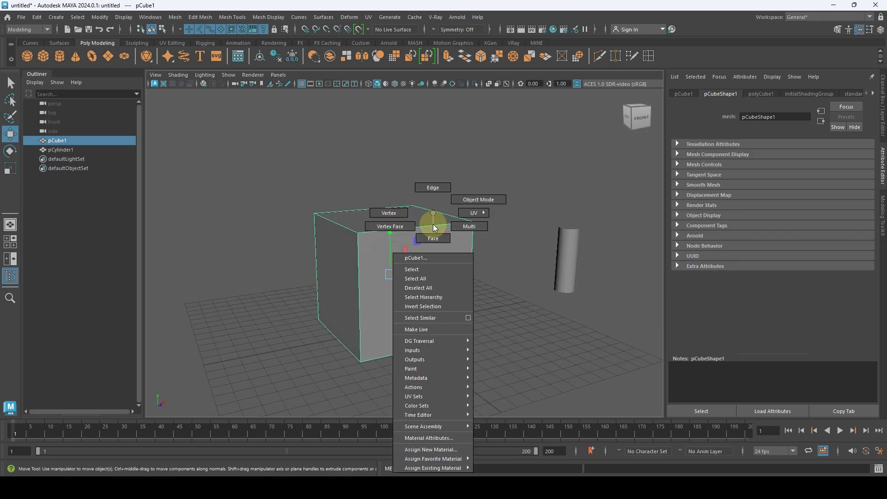
mouse_move(433, 226)
right_down()
mouse_move(434, 187)
mouse_move(481, 200)
right_up()
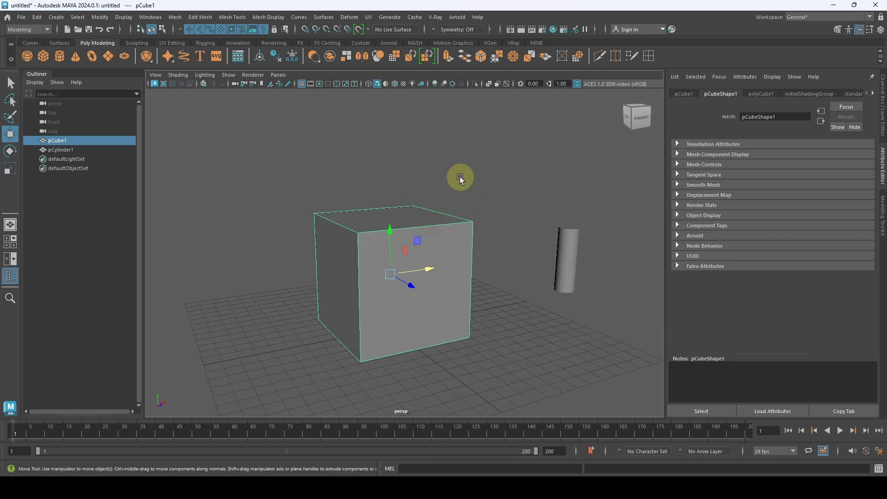
Step: Review the custom MINE shelf and the available mesh tools
click(536, 43)
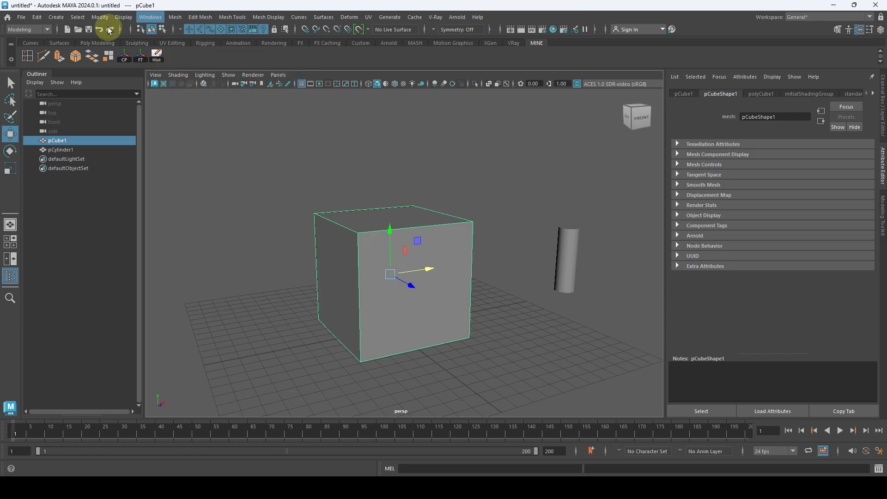
click(237, 19)
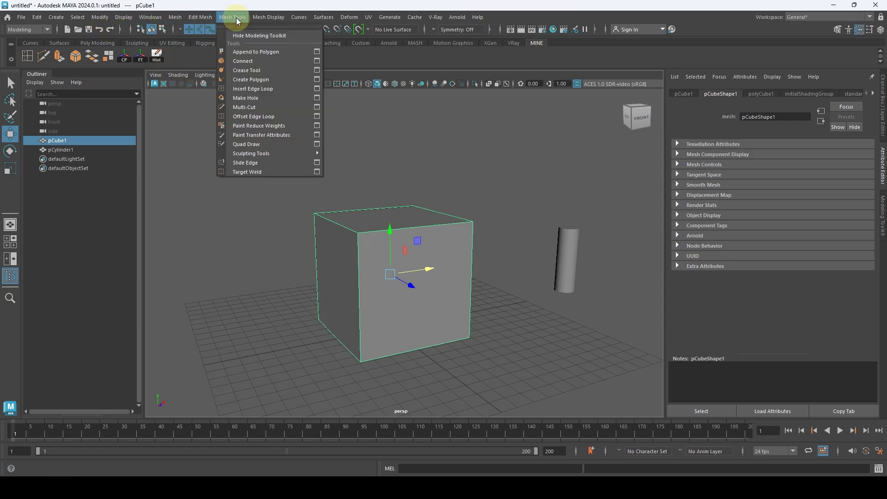
click(420, 55)
Step: Create a new shelf named MOD
click(13, 58)
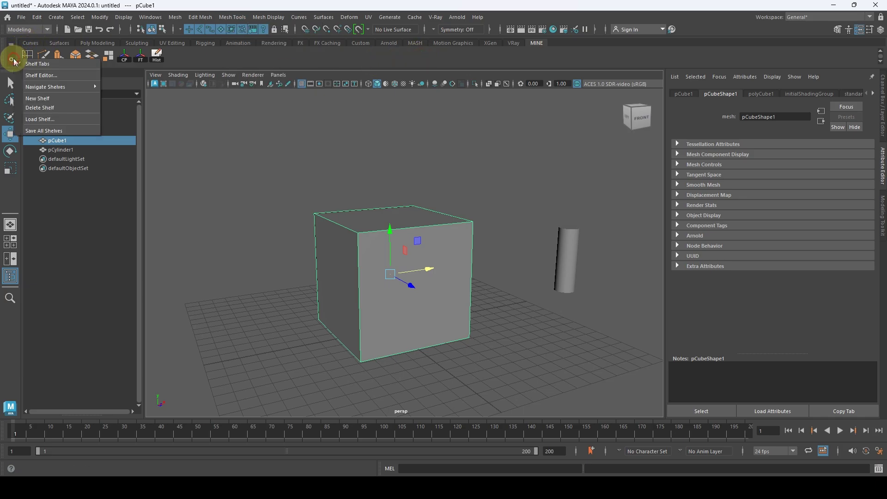
click(51, 99)
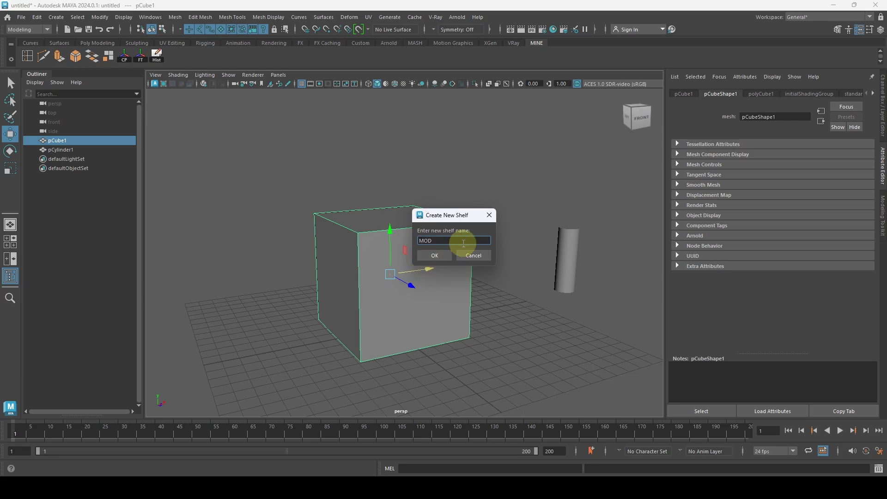
click(437, 255)
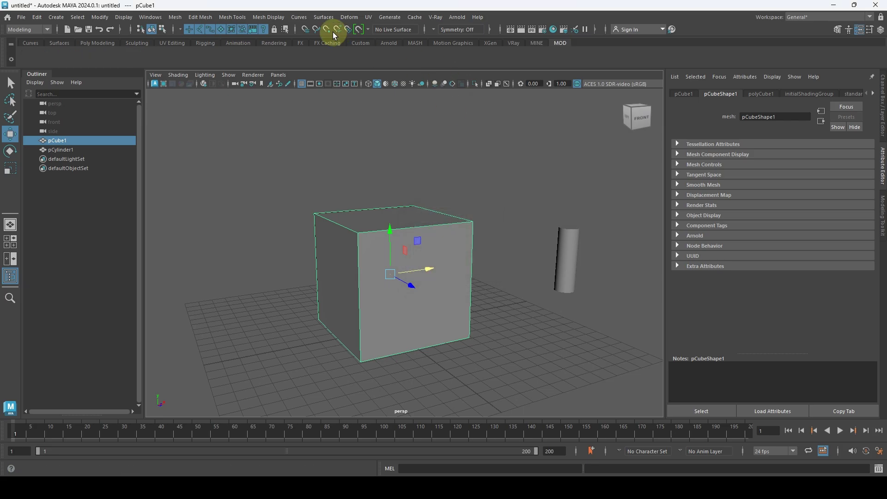
Step: Add mesh editing commands including Extrude and Bevel, plus Insert Edge Loop and Multi-Cut, to the MOD shelf
click(210, 21)
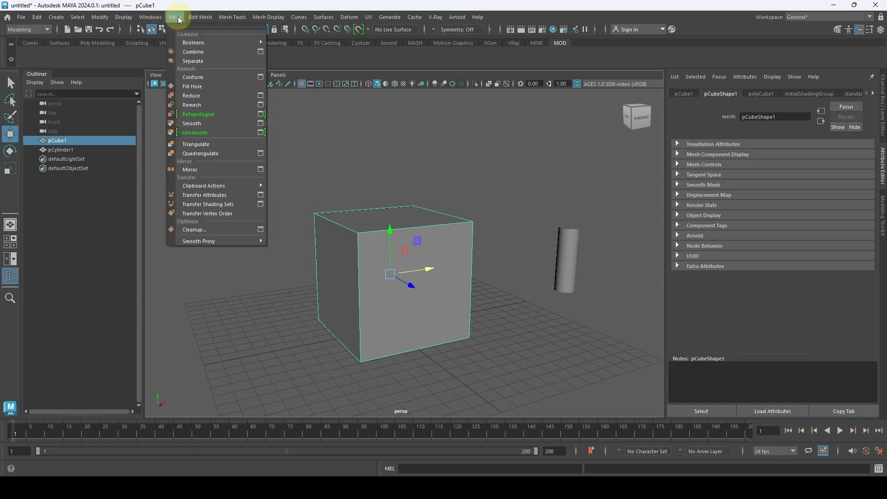
click(245, 17)
mouse_move(207, 19)
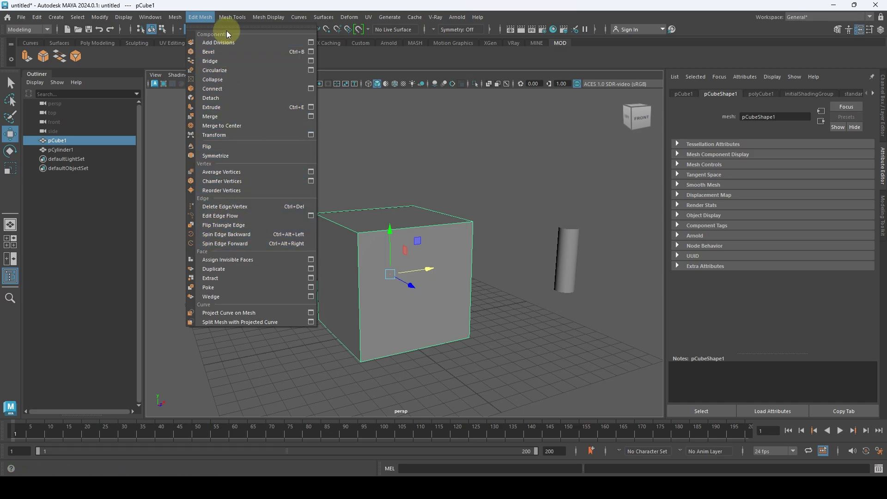
mouse_move(236, 18)
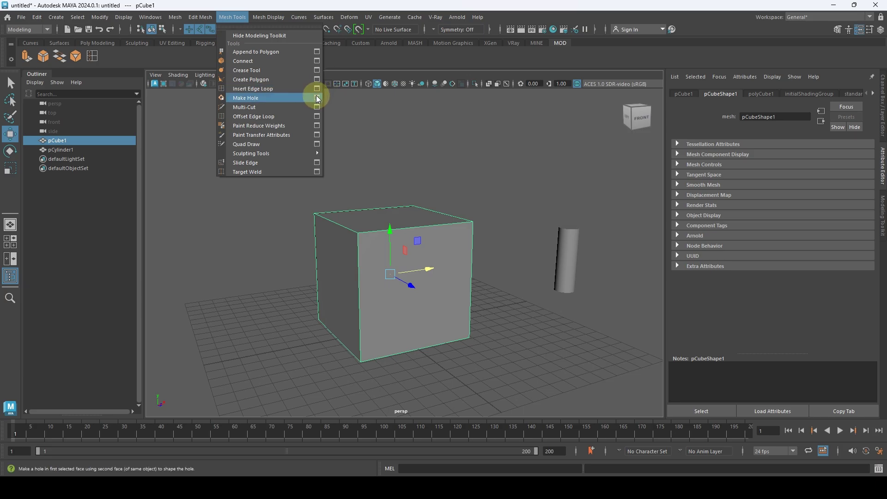
ctrl+shift+click(317, 107)
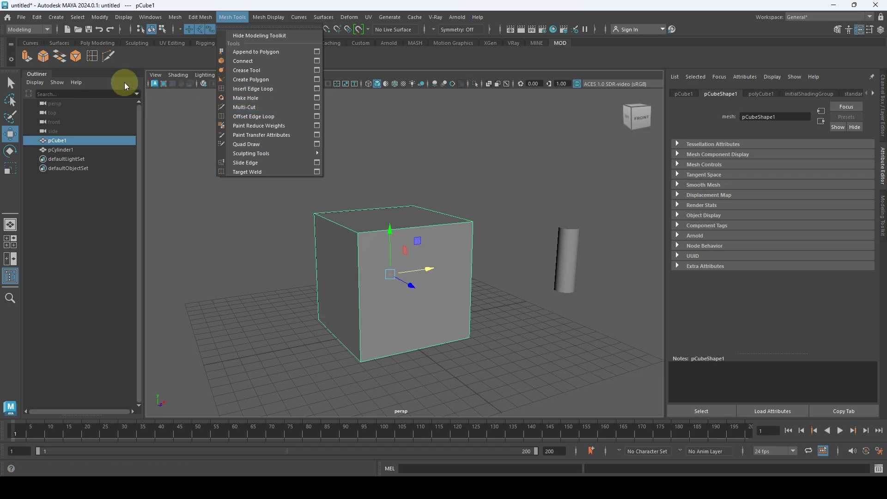
Step: Add Freeze Transformations and Center Pivot to the MOD shelf, keeping the cube selected
click(100, 17)
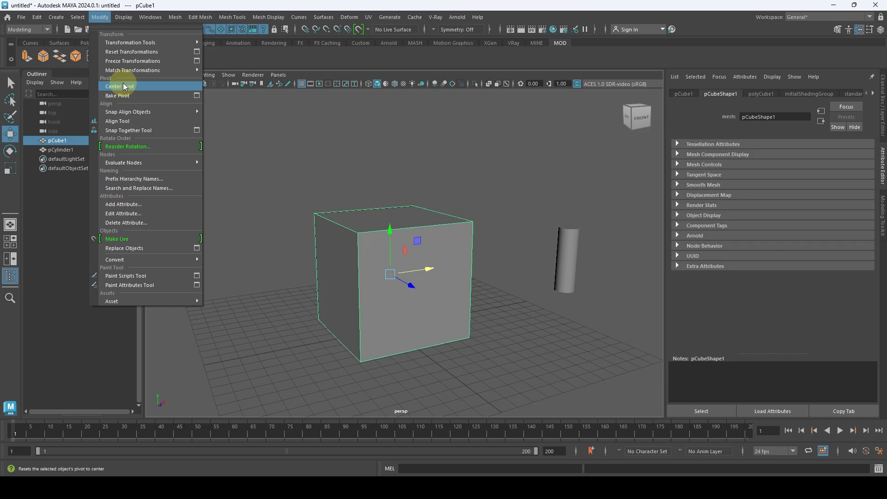
click(327, 154)
click(406, 267)
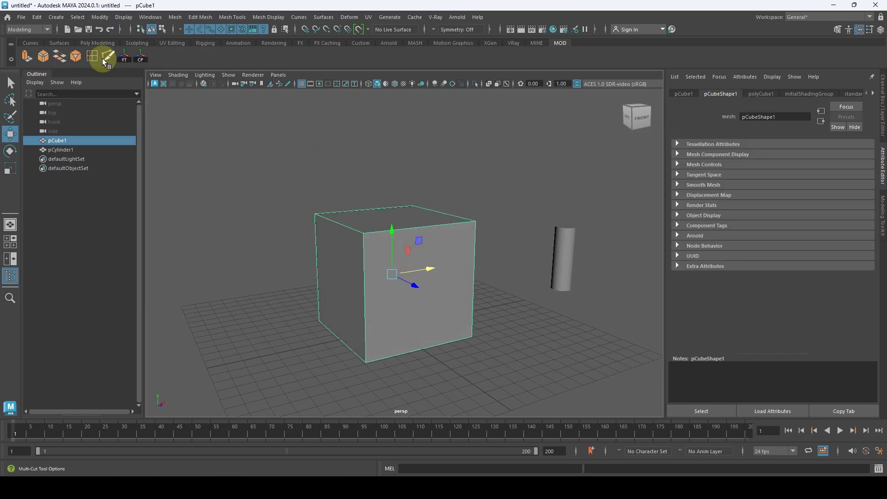
Step: Start the Insert Edge Loop tool from the MINE shelf and float its tool settings as a separate window
click(537, 43)
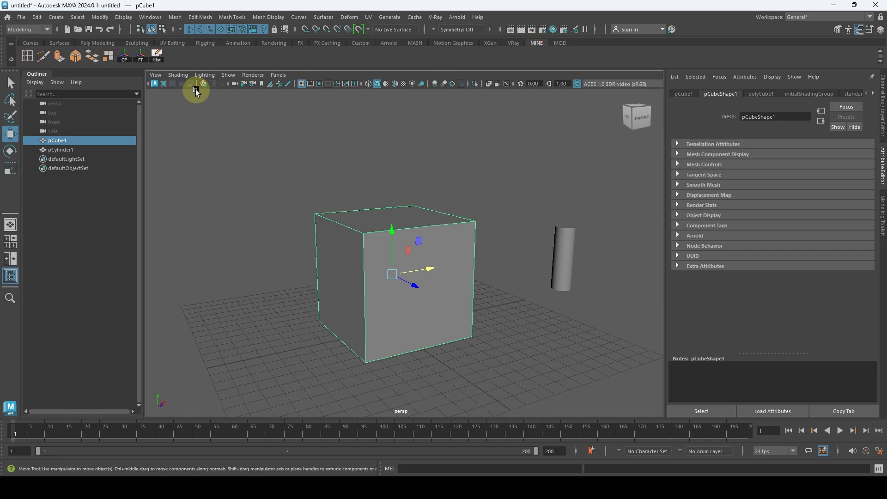
click(26, 57)
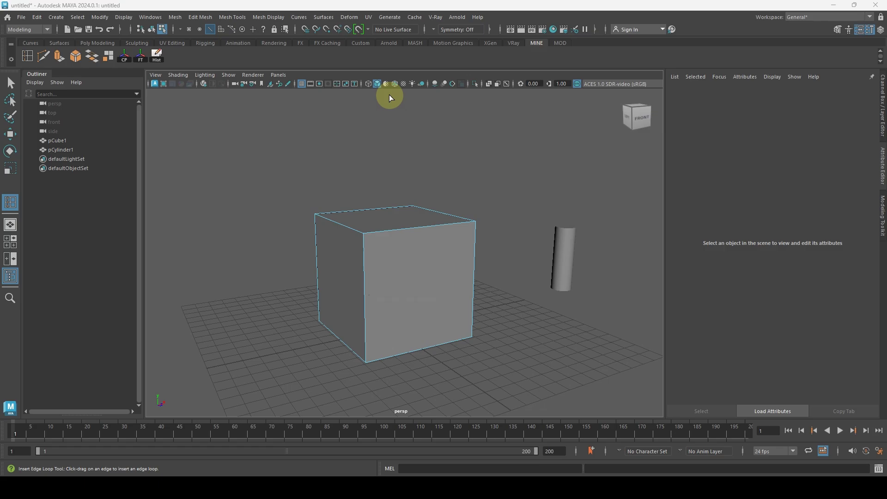
click(378, 84)
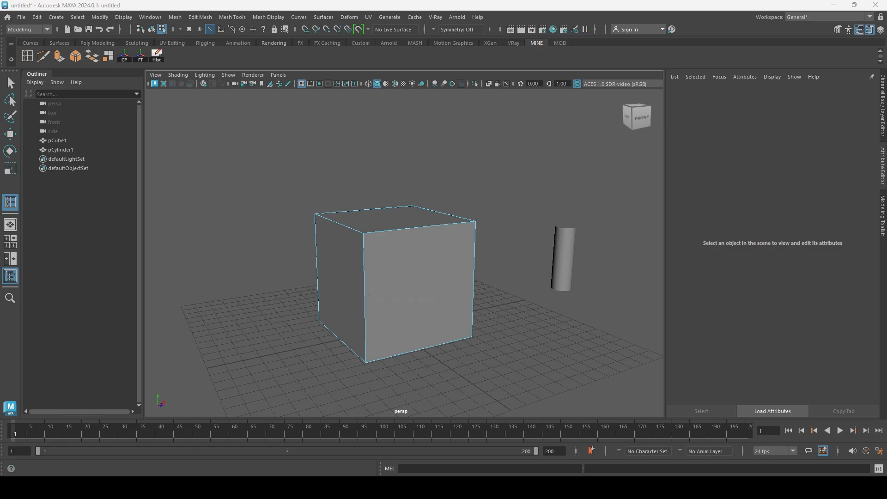
drag(232, 84, 226, 189)
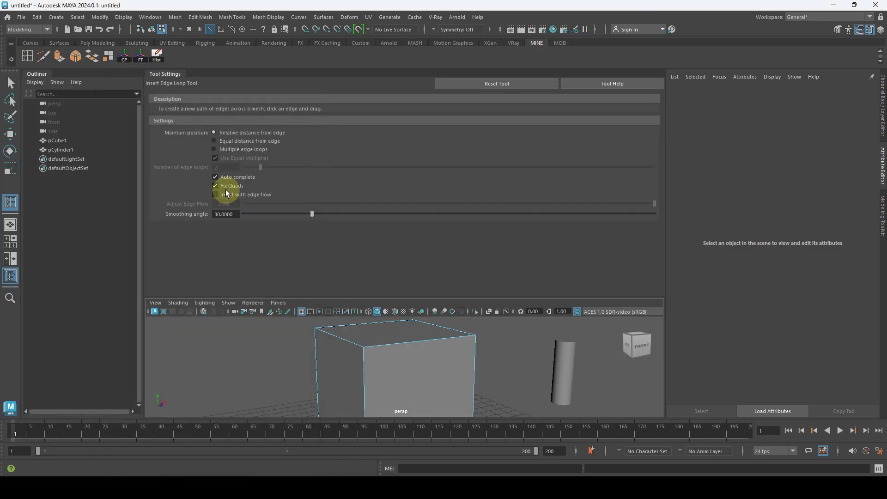
drag(162, 74, 195, 120)
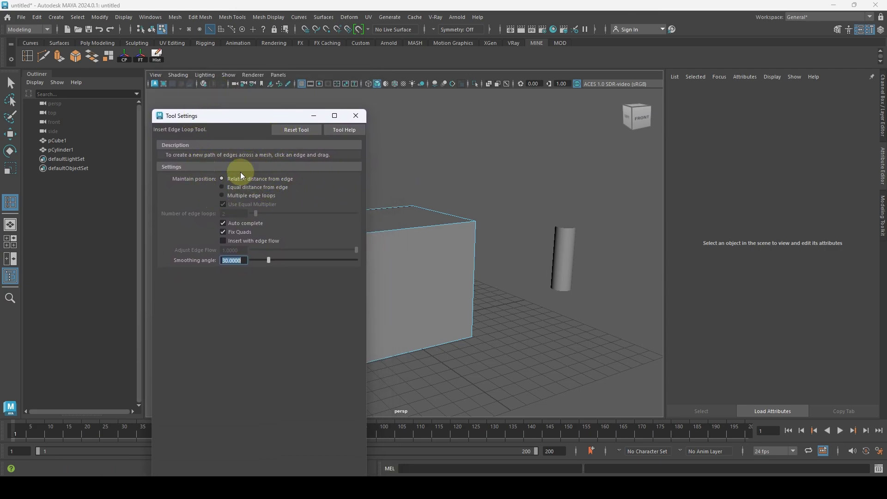
Step: Set Insert Edge Loop to multiple edge loops with 1 loop and insert it through the middle of the cube
click(235, 196)
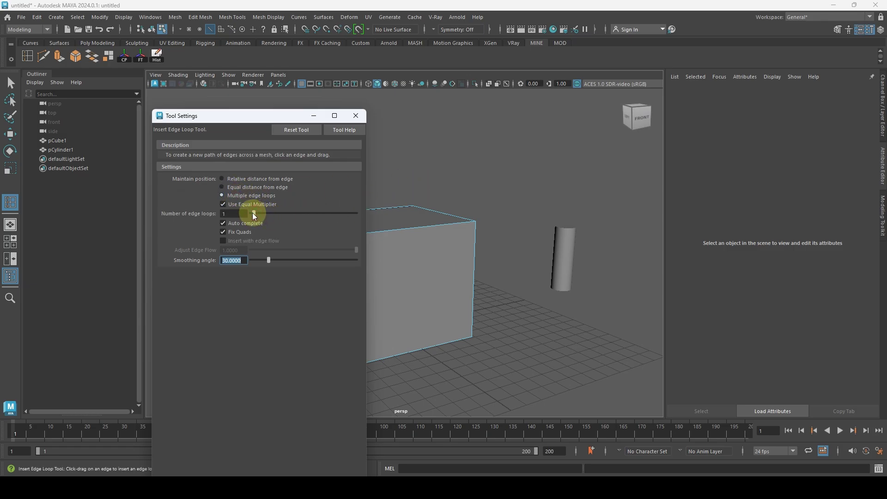
click(230, 214)
click(307, 119)
alt+drag(348, 223, 365, 222)
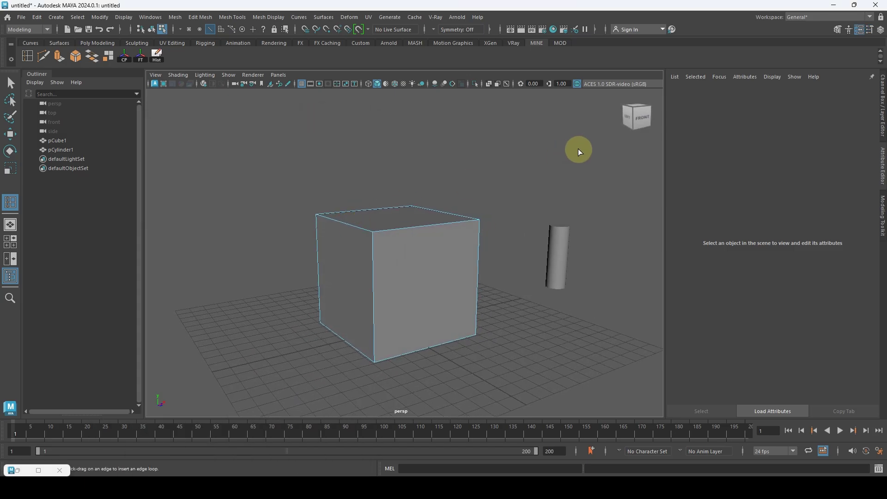
click(338, 221)
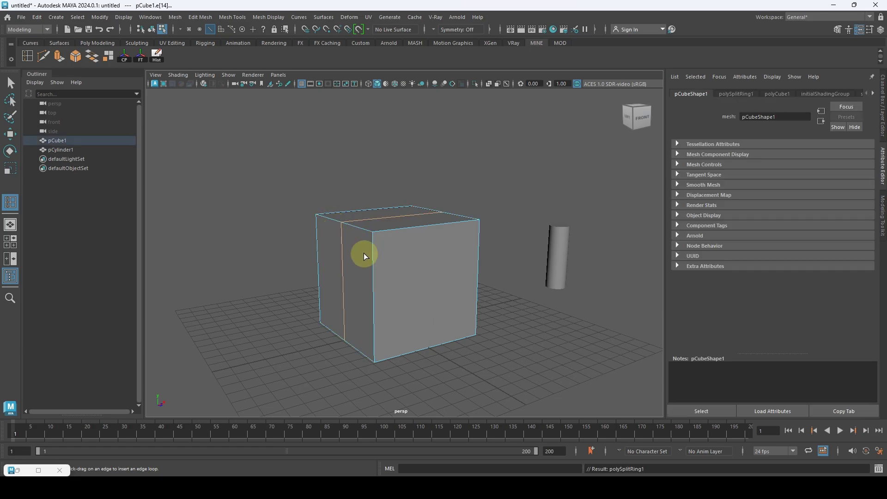
Step: Raise the cube's centre top edge to form the ridge of a gabled roof and return to object mode
alt+drag(364, 253, 348, 247)
key(q)
right_click(404, 213)
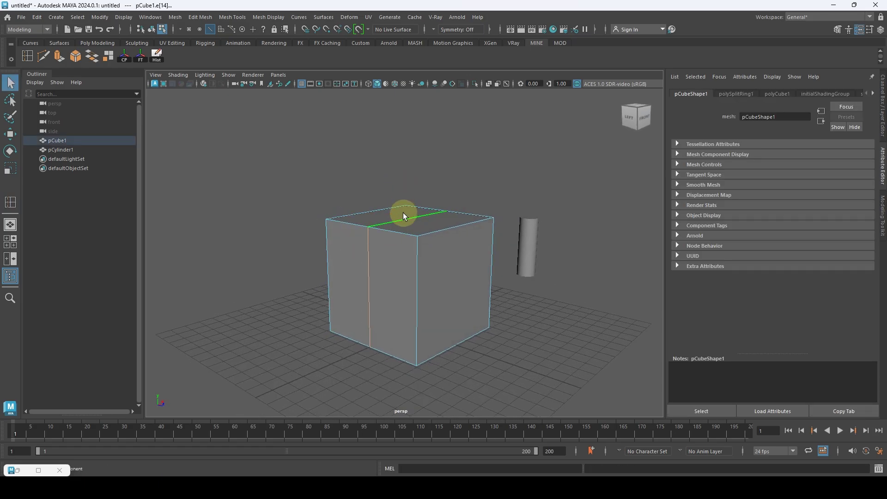
mouse_move(402, 219)
right_down()
mouse_move(403, 183)
mouse_move(405, 204)
right_up()
click(405, 219)
alt+drag(433, 221, 423, 221)
key(w)
drag(403, 192, 406, 151)
alt+drag(418, 188, 418, 203)
key(q)
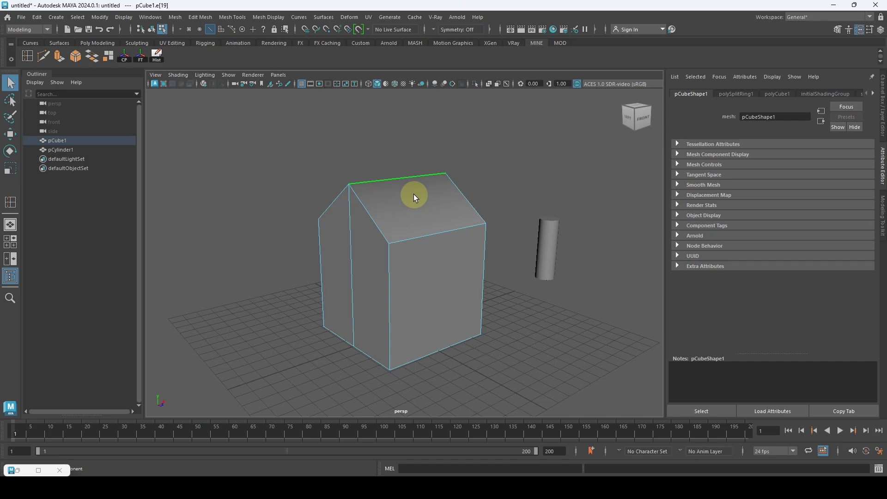
right_drag(414, 197, 462, 181)
alt+drag(384, 225, 407, 217)
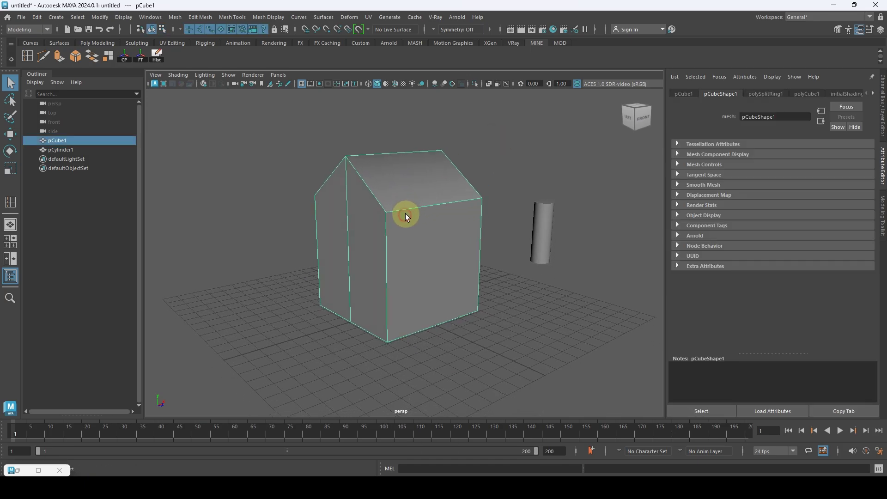
Step: Create a second polygon cube, enlarge it and move it up into the house block
click(95, 42)
click(42, 54)
scroll(366, 277, down, 3)
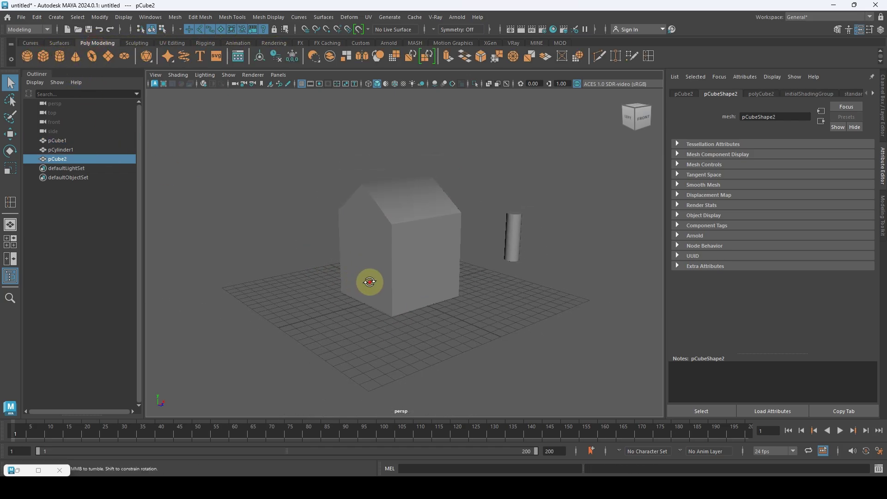
key(w)
drag(422, 286, 377, 180)
key(r)
key(w)
alt+right_drag(376, 180, 425, 237)
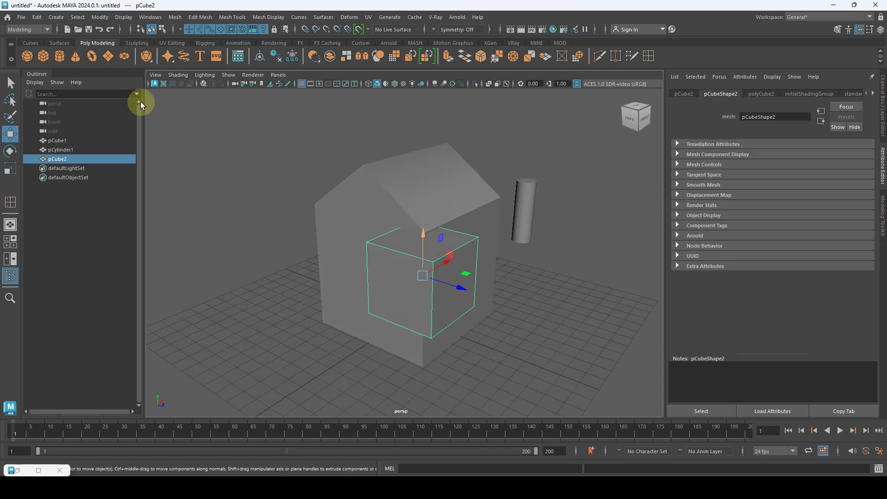
Step: Turn on Wireframe on Shaded display for the perspective view
click(178, 75)
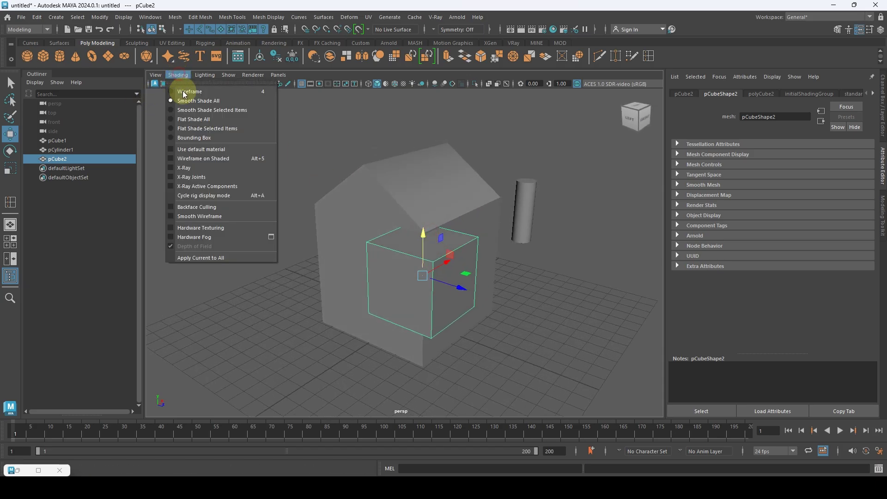
click(206, 159)
alt+drag(362, 198, 472, 252)
Step: Resize and position the second cube so it overlaps the house's front corner just below the roof
key(r)
key(w)
alt+drag(491, 224, 365, 223)
alt+right_drag(365, 224, 402, 214)
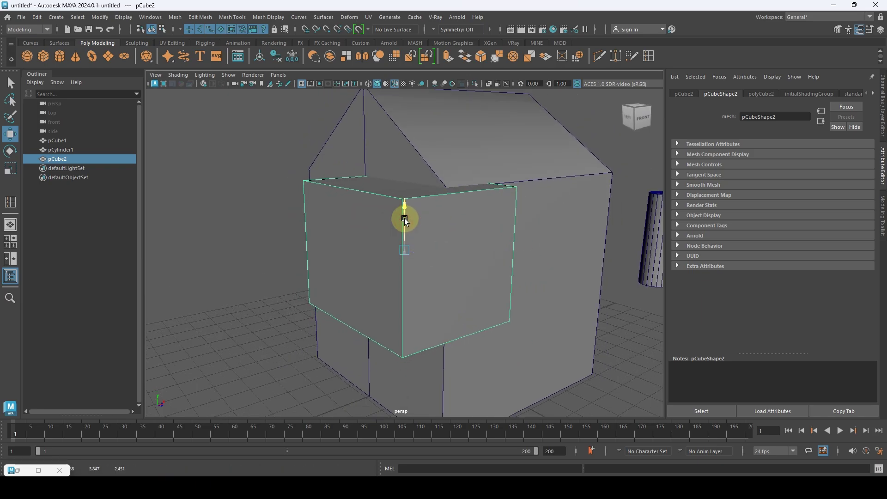
drag(406, 222, 402, 220)
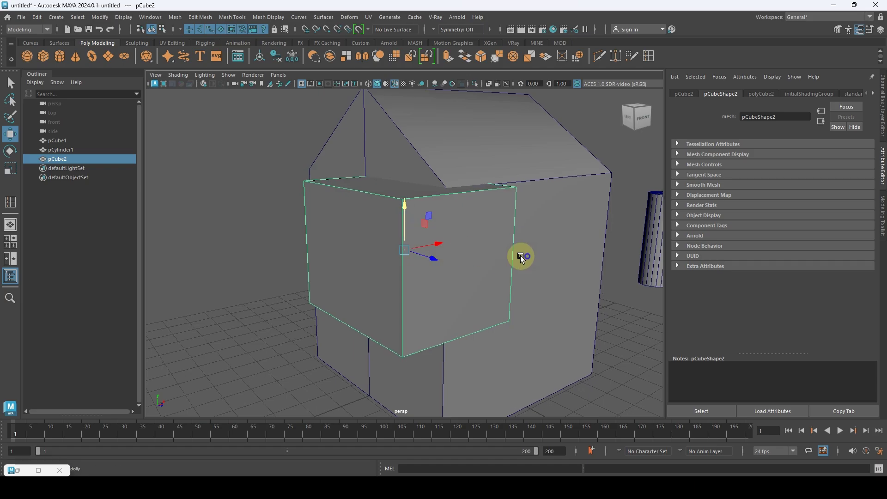
alt+drag(520, 258, 409, 215)
key(r)
key(w)
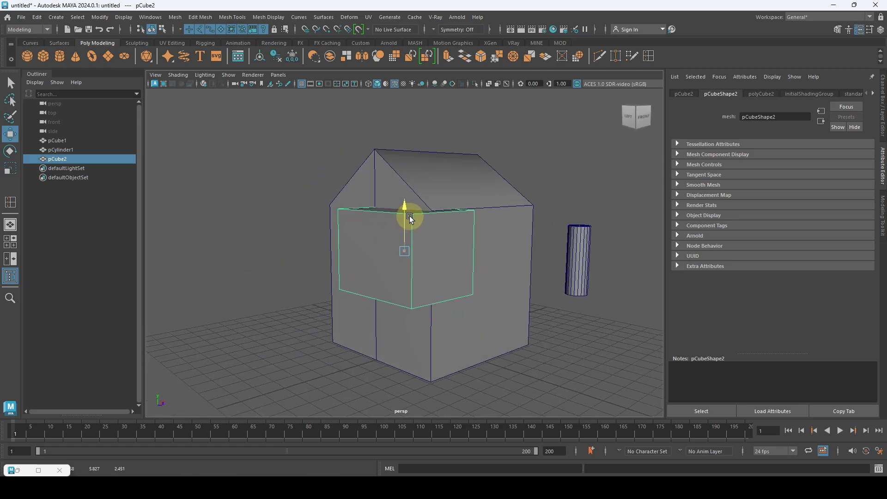
alt+drag(537, 183, 539, 192)
Step: Subtract the second cube from the house with a Boolean Difference (A - B)
click(460, 161)
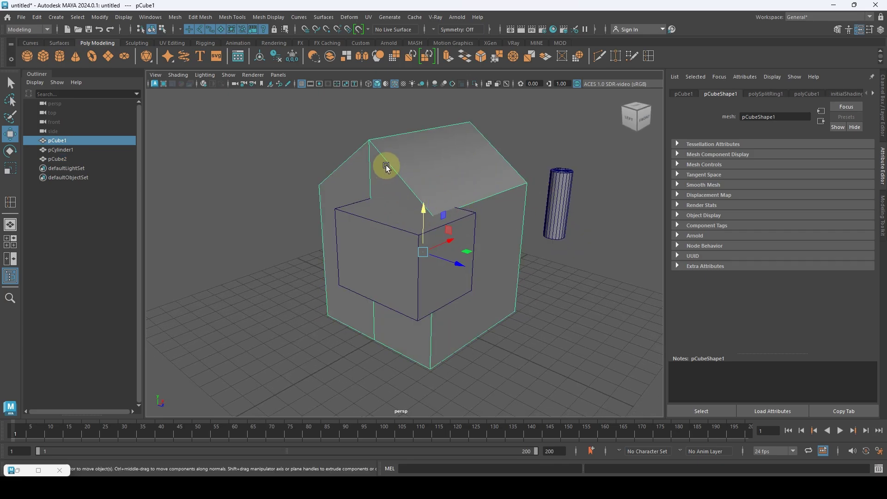
shift+click(378, 233)
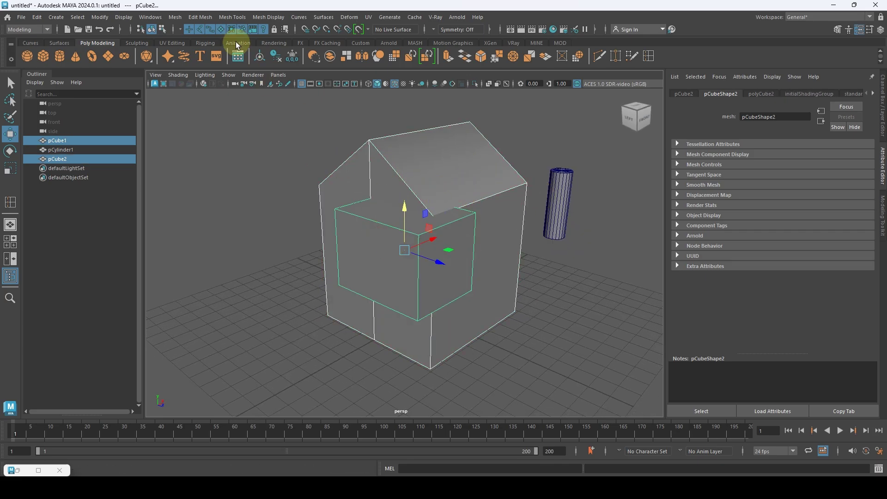
click(173, 19)
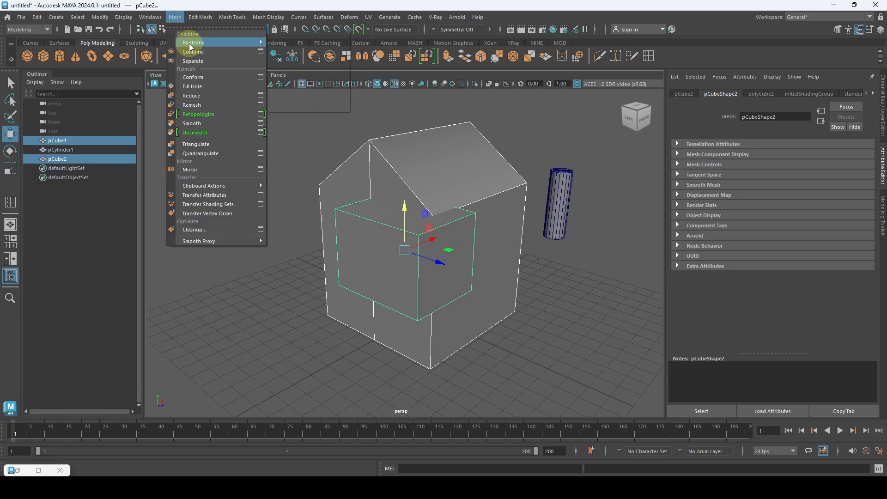
mouse_move(190, 43)
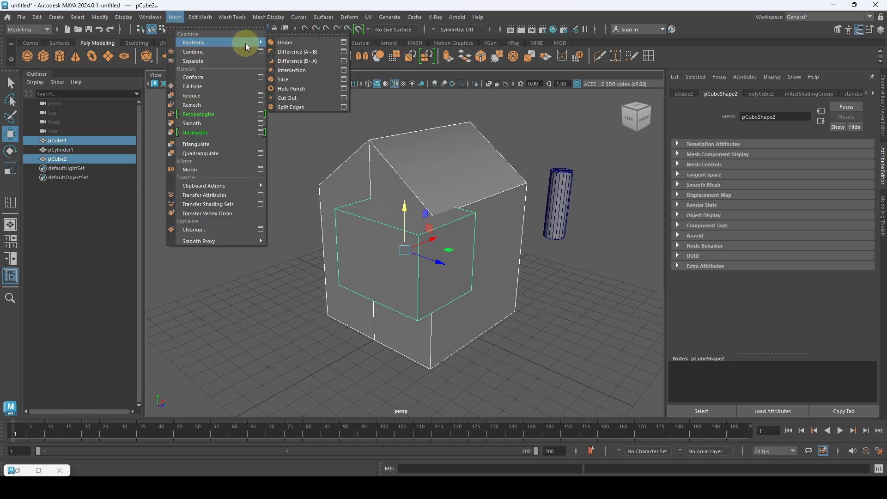
click(316, 53)
click(514, 176)
alt+drag(515, 176, 439, 232)
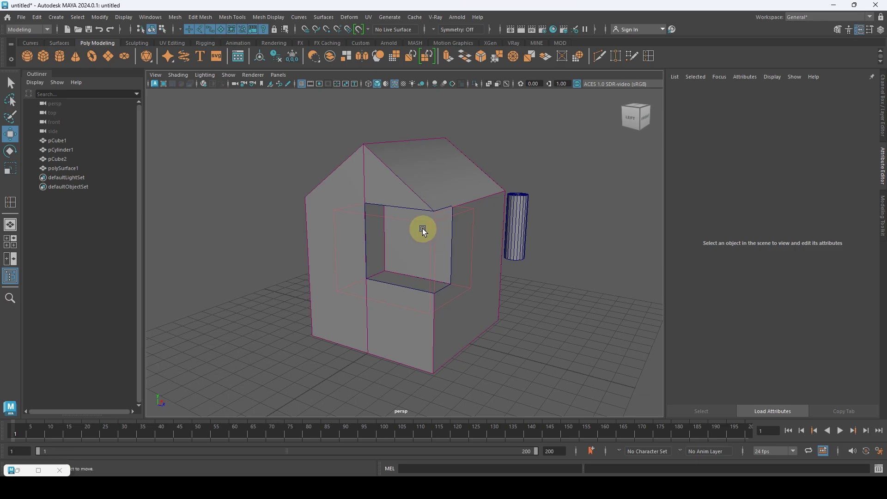
Step: Undo the Boolean difference, delete the second cube and select the house
click(422, 228)
key(ctrl+z)
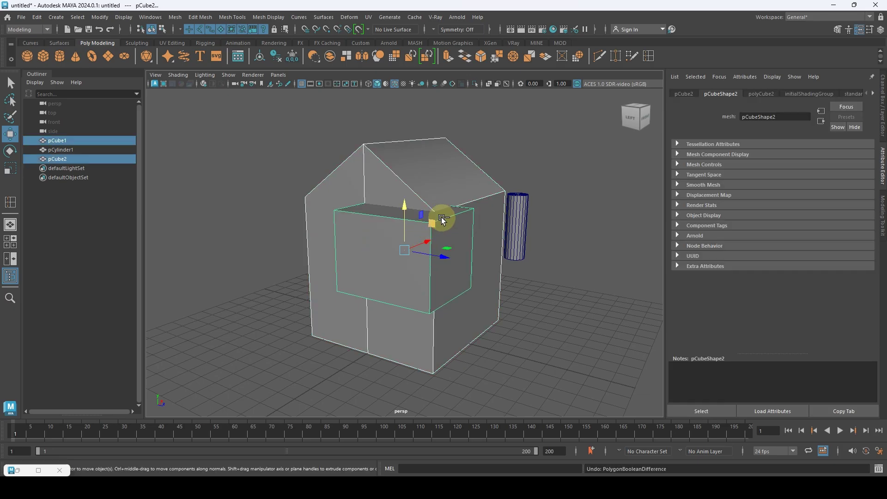
click(461, 235)
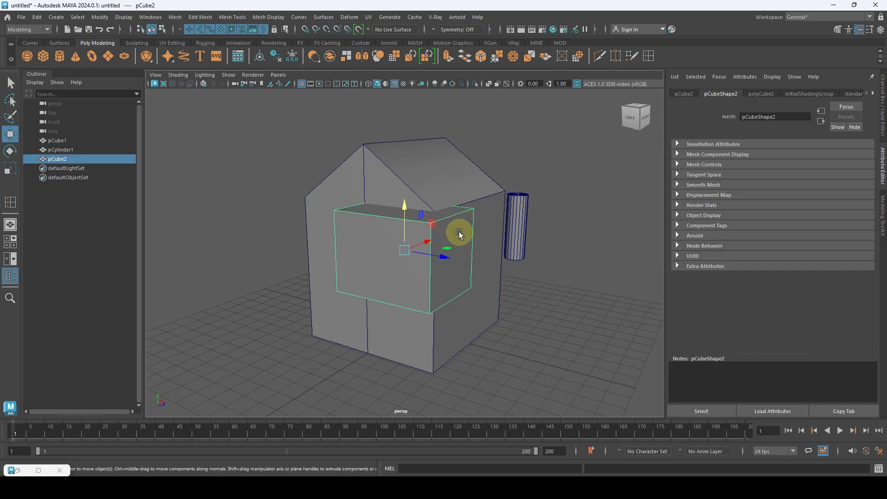
key(Delete)
click(460, 234)
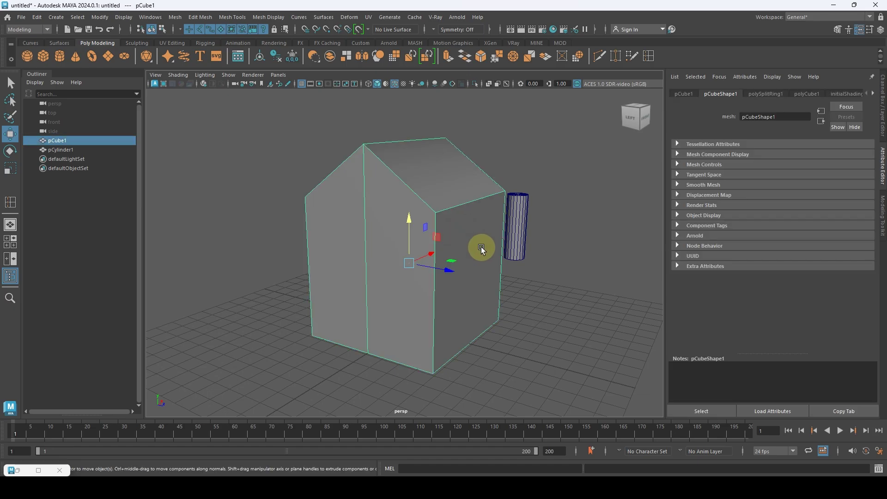
click(238, 16)
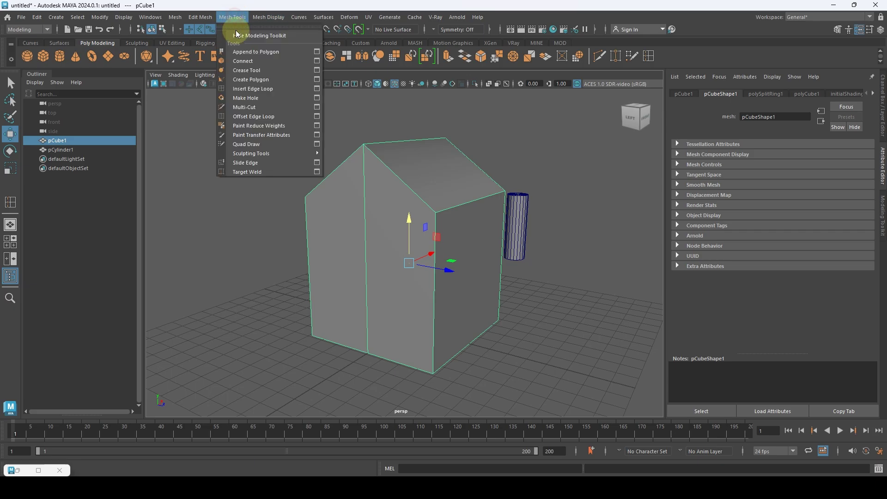
click(317, 89)
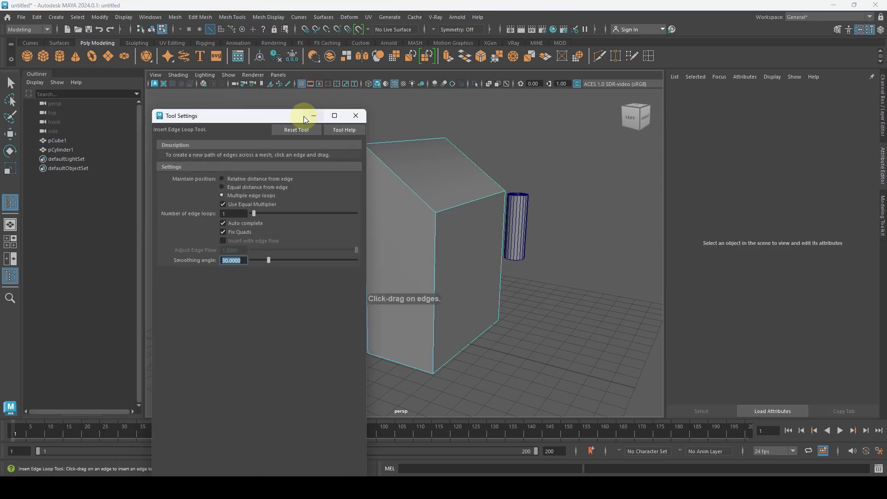
click(356, 116)
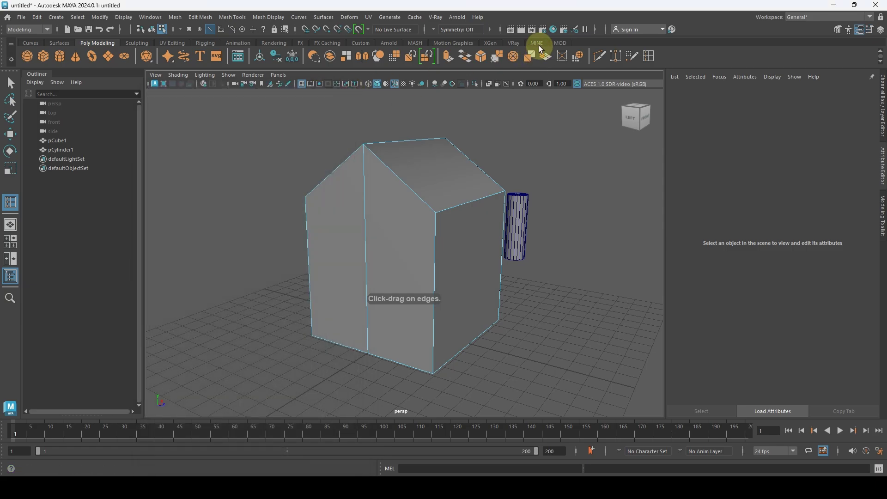
Step: Set Insert Edge Loop to relative distance from edge and insert a horizontal loop around the house walls
click(537, 43)
double_click(27, 55)
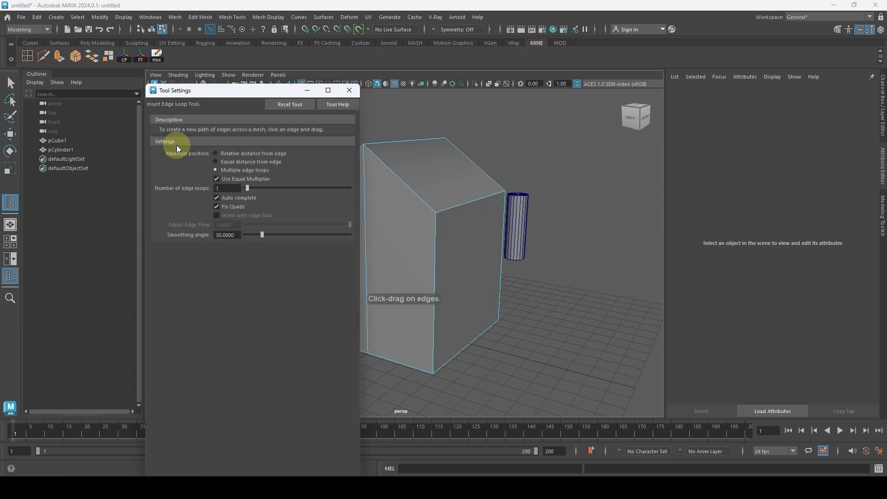
click(250, 153)
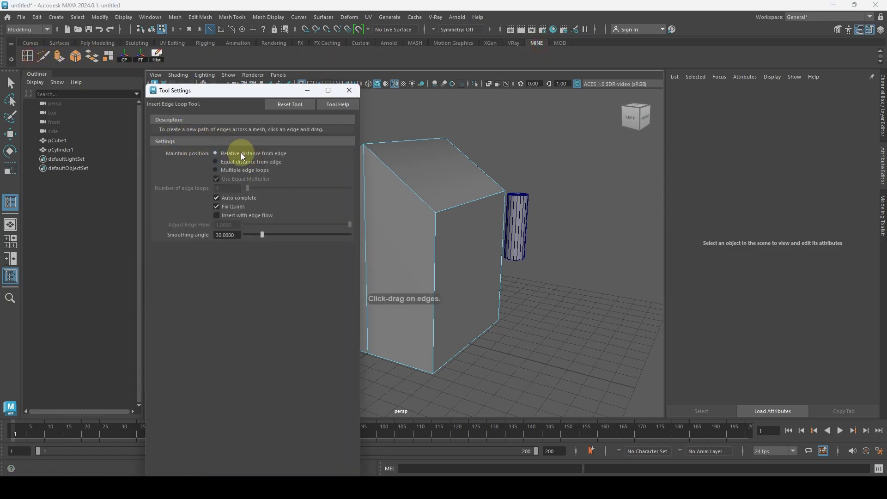
click(307, 90)
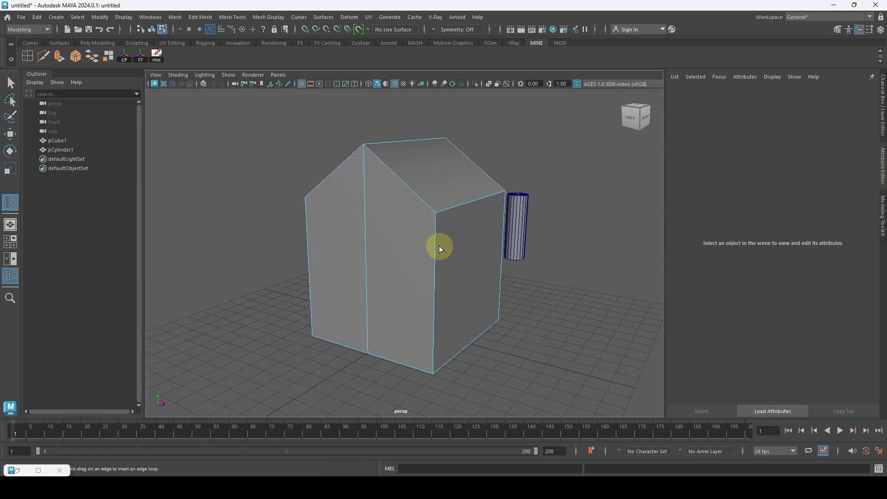
mouse_move(434, 248)
mouse_down()
mouse_move(431, 298)
mouse_move(422, 254)
mouse_up()
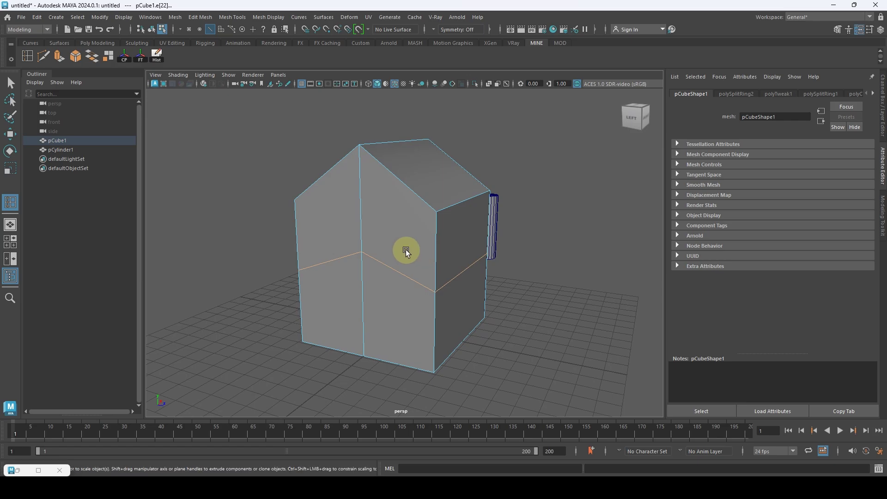
Step: Scale the new edge loop vertically until it runs level around the house
key(r)
drag(400, 211, 400, 248)
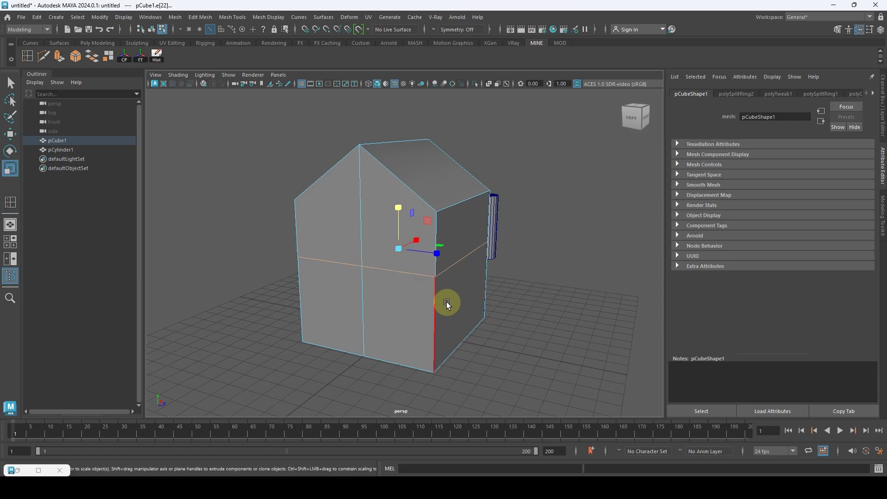
alt+drag(447, 305, 434, 231)
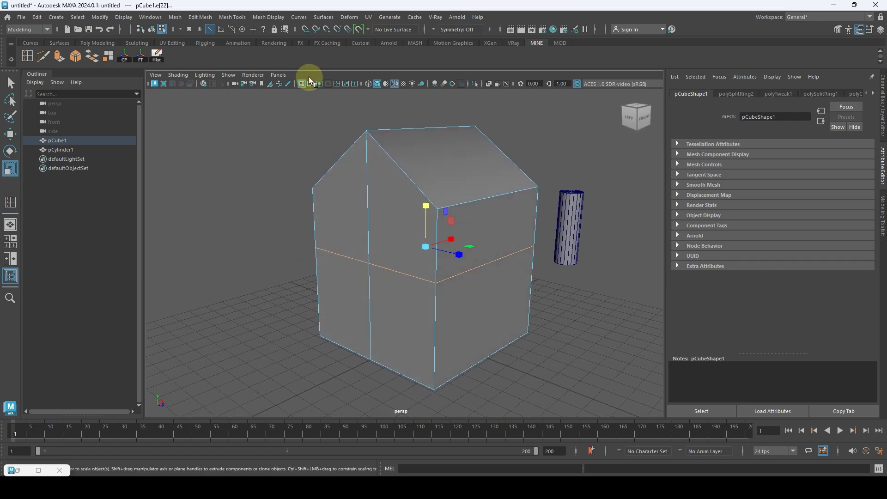
double_click(28, 55)
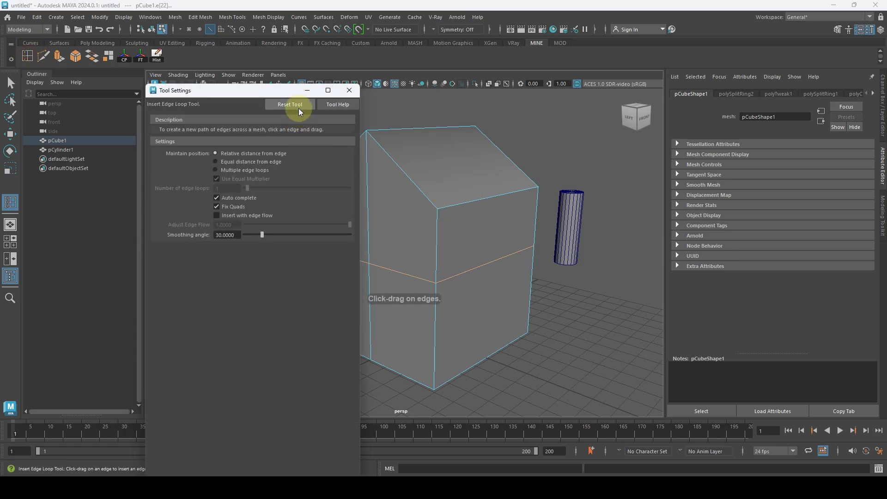
alt+drag(532, 211, 467, 161)
key(q)
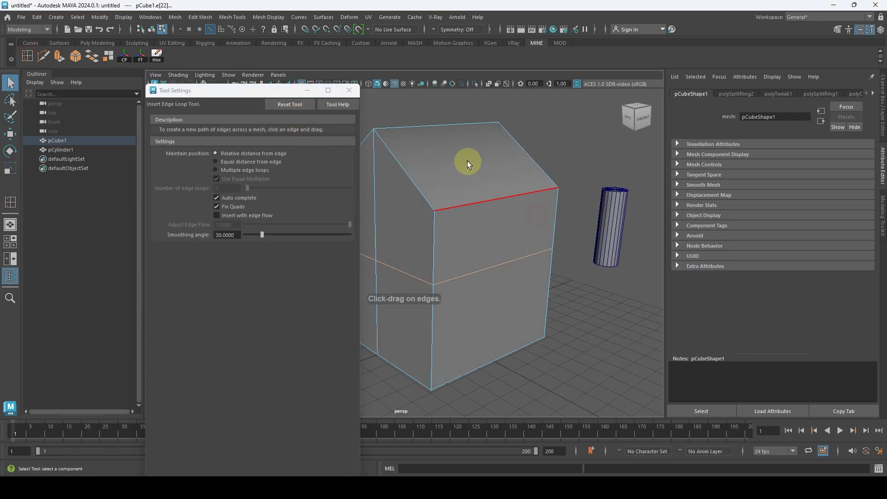
Step: Select the two sloping roof faces of the house and extract them from the mesh
right_click(462, 154)
click(463, 179)
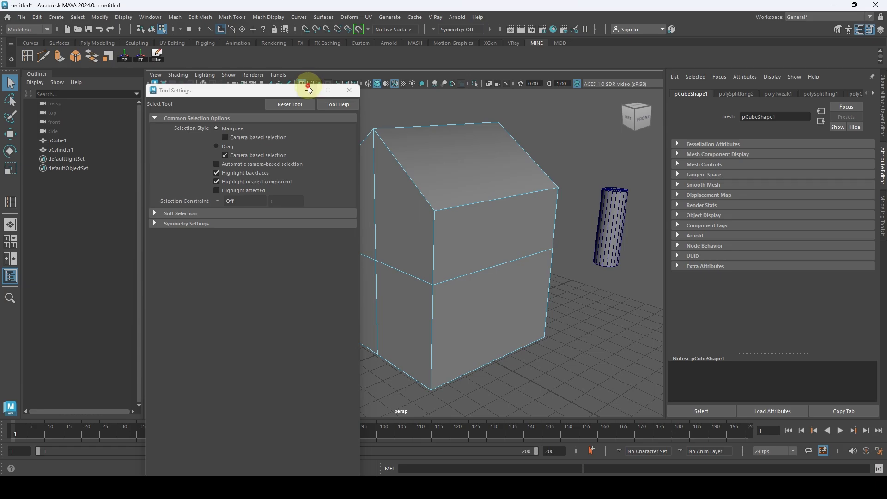
click(308, 90)
click(476, 165)
alt+drag(476, 165, 278, 116)
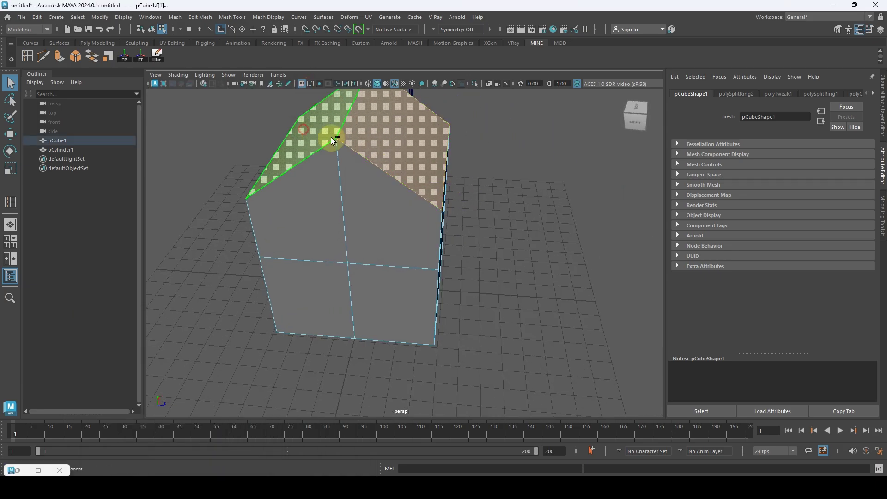
alt+drag(327, 138, 429, 192)
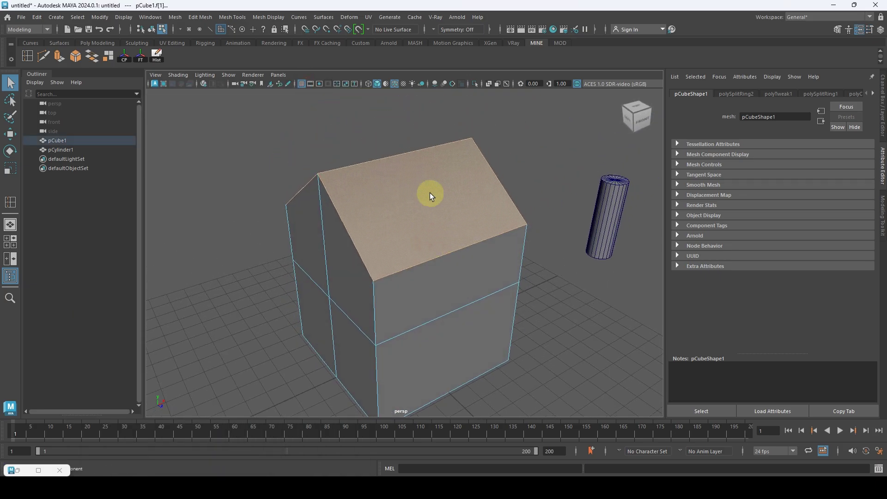
key(w)
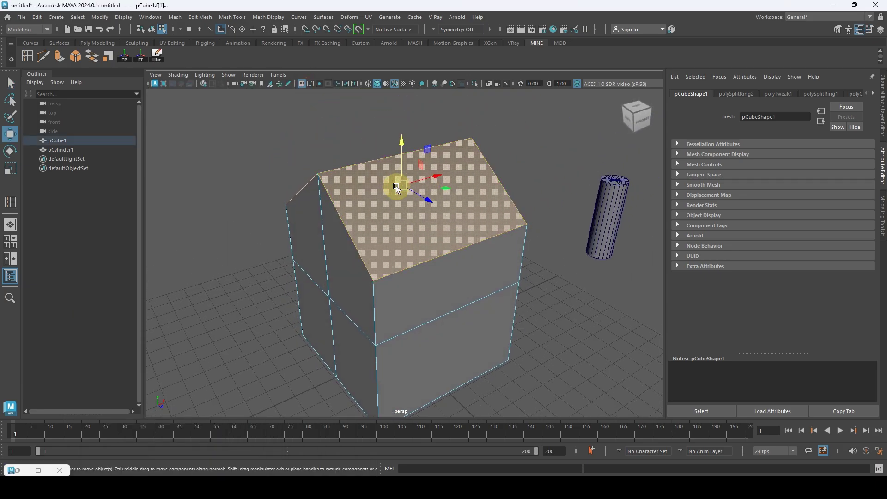
click(201, 17)
click(240, 280)
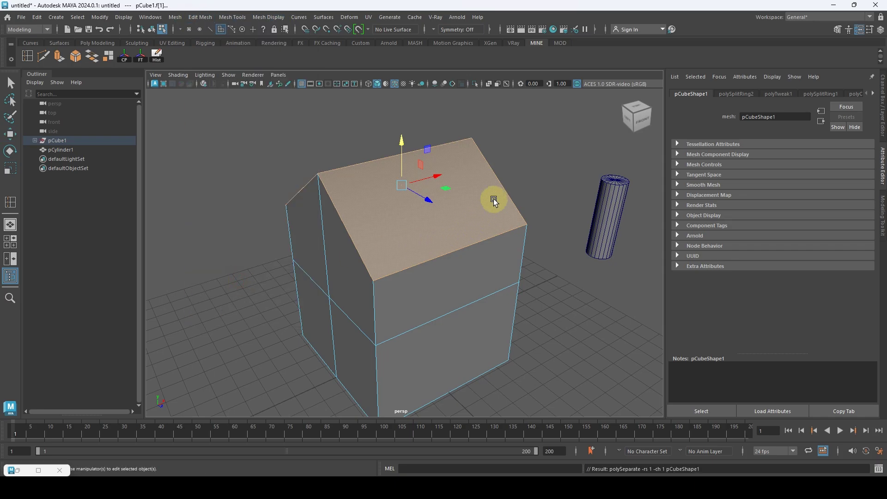
Step: Select the separated roof as an object, undo its upward move and hide it
click(512, 192)
right_click(404, 189)
click(445, 175)
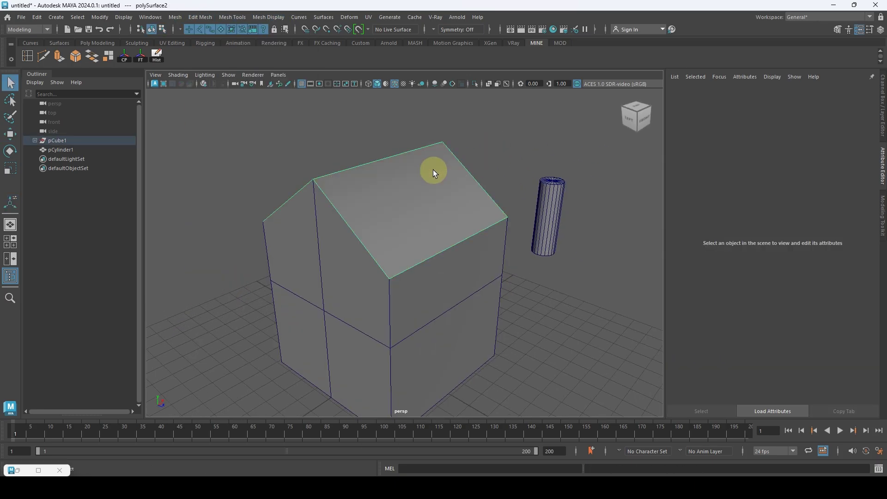
alt+drag(453, 217, 378, 206)
key(ctrl+z)
key(ctrl+z)
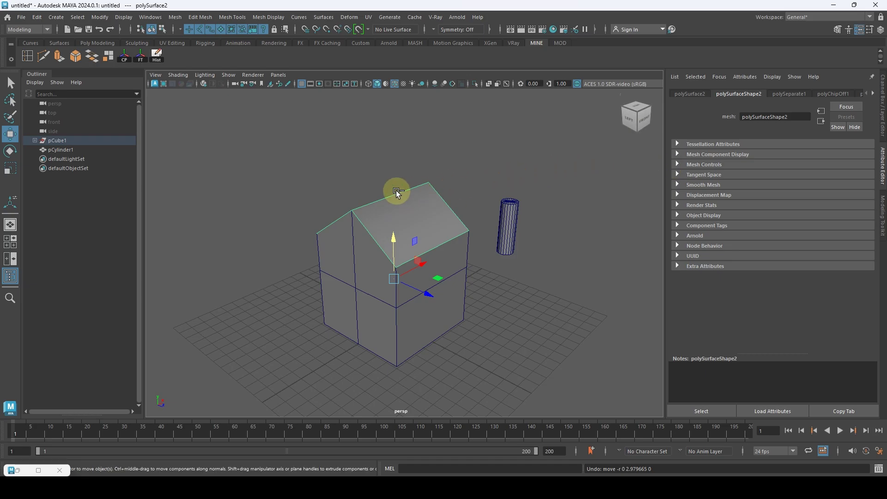
key(ctrl+h)
alt+right_drag(397, 204, 422, 257)
Step: Insert a vertical edge loop across the long wall of the house at about its middle
click(365, 268)
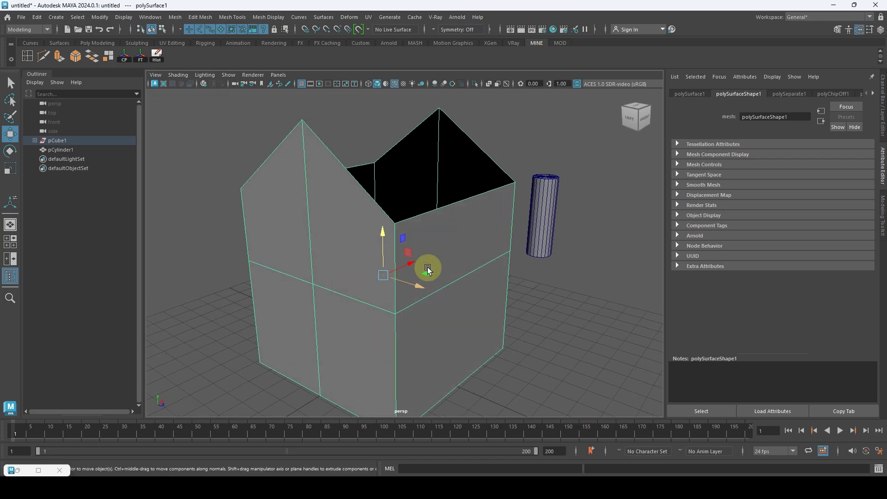
alt+drag(428, 270, 375, 250)
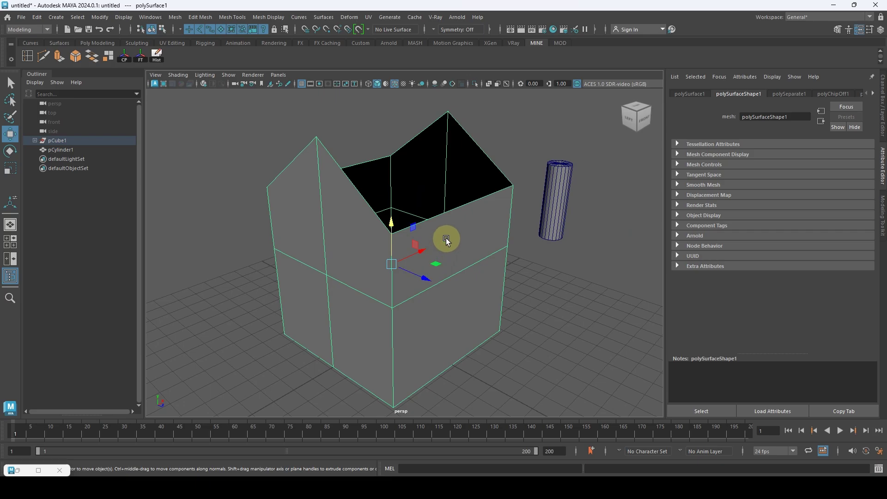
alt+drag(453, 236, 390, 167)
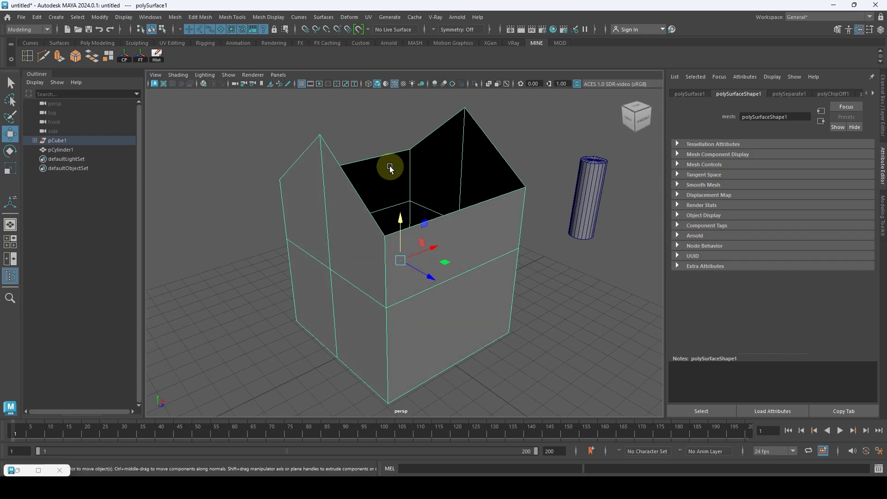
double_click(22, 55)
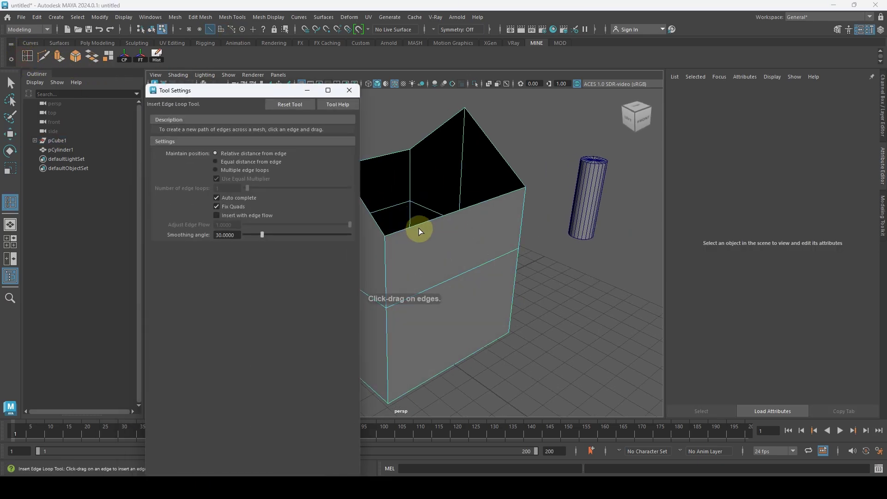
click(307, 89)
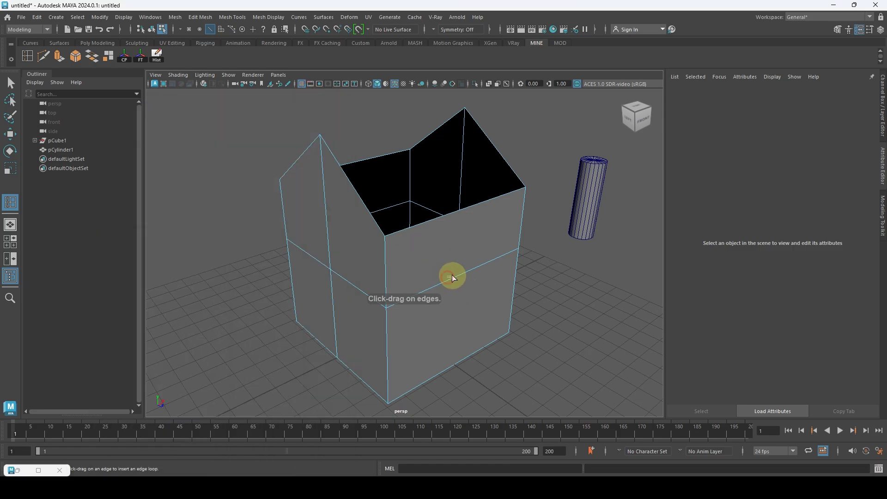
click(448, 279)
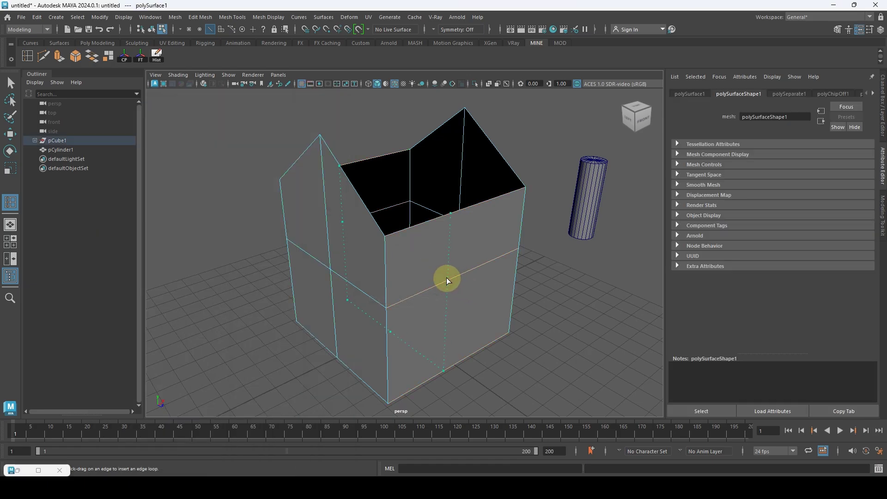
click(446, 278)
alt+drag(437, 267, 400, 233)
Step: Select the horizontal edge loop around the walls and move it down to lower wall height
key(q)
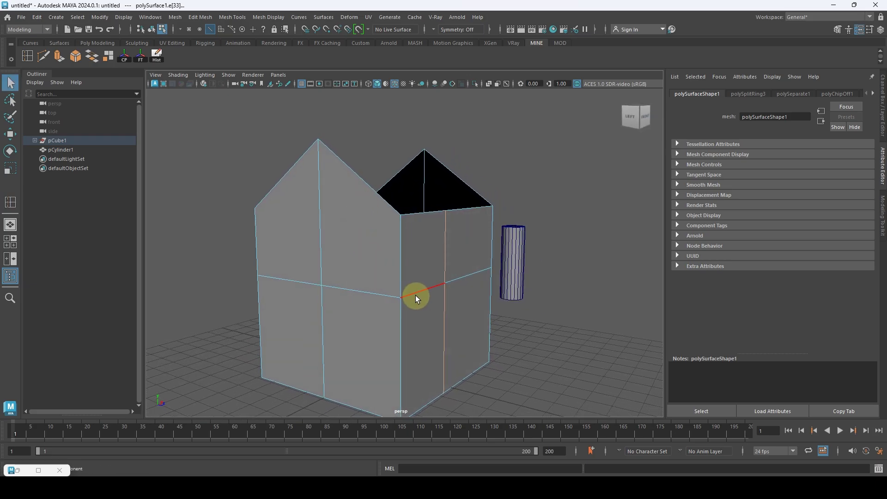
double_click(417, 291)
key(w)
drag(382, 248, 460, 343)
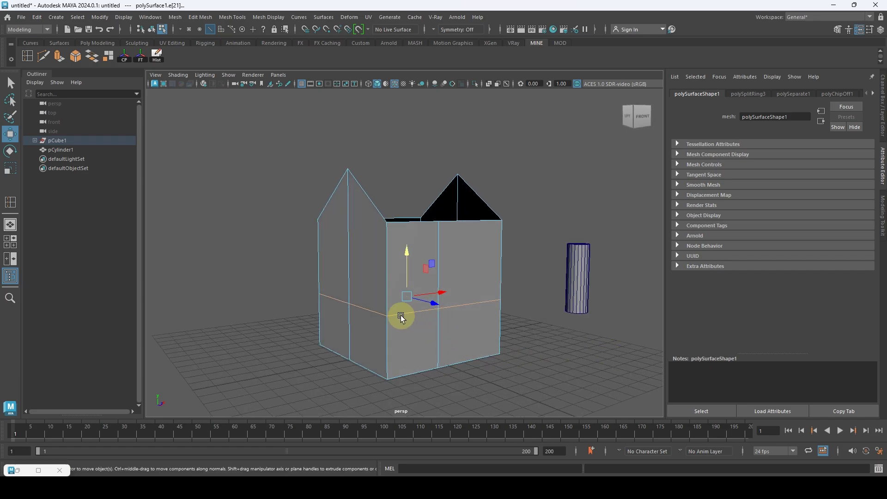
drag(407, 277, 409, 278)
alt+drag(402, 298, 419, 284)
Step: Delete the two upper wall faces that meet at the near corner of the house
right_drag(418, 284, 414, 238)
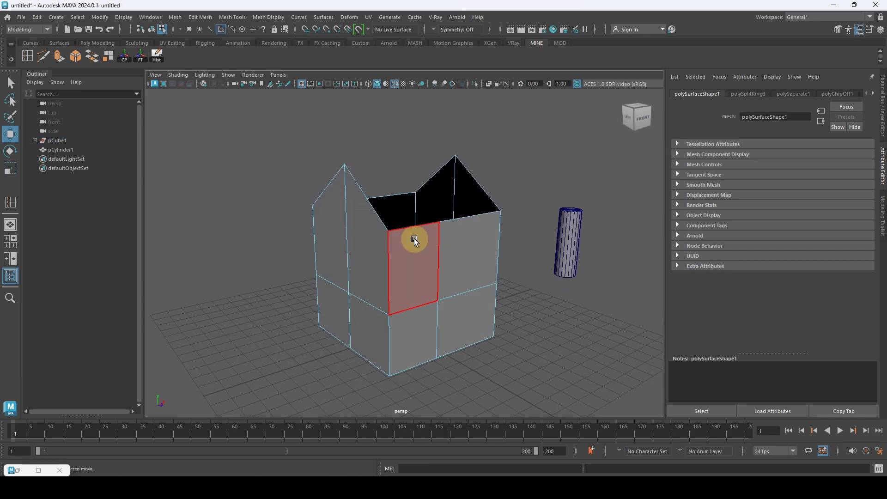
click(415, 261)
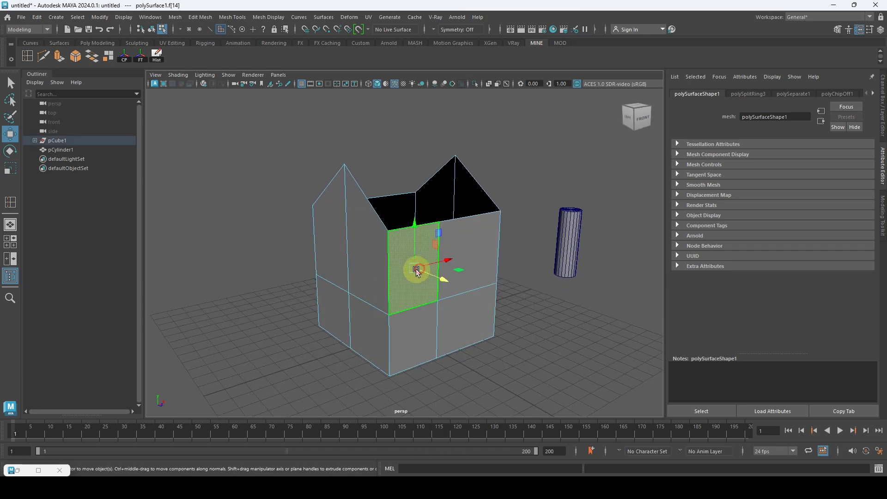
shift+click(379, 257)
key(Delete)
alt+drag(379, 257, 418, 318)
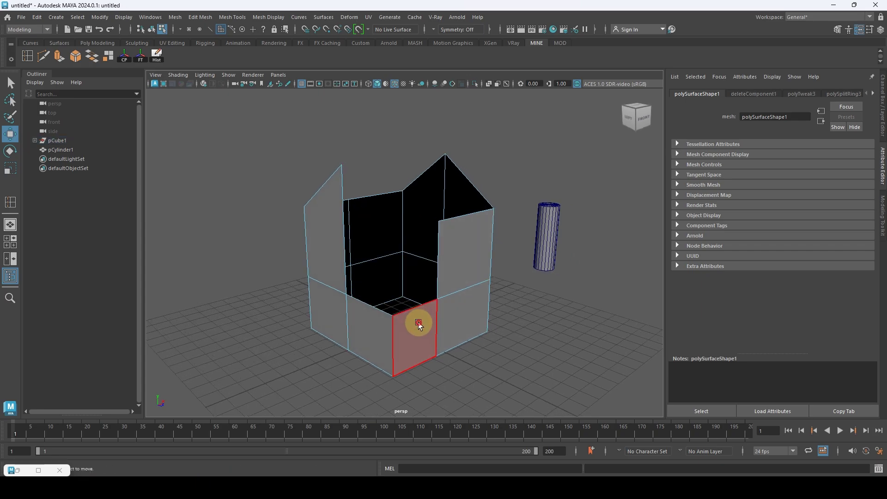
Step: Extract the three remaining faces of the long front wall as a separate piece
click(419, 323)
shift+click(468, 233)
shift+click(481, 322)
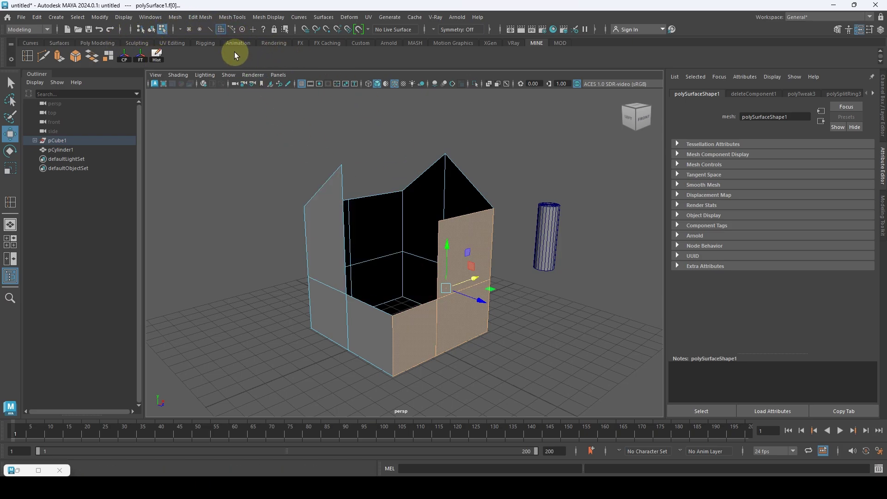
click(107, 55)
Step: Extract the three remaining faces of the near gable wall as a separate piece
alt+drag(373, 235, 377, 328)
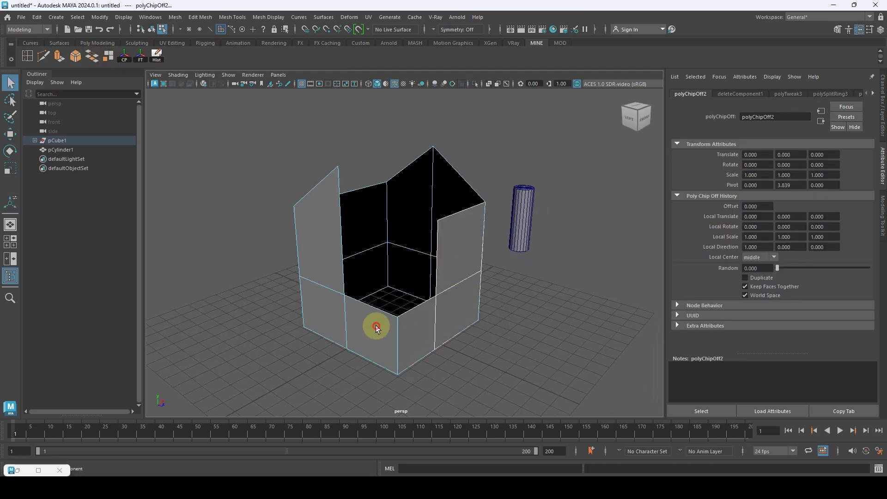
right_drag(348, 313, 347, 246)
click(357, 336)
shift+click(327, 317)
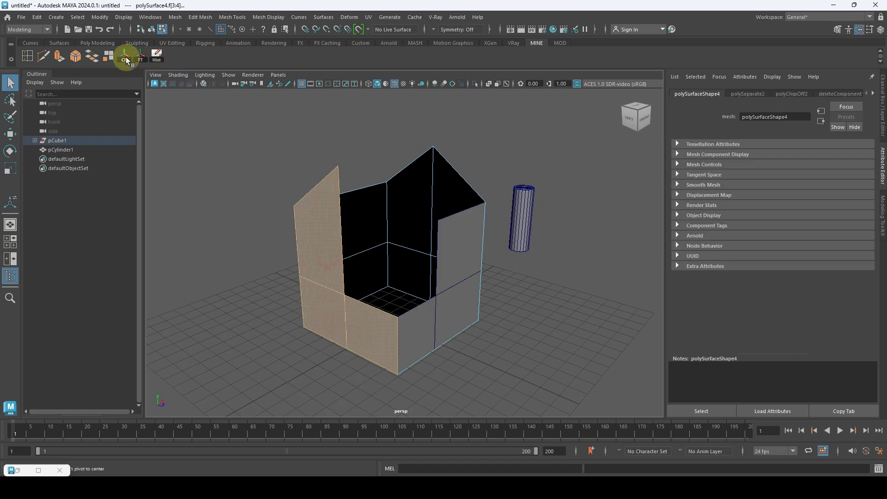
click(106, 55)
Step: Extract the four faces of the long back wall as a separate piece
alt+drag(372, 232, 447, 260)
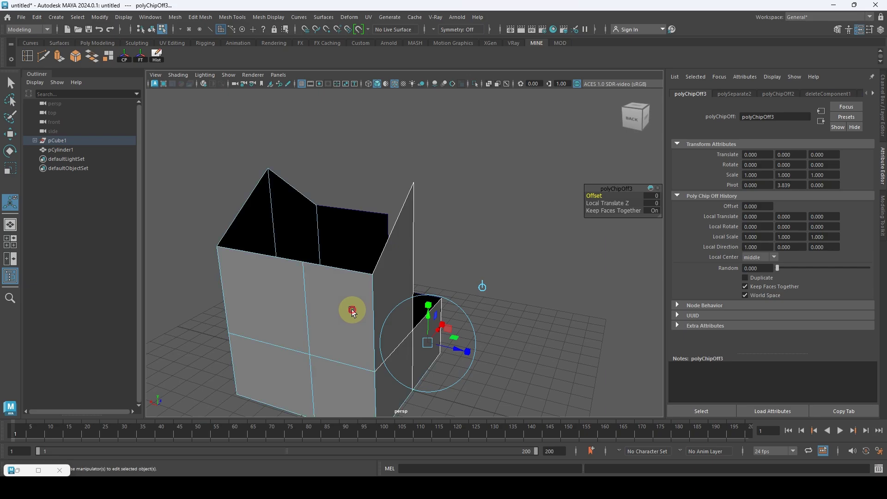
click(336, 345)
shift+click(331, 392)
shift+click(285, 375)
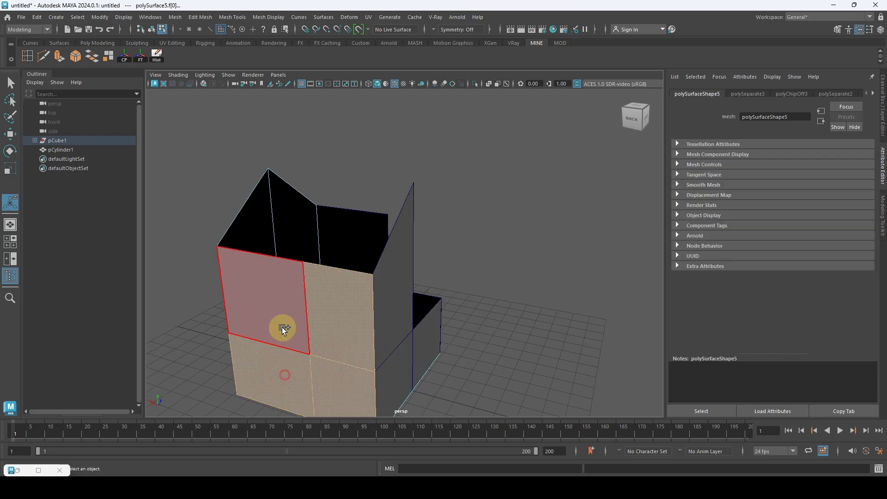
shift+click(283, 328)
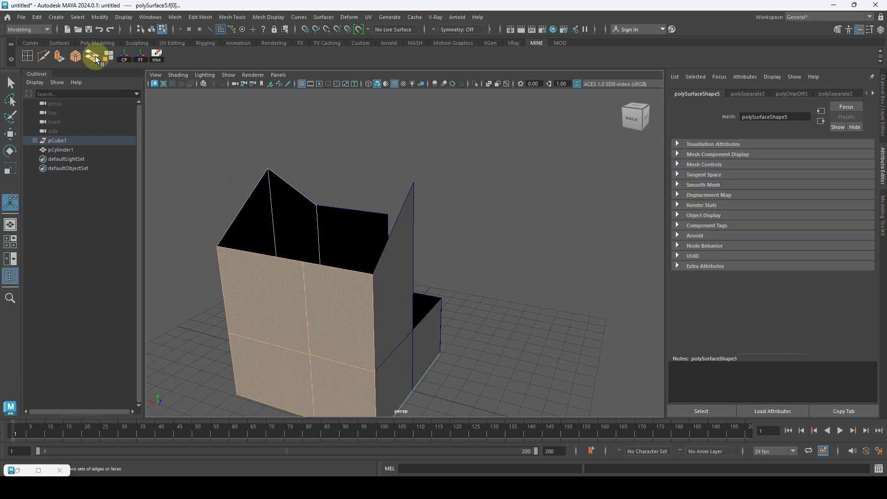
click(107, 55)
Step: Pull the far gable wall with the attached floor away from the other walls along the X axis
alt+drag(387, 306, 250, 306)
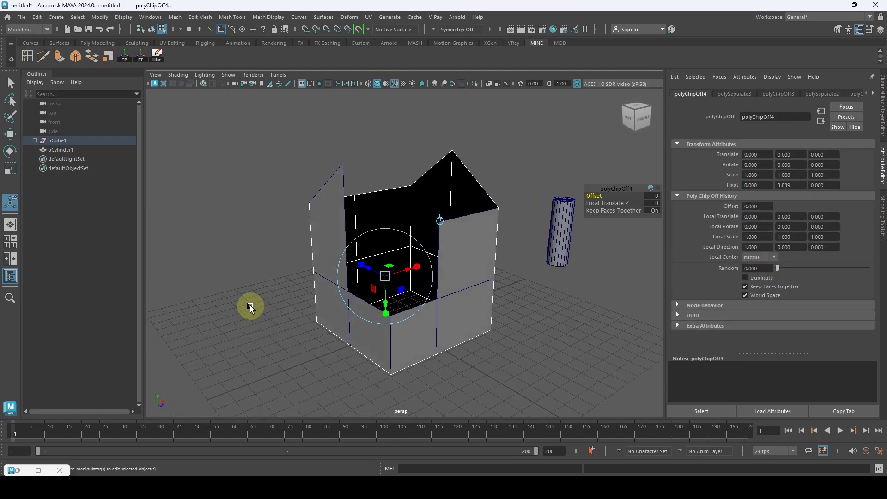
right_drag(477, 194, 564, 105)
click(453, 185)
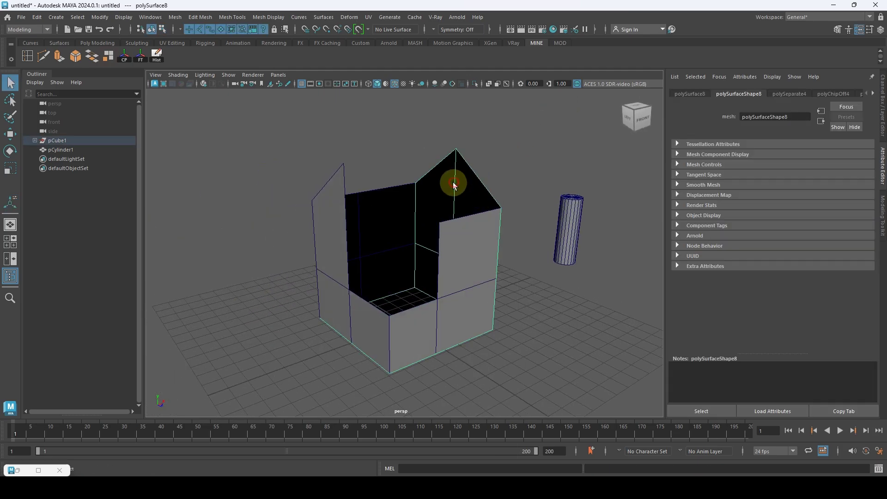
key(w)
drag(431, 259, 495, 242)
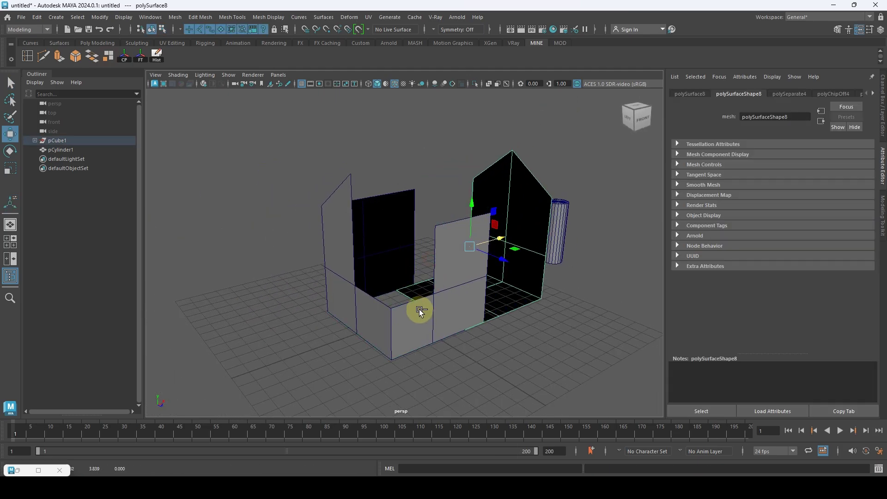
Step: Undo the trial moves of the separated wall pieces
key(ctrl+z)
key(ctrl+z)
key(ctrl+z)
key(ctrl+z)
key(ctrl+z)
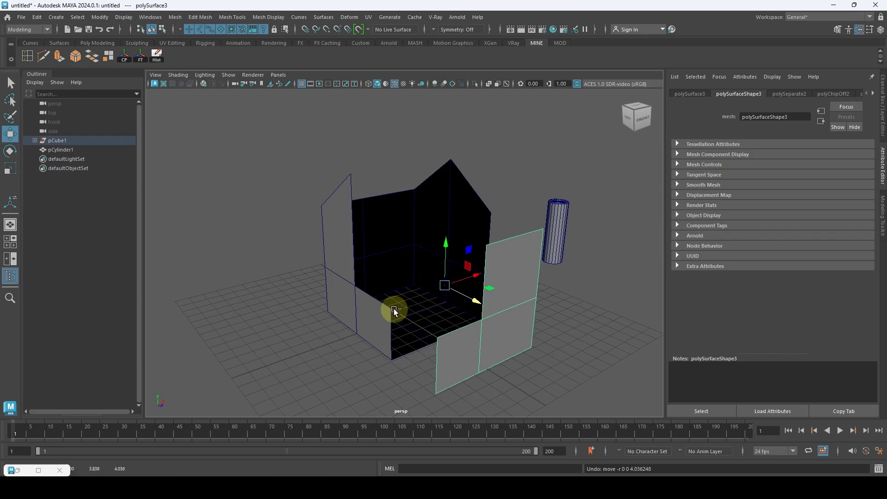
key(ctrl+z)
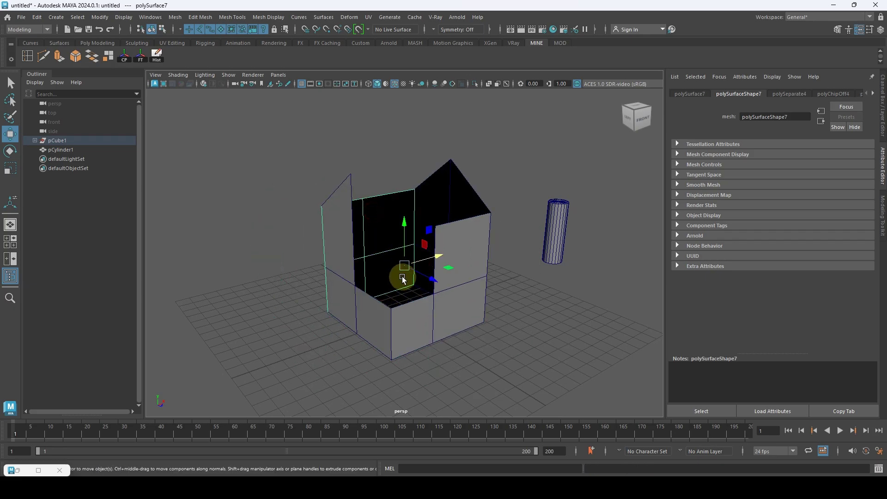
drag(425, 276, 389, 257)
key(ctrl+z)
Step: Select the floor faces on the underside of the far gable wall piece and extract them
click(472, 277)
alt+drag(472, 277, 469, 221)
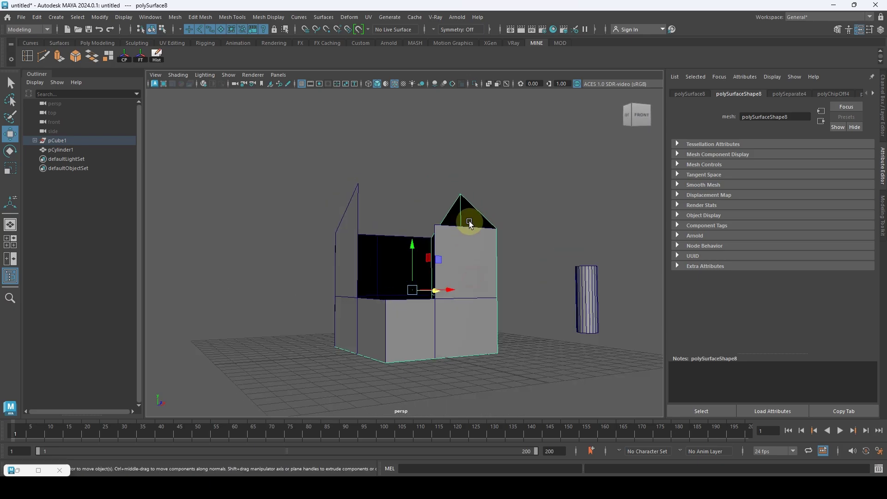
right_drag(470, 221, 468, 251)
alt+drag(467, 251, 454, 299)
click(433, 385)
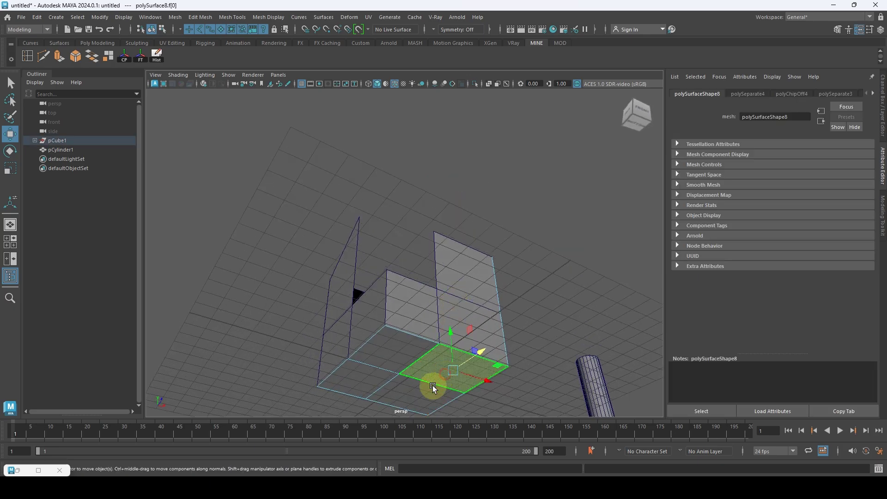
alt+drag(380, 362, 244, 146)
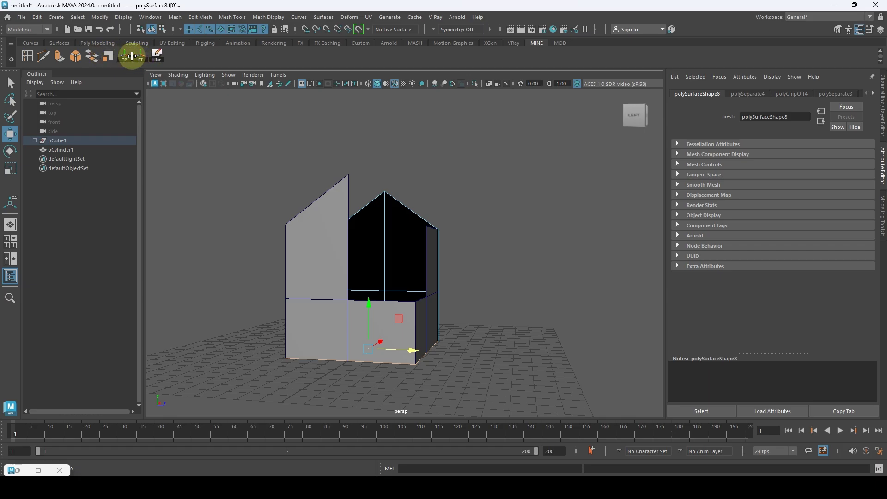
click(109, 56)
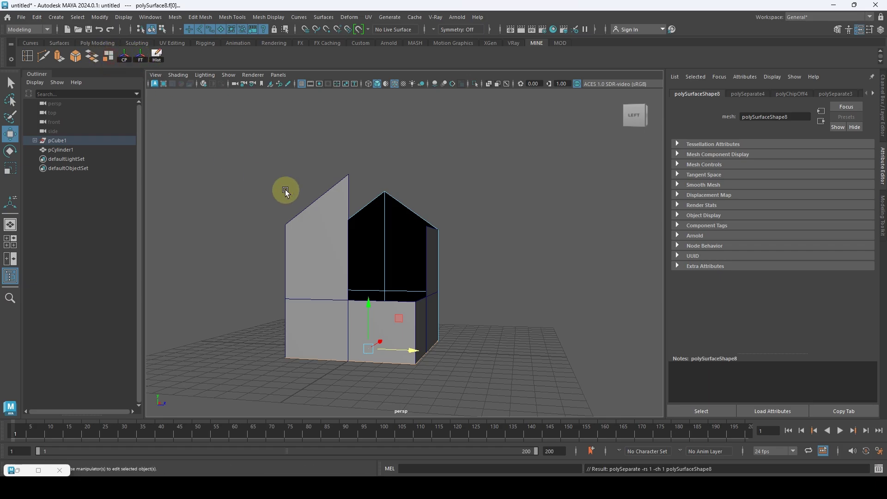
Step: Return to object mode and save the scene as 001.mb in the Outdoor Seaside House folder
alt+drag(285, 189, 411, 194)
mouse_move(441, 172)
right_down()
mouse_move(448, 163)
mouse_move(440, 171)
right_up()
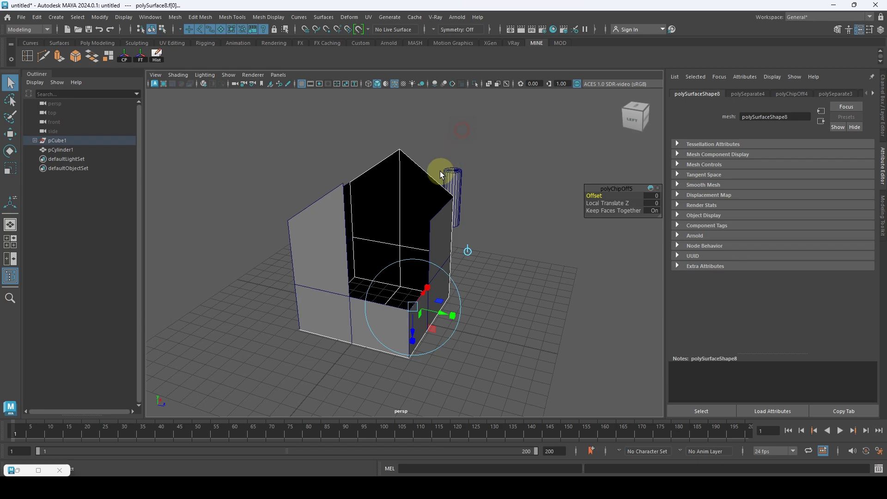
click(455, 179)
alt+drag(456, 178, 446, 214)
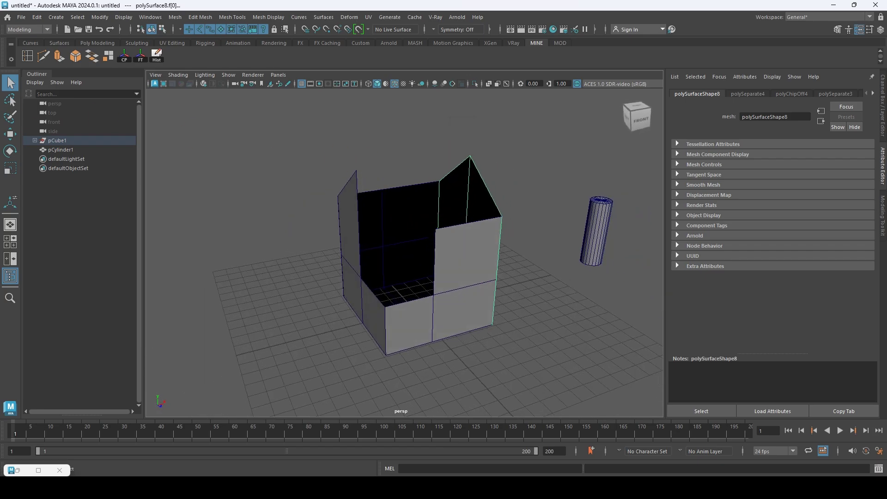
click(21, 18)
click(67, 72)
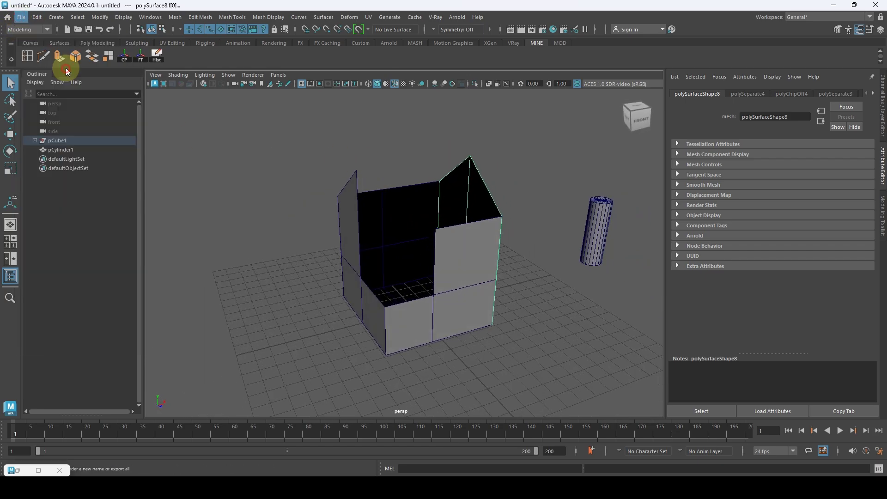
key(Escape)
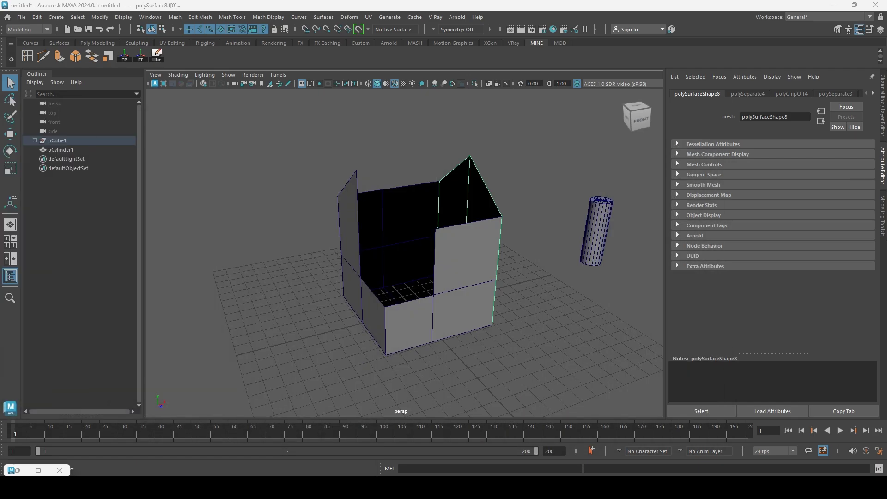
Step: Select the long front wall piece and center its pivot
alt+drag(410, 231, 369, 213)
alt+drag(389, 246, 388, 217)
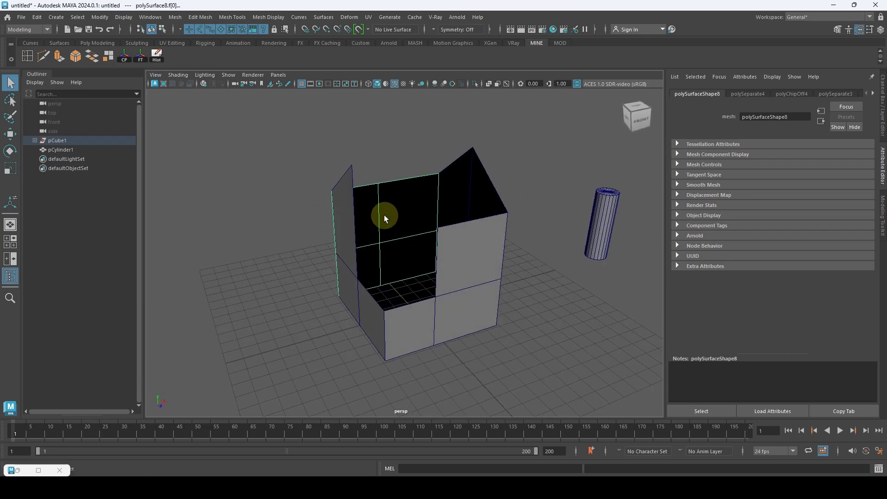
mouse_move(394, 266)
alt+mouse_down()
mouse_move(434, 256)
mouse_move(407, 261)
alt+mouse_up()
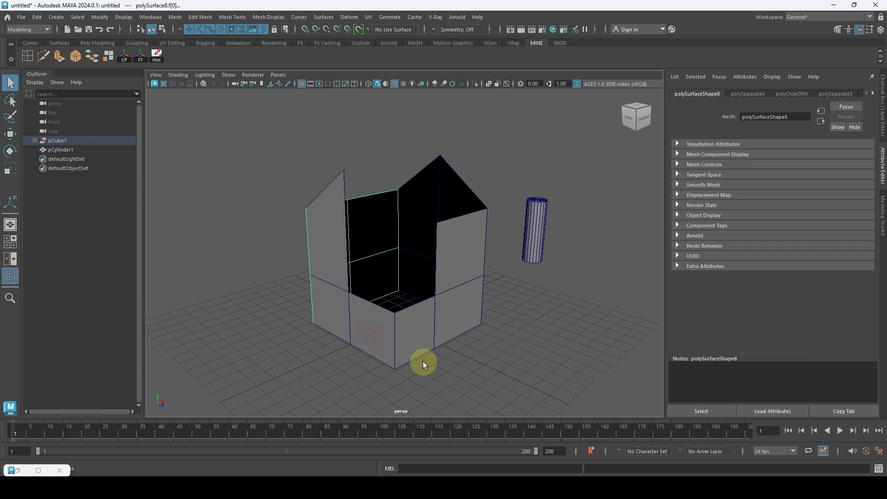
key(w)
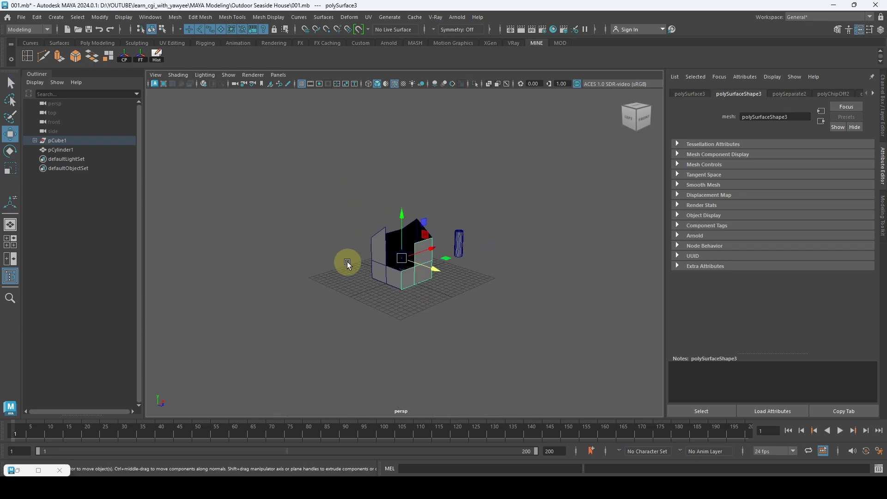
scroll(429, 279, up, 5)
scroll(429, 279, up, 3)
scroll(532, 287, down, 2)
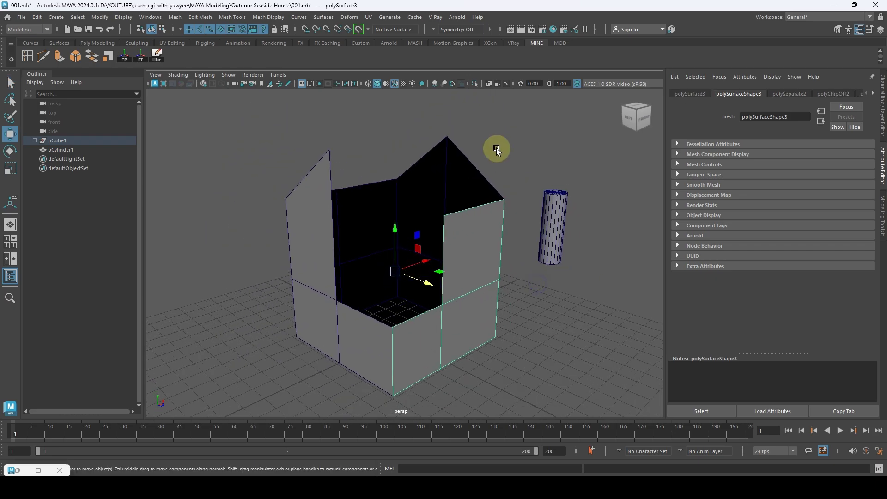
click(497, 148)
click(364, 203)
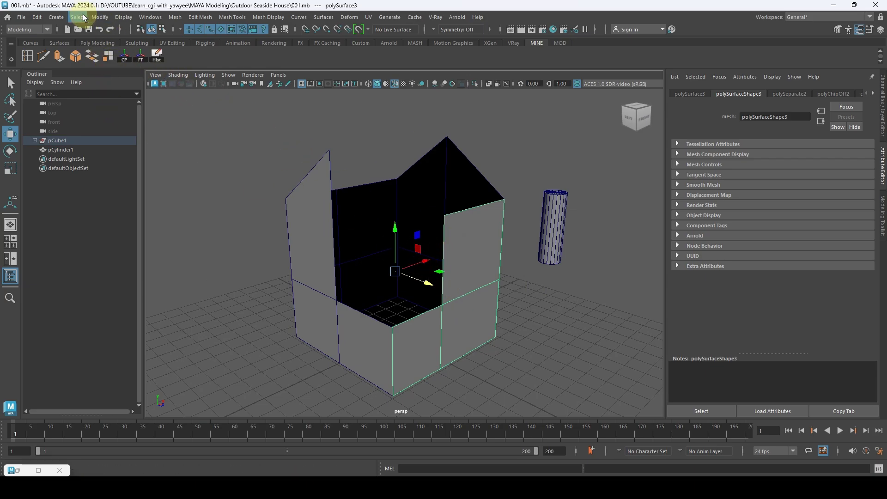
click(100, 17)
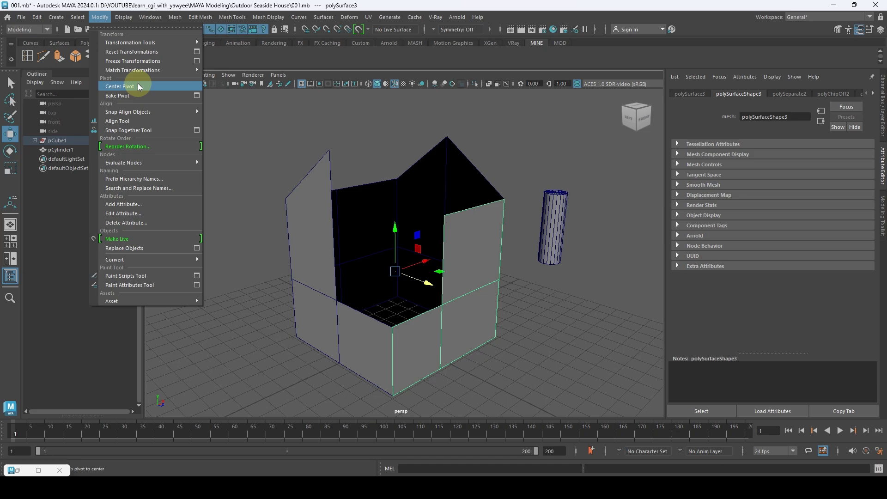
click(139, 87)
Step: Center the pivots of the near gable wall, the back wall, the far gable wall and the floor individually
click(355, 350)
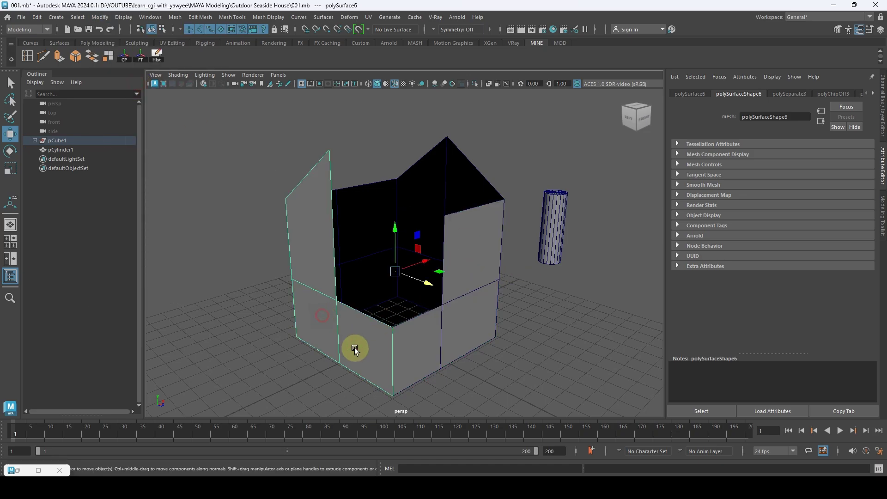
click(123, 57)
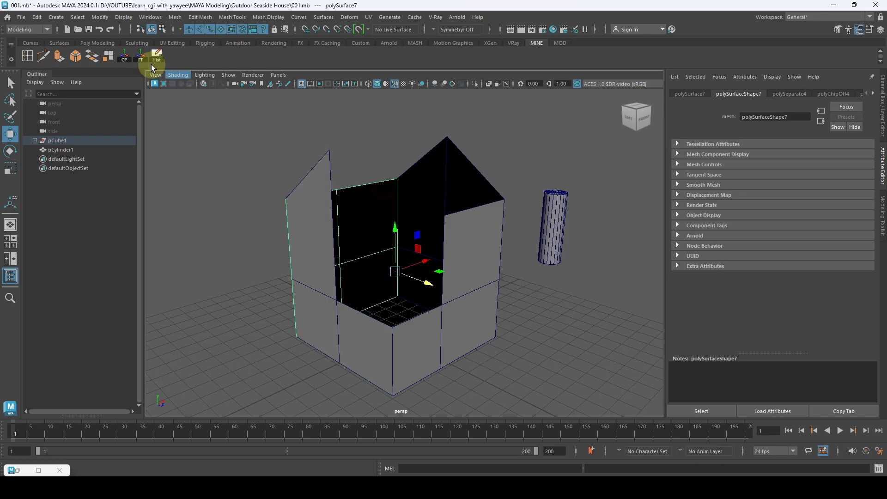
click(423, 179)
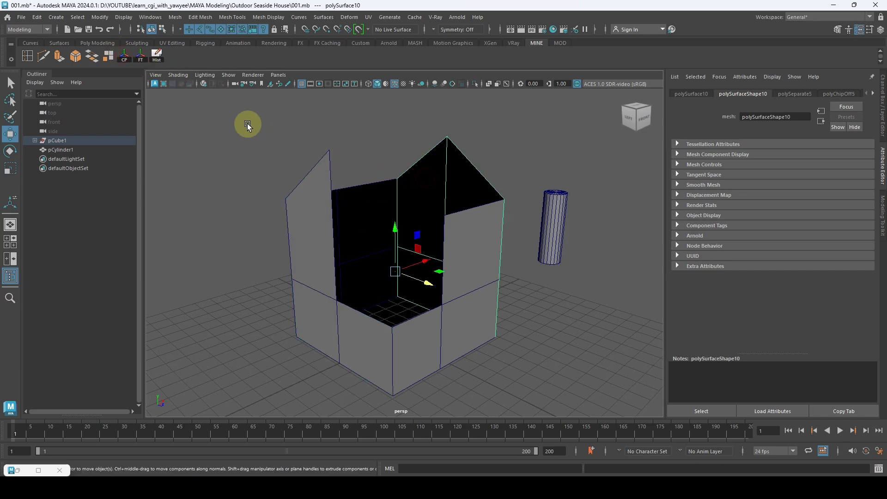
click(125, 55)
click(377, 307)
alt+drag(422, 283, 369, 239)
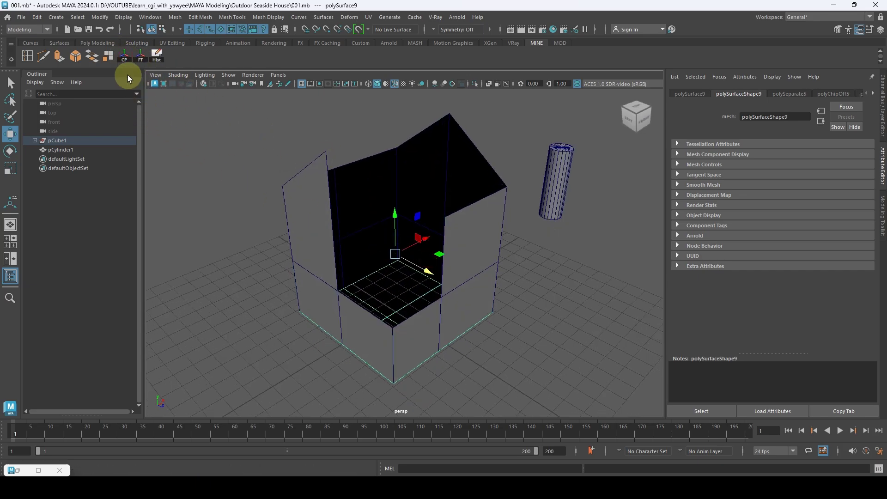
click(124, 55)
alt+drag(459, 283, 416, 260)
alt+right_drag(416, 261, 486, 317)
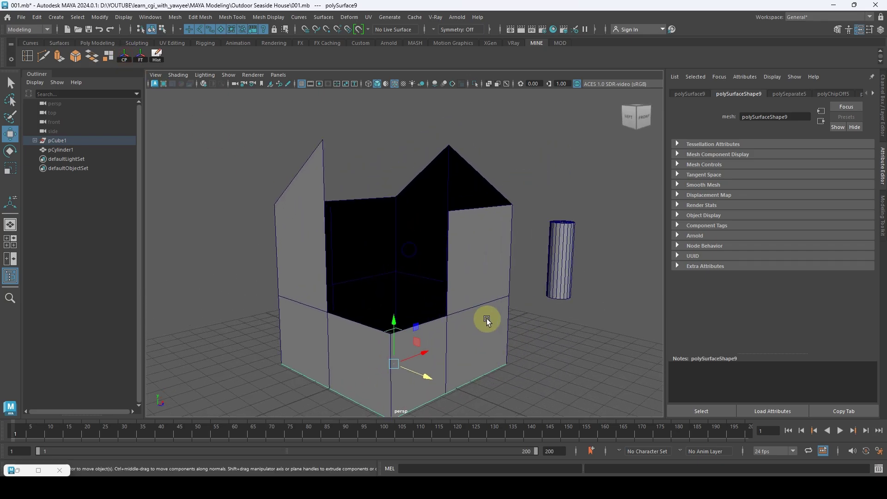
Step: Insert two vertical edge loops in the low section of the long front wall with the Insert Edge Loop tool
click(470, 317)
alt+drag(470, 317, 337, 298)
key(q)
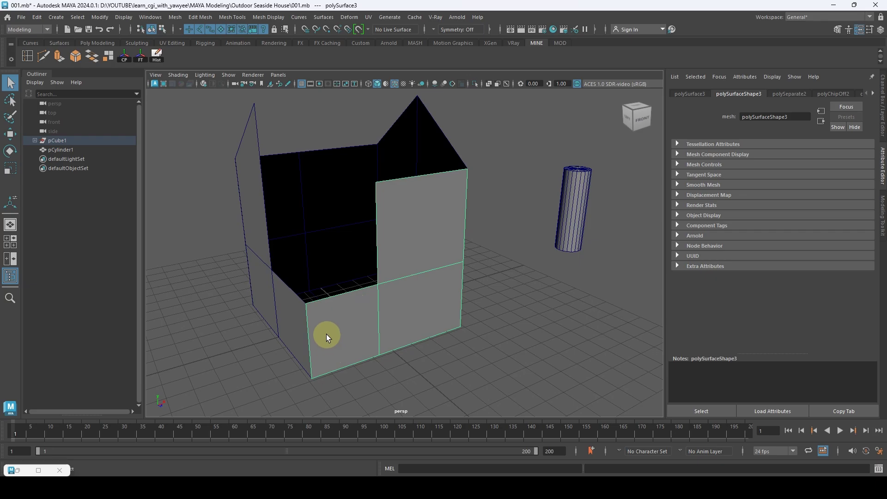
alt+middle_drag(328, 179, 346, 206)
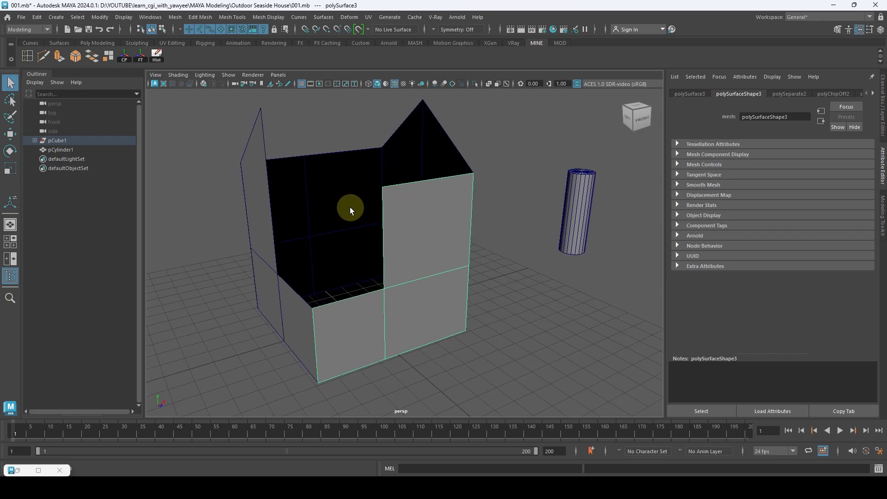
double_click(29, 56)
drag(263, 95, 236, 96)
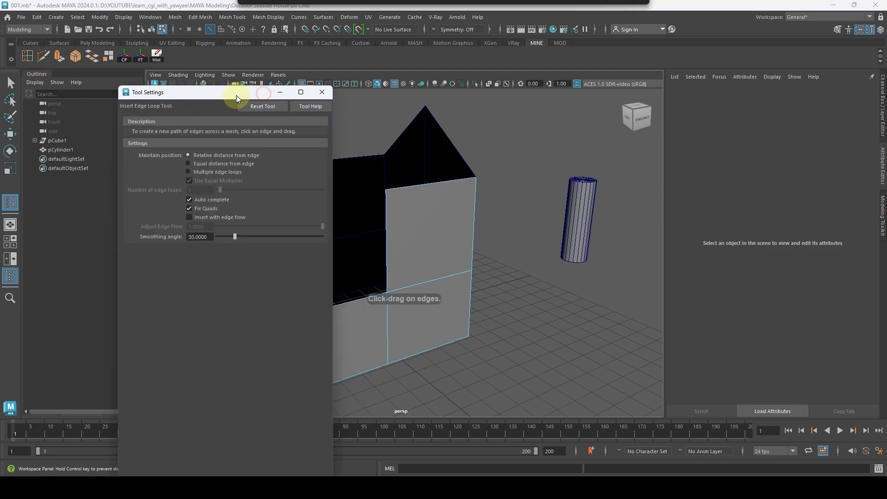
alt+drag(476, 276, 392, 293)
click(388, 289)
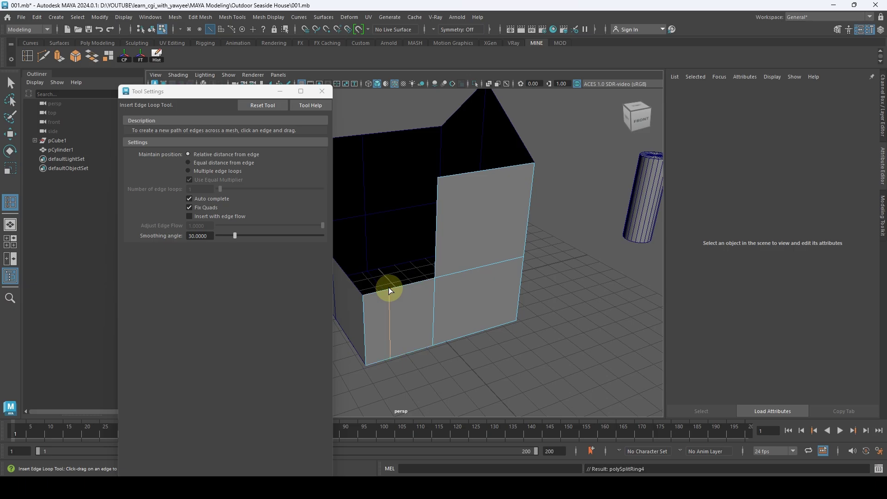
click(412, 287)
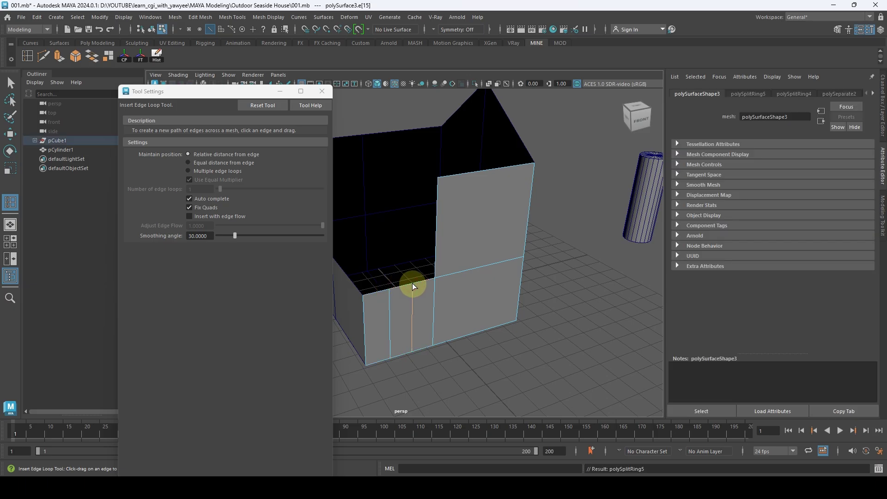
Step: Insert three vertical edge loops across the tall section of the long front wall and leave the tool
click(456, 270)
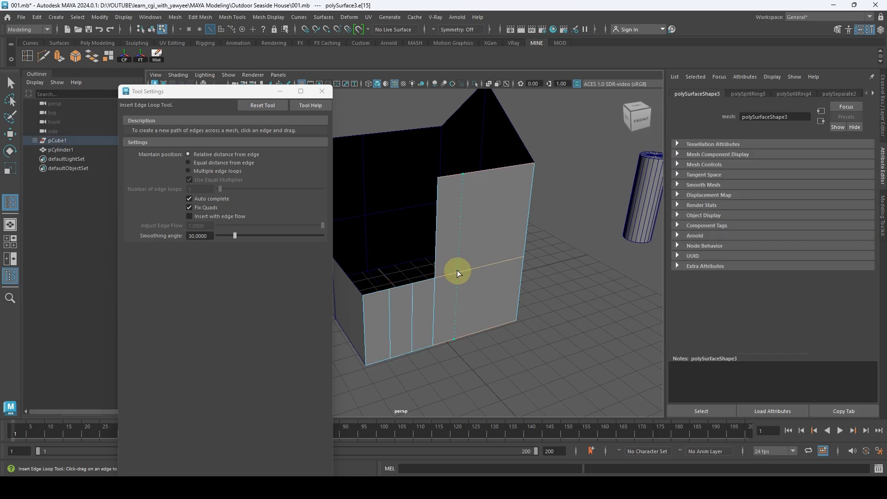
drag(484, 267, 508, 259)
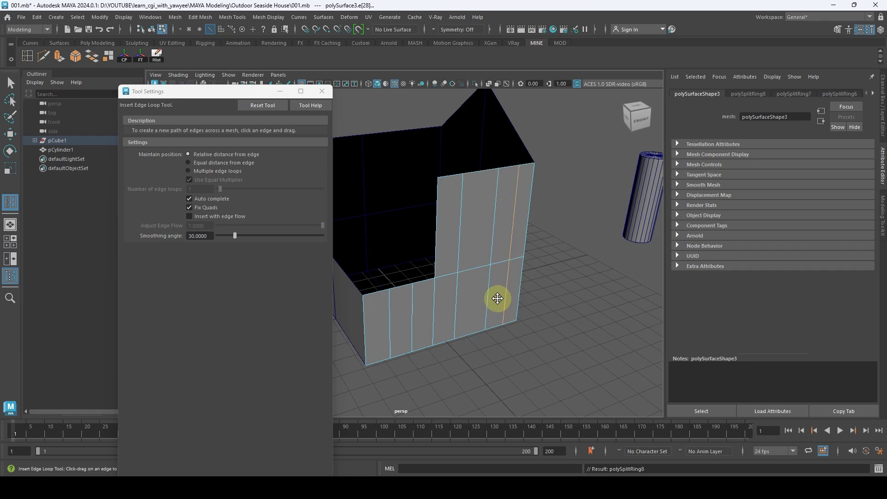
alt+drag(497, 299, 541, 289)
key(q)
Step: Select the near gable wall and insert two vertical edge loops in its tall half
alt+middle_drag(467, 298, 559, 289)
click(475, 281)
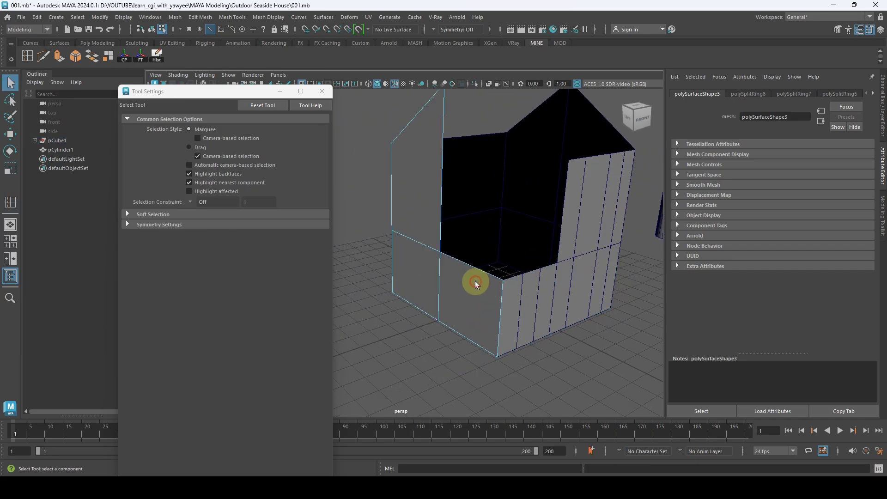
alt+drag(439, 285, 478, 282)
alt+middle_drag(485, 284, 505, 297)
alt+drag(505, 297, 476, 306)
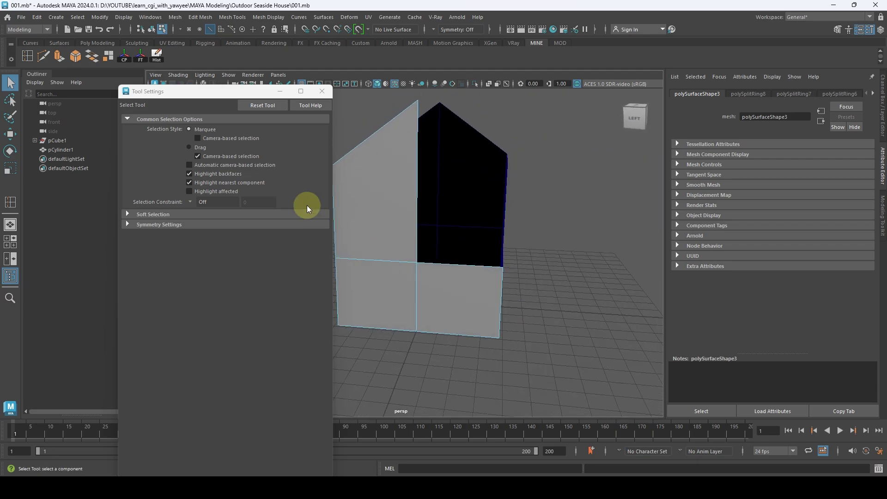
click(320, 88)
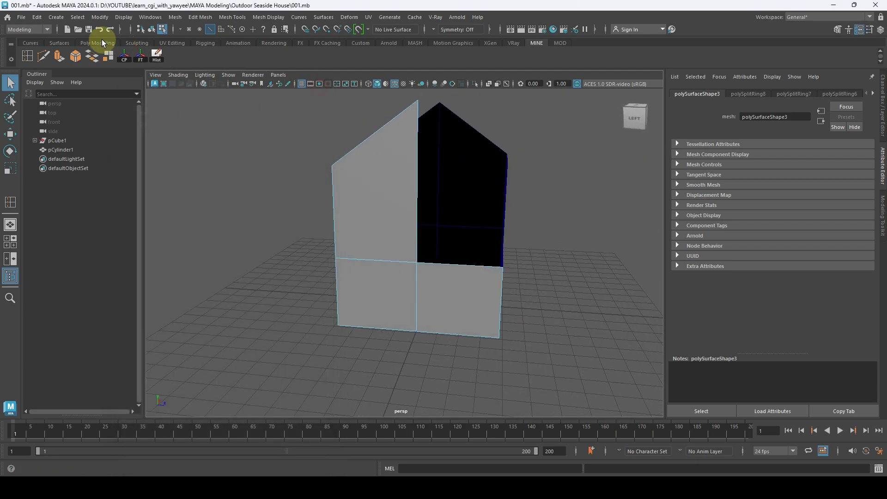
double_click(28, 55)
alt+middle_drag(414, 244, 467, 277)
drag(439, 289, 436, 287)
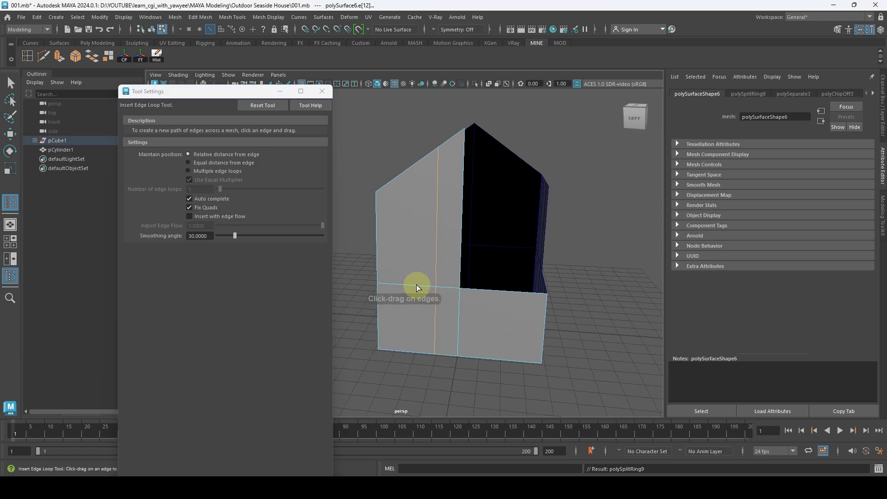
click(406, 284)
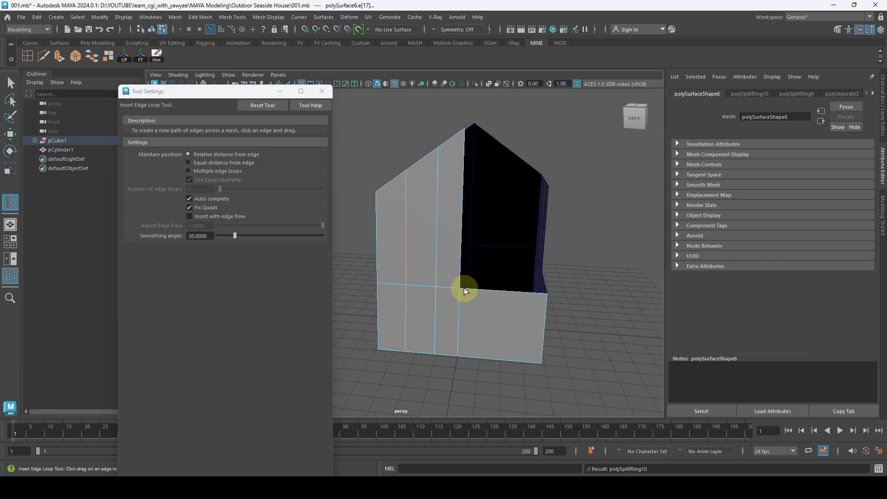
Step: Insert two vertical edge loops in the low half of the near gable wall and leave the tool
click(491, 291)
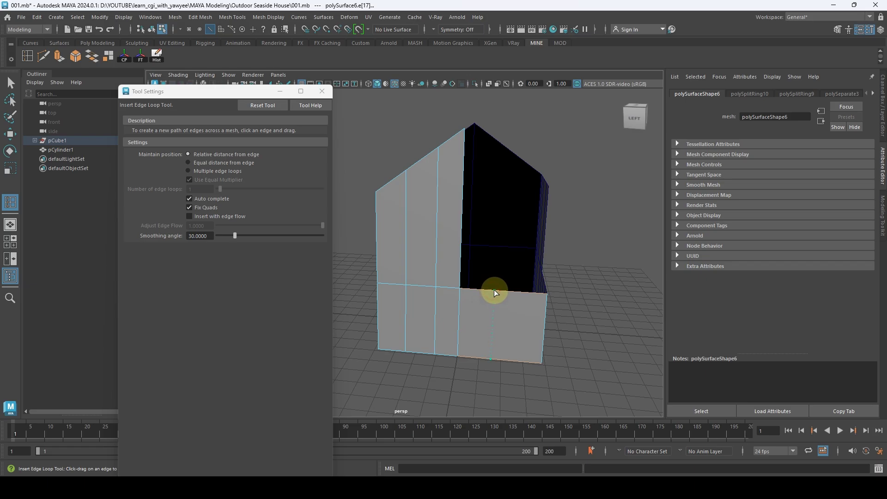
click(521, 293)
alt+drag(461, 307, 566, 292)
key(q)
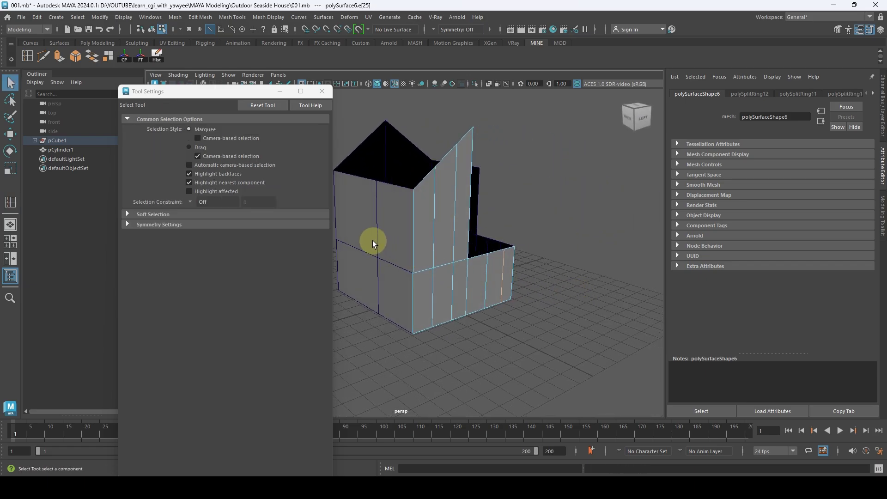
Step: Select the long back wall and insert two vertical edge loops in its narrower section beside the near gable wall
click(369, 217)
alt+middle_drag(375, 233, 445, 257)
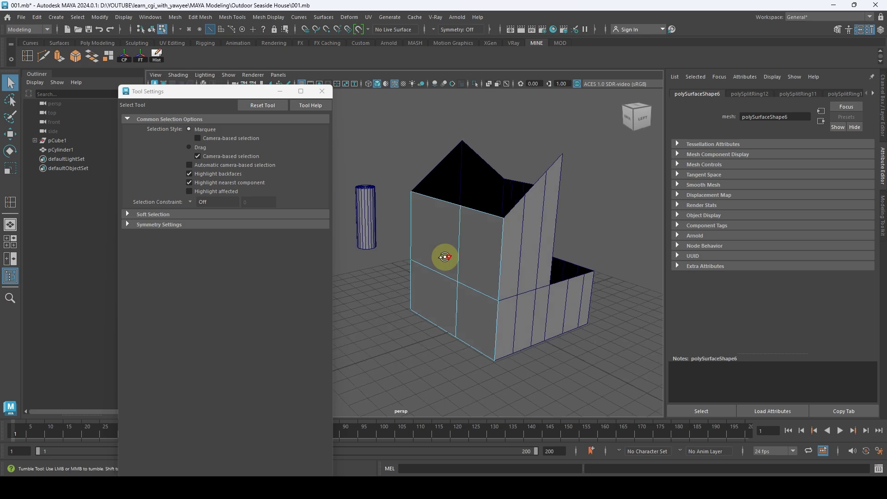
alt+drag(446, 258, 513, 259)
alt+middle_drag(434, 259, 504, 259)
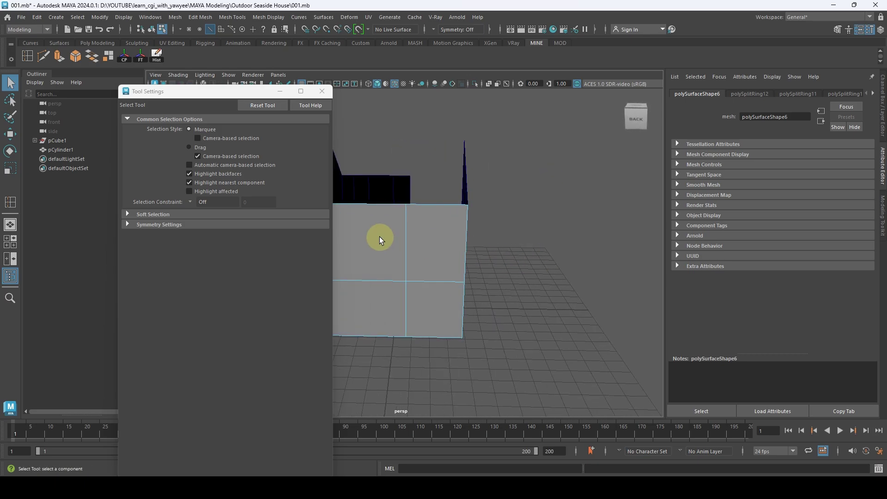
click(322, 91)
double_click(27, 56)
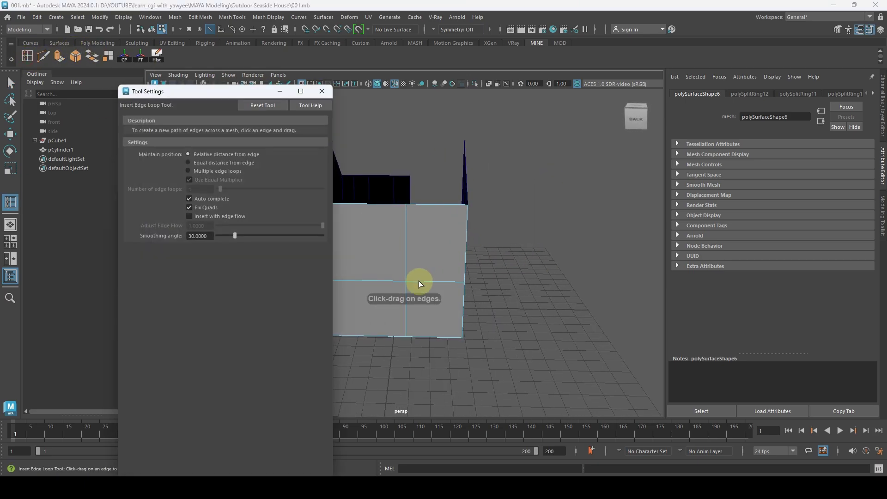
click(280, 91)
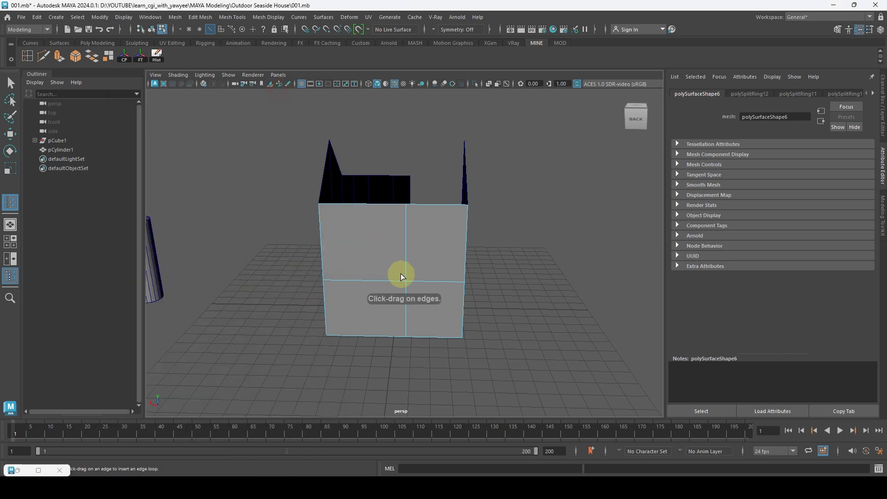
click(432, 279)
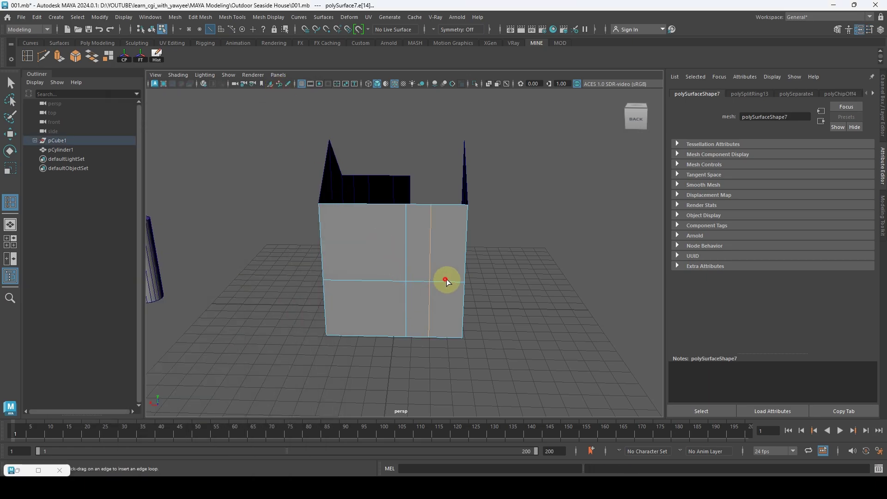
click(453, 281)
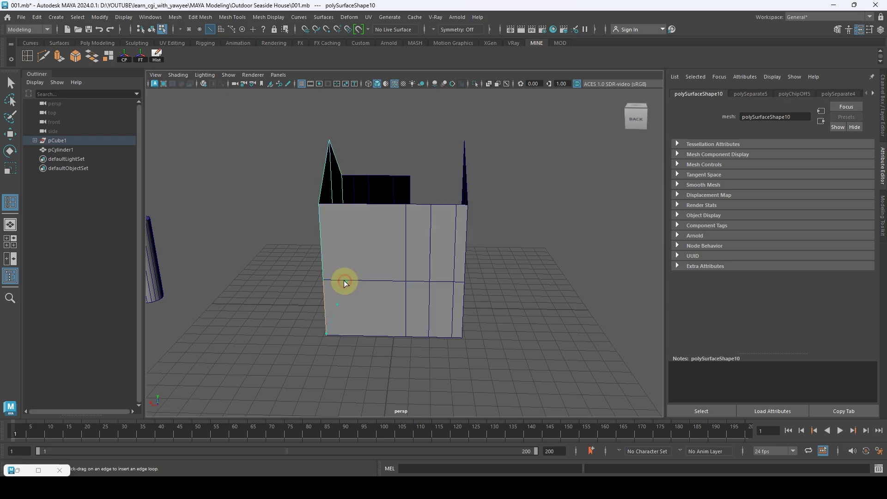
Step: Undo the stray edge loop on the adjoining gable wall and insert two vertical edge loops in the back wall's wide section
key(q)
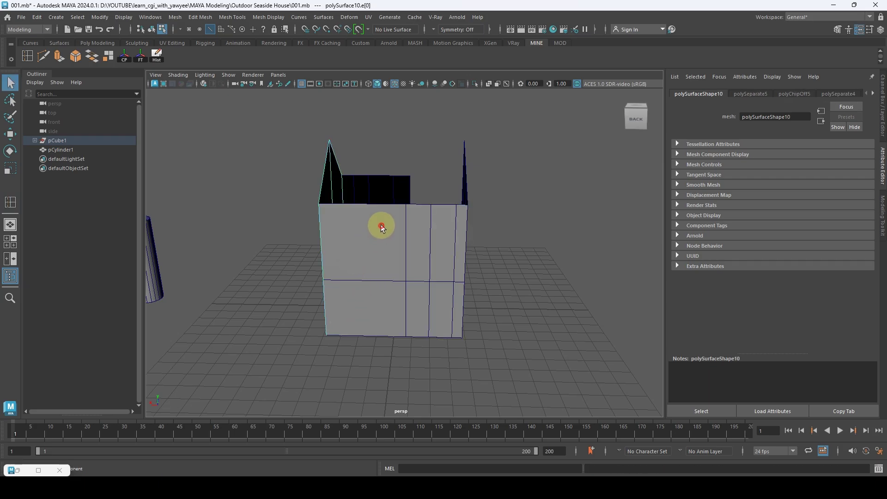
key(ctrl+z)
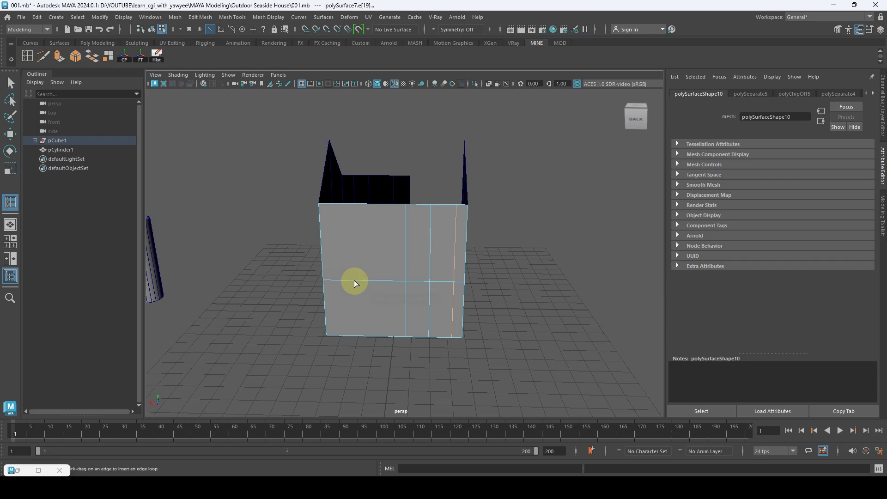
drag(375, 280, 379, 280)
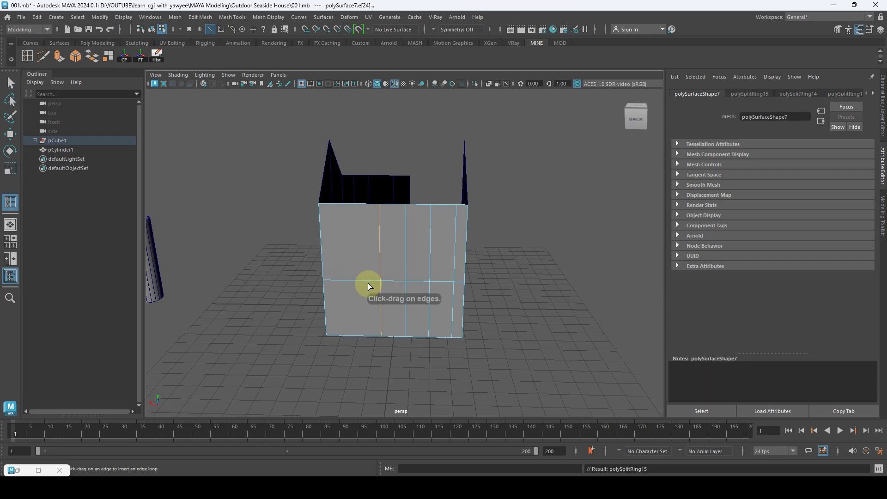
click(348, 280)
alt+drag(426, 298, 416, 275)
key(q)
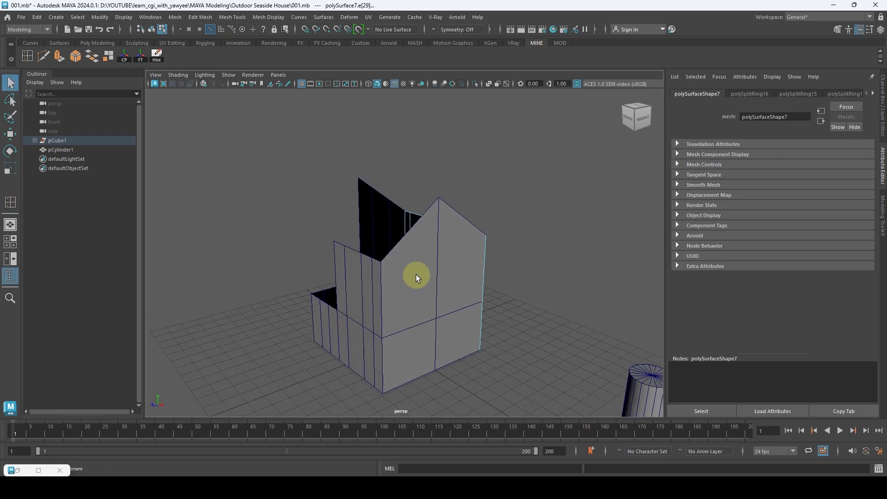
Step: Select the full gable wall opposite the stepped one and insert four vertical edge loops, two on each side of its centre edge
right_drag(418, 266, 478, 183)
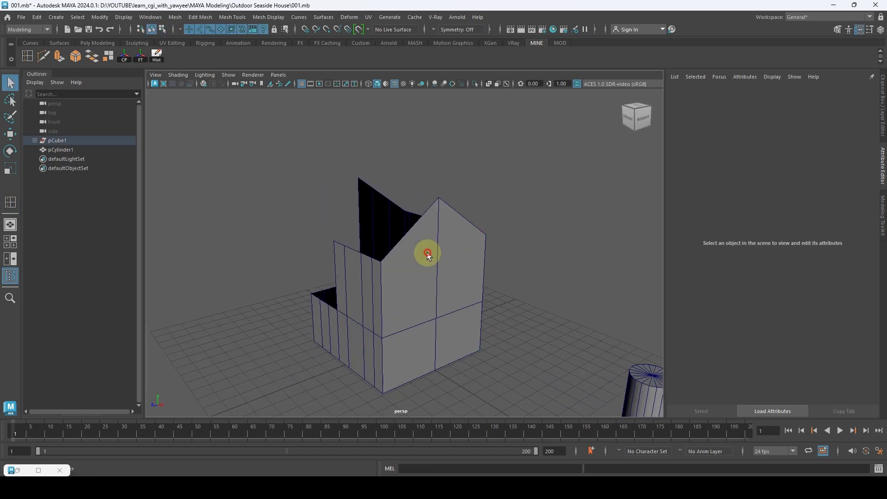
click(427, 255)
mouse_move(428, 255)
alt+mouse_down()
mouse_move(449, 257)
mouse_move(424, 251)
alt+mouse_up()
key(y)
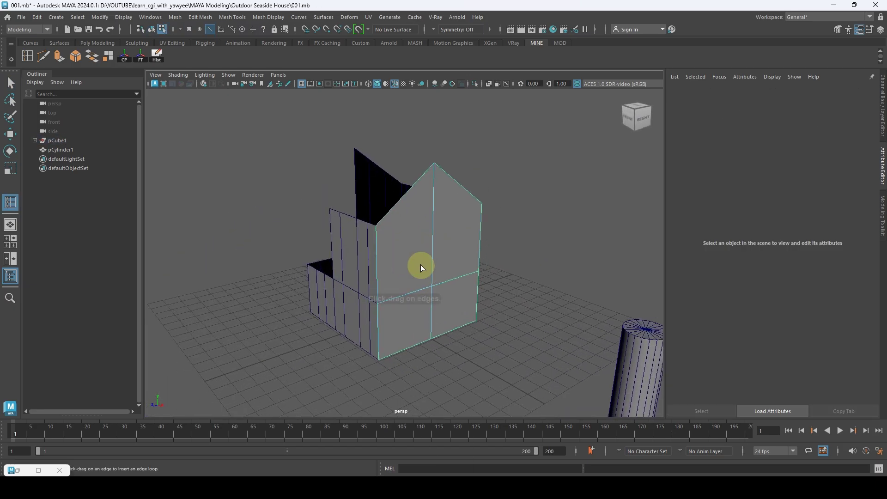
click(394, 297)
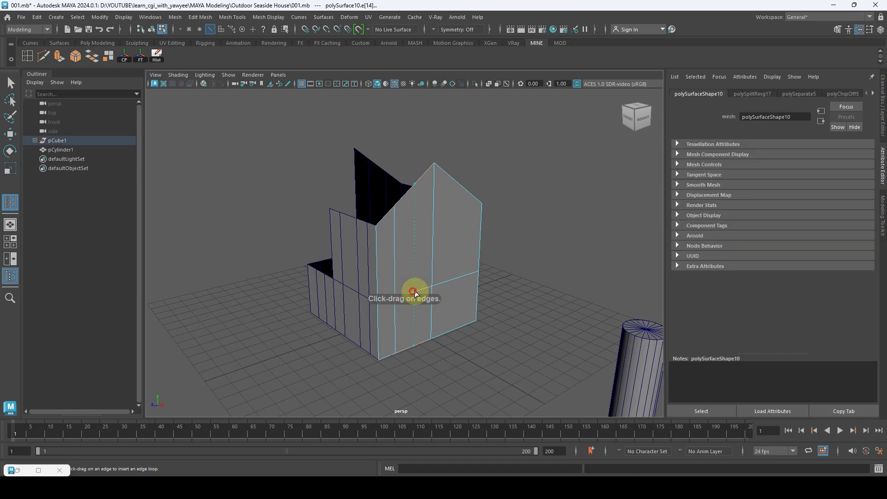
click(415, 291)
drag(455, 279, 436, 237)
click(470, 274)
key(q)
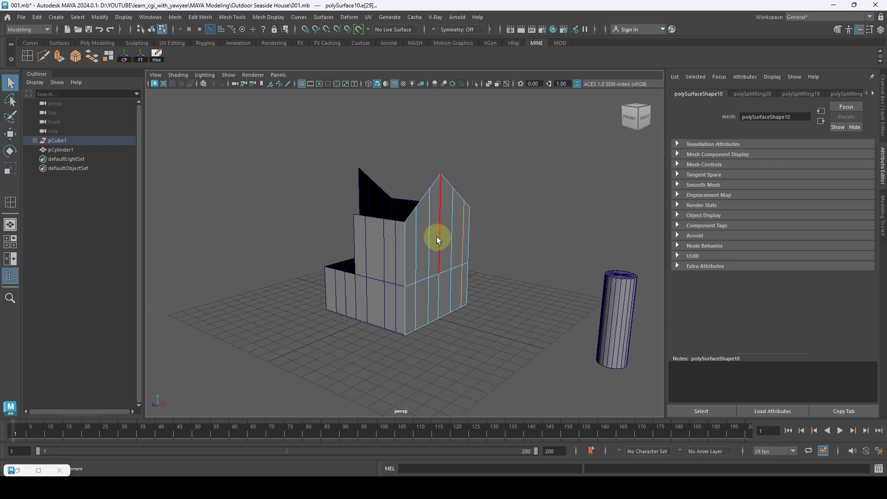
Step: Select the long front wall and all its inserted vertical edges, two in the low section and three full-height lines in the tall section
right_drag(487, 184, 406, 260)
click(339, 282)
alt+drag(338, 282, 404, 275)
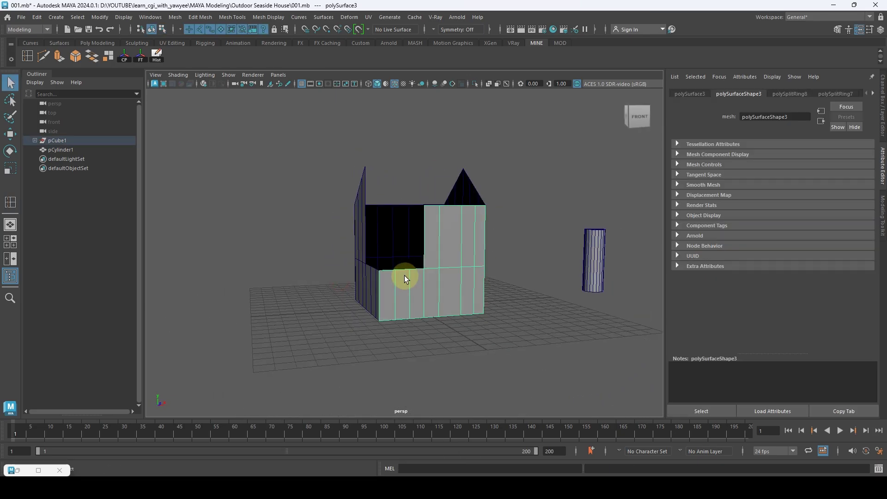
mouse_move(410, 275)
alt+mouse_down()
mouse_move(458, 287)
mouse_move(469, 301)
mouse_move(380, 240)
mouse_move(408, 251)
mouse_move(406, 283)
alt+mouse_up()
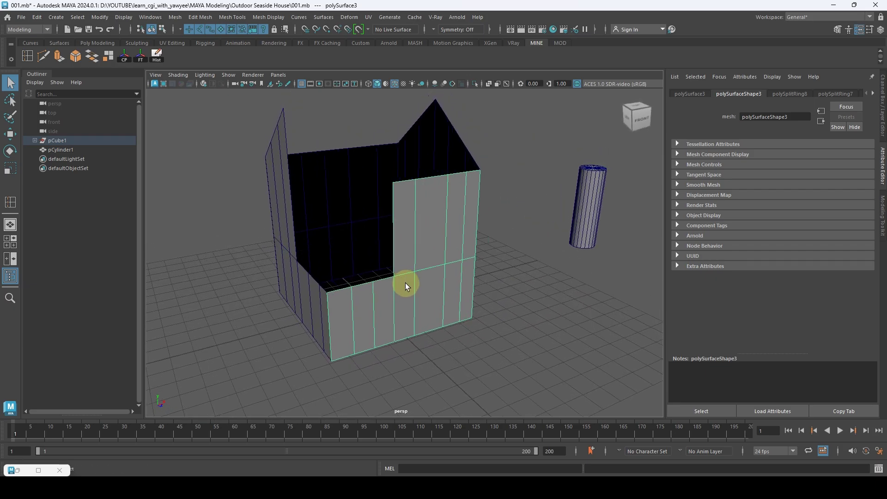
scroll(405, 283, up, 5)
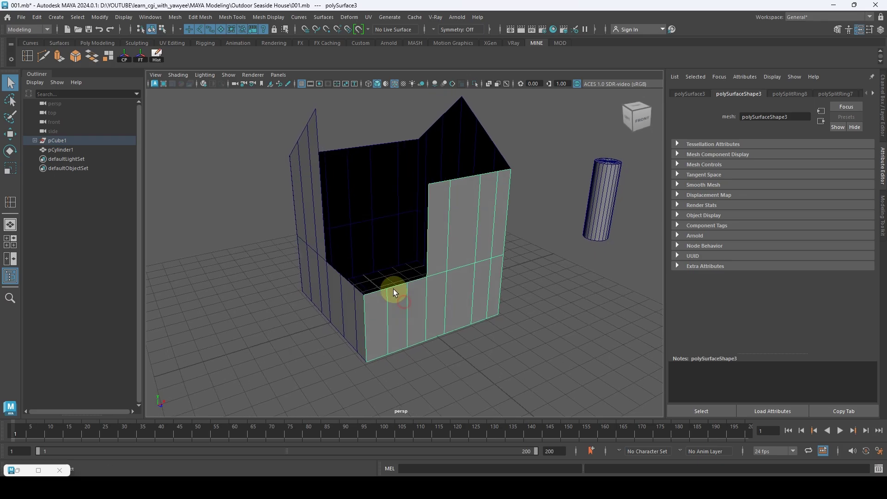
right_drag(405, 212, 395, 186)
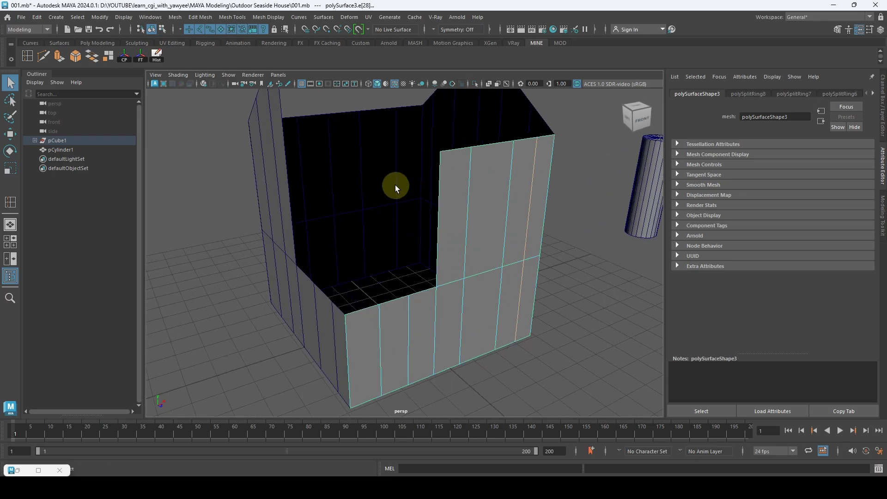
click(376, 321)
shift+click(400, 322)
shift+click(464, 312)
shift+click(468, 254)
shift+click(503, 256)
shift+click(503, 286)
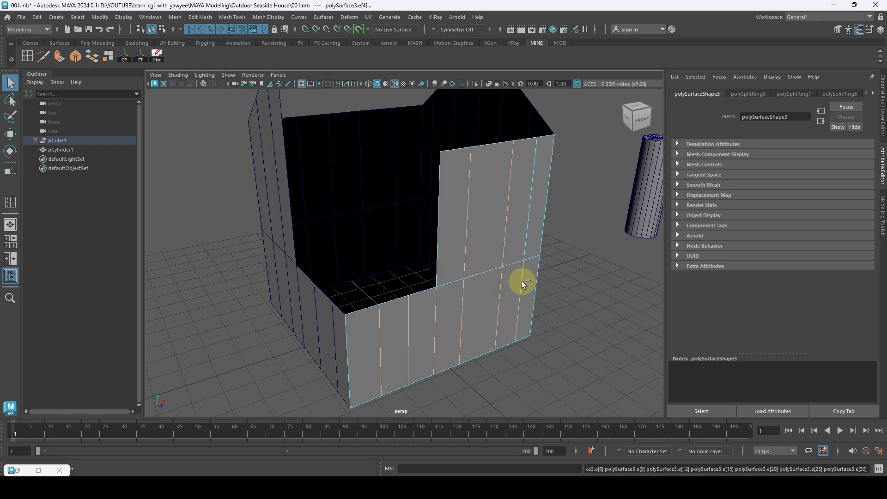
shift+click(526, 218)
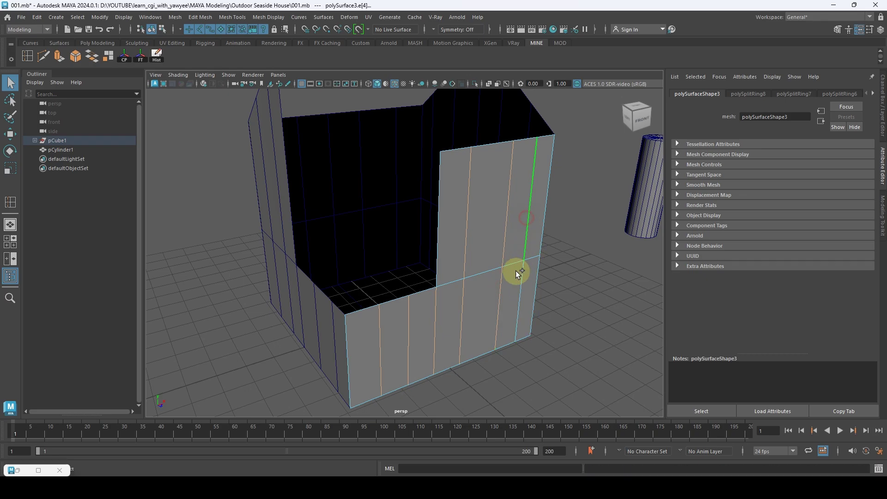
alt+drag(521, 260, 498, 302)
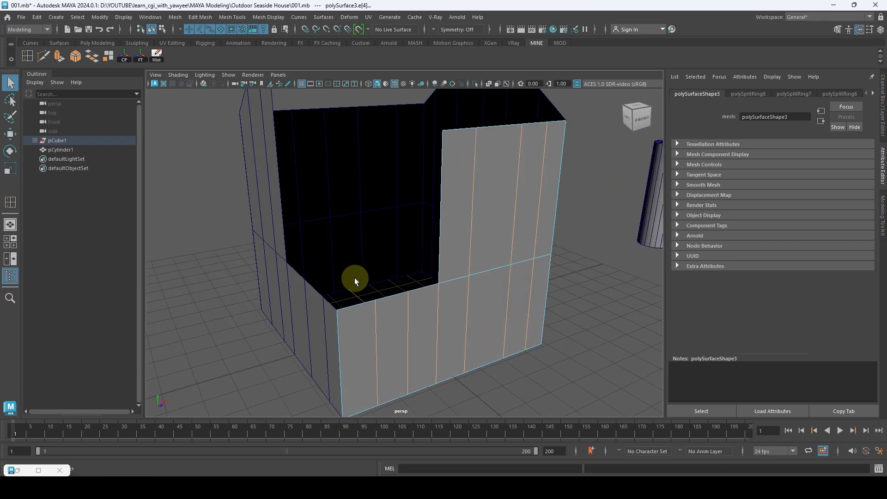
alt+drag(426, 278, 483, 311)
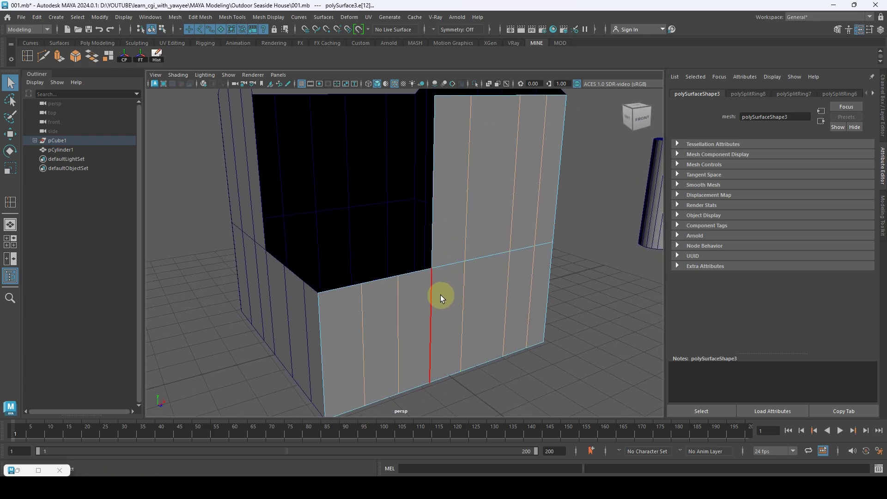
Step: Bevel the selected vertical edges of the front wall with a fraction of 0.1
click(207, 20)
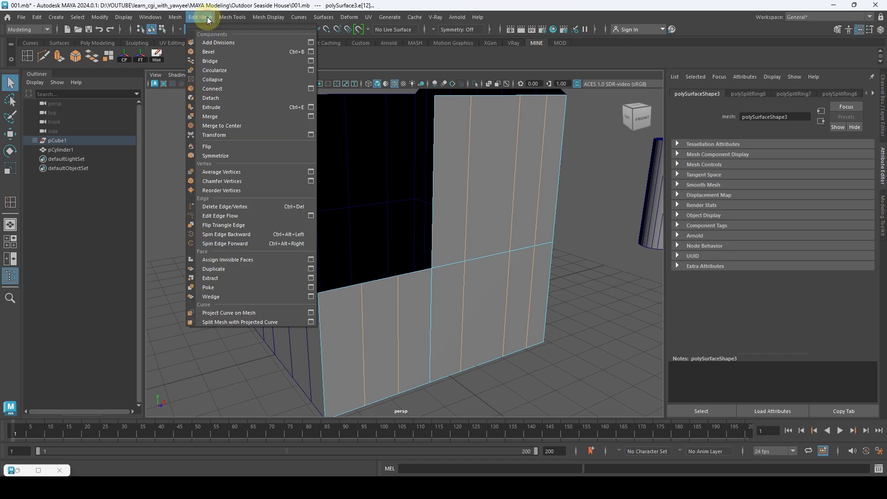
click(218, 49)
middle_drag(396, 198, 595, 198)
click(631, 196)
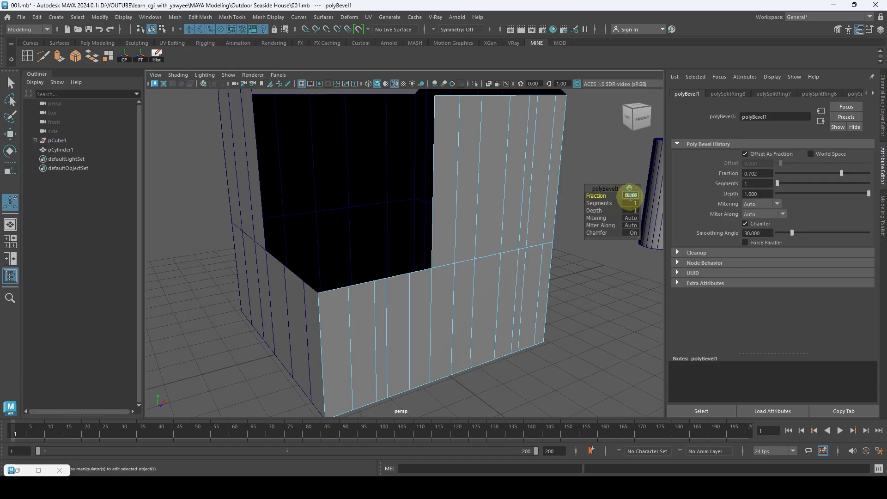
text(0.1)
key(Return)
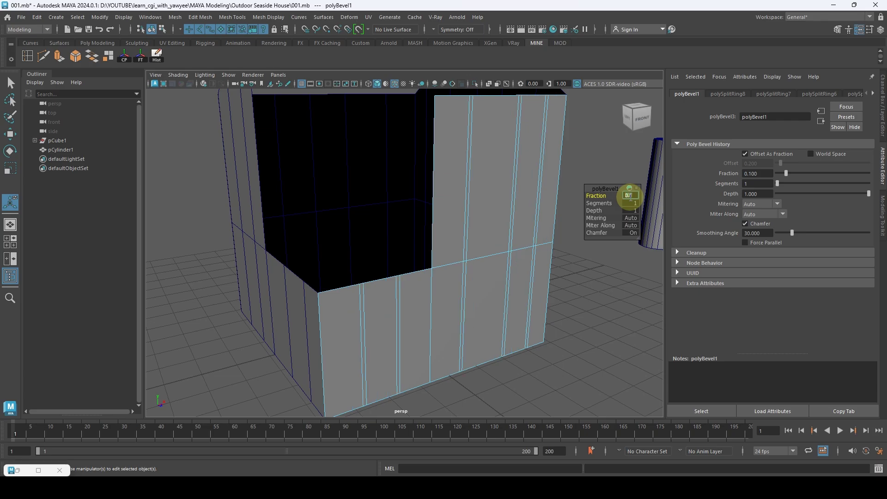
alt+drag(553, 200, 472, 242)
key(q)
Step: Select the narrow bevel faces along all five vertical lines of the front wall and delete them to leave gaps between planks
right_drag(494, 213, 494, 237)
click(354, 302)
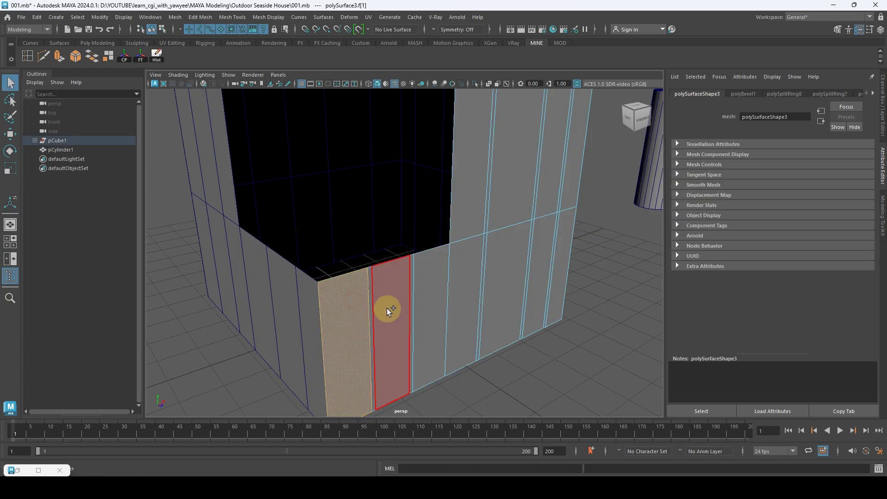
click(371, 299)
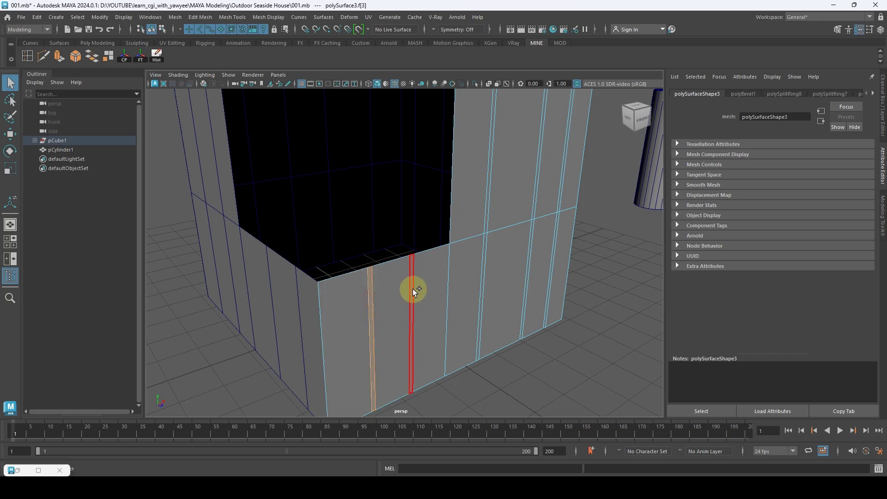
shift+click(412, 290)
shift+click(482, 273)
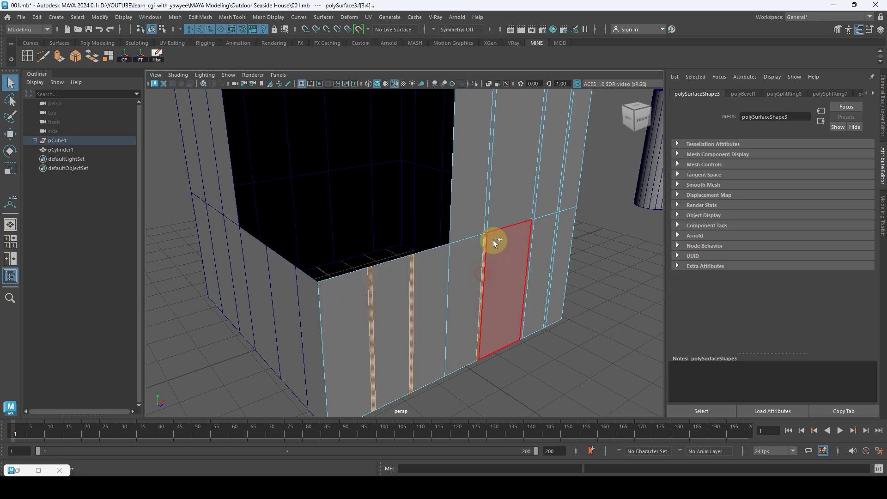
shift+click(487, 214)
shift+click(530, 235)
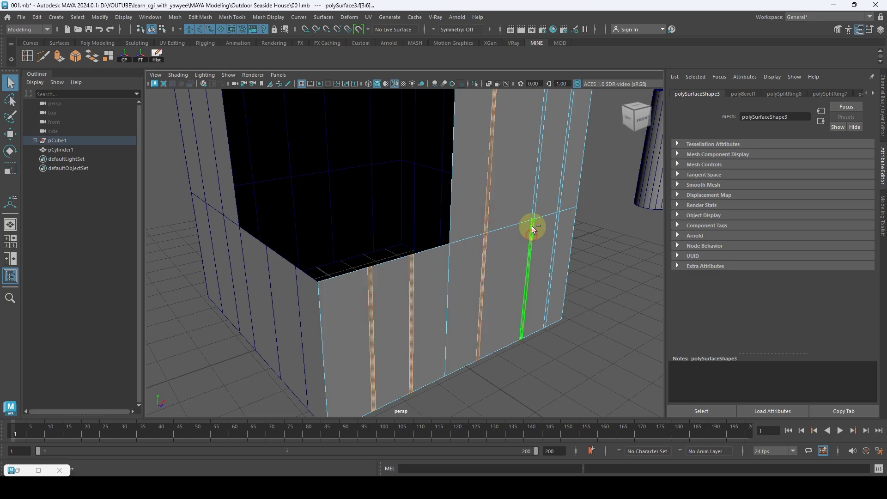
shift+click(535, 211)
shift+click(558, 204)
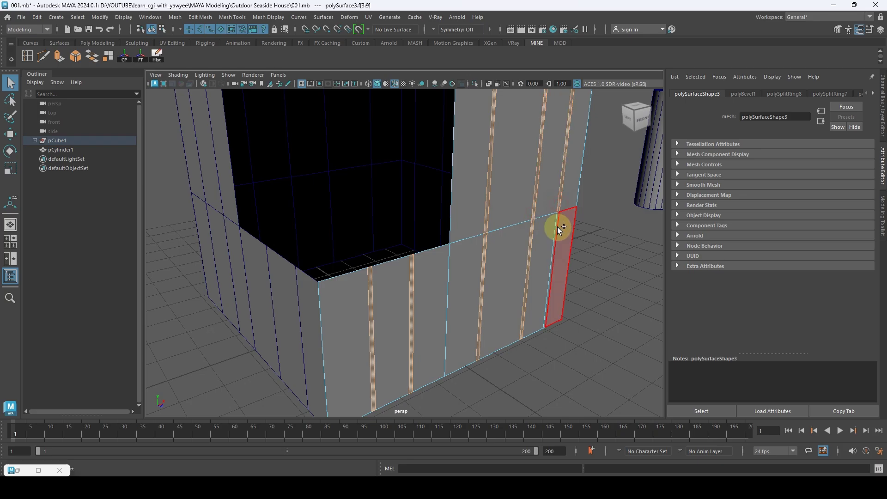
shift+click(557, 228)
key(Delete)
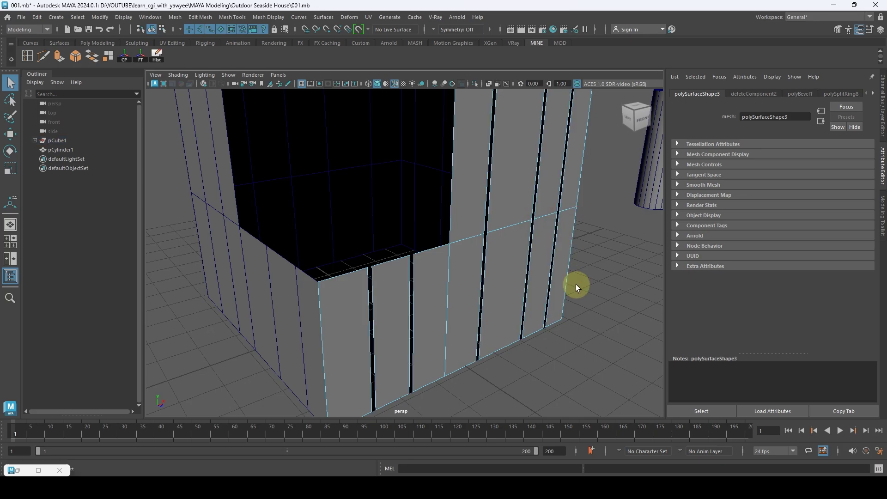
Step: Insert a vertical edge loop in the front wall's low section close to the step edge and delete the thin face between them
alt+drag(518, 266, 452, 261)
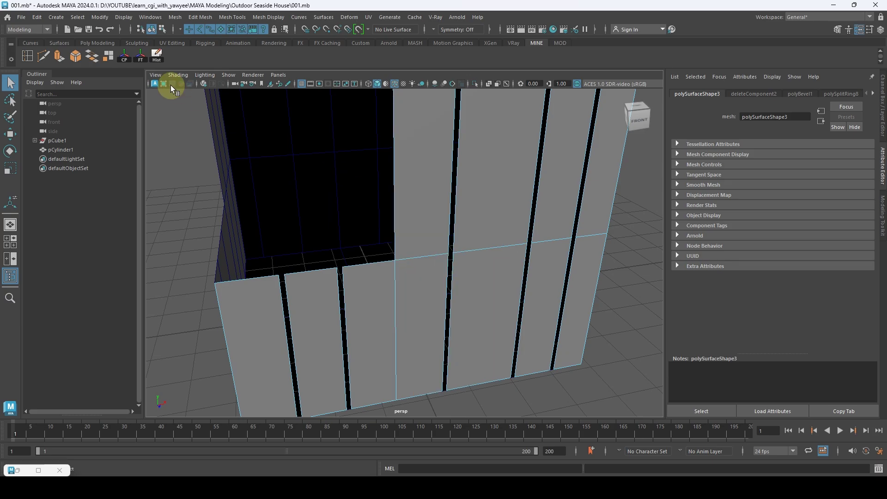
double_click(11, 202)
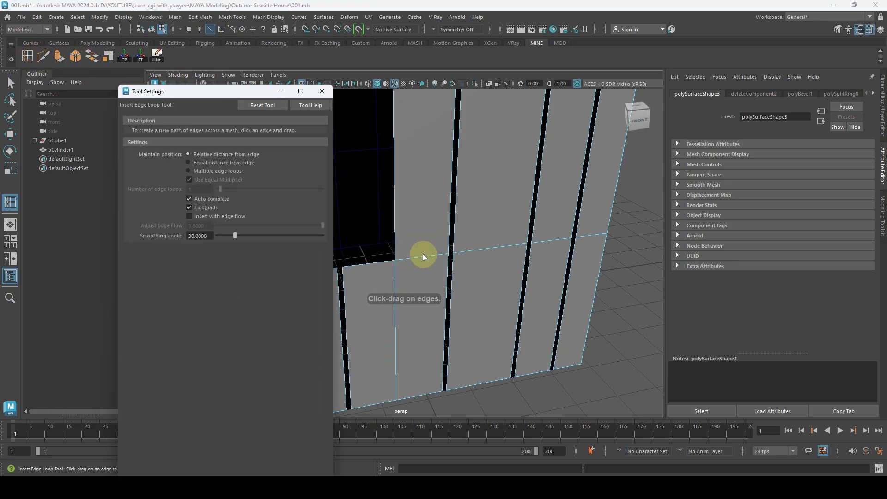
click(390, 263)
key(q)
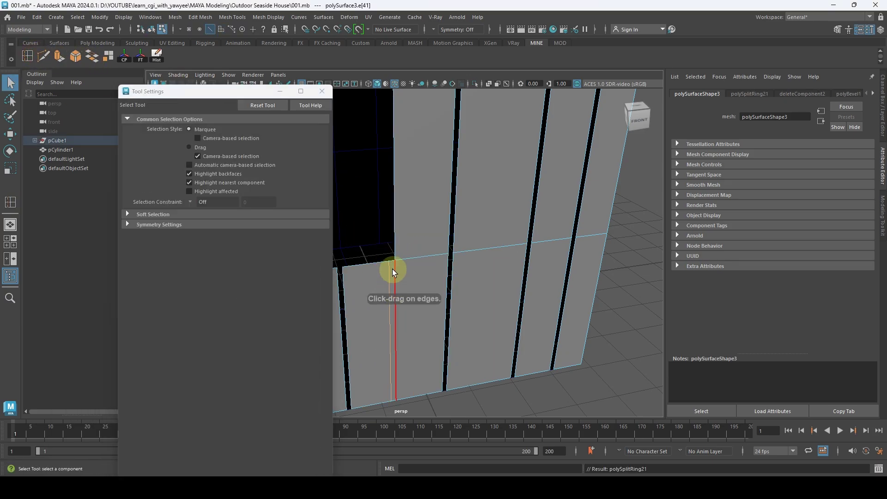
right_drag(393, 268, 398, 238)
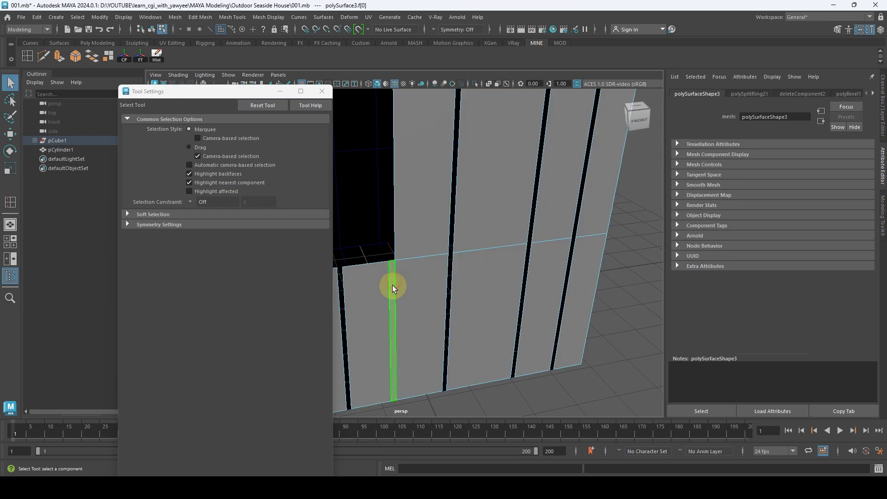
click(392, 286)
click(280, 91)
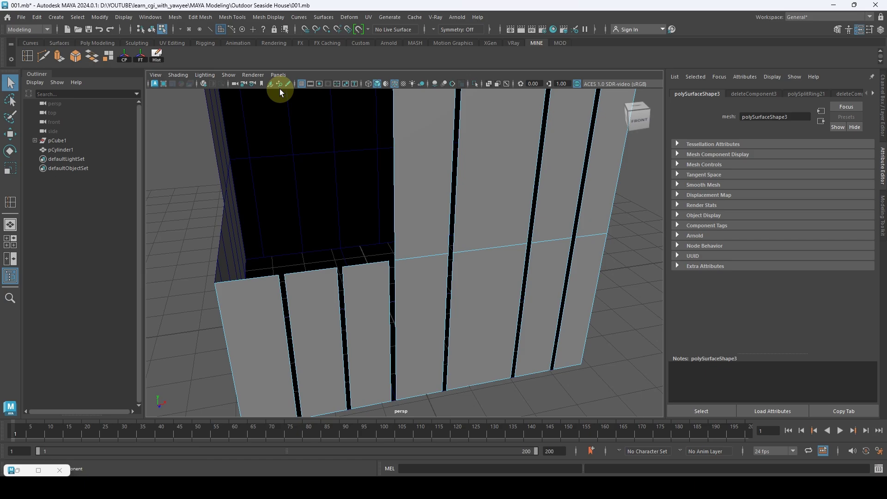
Step: Return to object mode and select the four inserted vertical edge lines of the stepped gable wall, two in each half
scroll(463, 217, down, 5)
right_click(457, 209)
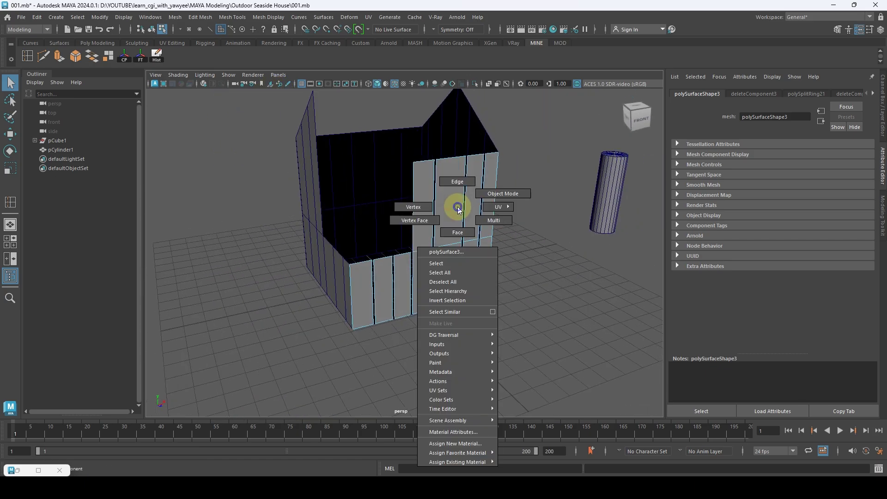
right_drag(457, 209, 468, 196)
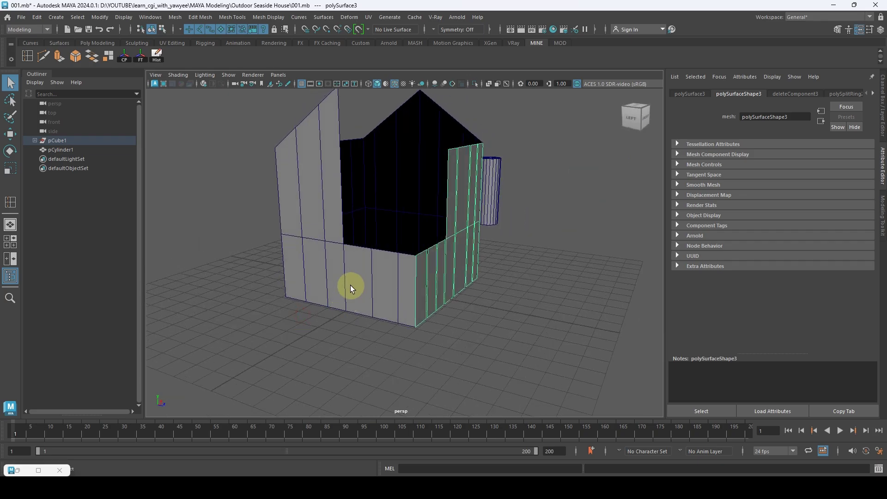
alt+drag(352, 287, 343, 176)
right_drag(343, 176, 340, 153)
click(356, 229)
shift+double_click(396, 231)
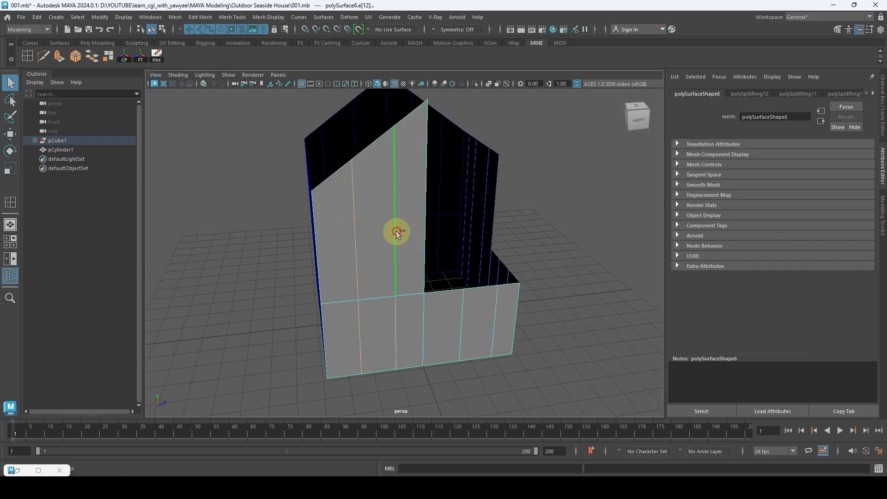
shift+double_click(484, 315)
shift+double_click(464, 320)
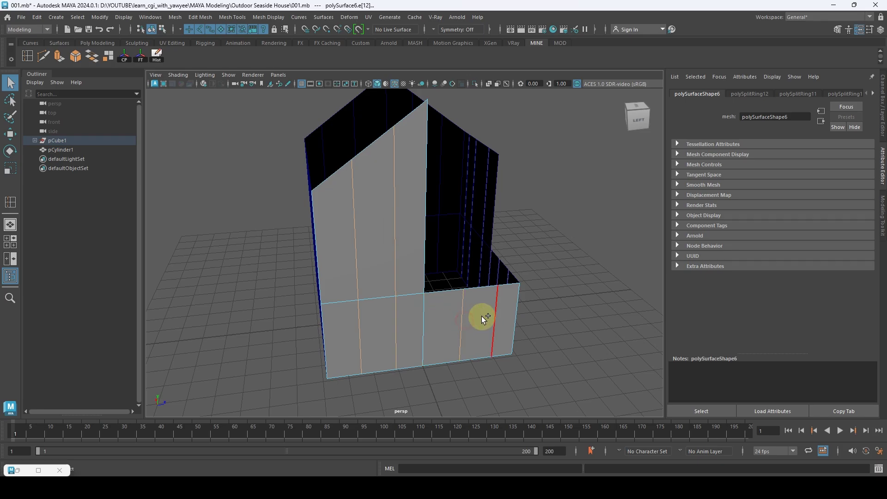
alt+drag(520, 341, 446, 224)
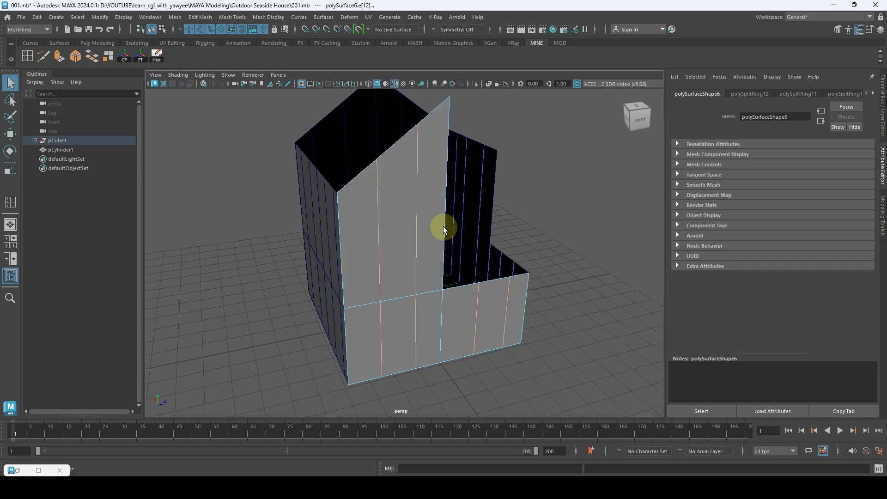
Step: Bevel the four selected vertical edge lines of the stepped gable wall, return to object mode and open the bevel's input attributes
click(74, 56)
right_drag(424, 191, 387, 210)
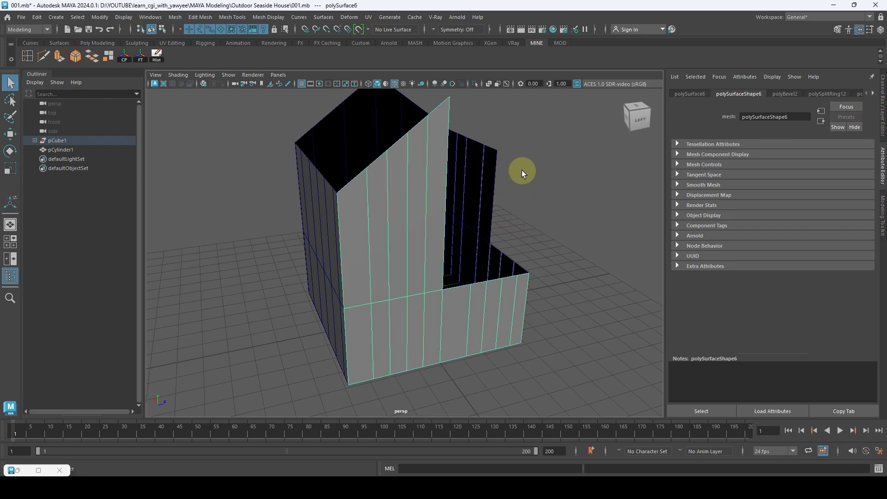
click(860, 134)
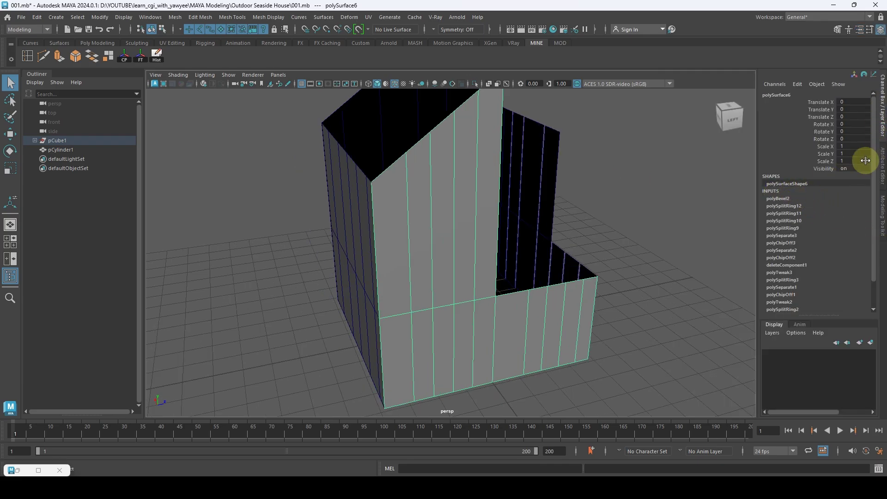
click(781, 198)
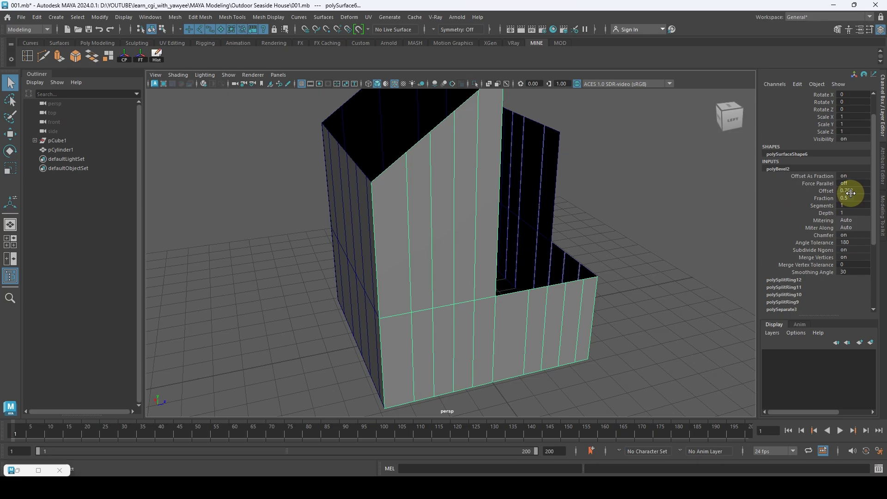
click(853, 191)
alt+right_drag(638, 206, 462, 286)
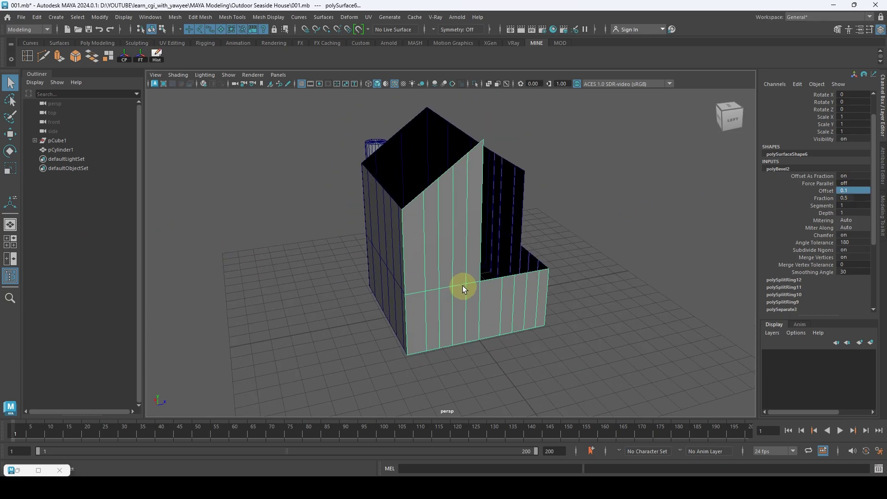
alt+middle_drag(462, 286, 447, 292)
key(ctrl+z)
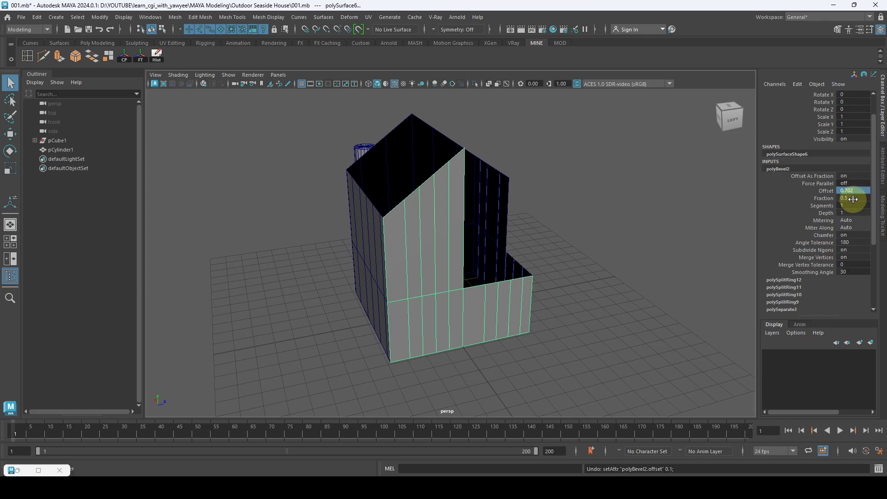
Step: Set the fraction of the stepped gable wall's bevel to 0.1
double_click(852, 198)
text(0.1)
key(Return)
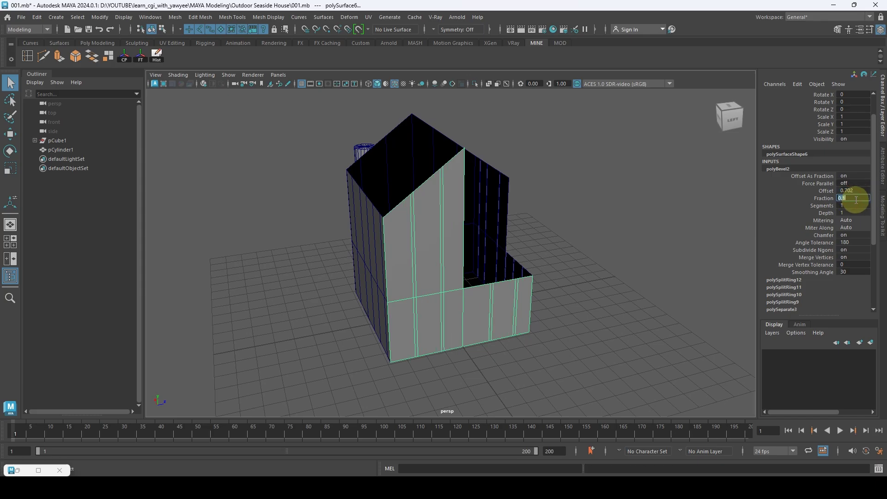
Step: Insert a vertical edge loop in the stepped gable wall's low section, close beside the step edge
scroll(416, 207, up, 3)
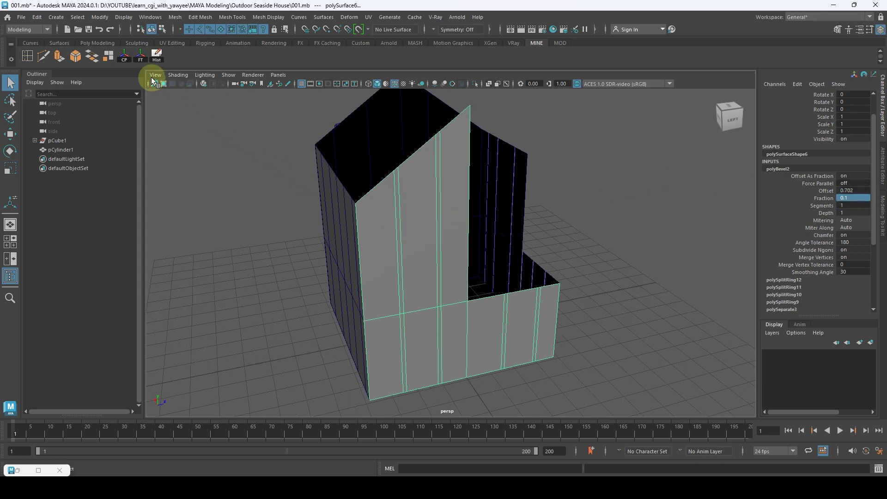
double_click(27, 54)
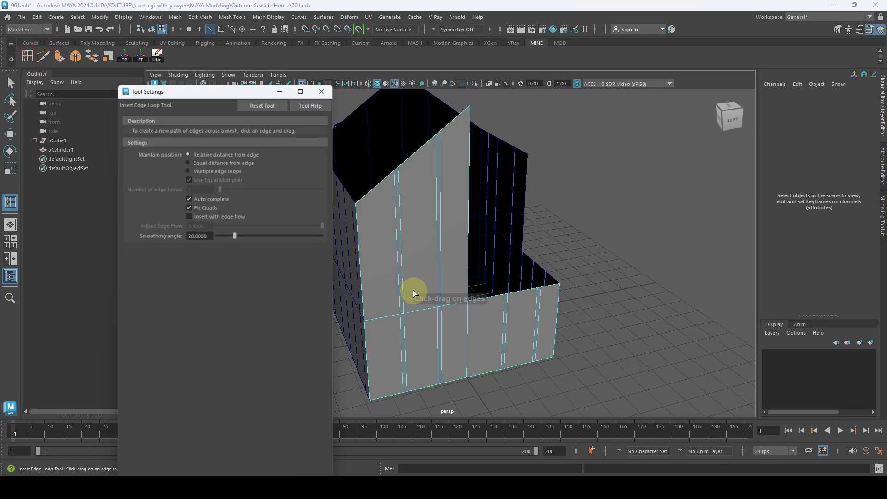
click(473, 300)
key(q)
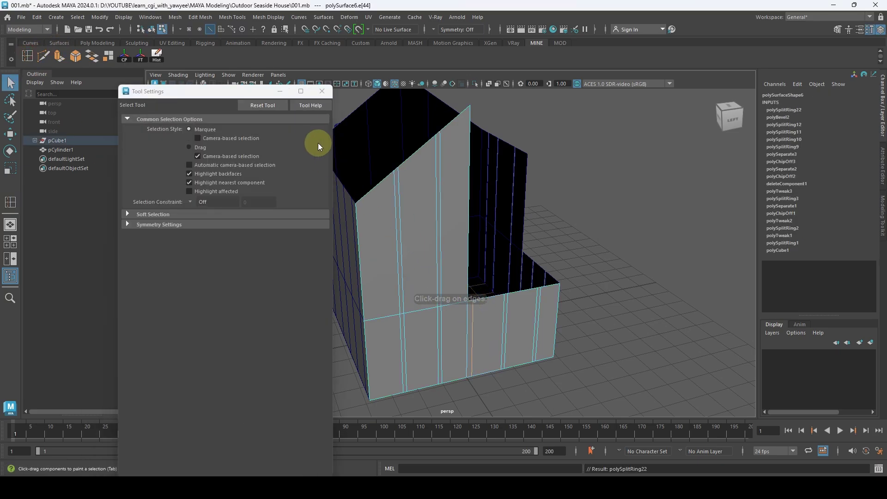
click(322, 91)
Step: Select the narrow faces along the bevelled lines and the step edge of the stepped gable wall and delete them to leave gaps
scroll(451, 301, up, 1)
mouse_move(451, 301)
right_down()
mouse_move(461, 315)
mouse_move(458, 296)
right_up()
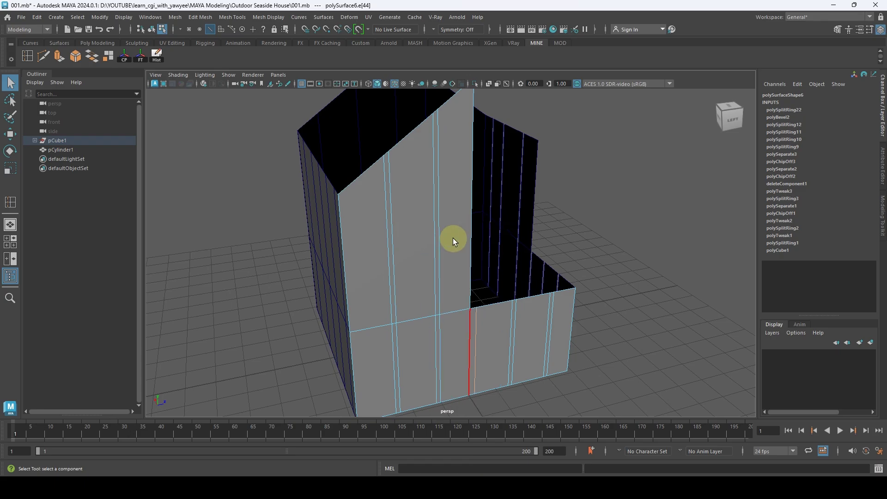
click(473, 340)
shift+click(437, 330)
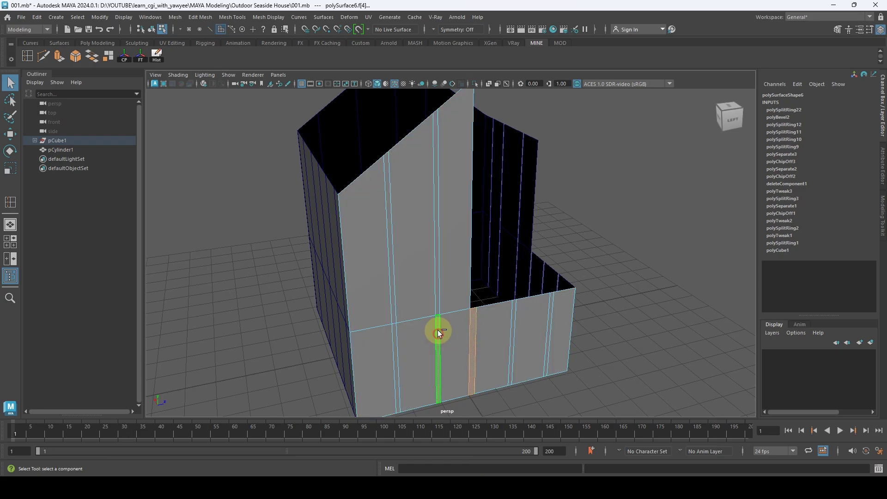
shift+click(440, 307)
shift+click(393, 312)
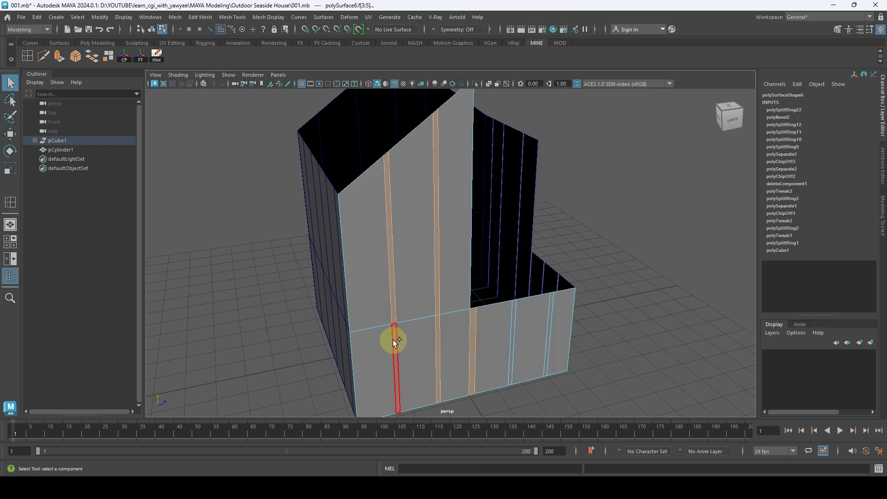
shift+click(393, 339)
shift+click(514, 326)
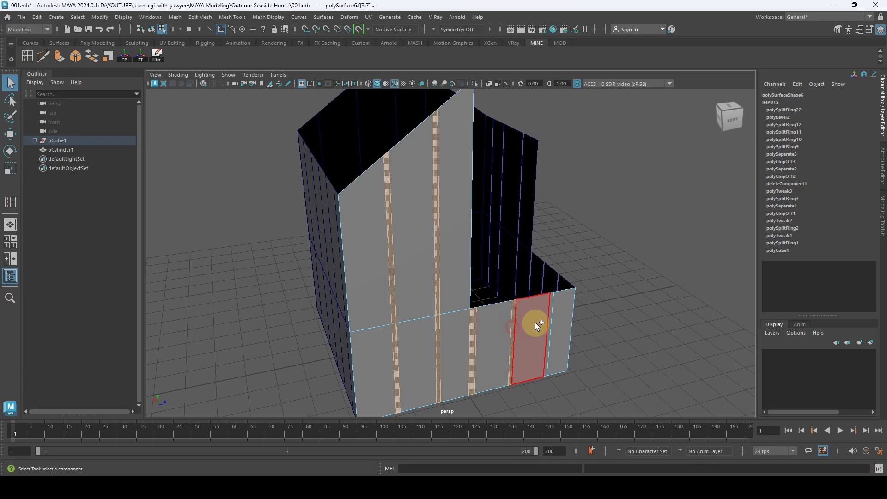
shift+click(550, 322)
key(Delete)
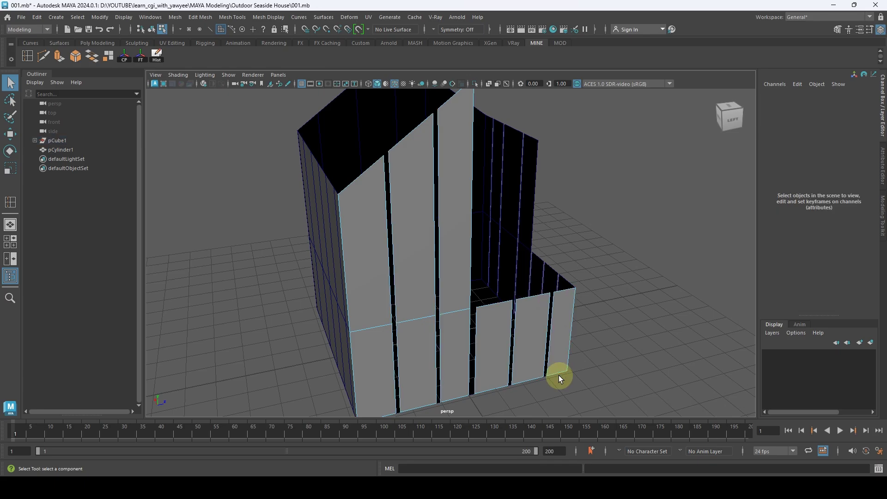
Step: Return to object mode and select all five inserted vertical edge lines of the rectangular back wall
alt+right_drag(559, 375, 376, 237)
right_click(416, 213)
click(460, 199)
alt+drag(376, 232, 468, 232)
right_drag(463, 203, 462, 181)
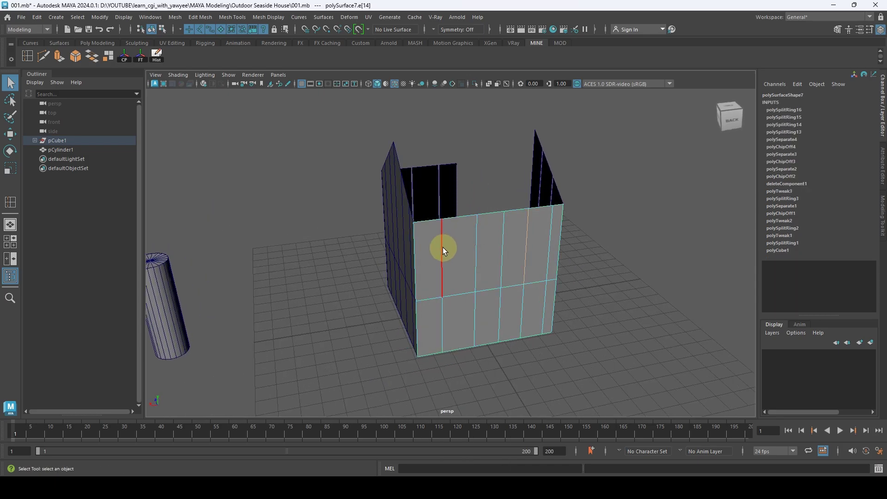
click(442, 248)
shift+click(475, 246)
shift+click(502, 244)
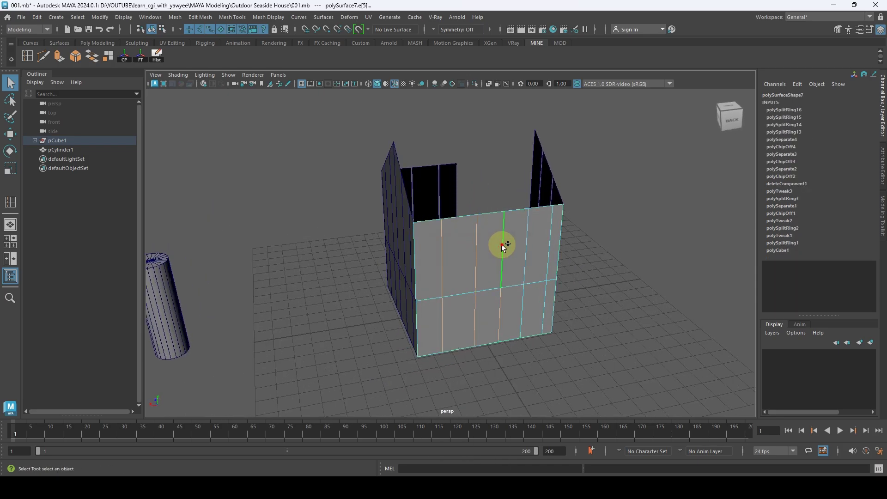
shift+click(526, 248)
shift+click(545, 248)
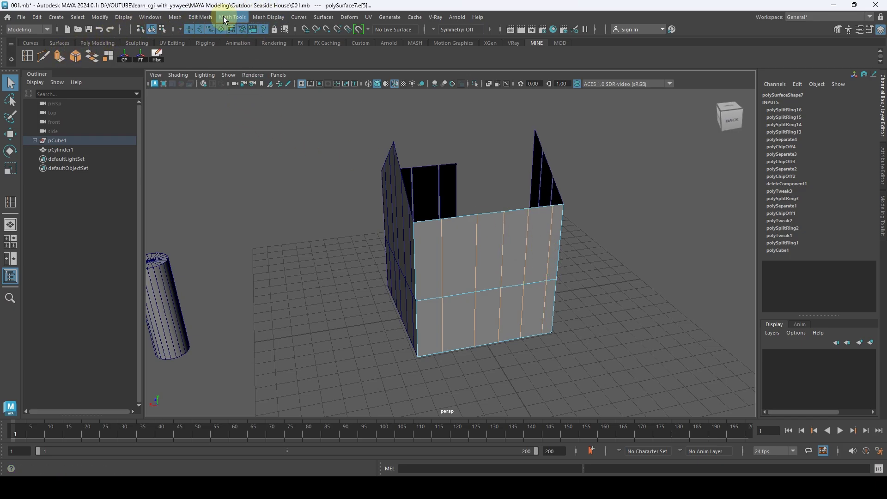
Step: Bevel the selected vertical edges of the back wall with a fraction of 0.1
click(201, 17)
click(223, 51)
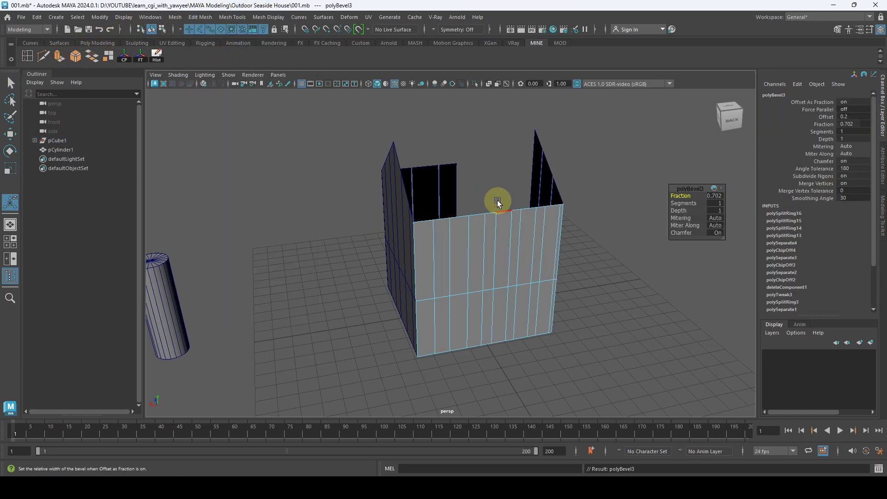
scroll(498, 201, up, 2)
click(714, 196)
text(0.)
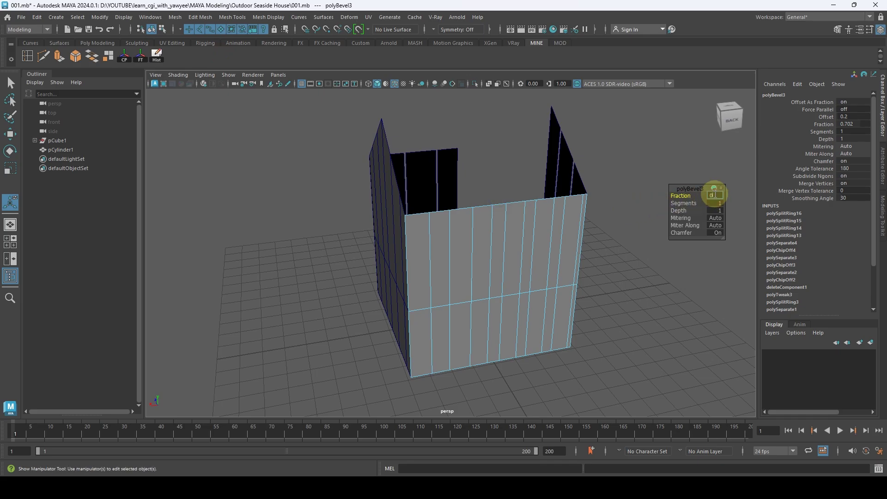
text(1)
key(Return)
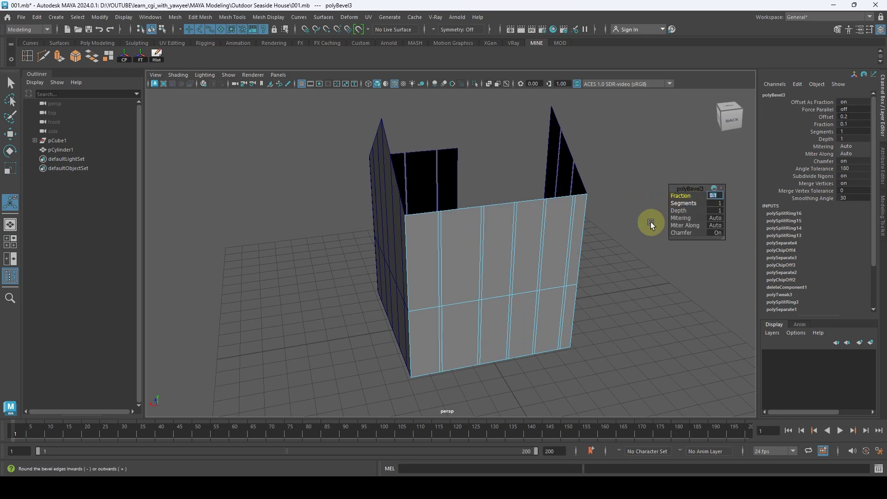
Step: Select all the wide plank faces of the back wall, in both the upper and lower rows
scroll(464, 240, up, 2)
key(q)
right_click(452, 226)
right_drag(452, 227, 452, 239)
click(422, 259)
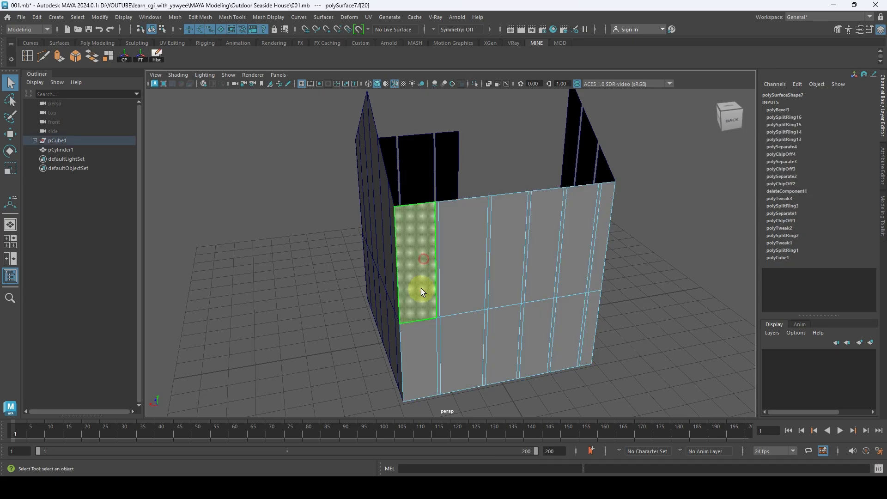
shift+click(421, 337)
shift+click(455, 345)
shift+click(453, 276)
shift+click(508, 272)
shift+click(513, 324)
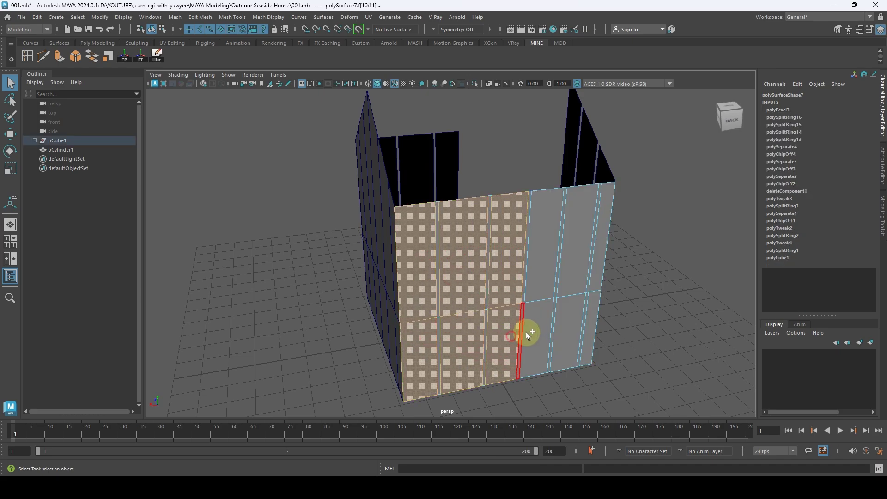
shift+click(527, 331)
shift+click(537, 285)
shift+click(573, 276)
shift+click(571, 321)
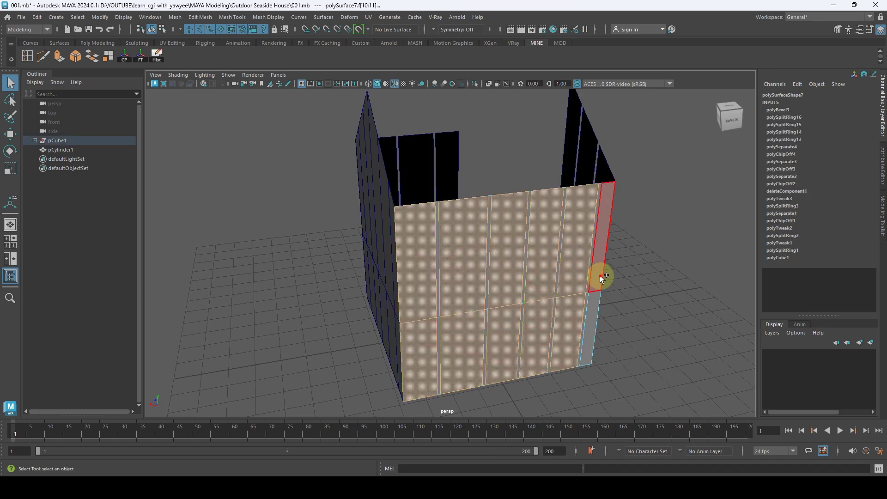
shift+click(600, 275)
shift+click(595, 301)
Step: Invert the face selection on the back wall, delete the narrow strips between the planks and return to object mode
scroll(595, 295, down, 3)
scroll(580, 251, up, 1)
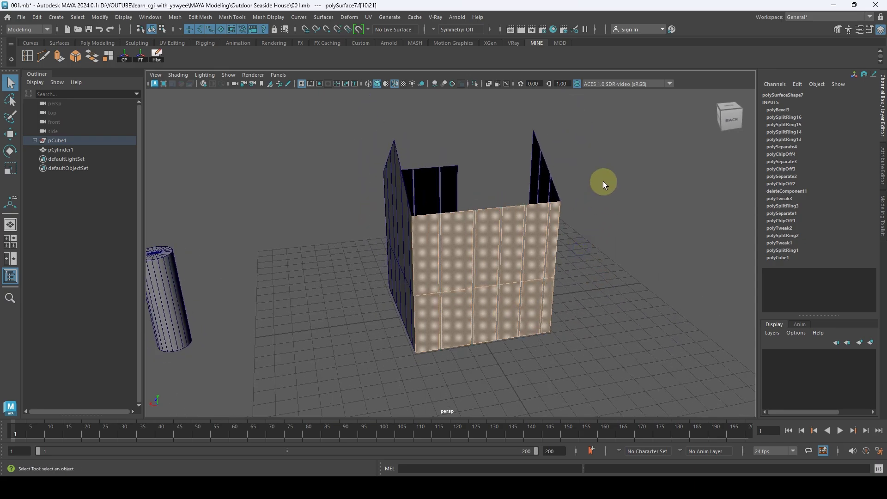
shift+drag(626, 156, 315, 429)
scroll(455, 245, up, 2)
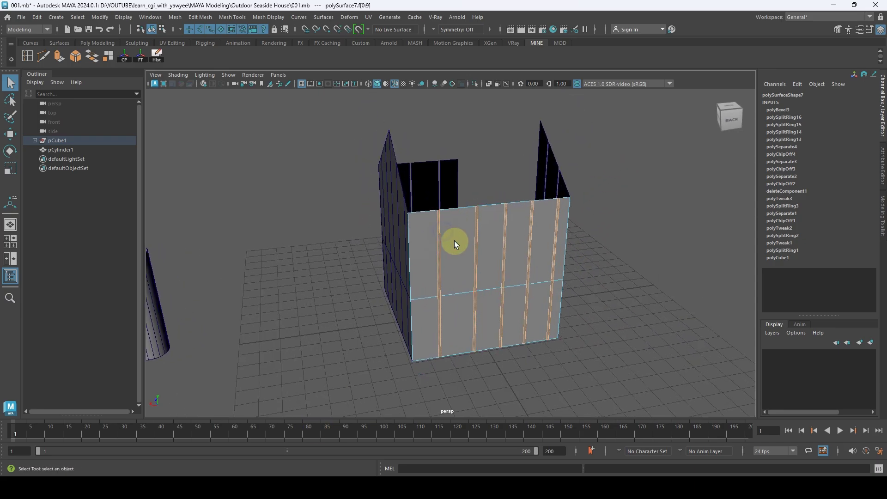
key(Delete)
right_drag(455, 241, 479, 209)
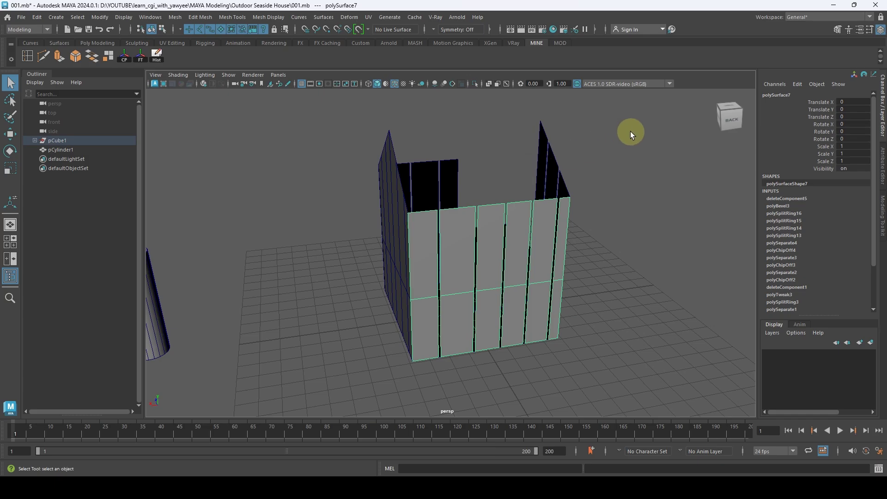
Step: Select the five vertical edge lines of the full gable wall, including the line under the roof peak
alt+drag(630, 132, 493, 214)
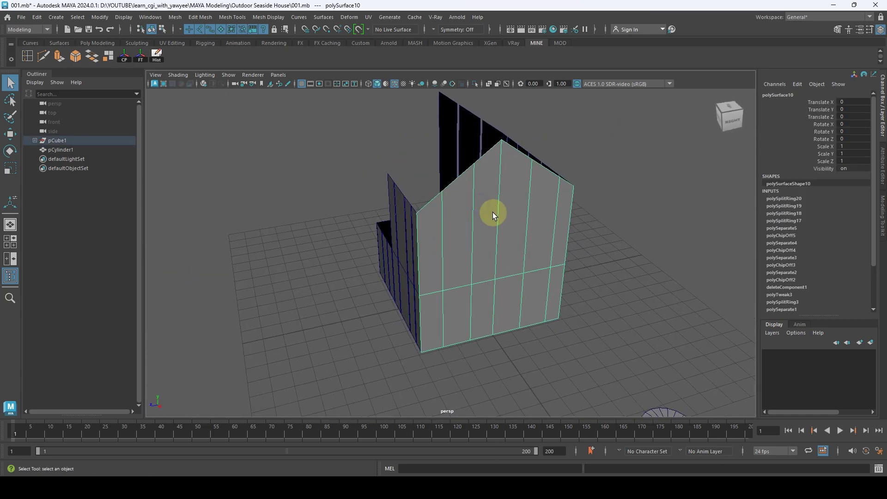
right_drag(483, 202, 476, 162)
click(442, 213)
shift+click(472, 204)
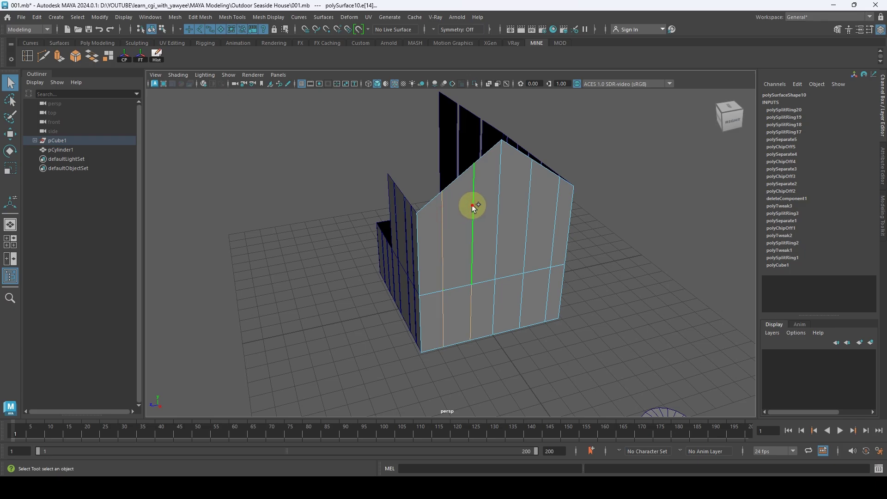
shift+click(497, 202)
shift+click(528, 206)
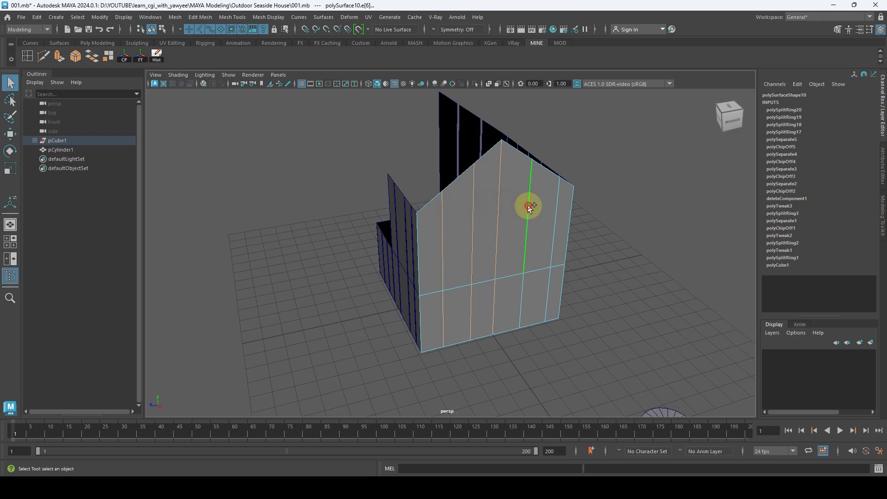
shift+click(555, 220)
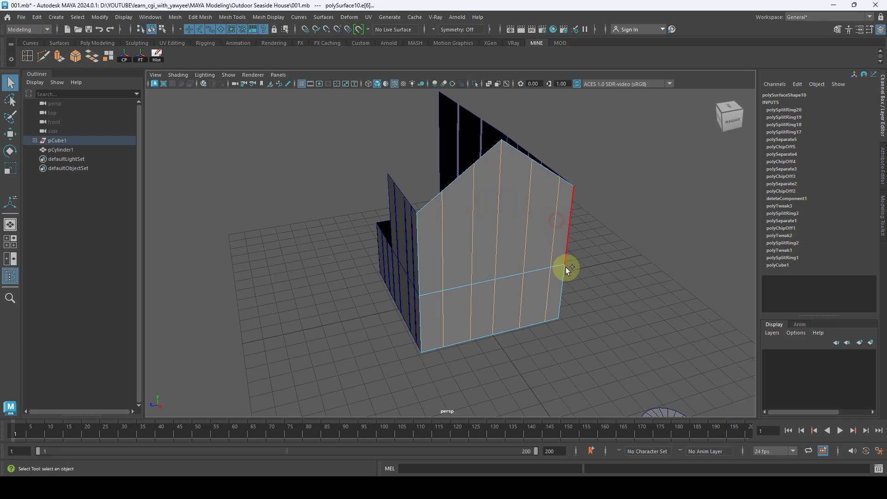
Step: Bevel the selected vertical edges of the full gable wall with a fraction of 0.1 and switch the wall to face selection
click(192, 18)
click(213, 49)
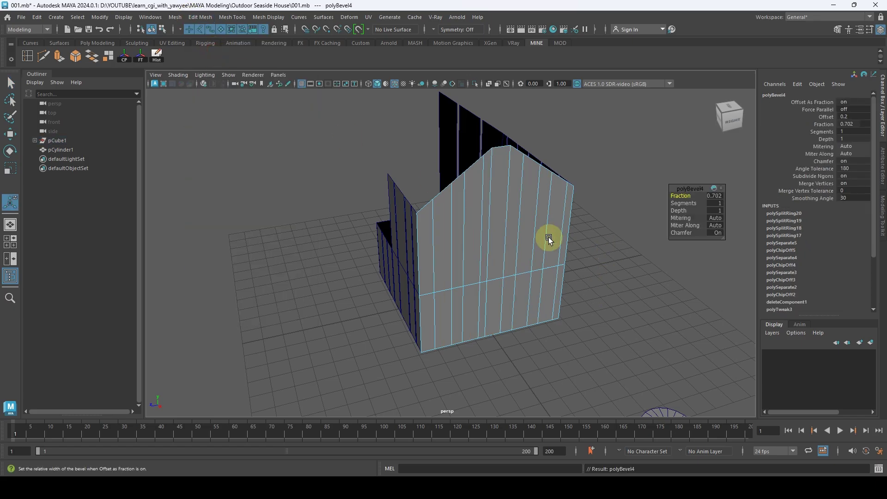
click(715, 196)
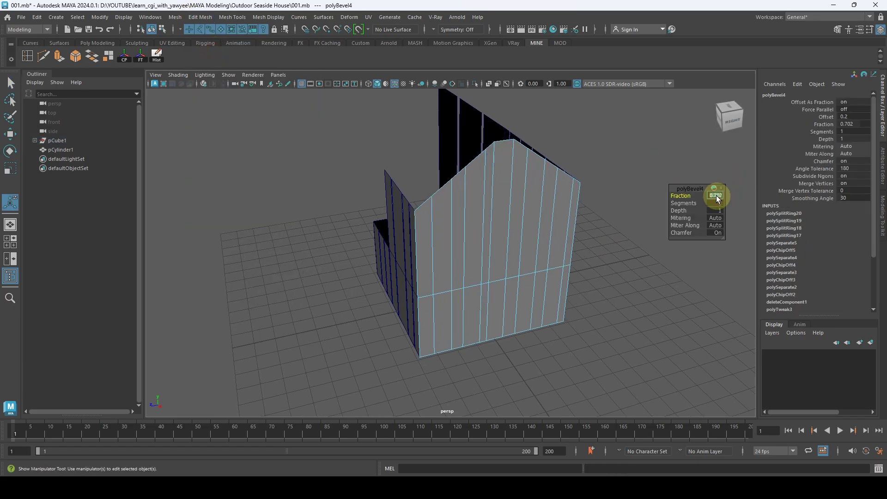
text(0.1)
key(Return)
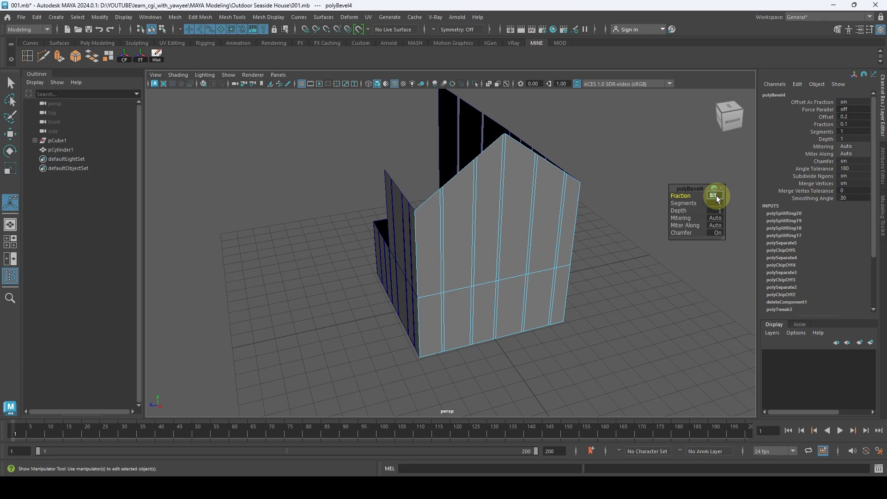
scroll(497, 208, up, 1)
key(q)
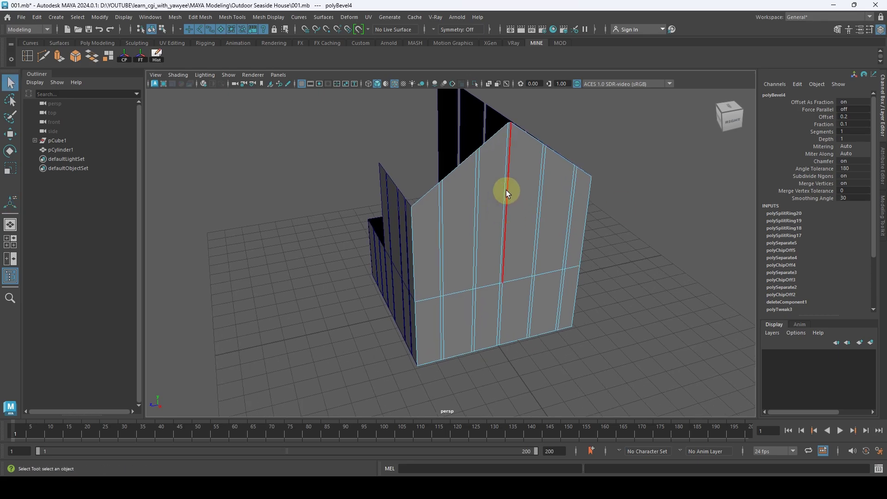
right_drag(507, 191, 476, 213)
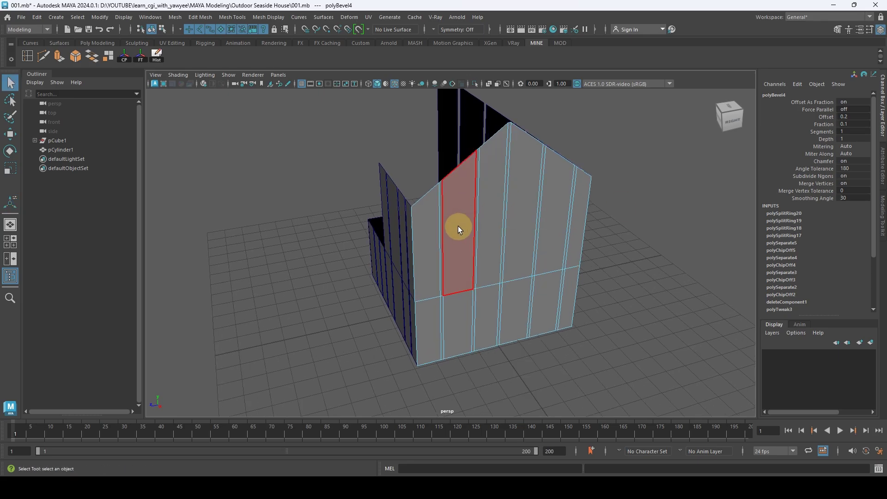
Step: Select the wide plank faces of the full gable wall, invert the selection, delete the narrow strips and return to object mode
click(432, 237)
mouse_move(433, 237)
mouse_down()
mouse_move(426, 323)
mouse_move(455, 265)
mouse_move(478, 252)
mouse_move(482, 261)
mouse_up()
mouse_move(492, 307)
mouse_down()
mouse_move(511, 297)
mouse_move(534, 243)
mouse_move(544, 294)
mouse_move(570, 287)
mouse_move(581, 253)
mouse_move(656, 154)
mouse_up()
alt+right_drag(656, 154, 573, 141)
shift+drag(601, 137, 273, 405)
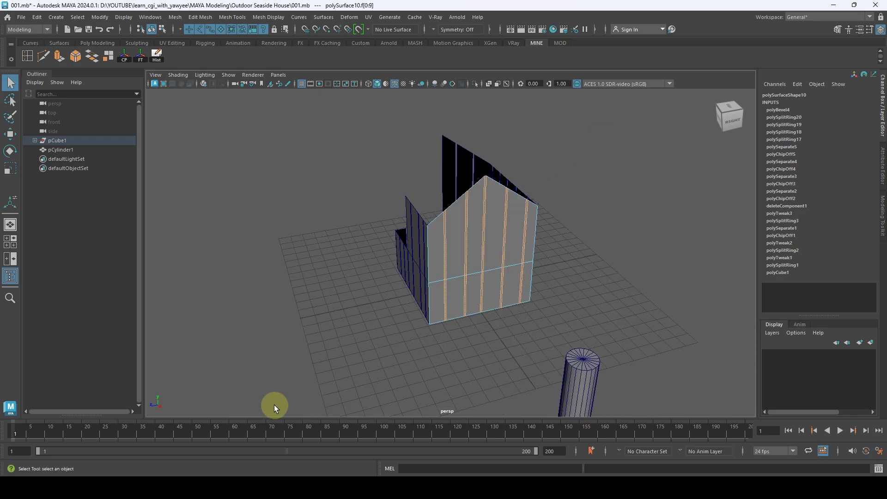
click(314, 379)
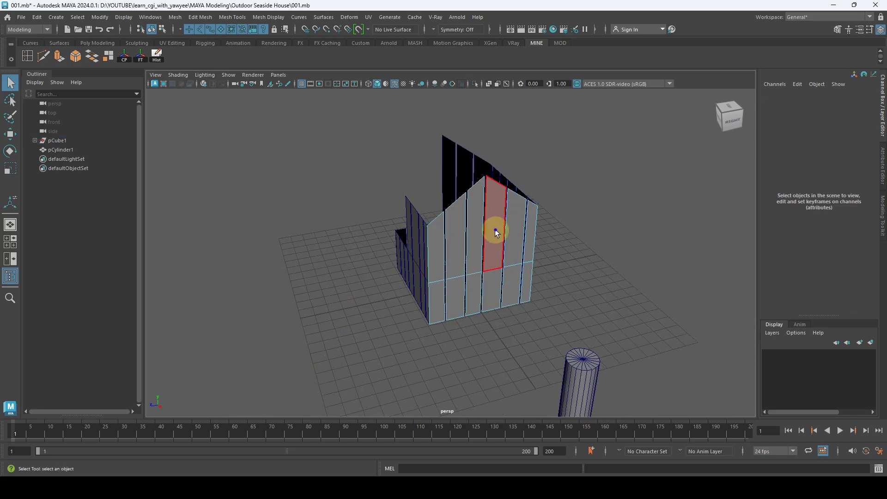
right_drag(495, 230, 471, 206)
alt+drag(471, 206, 422, 271)
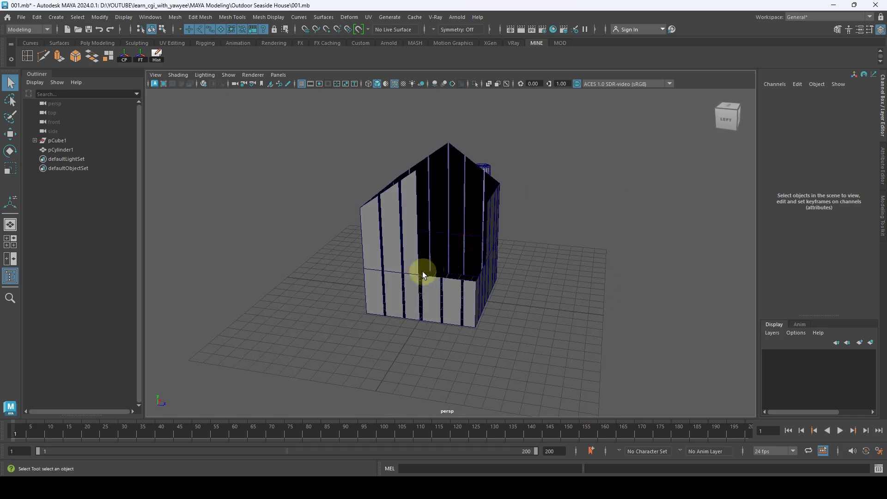
Step: Select the stepped front wall and extrude all of its plank faces
click(394, 279)
alt+drag(472, 297, 456, 307)
click(455, 307)
alt+right_drag(454, 265, 500, 287)
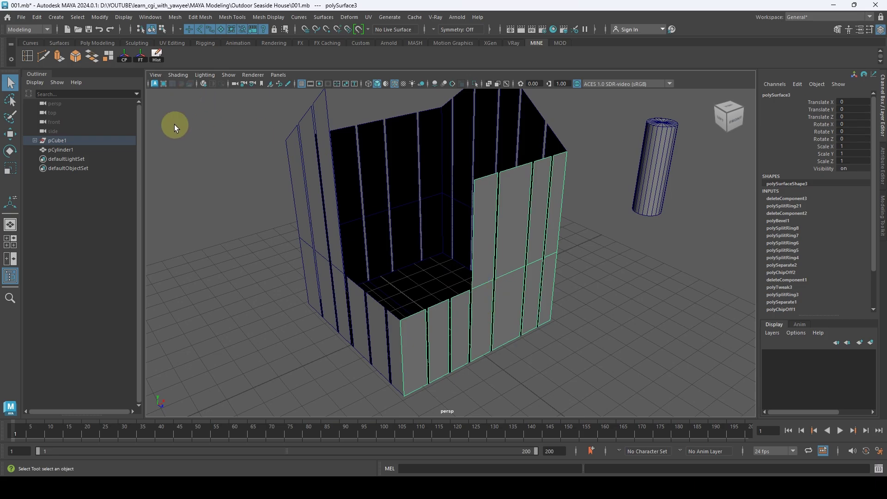
alt+drag(525, 206, 493, 217)
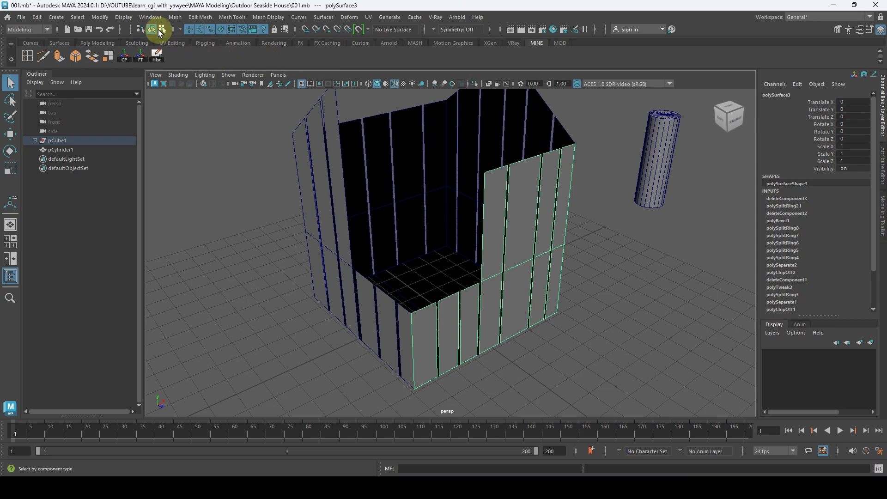
click(198, 17)
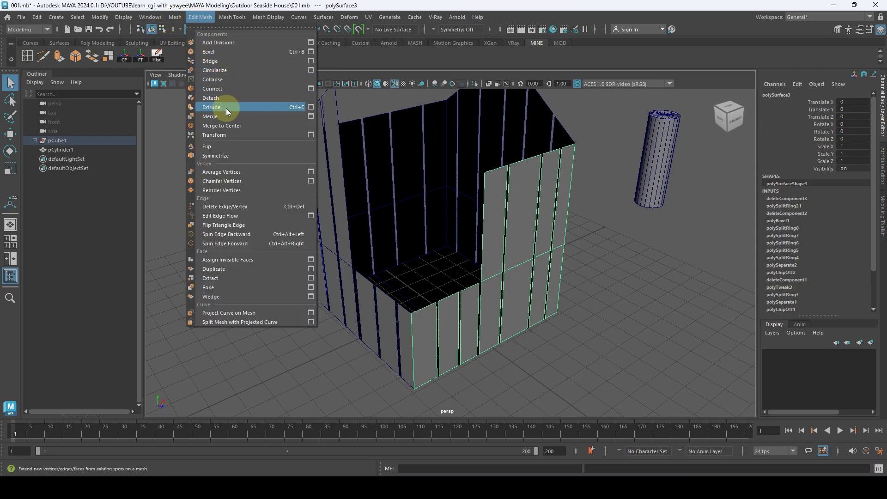
click(59, 56)
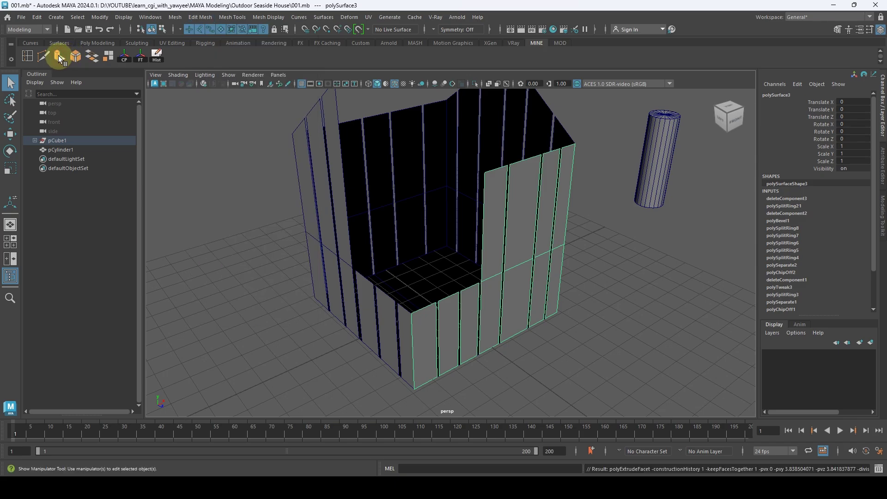
alt+drag(440, 250, 578, 242)
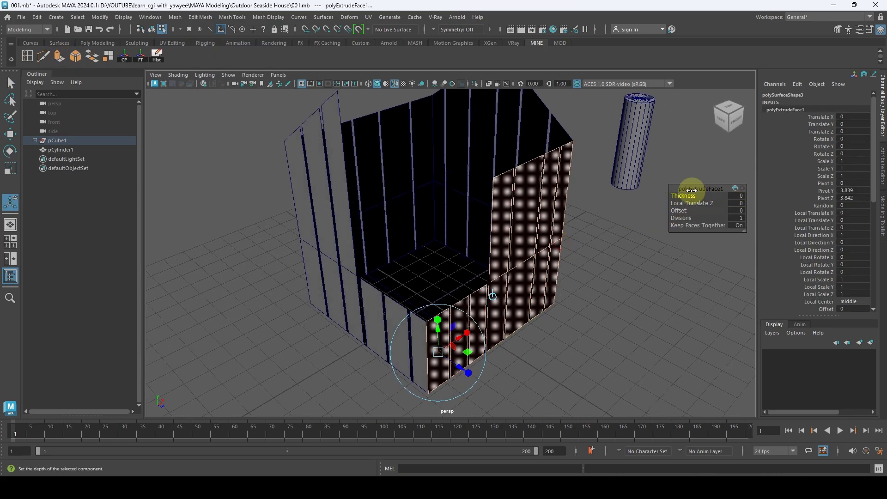
Step: Set the front wall's extrusion thickness to 0.3 and return to object mode
click(736, 196)
key(Return)
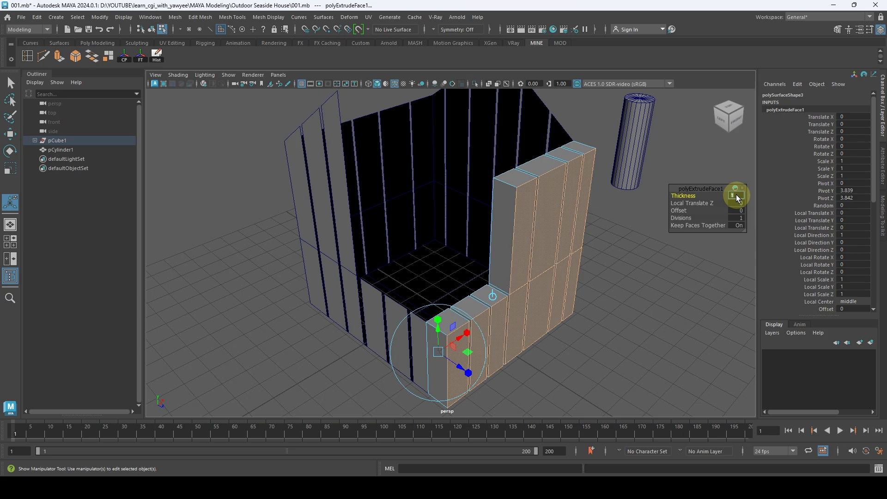
key(Return)
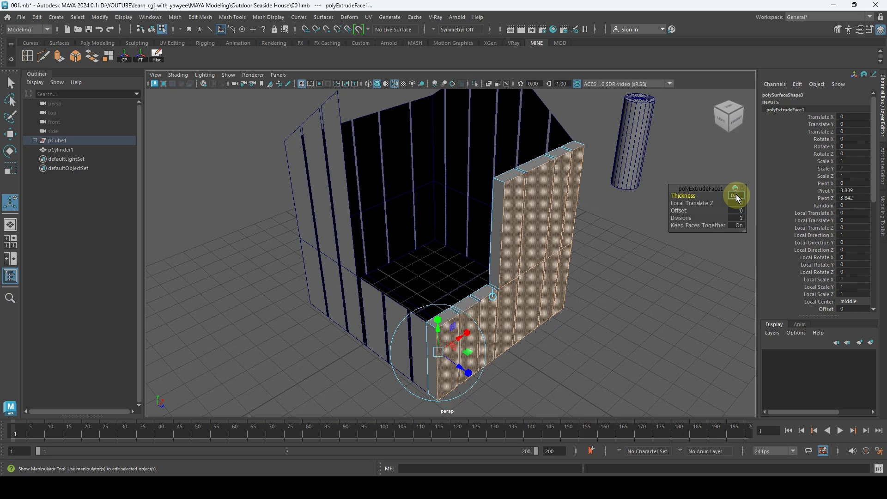
key(Return)
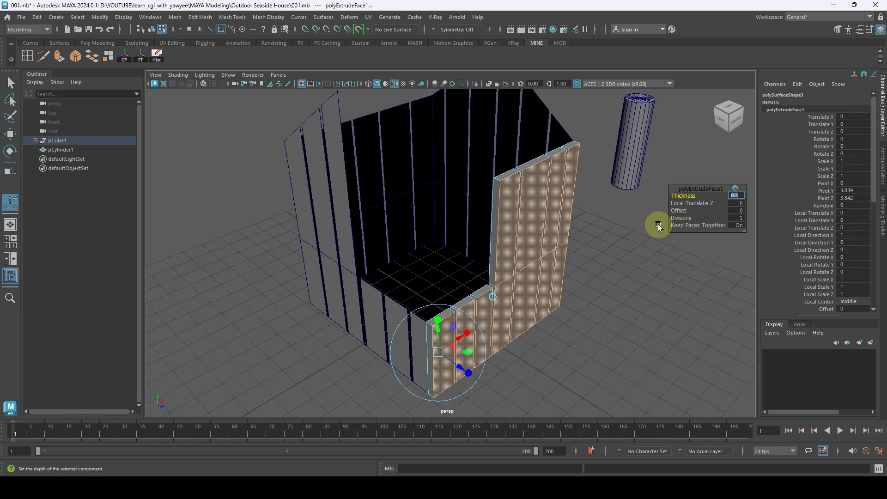
alt+drag(642, 255, 489, 256)
key(q)
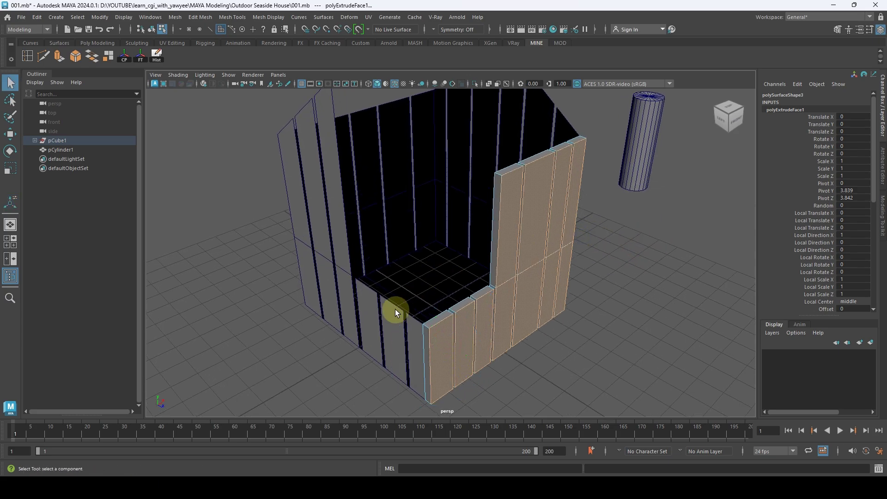
key(F8)
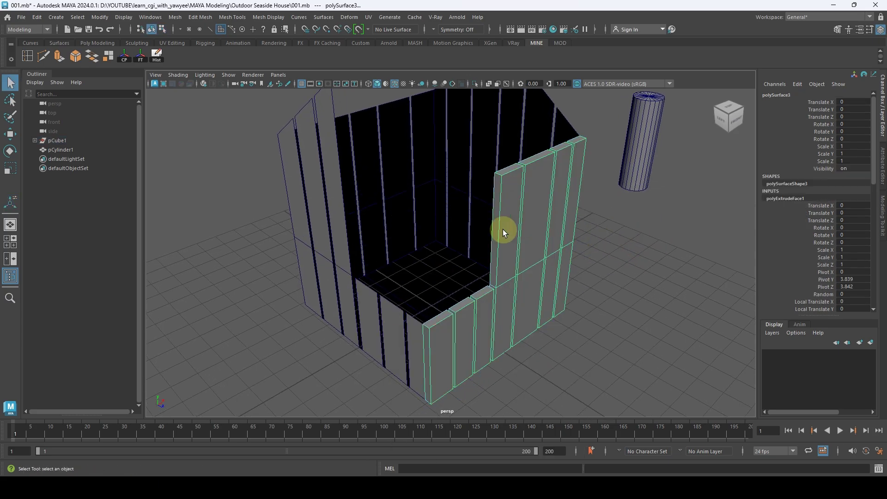
Step: Extrude the planks of the partial gable wall with a thickness of 0.3 and return to object mode
click(367, 309)
alt+drag(367, 309, 405, 303)
key(ctrl+e)
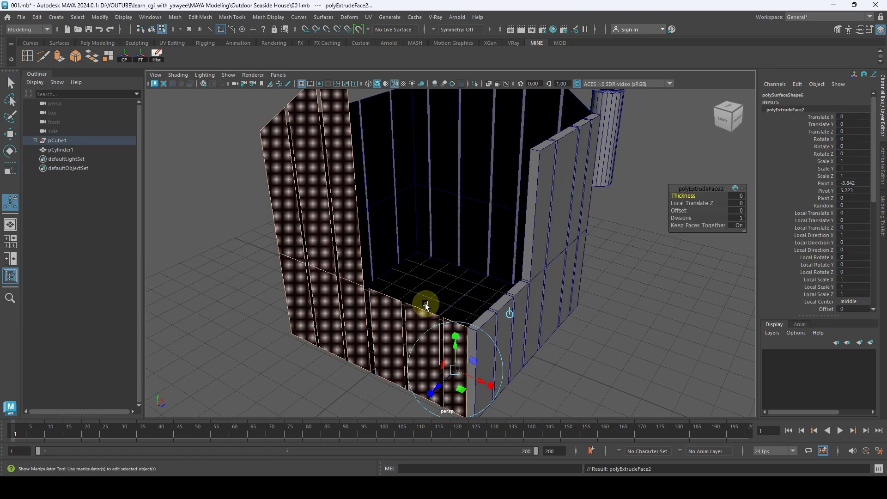
click(738, 196)
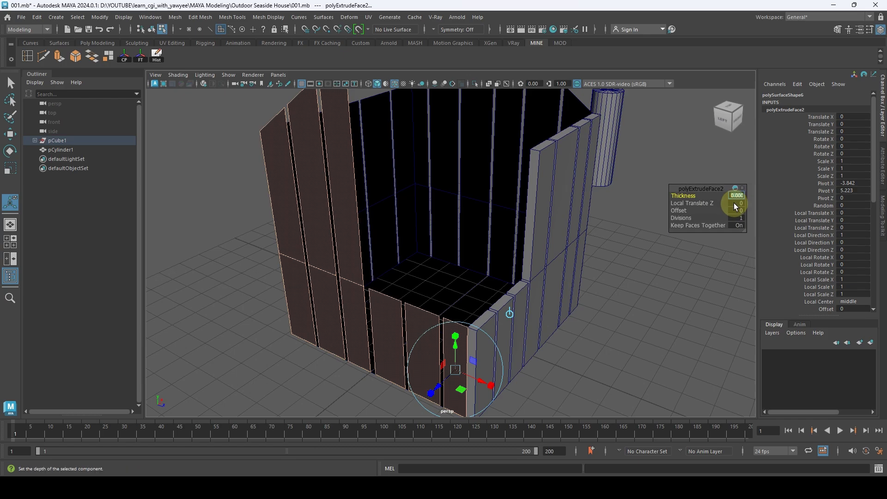
text(0.3)
key(Return)
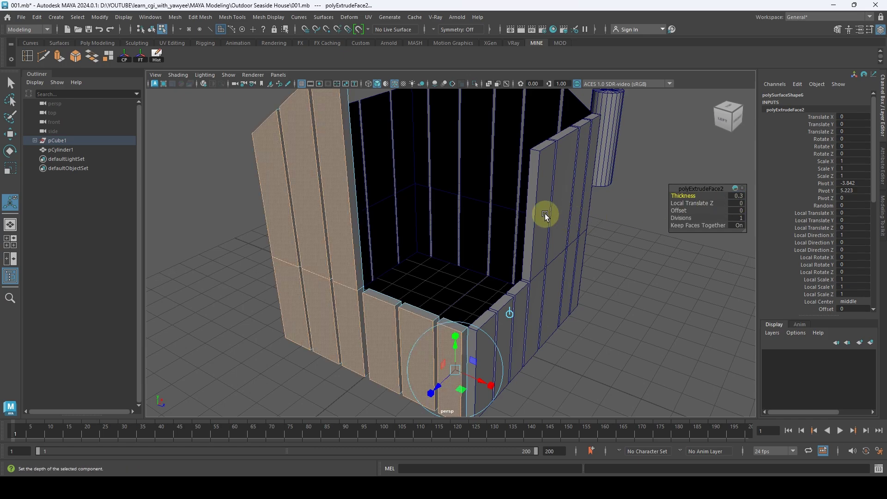
alt+drag(544, 213, 388, 214)
key(q)
right_drag(396, 213, 419, 199)
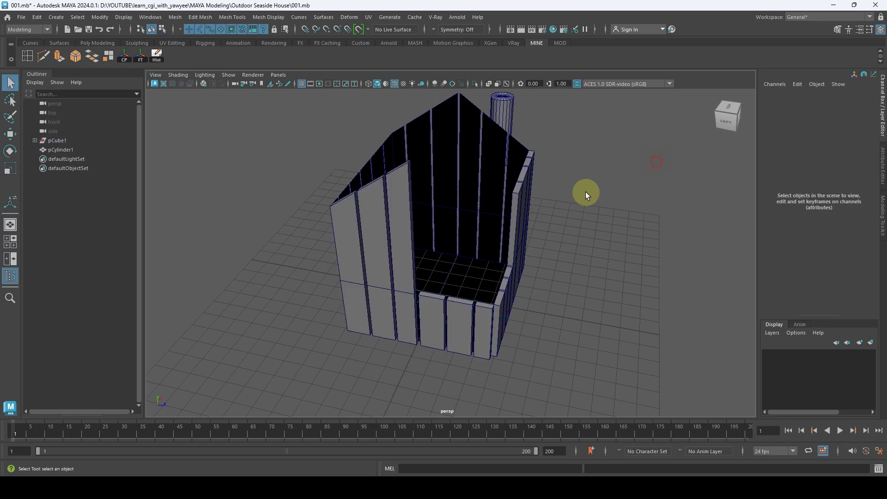
Step: Extrude the planks of the rectangular back wall with a thickness of 0.3 and return to object mode
alt+drag(588, 192, 508, 262)
click(417, 265)
key(ctrl+e)
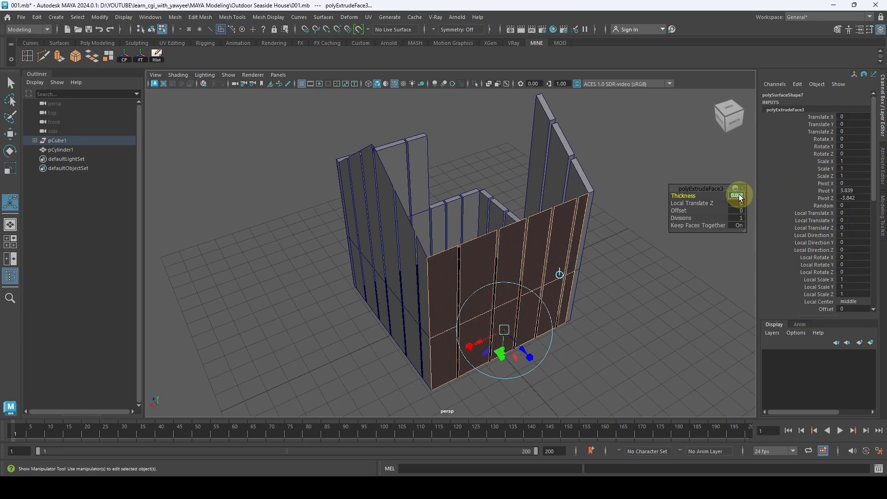
text(0.3)
key(Return)
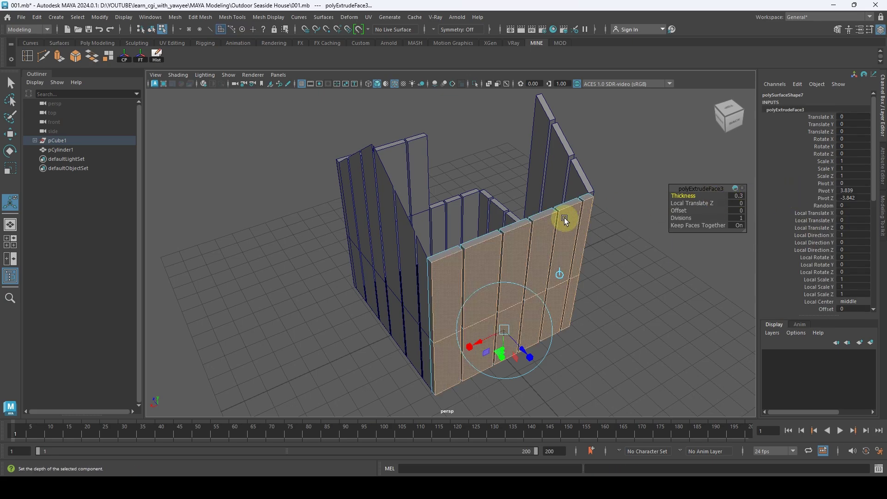
right_drag(567, 209, 619, 139)
key(q)
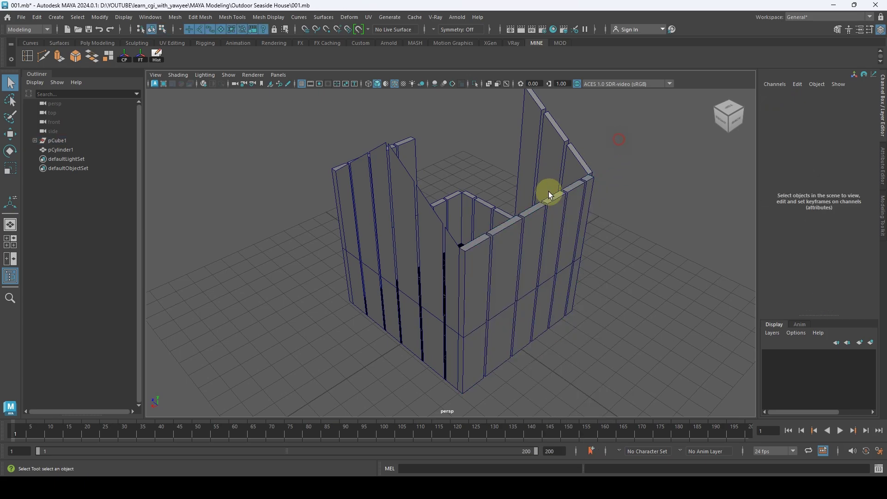
Step: Extrude the planks of the full gable wall with a thickness of 0.3, return to object mode and clear the selection
click(430, 240)
alt+drag(430, 240, 535, 237)
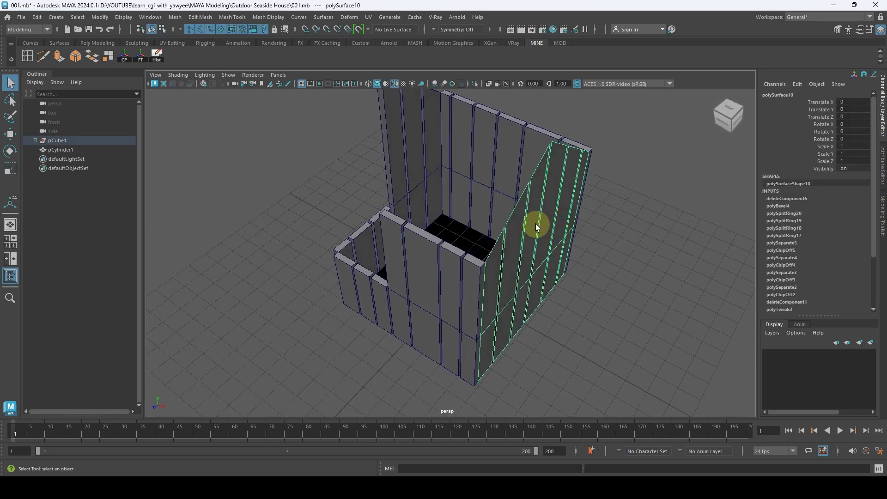
key(ctrl+e)
click(736, 197)
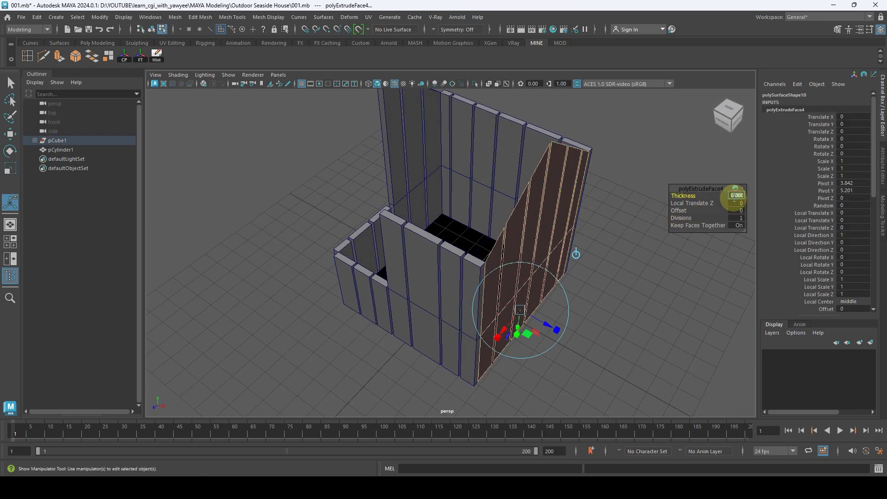
text(0.3)
key(Return)
alt+drag(634, 198, 535, 197)
right_drag(535, 197, 575, 182)
click(647, 168)
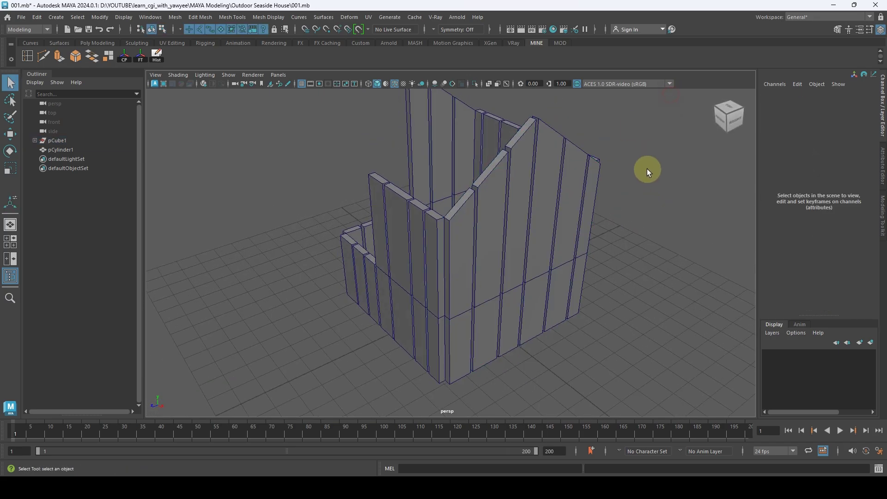
Step: Select the partial gable wall and apply a bevel to all of its thickened planks
alt+drag(647, 169, 544, 279)
click(461, 303)
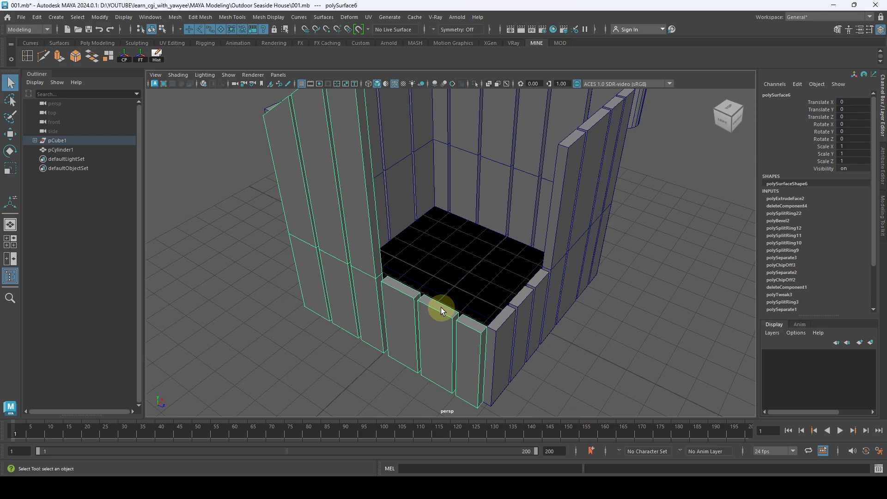
alt+right_drag(441, 306, 524, 349)
alt+drag(524, 349, 459, 272)
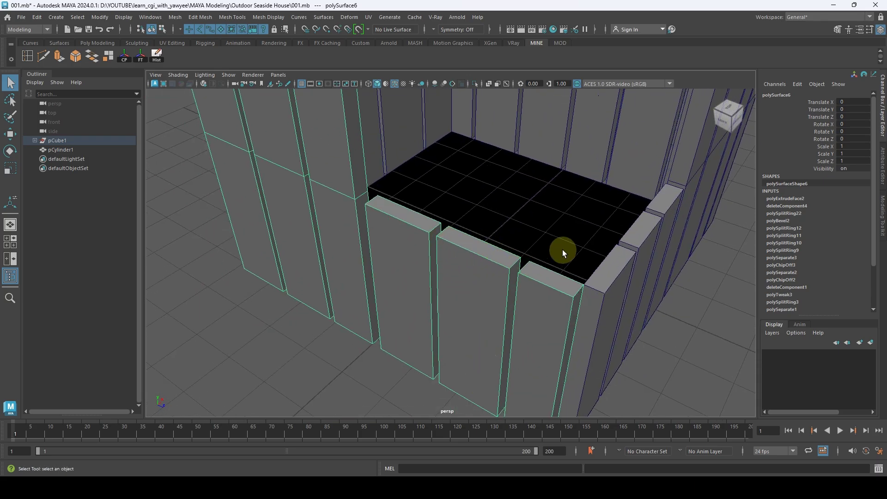
alt+right_drag(562, 250, 459, 233)
alt+drag(459, 234, 484, 251)
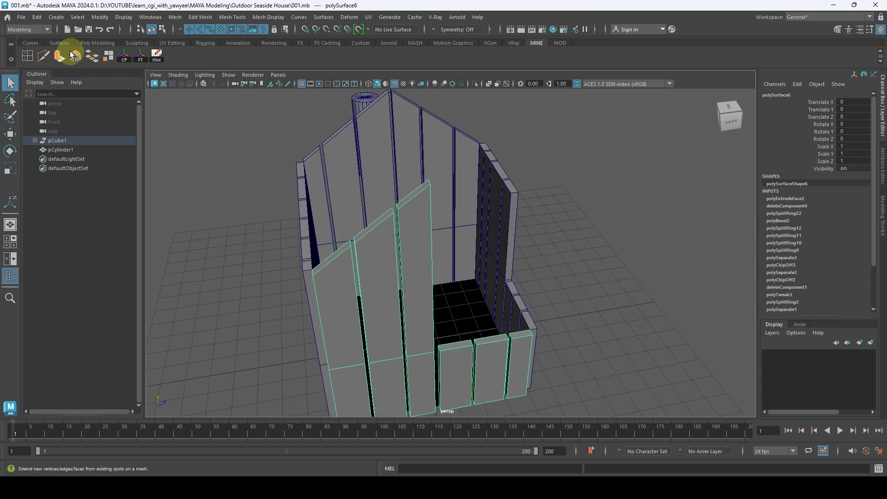
click(200, 18)
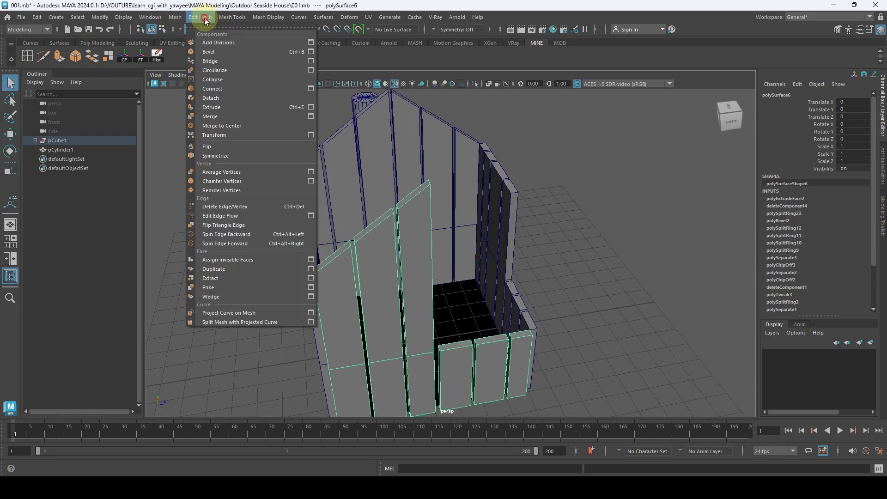
click(234, 51)
alt+drag(489, 231, 532, 221)
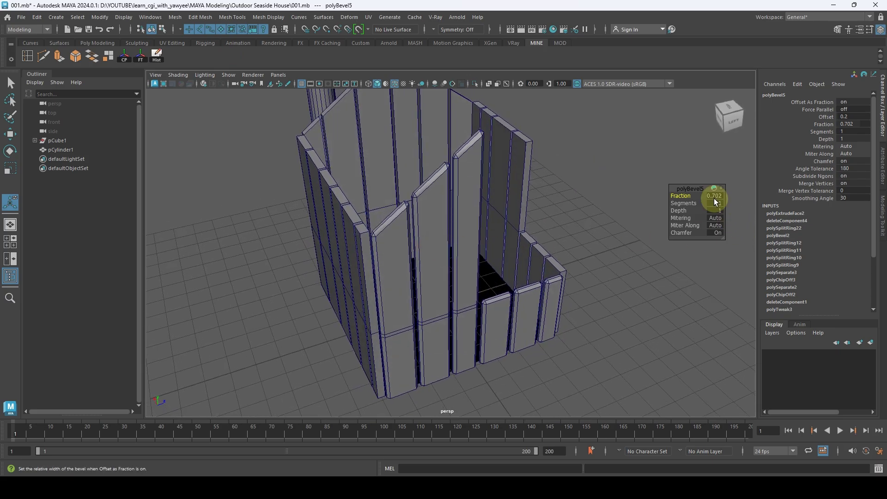
Step: Set the partial gable wall's bevel to a fraction of 0.5 with 2 segments and leave the bevel tool
click(714, 197)
text(0.3)
key(Return)
text(0.4)
key(Return)
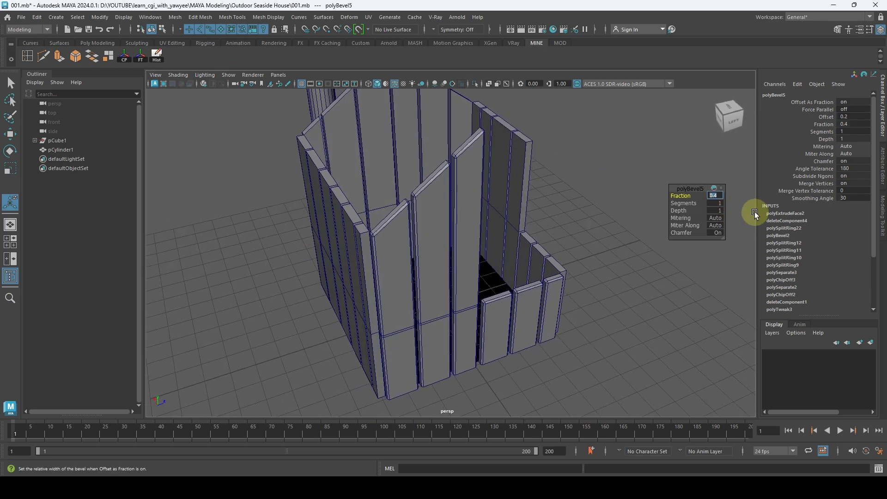
text(0.5)
key(Return)
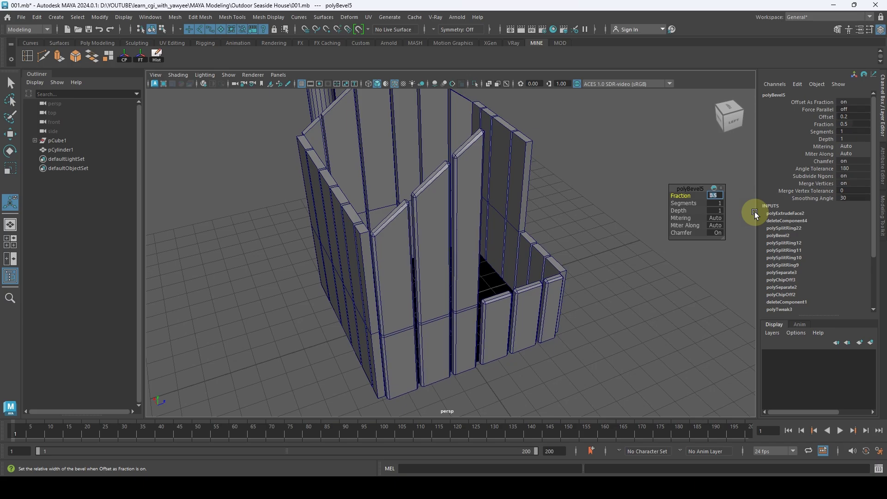
click(714, 203)
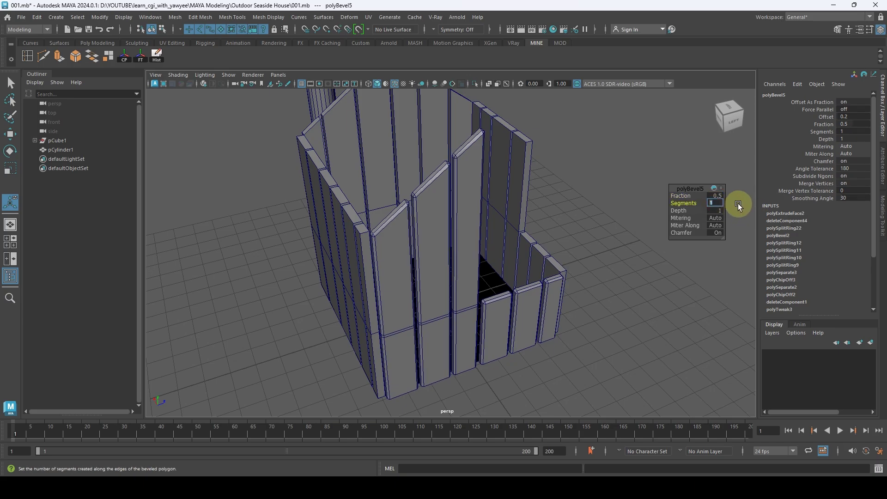
text(2)
key(Return)
alt+drag(614, 156, 498, 252)
key(q)
Step: Bevel the thickened planks of the stepped front wall with a fraction of 0.5 and 2 segments
click(508, 240)
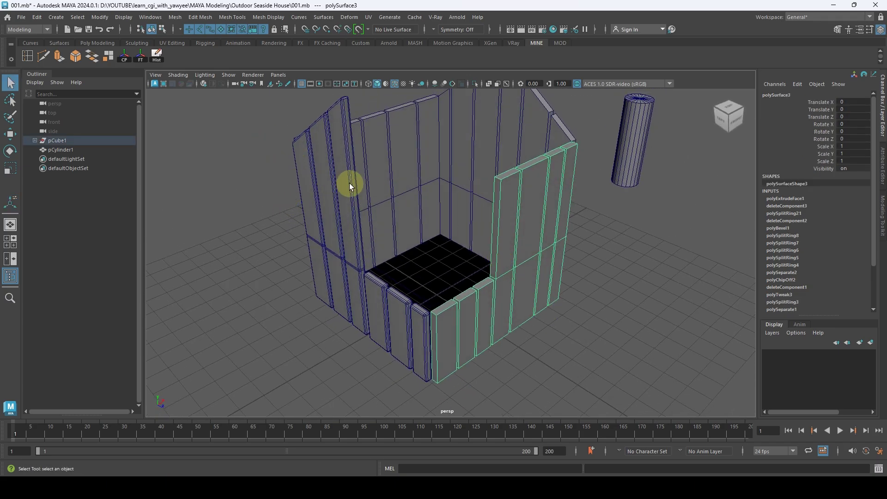
alt+drag(406, 245, 348, 253)
alt+drag(455, 194, 439, 185)
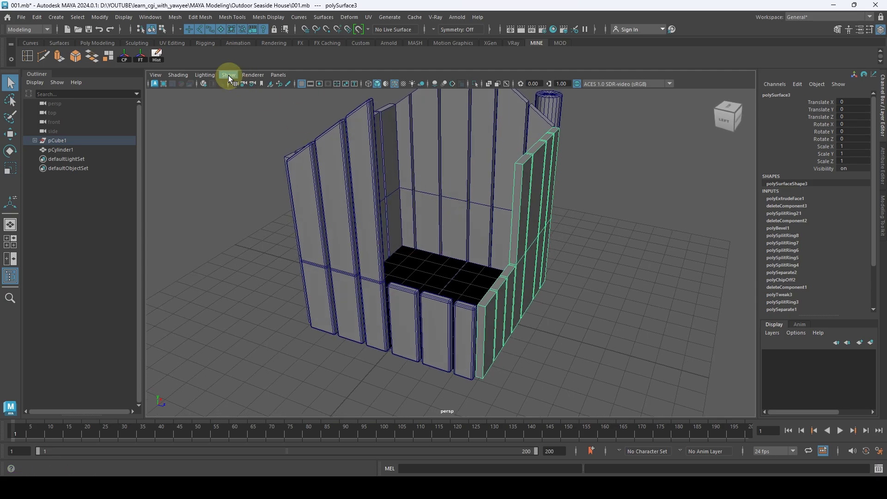
key(ctrl+b)
click(712, 198)
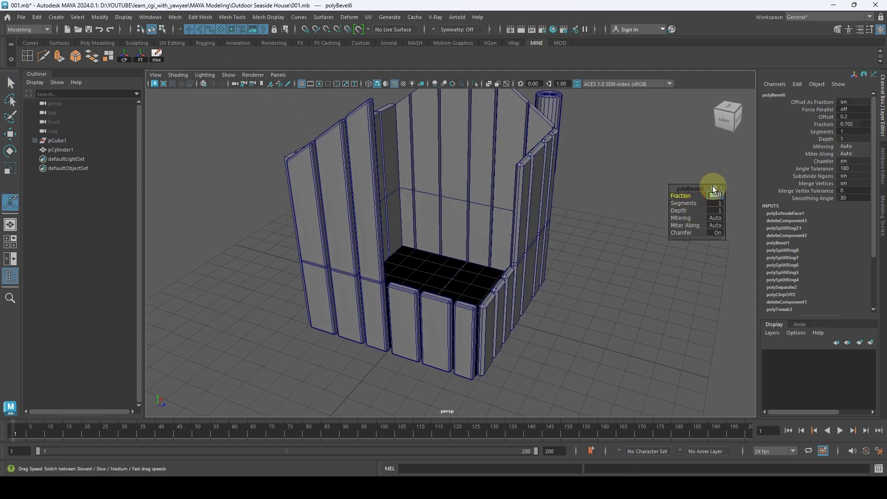
text(0.5)
key(Return)
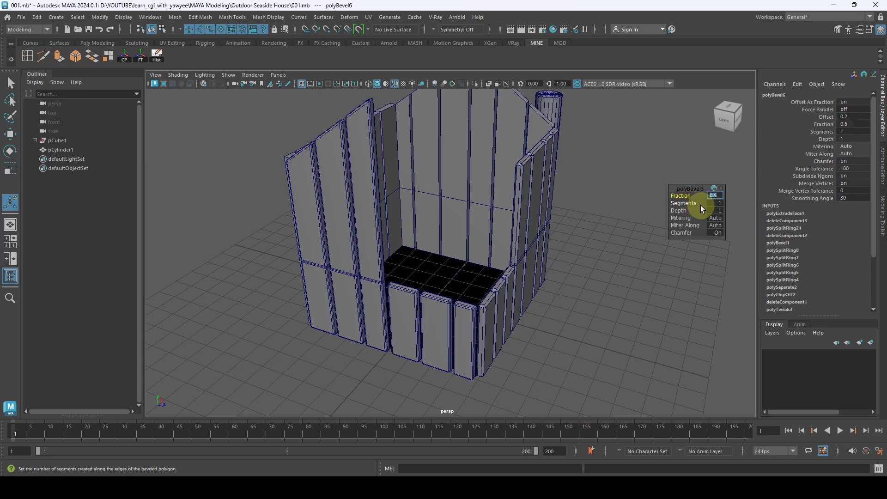
click(718, 203)
text(2)
key(Return)
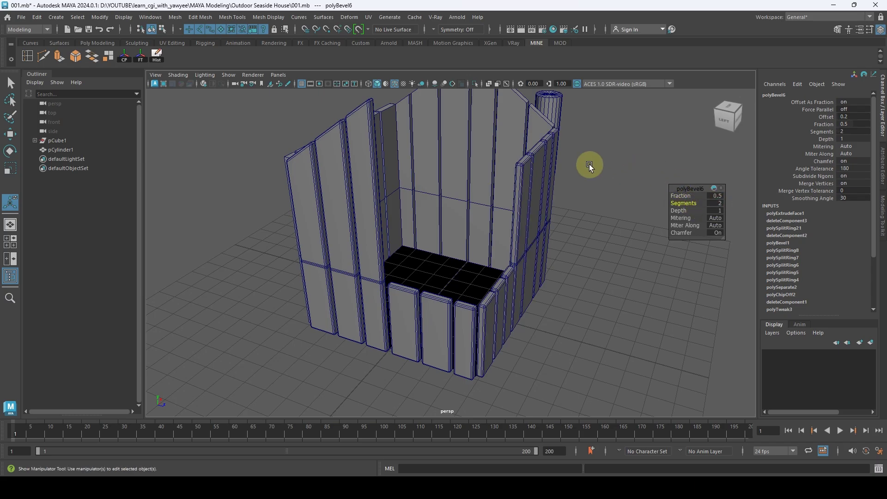
Step: Bevel the thickened planks of the full gable wall with a fraction of 0.5 and 2 segments
alt+drag(589, 165, 447, 173)
click(502, 205)
key(ctrl+b)
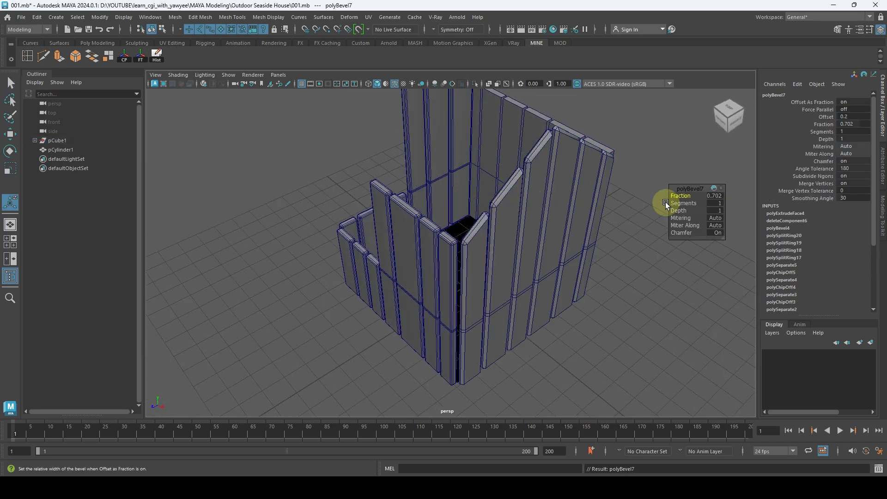
click(717, 198)
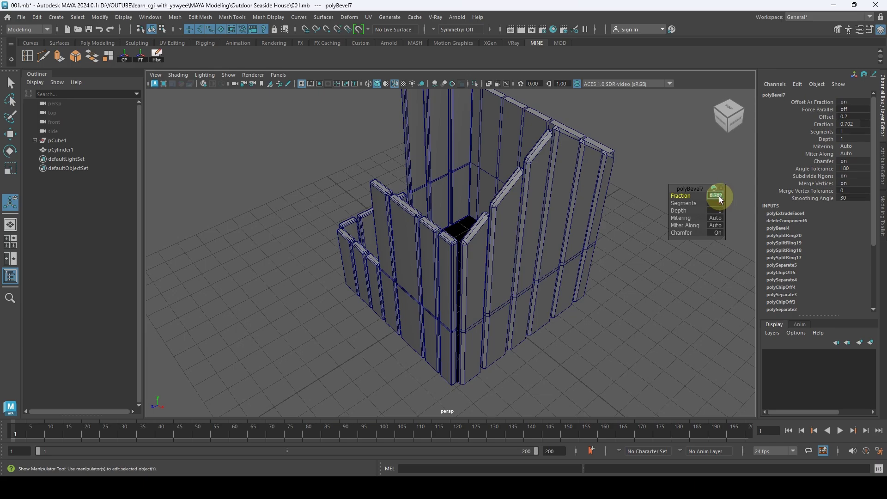
text(0.5)
key(Return)
click(721, 204)
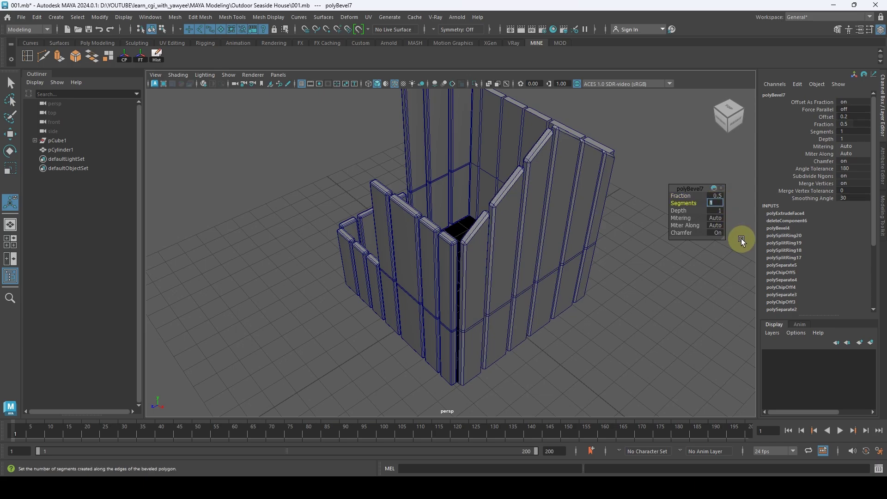
text(2)
key(Return)
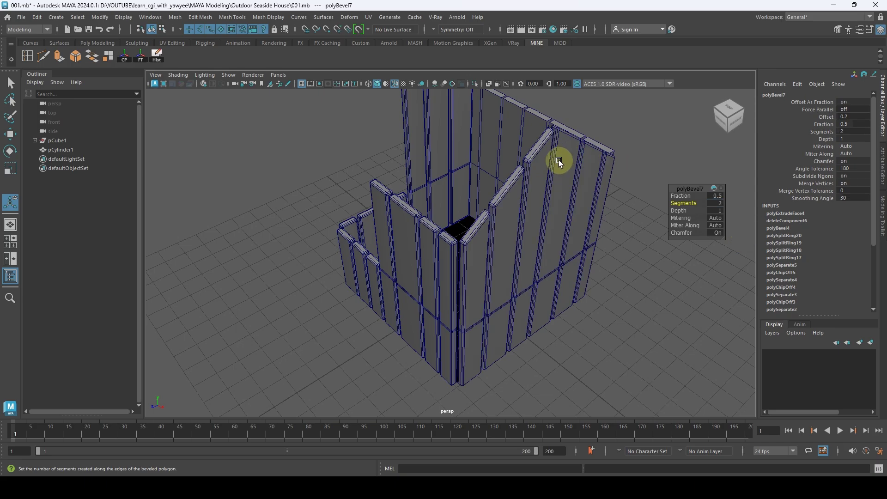
Step: Bevel the thickened planks of the rectangular back wall with a fraction of 0.5 and 2 segments, then clear the selection
alt+drag(558, 160, 511, 243)
key(q)
click(512, 242)
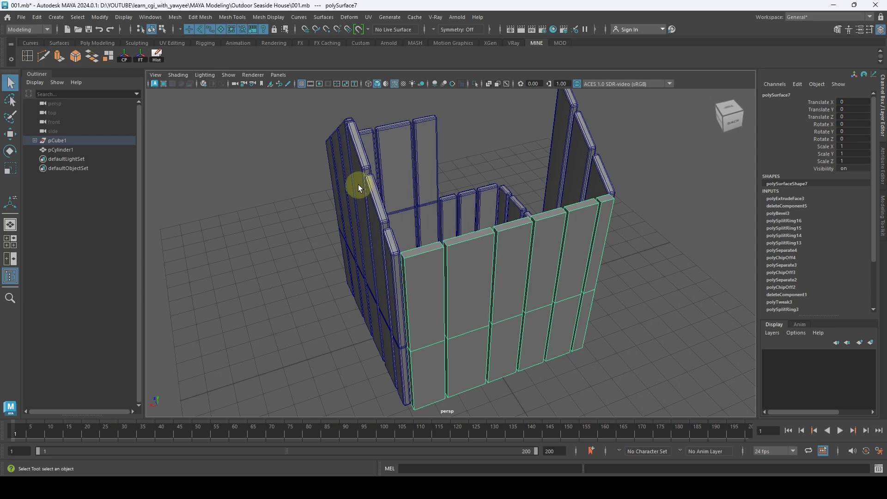
key(ctrl+b)
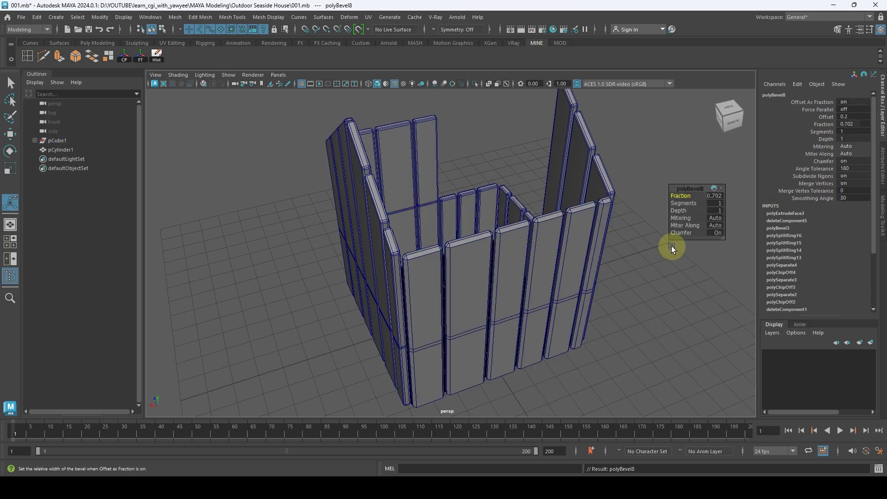
click(716, 196)
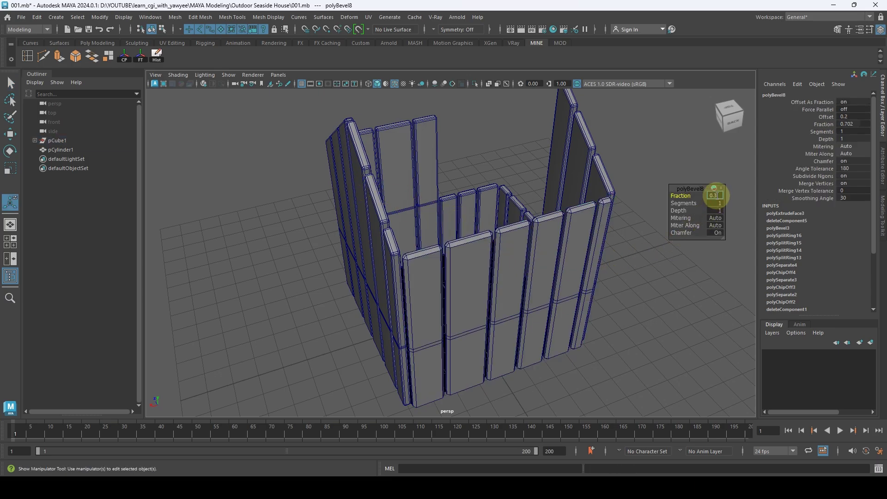
text(0.5)
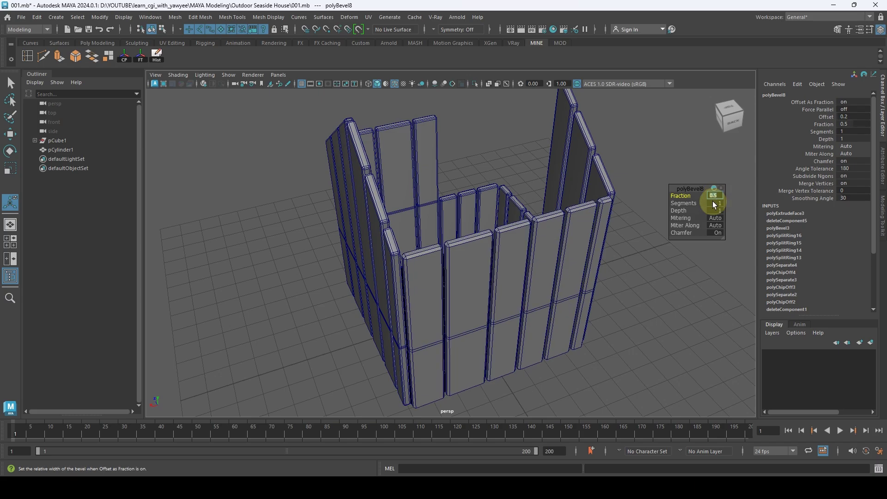
click(717, 204)
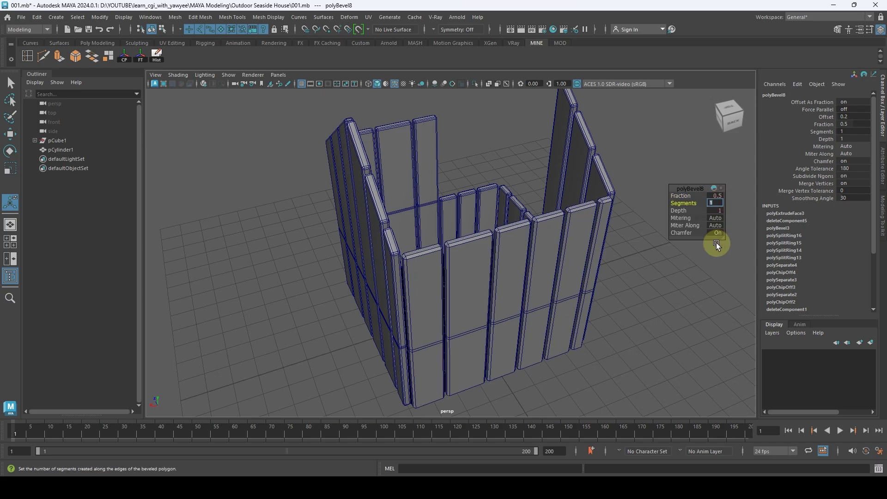
text(2)
key(Return)
alt+drag(630, 241, 538, 195)
right_drag(538, 195, 569, 168)
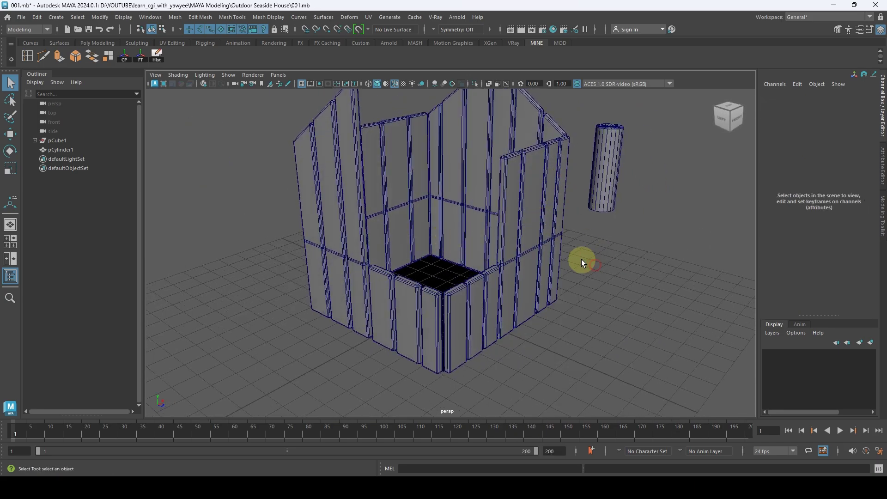
Step: Expand the pCube1 group and unhide the roof surface polySurface2
alt+right_drag(597, 272, 481, 283)
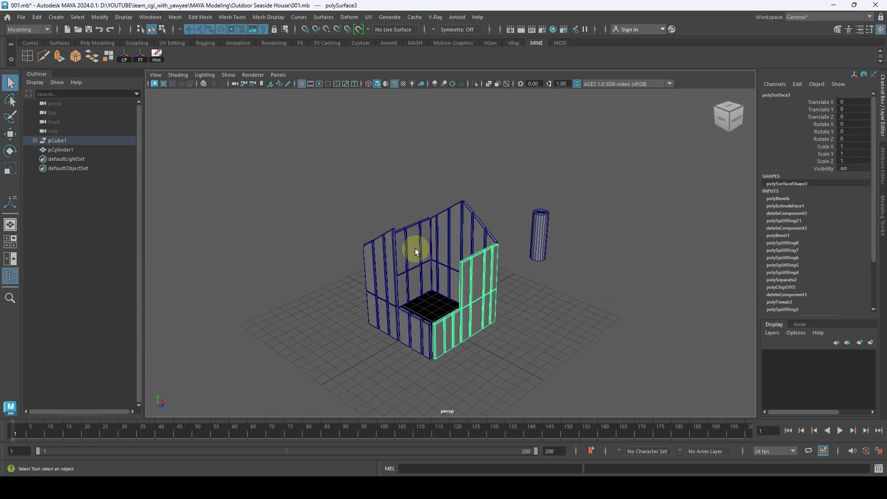
click(36, 140)
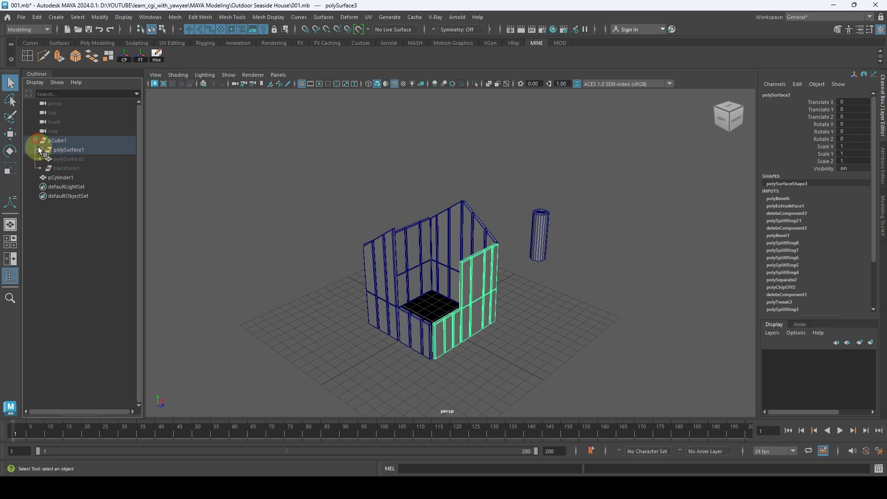
click(70, 160)
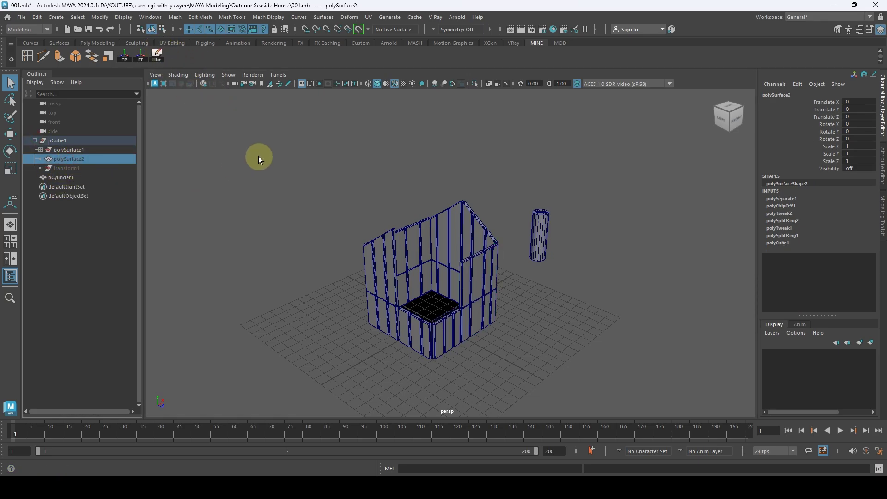
key(shift+h)
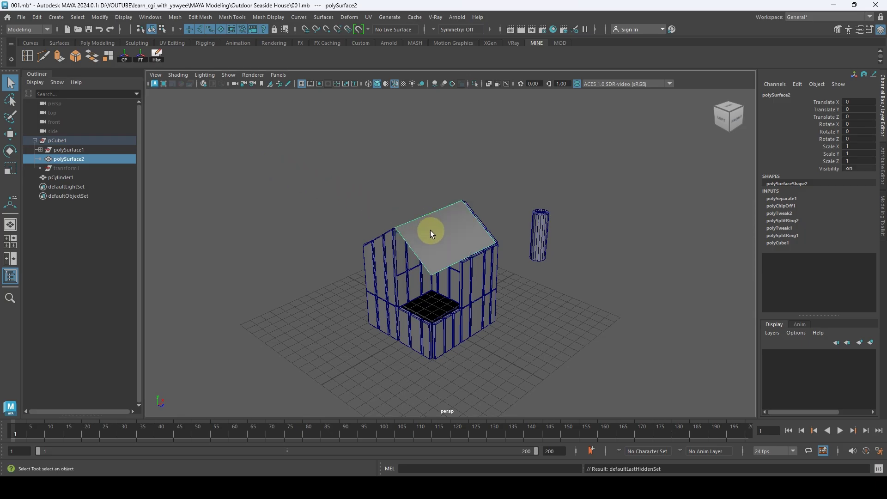
click(123, 17)
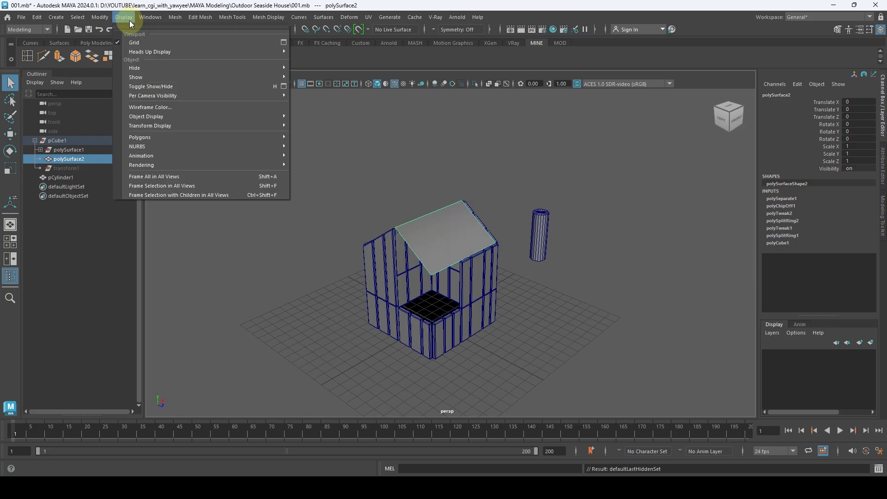
mouse_move(202, 70)
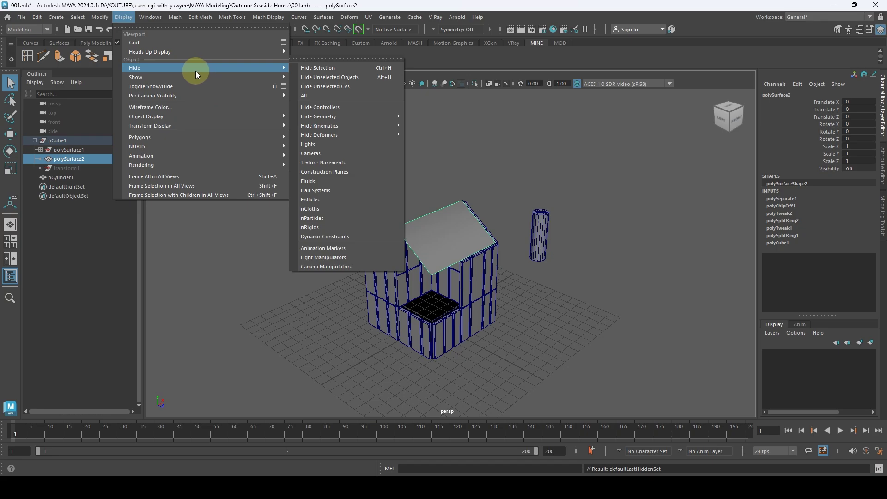
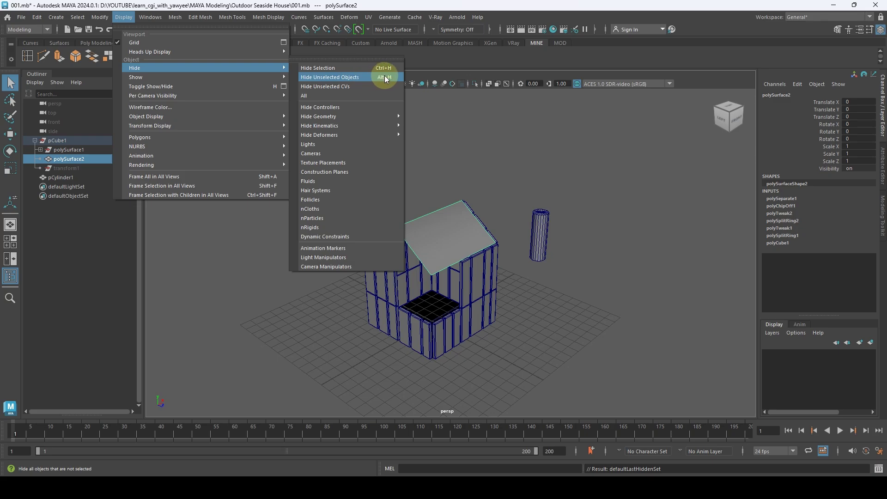
mouse_move(227, 79)
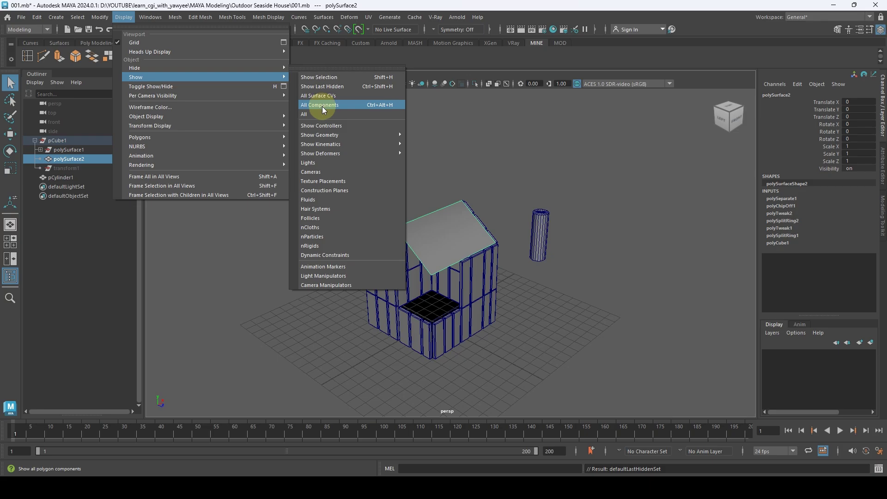
click(459, 123)
Step: Select the roof surface and center its pivot
click(447, 230)
alt+drag(448, 230, 453, 217)
key(r)
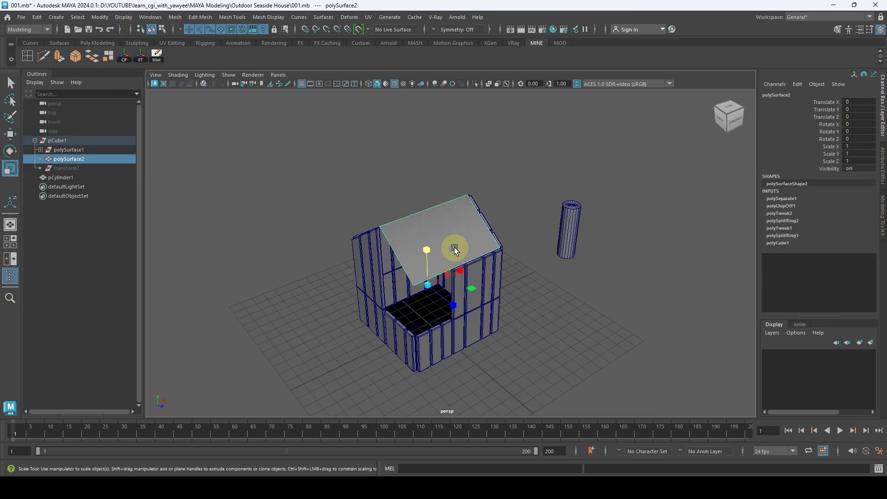
alt+drag(454, 247, 384, 196)
key(w)
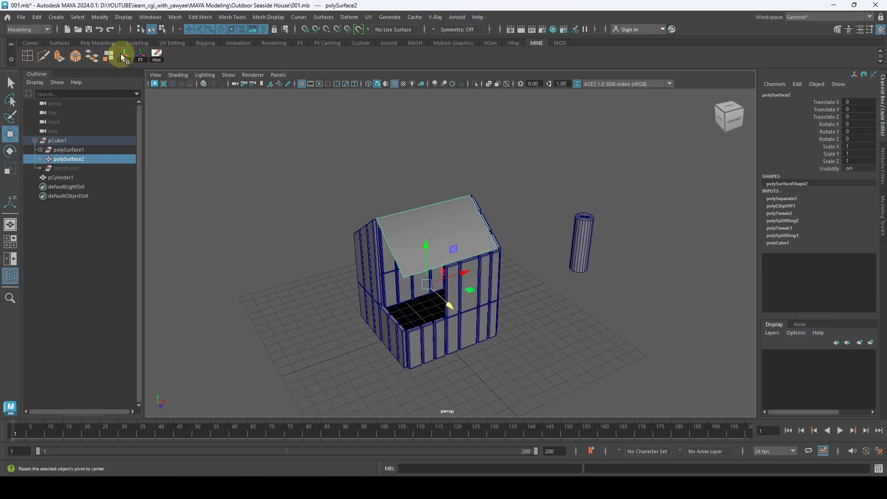
click(121, 54)
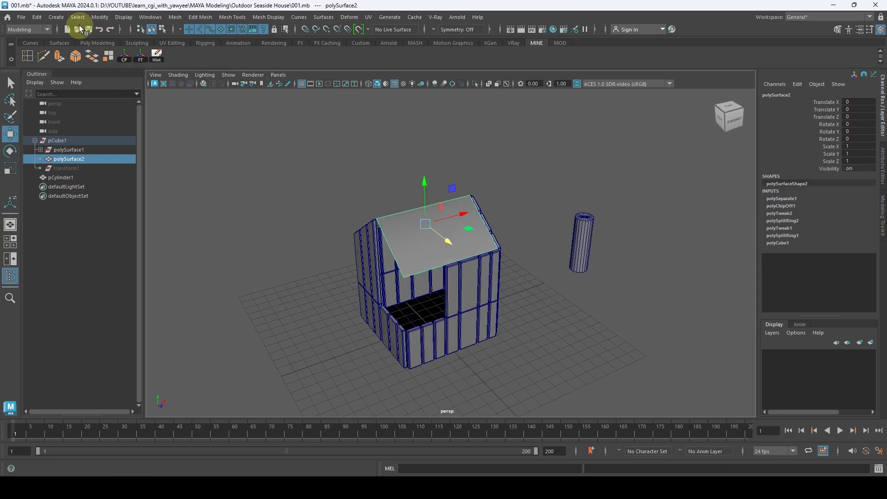
click(99, 17)
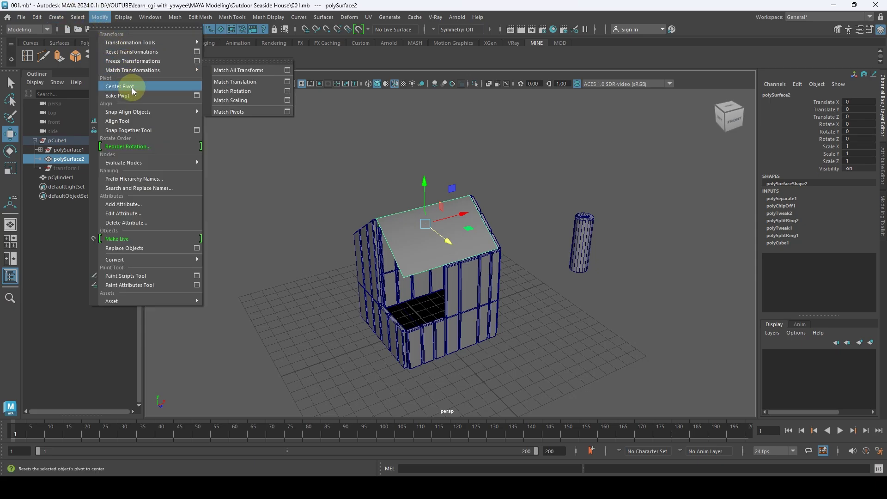
Step: Scale the roof along X to about 1.234 and raise it by about 0.069 in Y
alt+drag(408, 190, 400, 191)
scroll(401, 191, up, 2)
key(r)
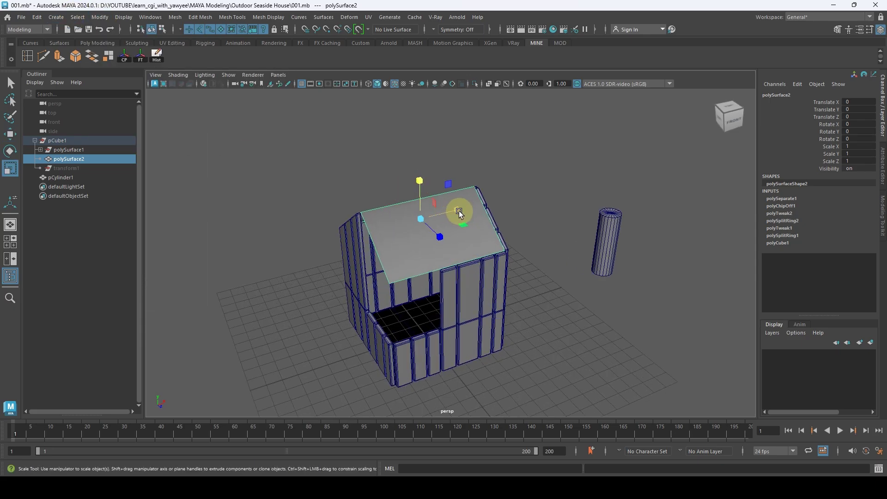
drag(459, 211, 439, 174)
key(w)
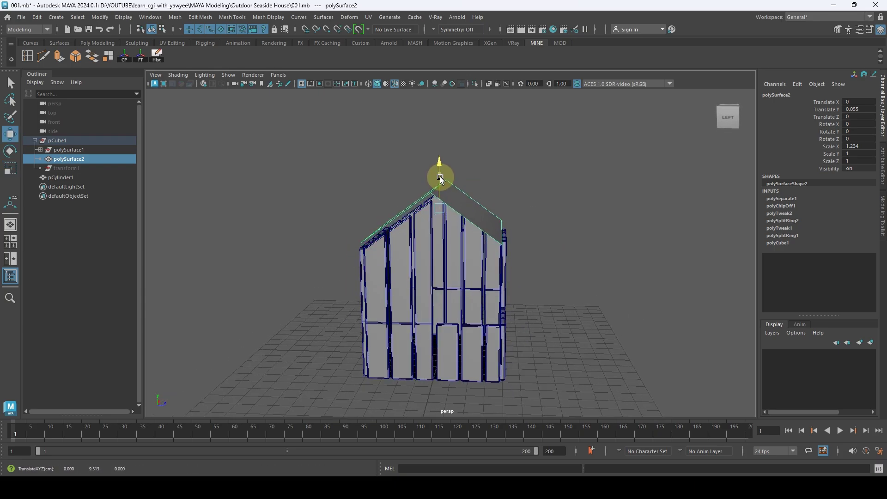
alt+drag(479, 217, 450, 213)
Step: In the left view, move the roof's eave vertices on both sides outward and down the slope so they overhang the walls
key(space)
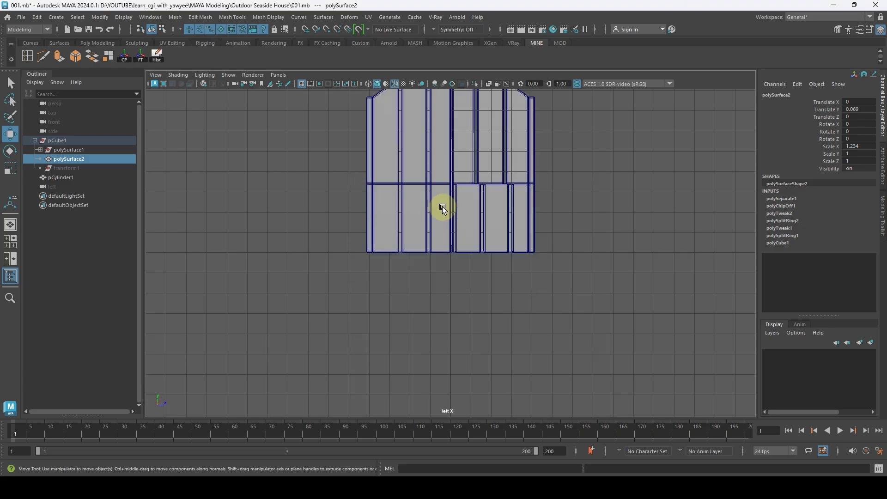
scroll(443, 204, down, 4)
right_drag(479, 184, 457, 184)
drag(519, 251, 563, 243)
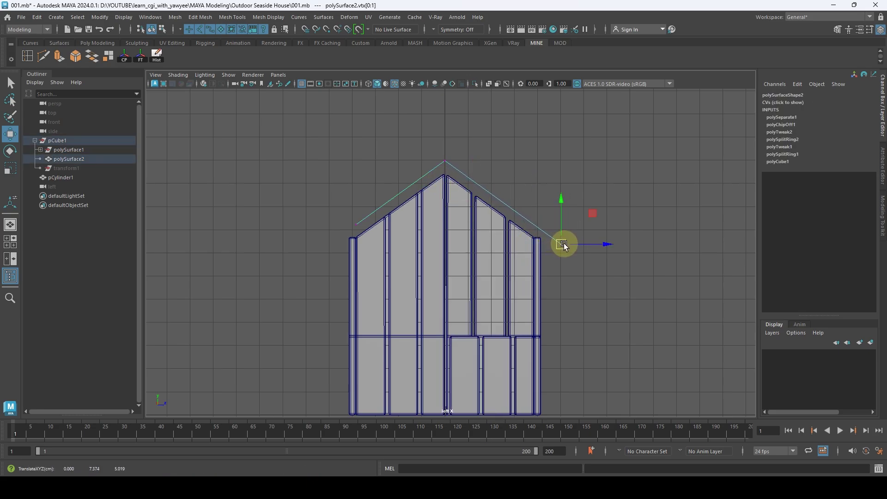
drag(303, 196, 318, 253)
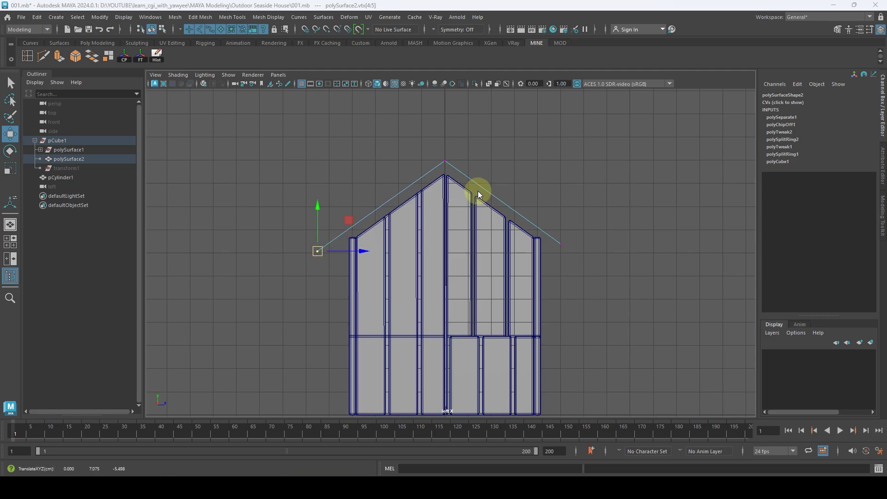
Step: Return to the perspective view and object mode, and widen the roof to an X scale of about 1.328
key(space)
drag(477, 191, 479, 163)
alt+drag(530, 219, 444, 210)
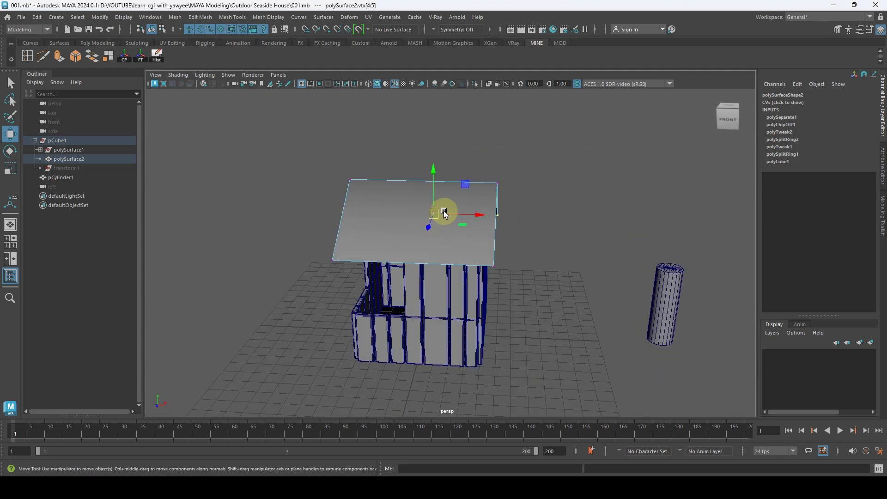
right_drag(454, 193, 499, 167)
key(r)
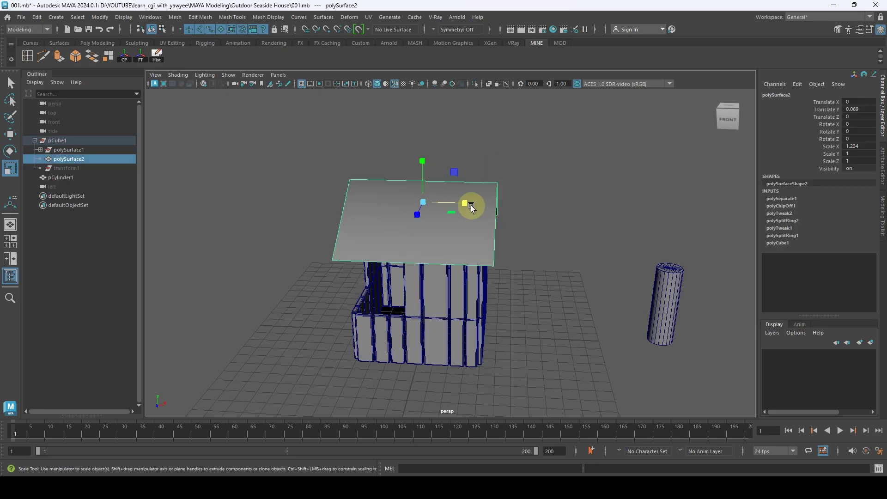
drag(466, 204, 432, 246)
key(q)
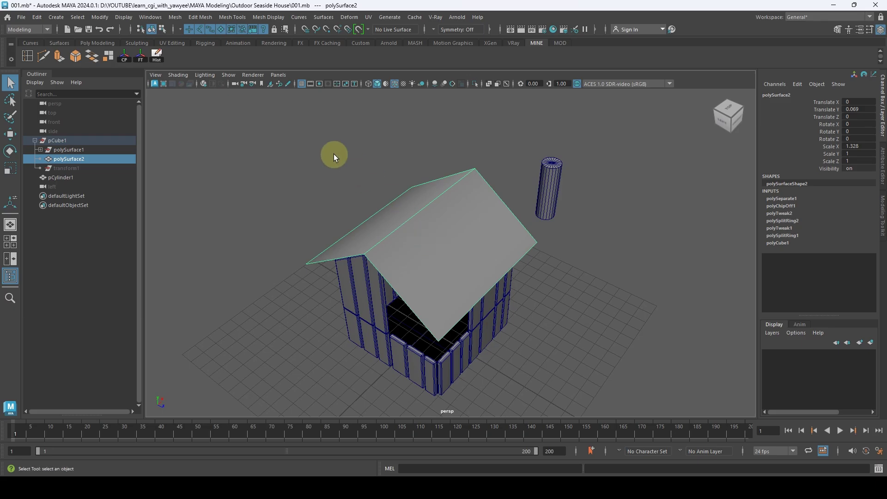
Step: Set the Insert Edge Loop tool to multiple edge loops, with the number of loops at 5
double_click(27, 55)
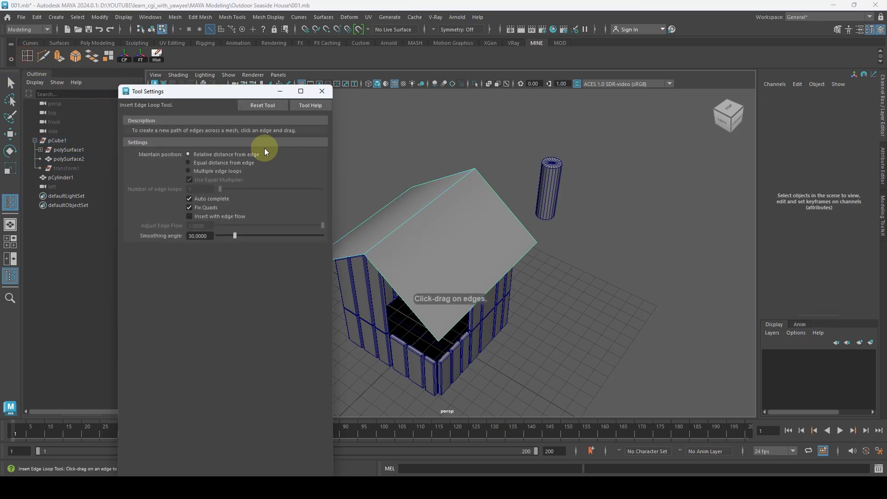
click(210, 175)
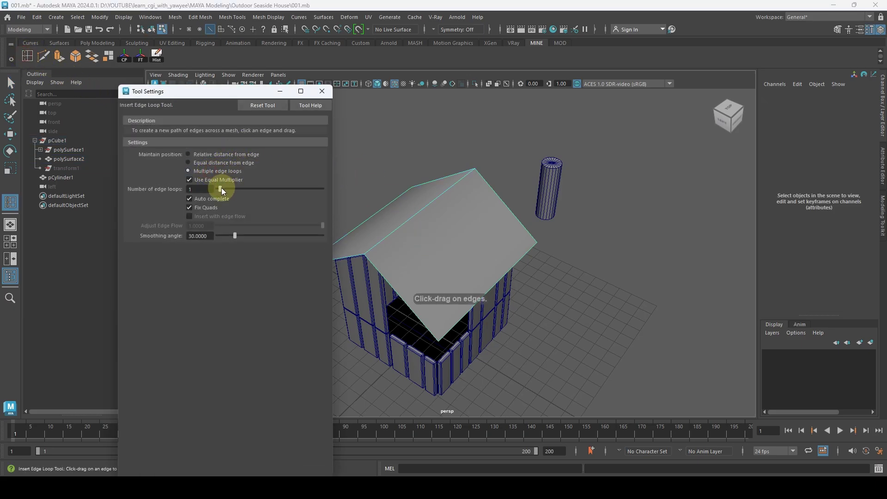
drag(226, 187, 228, 187)
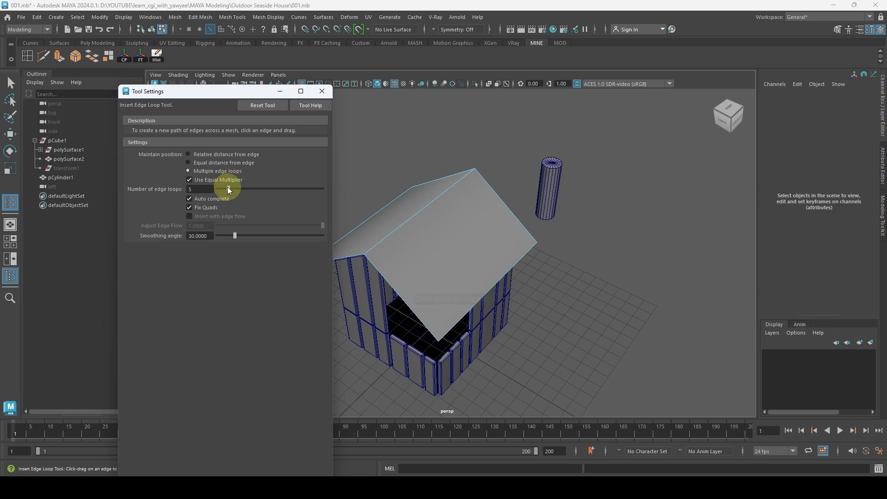
Step: Try inserting five evenly spaced edge loops across the roof, and undo them
click(398, 229)
alt+drag(400, 230, 428, 223)
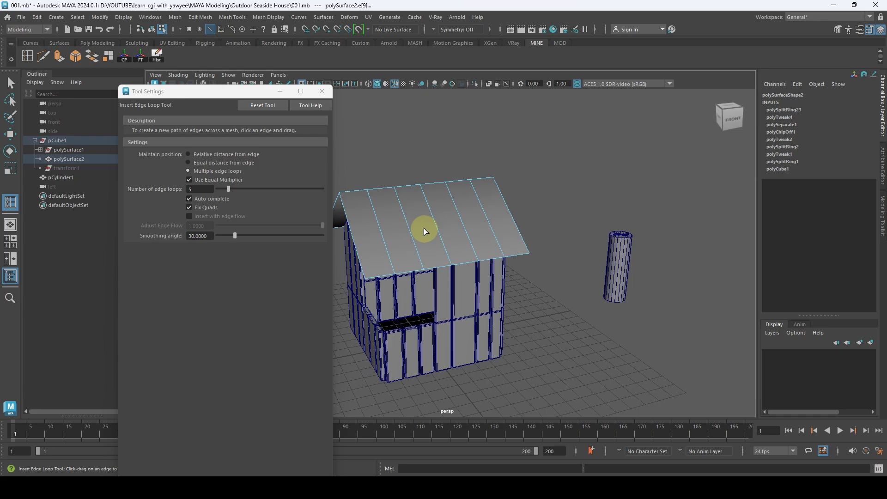
key(ctrl+z)
Step: Insert seven evenly spaced edge loops across both roof slopes and close the tool settings
drag(227, 188, 231, 189)
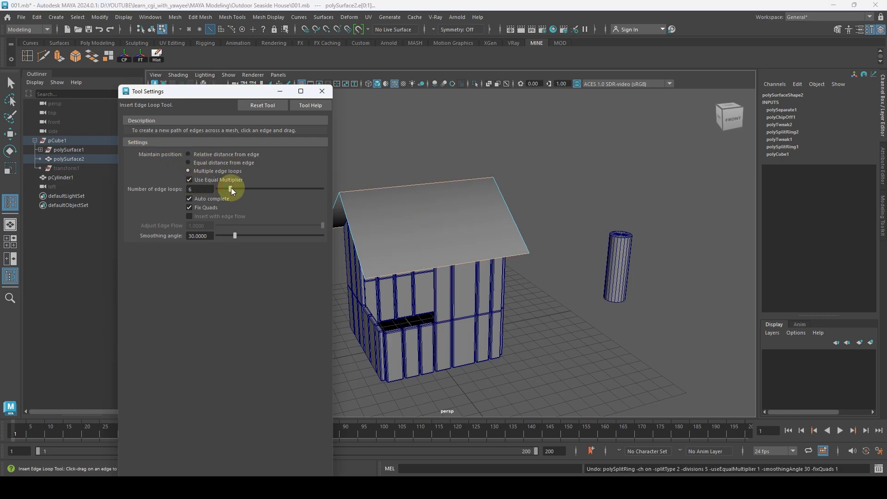
click(414, 188)
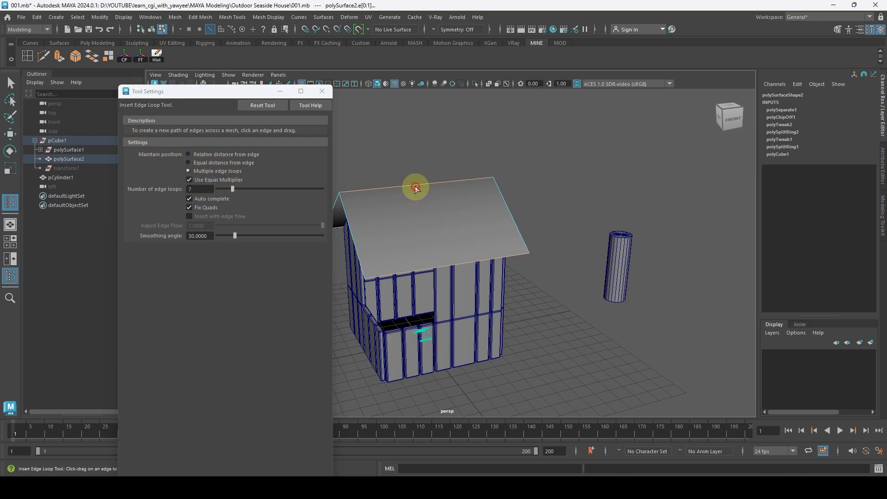
click(403, 186)
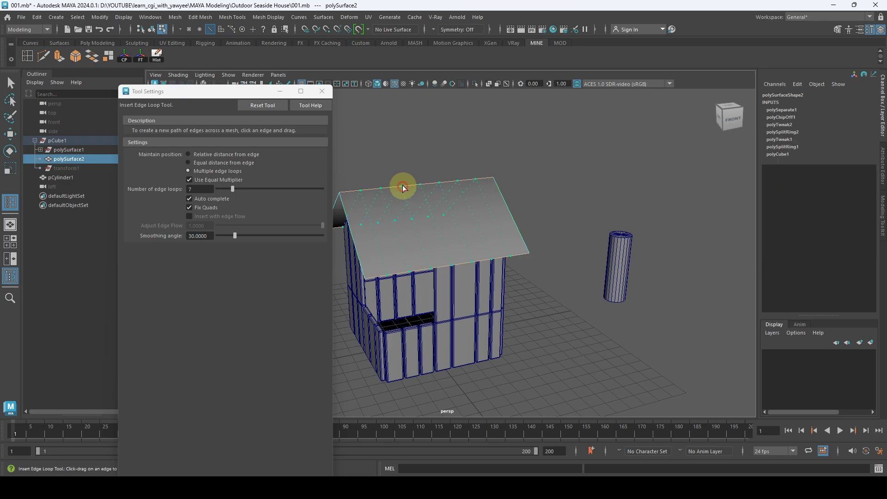
mouse_move(469, 283)
alt+mouse_down()
mouse_move(482, 285)
mouse_move(469, 288)
alt+mouse_up()
key(q)
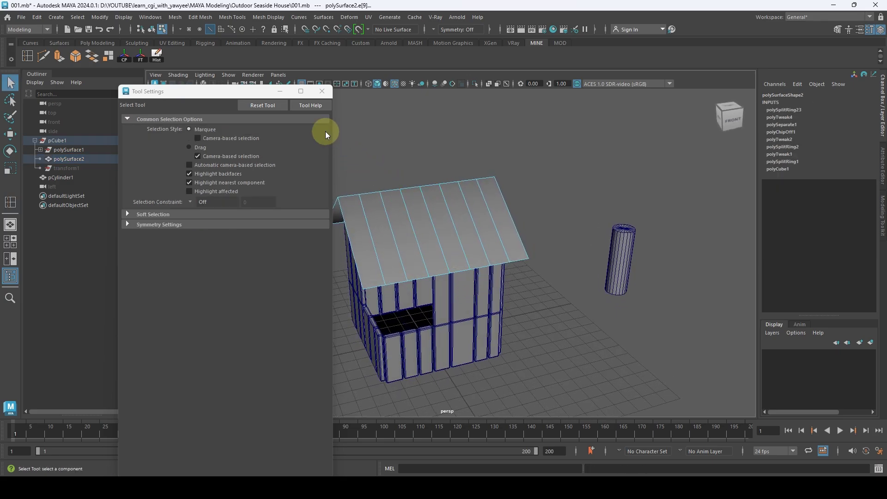
click(322, 91)
Step: Bevel the seven new roof edge loops with a fraction of 0.1 to form narrow strips between the planks
alt+drag(356, 158, 414, 222)
right_click(415, 213)
right_drag(415, 214, 398, 197)
alt+drag(398, 197, 372, 204)
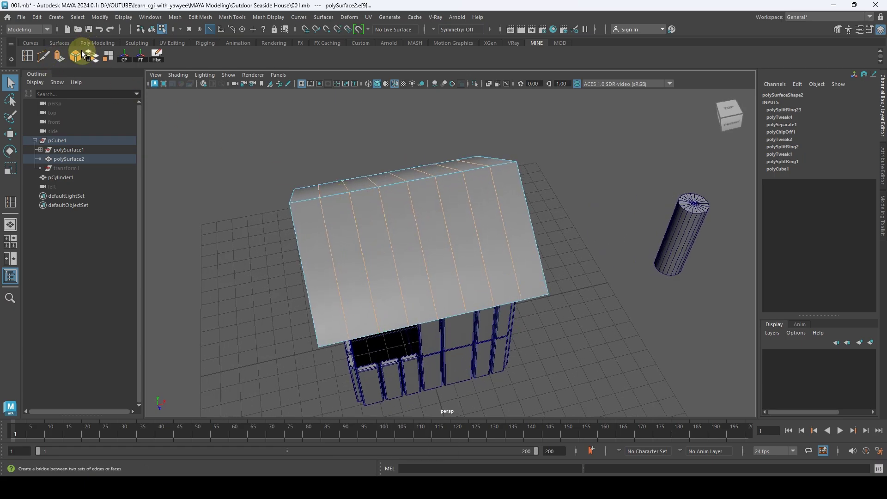
click(200, 17)
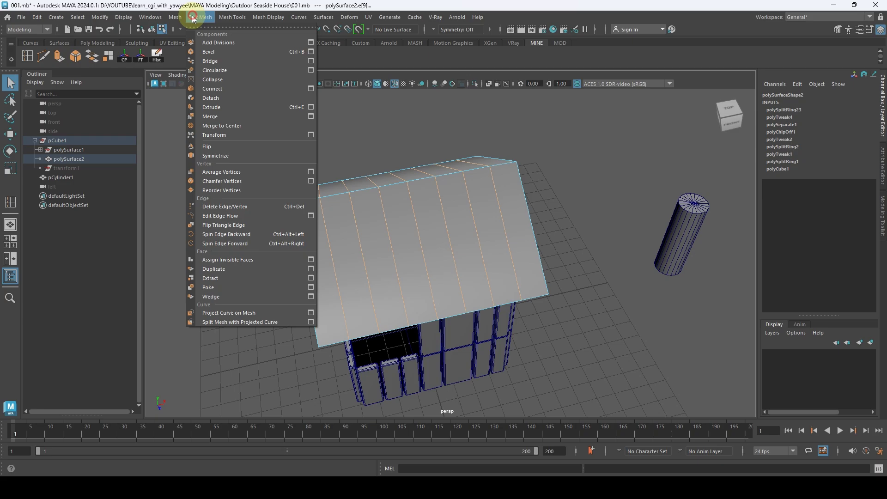
click(214, 51)
click(716, 196)
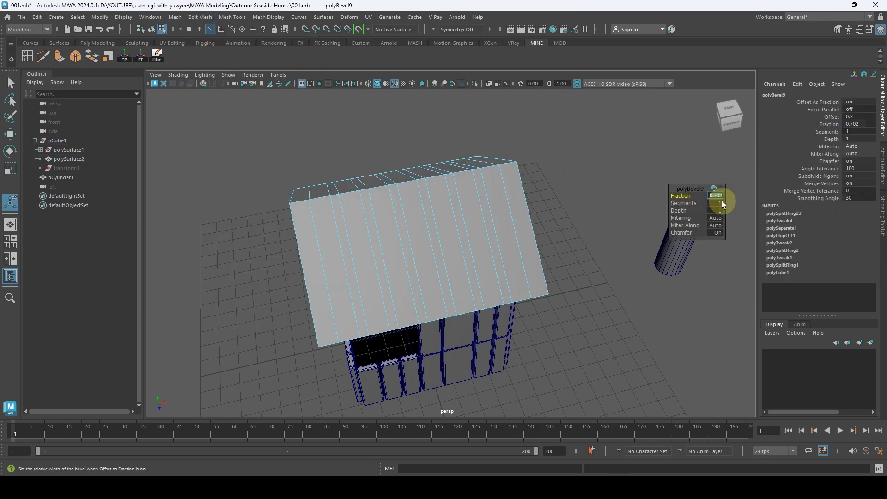
text(0.1)
key(Return)
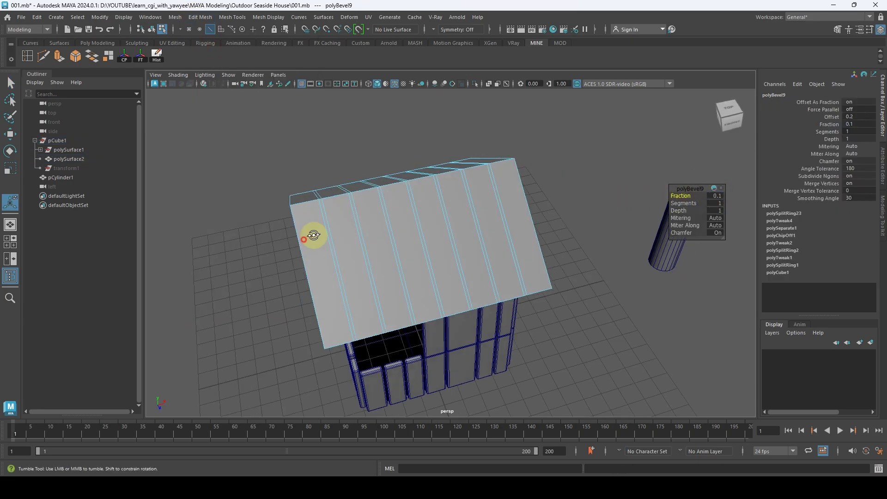
Step: Select the wide plank faces on both roof slopes, invert the selection to delete the narrow strips between them, and return to object mode
alt+drag(307, 234, 357, 234)
key(q)
right_drag(359, 230, 356, 248)
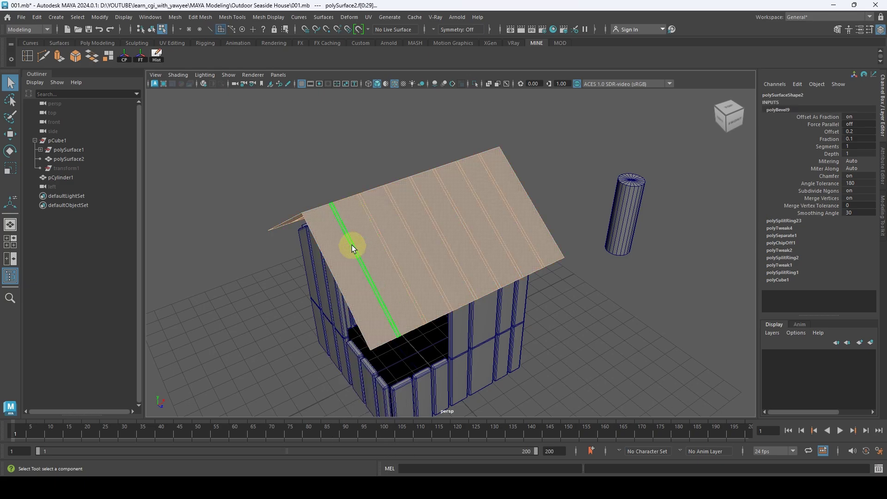
click(351, 245)
alt+drag(351, 241, 338, 264)
shift+click(304, 272)
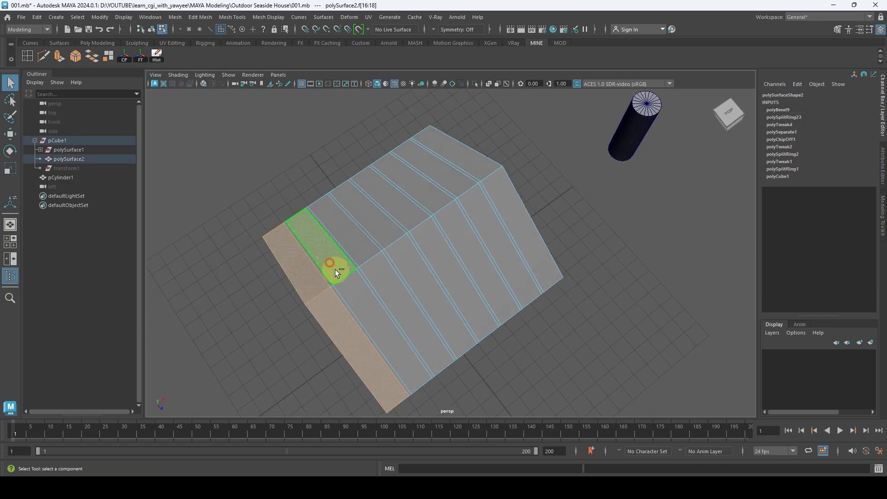
shift+click(351, 277)
shift+click(369, 272)
shift+click(358, 246)
shift+click(375, 232)
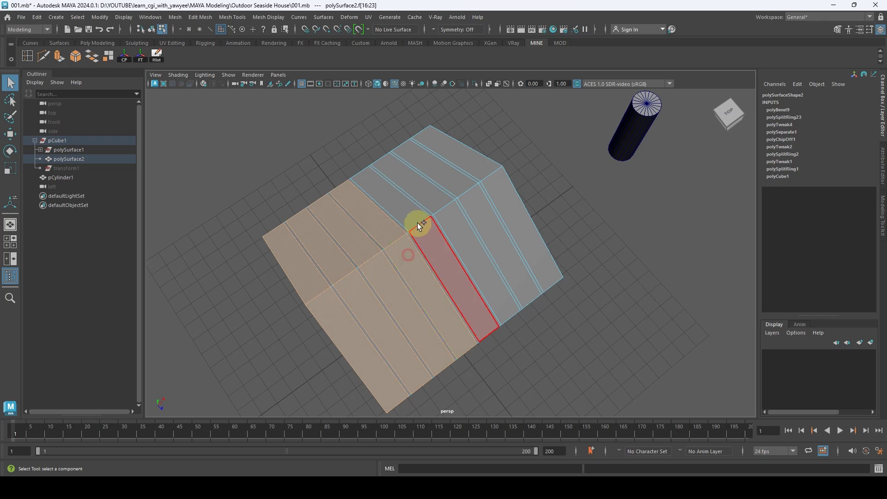
shift+click(426, 227)
shift+click(440, 195)
shift+click(455, 216)
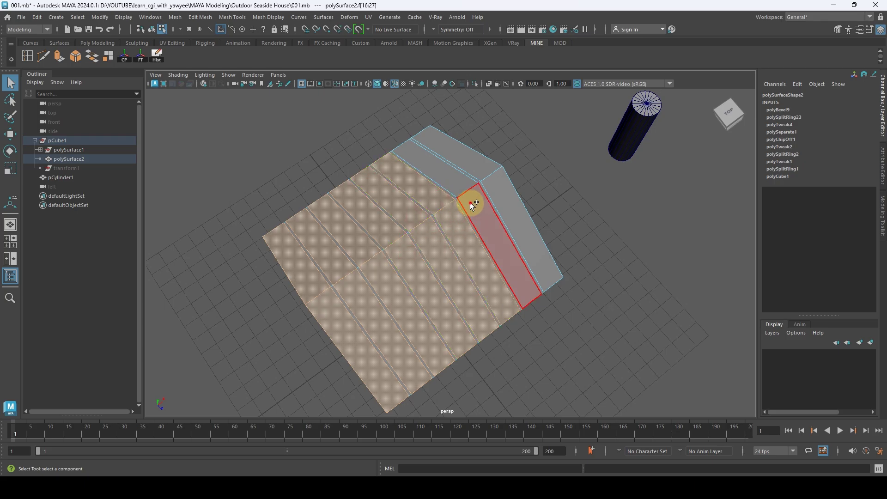
shift+click(470, 203)
shift+click(478, 172)
shift+click(513, 198)
scroll(508, 185, down, 3)
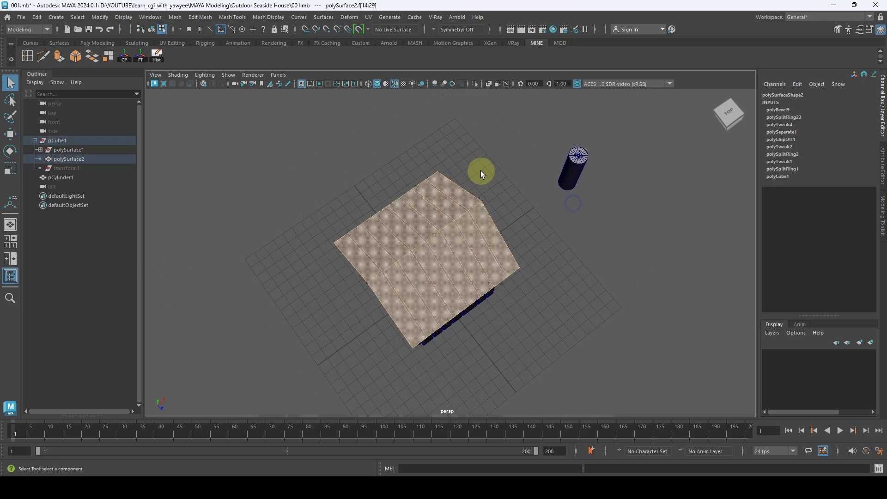
drag(532, 129, 324, 370)
click(323, 370)
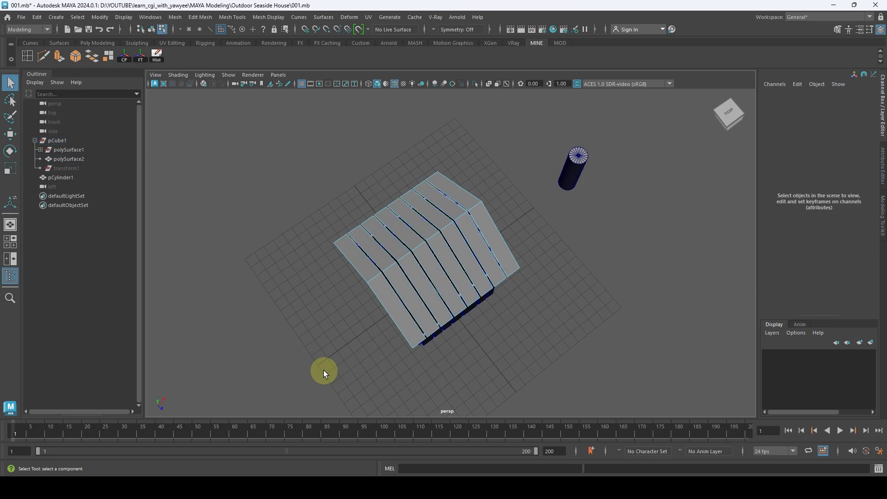
scroll(350, 270, up, 3)
right_drag(505, 201, 545, 175)
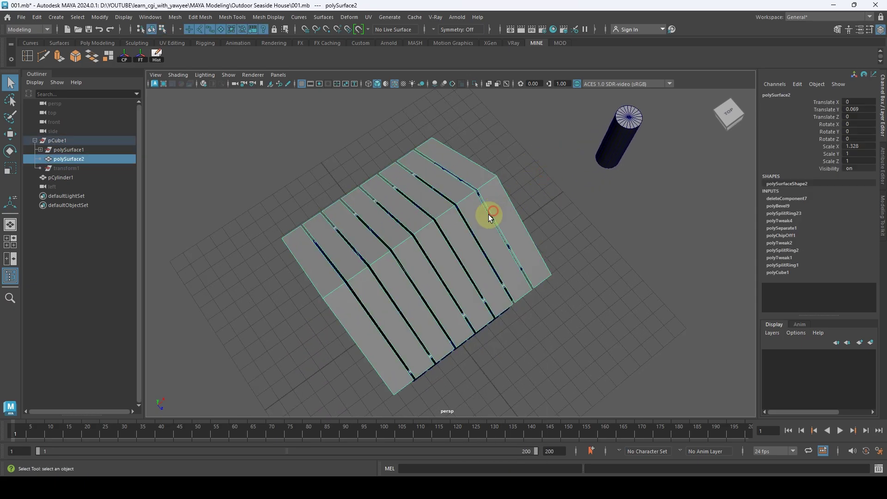
Step: Extrude the roof planks with a thickness of 1
alt+drag(487, 214, 455, 215)
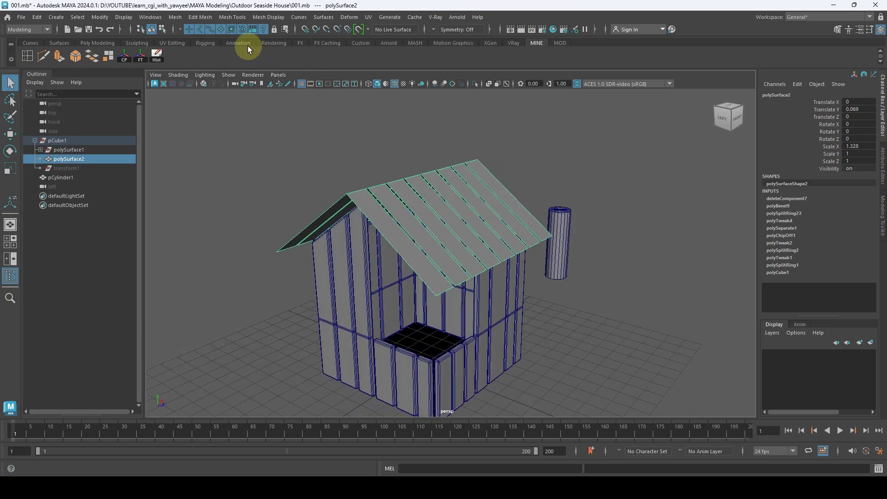
click(200, 17)
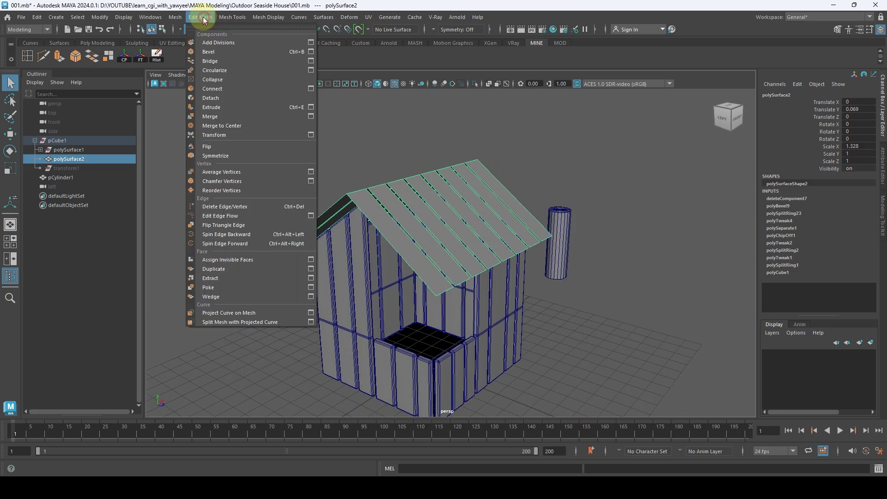
click(228, 107)
alt+drag(501, 188, 485, 135)
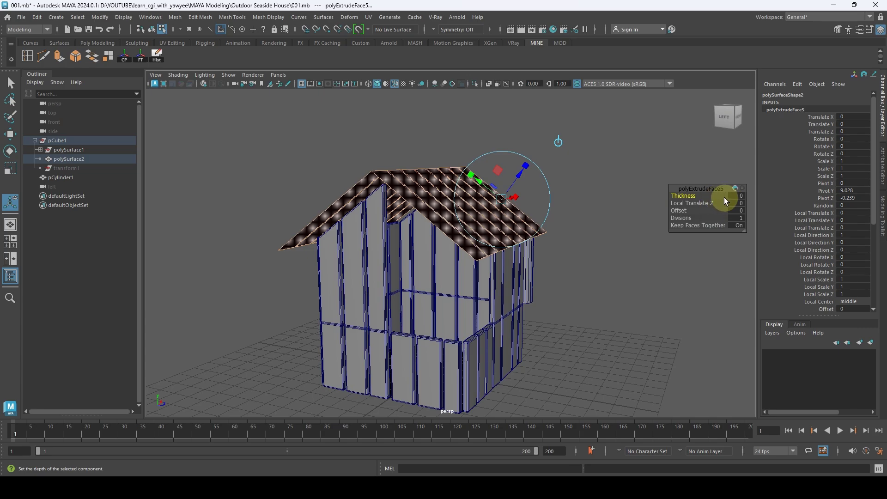
click(735, 196)
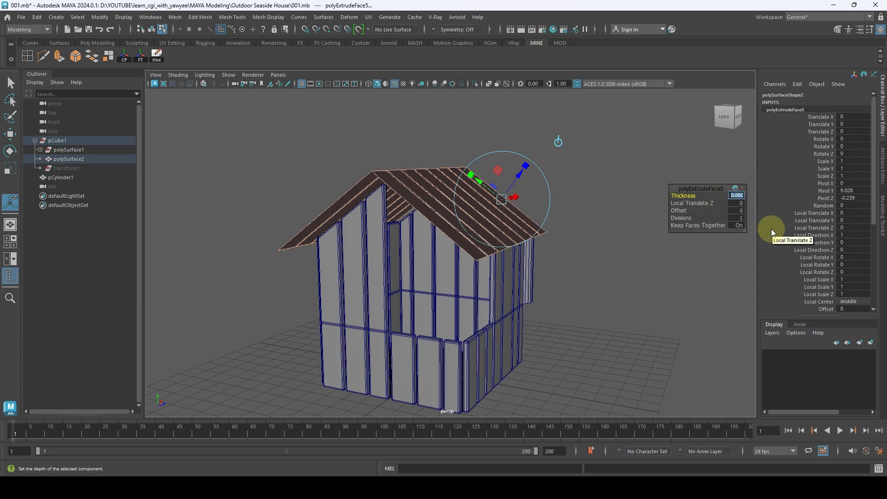
text(1)
key(Return)
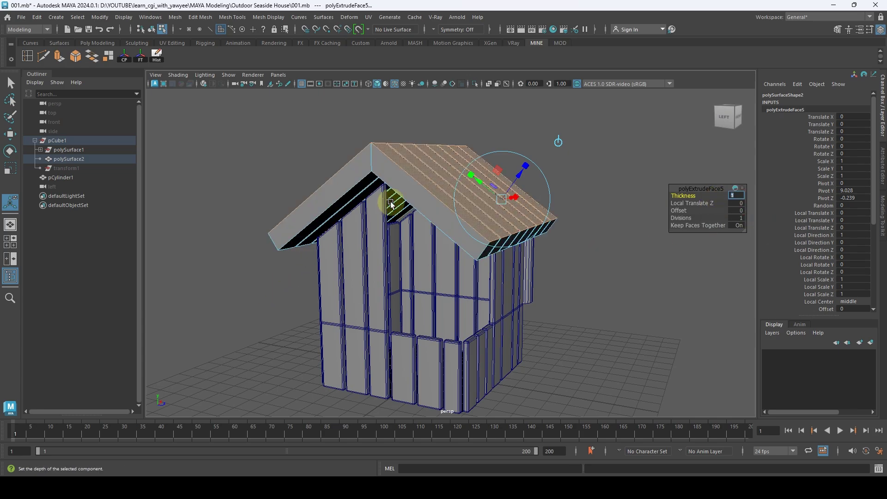
Step: Try a thickness of -1 on the roof extrusion
alt+drag(391, 203, 622, 189)
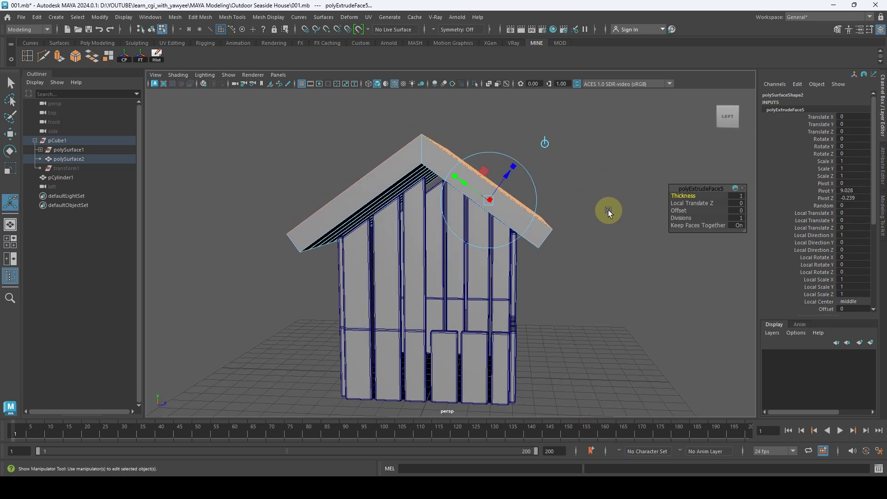
click(731, 195)
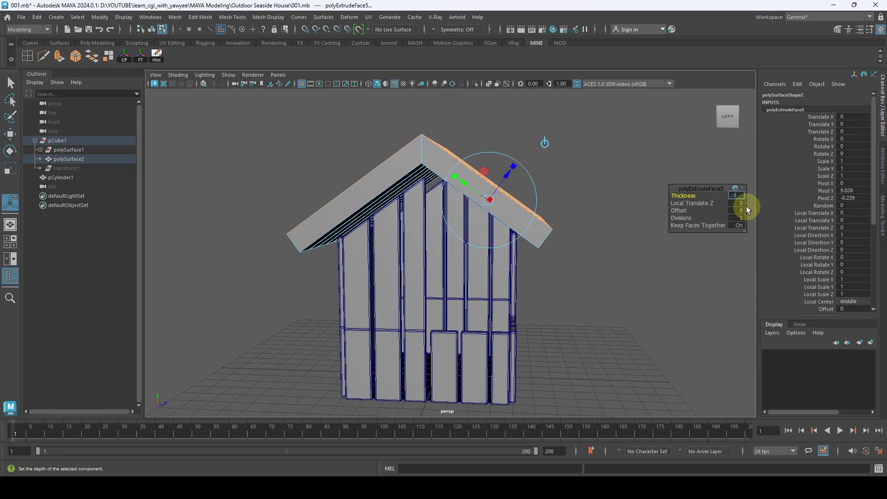
text(-1)
key(Return)
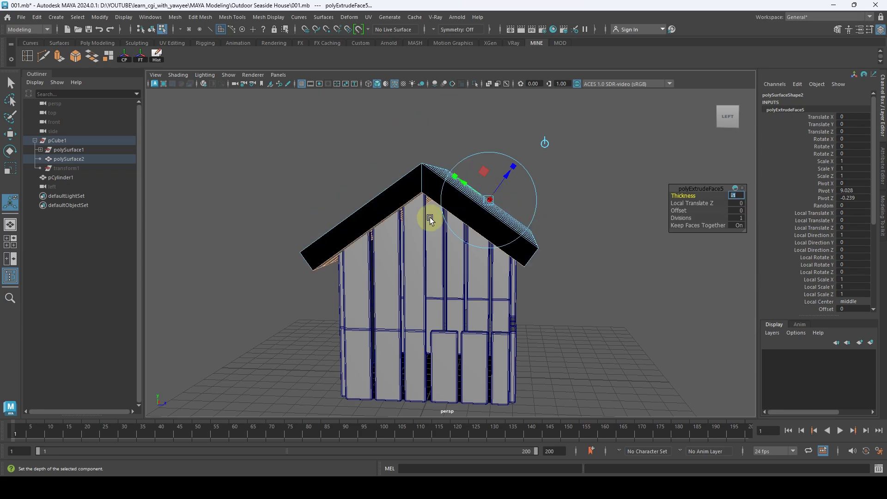
Step: Set the roof extrusion's thickness to 0.5
alt+drag(560, 218, 634, 218)
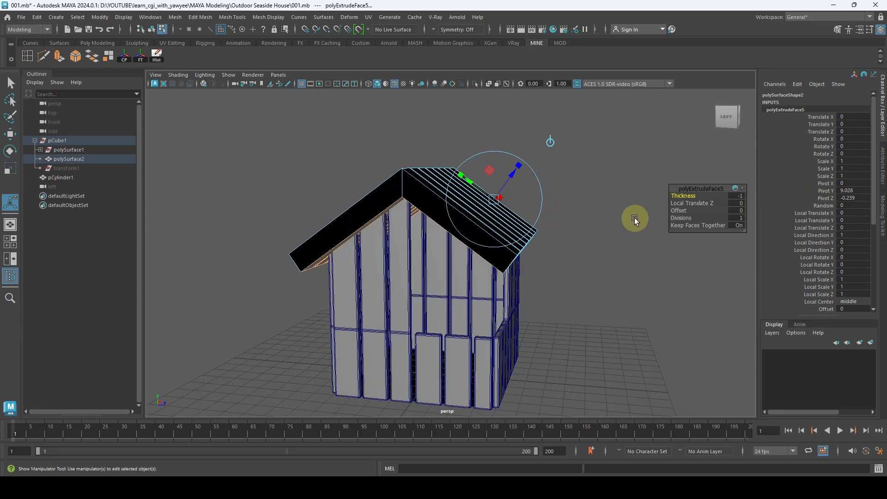
click(739, 195)
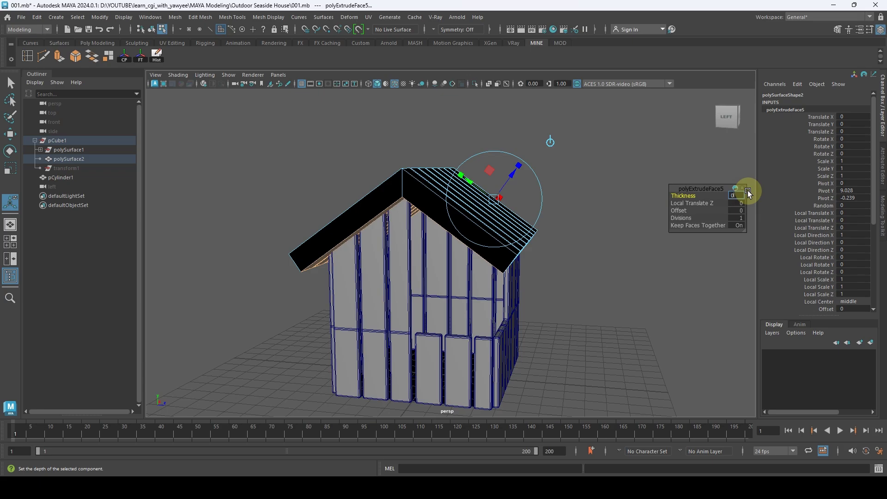
text(0.5)
key(Return)
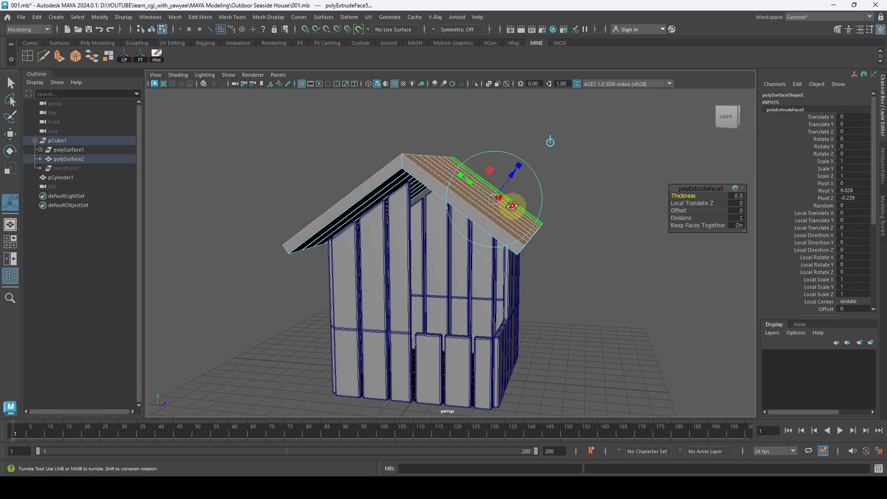
Step: Return to object mode and lower the roof to a Y translation of -0.01
alt+drag(511, 206, 490, 213)
key(q)
right_drag(475, 183, 506, 164)
key(w)
alt+drag(362, 162, 428, 176)
alt+drag(514, 210, 494, 234)
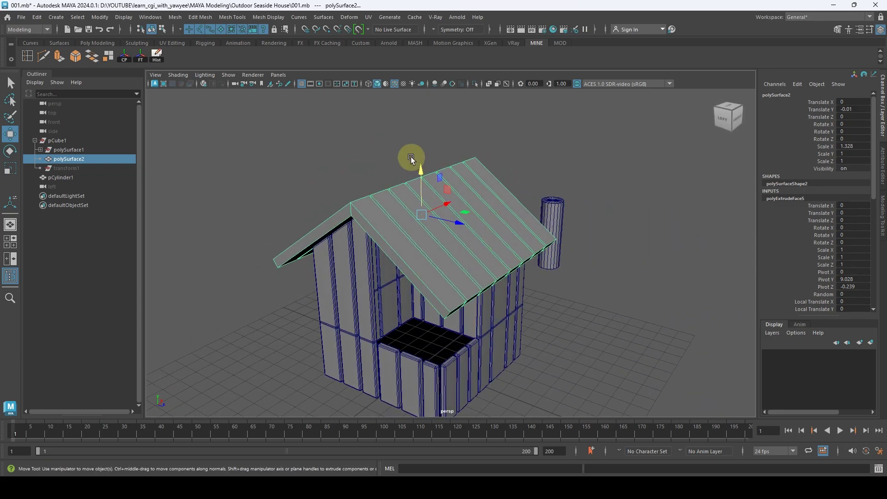
Step: Bevel the edges of the thickened roof planks with a fraction of 0.5 and 2 segments
click(194, 19)
click(203, 49)
alt+drag(479, 149, 533, 165)
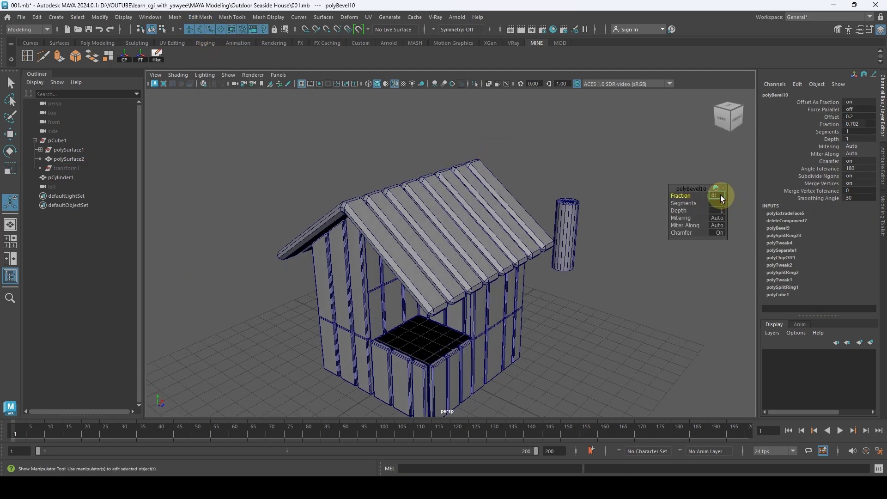
key(Return)
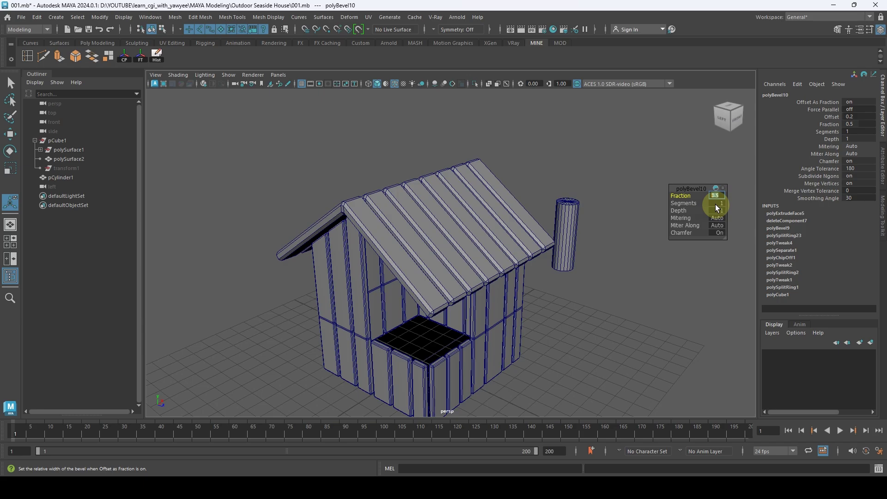
click(718, 205)
text(2)
key(Return)
key(q)
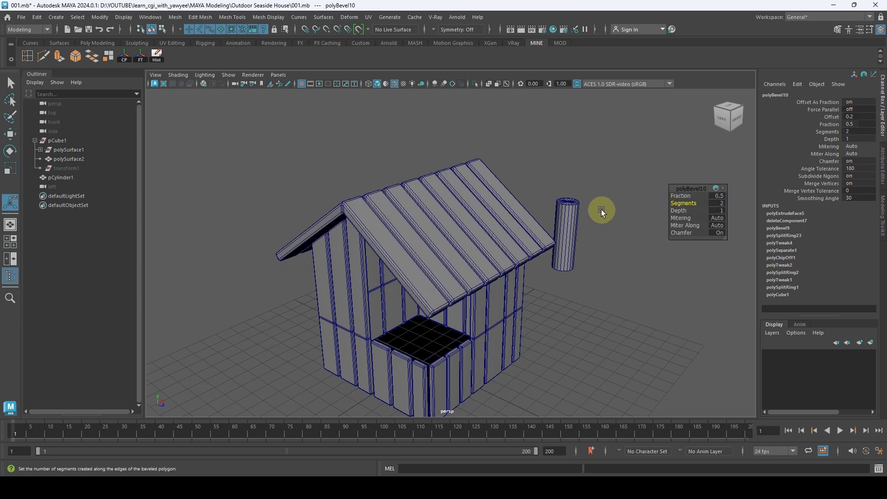
alt+drag(604, 208, 542, 203)
alt+right_drag(542, 204, 257, 234)
alt+drag(257, 234, 442, 278)
scroll(411, 250, up, 3)
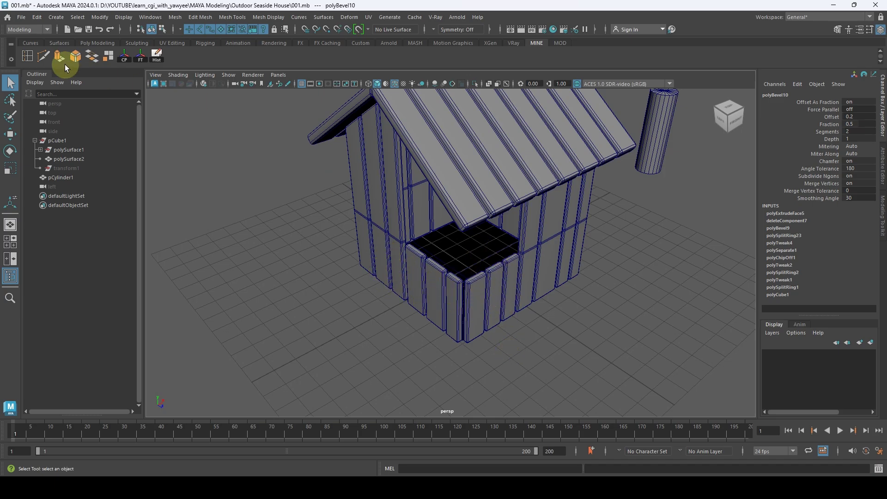
Step: Create a polygon cube and place it at the low wall's corner, at about X -3.767, Y 3.322, Z 4.142
click(97, 42)
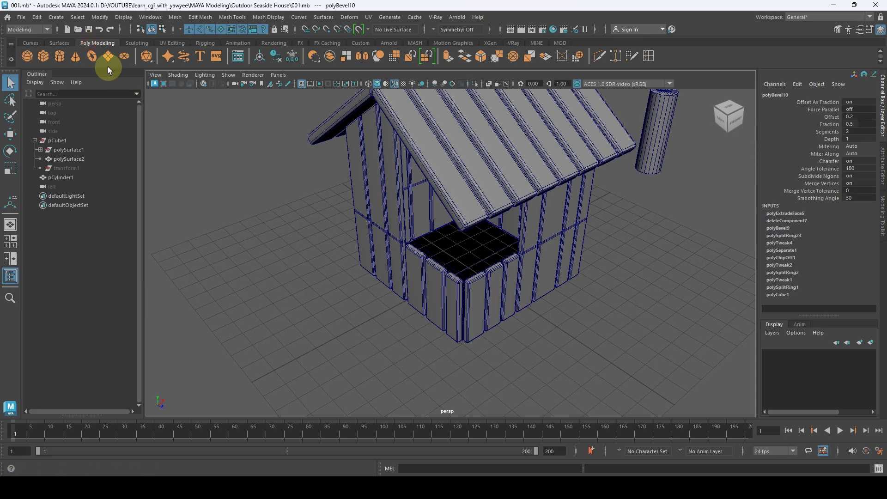
click(43, 57)
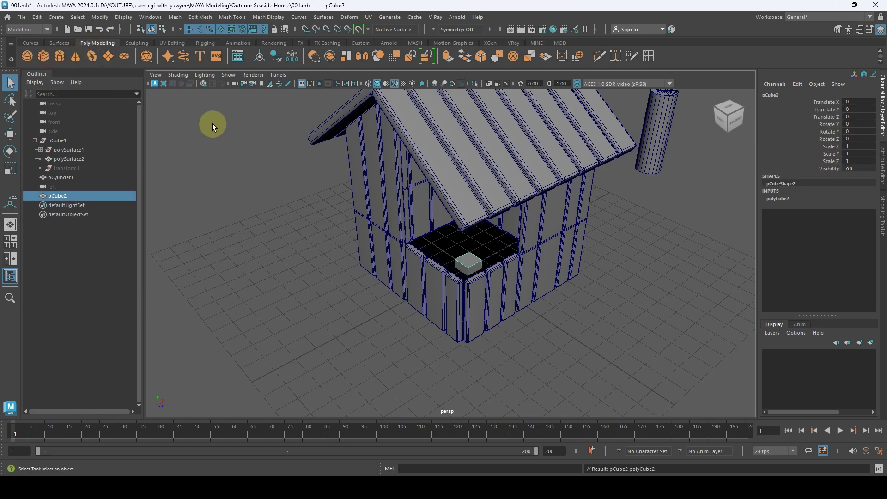
alt+drag(507, 269, 511, 248)
key(w)
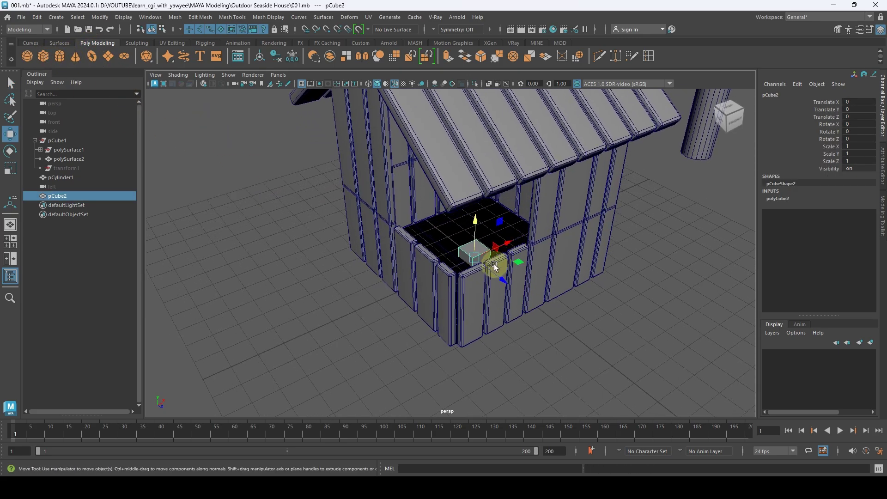
drag(498, 278, 525, 276)
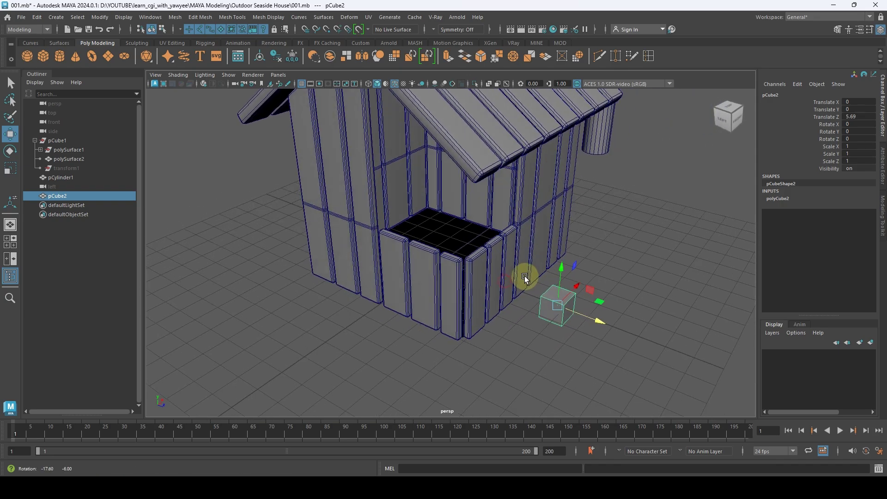
alt+right_drag(524, 276, 551, 309)
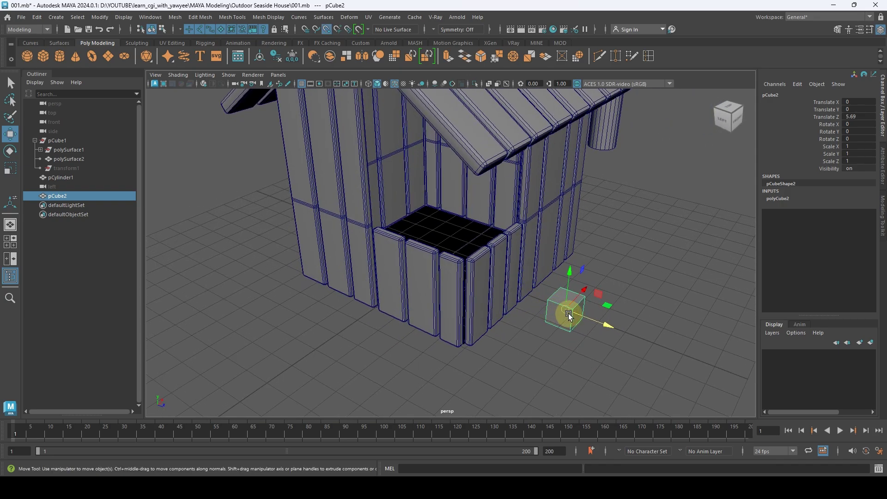
drag(568, 314, 499, 247)
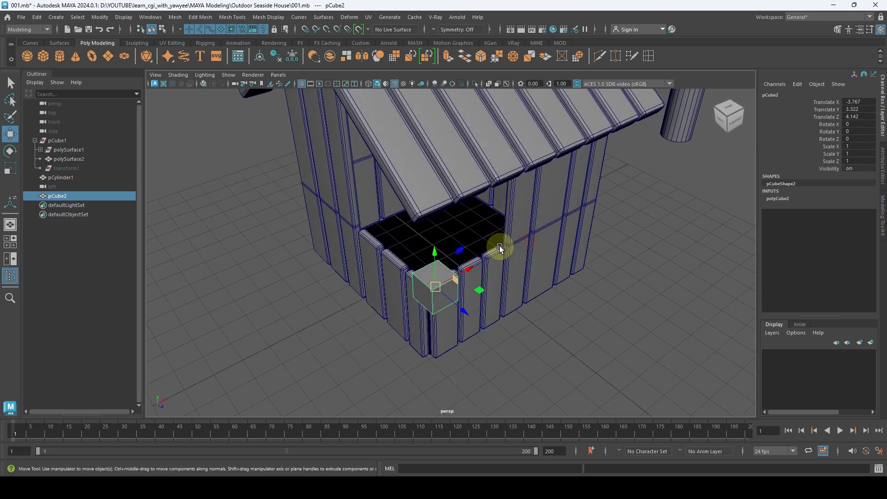
Step: Stretch the cube along X to a scale of 2.787 and shift it along the low front wall to X -2.447
alt+right_drag(499, 247, 498, 281)
key(r)
drag(461, 285, 530, 259)
key(w)
drag(476, 284, 366, 232)
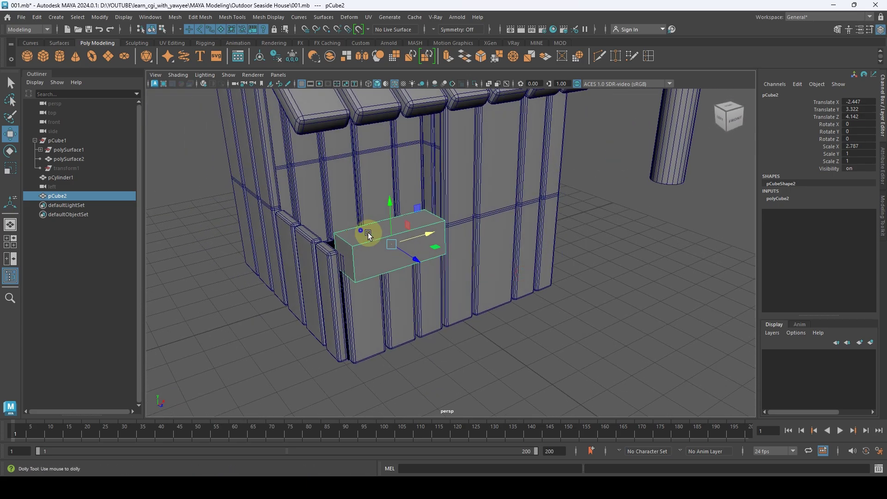
Step: Flatten the cube into a ledge with a Y scale of 0.404 and move it to Y 3.57, Z 4.626
alt+right_drag(366, 231, 431, 301)
alt+drag(431, 301, 412, 261)
key(r)
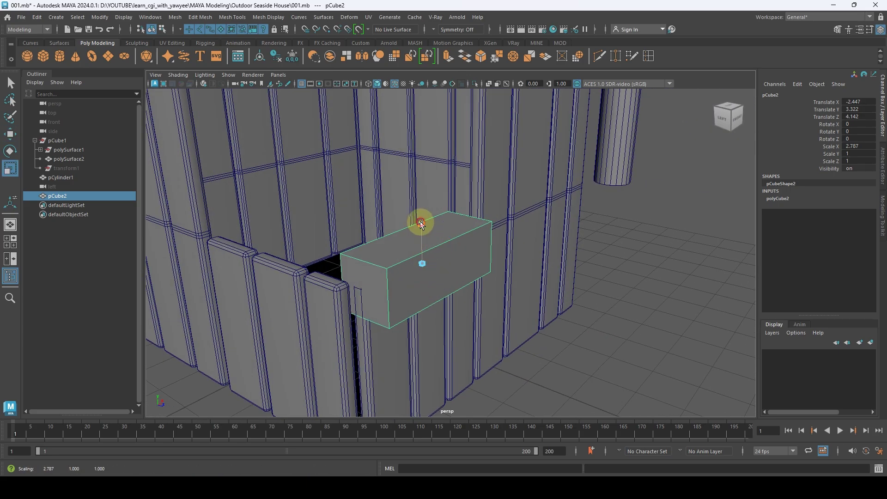
drag(420, 223, 396, 246)
key(w)
Step: Move the ledge's end vertices so it spans the low front wall from the outer corner to the full-height planks
right_drag(396, 212, 352, 213)
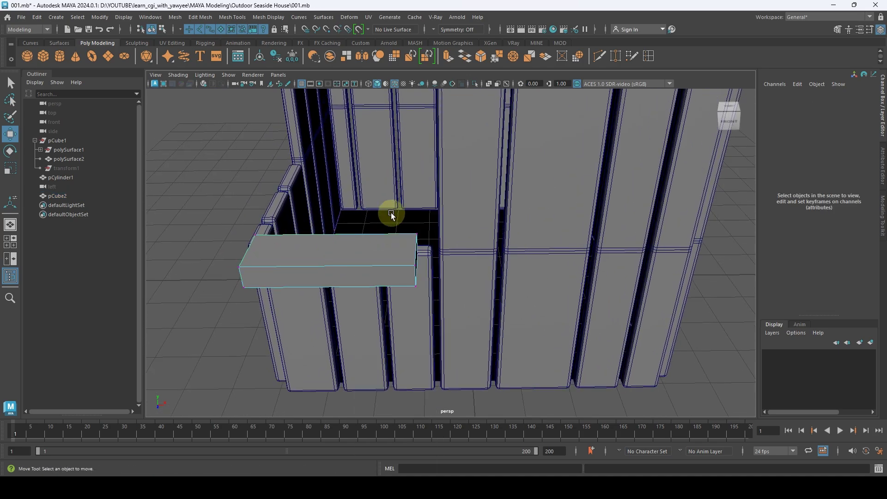
click(422, 277)
drag(445, 262, 467, 258)
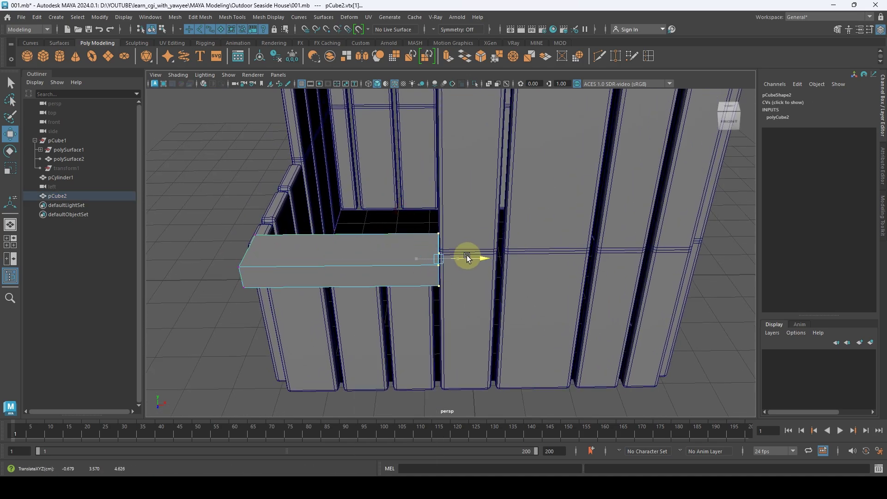
alt+right_drag(468, 258, 341, 252)
alt+drag(341, 251, 401, 267)
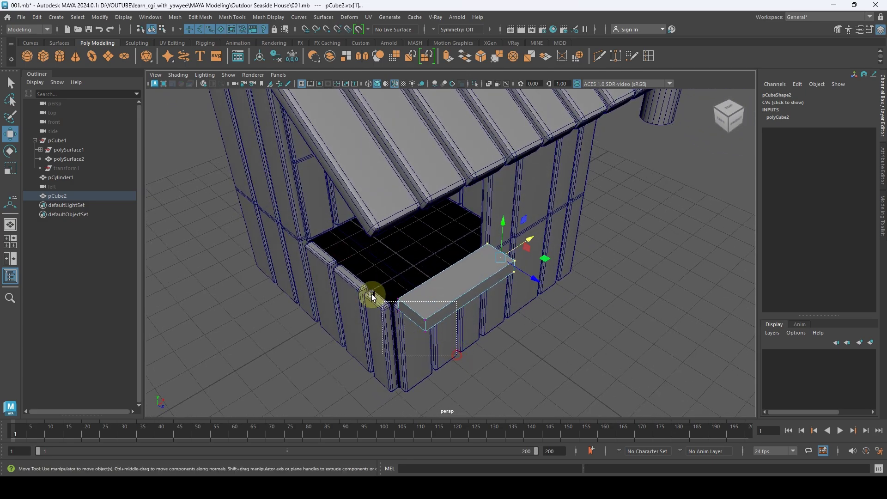
drag(372, 294, 373, 294)
alt+middle_drag(401, 292, 423, 281)
drag(462, 283, 492, 286)
scroll(523, 301, up, 3)
Step: Extrude the ledge's corner end face around along the low side wall, flatten the new end against the tall planks, and return to object mode
right_drag(523, 212, 528, 253)
click(495, 340)
alt+drag(535, 297, 351, 289)
alt+drag(414, 287, 450, 319)
key(r)
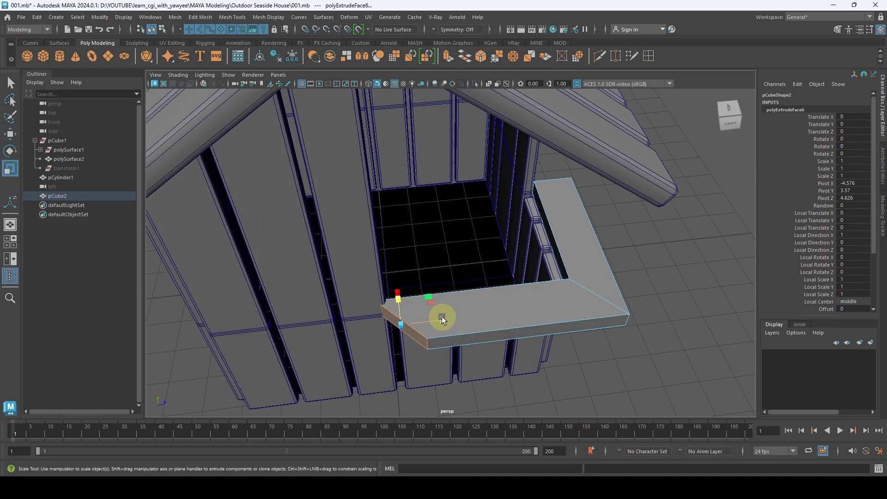
mouse_move(439, 317)
middle_down()
mouse_move(384, 316)
mouse_move(421, 316)
middle_up()
key(w)
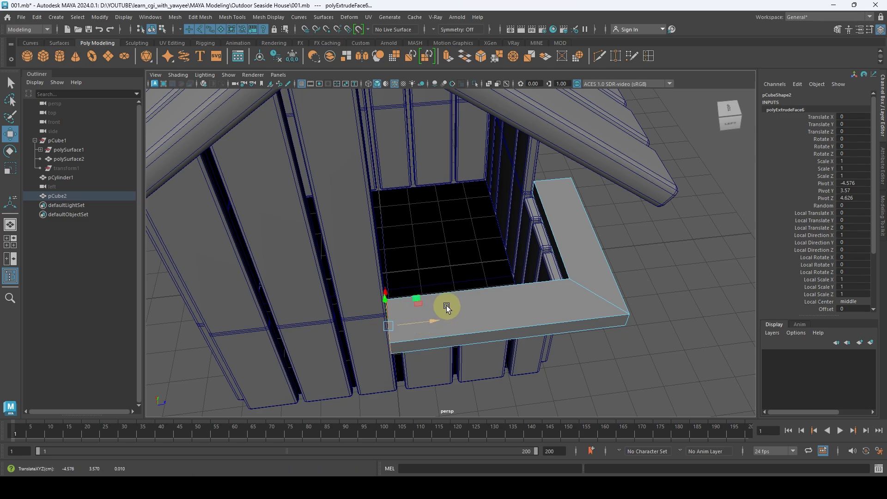
alt+drag(448, 307, 471, 262)
click(409, 251)
right_drag(472, 245, 520, 194)
alt+drag(480, 248, 459, 271)
mouse_move(432, 238)
alt+mouse_down()
mouse_move(477, 226)
mouse_move(425, 237)
alt+mouse_up()
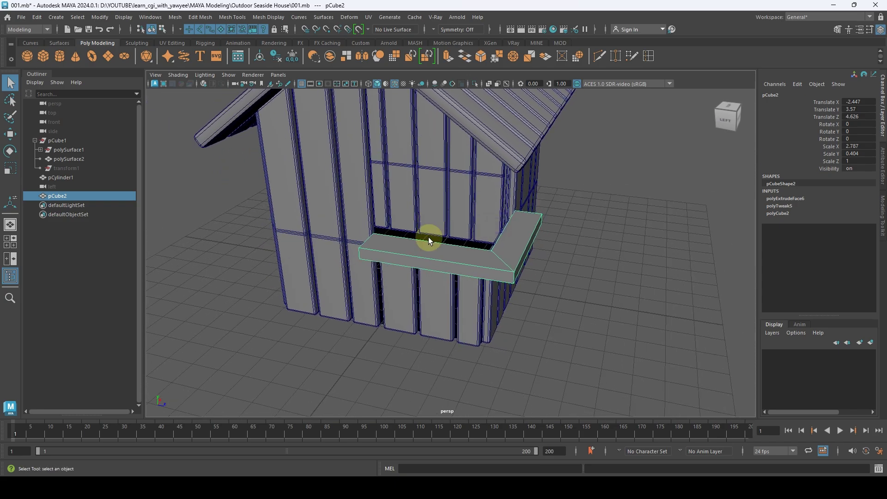
Step: Bevel the L-shaped ledge with a fraction of 0.5 and 2 segments, and deselect it
click(200, 18)
click(203, 50)
alt+drag(497, 183, 552, 193)
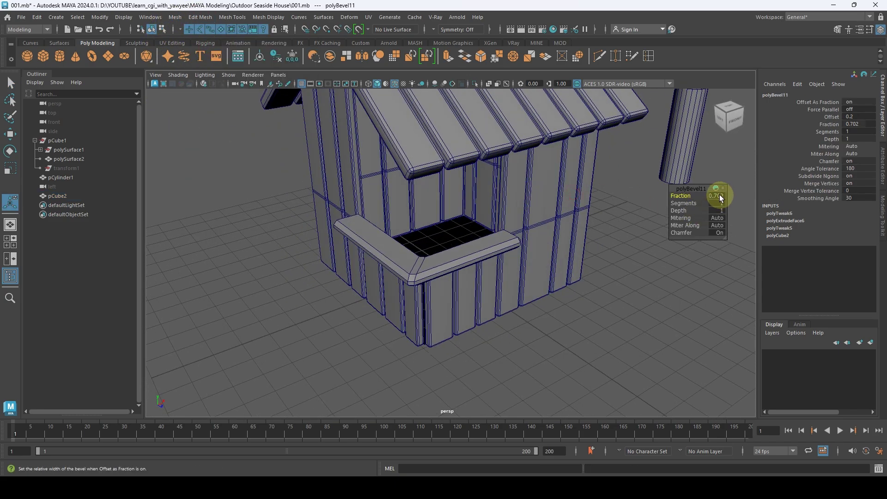
key(Return)
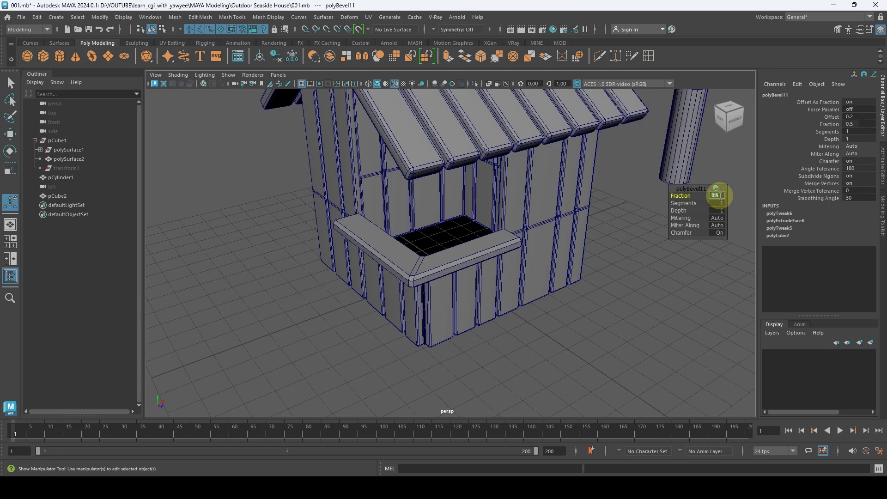
drag(693, 203, 684, 202)
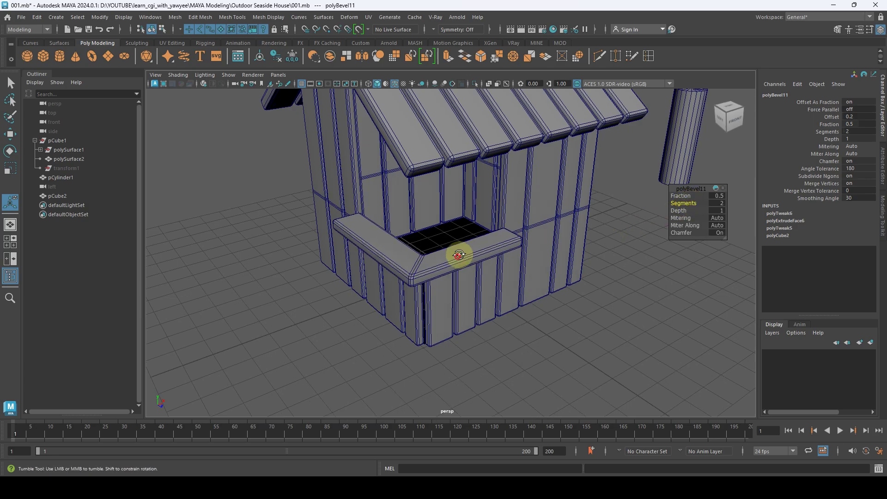
alt+drag(459, 254, 480, 254)
key(q)
right_drag(514, 231, 538, 200)
click(593, 237)
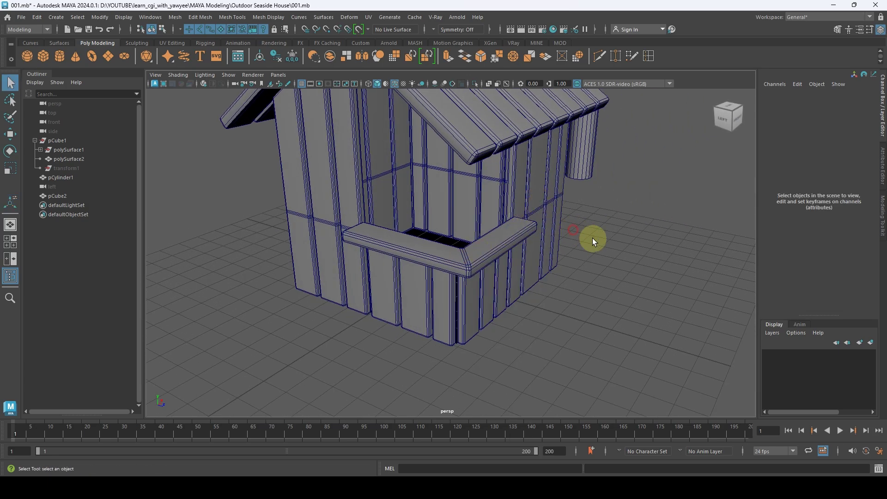
scroll(554, 239, down, 5)
alt+drag(534, 240, 517, 244)
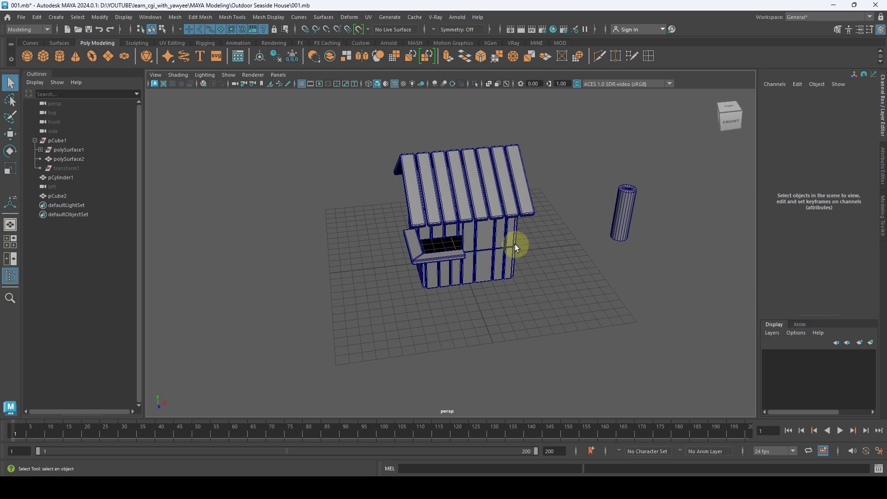
click(43, 59)
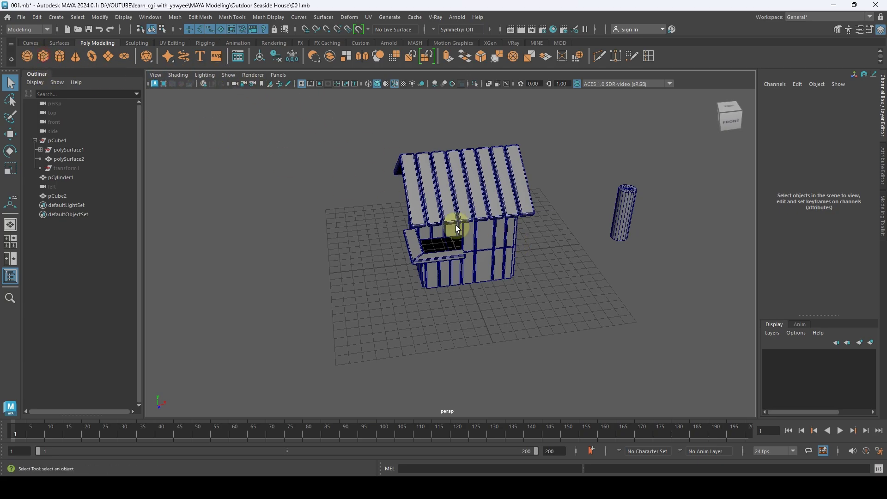
alt+drag(455, 224, 577, 202)
key(r)
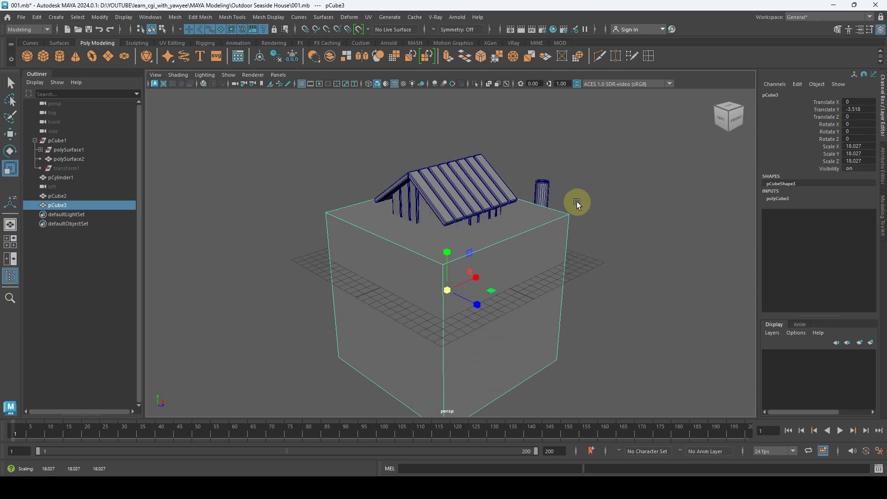
drag(448, 252, 452, 289)
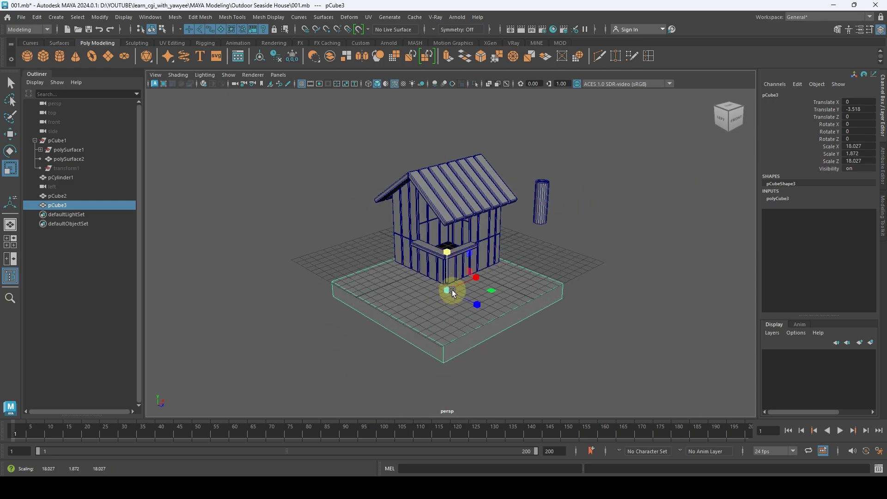
key(q)
key(Delete)
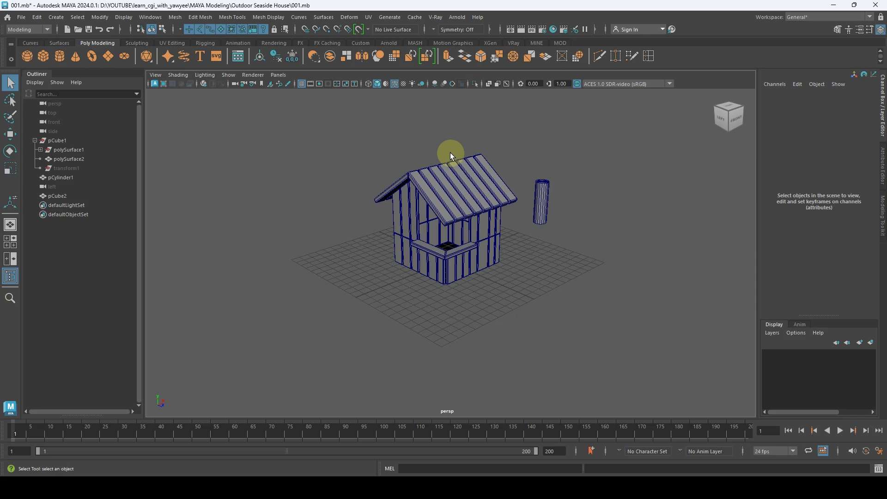
Step: Create a polygon plane under the house as the ground and scale it uniformly to 22.648
click(108, 56)
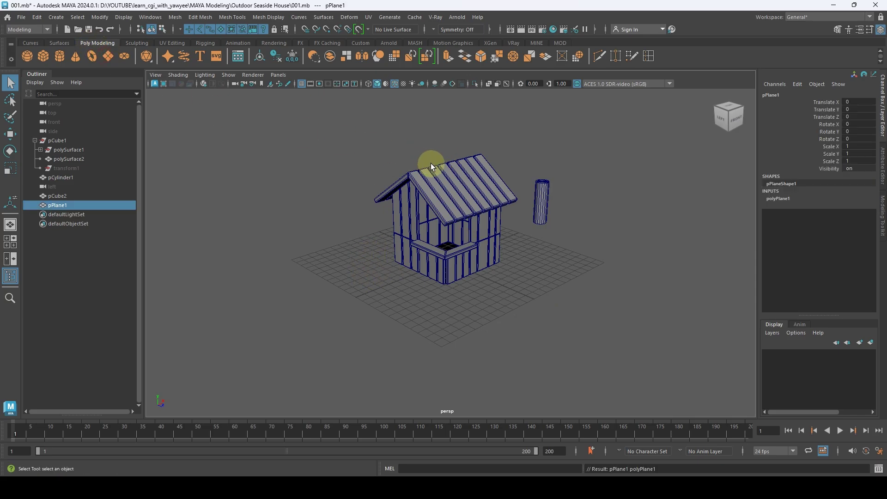
key(r)
drag(450, 257, 579, 115)
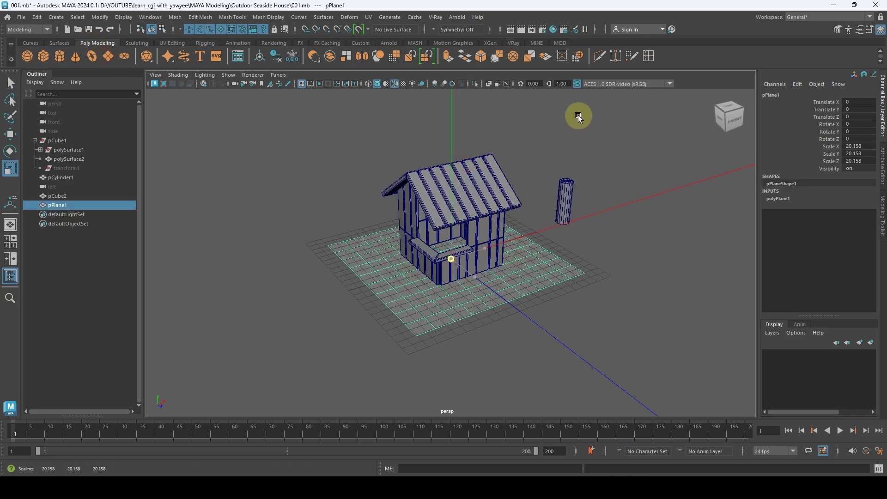
alt+right_drag(581, 110, 507, 235)
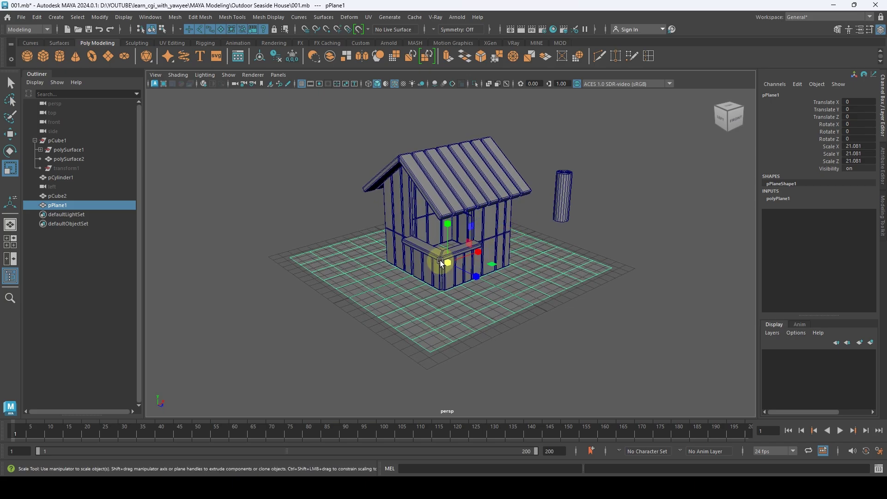
middle_drag(507, 234, 508, 233)
alt+drag(508, 232, 508, 232)
key(w)
alt+right_drag(509, 233, 570, 251)
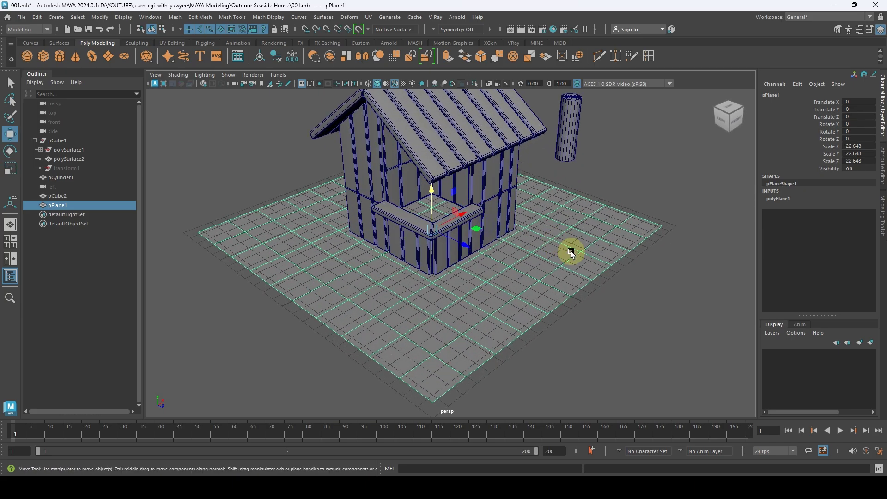
Step: Reduce the ground plane's height and width subdivisions to 1
click(785, 199)
click(816, 236)
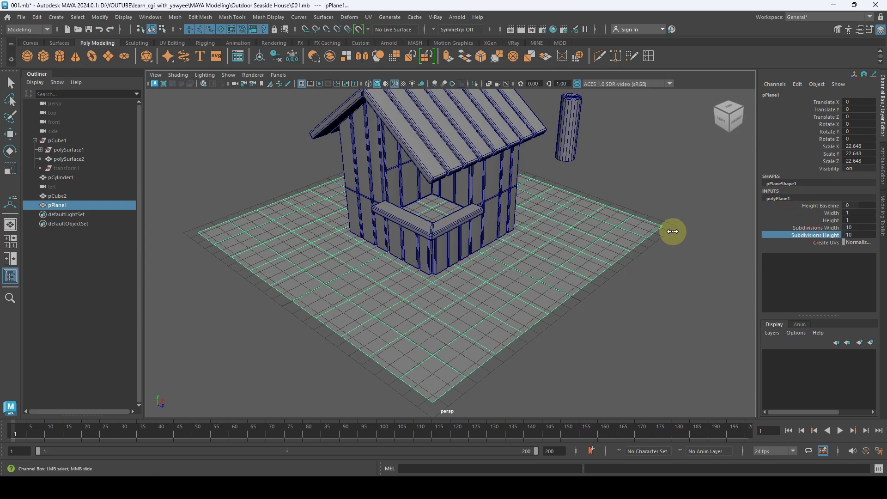
middle_drag(673, 232, 619, 232)
click(809, 227)
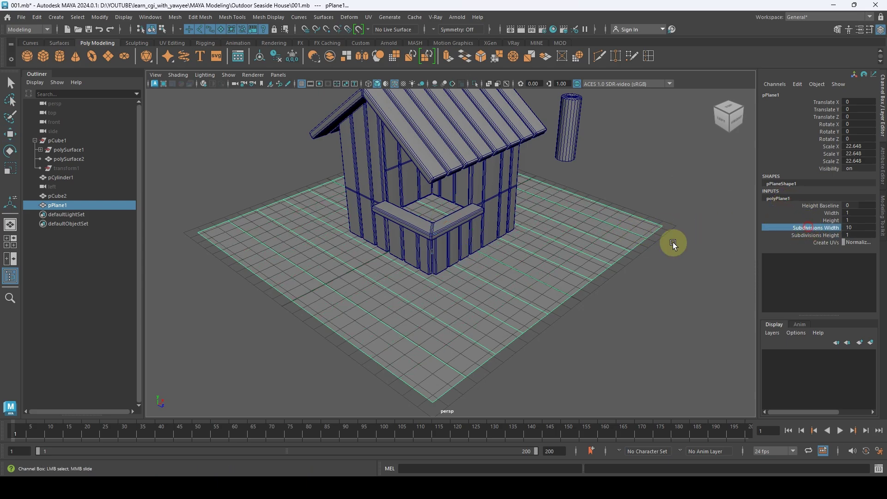
middle_drag(673, 242, 365, 258)
key(g)
key(g)
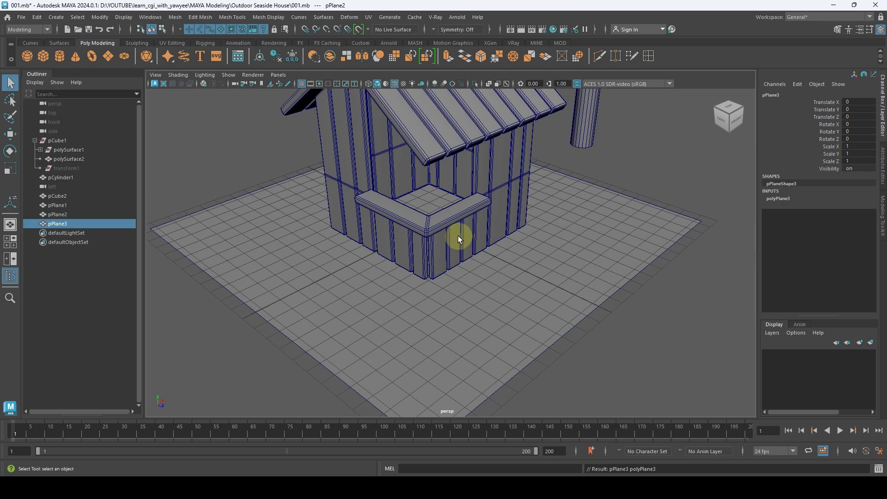
alt+right_drag(496, 232, 413, 209)
key(ctrl+z)
key(ctrl+z)
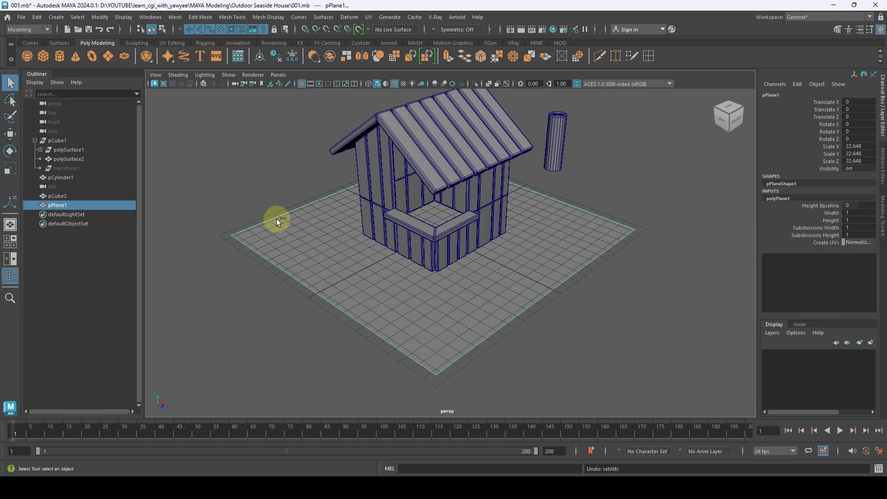
Step: Keep the ground plane's width subdivisions at 1 and hide the grid in the viewport
click(808, 227)
key(w)
middle_drag(507, 241, 415, 245)
alt+drag(458, 244, 525, 242)
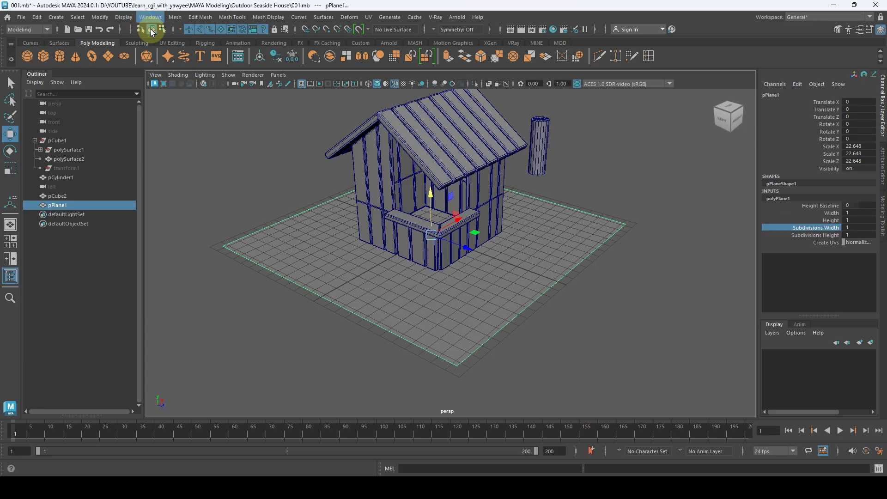
click(231, 74)
mouse_move(259, 116)
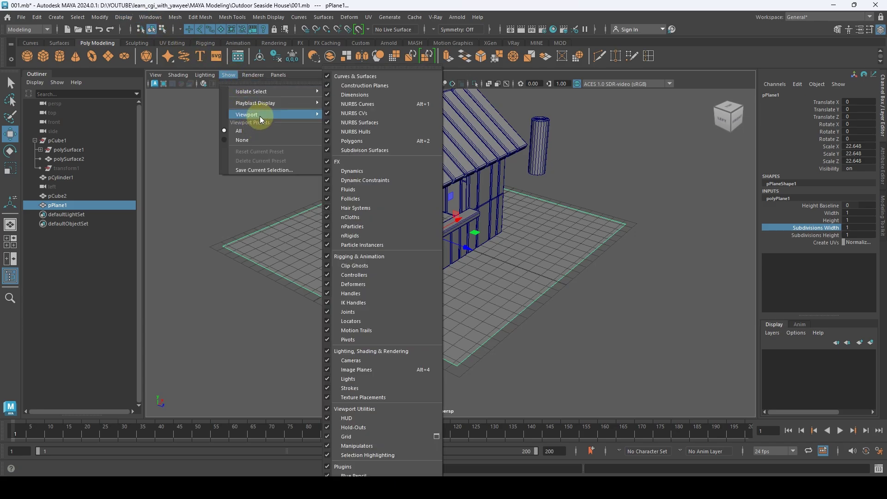
click(374, 436)
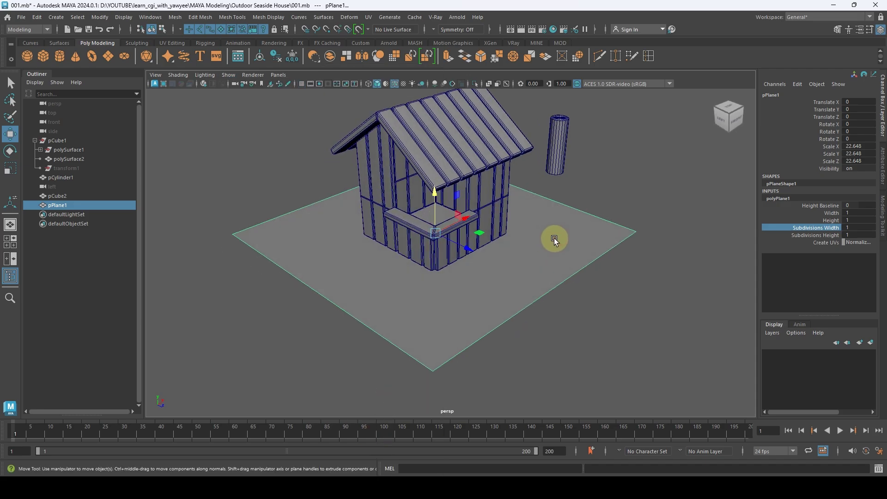
Step: Set the ground plane's height subdivisions to 13, keeping its width subdivisions at 1
click(808, 228)
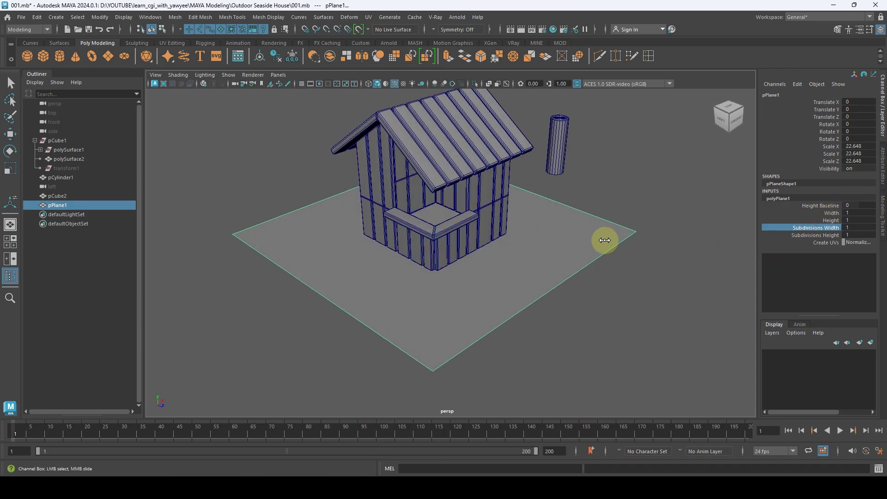
middle_drag(610, 241, 556, 249)
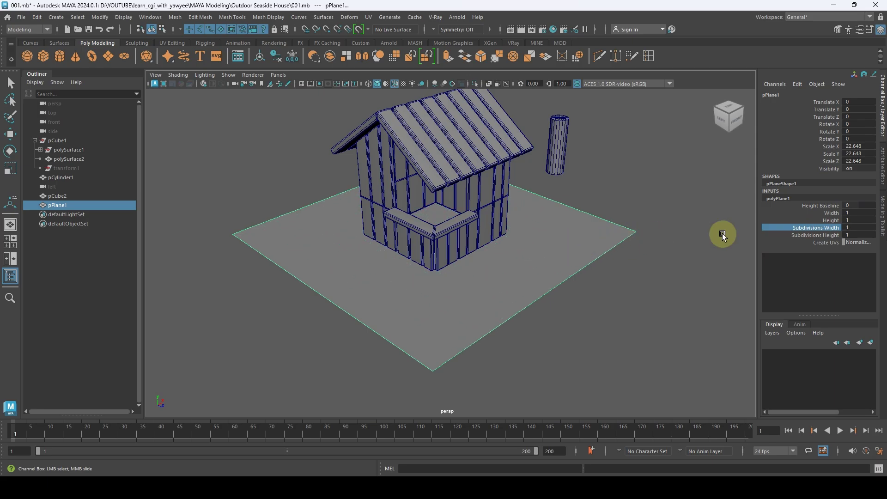
click(811, 235)
middle_drag(537, 281, 591, 278)
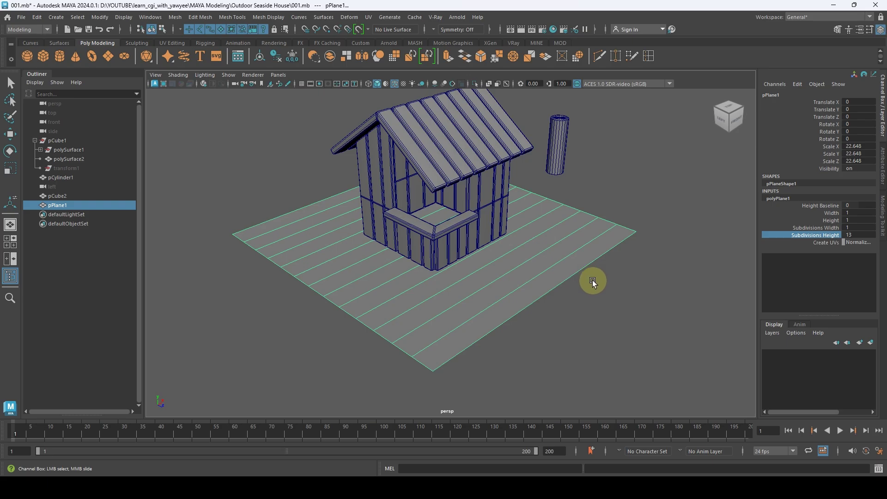
Step: Bevel all edges of the ground plane with a fraction of 0.1 to form narrow strips between wide planks
right_drag(546, 242, 547, 174)
alt+drag(505, 241, 459, 252)
drag(420, 169, 421, 169)
alt+drag(421, 169, 381, 271)
alt+drag(349, 309, 495, 303)
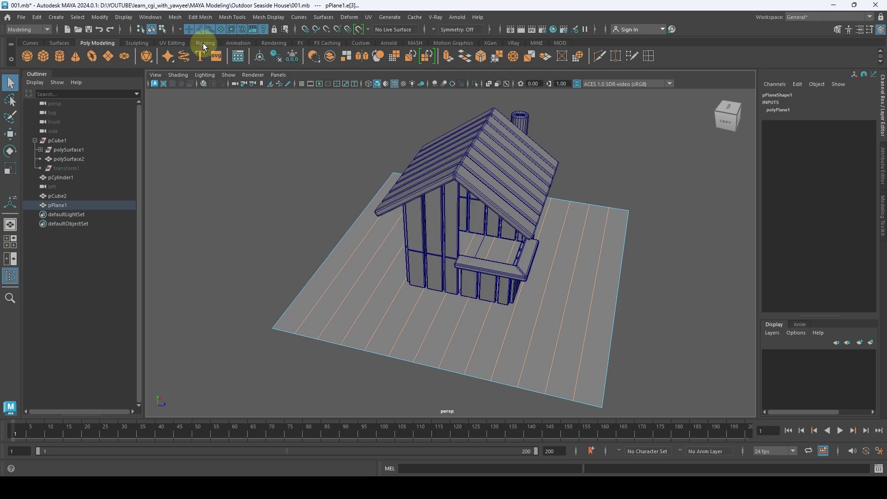
click(200, 17)
click(217, 51)
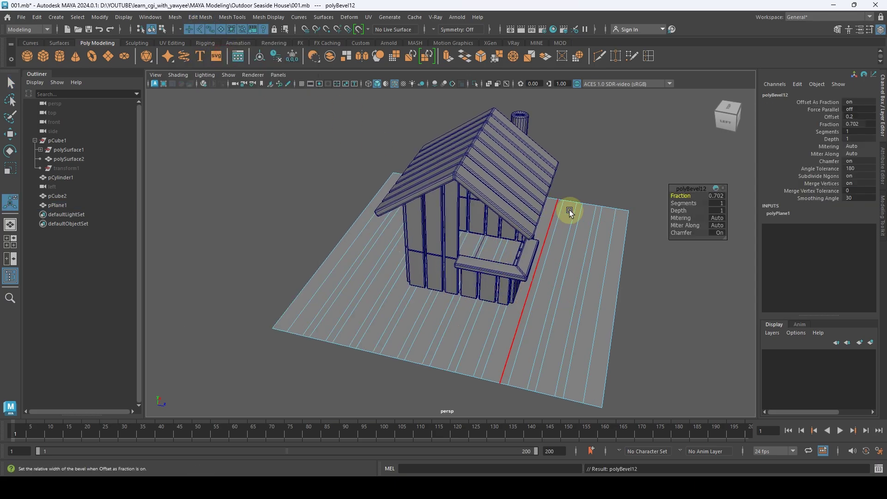
click(718, 195)
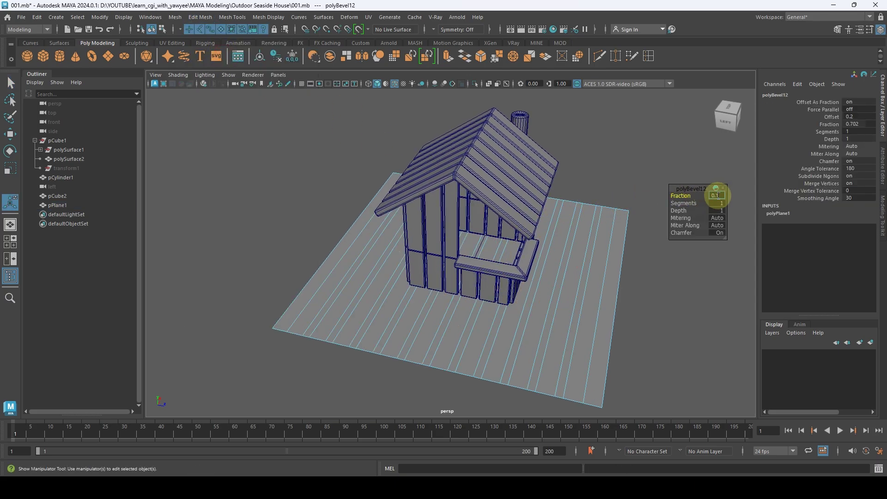
text(0.1)
key(Return)
alt+right_drag(608, 212, 608, 245)
alt+middle_drag(608, 245, 542, 220)
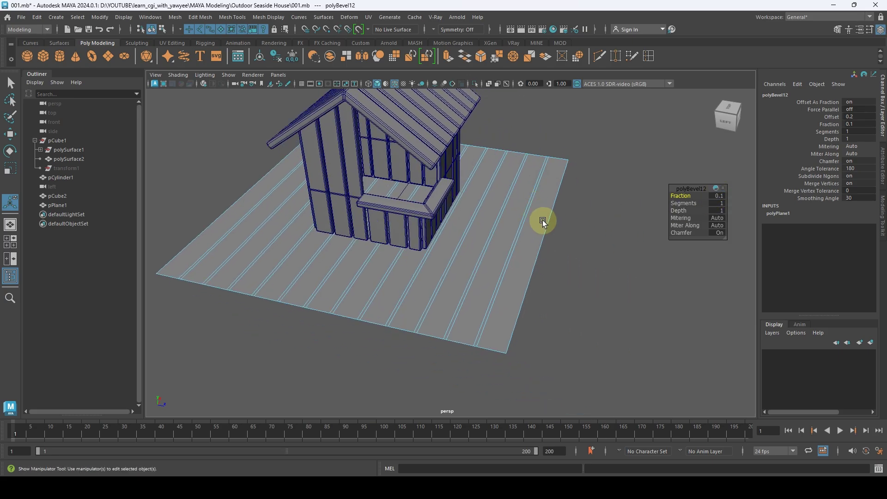
alt+drag(543, 220, 532, 226)
key(q)
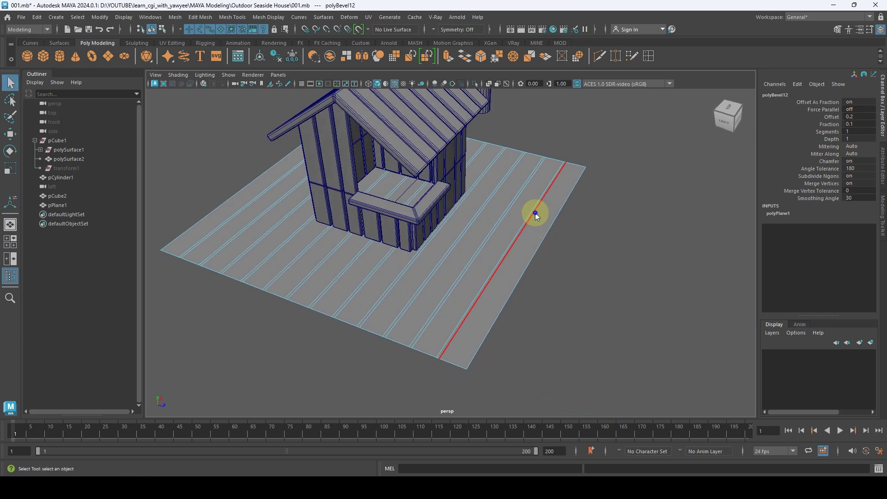
Step: Select the wide plank faces of the ground plane, invert the selection to the narrow strips, and delete those strips
right_drag(531, 214, 532, 249)
alt+drag(531, 250, 323, 314)
shift+click(290, 314)
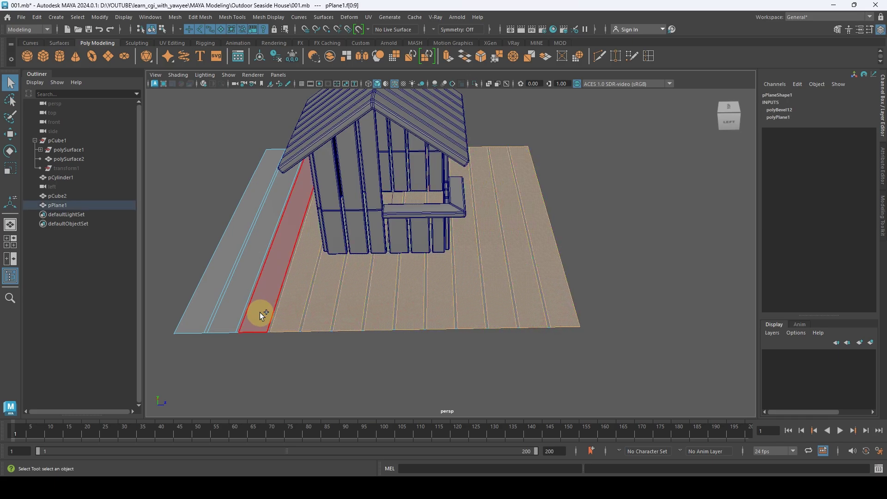
shift+click(260, 312)
shift+click(238, 312)
shift+click(204, 309)
scroll(480, 309, down, 5)
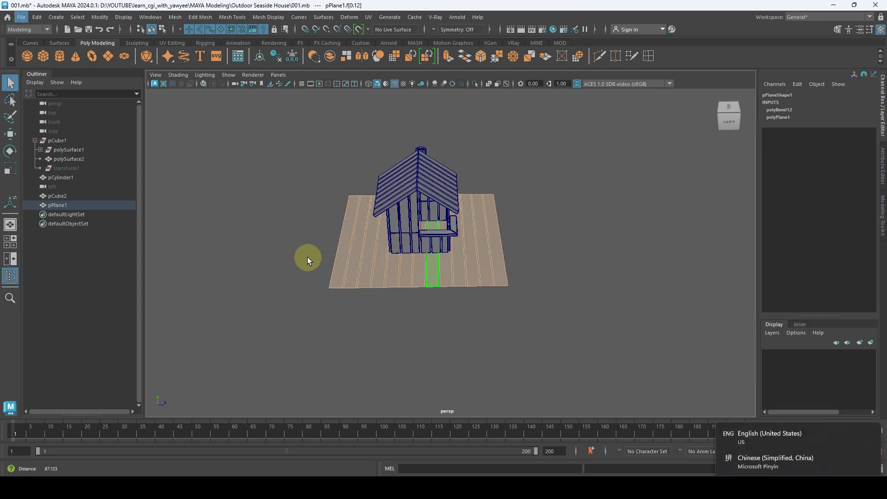
shift+drag(266, 161, 694, 371)
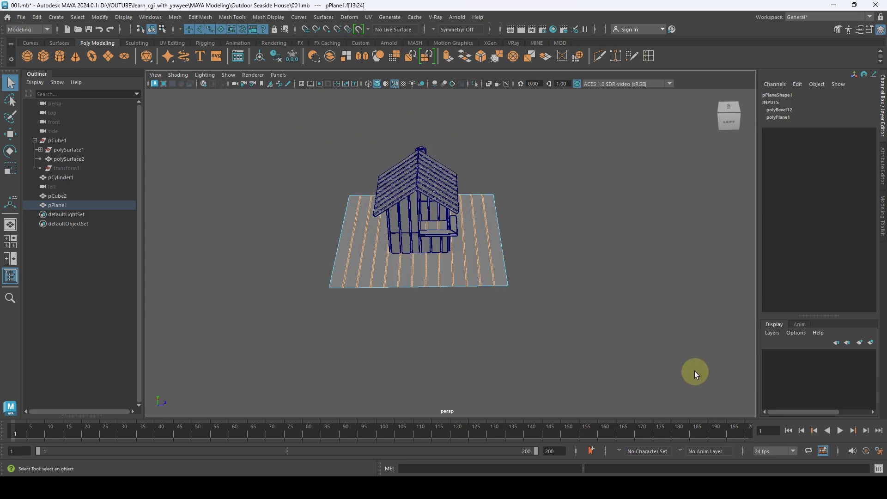
click(695, 370)
alt+drag(688, 207, 549, 191)
alt+right_drag(549, 190, 581, 155)
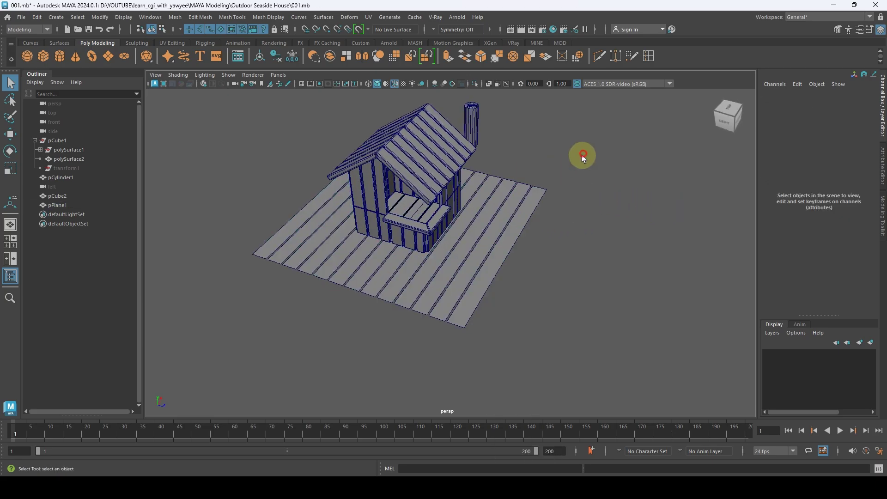
Step: Cut the ground planks crosswise at staggered positions in front of the house with the Insert Edge Loop tool
click(518, 224)
alt+drag(518, 223, 467, 168)
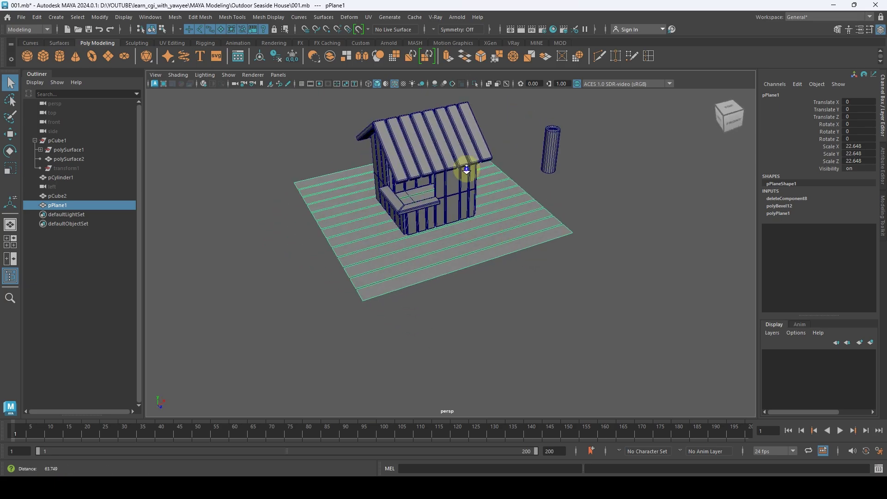
alt+middle_drag(468, 168, 547, 239)
alt+drag(547, 239, 424, 276)
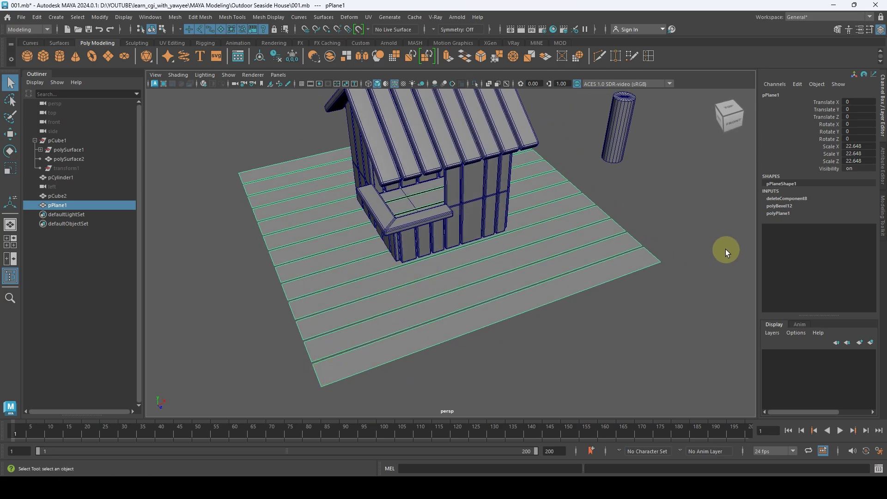
alt+drag(475, 313, 470, 313)
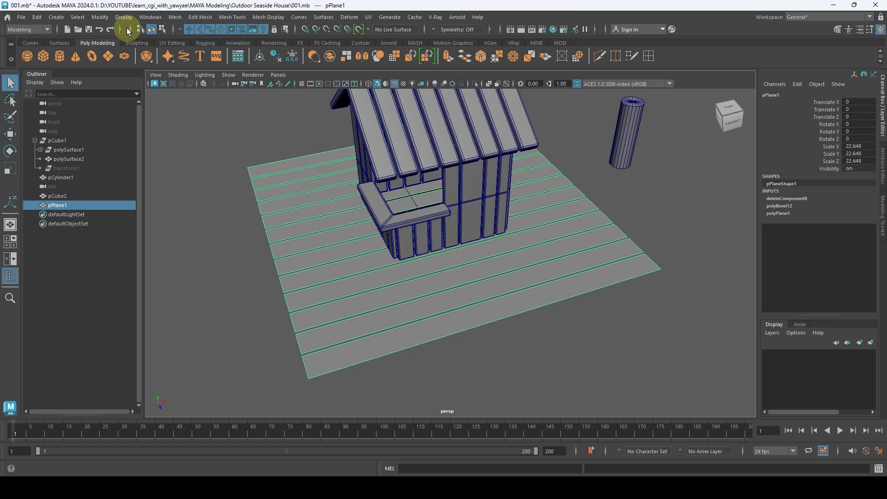
click(536, 43)
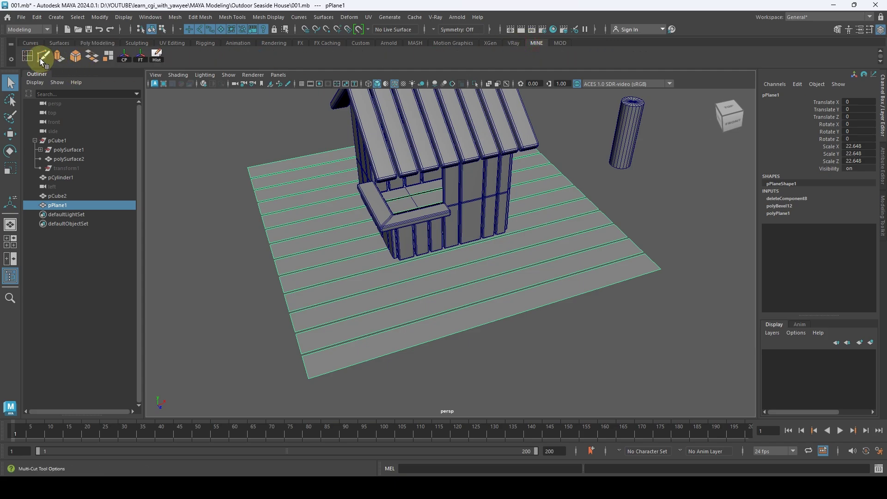
click(27, 56)
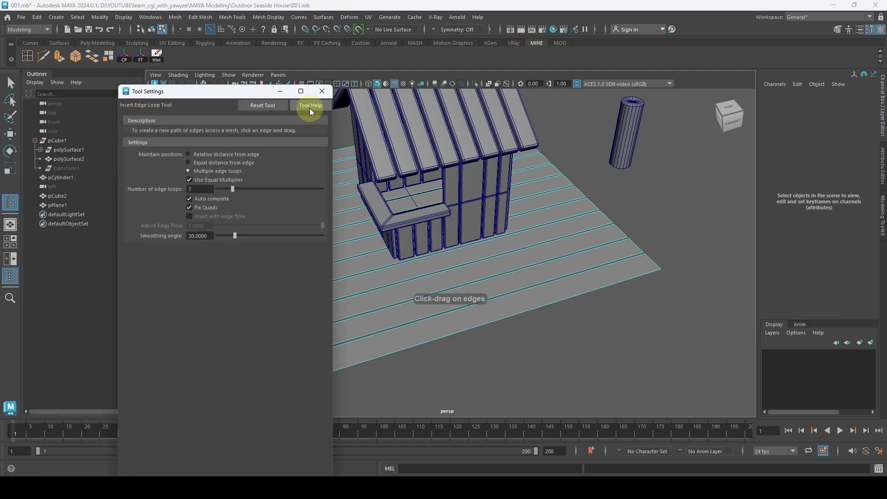
click(280, 91)
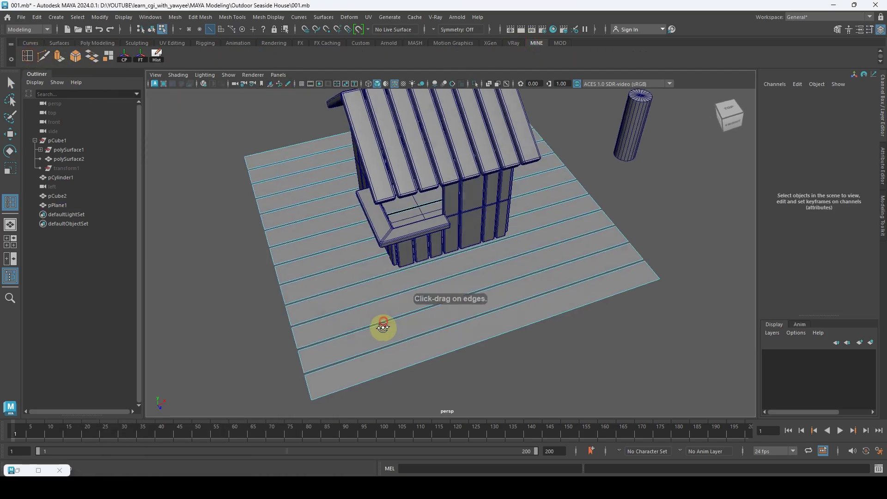
click(387, 352)
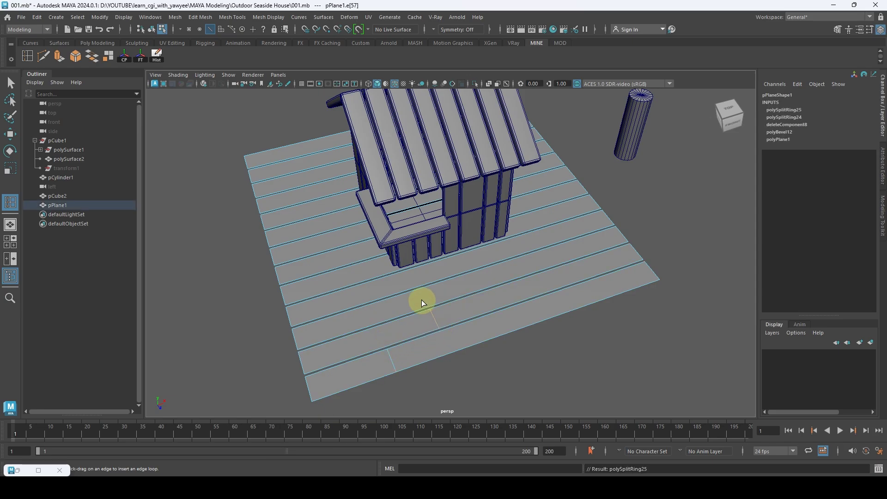
click(353, 297)
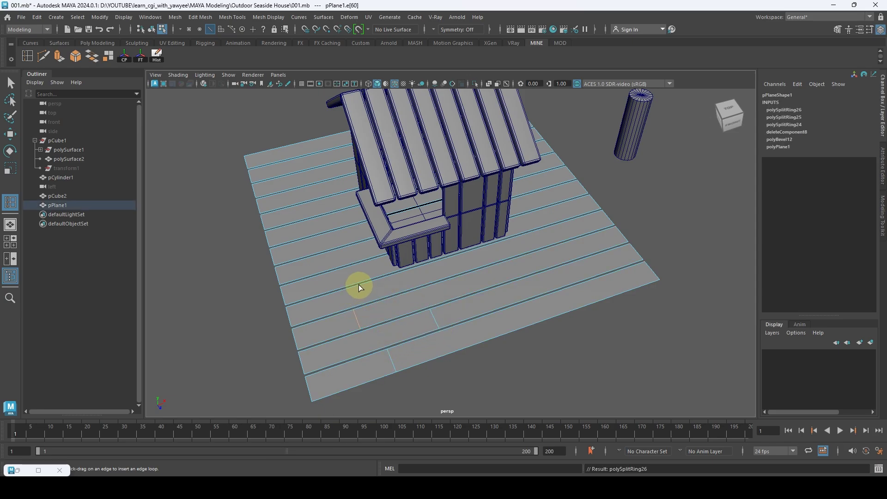
click(375, 281)
click(481, 252)
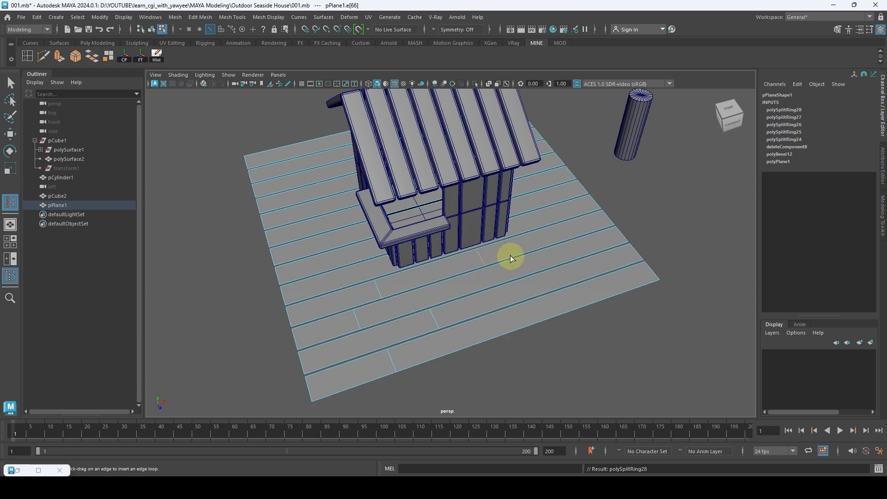
key(F8)
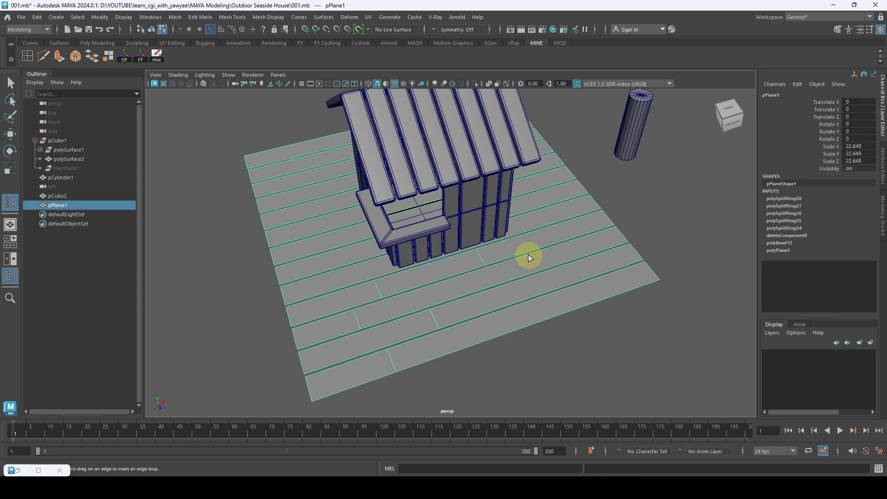
click(529, 255)
click(526, 280)
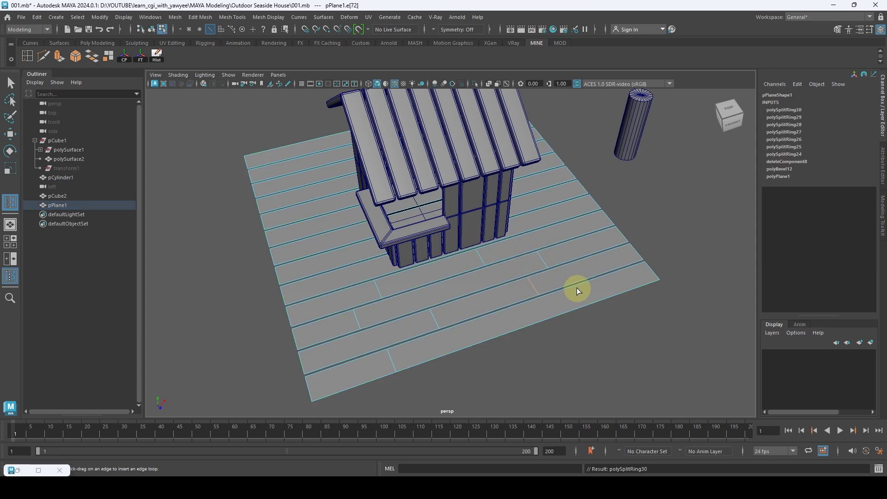
Step: Insert staggered crosswise edge loops in the floor planks in front of the house and along the gable side with the window counter
click(576, 288)
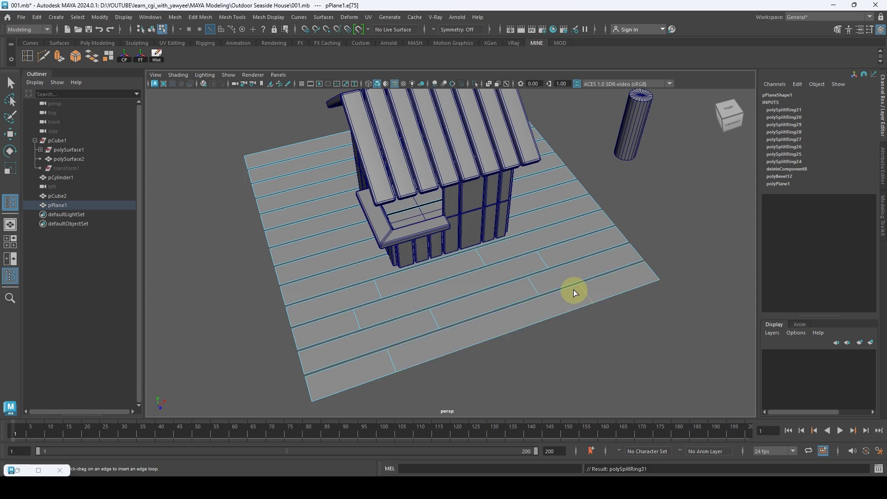
click(508, 310)
alt+drag(444, 263, 366, 287)
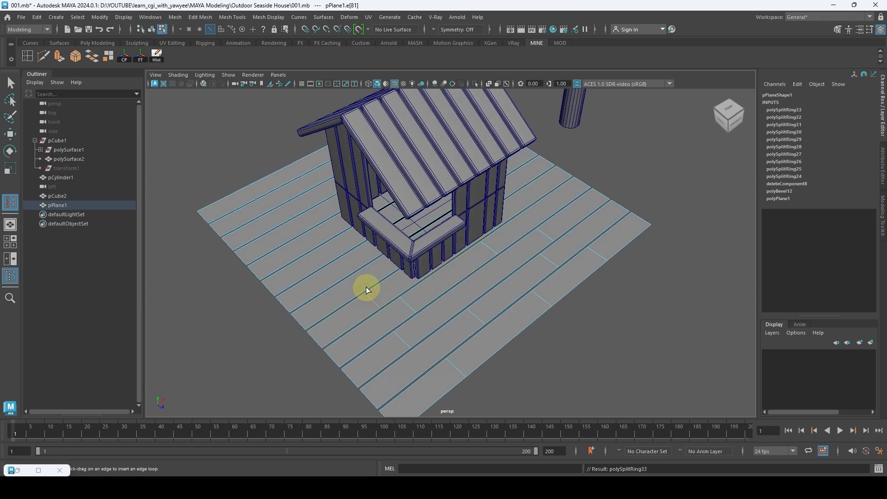
click(372, 262)
click(335, 261)
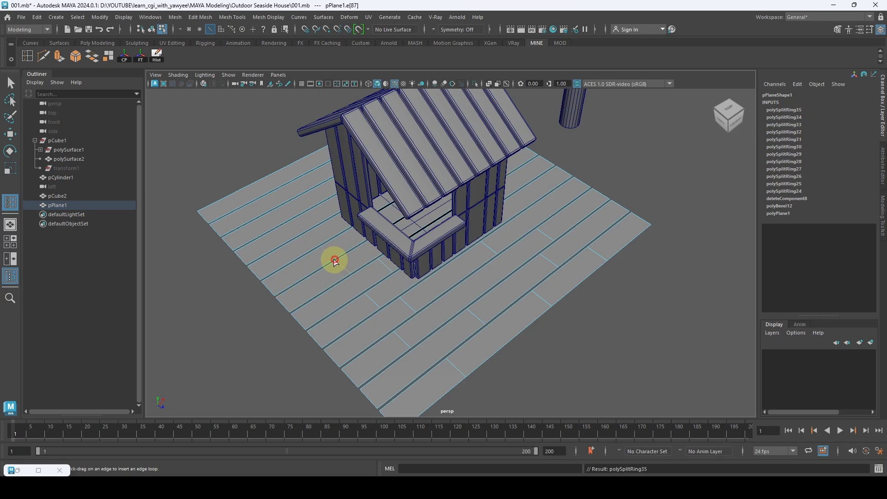
click(334, 225)
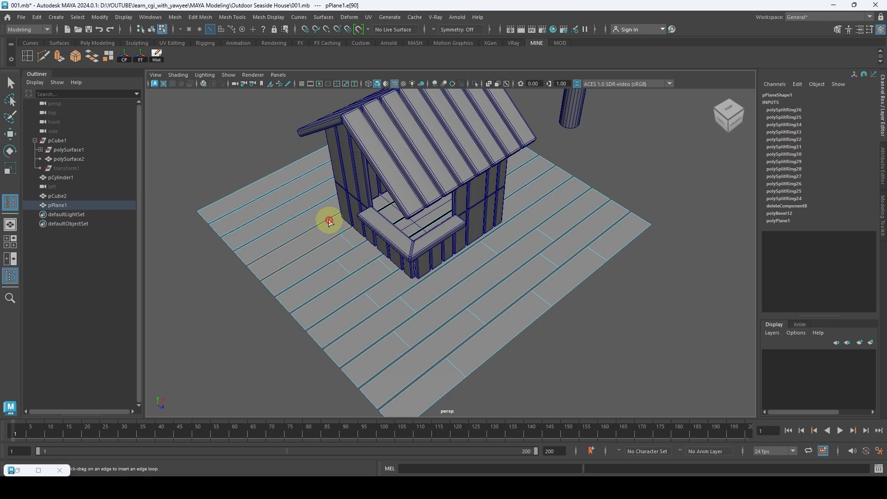
click(313, 234)
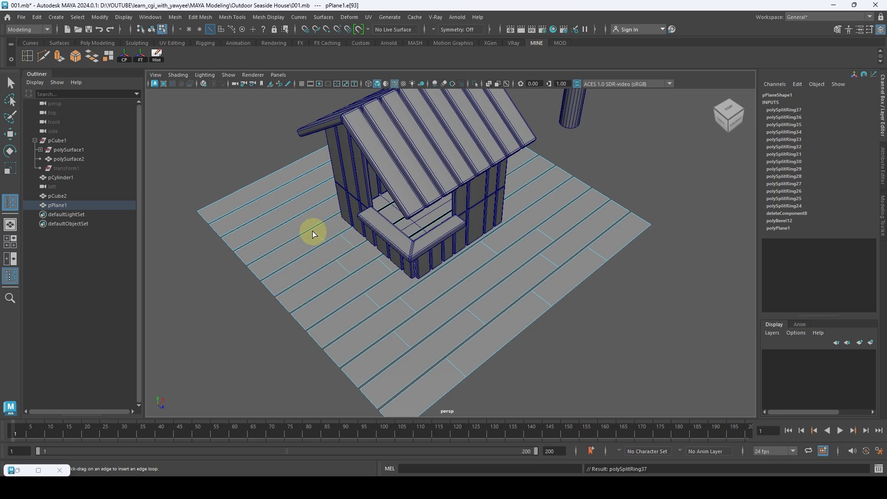
click(316, 204)
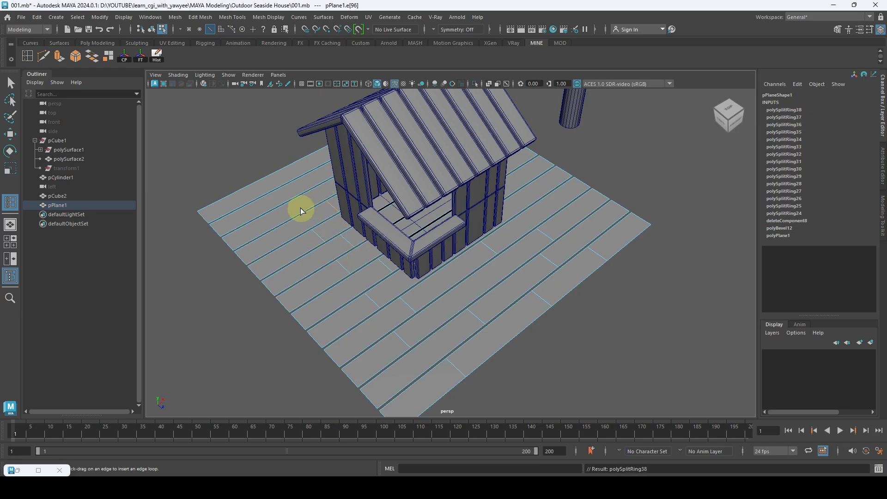
click(269, 213)
drag(272, 192, 287, 184)
Step: Insert staggered crosswise edge loops in the floor planks beside the closed gable wall of the house
alt+drag(287, 184, 531, 262)
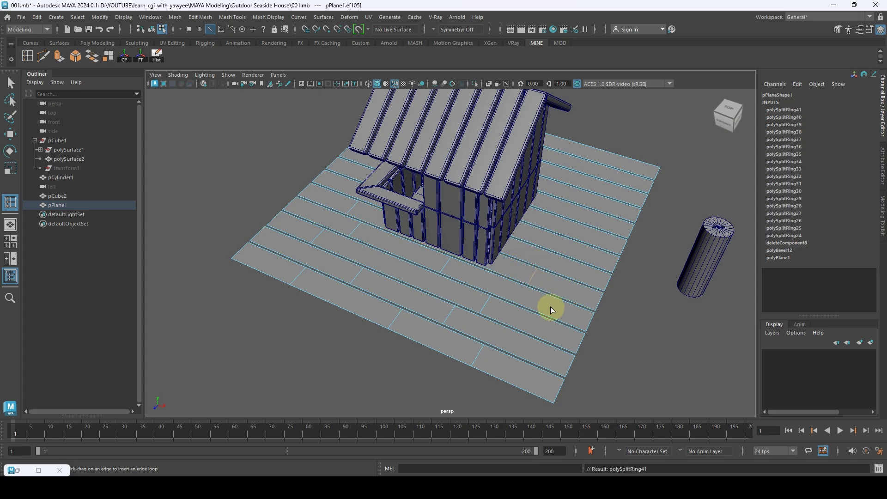
click(569, 254)
click(546, 218)
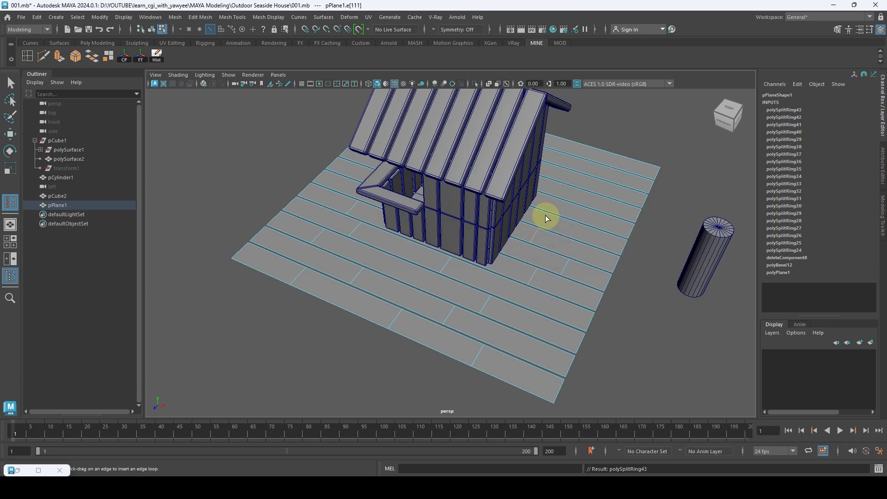
drag(555, 215, 518, 231)
Step: Insert staggered crosswise edge loops in the outer floor planks along the far long side of the house
alt+middle_drag(518, 231, 463, 207)
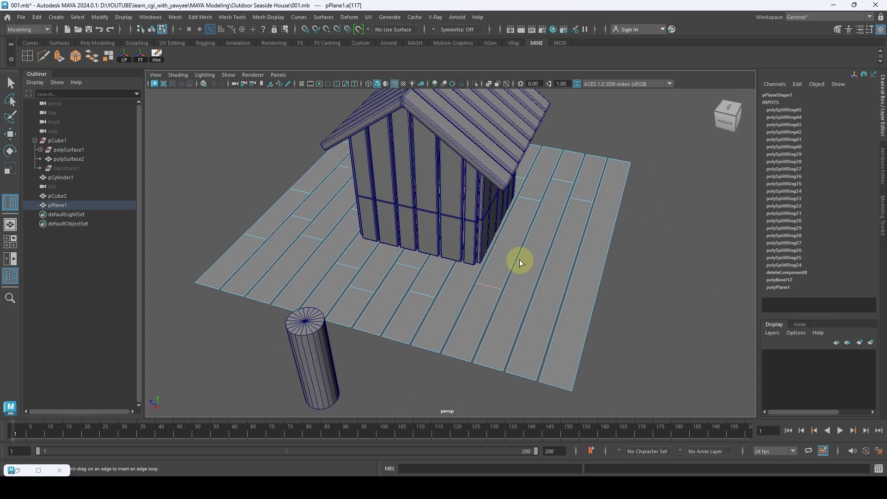
drag(489, 317, 492, 326)
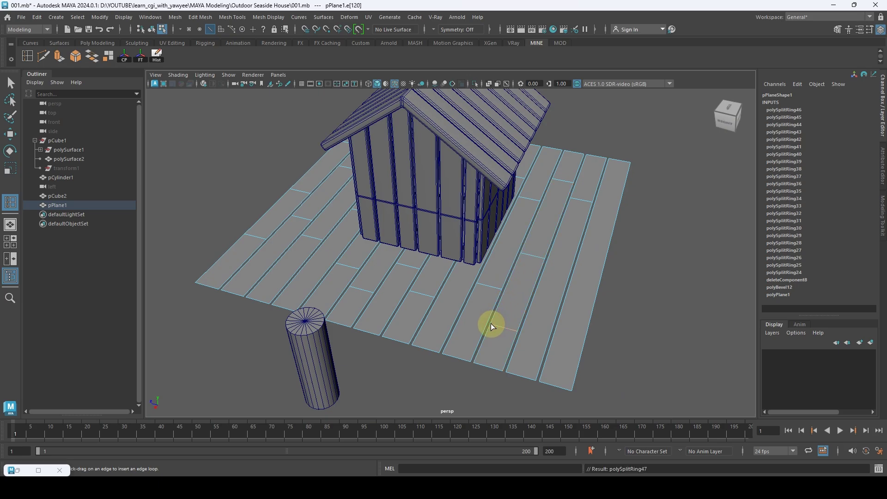
drag(530, 303, 535, 303)
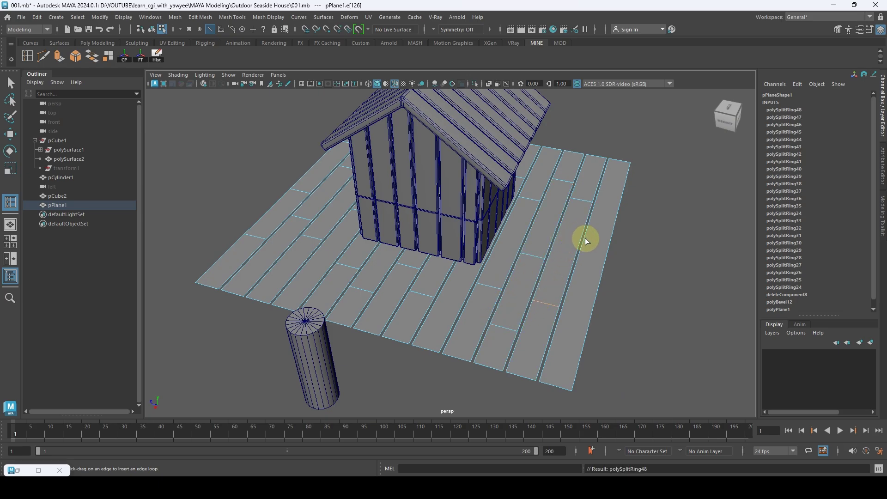
drag(586, 241, 598, 217)
drag(581, 264, 575, 272)
drag(559, 327, 565, 323)
Step: Leave the edge loop tool, return the plank floor to object mode and hide all unselected objects
scroll(352, 293, down, 3)
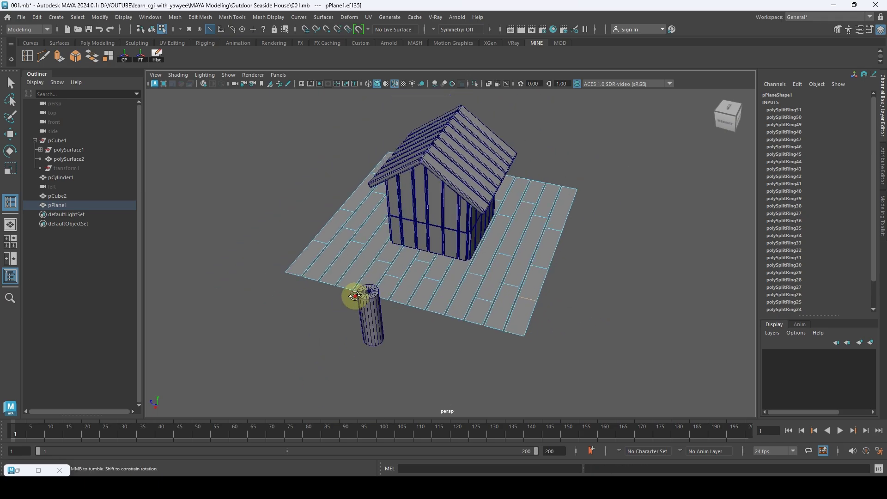
alt+drag(352, 293, 469, 283)
key(q)
right_drag(469, 283, 552, 190)
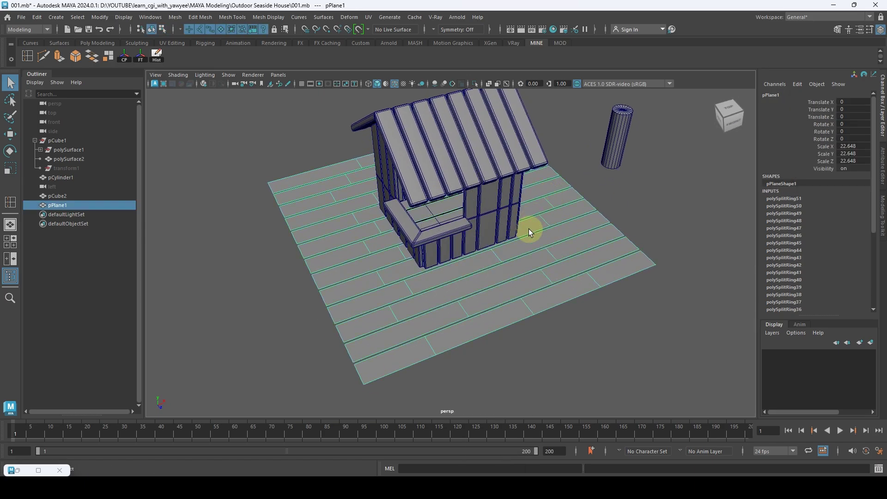
key(alt+h)
alt+drag(451, 214, 451, 229)
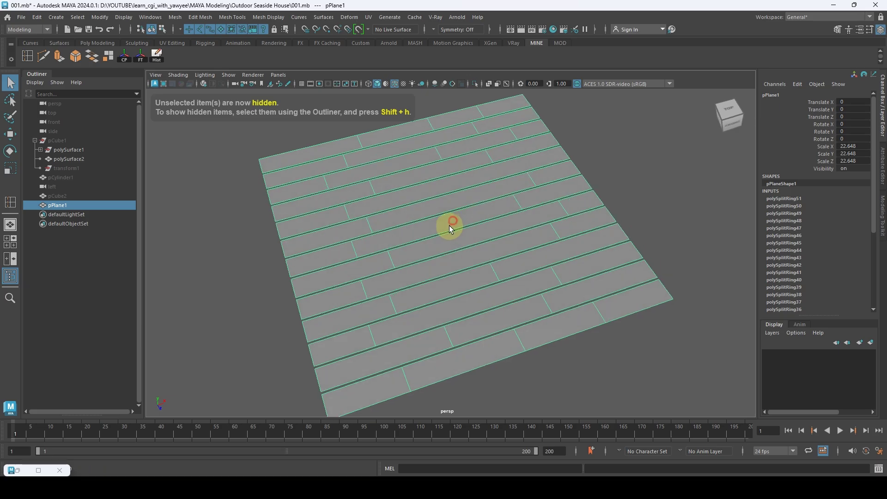
Step: Insert crosswise edge loops in the central planks of the floor plane where the house stood
shift+right_drag(473, 228, 476, 239)
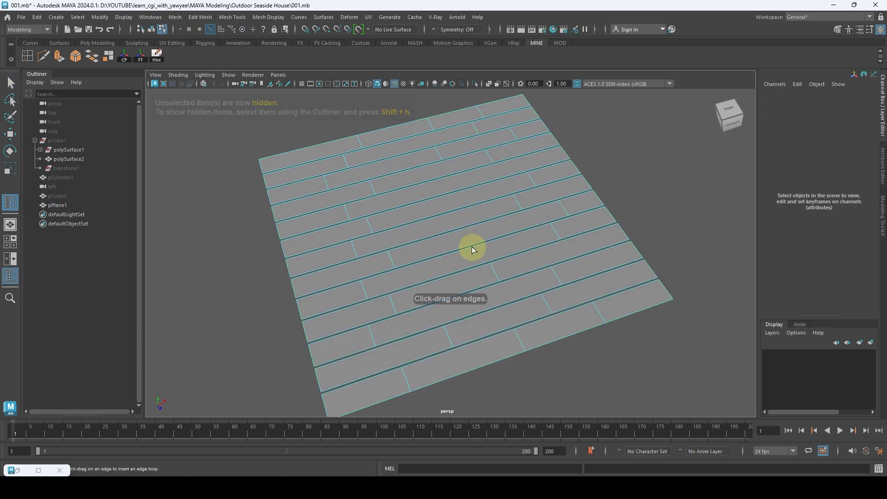
click(471, 250)
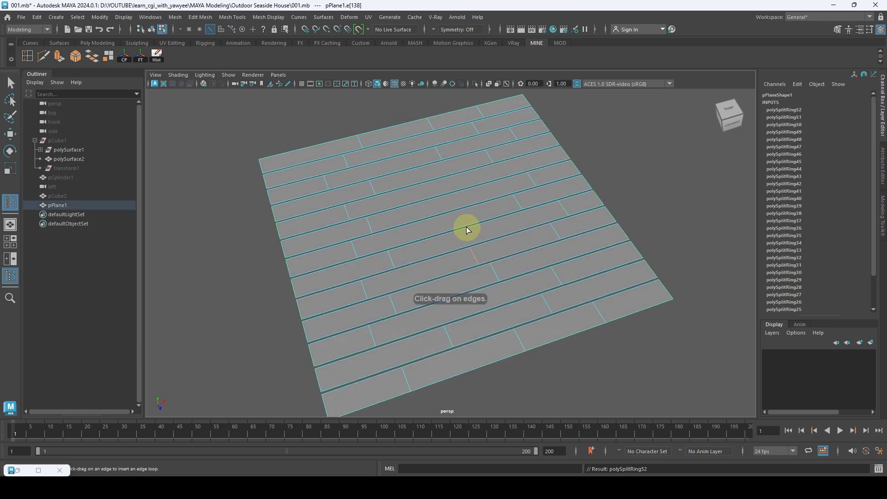
click(469, 228)
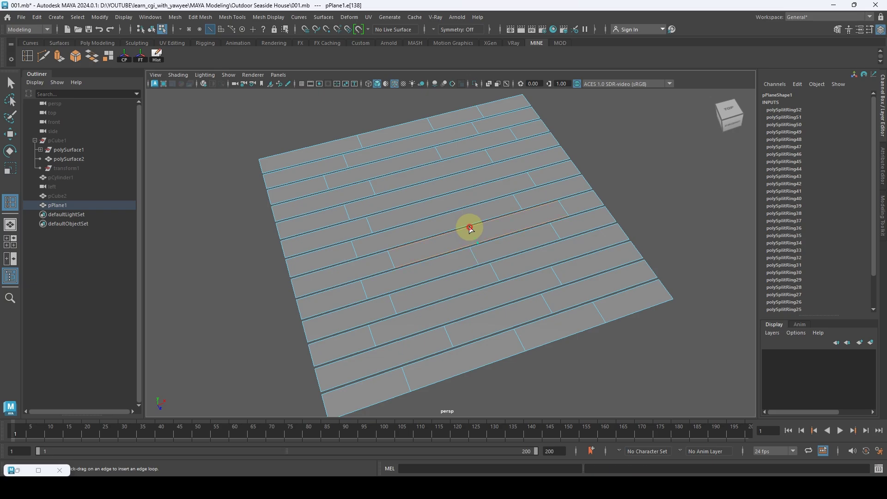
click(437, 216)
click(442, 195)
click(448, 178)
key(q)
click(240, 18)
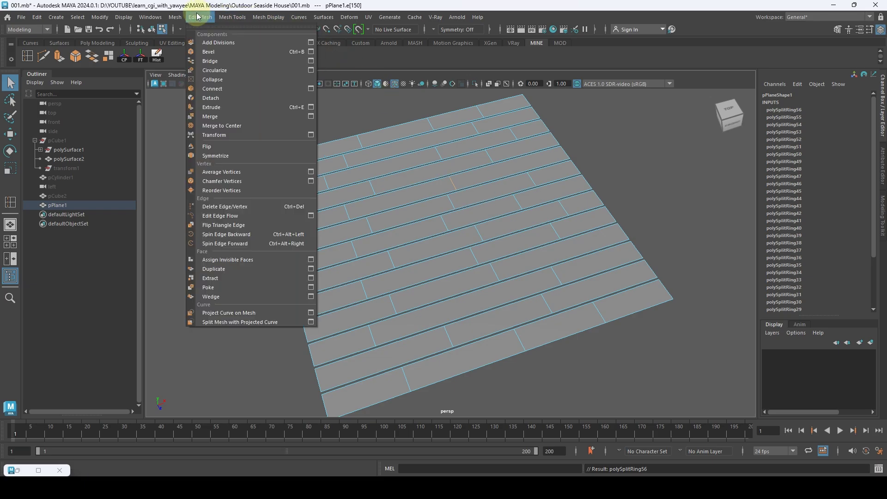
click(600, 181)
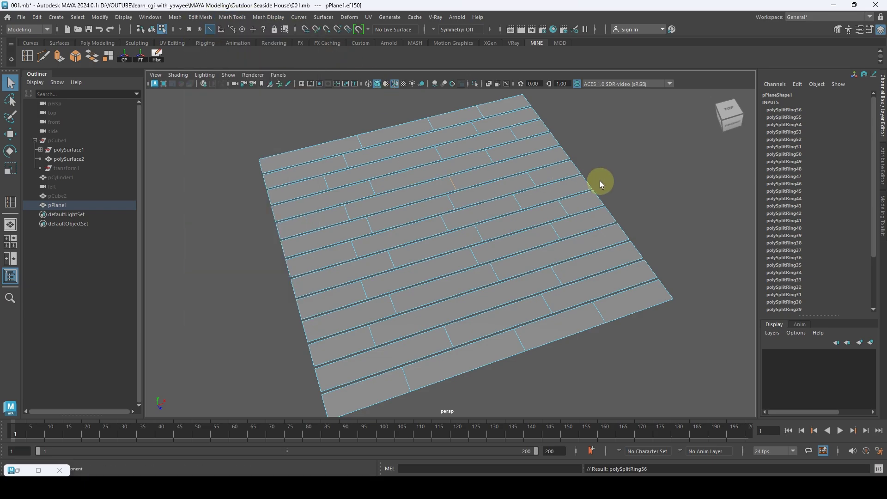
Step: Select the crosswise edges of the rearmost plank row and switch to the top view
alt+drag(600, 181, 542, 196)
click(364, 152)
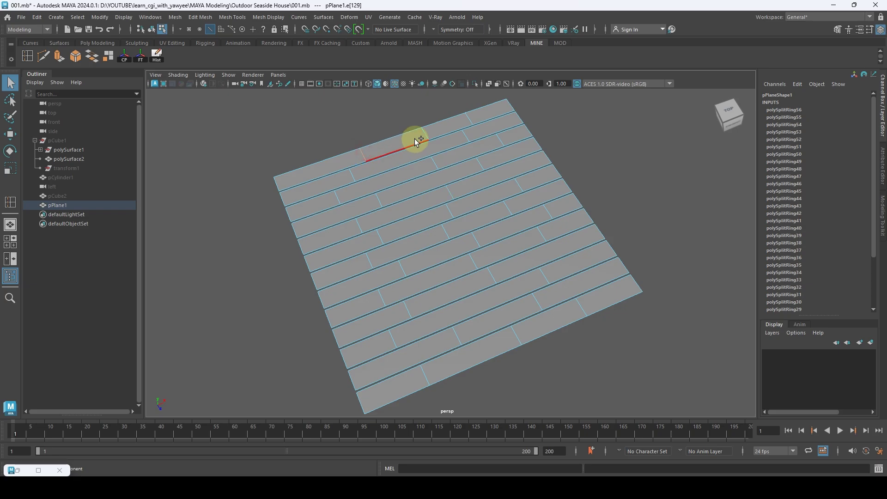
key(space)
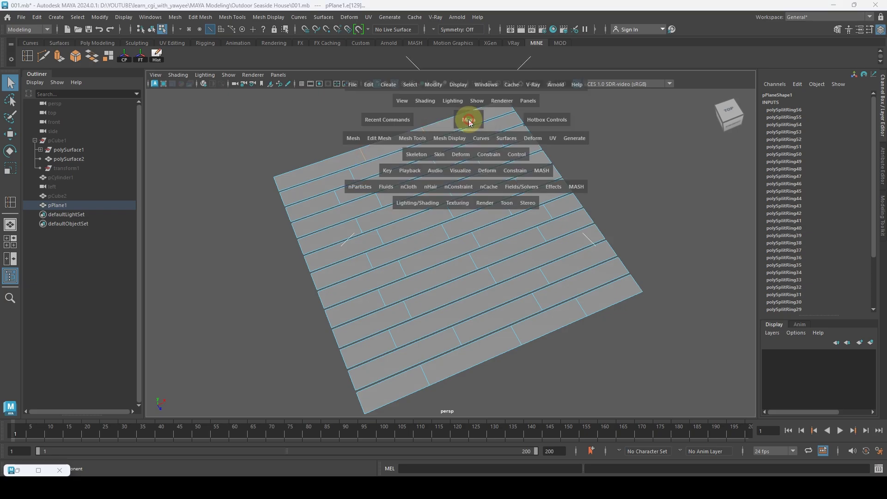
drag(469, 119, 444, 100)
scroll(568, 185, down, 1)
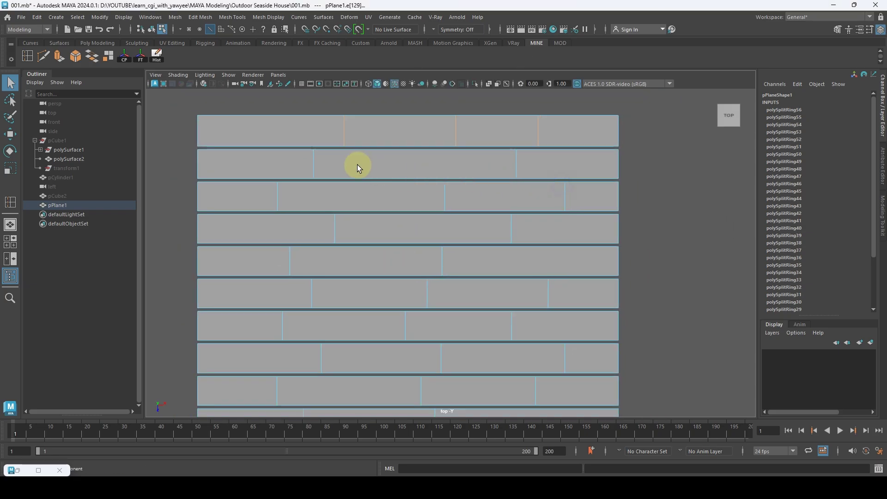
Step: Add the crosswise edges of the second through eighth plank rows to the selection
shift+drag(280, 162, 536, 159)
shift+drag(567, 191, 268, 194)
shift+drag(310, 231, 283, 259)
shift+drag(283, 290, 569, 300)
alt+middle_drag(513, 313, 553, 259)
shift+drag(575, 268, 280, 270)
alt+middle_drag(430, 259, 422, 196)
shift+drag(330, 240, 605, 252)
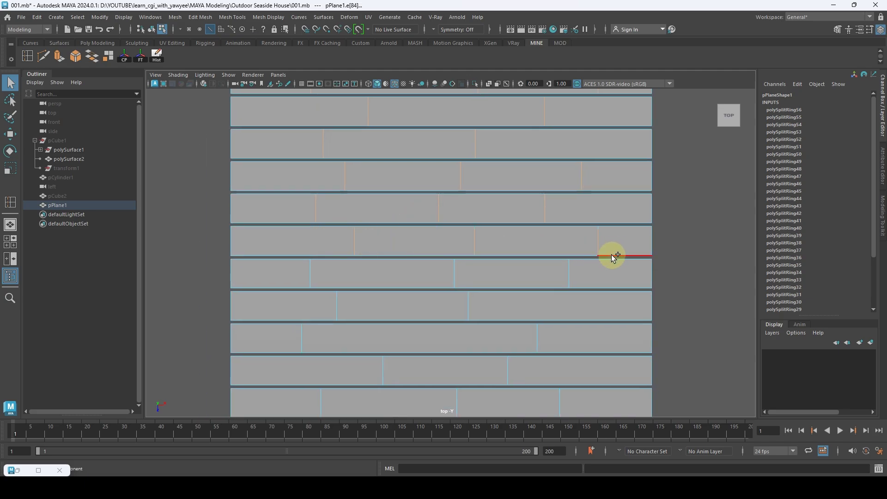
Step: Add the crosswise edges of the remaining plank rows to the selection and return to the perspective view
shift+drag(517, 273, 550, 308)
shift+drag(556, 339, 285, 335)
alt+middle_drag(285, 334, 555, 252)
shift+drag(553, 251, 321, 246)
shift+drag(298, 274, 561, 283)
key(space)
drag(543, 243, 542, 192)
alt+drag(453, 279, 444, 205)
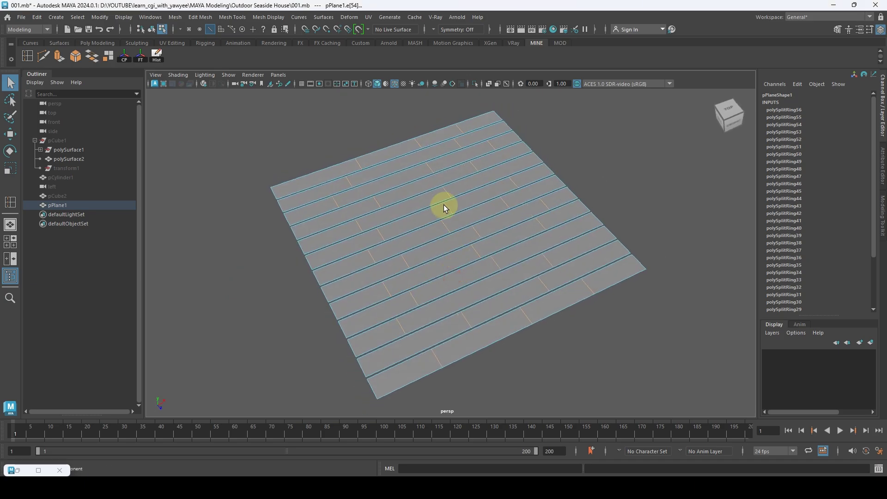
Step: Bevel the selected crosswise plank edges with a fraction of 0.1
click(206, 21)
click(209, 44)
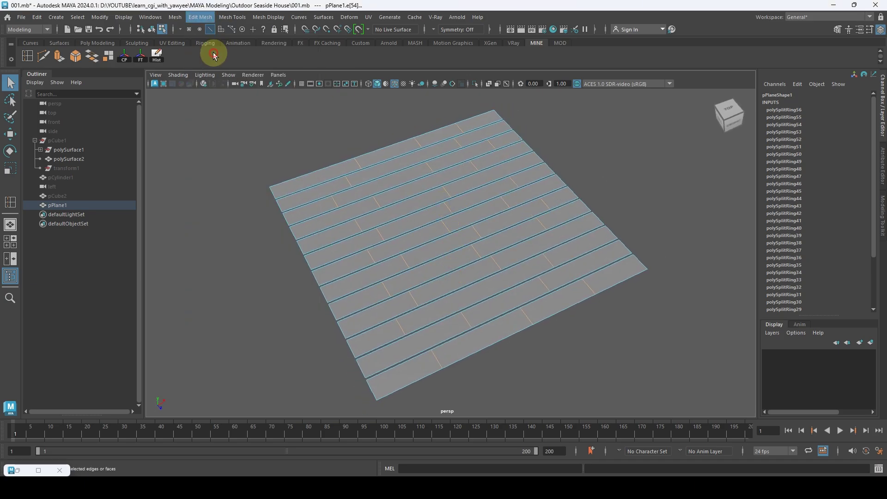
click(716, 196)
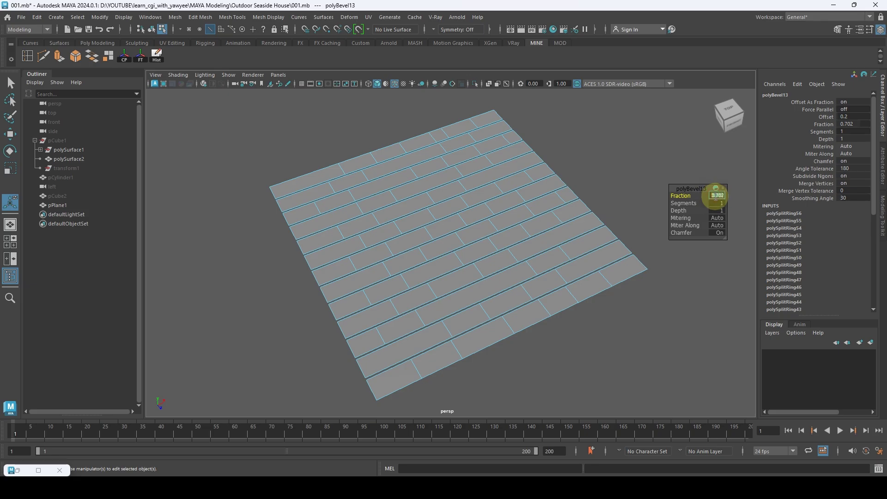
text(0.1)
key(Return)
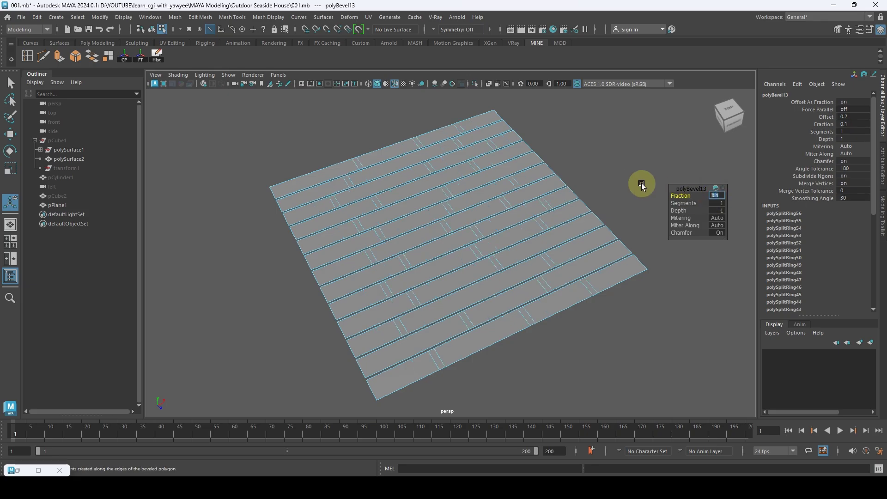
alt+drag(644, 184, 612, 185)
Step: Switch to face selection, select the first plank face of the rearmost row and change to the top view
key(q)
right_drag(391, 155, 345, 159)
click(345, 159)
alt+drag(342, 177, 367, 134)
key(space)
alt+middle_drag(392, 172, 427, 227)
scroll(428, 227, down, 1)
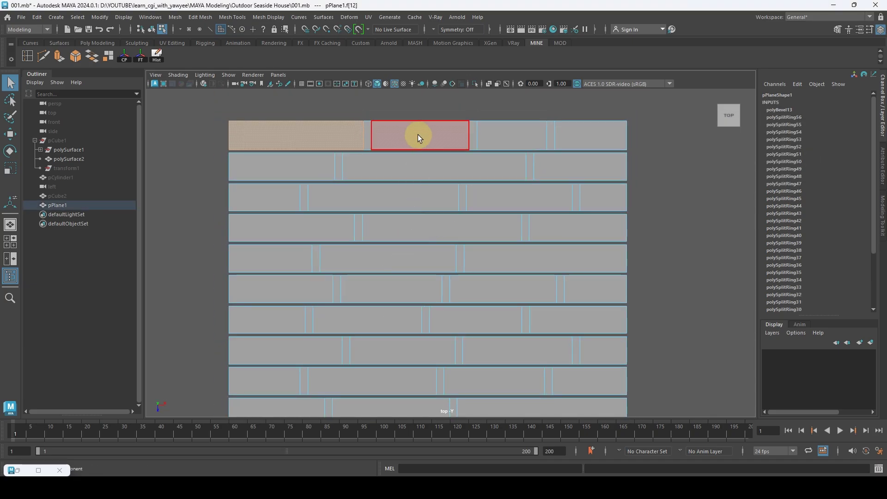
Step: Add the remaining plank faces of the first three rows to the selection, leaving out the narrow gap faces
shift+click(415, 135)
shift+click(491, 134)
shift+click(566, 134)
shift+click(572, 159)
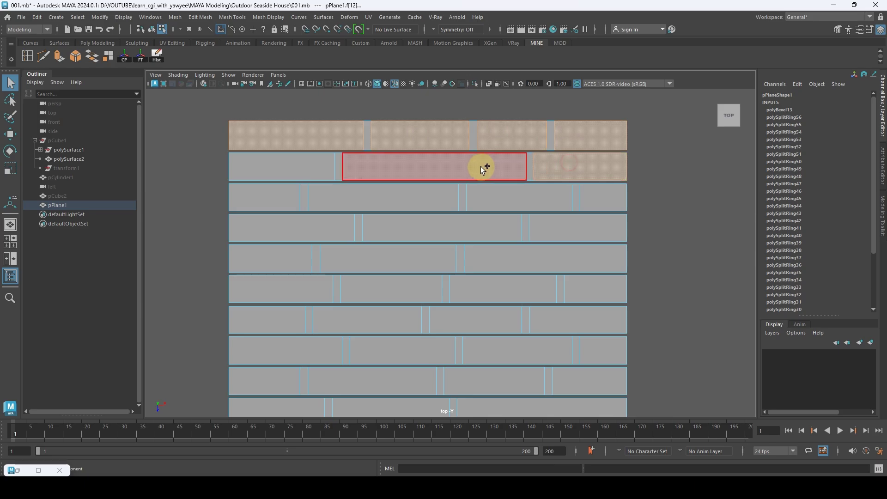
shift+click(481, 164)
shift+click(267, 170)
shift+click(267, 194)
shift+click(368, 195)
shift+click(514, 190)
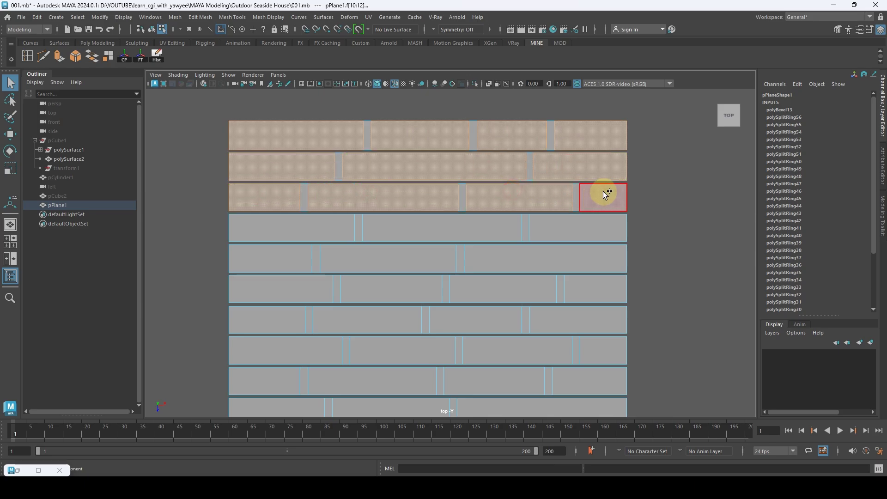
shift+click(604, 192)
Step: Add the plank faces of the fourth, fifth and sixth rows to the selection, leaving out the narrow gap faces
shift+click(598, 228)
shift+click(373, 228)
shift+click(289, 228)
shift+click(285, 252)
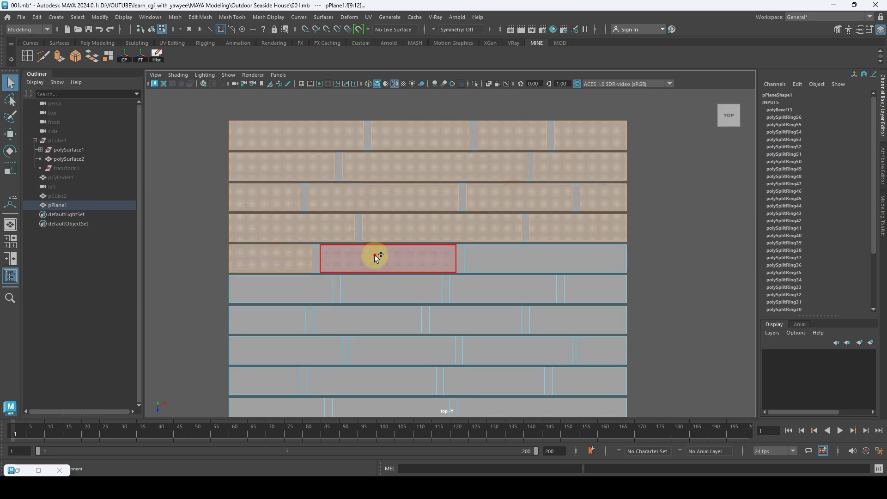
shift+click(376, 258)
shift+click(519, 257)
shift+click(578, 284)
shift+click(421, 287)
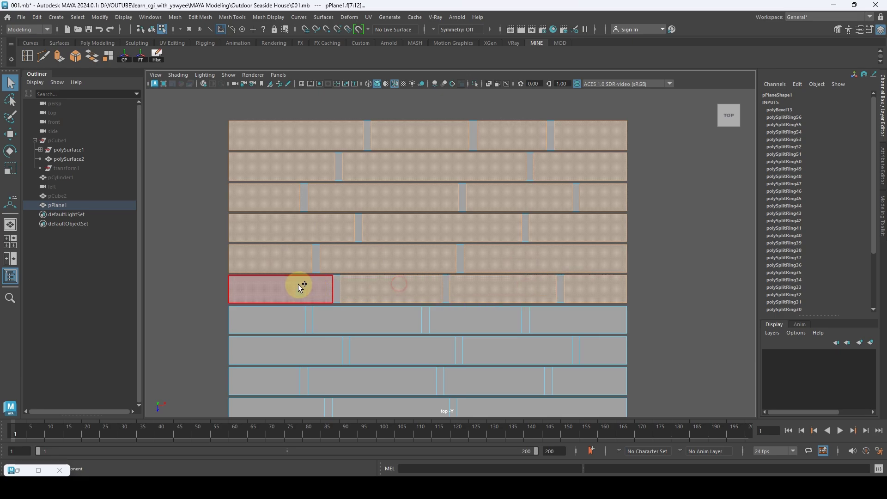
shift+click(296, 286)
Step: Add the plank faces of the seventh and eighth rows to the selection, leaving out the narrow gap faces
shift+click(263, 317)
shift+click(370, 319)
shift+click(476, 319)
shift+click(597, 314)
alt+middle_drag(597, 314, 612, 212)
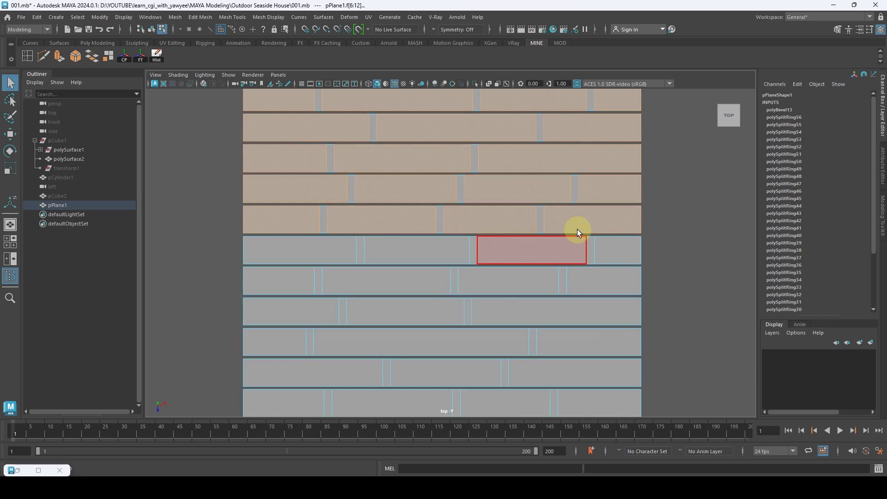
shift+click(612, 248)
shift+click(529, 248)
shift+click(416, 249)
shift+click(271, 246)
Step: Add the plank faces of the ninth and tenth rows to the selection, leaving out the narrow gap faces
shift+click(267, 274)
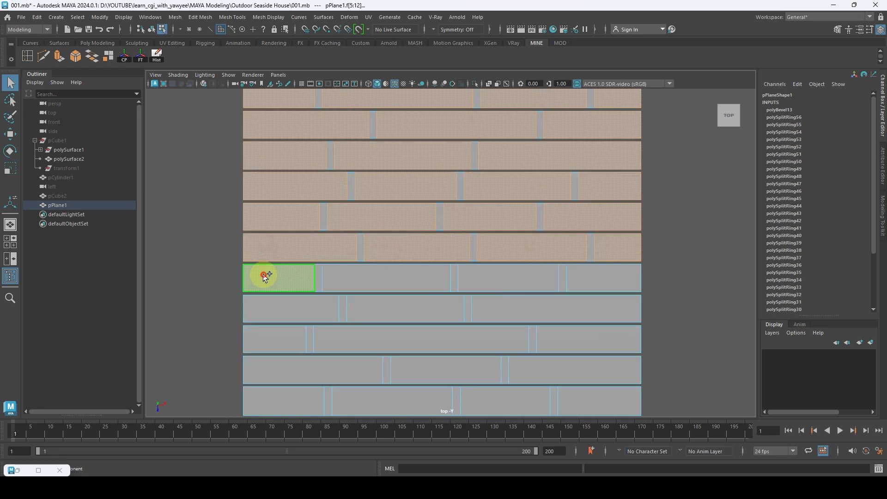
shift+click(342, 275)
shift+click(540, 276)
shift+click(591, 279)
shift+click(513, 307)
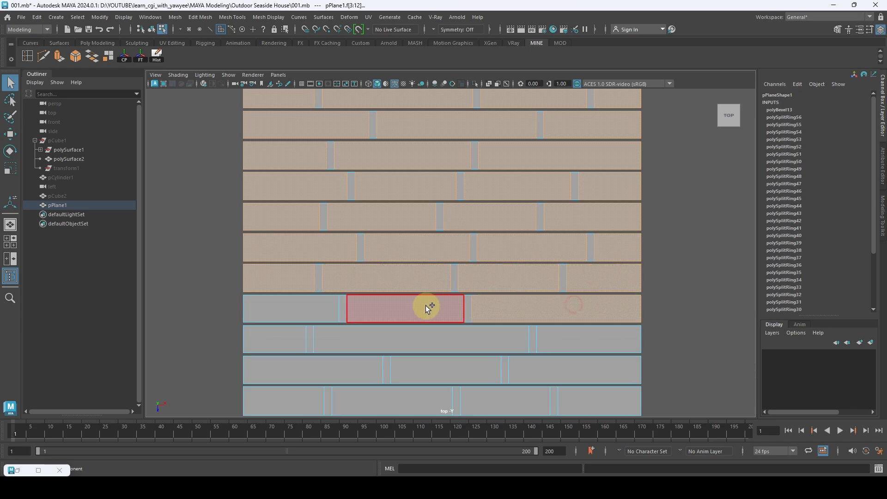
shift+click(424, 307)
shift+click(312, 304)
Step: Add the plank faces of the eleventh and twelfth rows to the selection, leaving out the narrow gap faces
shift+click(291, 337)
shift+click(381, 330)
shift+click(580, 346)
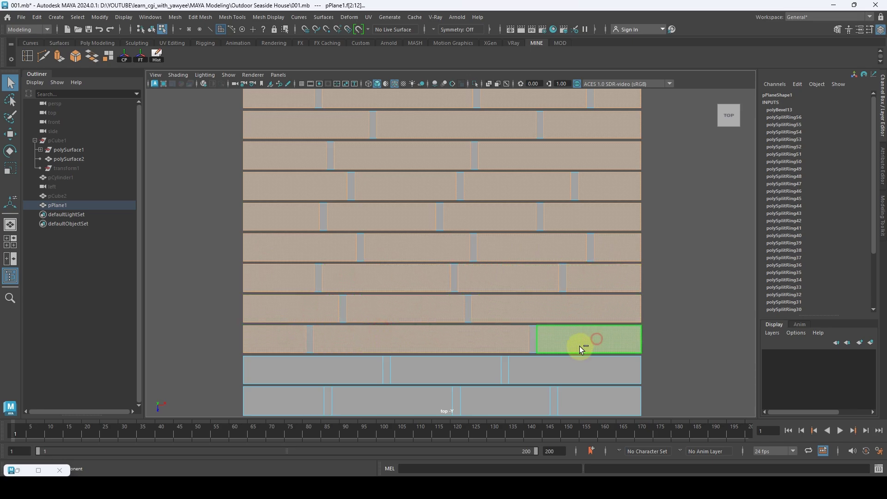
alt+middle_drag(580, 346, 567, 220)
shift+click(556, 236)
shift+click(473, 240)
shift+click(298, 241)
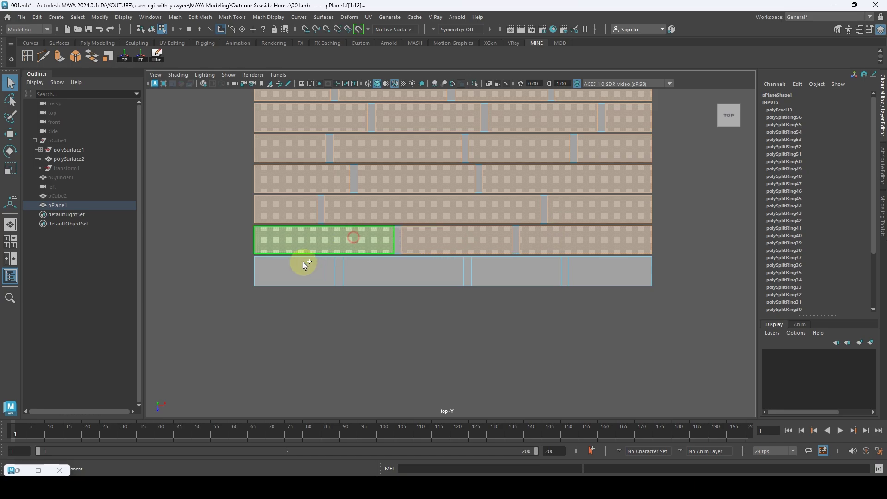
Step: Add the plank faces of the thirteenth, frontmost row to the selection, leaving out the narrow gap faces
shift+click(300, 272)
shift+click(407, 273)
shift+click(495, 271)
shift+click(647, 273)
shift+click(657, 273)
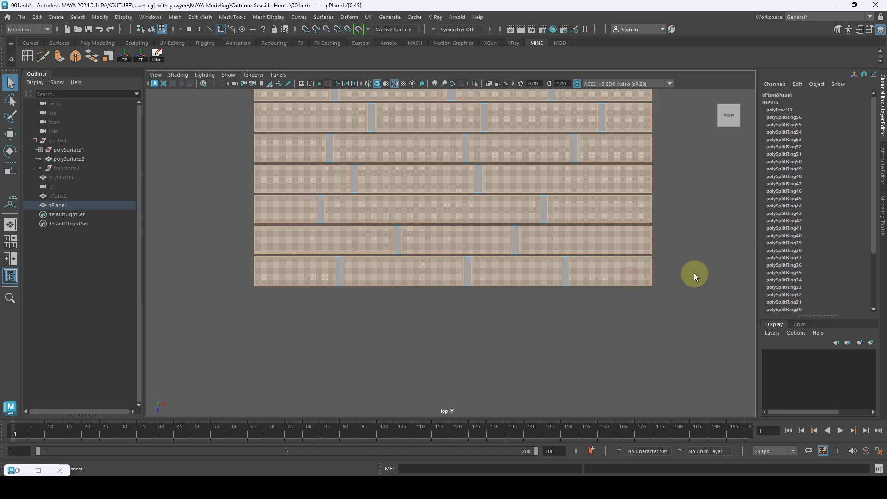
Step: Invert the face selection and delete the narrow gap faces, leaving only the separate planks
scroll(481, 258, down, 6)
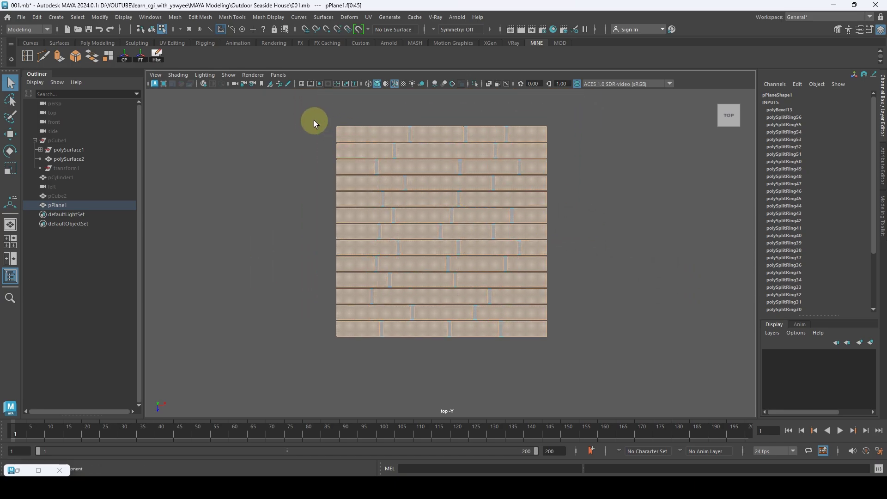
click(637, 289)
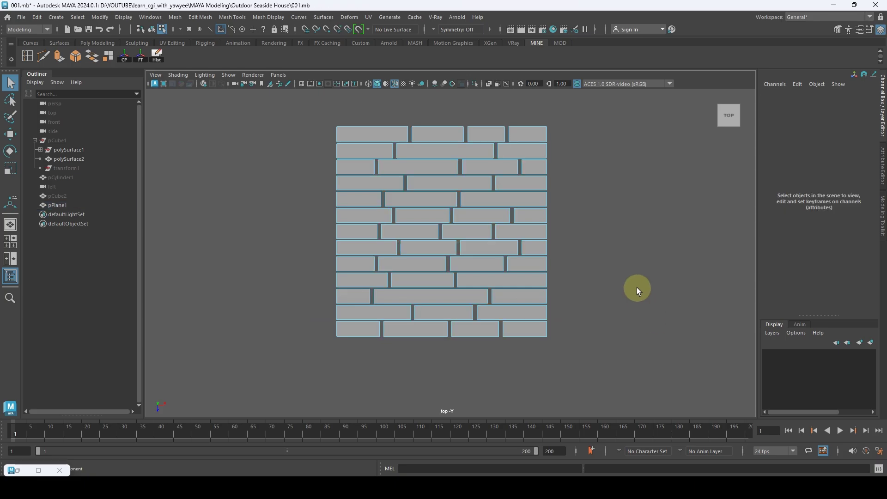
alt+drag(470, 199, 487, 174)
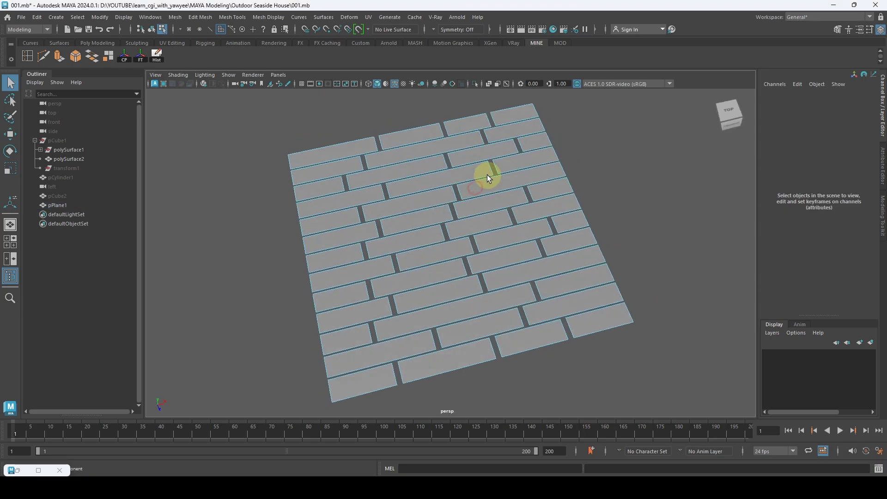
Step: Select the whole plank floor as an object and extrude it with a thickness of 1
click(519, 160)
alt+drag(535, 143, 524, 171)
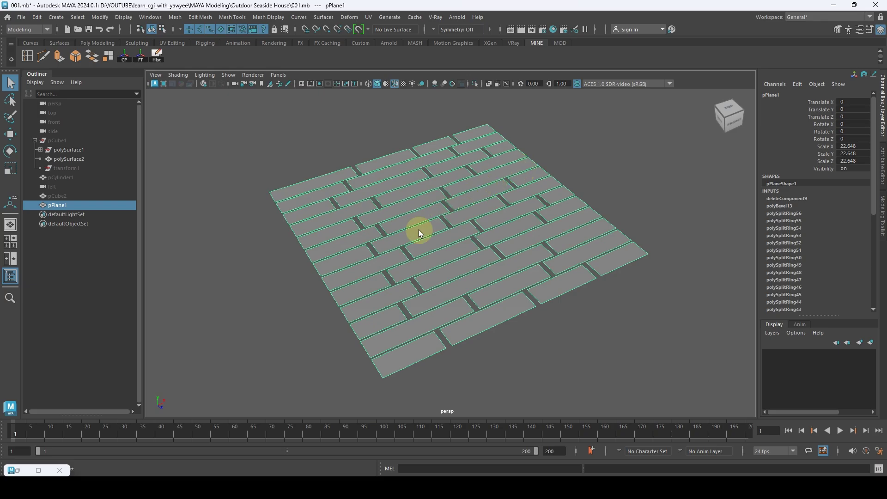
alt+drag(418, 229, 320, 112)
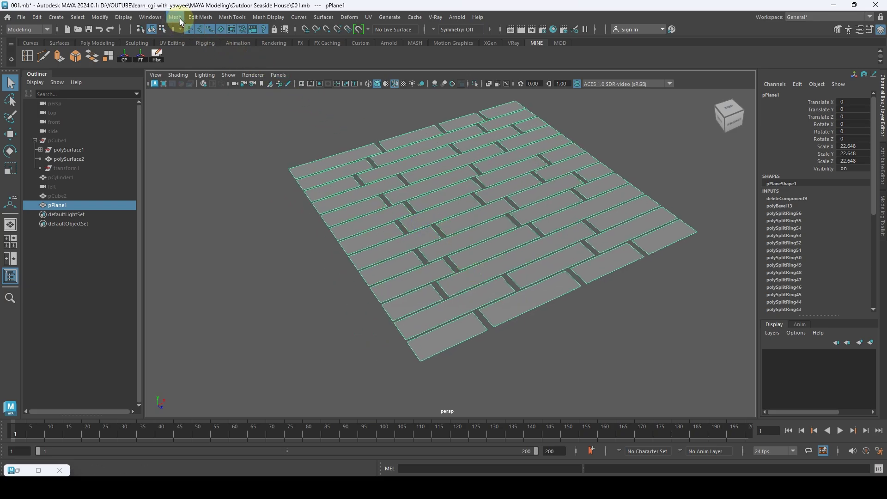
click(197, 17)
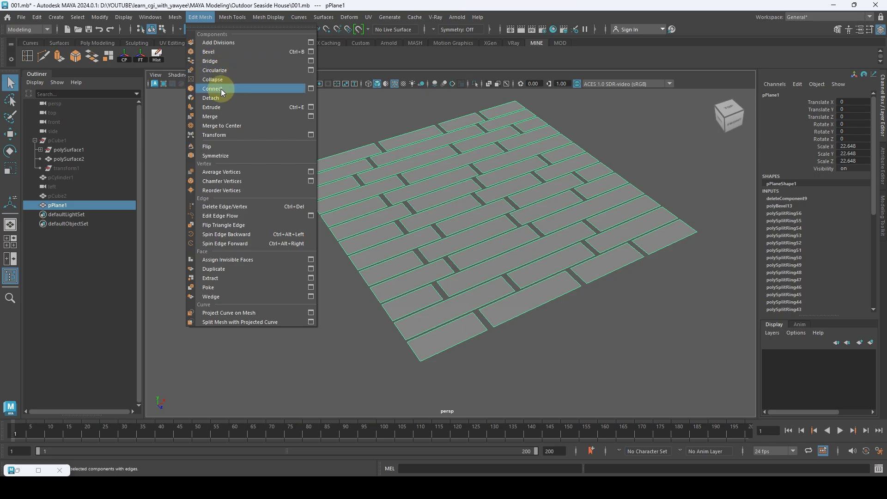
click(221, 107)
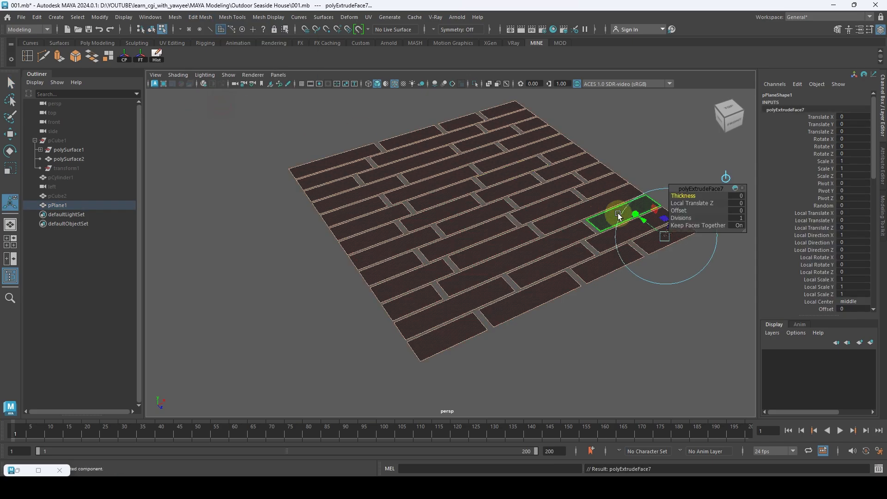
click(737, 196)
text(1)
key(Return)
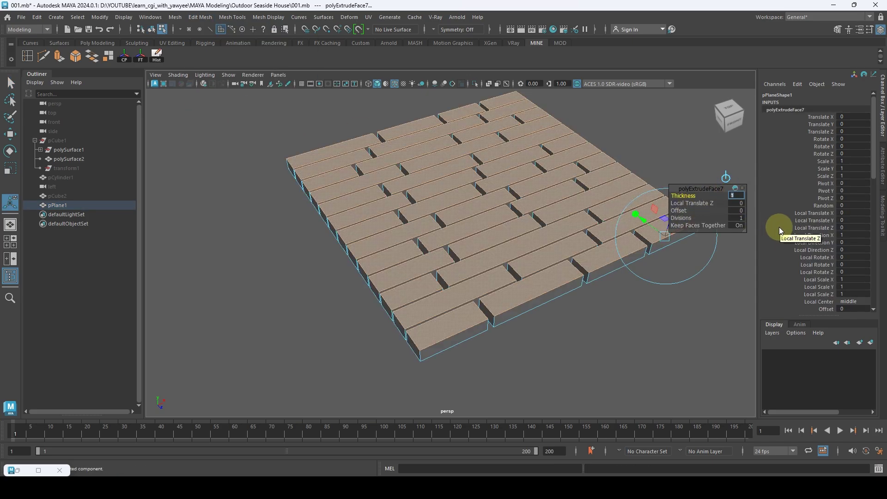
Step: Set the floor extrusion's thickness to 0.5 and leave the extrude manipulator
text(0.5)
key(Return)
alt+drag(516, 163, 489, 179)
key(q)
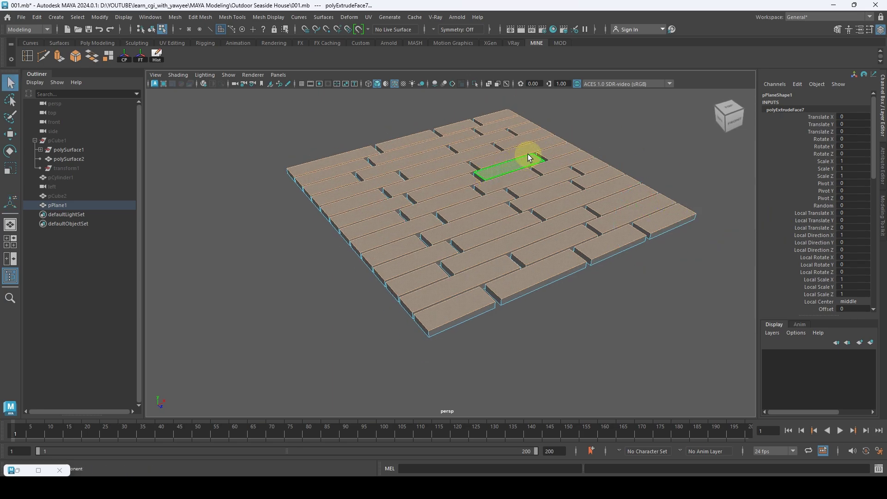
Step: Return to object mode, end the isolated view to show the house again, and select the plank floor
right_drag(545, 162, 581, 151)
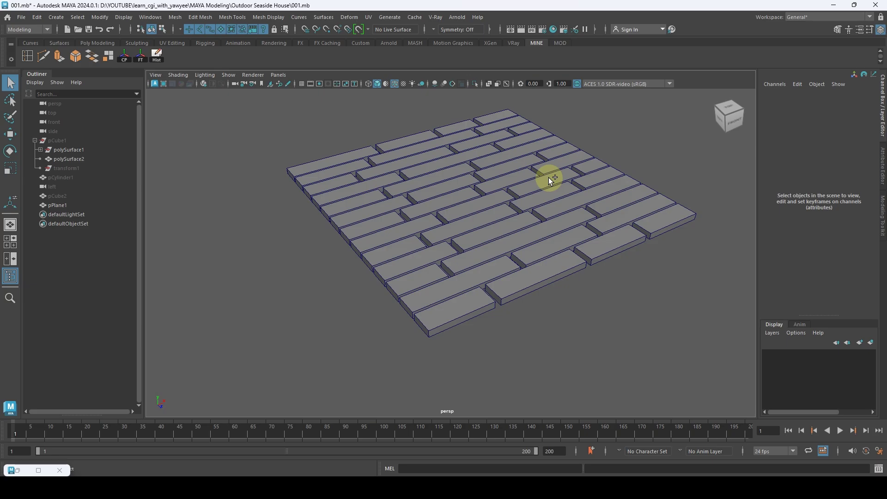
key(ctrl+1)
click(569, 195)
alt+middle_drag(627, 191, 621, 197)
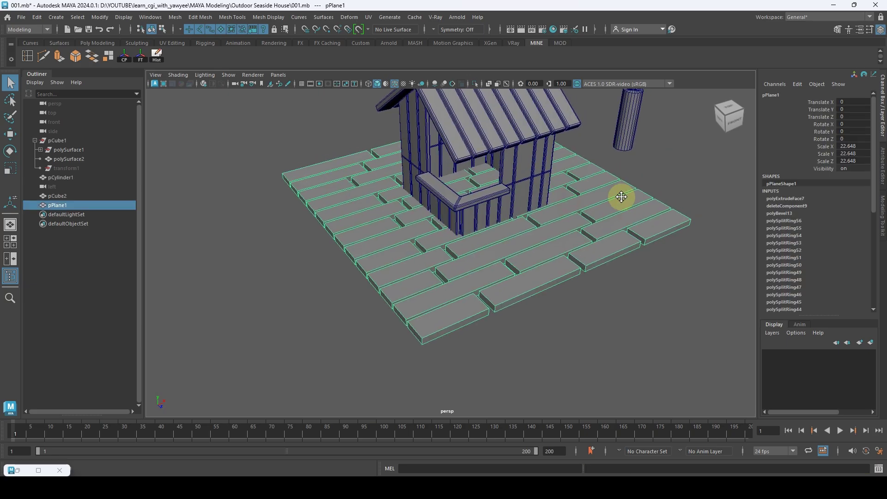
alt+drag(621, 197, 495, 251)
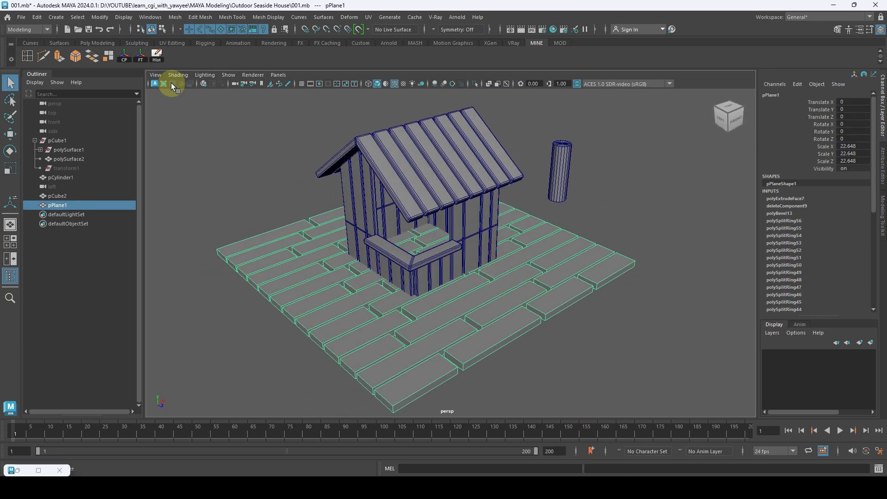
Step: Bevel the edges of the whole plank floor with a fraction of 0.5
click(195, 18)
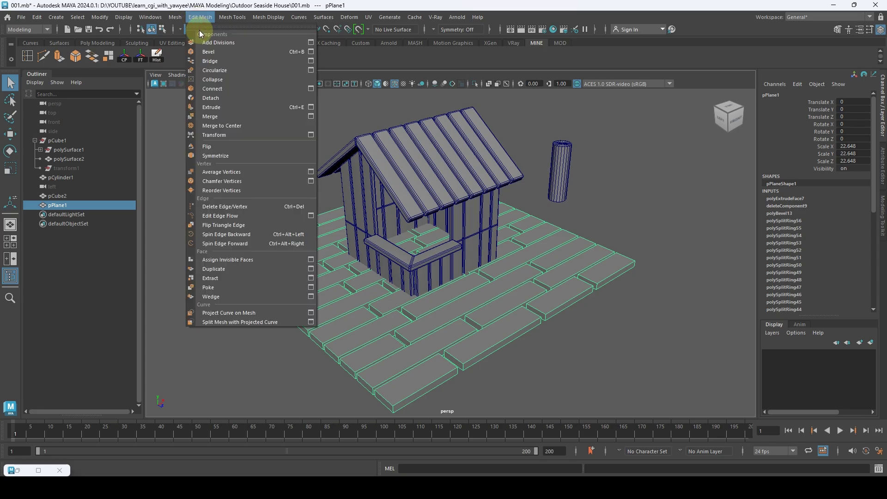
click(209, 52)
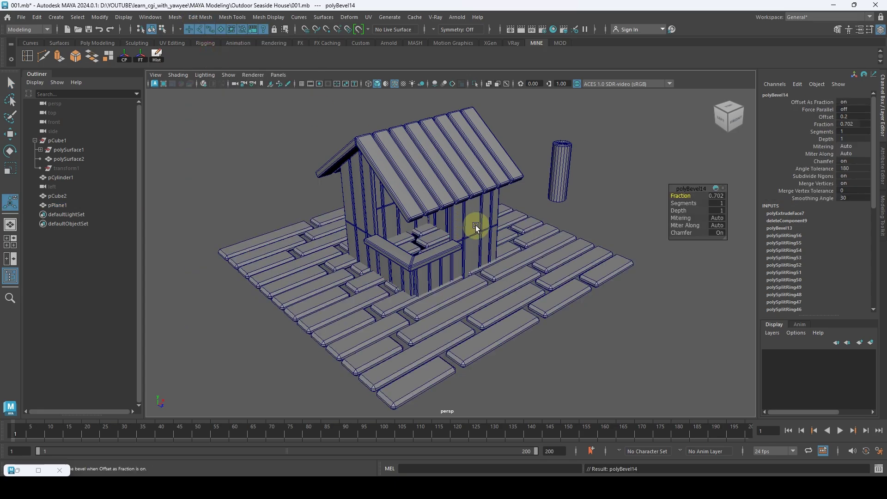
click(716, 196)
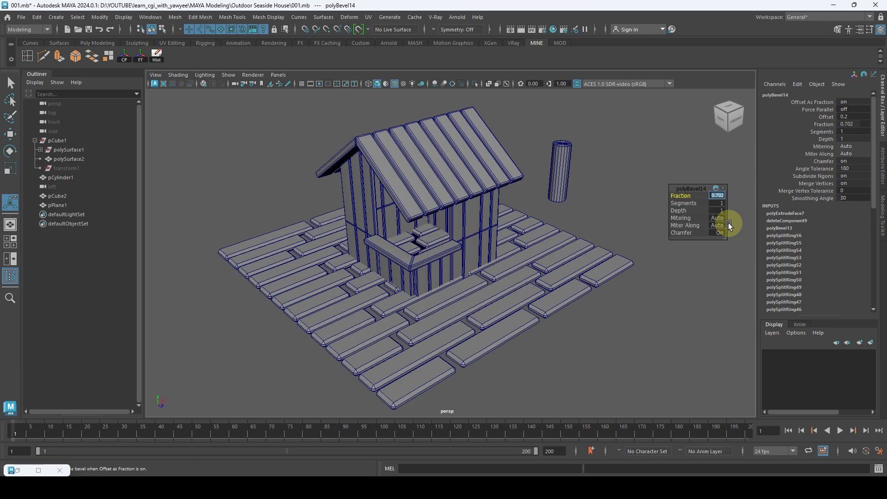
text(0.5)
key(Return)
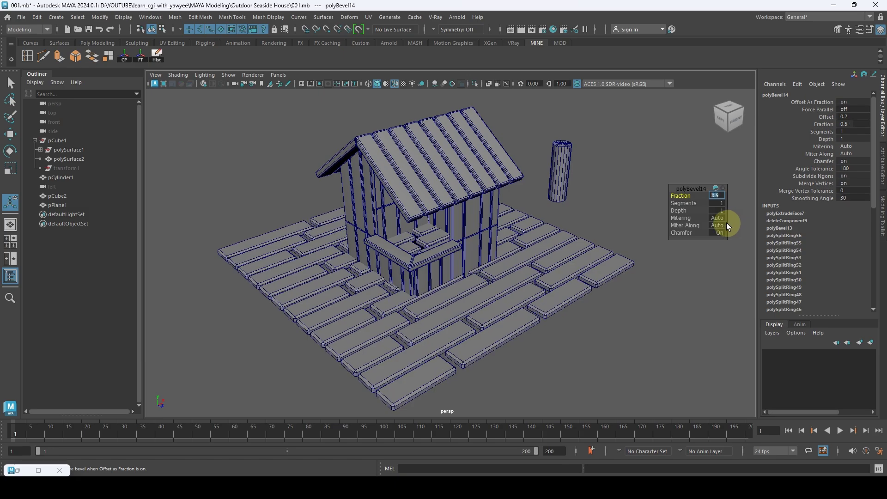
Step: Set the floor bevel's segments to 2 and return to the selection tool
middle_drag(694, 203, 700, 203)
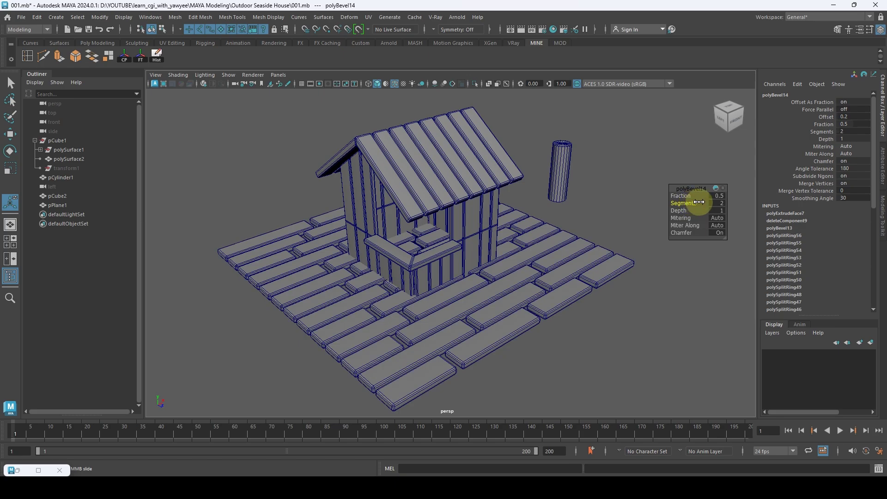
alt+drag(536, 301, 554, 287)
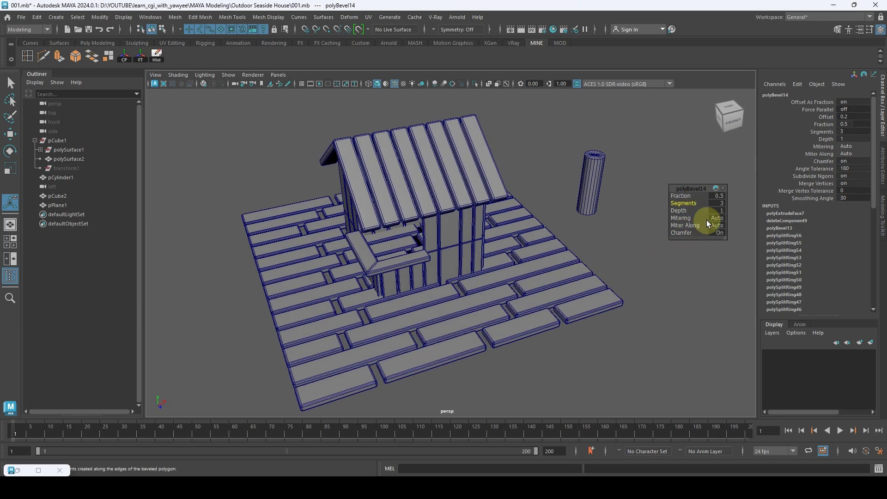
click(717, 203)
text(2)
key(Return)
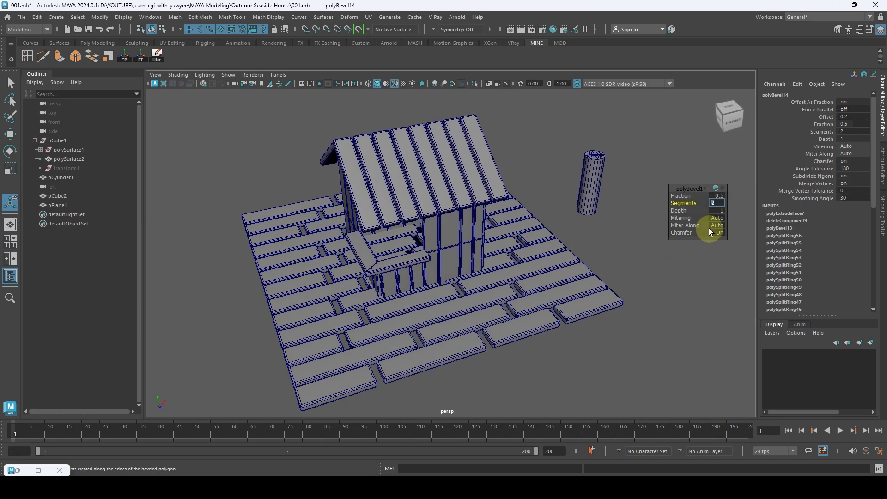
alt+drag(380, 301, 354, 307)
key(q)
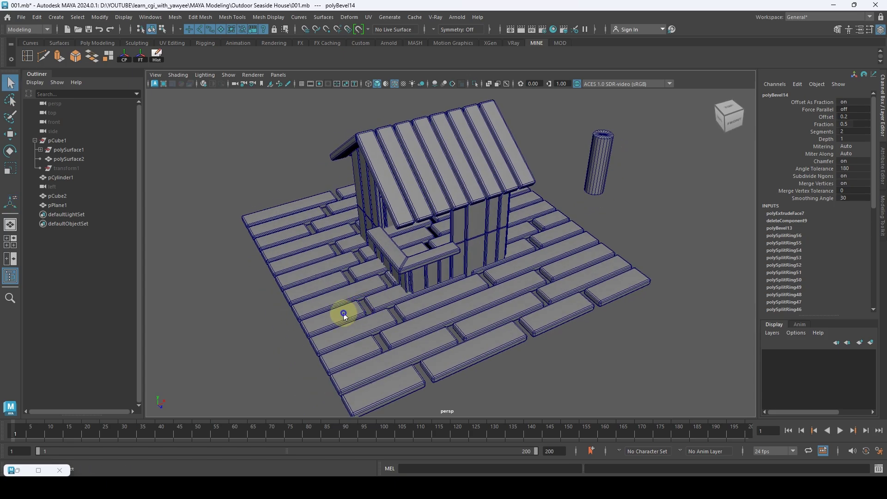
Step: Switch to face selection and shift the first planks of the ninth and eleventh rows slightly inward along their length
right_drag(344, 212, 338, 240)
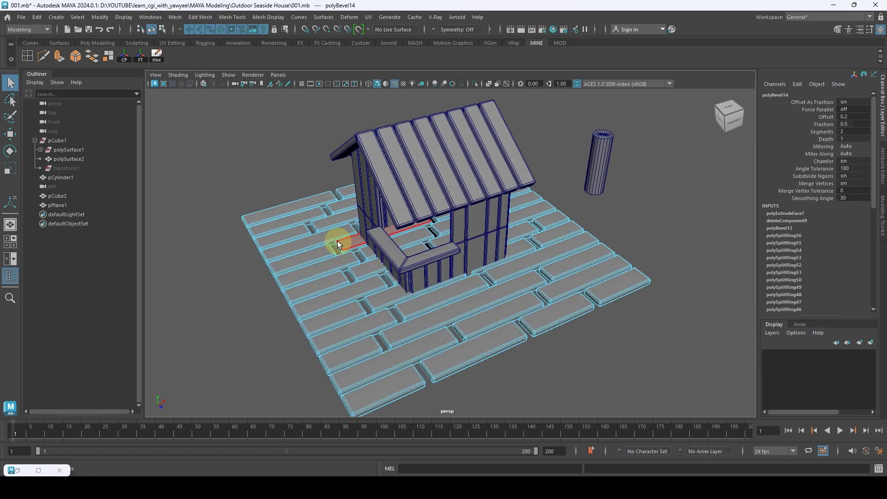
click(327, 322)
alt+right_drag(356, 281, 382, 311)
key(w)
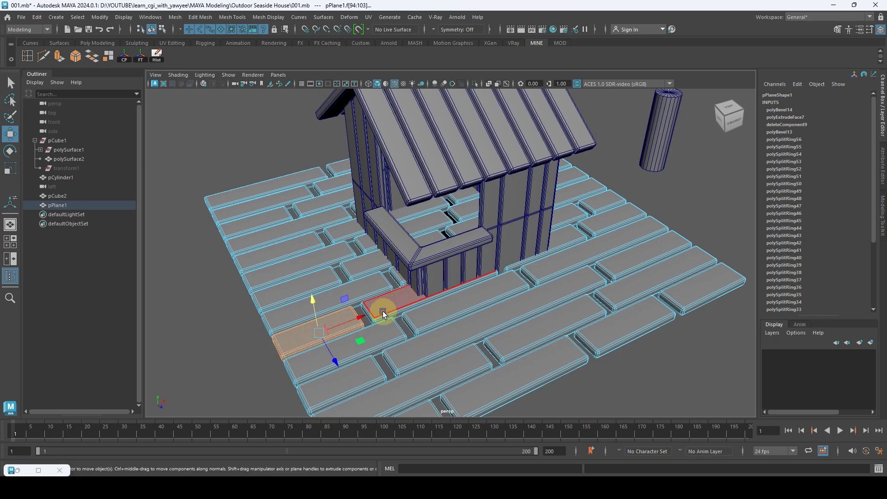
drag(352, 319, 354, 317)
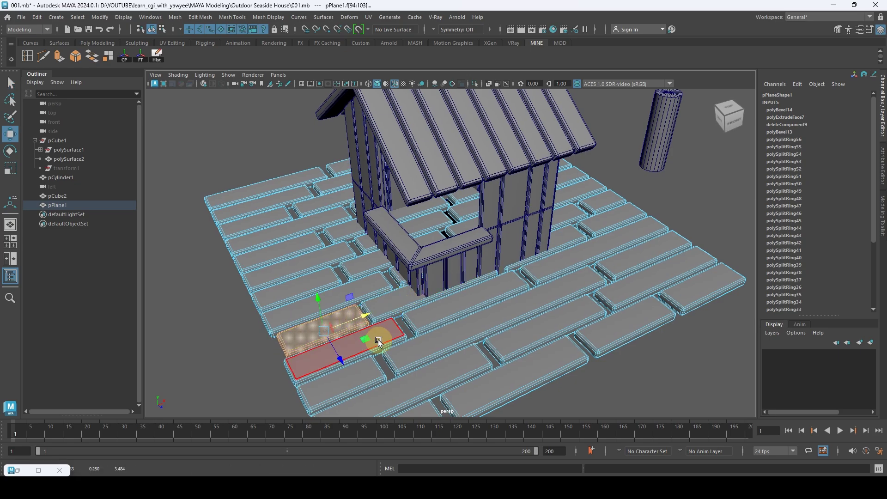
click(369, 377)
drag(376, 373, 382, 369)
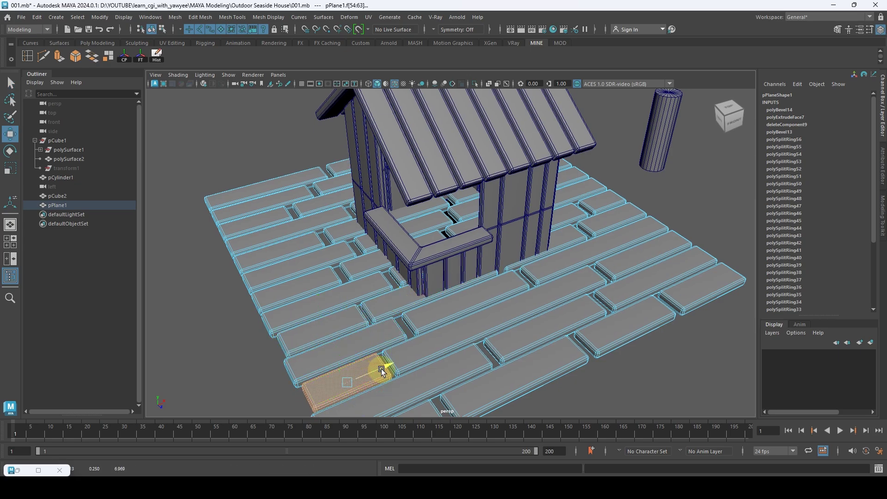
Step: Shift the last plank of the eleventh row and both end planks of the front row slightly along their length
click(624, 262)
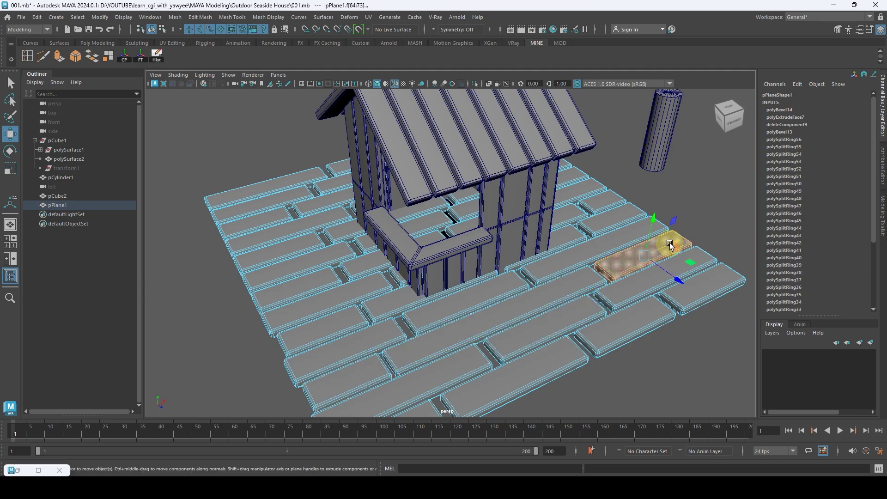
drag(670, 242, 667, 260)
click(687, 298)
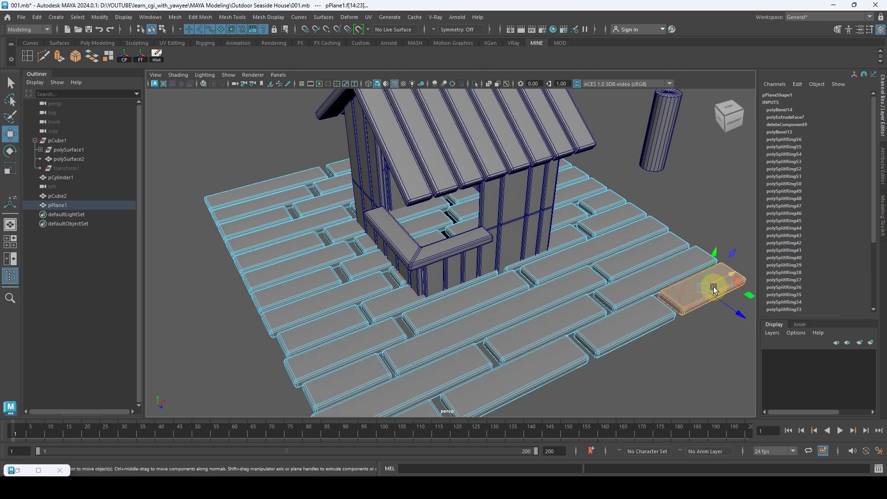
alt+middle_drag(419, 395, 451, 327)
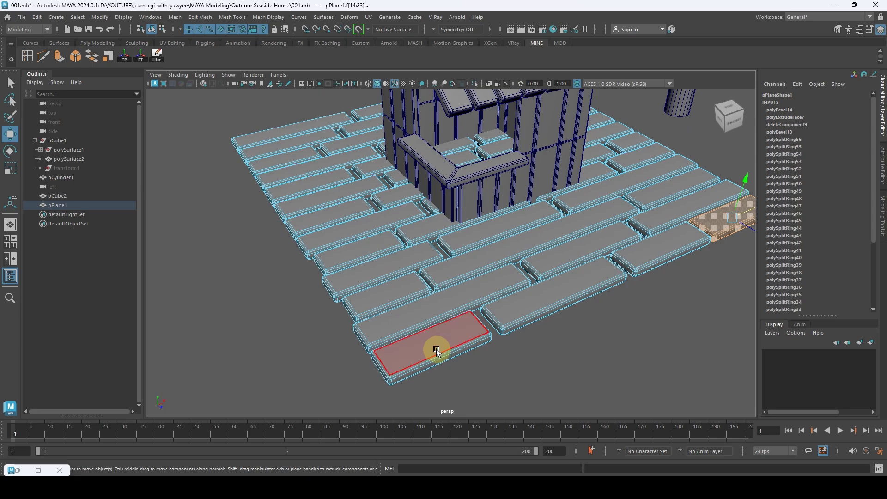
double_click(437, 349)
drag(449, 339, 429, 287)
Step: Shift the first planks of the seventh, fifth and third rows slightly along their length to make the floor's edge uneven
double_click(420, 290)
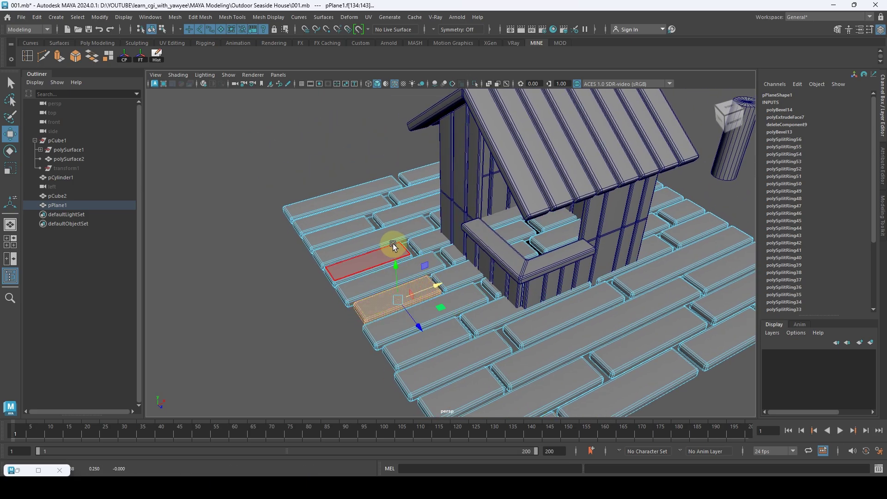
double_click(376, 258)
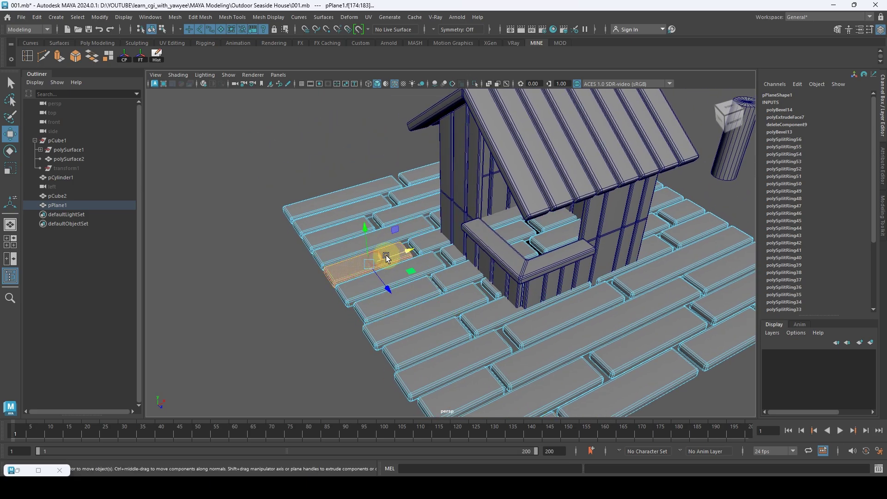
double_click(354, 222)
drag(372, 223, 379, 223)
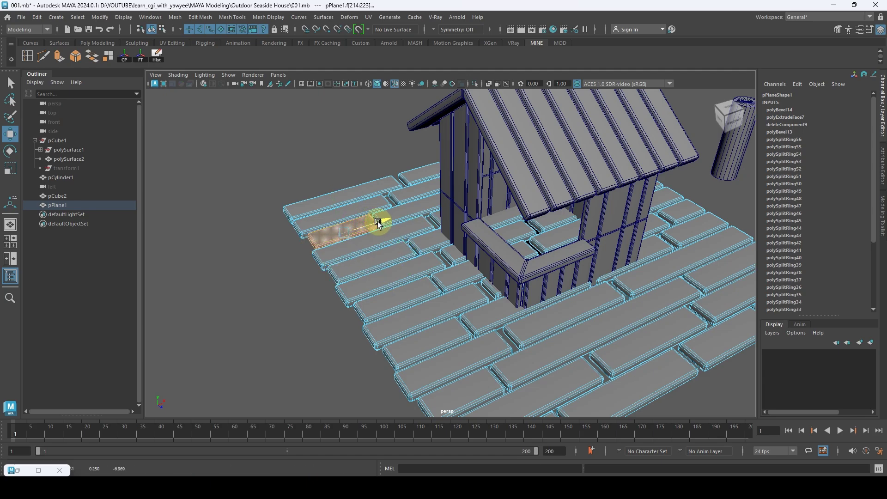
Step: Shift the first planks of the rearmost row and a middle row slightly along their length
double_click(385, 185)
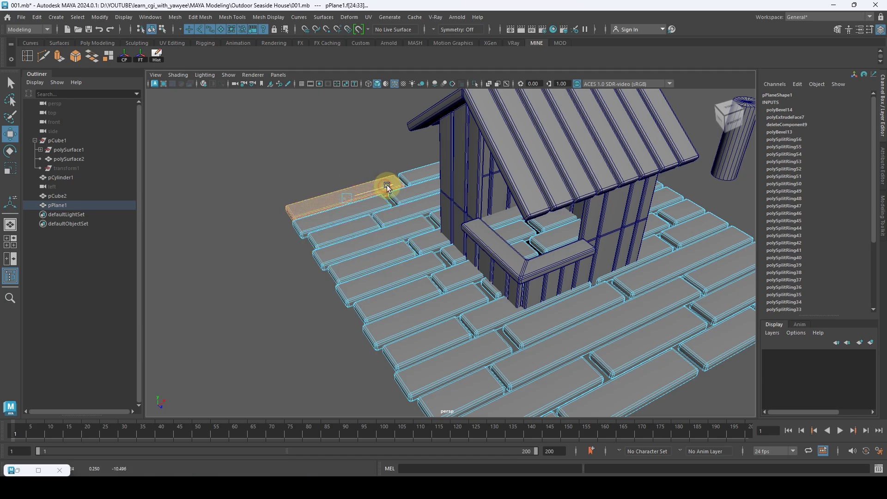
alt+drag(439, 188, 371, 220)
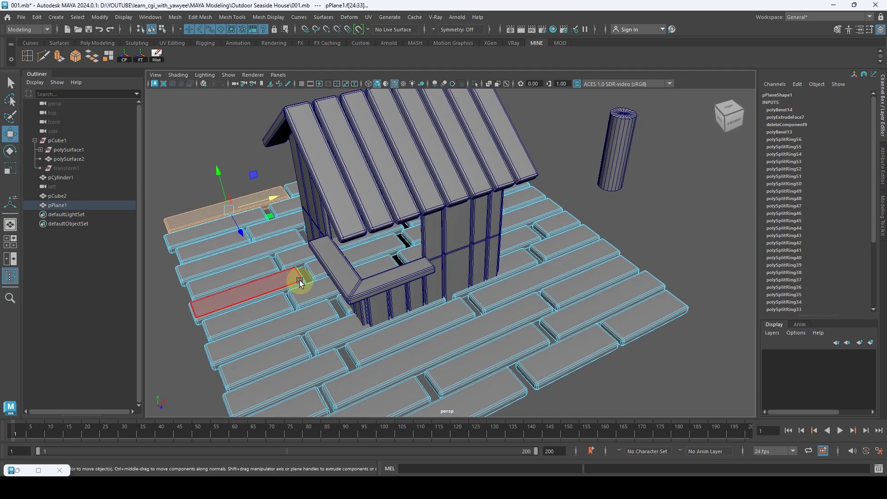
double_click(277, 278)
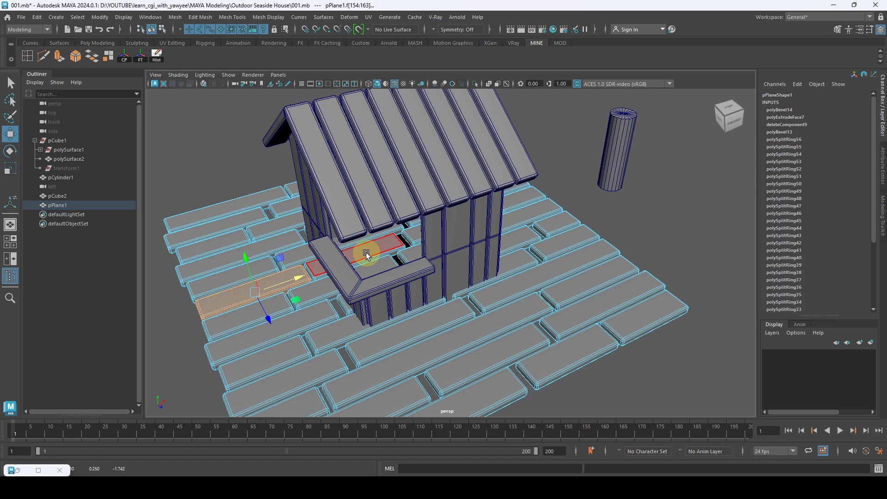
double_click(409, 234)
Step: Shift end planks on the floor's opposite edge slightly along their length, including the last plank of the third row from the rear
alt+drag(570, 215, 562, 245)
scroll(481, 224, up, 3)
double_click(512, 202)
click(552, 255)
click(495, 240)
click(537, 234)
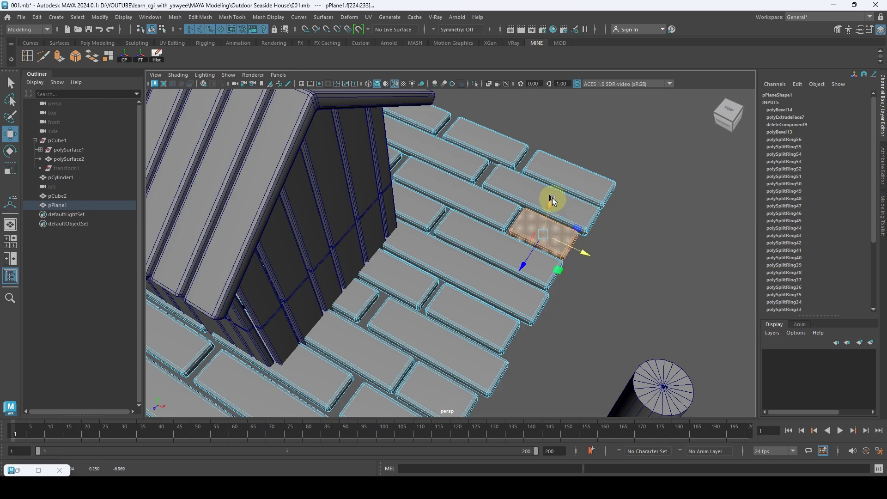
Step: Shift the last planks of the two rearmost rows and the adjoining plank of the rearmost row slightly inward
click(563, 207)
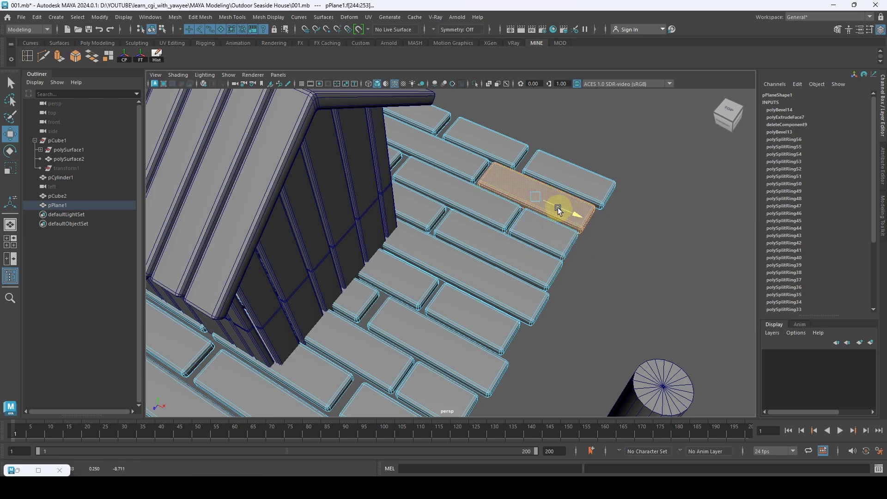
click(584, 176)
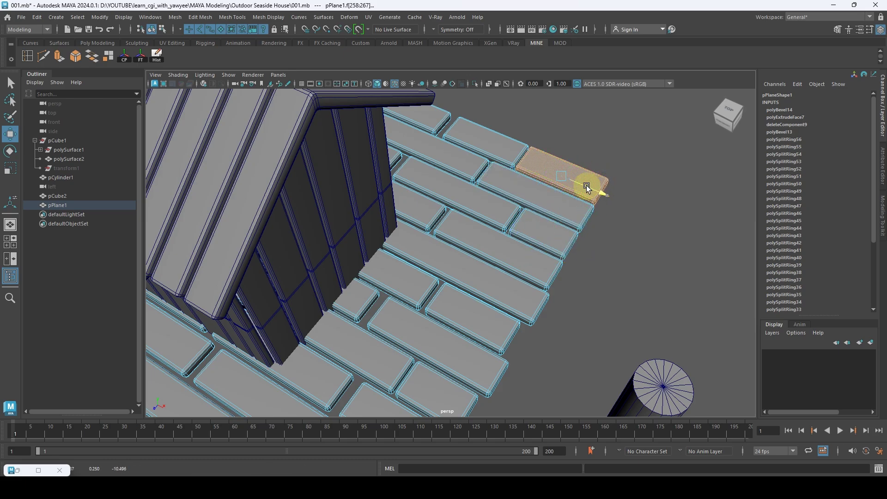
click(479, 149)
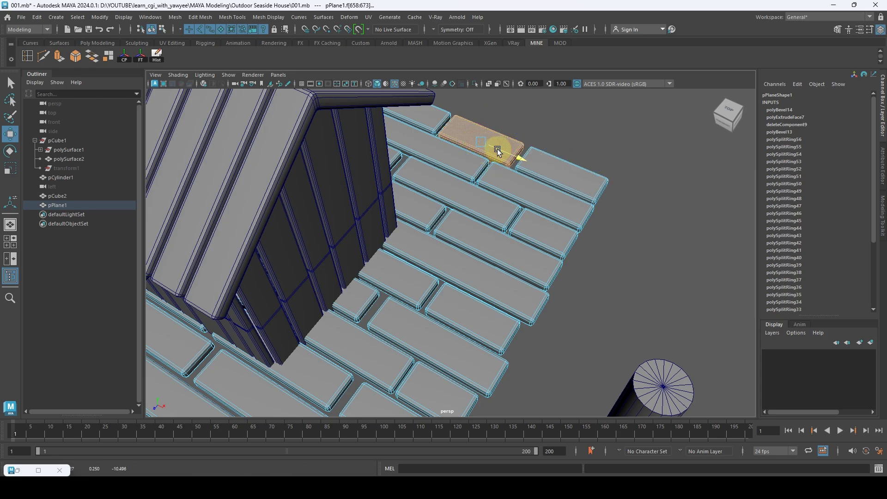
Step: Shift the long end plank beside the house and a long plank in front of the house slightly along their length
alt+drag(524, 282, 441, 315)
click(441, 314)
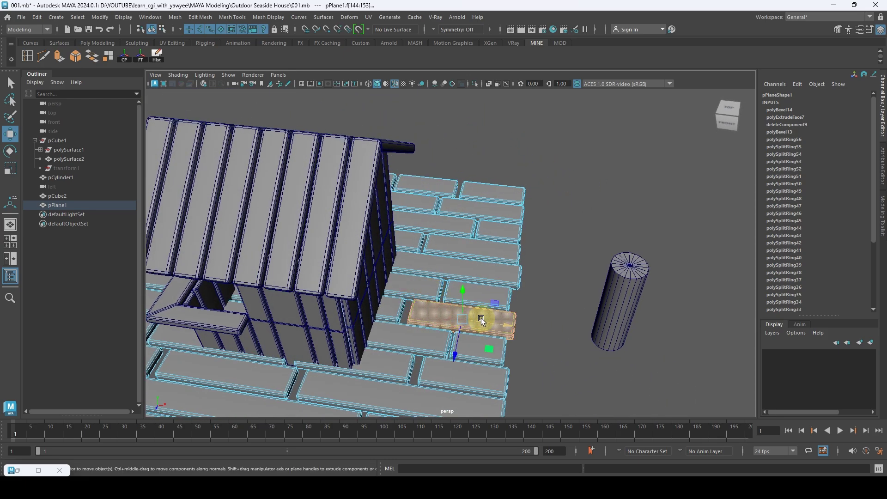
key(ctrl+z)
key(ctrl+z)
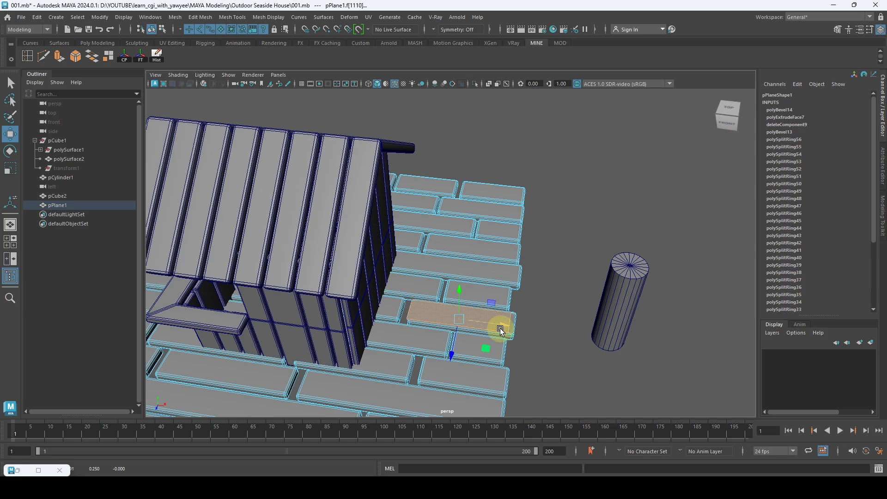
drag(502, 321, 496, 320)
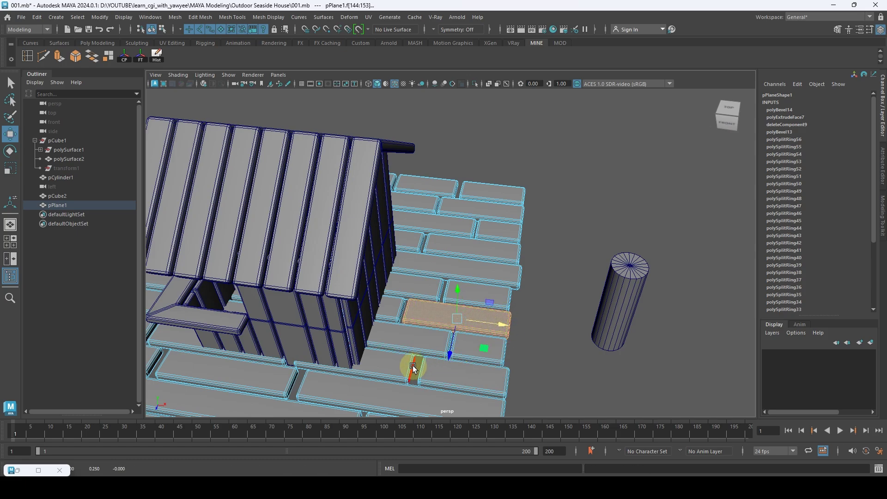
click(375, 384)
drag(424, 401, 419, 403)
Step: Return the floor to object selection and deselect it
alt+right_drag(479, 357, 380, 338)
alt+middle_drag(380, 338, 424, 311)
alt+drag(424, 311, 465, 248)
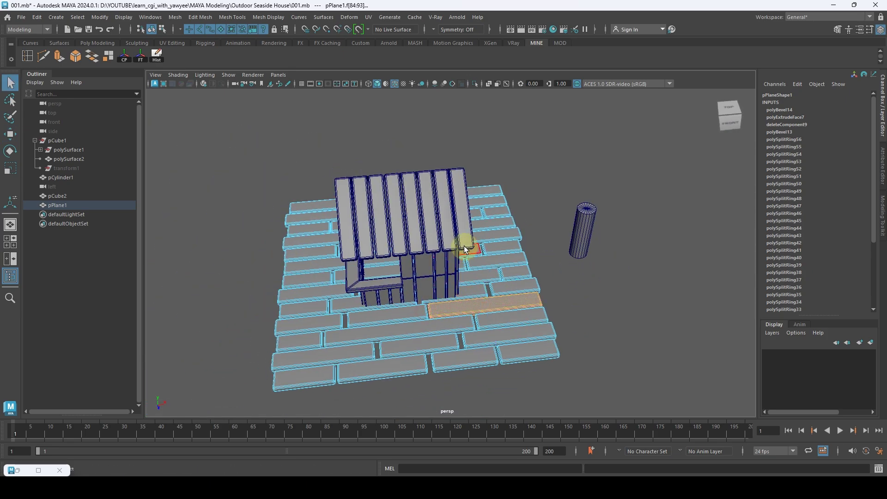
right_drag(482, 208, 525, 168)
click(525, 169)
alt+drag(525, 169, 418, 286)
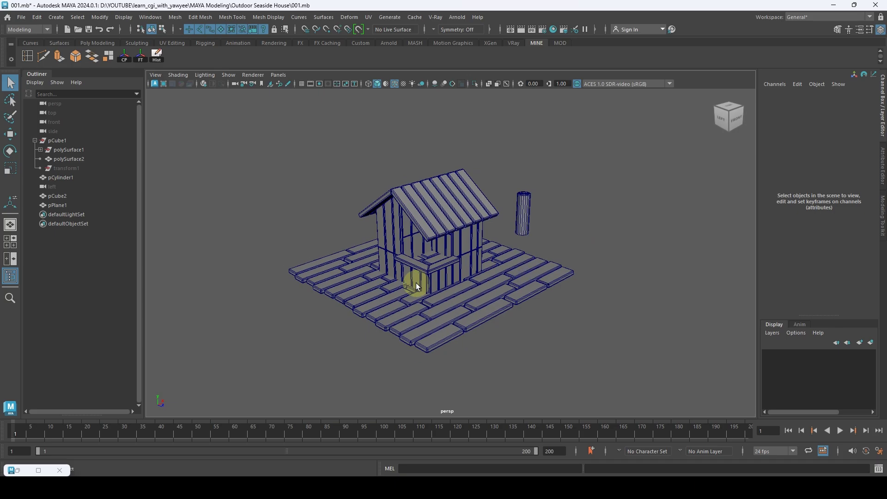
Step: Create a cube beam with Scale Z 22.589 beneath one side of the floor and duplicate it to the opposite side at Translate X 8.445
alt+drag(419, 288, 425, 257)
alt+drag(402, 202, 399, 206)
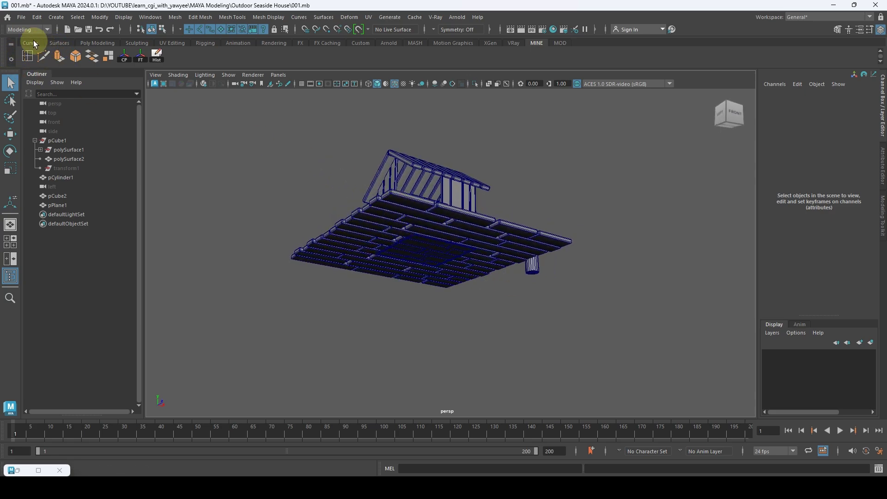
click(96, 46)
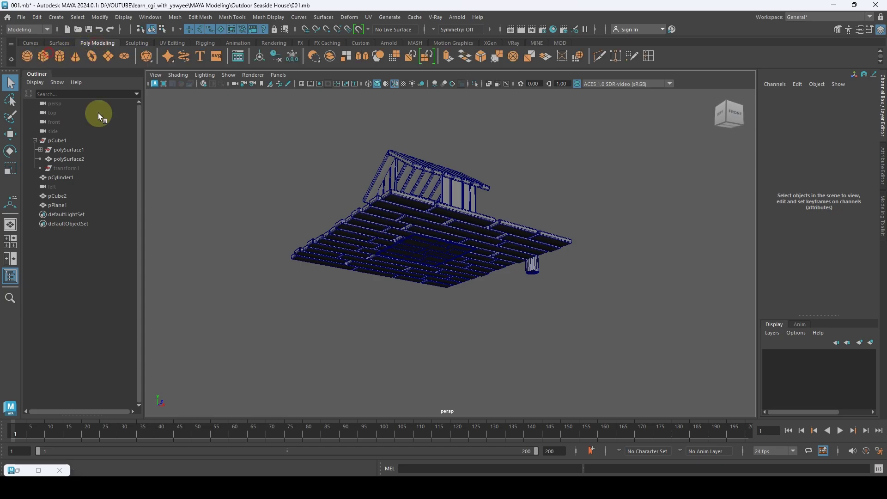
middle_drag(98, 113, 416, 271)
mouse_move(416, 271)
alt+mouse_down()
mouse_move(422, 297)
mouse_move(432, 273)
mouse_move(462, 297)
mouse_move(373, 289)
mouse_move(366, 272)
mouse_move(445, 228)
mouse_move(321, 290)
mouse_move(448, 235)
mouse_move(767, 240)
mouse_move(442, 239)
mouse_move(536, 234)
mouse_move(402, 225)
mouse_move(367, 298)
mouse_move(538, 326)
mouse_move(451, 280)
mouse_move(461, 288)
alt+mouse_up()
key(w)
key(r)
key(w)
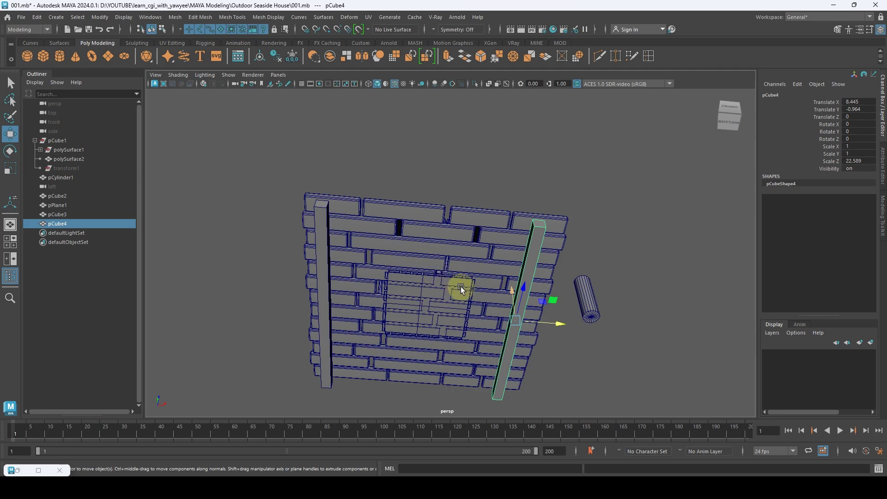
Step: Duplicate the second side beam to Translate Z 10.405, try a free rotation about Y and undo it
key(e)
key(w)
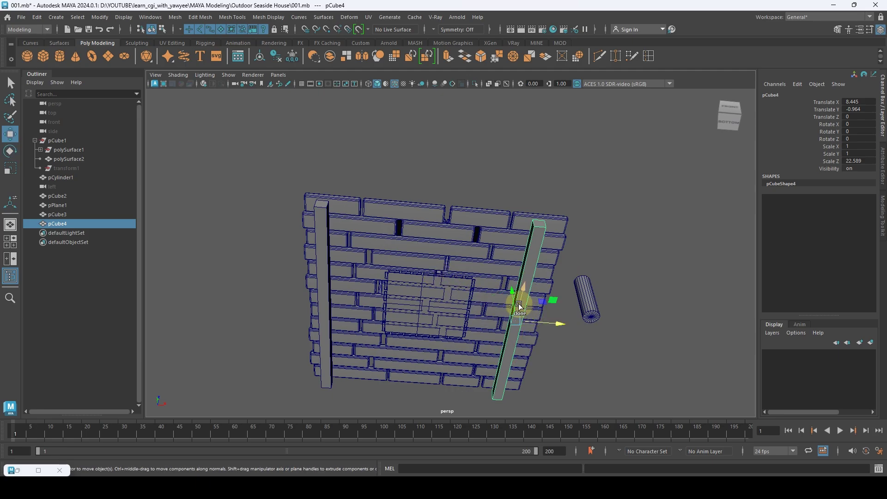
mouse_move(519, 306)
shift+mouse_down()
mouse_move(527, 203)
mouse_move(515, 203)
shift+mouse_up()
key(e)
key(ctrl+z)
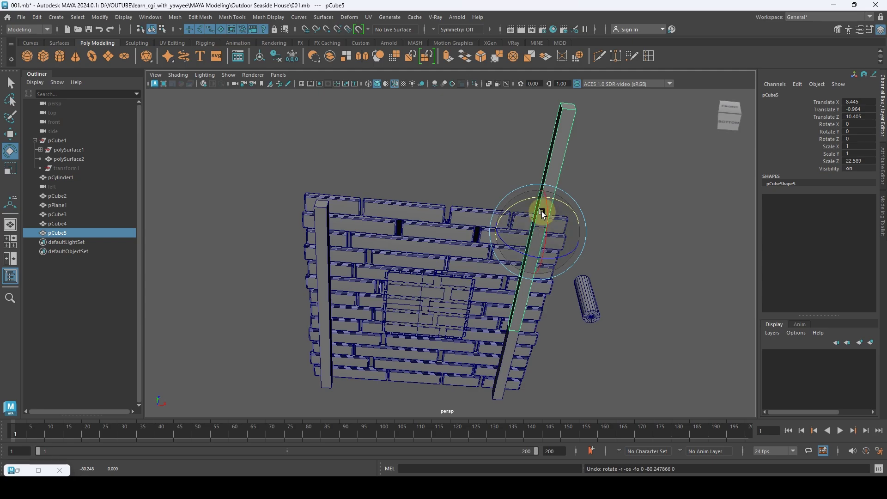
Step: Turn on discrete rotation, rotate the duplicated beam to -90 about Y and centre it across the side beams at Translate X -0.557
click(543, 213)
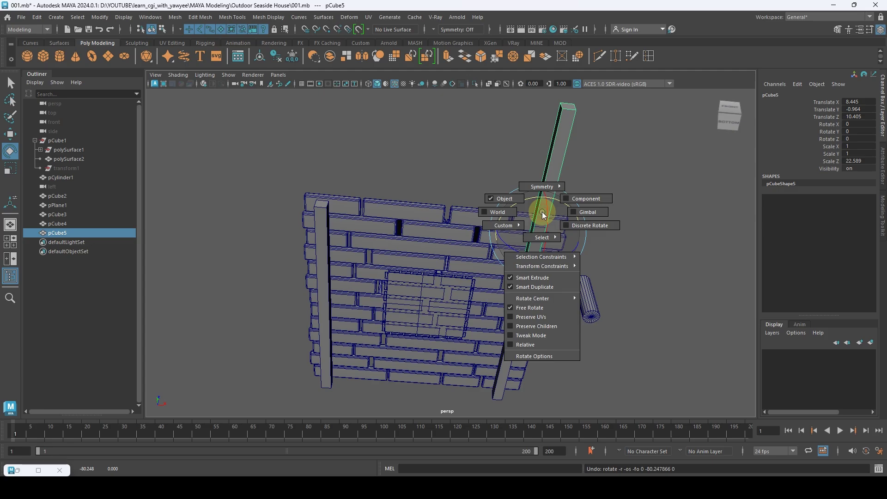
click(586, 241)
drag(569, 207, 509, 208)
key(w)
drag(561, 235, 439, 234)
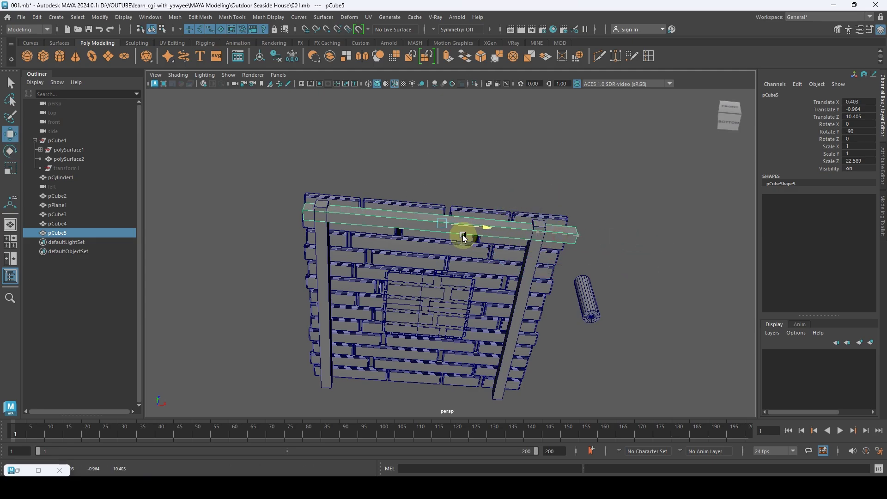
scroll(506, 232, up, 1)
scroll(506, 232, up, 1)
Step: Shorten the cross beam to Scale Z 16.949 and duplicate it along the floor to make seven cross beams between the side beams
key(r)
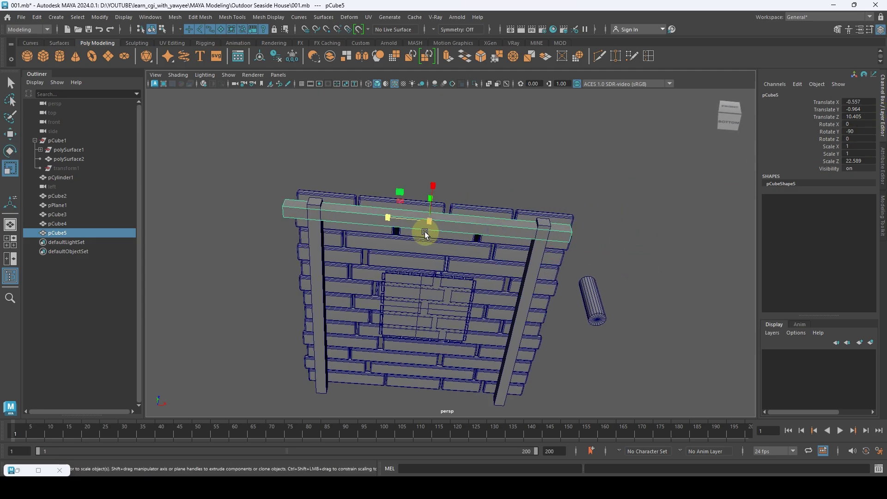
mouse_move(430, 224)
mouse_down()
mouse_move(388, 218)
mouse_move(439, 247)
mouse_move(440, 148)
mouse_move(392, 343)
mouse_move(419, 318)
mouse_move(436, 174)
mouse_move(516, 247)
mouse_move(527, 240)
mouse_move(533, 260)
mouse_move(614, 273)
mouse_move(523, 319)
mouse_up()
key(w)
Step: Select all nine support beams in the front view, combine them into one mesh and raise it to Translate Y 0.411 beneath the floor
key(space)
click(521, 341)
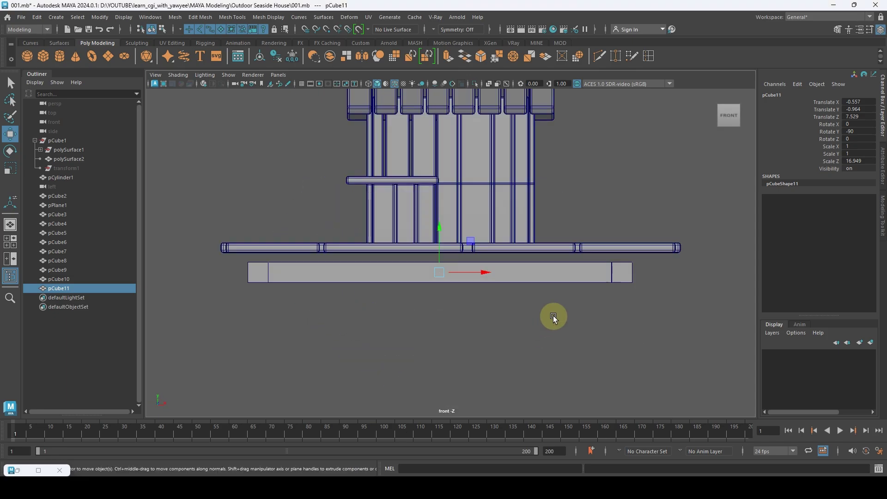
drag(658, 292, 211, 245)
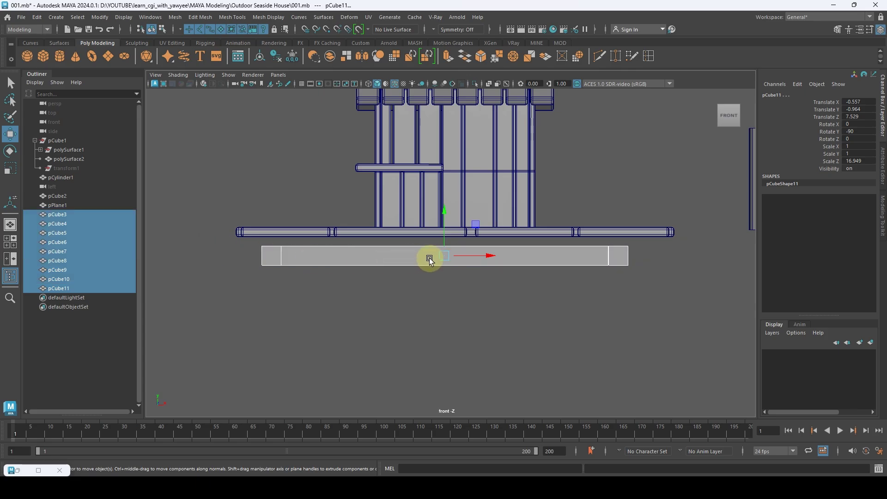
key(space)
click(426, 196)
alt+drag(553, 253, 440, 253)
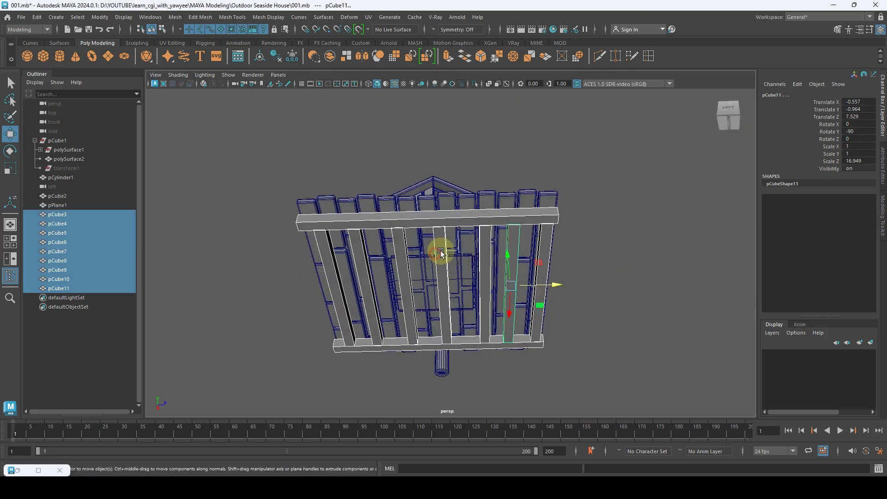
click(176, 17)
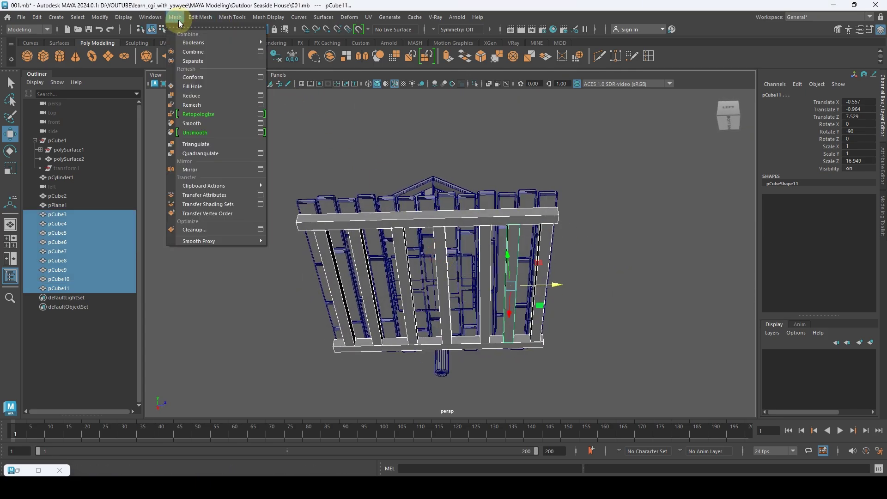
click(206, 52)
alt+drag(460, 227, 468, 292)
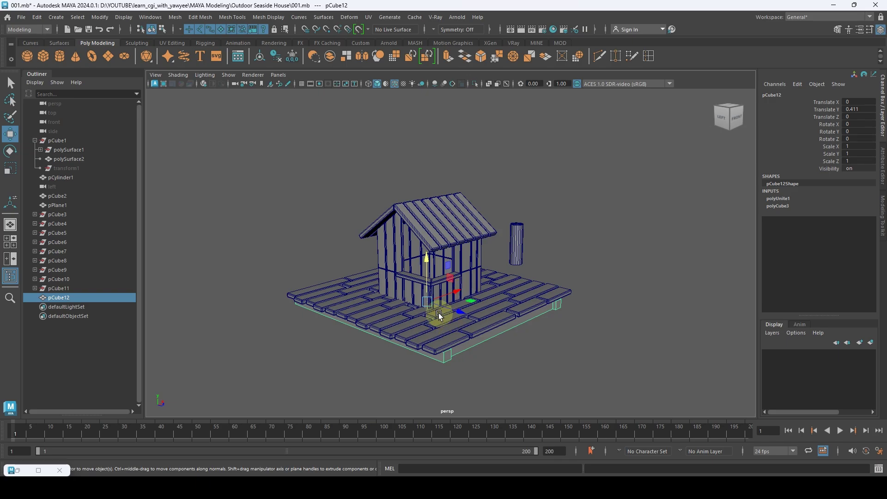
Step: Create a cylinder post scaled 0.683, 2.886, 0.683 beside the floor's rear corner and duplicate it twice along the floor's edge
alt+drag(440, 311, 323, 133)
click(62, 56)
key(r)
mouse_move(331, 301)
mouse_down()
mouse_move(317, 304)
mouse_move(402, 333)
mouse_move(335, 311)
mouse_move(319, 280)
mouse_move(328, 270)
mouse_move(349, 281)
mouse_move(344, 299)
mouse_move(333, 300)
mouse_move(348, 298)
mouse_move(354, 311)
mouse_move(544, 331)
mouse_up()
key(w)
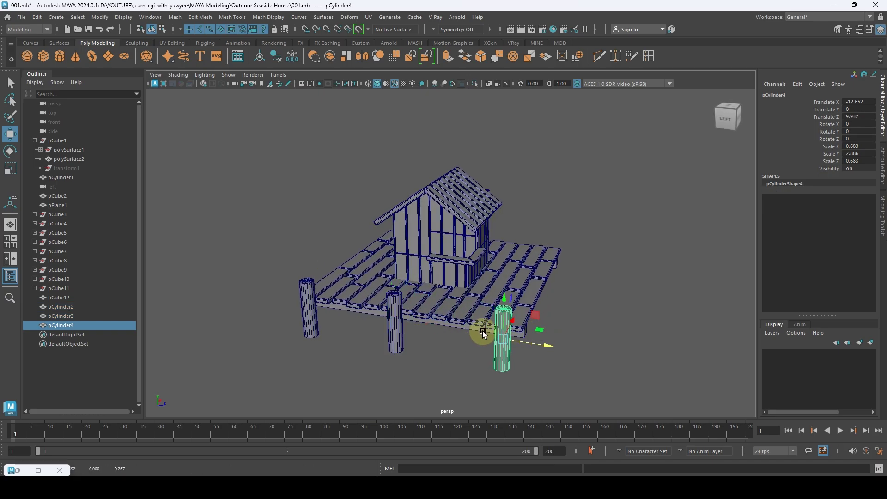
Step: Undo the two post duplicates and move the remaining post closer to the floor's corner, to Translate X -12.122
key(ctrl+z)
key(ctrl+z)
alt+drag(407, 297, 429, 309)
alt+right_drag(429, 309, 477, 292)
alt+right_drag(430, 324, 356, 308)
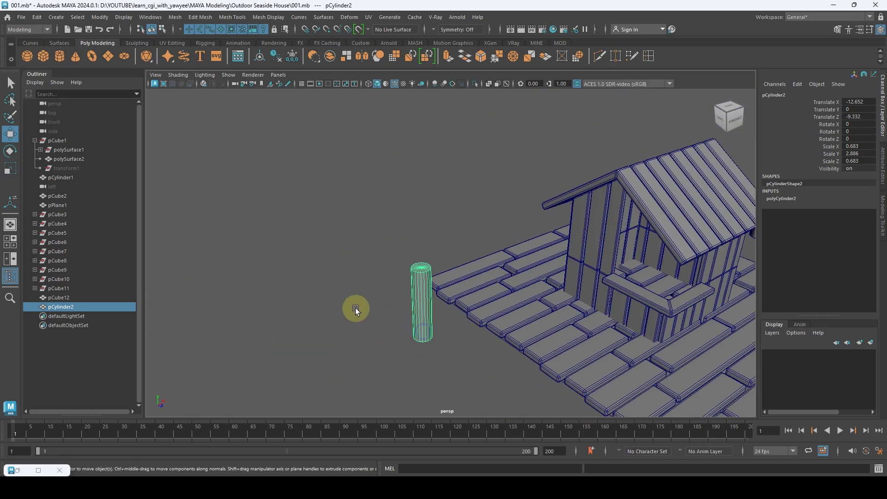
click(434, 308)
drag(436, 299, 447, 290)
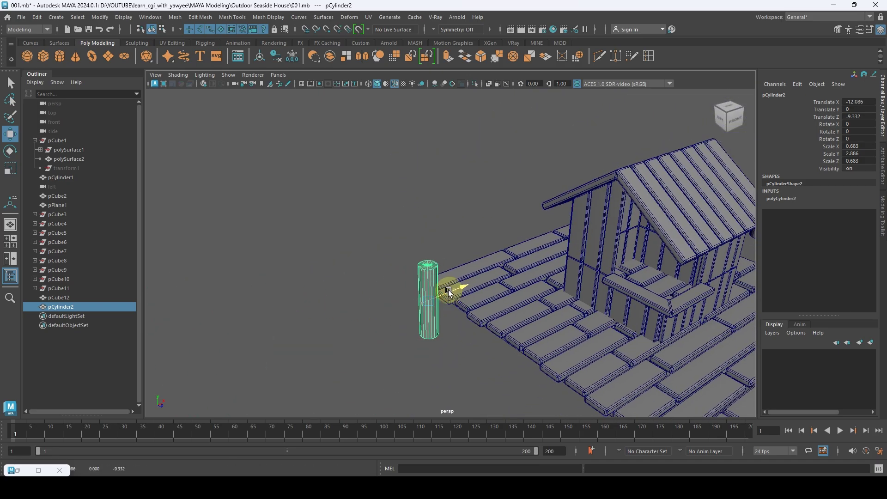
Step: Preview the post with smoothing, inspect its rounded shape and return it to the unsmoothed display
alt+right_drag(421, 249, 378, 270)
key(3)
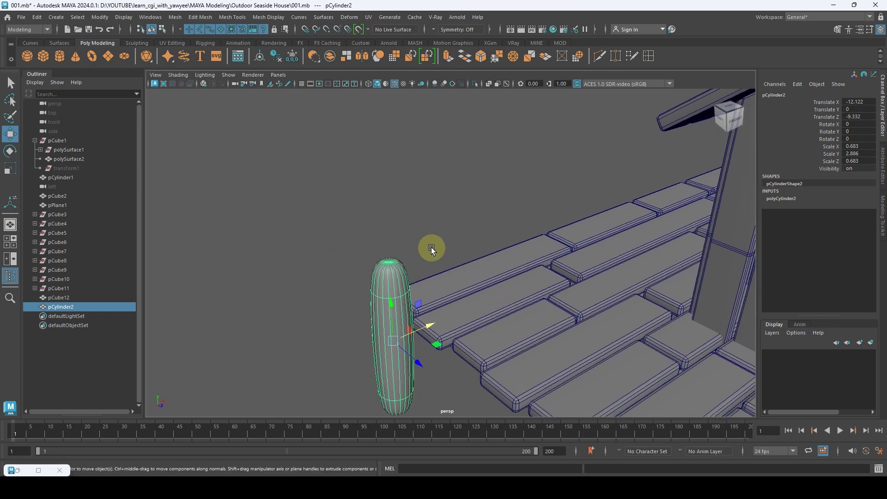
alt+drag(429, 256, 473, 207)
click(460, 200)
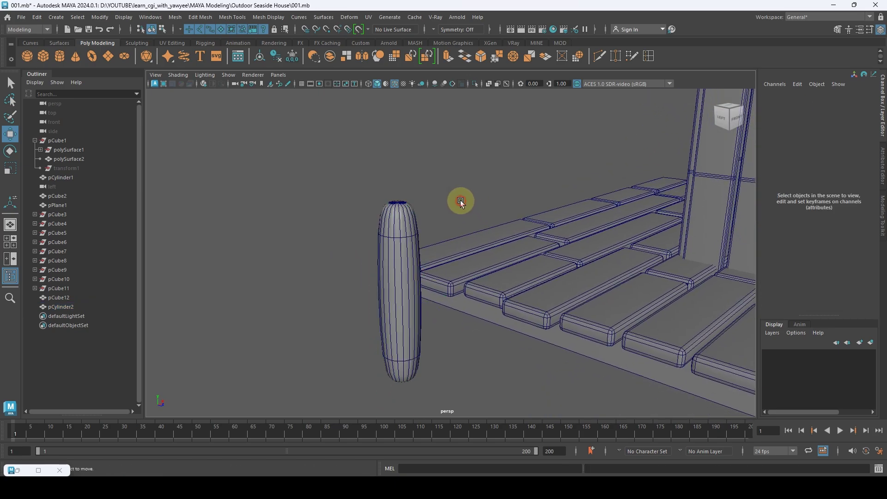
click(404, 229)
click(444, 191)
alt+drag(469, 273, 377, 242)
click(378, 243)
alt+right_drag(379, 244, 447, 270)
alt+drag(446, 270, 418, 252)
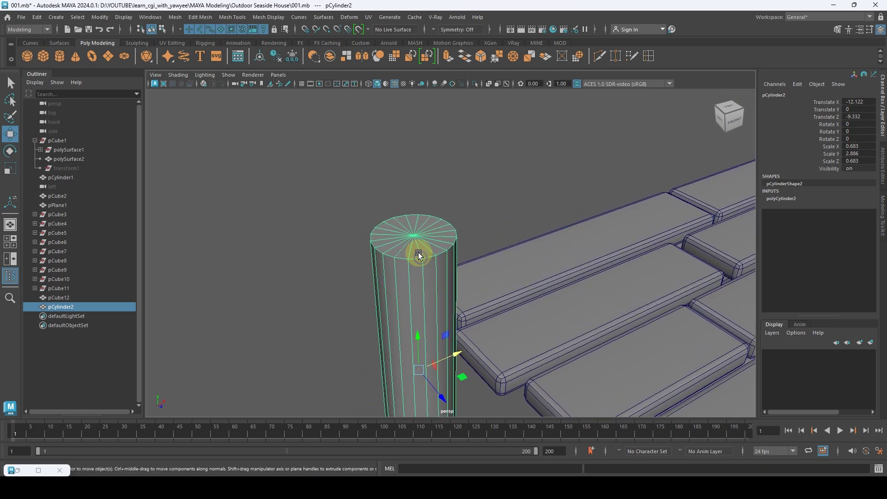
Step: Check the vertices on the post's top cap and examine the smoothed preview of the cap from above
right_drag(418, 252, 362, 201)
alt+drag(400, 240, 432, 271)
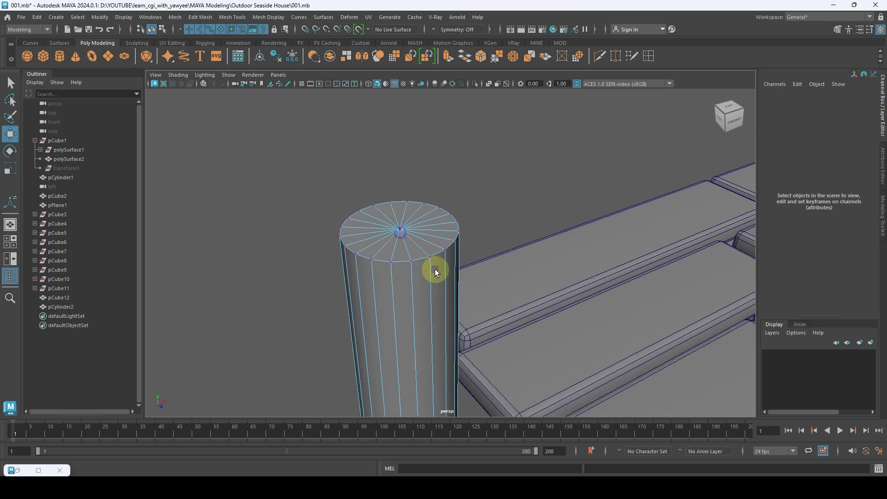
right_drag(410, 214, 458, 182)
click(433, 209)
key(3)
click(331, 196)
alt+drag(404, 249, 408, 302)
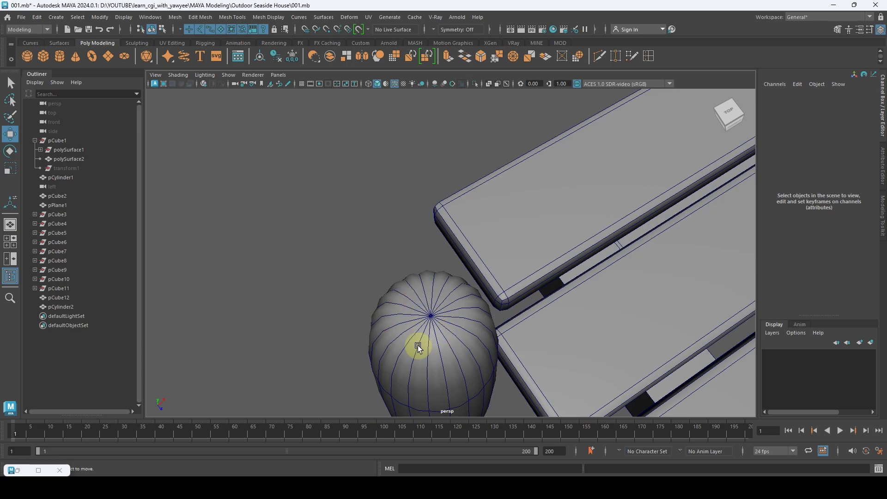
alt+drag(418, 345, 415, 329)
alt+drag(409, 254, 436, 202)
click(409, 218)
key(1)
Step: Chamfer the centre vertex of the post's top cap with a width of 0.25 and preview the post with smoothing
right_click(428, 187)
click(429, 187)
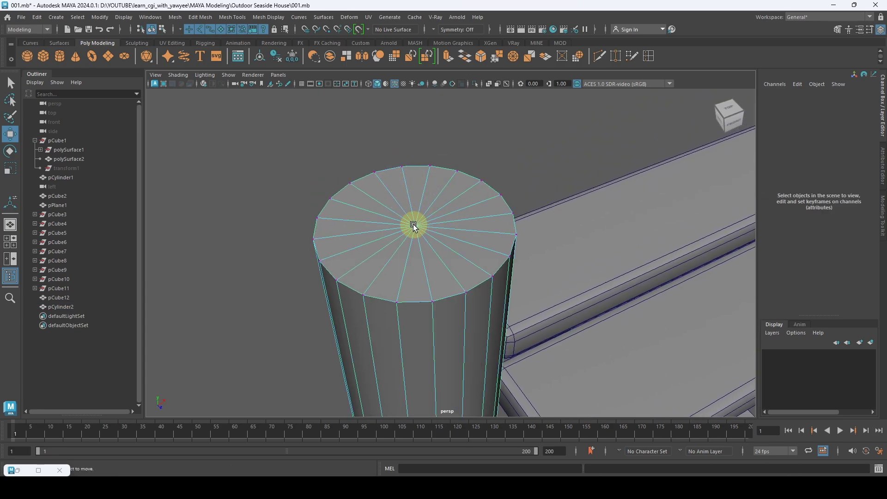
click(414, 227)
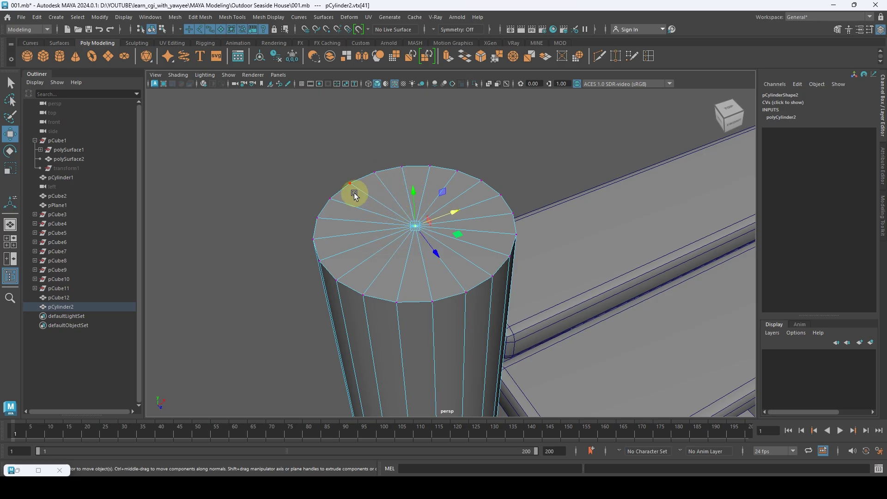
click(200, 18)
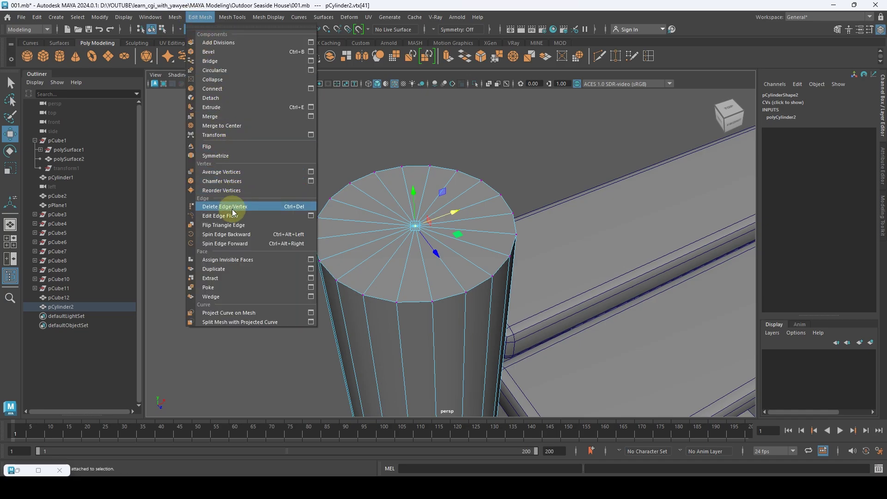
click(236, 181)
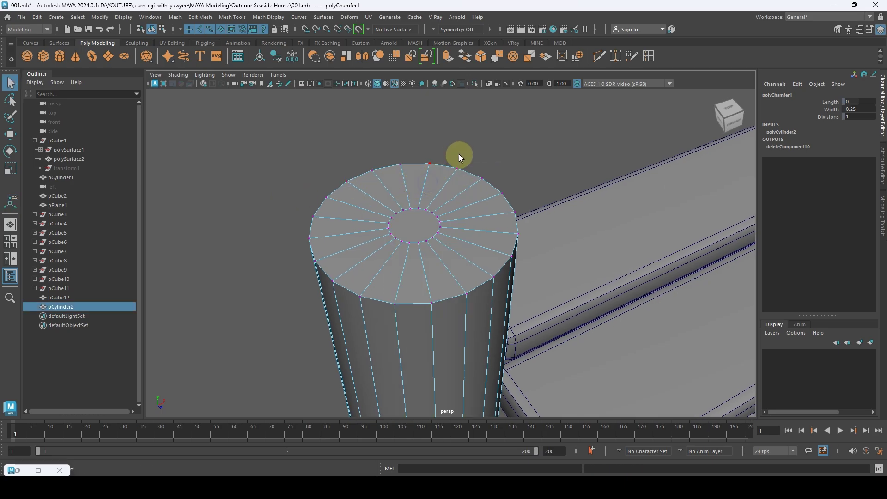
key(F8)
scroll(405, 181, down, 3)
alt+drag(368, 141, 515, 163)
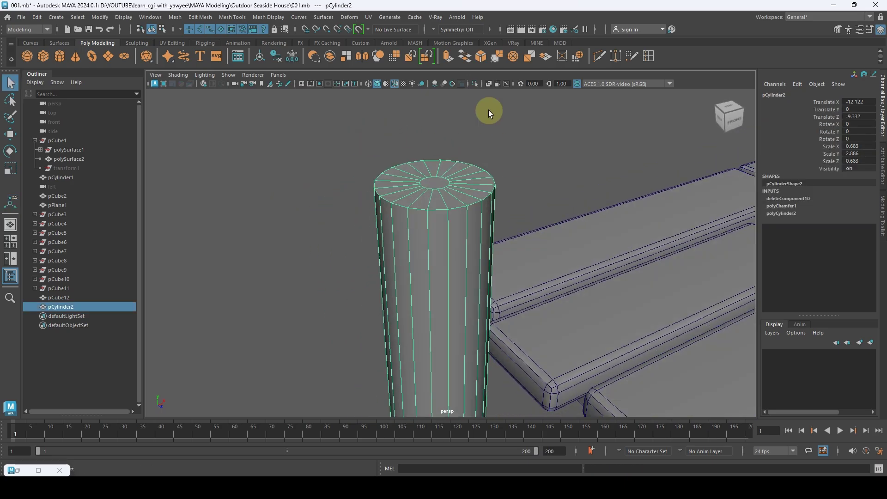
key(3)
key(1)
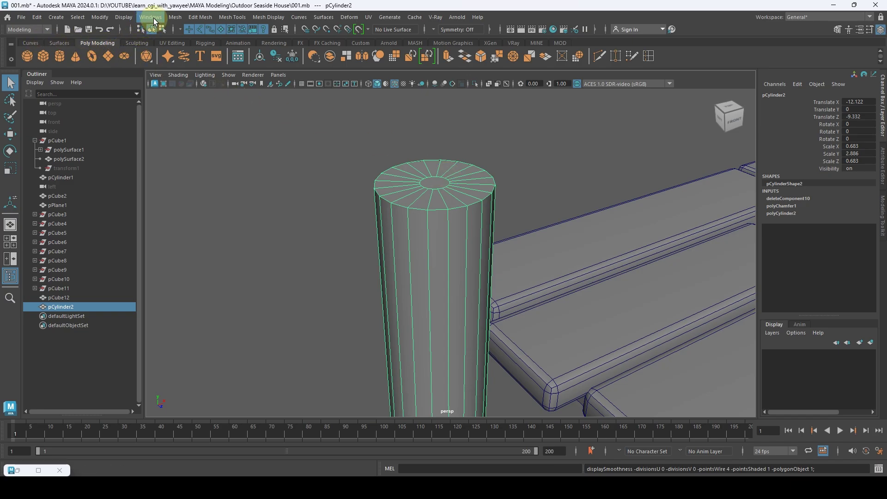
Step: Insert one edge loop just below the post's top rim and another around its cap, and turn on the smoothed preview
click(229, 18)
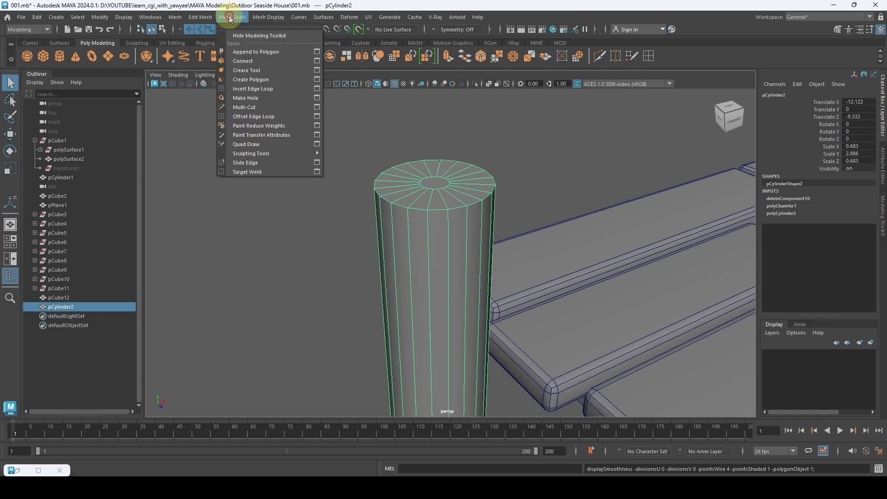
click(260, 89)
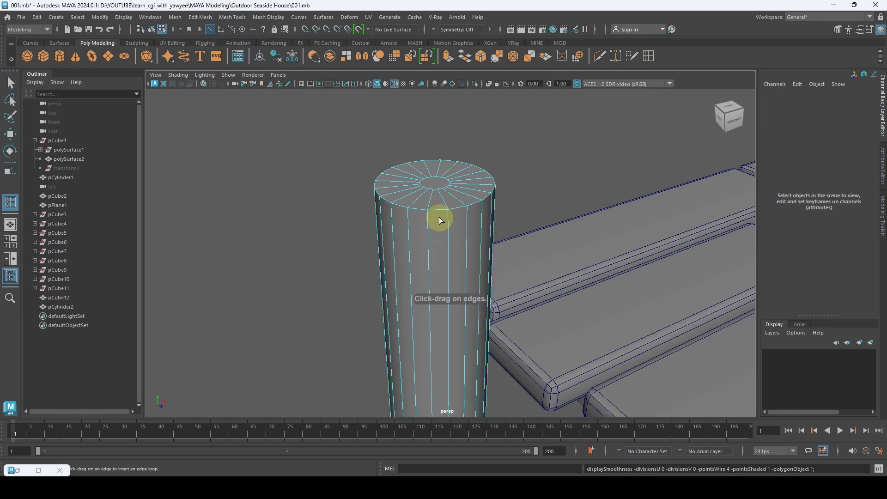
mouse_move(427, 229)
mouse_down()
mouse_move(425, 242)
mouse_move(427, 227)
mouse_up()
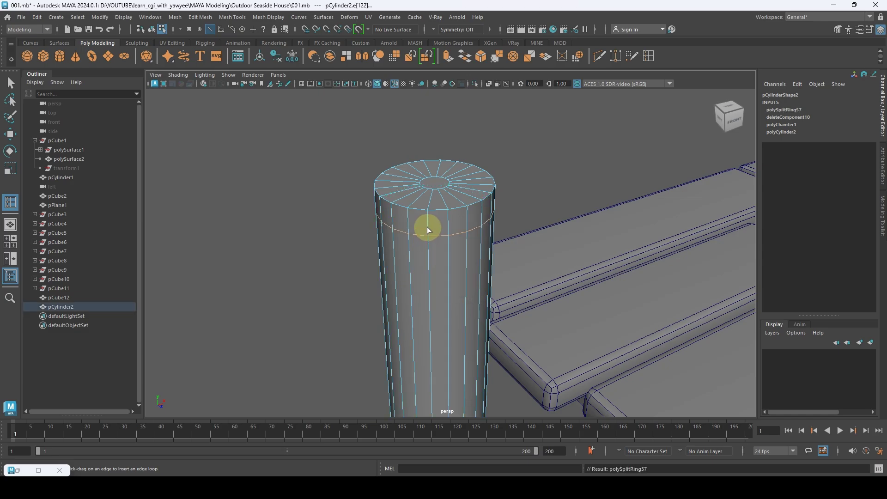
click(430, 198)
key(q)
alt+drag(435, 195, 470, 181)
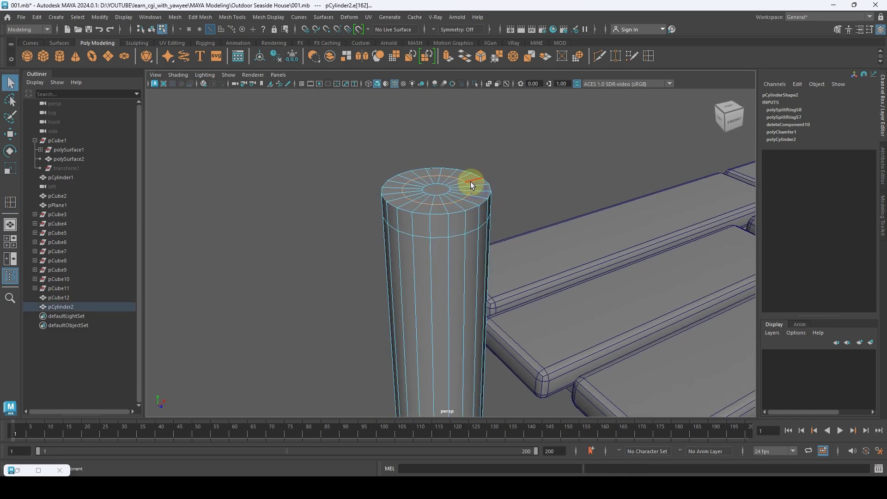
right_drag(472, 180, 498, 150)
click(501, 153)
click(472, 190)
key(3)
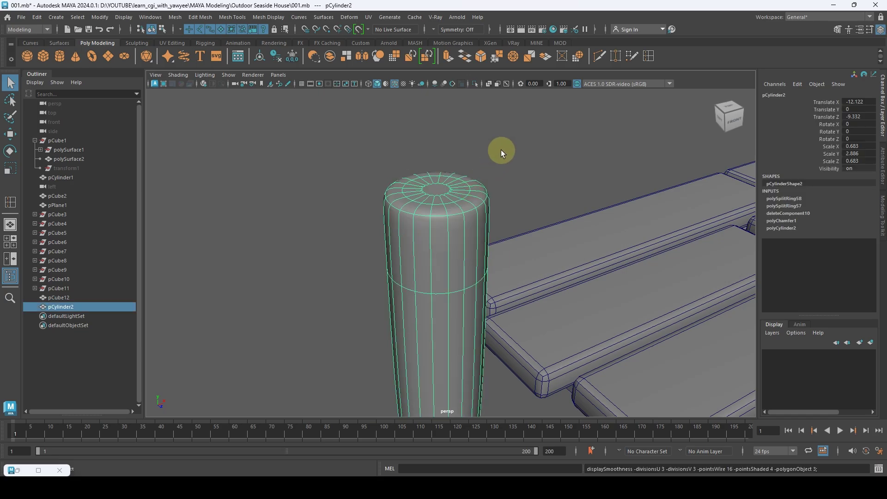
Step: Insert an edge loop close to the post's bottom end and return to object selection
click(566, 183)
mouse_move(566, 183)
alt+right_down()
mouse_move(452, 187)
mouse_move(443, 231)
alt+right_up()
alt+drag(444, 231, 425, 239)
click(442, 255)
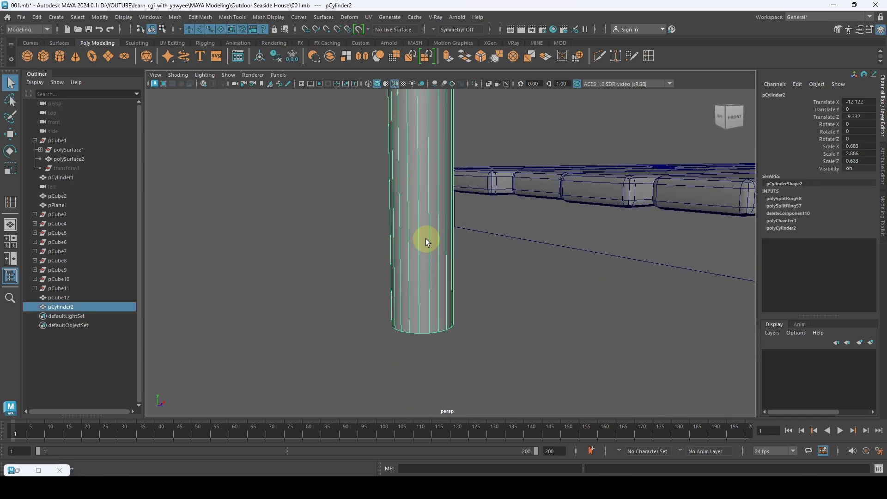
shift+right_drag(421, 236, 421, 272)
drag(420, 278, 421, 324)
alt+drag(421, 323, 422, 242)
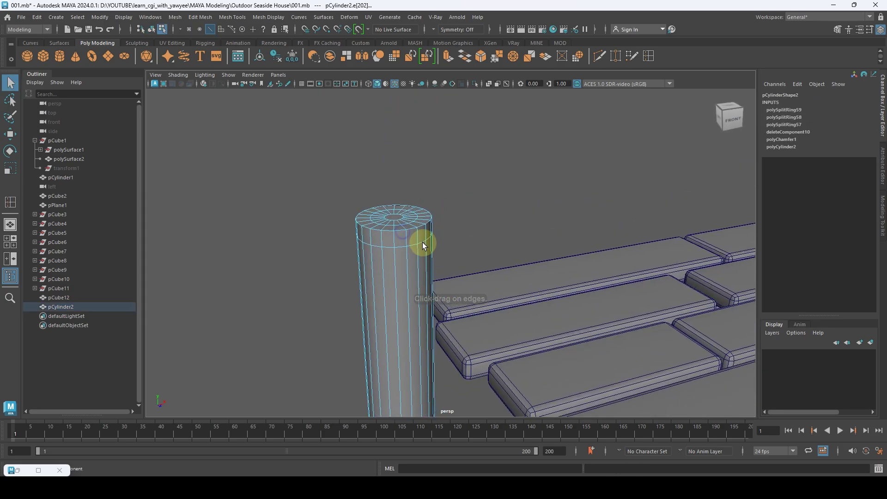
right_drag(420, 213, 448, 205)
click(449, 201)
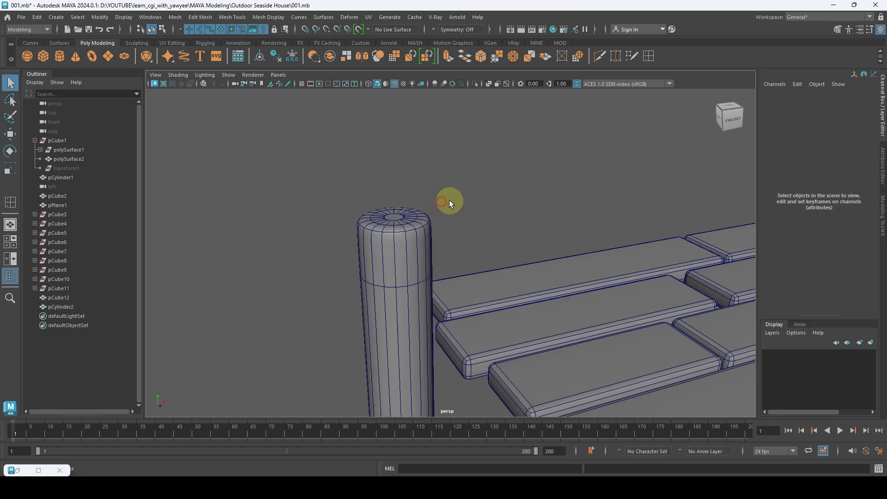
Step: Insert a second edge loop a little below the post's upper one and select the ring of faces between the two loops
alt+drag(449, 201, 508, 283)
click(462, 257)
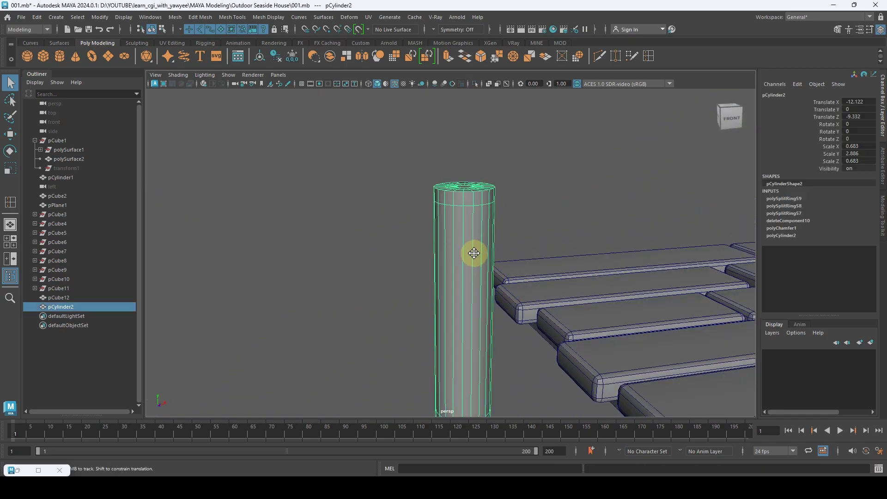
scroll(481, 240, up, 3)
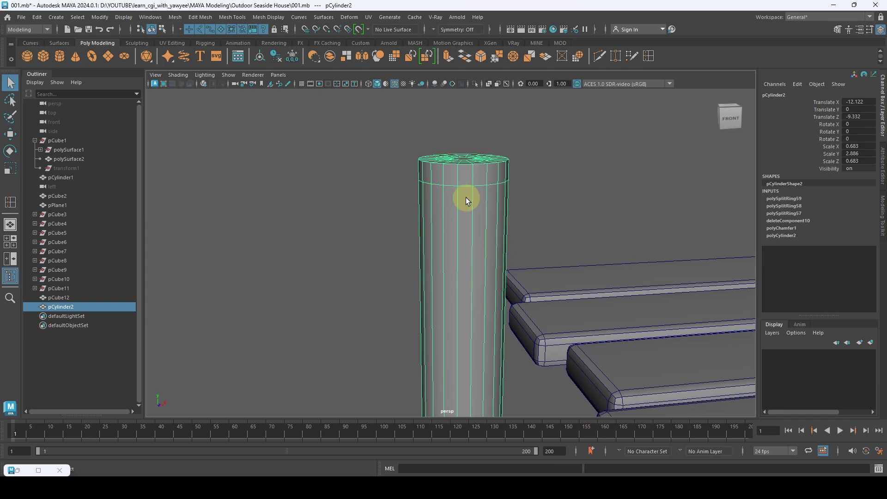
shift+right_drag(465, 197, 464, 202)
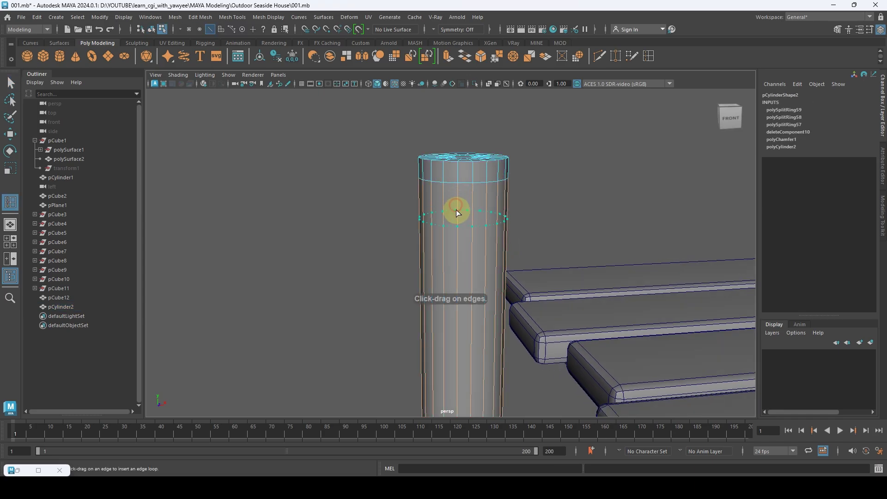
click(459, 199)
key(q)
alt+drag(459, 205, 487, 214)
right_drag(487, 212, 489, 229)
click(481, 229)
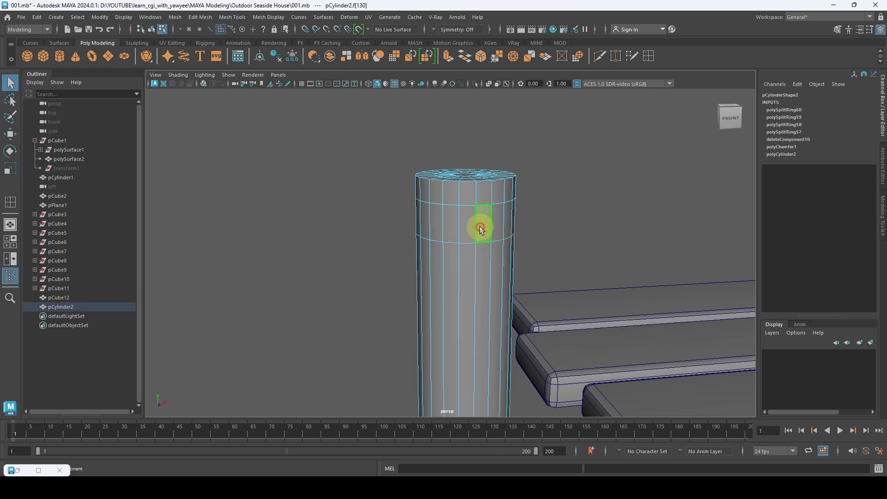
shift+double_click(468, 226)
mouse_move(481, 251)
alt+mouse_down()
mouse_move(478, 222)
mouse_move(484, 267)
alt+mouse_up()
alt+drag(451, 228, 424, 262)
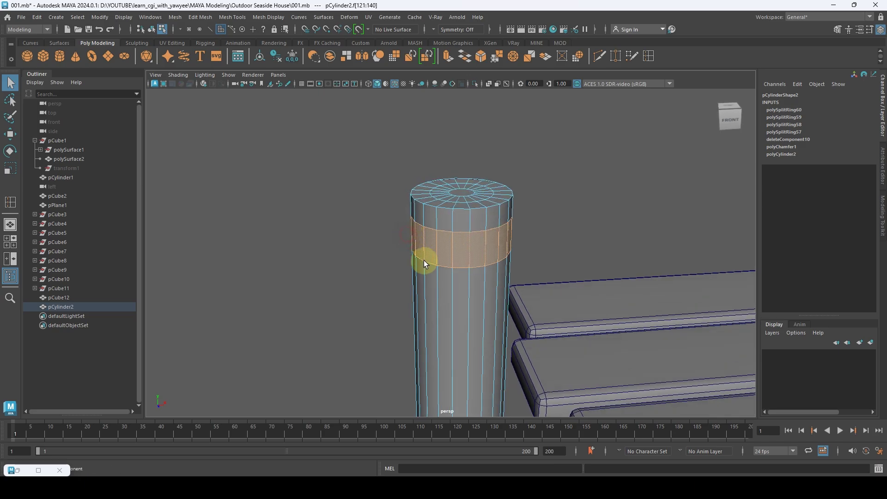
Step: Extrude the selected ring of faces outward into a collar with Local Translate Z 0.094
click(210, 13)
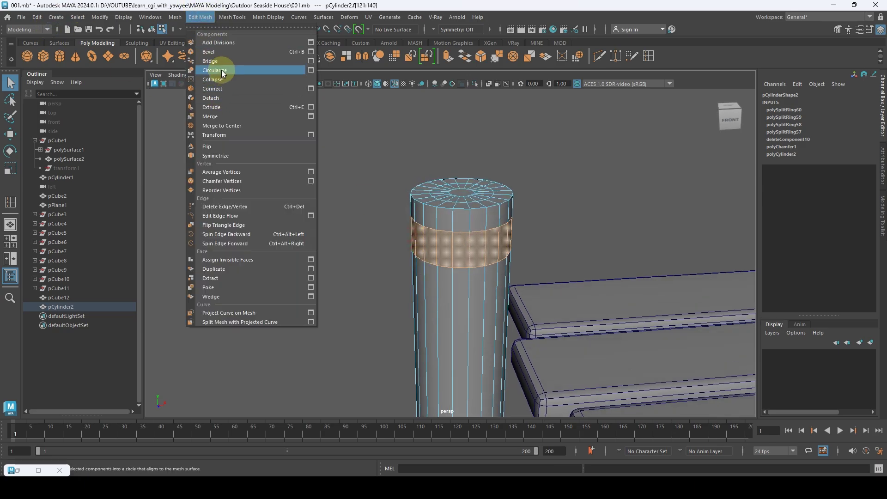
click(216, 107)
alt+drag(525, 237, 441, 231)
key(q)
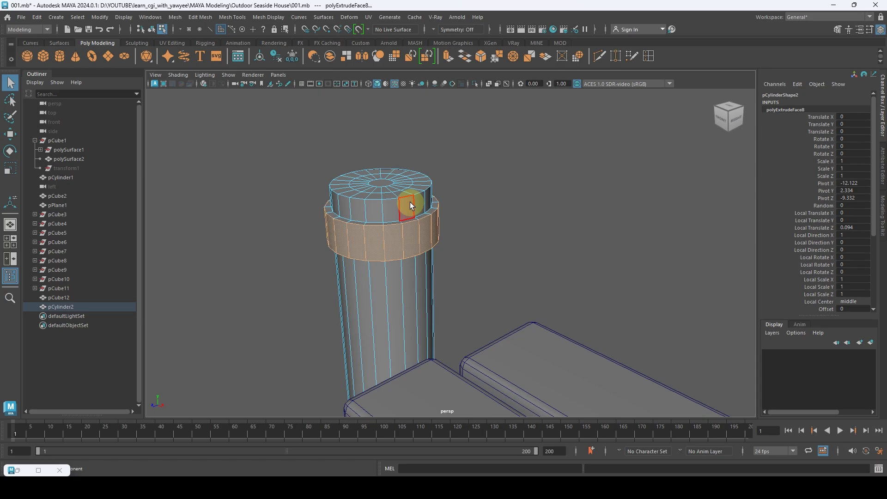
Step: Examine the post's collar up close, comparing its smoothed and unsmoothed display
right_drag(411, 203, 437, 174)
click(470, 180)
alt+drag(470, 180, 374, 184)
alt+right_drag(374, 184, 592, 256)
alt+middle_drag(592, 255, 512, 300)
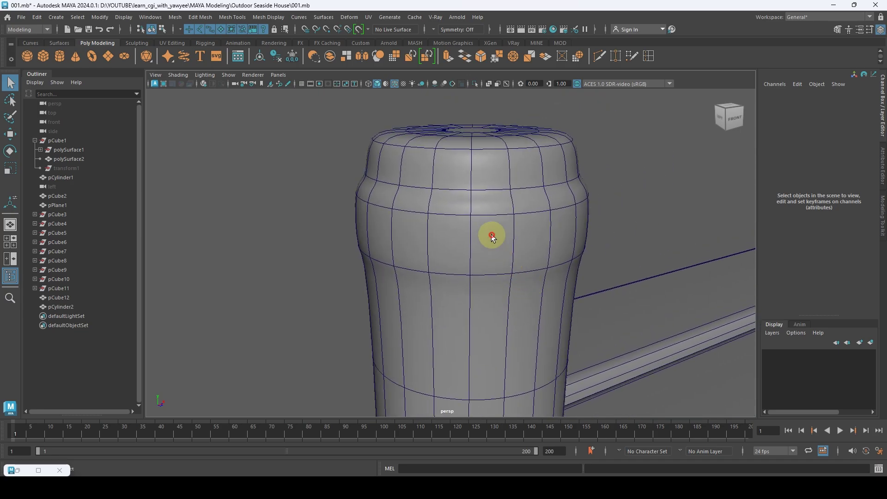
click(493, 237)
key(1)
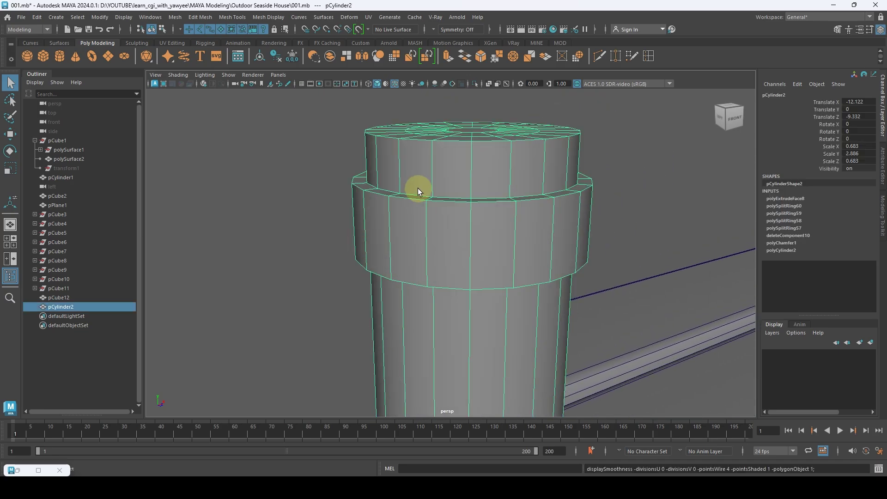
alt+middle_drag(460, 196, 420, 199)
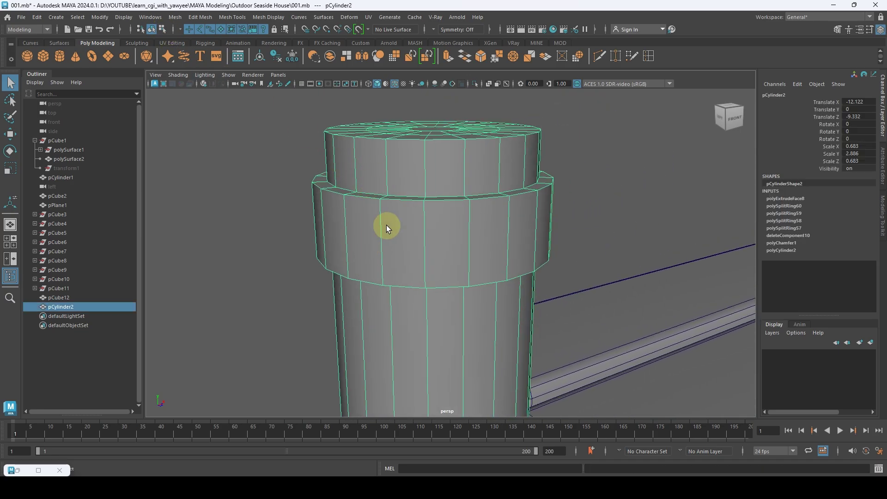
key(t)
alt+drag(434, 257, 492, 213)
key(q)
key(3)
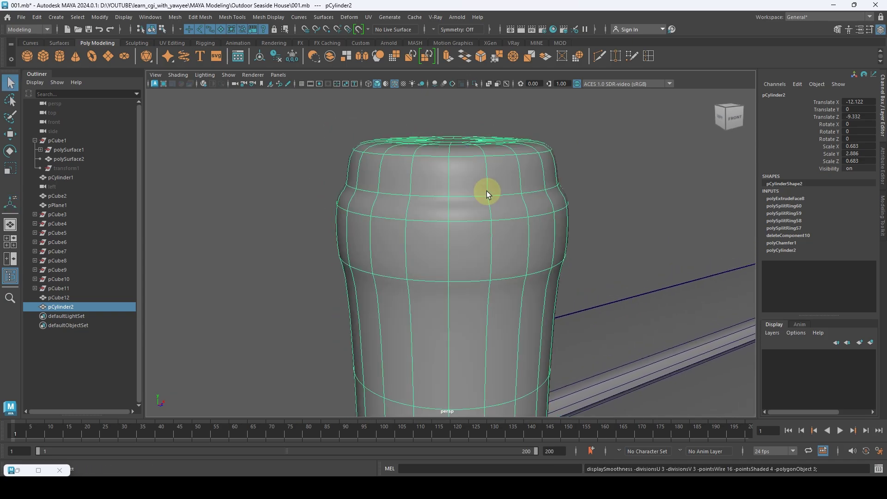
key(1)
key(3)
key(1)
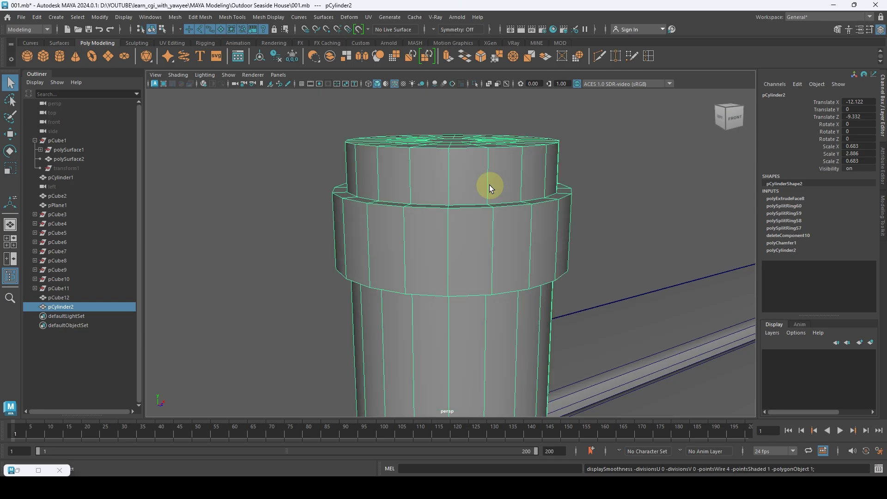
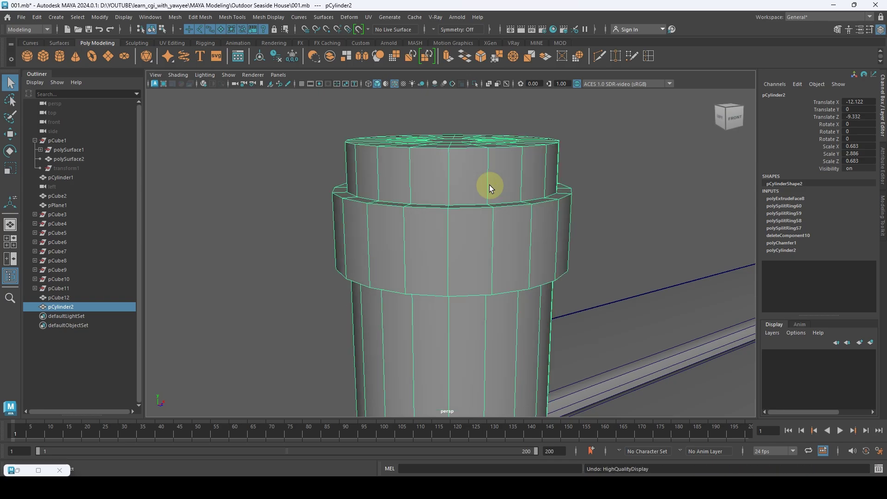
Step: Undo the collar's outward extrusion so its ring of faces is selected again
right_drag(490, 184, 568, 137)
click(466, 175)
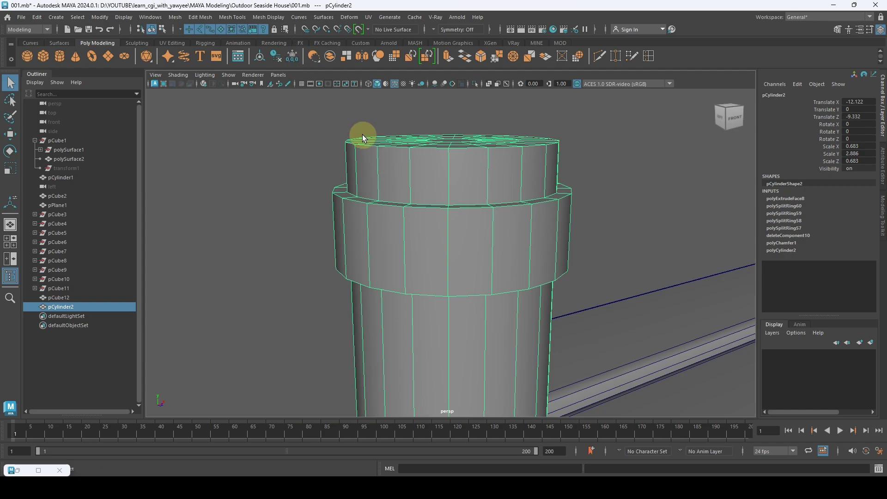
key(t)
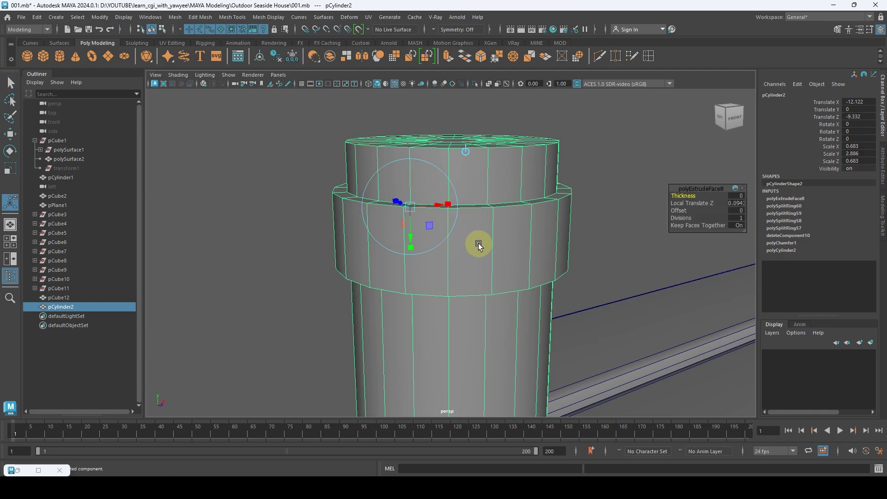
right_drag(481, 232, 487, 210)
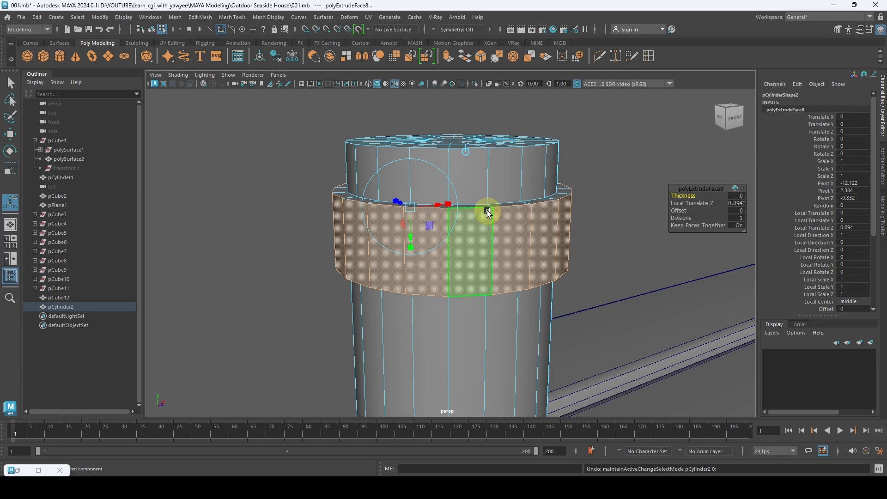
key(ctrl+z)
key(q)
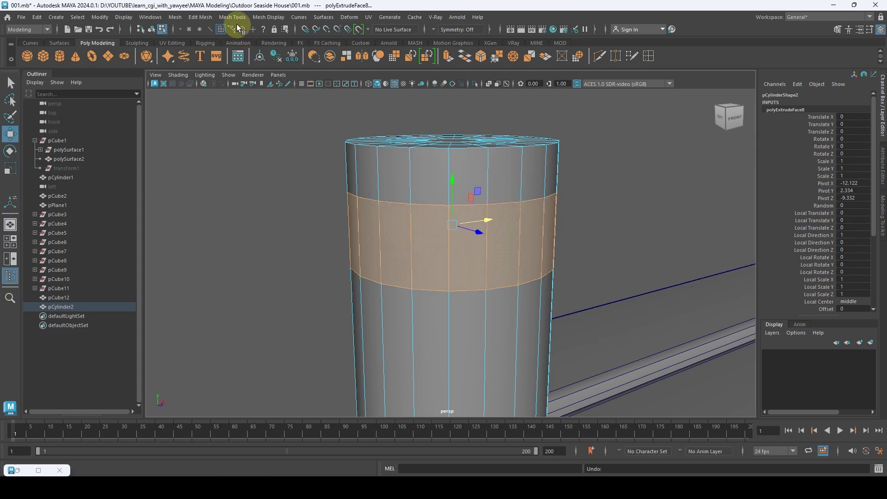
Step: Extrude the ring of faces near the post's top outward with Local Translate Z 0.072 to form a thinner collar
click(200, 18)
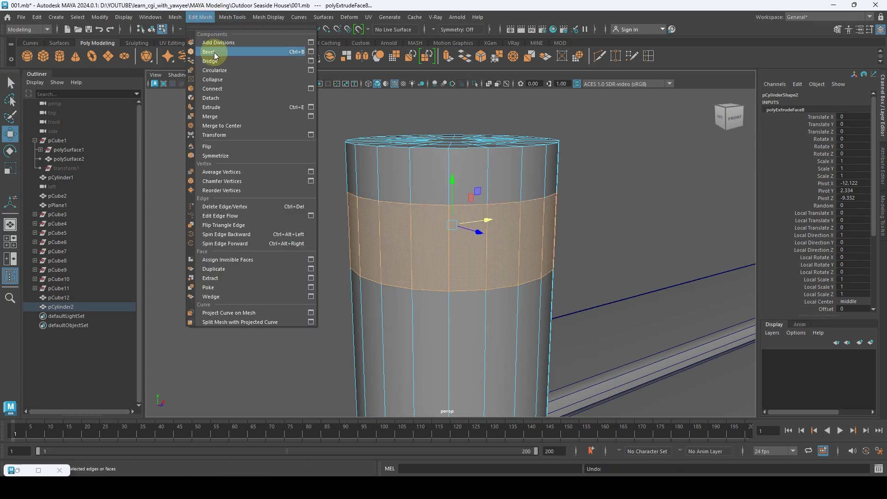
click(221, 106)
alt+drag(346, 177, 406, 182)
key(q)
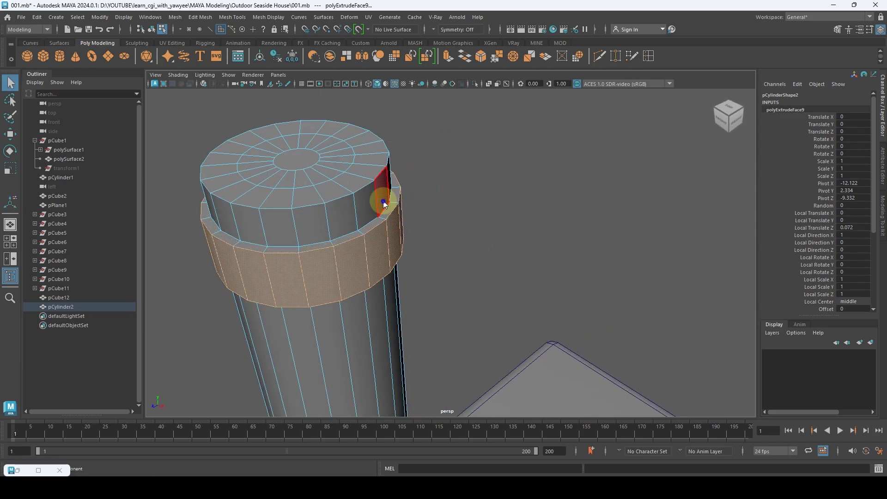
key(F8)
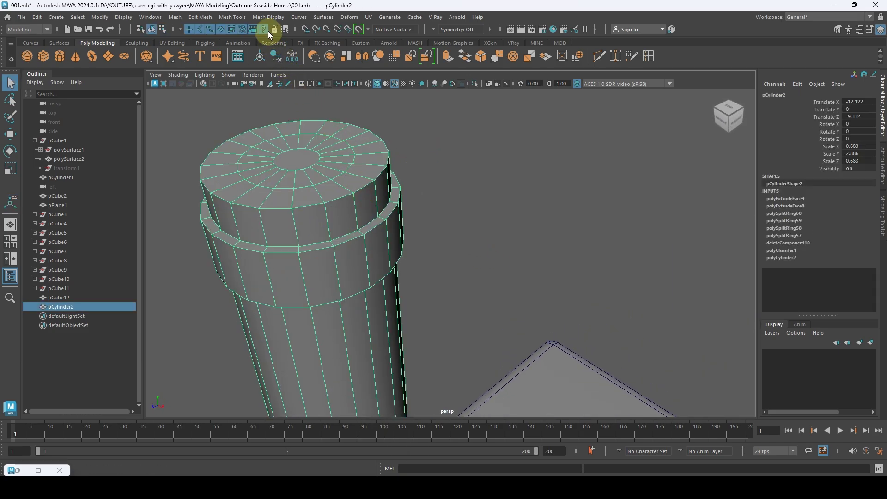
Step: Insert edge loops around the post just below and just above its collar
click(237, 21)
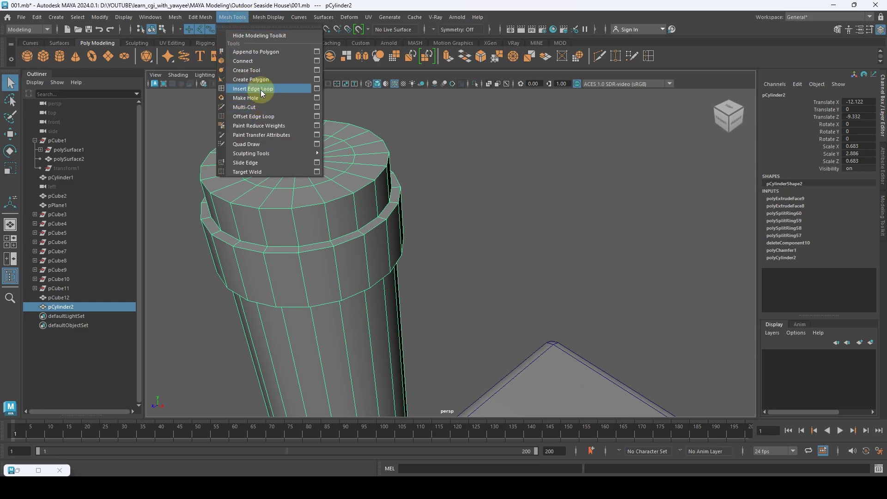
click(261, 90)
alt+drag(293, 204, 316, 204)
alt+right_drag(310, 202, 392, 236)
alt+middle_drag(392, 236, 419, 216)
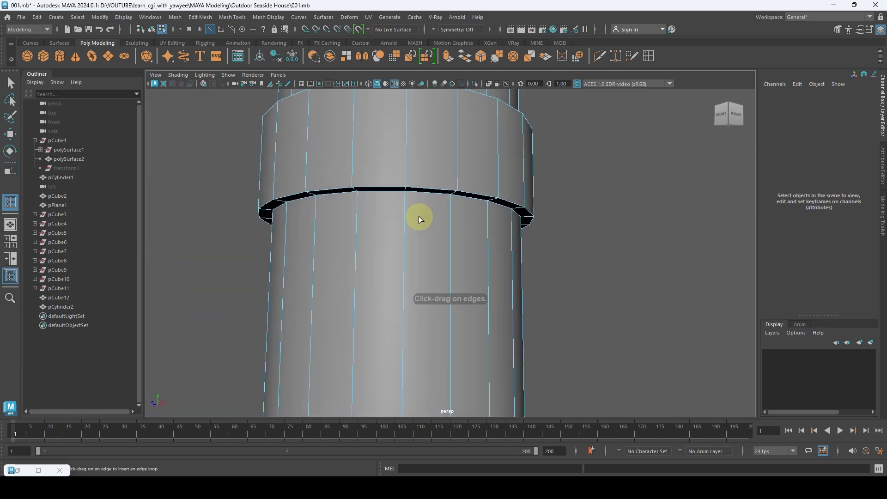
click(399, 198)
alt+drag(404, 196, 409, 217)
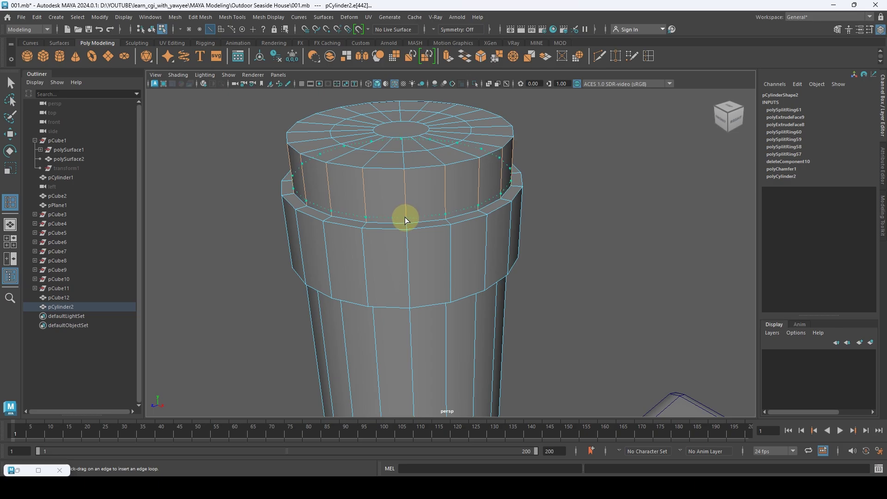
click(405, 217)
alt+drag(406, 265, 424, 235)
Step: Bevel the edge loops on the collar's outer rims and the post's top rim with a fraction of 0.702
key(q)
right_click(440, 188)
right_drag(440, 188, 439, 209)
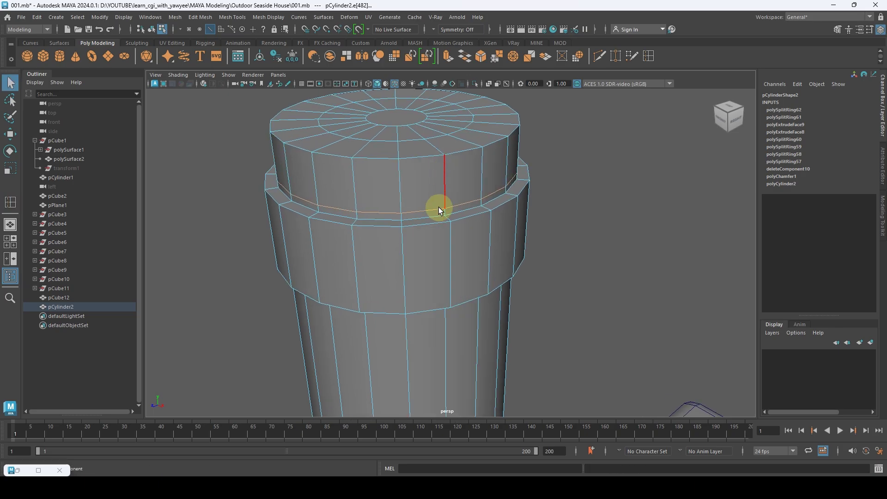
shift+double_click(429, 313)
shift+double_click(414, 159)
click(200, 17)
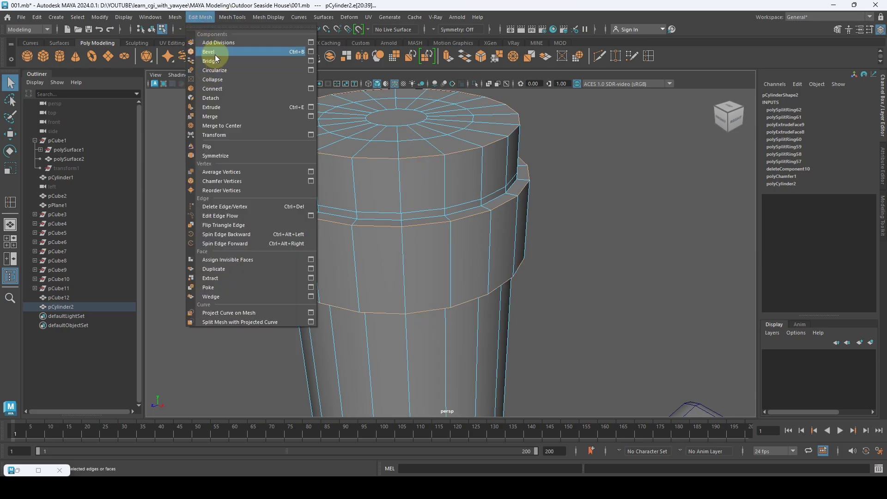
click(214, 52)
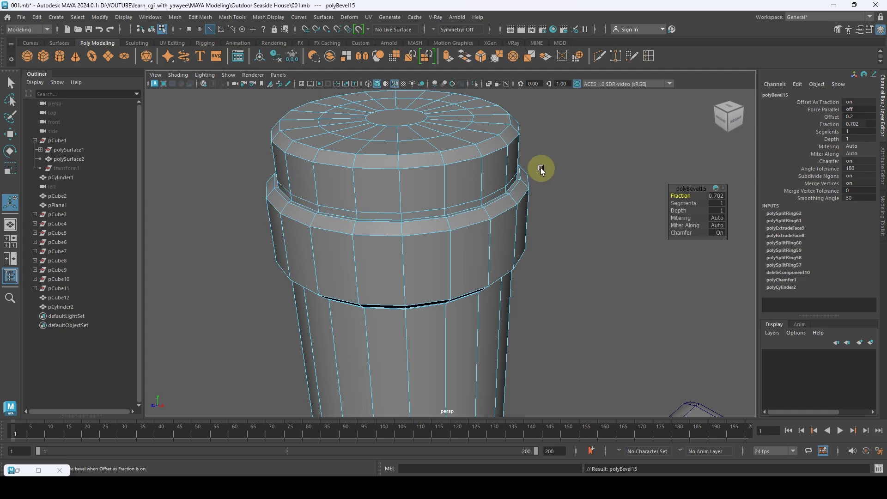
Step: Return the beveled post to object mode and turn on its smooth mesh preview
key(q)
right_drag(500, 165, 520, 148)
click(486, 151)
key(3)
click(592, 139)
alt+right_drag(628, 167, 244, 217)
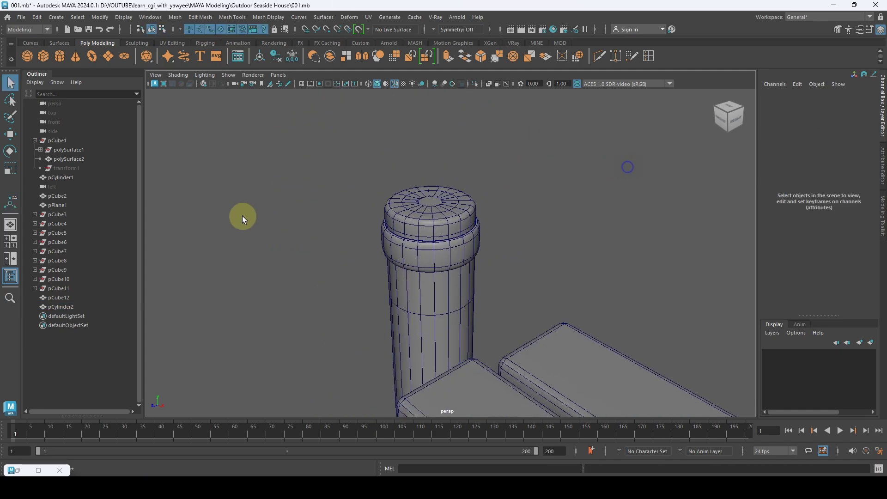
Step: Duplicate the collared post twice along the same side of the deck, placing the last copy at Translate Z 10.079
alt+drag(243, 218, 333, 210)
alt+right_drag(620, 275, 401, 268)
mouse_move(402, 268)
alt+mouse_down()
mouse_move(593, 250)
mouse_move(466, 251)
mouse_move(507, 261)
mouse_move(387, 228)
mouse_move(271, 281)
mouse_move(442, 298)
mouse_move(629, 295)
mouse_move(551, 278)
mouse_move(292, 162)
mouse_move(341, 208)
alt+mouse_up()
click(452, 263)
key(w)
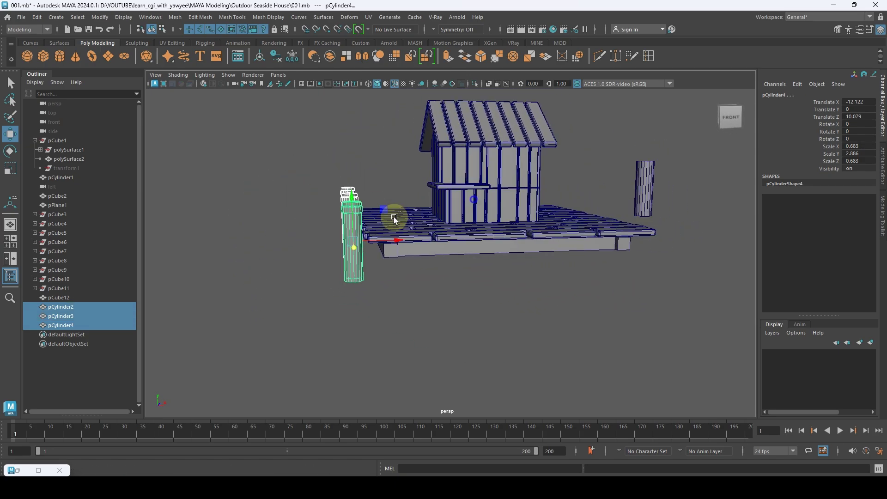
Step: Duplicate the three posts to the deck's opposite side and delete the old plain cylinder
mouse_move(394, 221)
alt+mouse_down()
mouse_move(353, 228)
mouse_move(298, 272)
mouse_move(598, 270)
alt+mouse_up()
mouse_move(634, 203)
alt+mouse_down()
mouse_move(611, 192)
mouse_move(609, 213)
alt+mouse_up()
click(593, 215)
alt+drag(584, 247, 409, 218)
alt+drag(570, 230, 517, 243)
alt+drag(363, 209, 573, 282)
key(Delete)
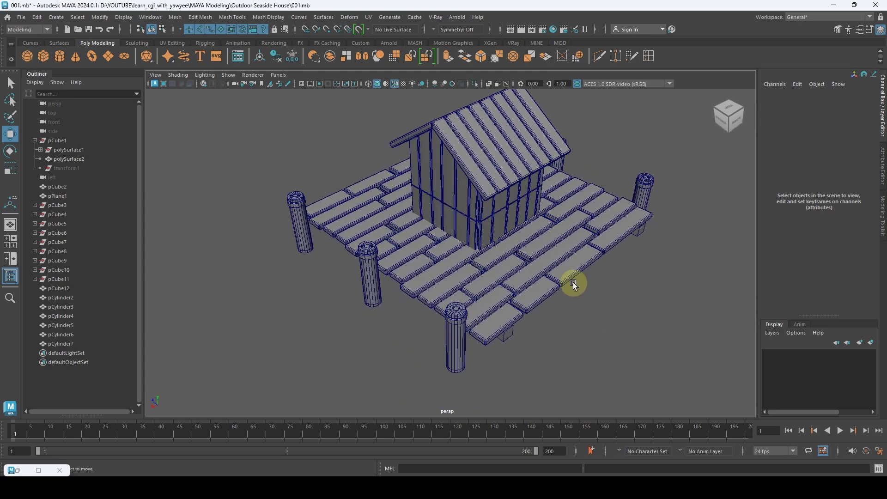
Step: Duplicate three posts along the deck's back edge, placing the middle one at Translate X 0.006 and Z -12.149
click(454, 344)
mouse_move(446, 328)
shift+mouse_down()
mouse_move(480, 339)
mouse_move(476, 373)
mouse_move(497, 367)
mouse_move(476, 352)
mouse_move(480, 284)
mouse_move(432, 301)
mouse_move(419, 284)
mouse_move(486, 284)
mouse_move(407, 322)
mouse_move(411, 317)
shift+mouse_up()
mouse_move(449, 293)
alt+mouse_down()
mouse_move(404, 329)
mouse_move(581, 199)
alt+mouse_up()
key(ctrl+z)
click(484, 260)
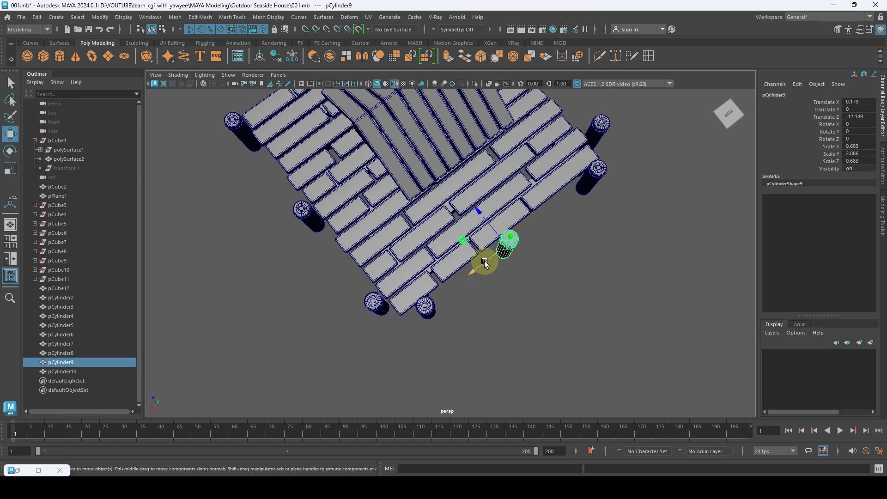
alt+drag(485, 257, 401, 236)
alt+right_drag(401, 237, 427, 283)
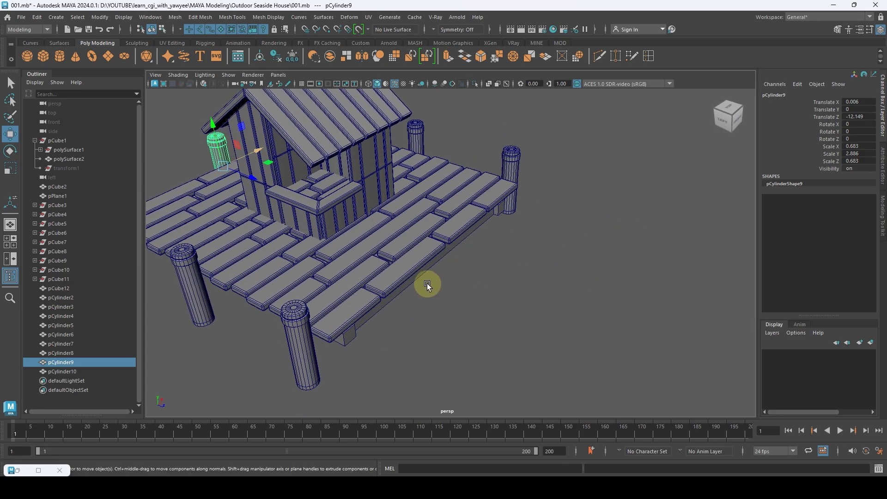
Step: Create a polygon cube and move it in front of the deck to Translate X -6.737 and Z 13.889
click(44, 56)
key(f)
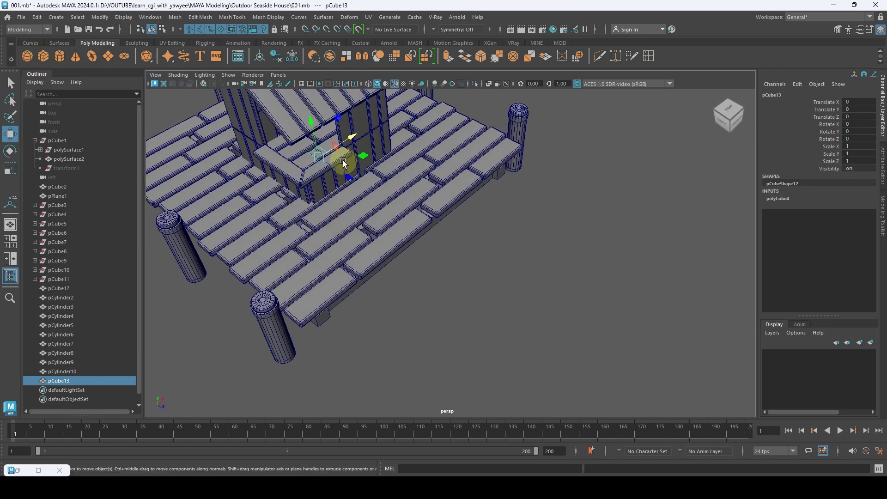
drag(343, 176, 481, 264)
alt+middle_drag(535, 230, 551, 223)
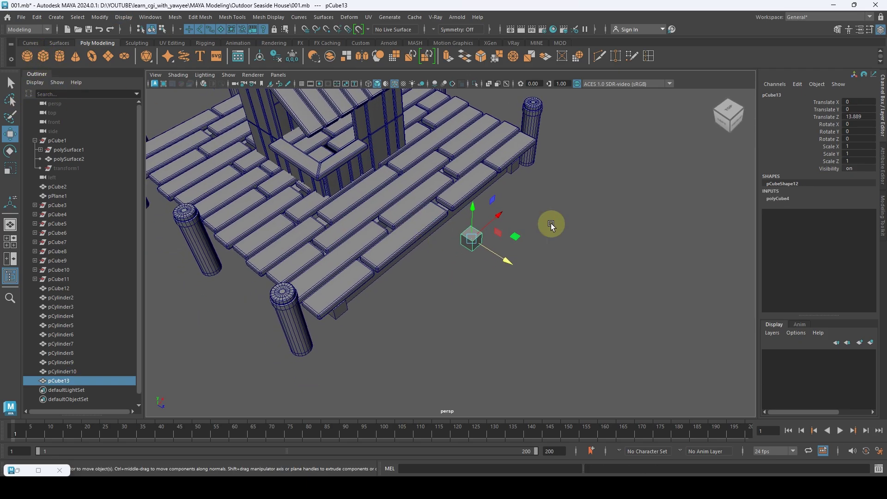
drag(500, 217, 555, 165)
Step: Scale the cube to 5.174 × 0.572 × 1.548 as a stair tread and move it against the deck at Translate Z 12.084
key(r)
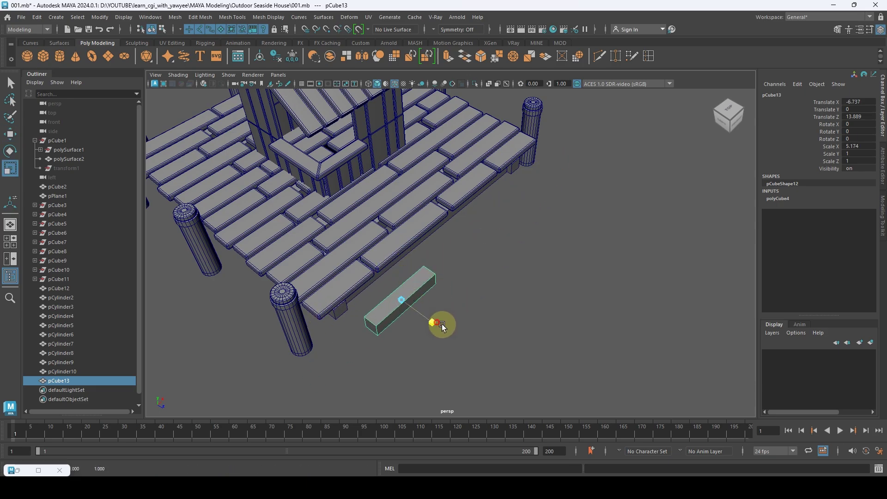
drag(442, 323, 487, 265)
key(w)
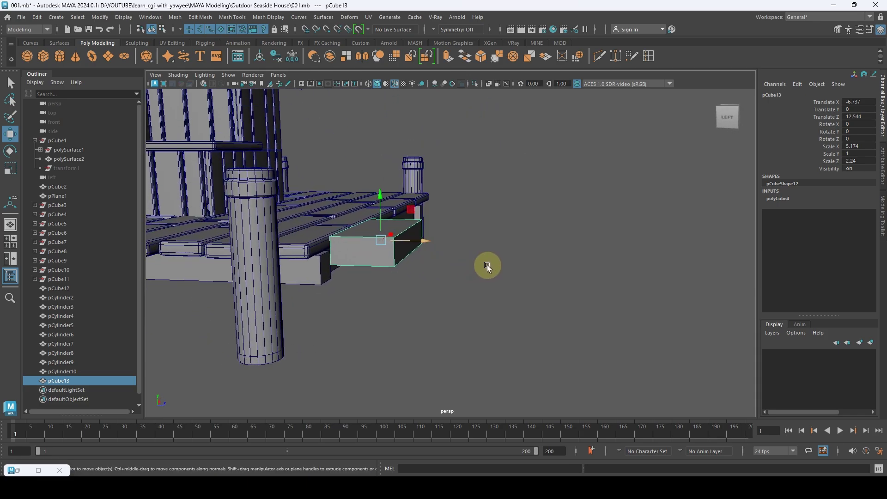
key(r)
drag(377, 209, 372, 217)
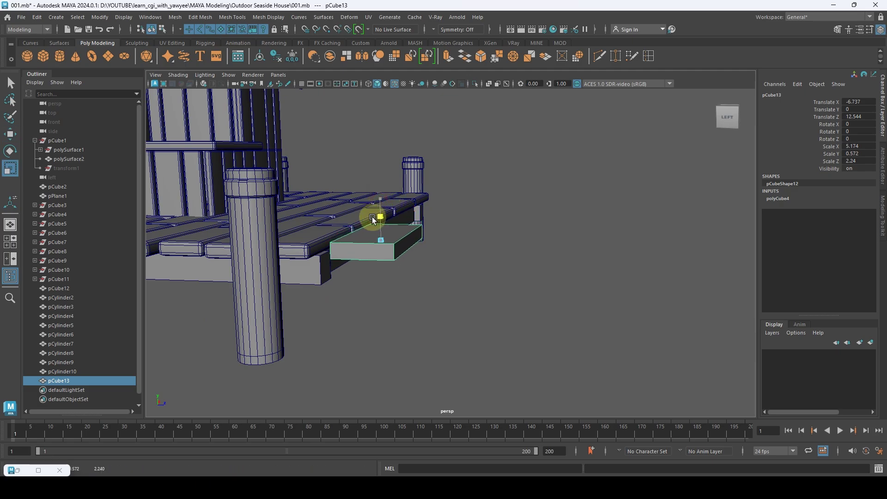
drag(423, 244, 397, 242)
key(w)
alt+drag(396, 242, 455, 252)
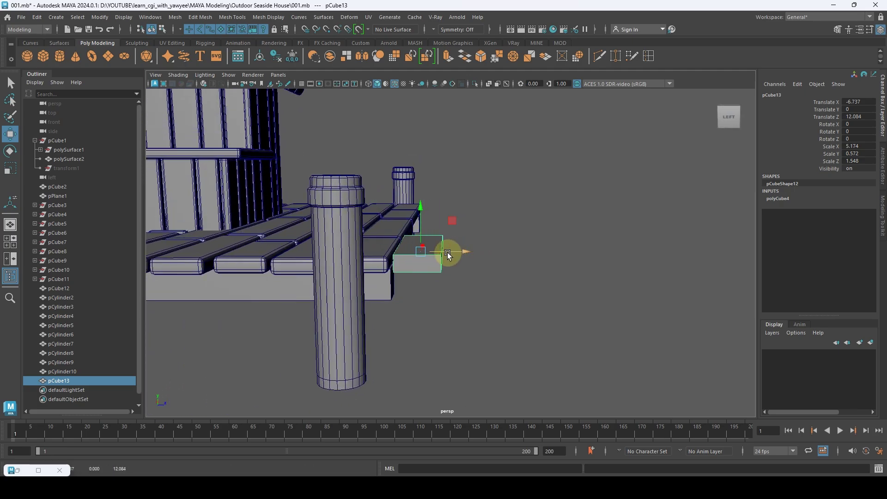
Step: Duplicate the tread five times as a descending staircase, with the lowest tread at Translate Y -3.054 and Z 20.061
mouse_move(455, 252)
shift+mouse_down()
mouse_move(507, 250)
mouse_move(500, 256)
shift+mouse_up()
drag(465, 212, 462, 233)
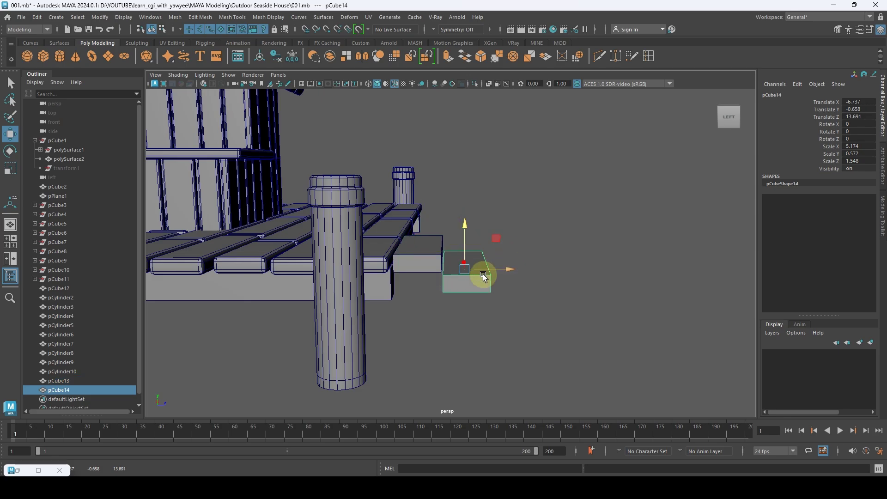
mouse_move(534, 270)
shift+mouse_down()
mouse_move(508, 255)
mouse_move(467, 264)
mouse_move(513, 264)
shift+mouse_up()
drag(476, 233, 464, 260)
mouse_move(493, 234)
mouse_down()
mouse_move(549, 231)
mouse_move(542, 234)
mouse_up()
mouse_move(519, 204)
mouse_down()
mouse_move(521, 228)
mouse_move(564, 250)
mouse_move(590, 249)
mouse_move(559, 232)
mouse_move(556, 239)
mouse_up()
alt+right_drag(556, 239, 432, 240)
alt+drag(432, 240, 384, 209)
alt+right_drag(383, 209, 514, 271)
alt+drag(514, 270, 403, 277)
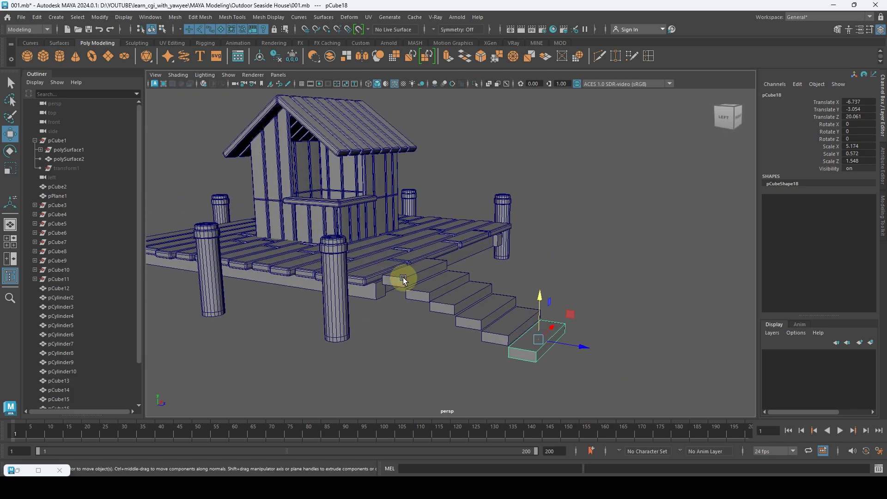
Step: Duplicate the top tread beside the stairs at Translate X -10.197 and narrow it to Scale X 0.973 as a side beam
mouse_move(403, 277)
alt+right_down()
mouse_move(465, 324)
mouse_move(412, 264)
alt+right_up()
alt+drag(412, 265, 365, 304)
click(365, 298)
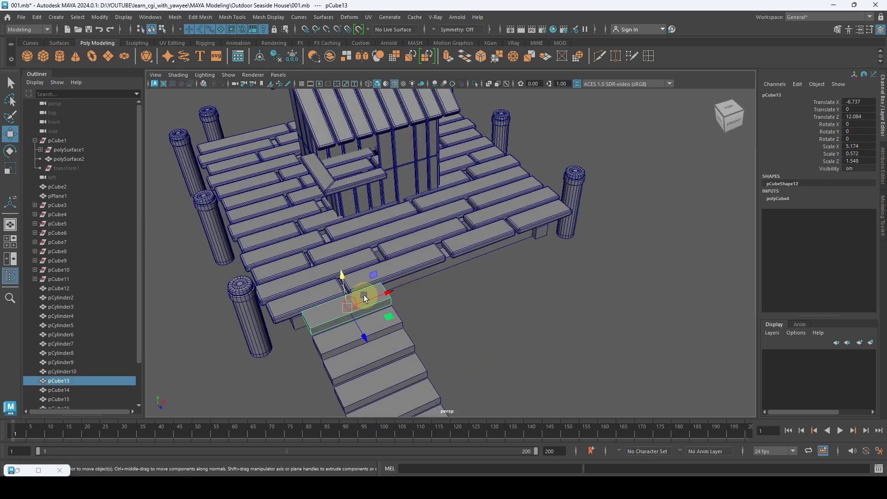
alt+right_drag(364, 298, 412, 279)
mouse_move(411, 280)
shift+mouse_down()
mouse_move(342, 307)
mouse_move(354, 320)
mouse_move(389, 280)
shift+mouse_up()
key(r)
Step: Pull the side beam's front face forward to extend the beam along the full run of stairs
alt+right_drag(389, 280, 462, 326)
alt+middle_drag(462, 326, 479, 262)
right_drag(373, 282, 378, 243)
alt+drag(374, 275, 497, 171)
click(372, 163)
key(w)
click(397, 161)
Step: Slope the side beam along the stairs in the left view by moving its front face to Y -3.233 and Z 20.850
key(space)
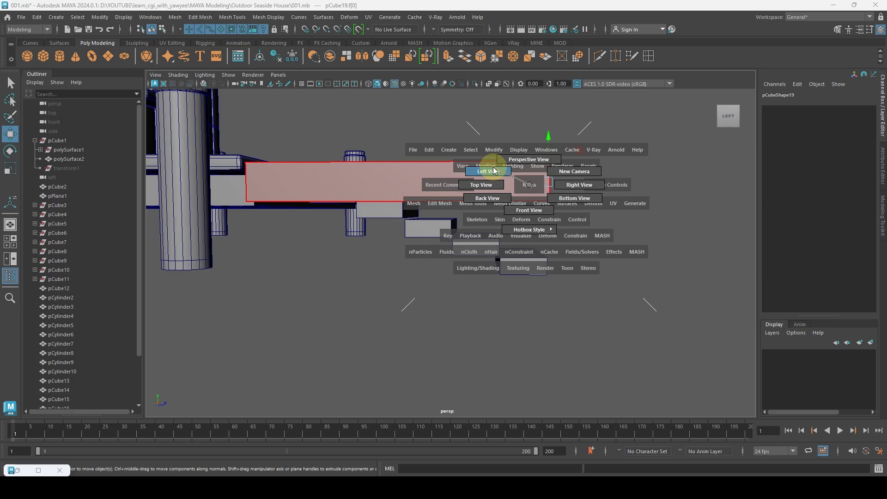
drag(495, 171, 494, 171)
scroll(584, 182, up, 10)
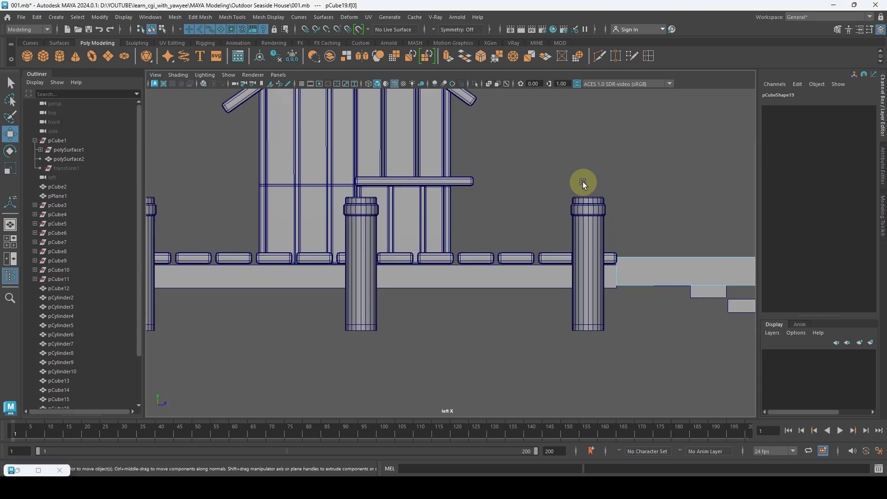
alt+middle_drag(520, 267, 524, 243)
drag(541, 208, 542, 262)
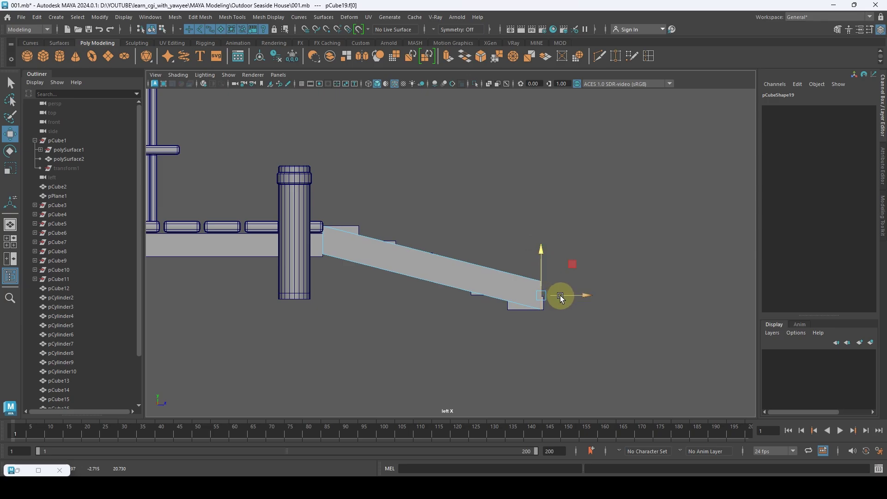
drag(565, 294, 545, 279)
Step: Duplicate the sloped side beam to the other side of the stairs at Translate X -3.595
key(space)
drag(467, 279, 461, 235)
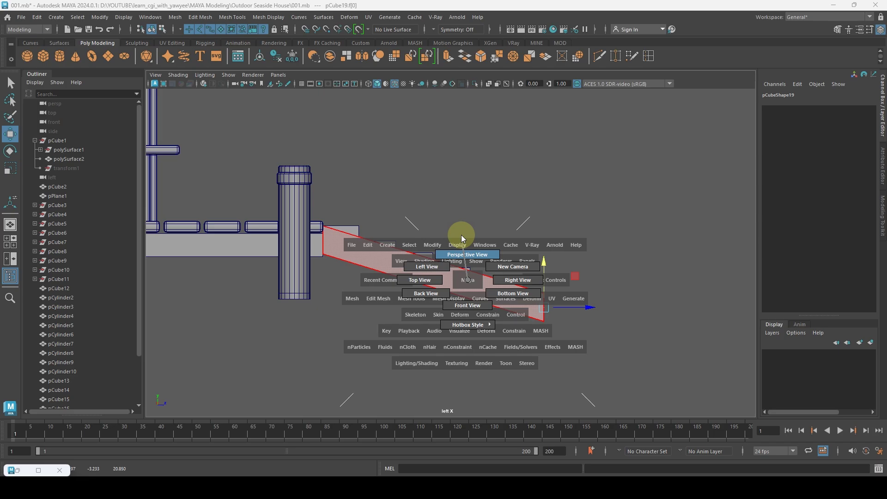
drag(461, 235, 424, 254)
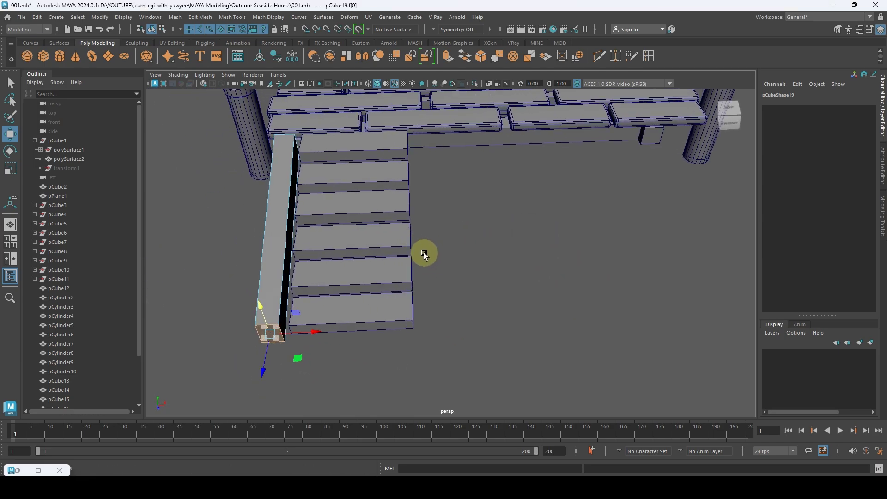
scroll(392, 236, up, 3)
right_drag(361, 219, 376, 197)
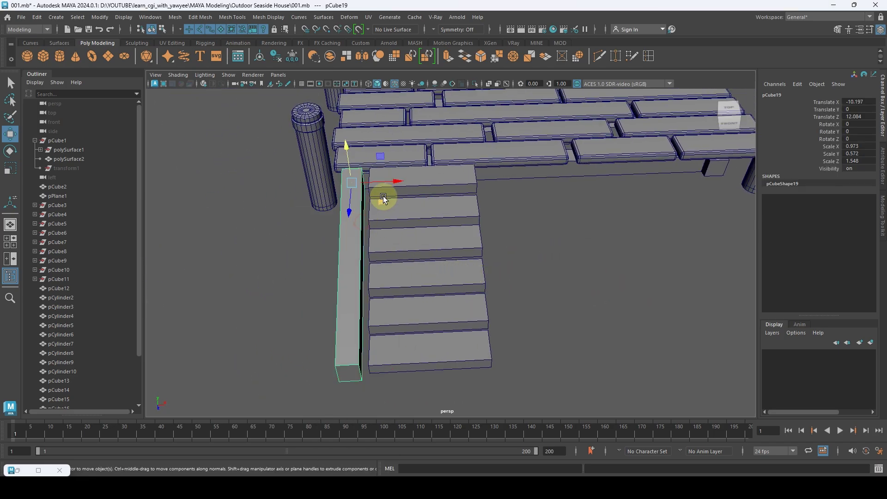
drag(393, 181, 525, 190)
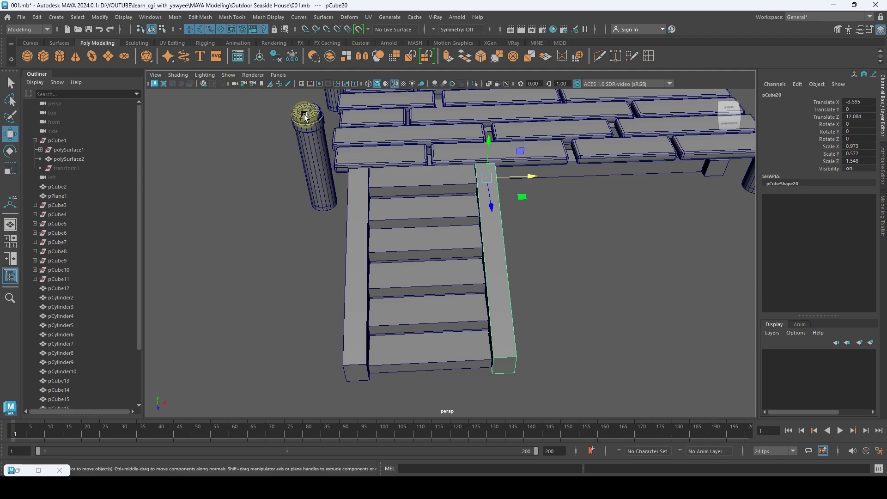
alt+drag(305, 117, 327, 134)
key(space)
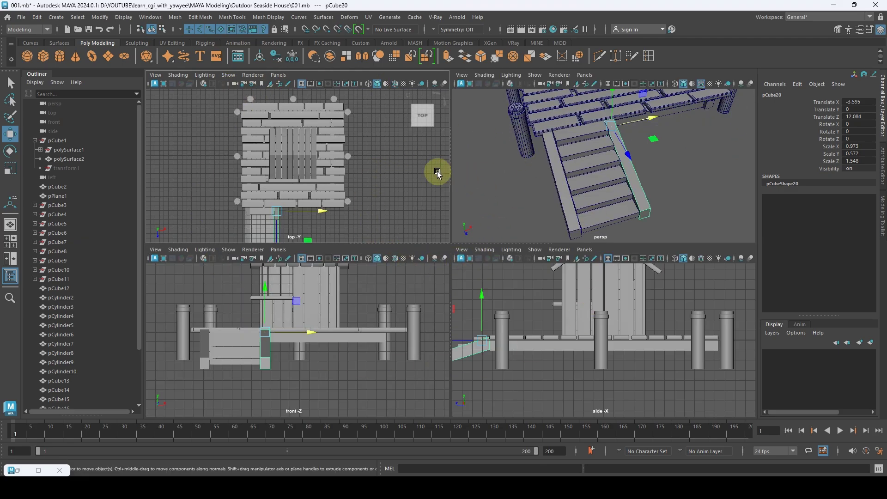
click(393, 190)
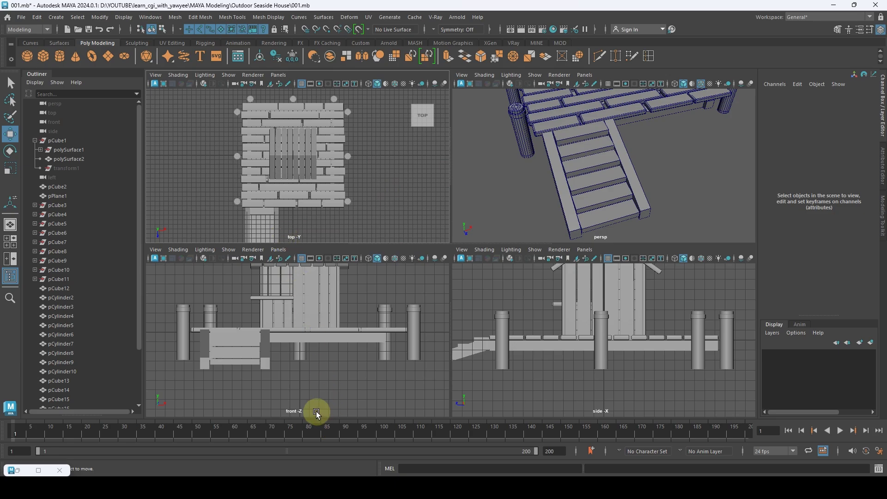
key(space)
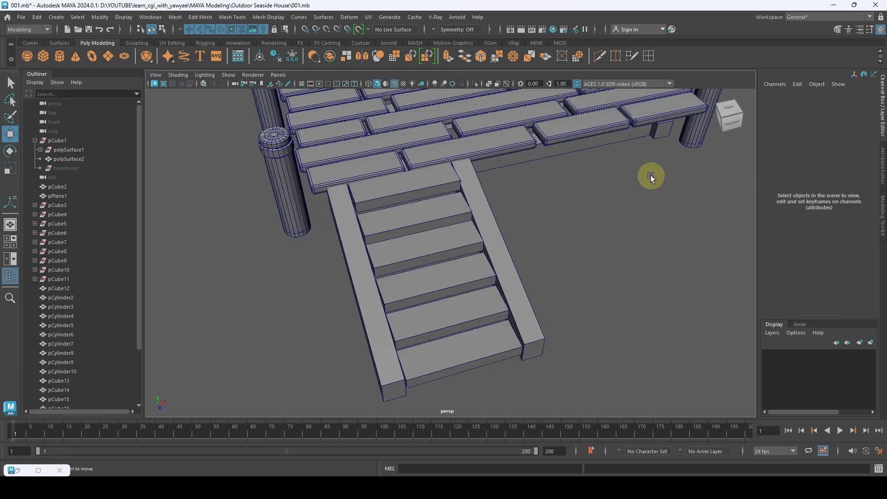
Step: Combine the two side beams of the stairs into one mesh
alt+drag(648, 174, 370, 256)
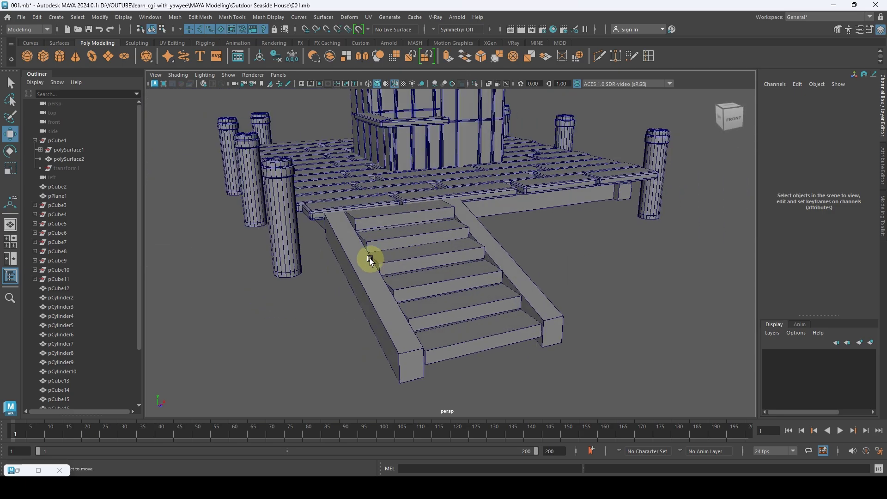
click(356, 254)
click(489, 234)
alt+drag(469, 215, 501, 242)
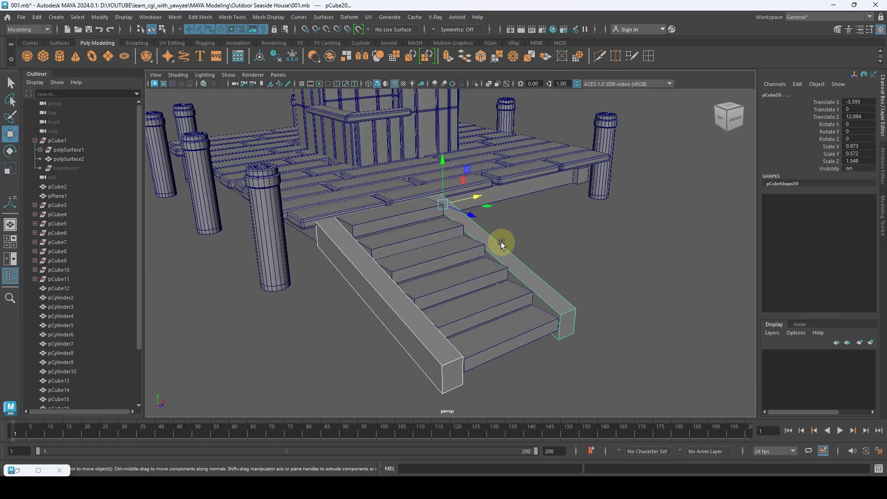
click(176, 20)
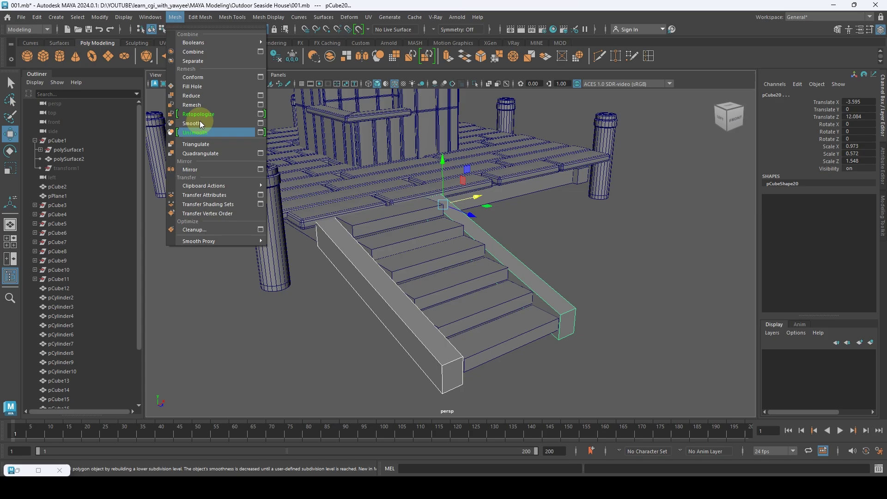
click(201, 60)
Step: Raise the top faces of both side beams above the treads and return to object mode
alt+drag(379, 208, 392, 213)
right_drag(334, 238, 335, 204)
click(336, 235)
shift+click(448, 218)
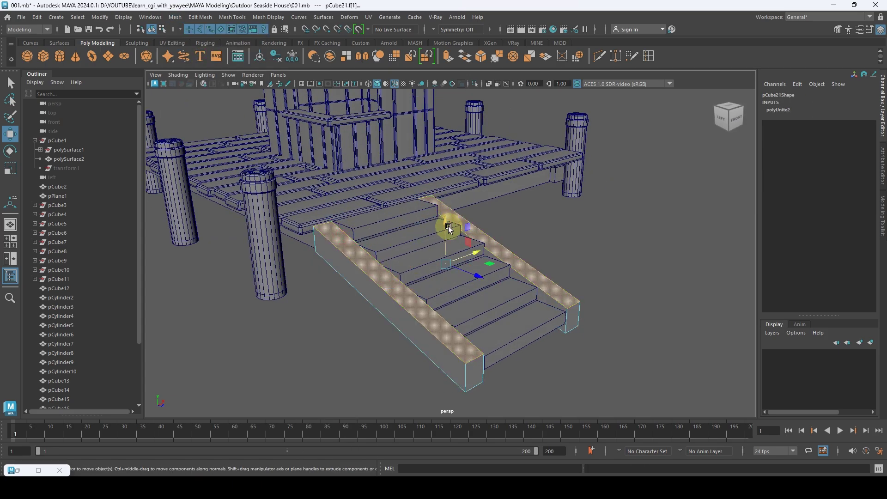
drag(447, 232, 451, 221)
key(q)
right_drag(461, 214, 511, 185)
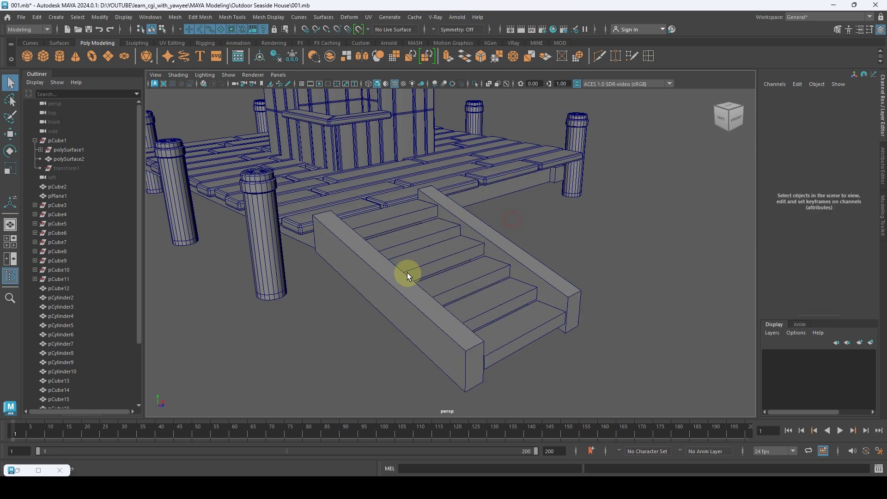
Step: Bevel the stairs' combined side beams with a fraction of 0.4 and 2 segments
click(382, 277)
key(f)
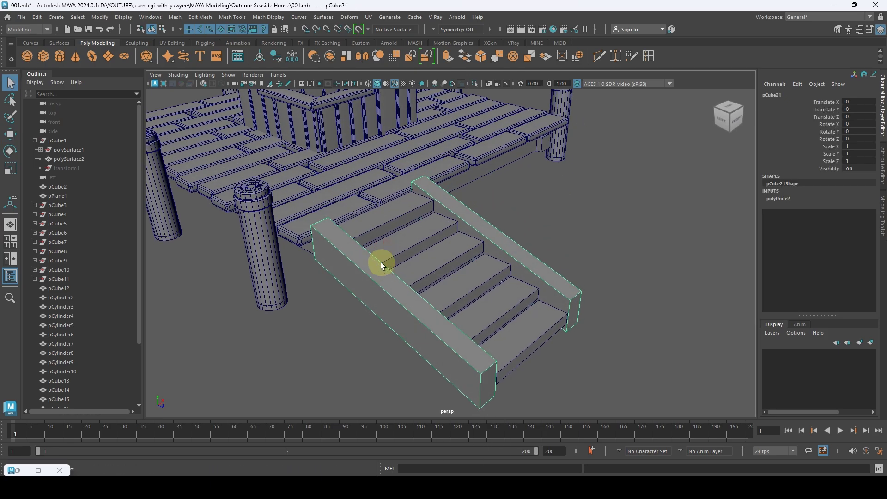
click(200, 17)
click(216, 52)
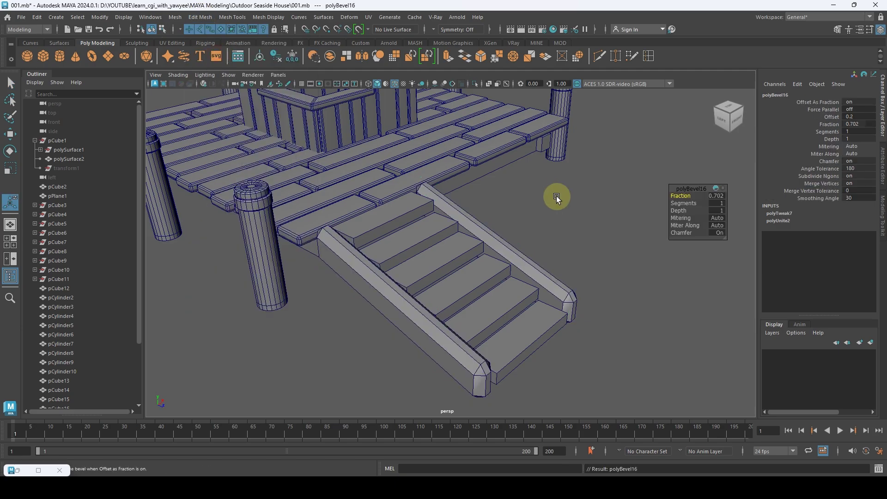
click(717, 198)
text(0.)
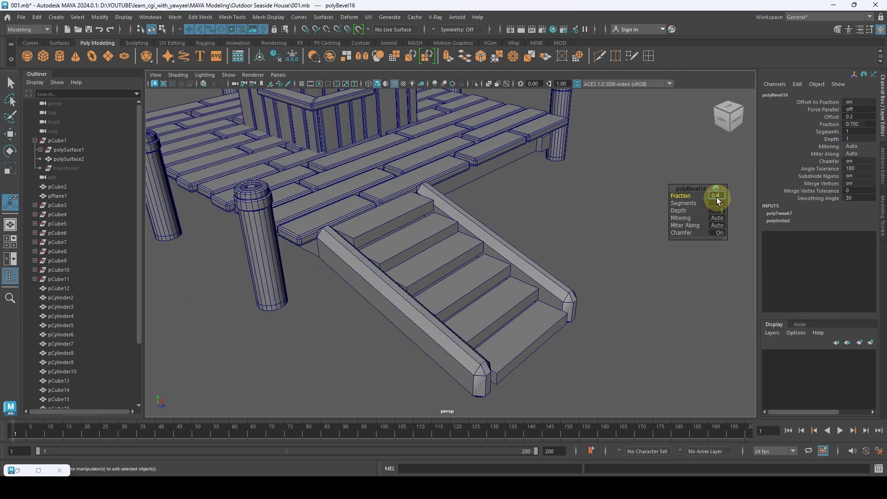
text(4)
key(Return)
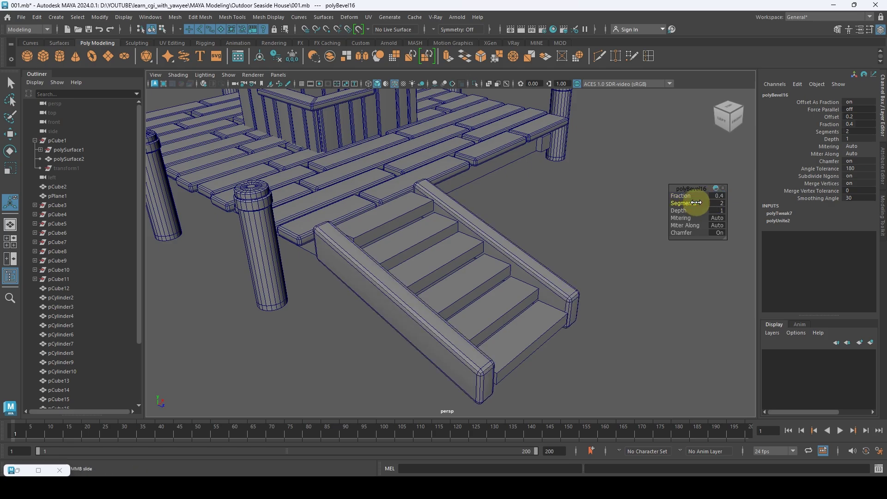
key(q)
Step: Combine the six stair treads between the side beams into one mesh
click(387, 215)
shift+click(424, 252)
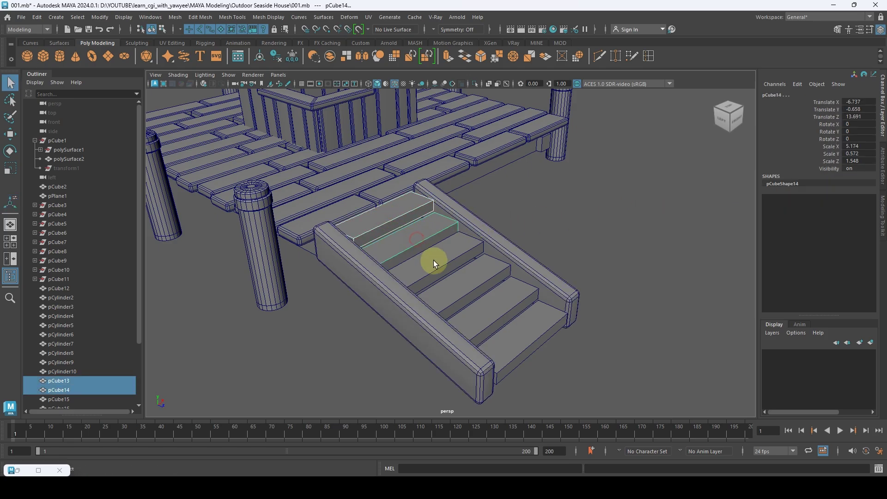
shift+click(437, 263)
shift+click(454, 283)
shift+click(491, 301)
shift+click(533, 334)
alt+drag(533, 334, 580, 351)
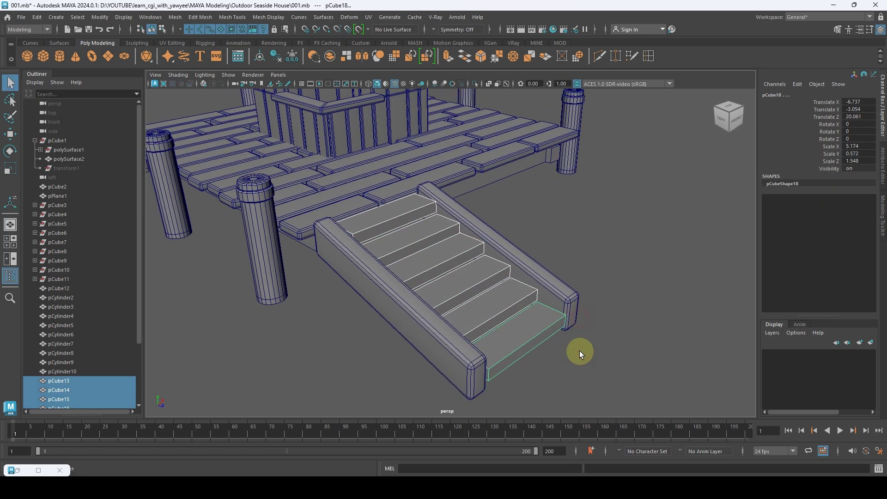
click(174, 17)
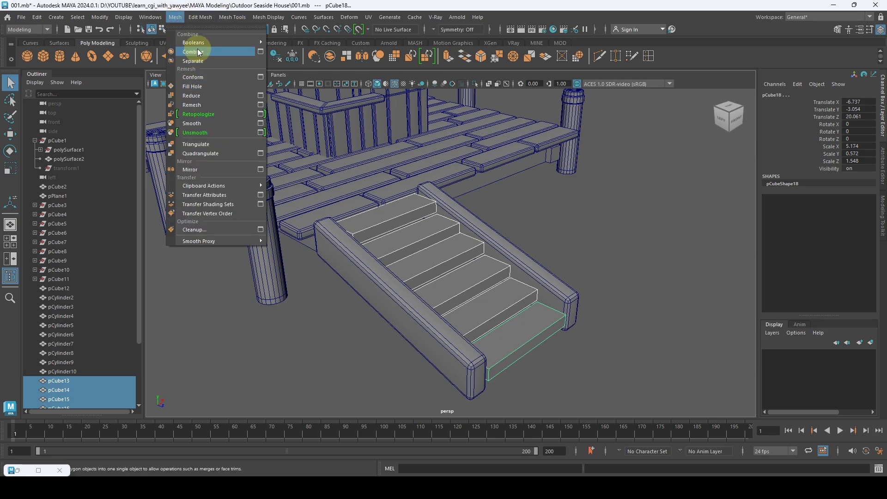
click(193, 50)
Step: Bevel the combined stair treads with a fraction of 0.5 and 2 segments
click(201, 17)
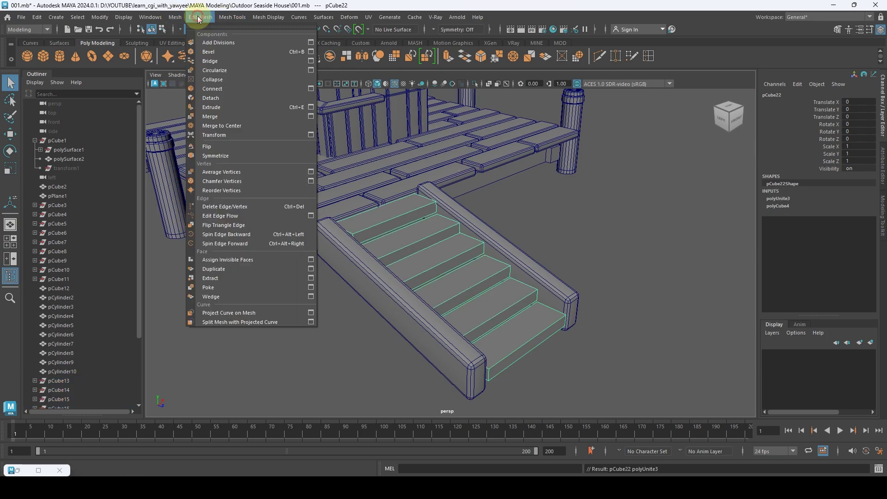
click(219, 53)
click(715, 197)
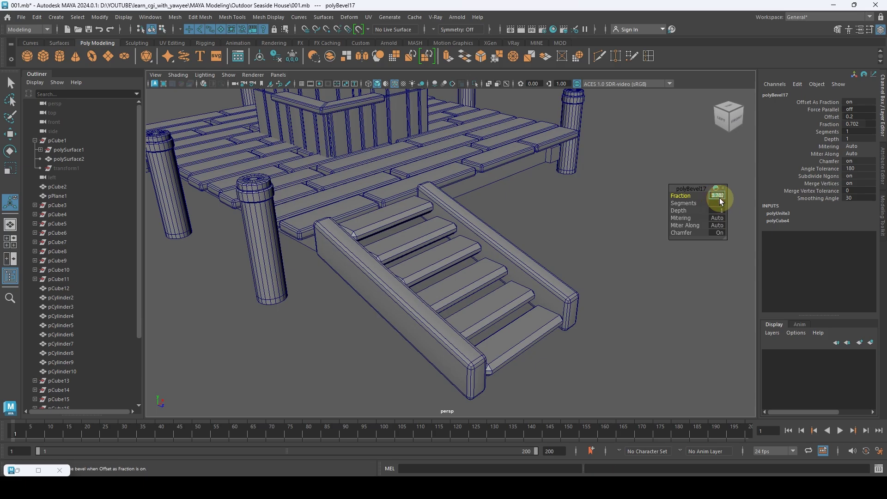
text(0.3)
key(Return)
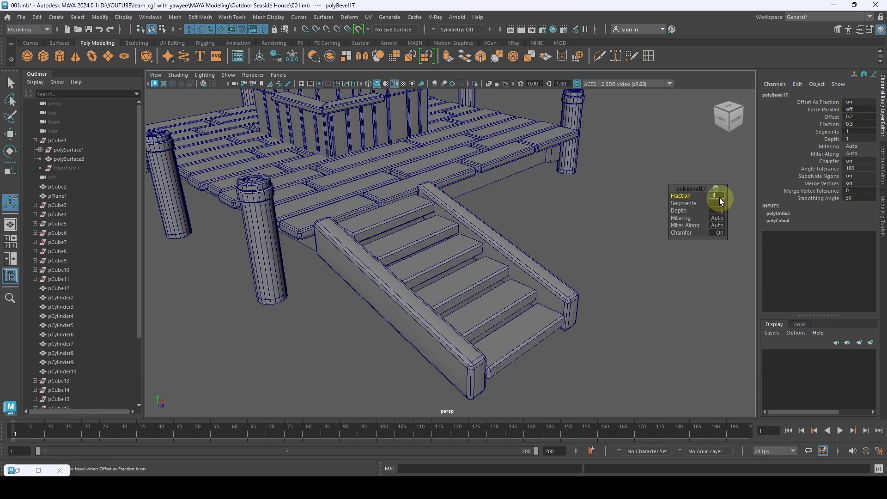
text(0.4)
key(Return)
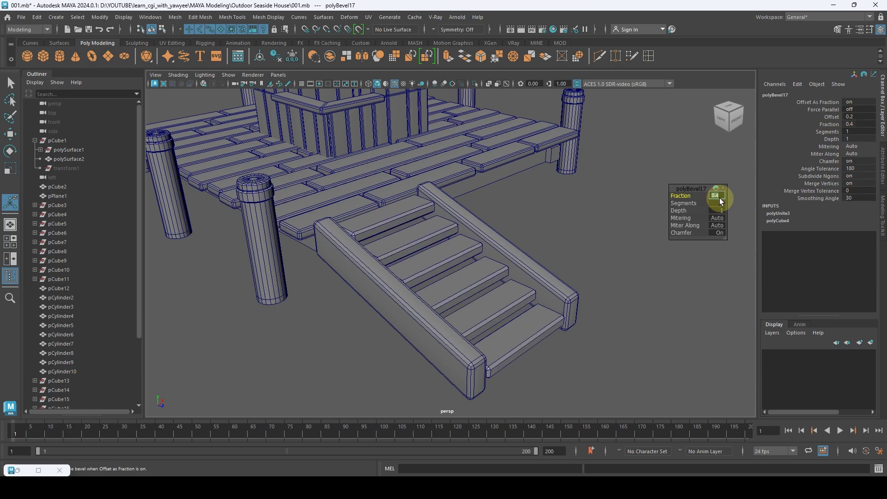
text(0.5)
key(Return)
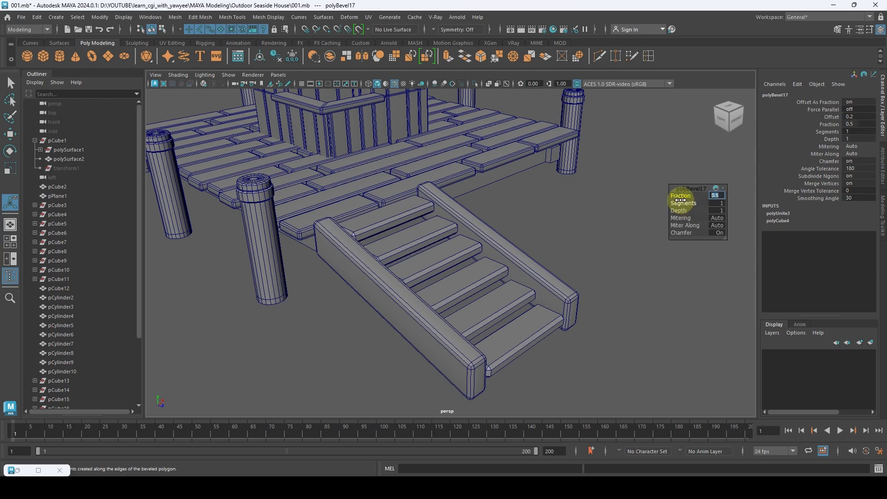
drag(680, 203, 686, 204)
alt+drag(507, 236, 549, 218)
key(q)
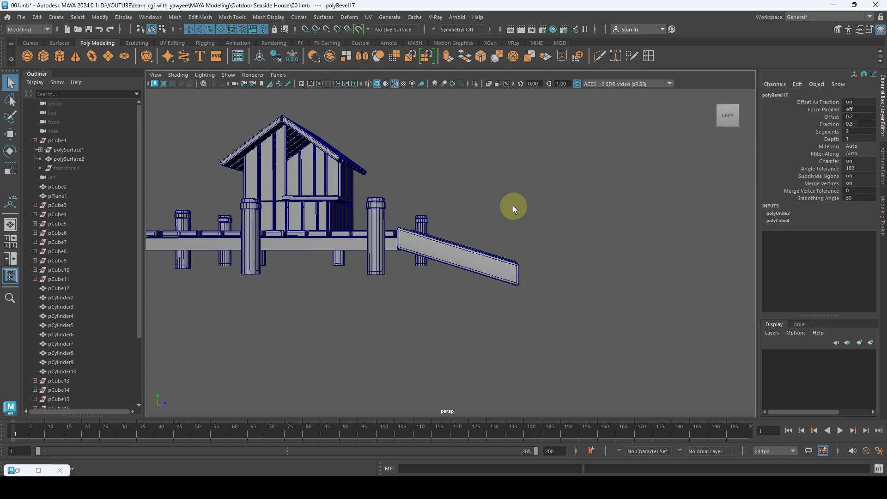
Step: Add a polygon cube below the deck at Translate Y -5.606 and stretch it to Scale X 34.277
alt+drag(475, 223, 462, 279)
scroll(511, 257, down, 3)
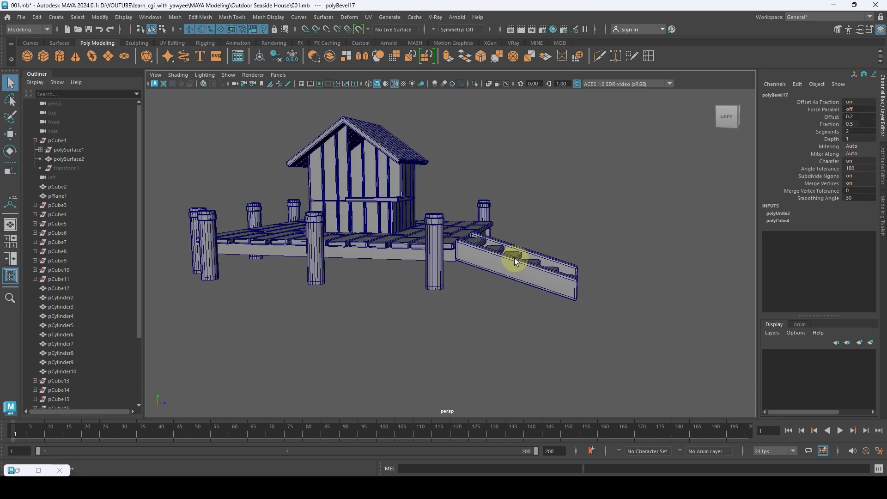
alt+drag(511, 257, 414, 256)
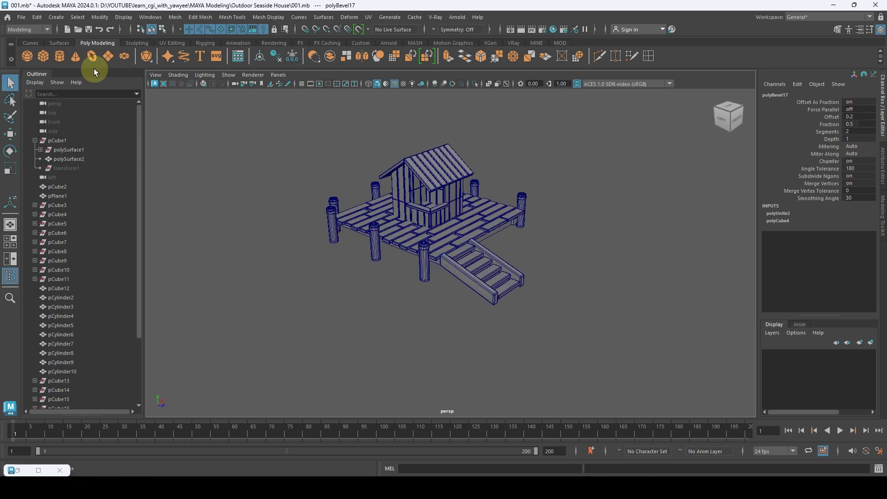
click(42, 57)
alt+drag(570, 249, 415, 248)
key(w)
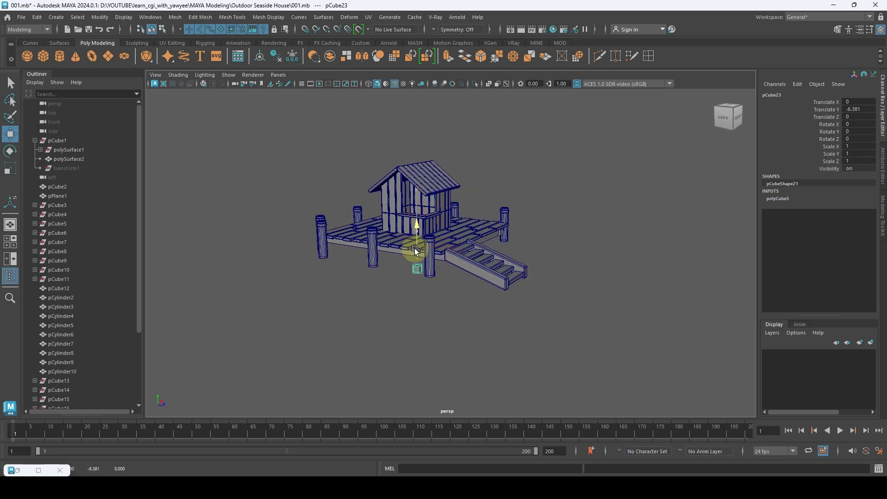
key(r)
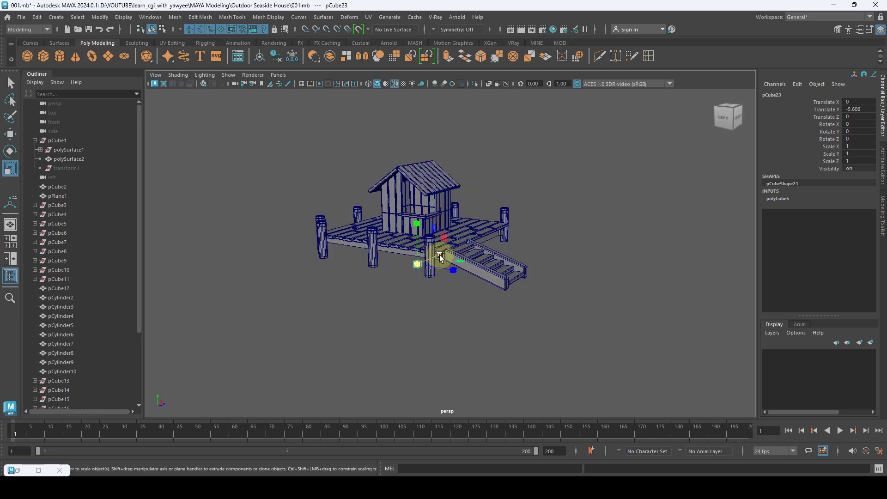
middle_drag(659, 112, 489, 252)
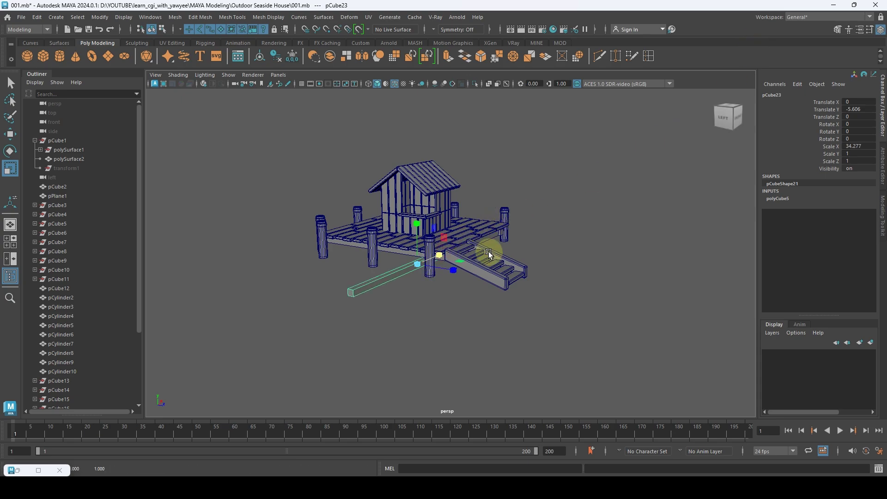
Step: Enlarge the cube into a ground block with Scale Z 41.332 and Scale Y 6.216, centred at Translate Z 2.683
drag(460, 272, 572, 323)
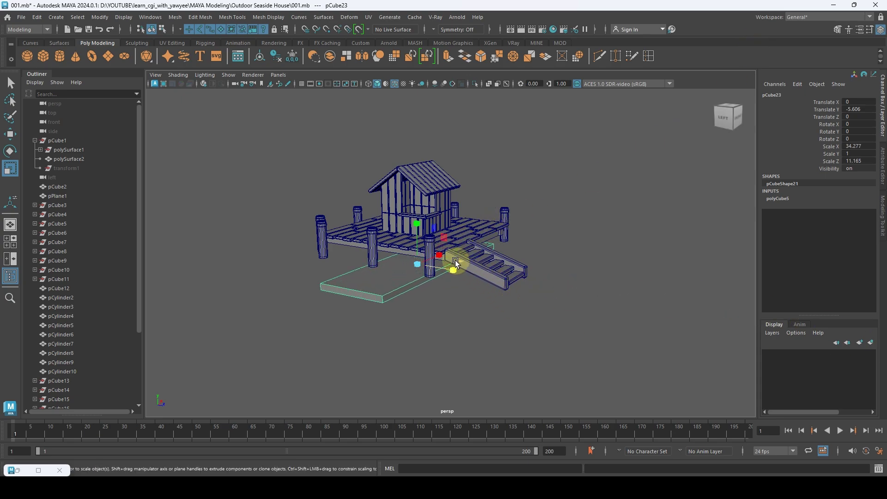
mouse_move(456, 264)
mouse_down()
mouse_move(572, 278)
mouse_move(567, 290)
mouse_move(439, 287)
mouse_move(430, 259)
mouse_move(452, 262)
mouse_up()
key(w)
key(r)
click(426, 222)
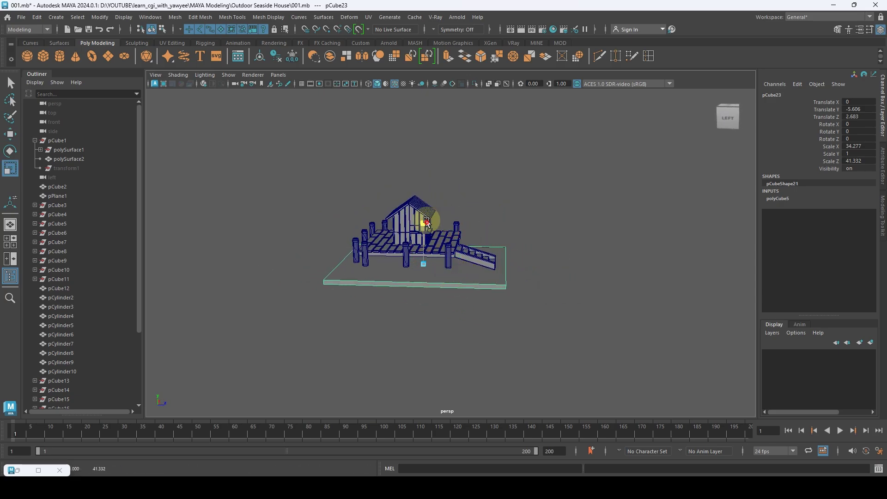
drag(426, 223, 414, 2)
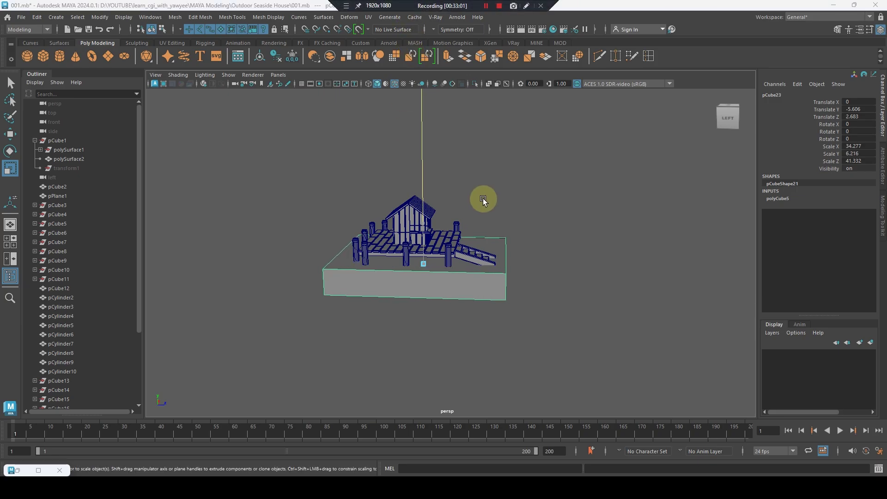
Step: Try raising the ground block together with the stairs to Translate Y -5.229, and undo the move
alt+drag(483, 197, 464, 307)
key(w)
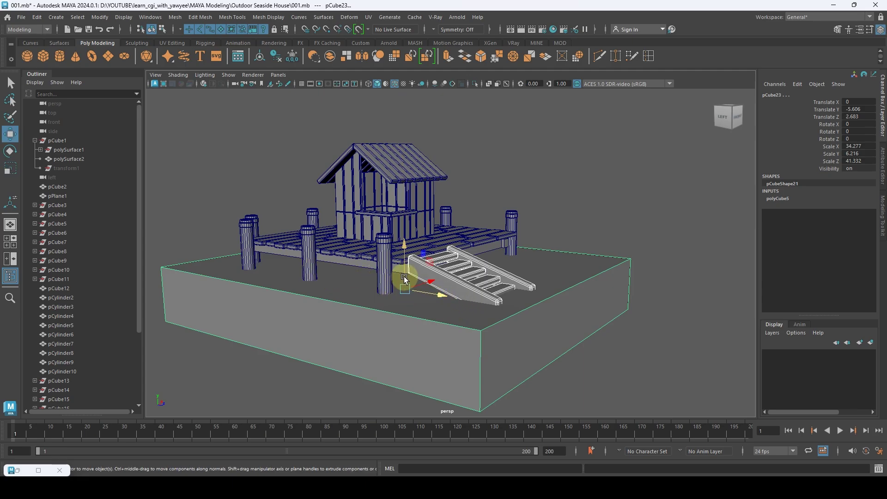
mouse_move(404, 263)
mouse_down()
mouse_move(402, 280)
mouse_move(404, 261)
mouse_up()
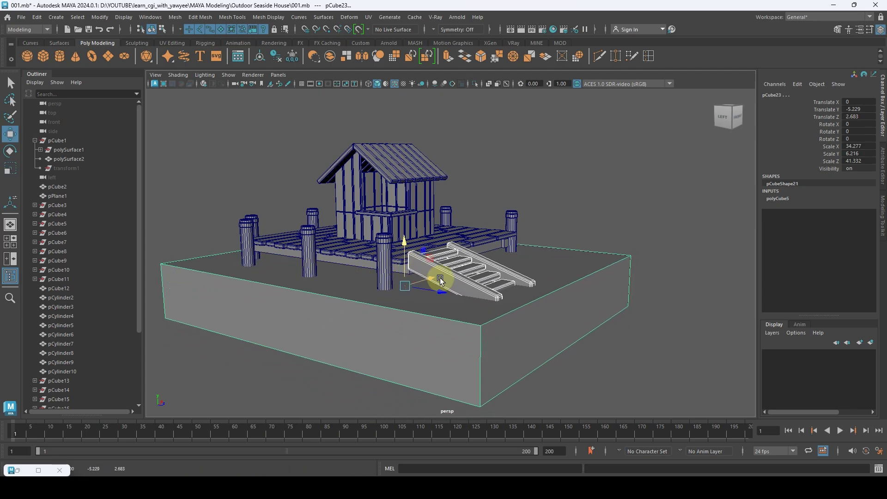
key(ctrl+z)
key(ctrl+z)
key(ctrl+z)
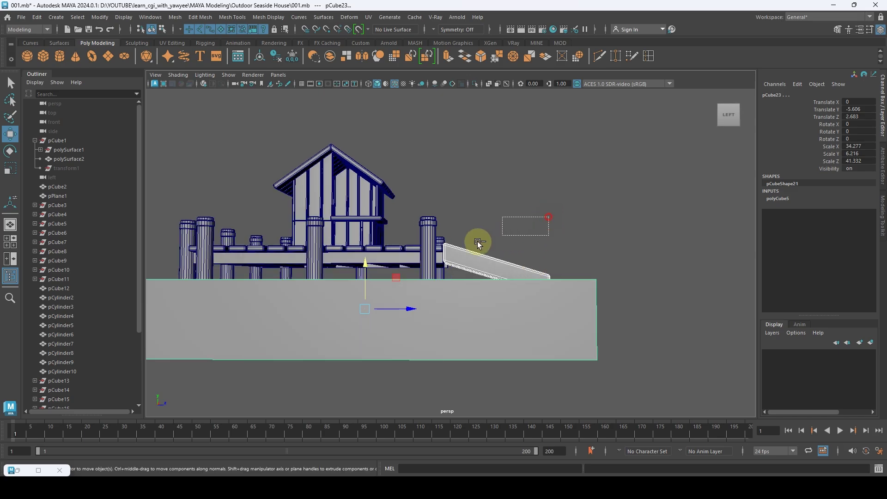
ctrl+drag(478, 241, 508, 248)
key(ctrl+z)
key(ctrl+z)
key(ctrl+z)
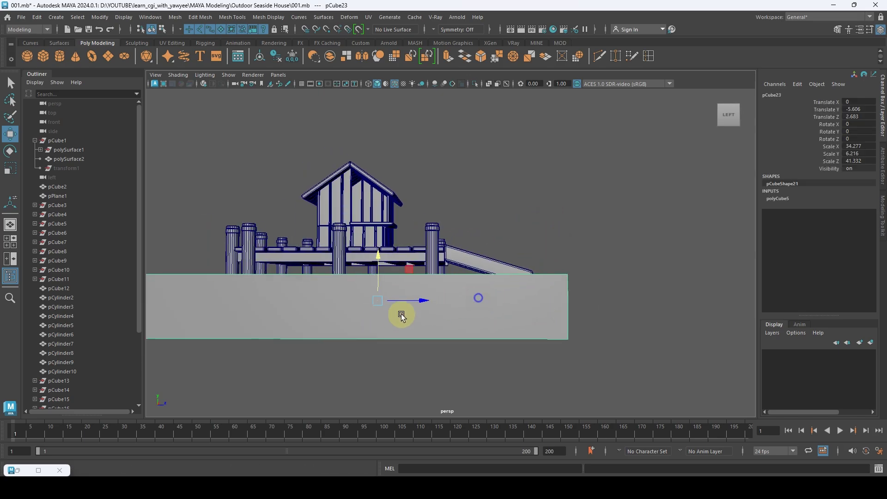
Step: Raise the ground block to Translate Y -5.478 and duplicate it in front of the stairs at Translate Z 56.135
mouse_move(409, 244)
mouse_down()
mouse_move(409, 252)
mouse_move(406, 238)
mouse_up()
alt+drag(462, 255, 535, 254)
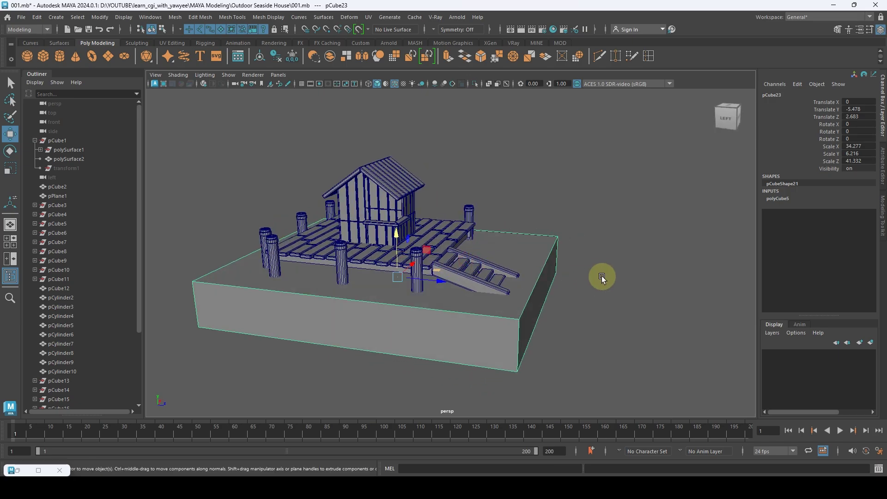
alt+right_drag(598, 276, 456, 198)
mouse_move(456, 199)
alt+mouse_down()
mouse_move(424, 255)
mouse_move(664, 305)
alt+mouse_up()
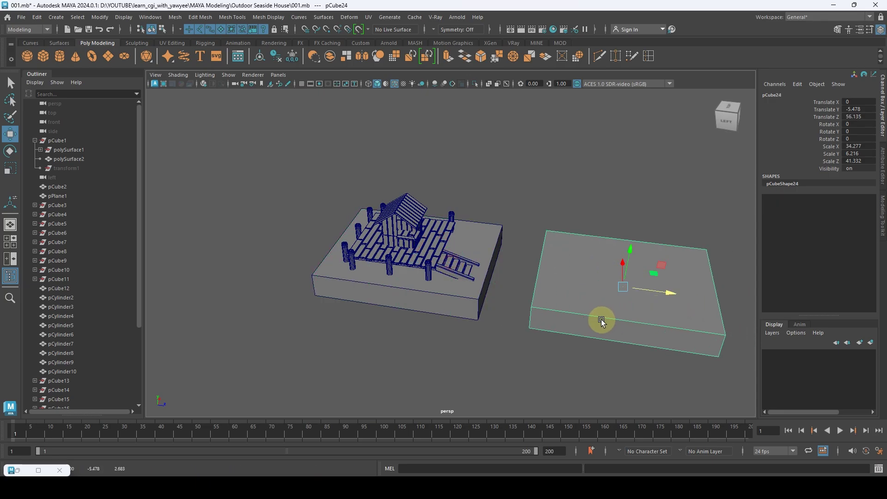
alt+drag(600, 319, 484, 284)
alt+right_drag(484, 284, 506, 316)
alt+drag(506, 315, 625, 270)
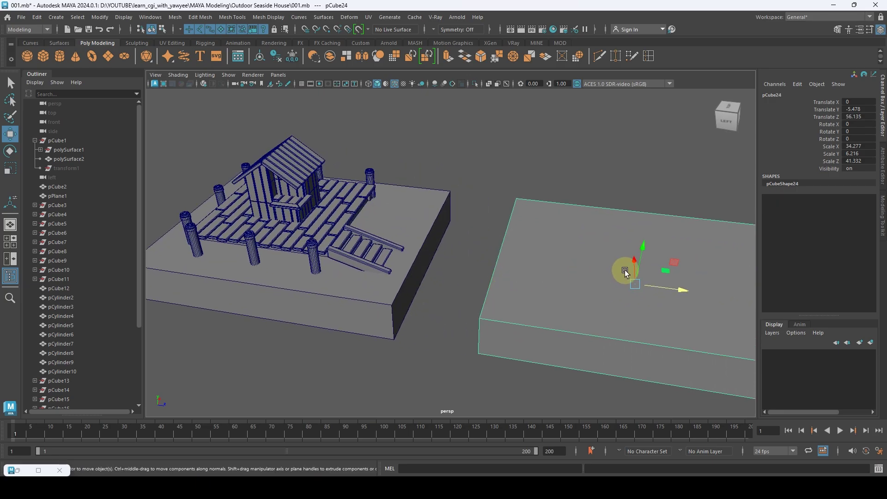
alt+right_drag(625, 270, 580, 267)
alt+drag(581, 267, 558, 276)
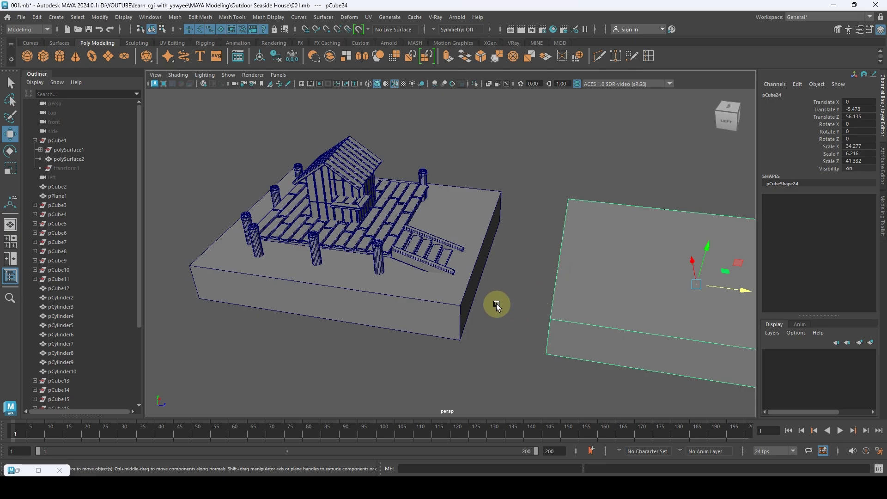
Step: Widen the ground block and its duplicate along X, scaling the duplicate to Scale X 46.847
click(478, 238)
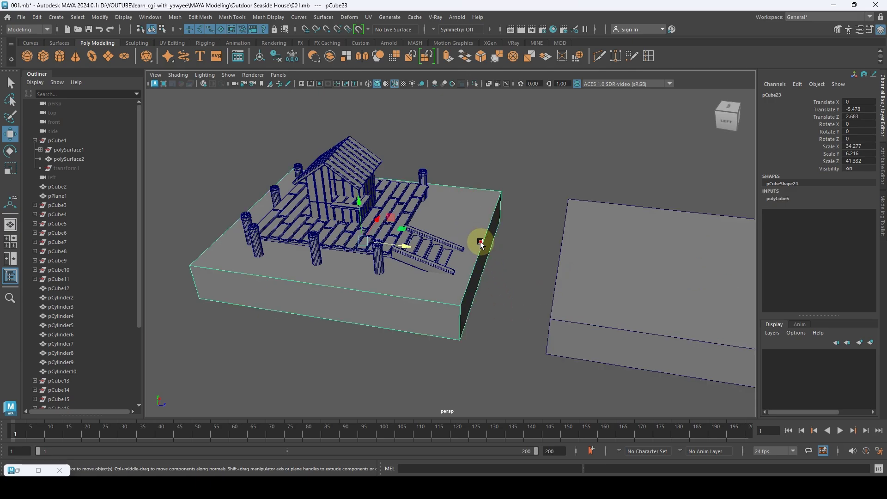
alt+drag(481, 242, 402, 242)
key(r)
drag(506, 236, 611, 271)
scroll(558, 293, down, 3)
click(571, 289)
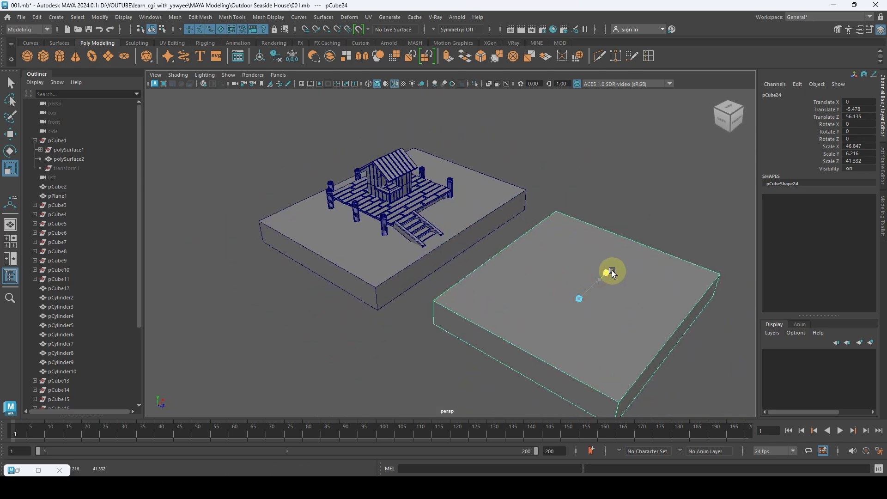
Step: Move the house block's front face back under the deck's edge, to Z 11.177
click(483, 220)
mouse_move(483, 220)
alt+mouse_down()
mouse_move(515, 262)
mouse_move(483, 224)
alt+mouse_up()
key(f)
right_drag(527, 287, 520, 240)
click(508, 284)
alt+drag(507, 284, 484, 244)
key(w)
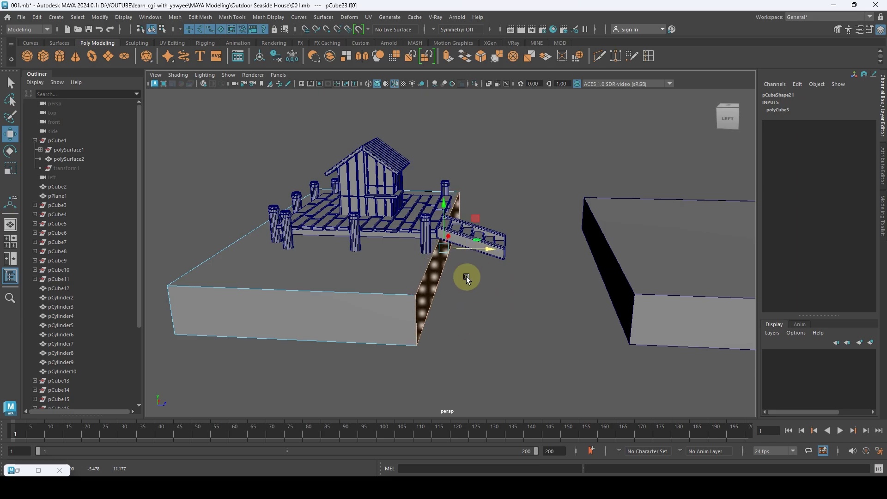
Step: Extrude the house block's front face outward past the stairs with a Local Translate Z of 15.928
click(285, 30)
click(210, 19)
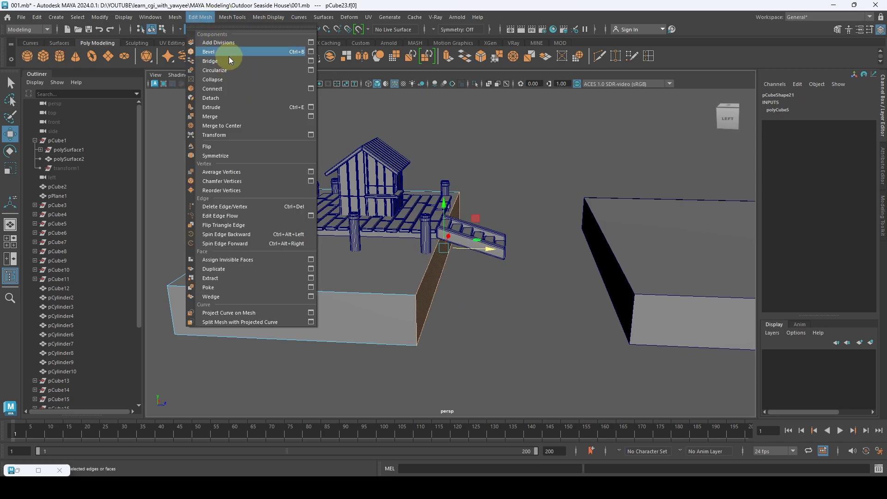
click(233, 107)
drag(474, 256, 519, 247)
key(q)
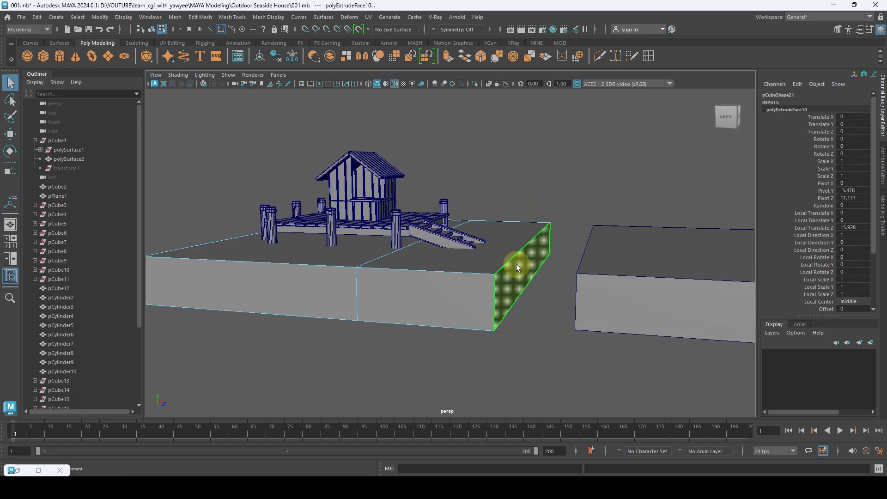
Step: Lower the front top edge of the house's ground block so its front section slopes down past the stairs
right_drag(517, 265, 527, 208)
click(509, 254)
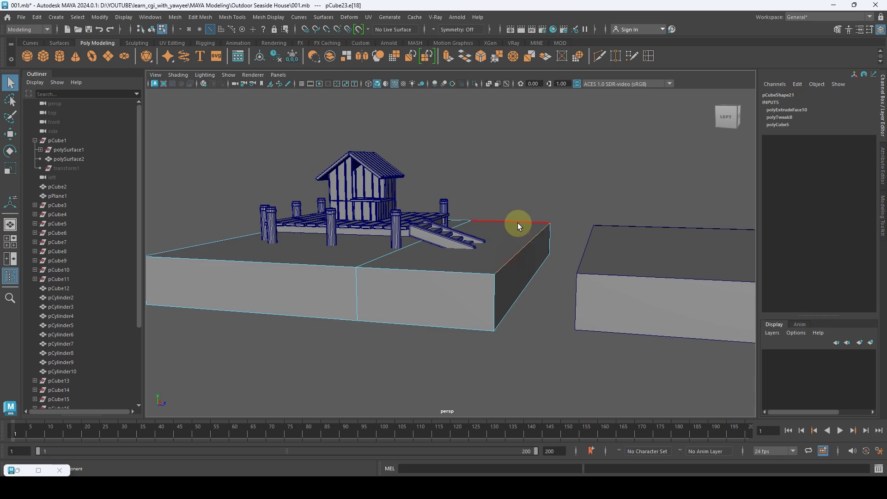
key(w)
drag(531, 209, 525, 238)
Step: Move the ground block's front face outward along Z, to about Z 31.35, toward the neighbouring block
alt+drag(476, 256, 511, 283)
right_click(511, 284)
right_drag(514, 283, 511, 238)
click(515, 284)
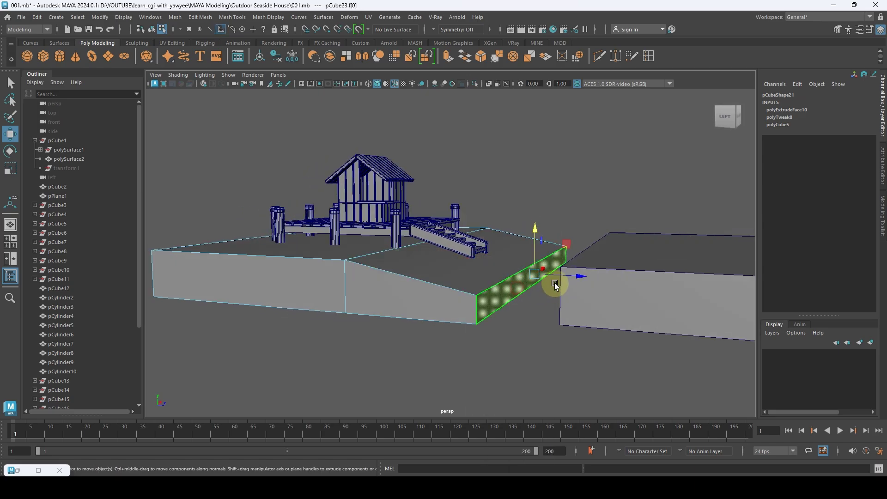
drag(564, 277, 594, 277)
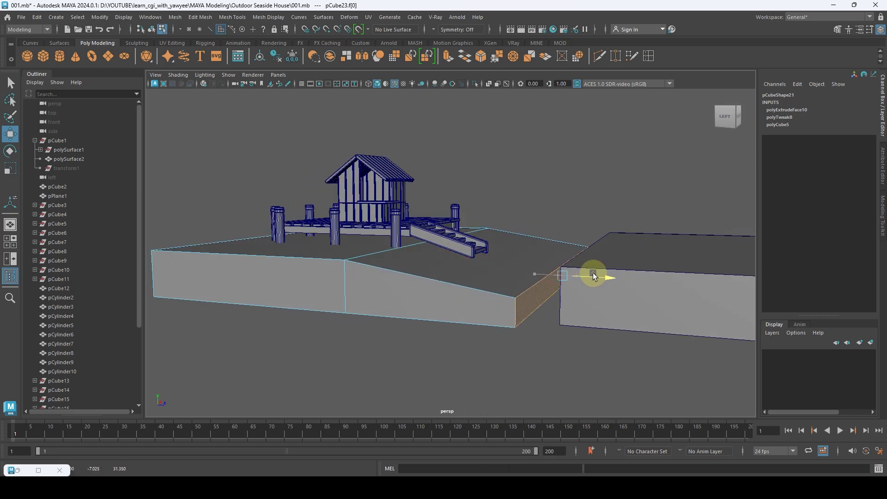
key(q)
Step: Preview the ground block with smooth mesh display, inspect its shape around the deck, and restore the unsmoothed display
alt+drag(517, 268, 485, 290)
right_drag(584, 172, 594, 163)
alt+drag(549, 192, 504, 215)
key(3)
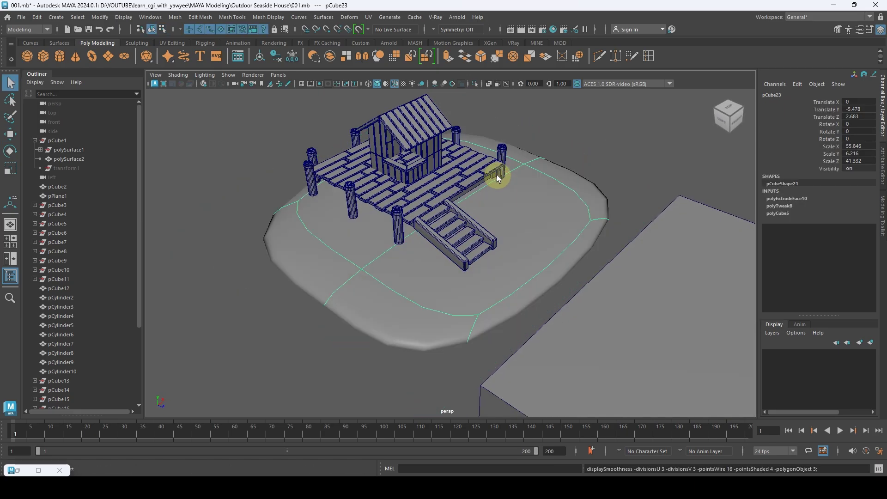
alt+drag(495, 175, 394, 237)
key(1)
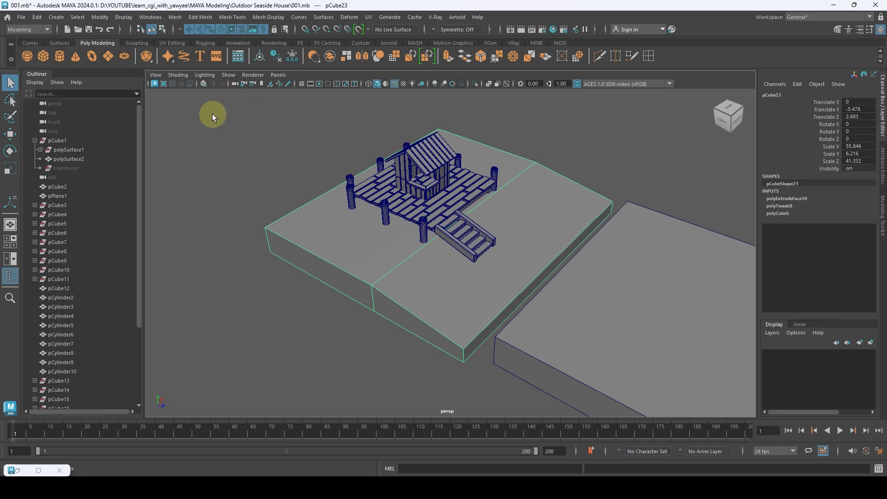
Step: Save the scene with the sloped ground block
alt+drag(308, 121, 351, 132)
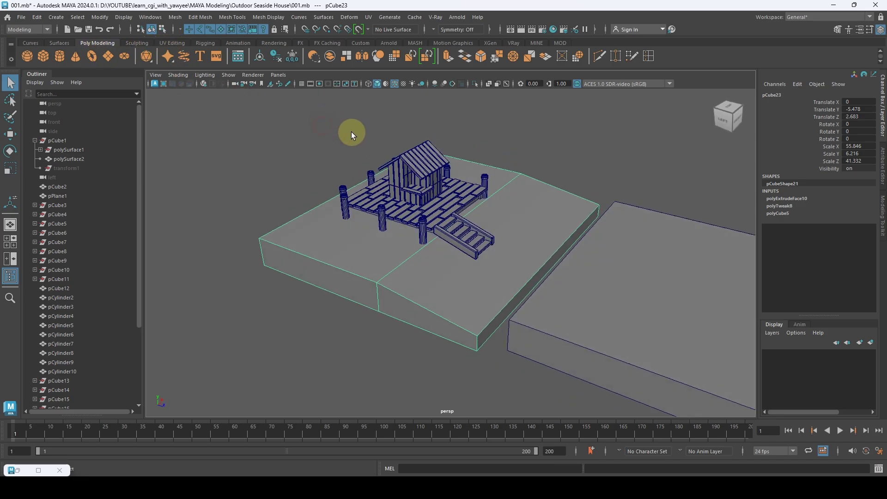
click(381, 255)
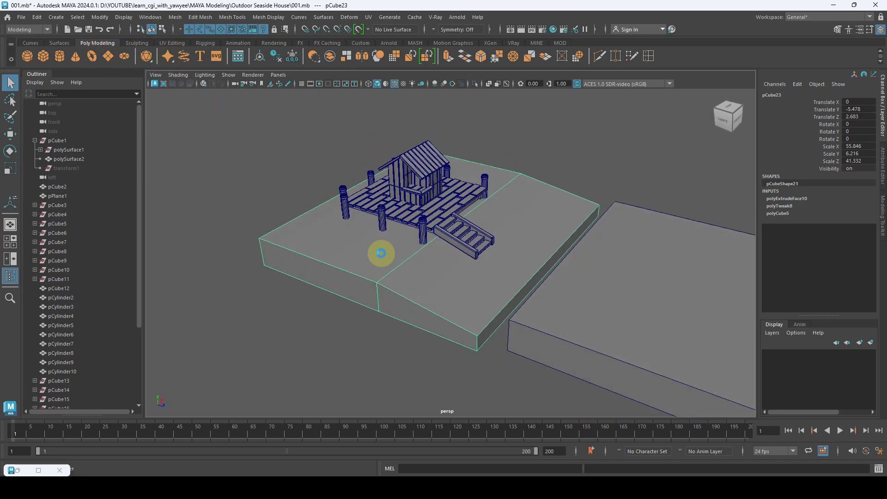
key(ctrl+s)
alt+right_drag(398, 235, 552, 246)
Step: Divide the ground block's width with 12 edge loops, using Insert Edge Loop reset and set to Multiple edge loops
alt+drag(552, 246, 443, 240)
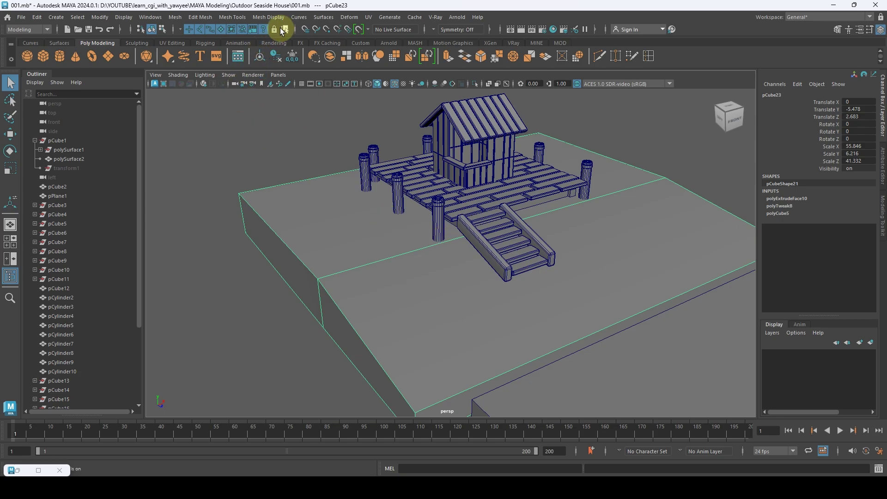
alt+drag(304, 123, 337, 143)
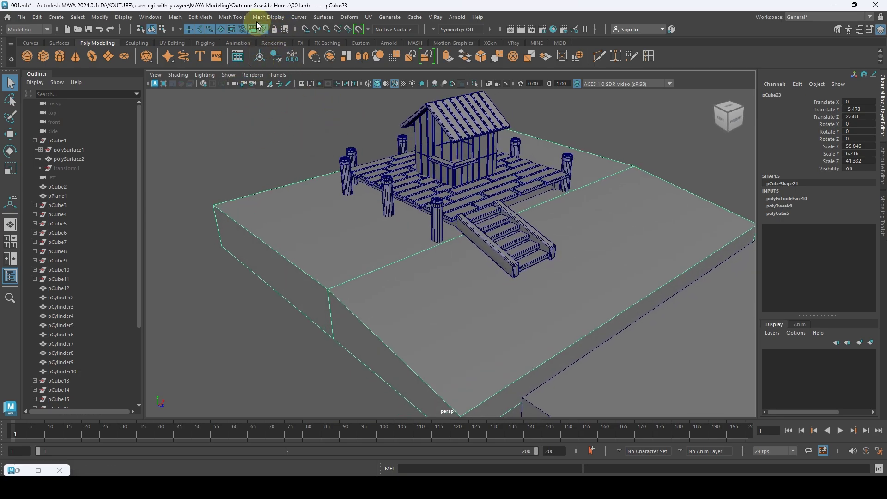
click(224, 16)
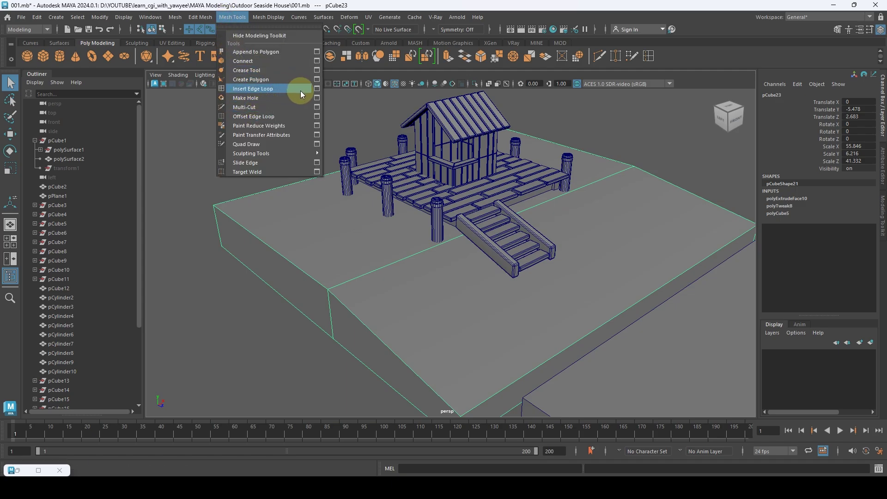
click(317, 89)
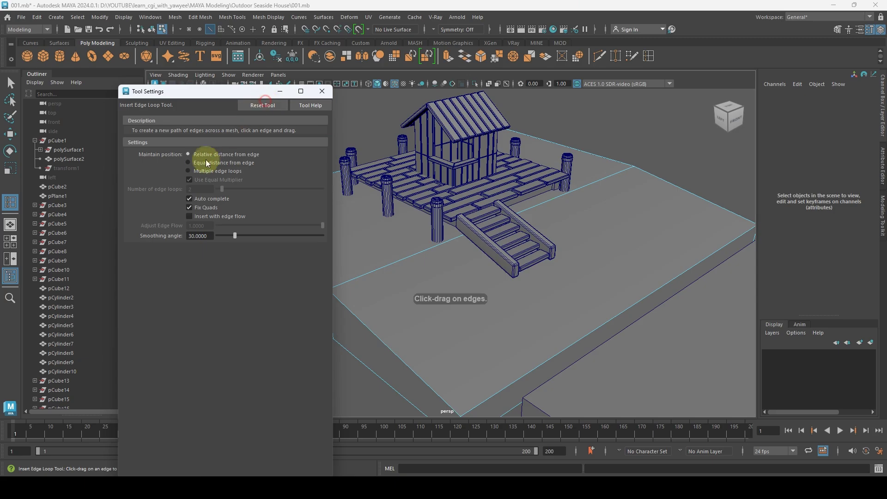
drag(225, 186, 242, 188)
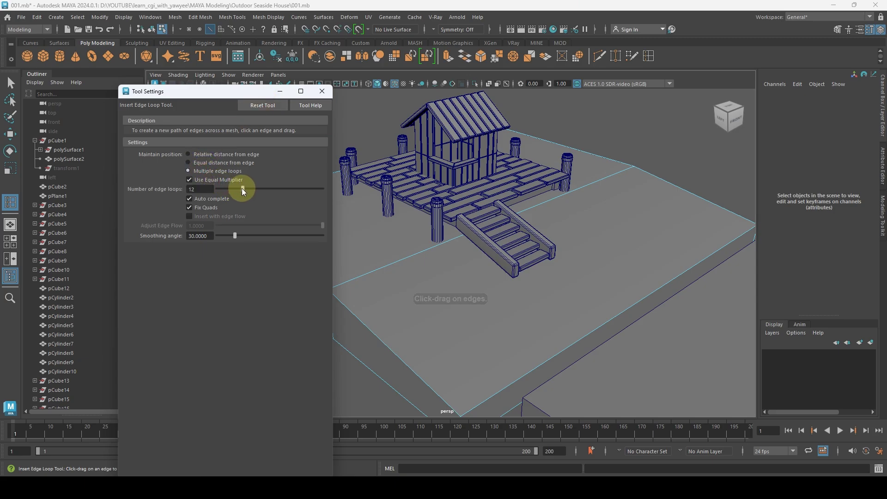
click(390, 264)
alt+middle_drag(492, 253, 573, 264)
alt+drag(573, 264, 324, 211)
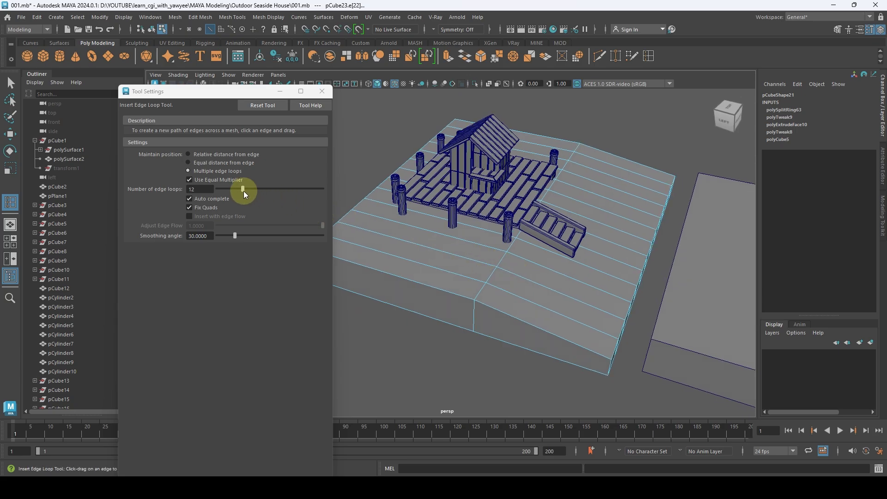
Step: Insert 6 edge loops across the ground block's flat section under the deck
drag(243, 191, 241, 188)
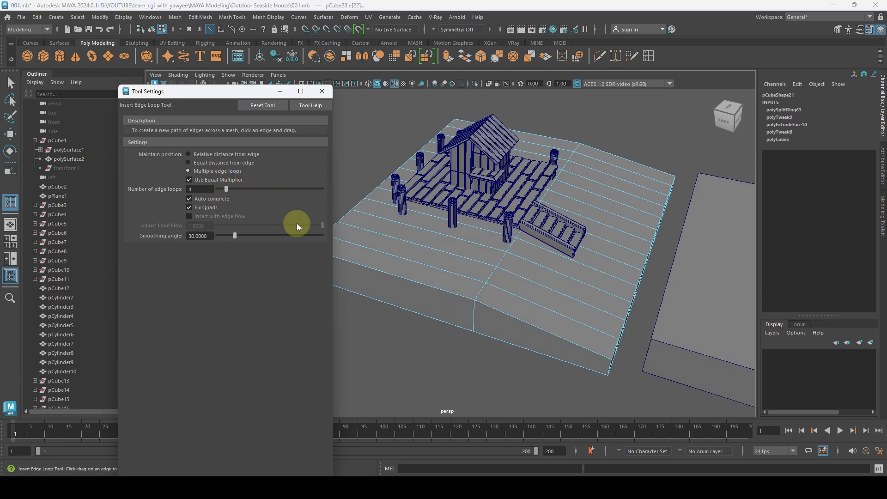
click(375, 237)
alt+drag(420, 256, 557, 278)
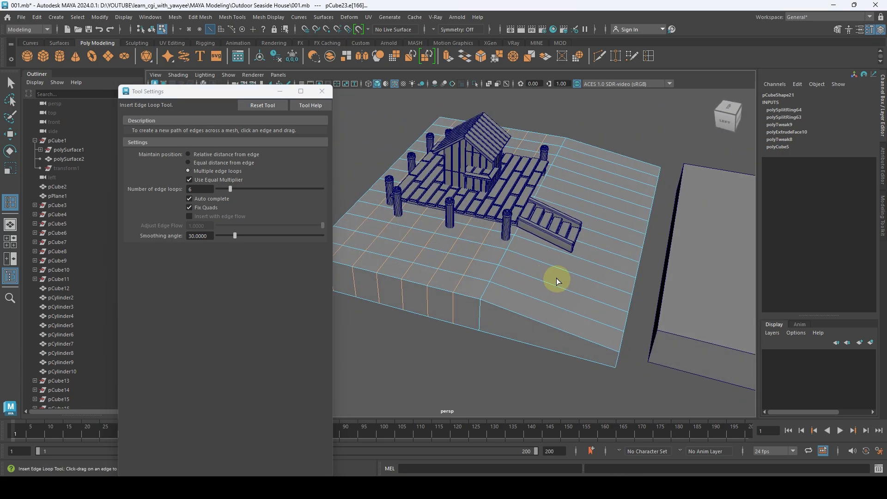
Step: Undo the six-loop insertion on the ground block's sloping section, insert 5 edge loops there instead, and return to object selection
alt+drag(573, 239, 377, 218)
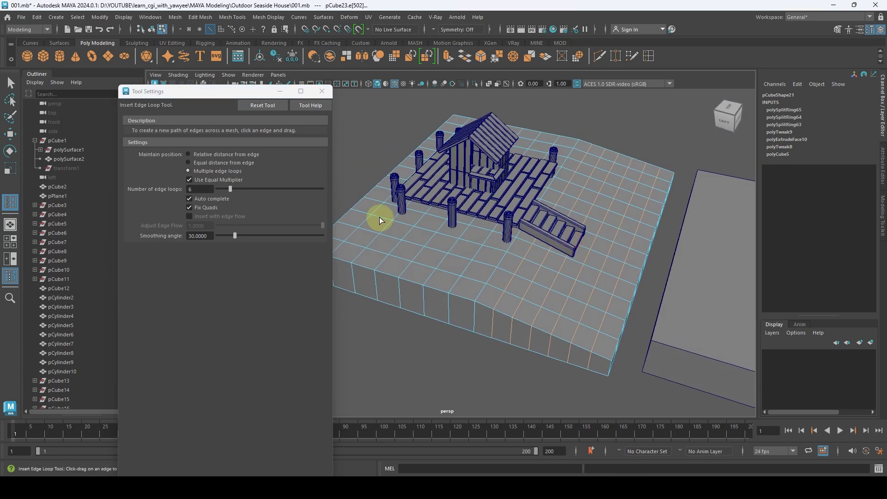
key(ctrl+z)
drag(230, 187, 227, 188)
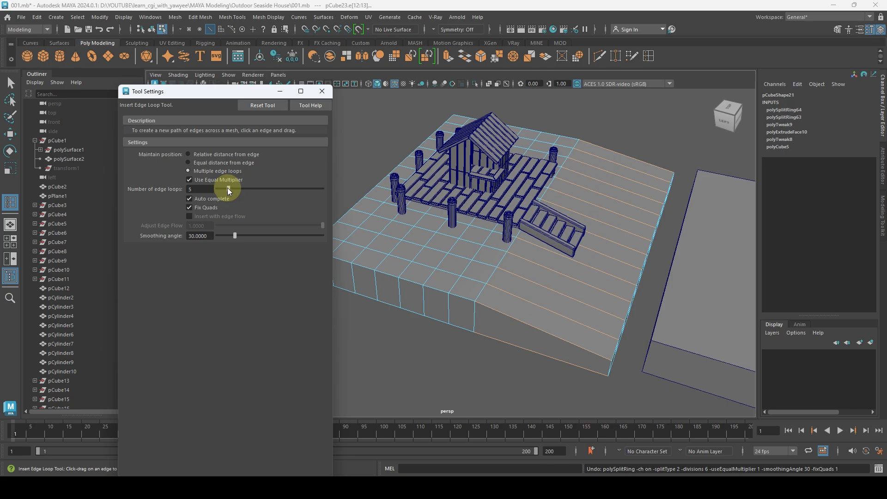
click(545, 265)
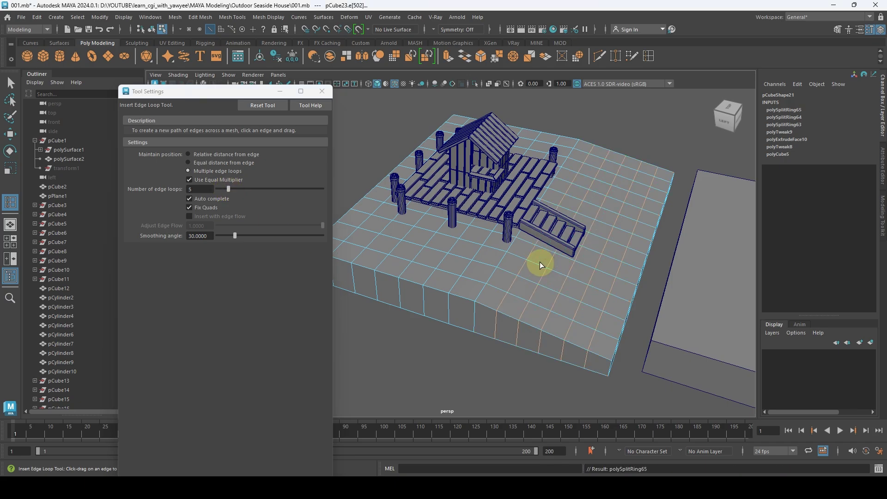
alt+drag(540, 262, 594, 271)
key(q)
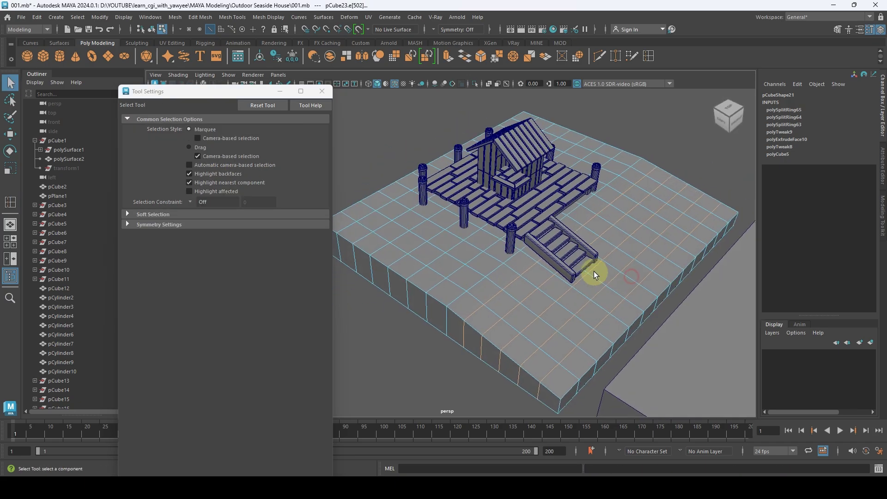
right_drag(619, 218, 650, 195)
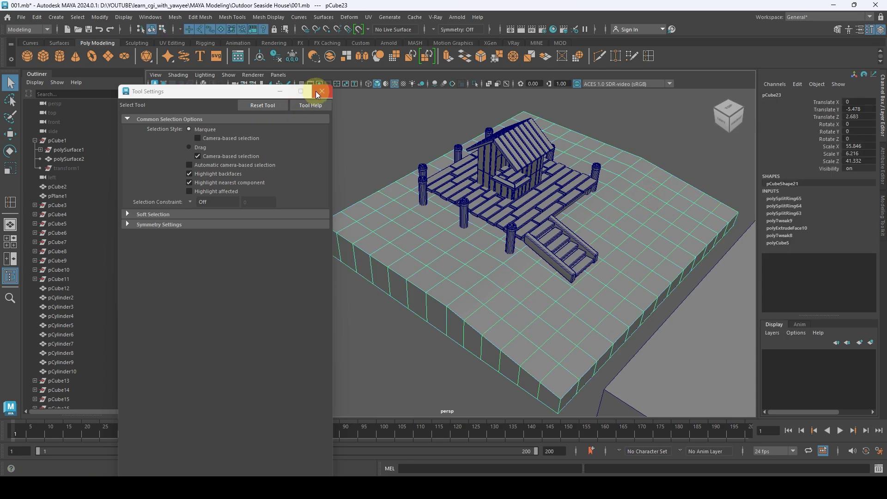
click(321, 92)
Step: Save the scene and store an incremental copy as 002.mb
alt+drag(535, 182, 444, 202)
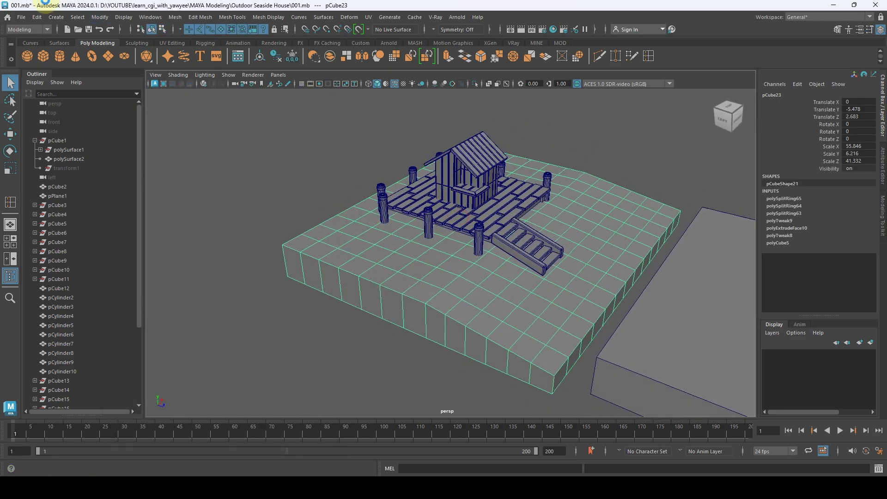
key(ctrl+s)
click(21, 17)
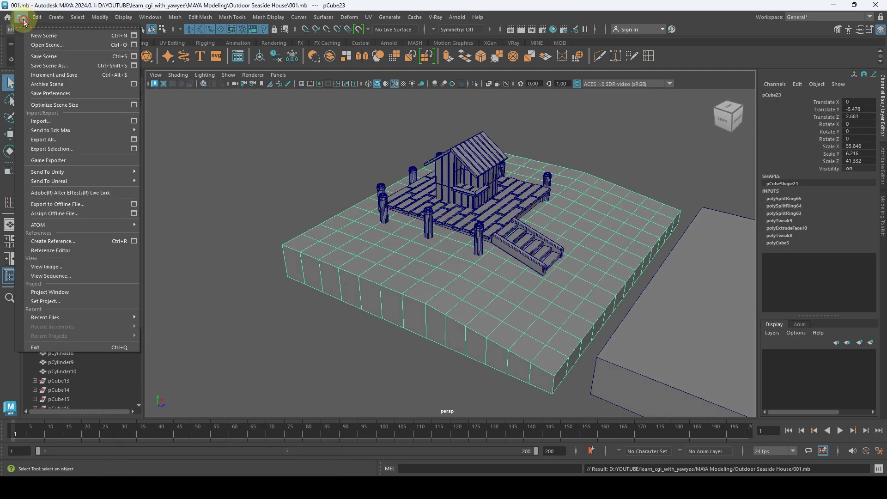
click(74, 56)
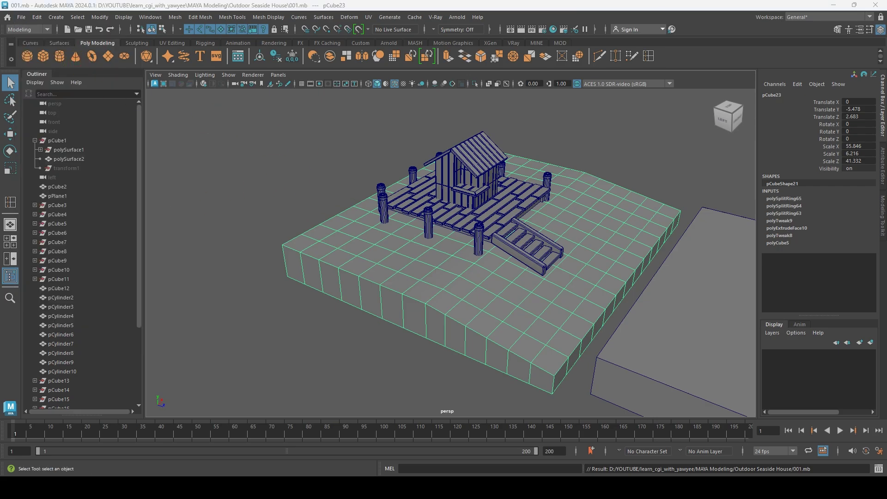
key(ctrl+alt+s)
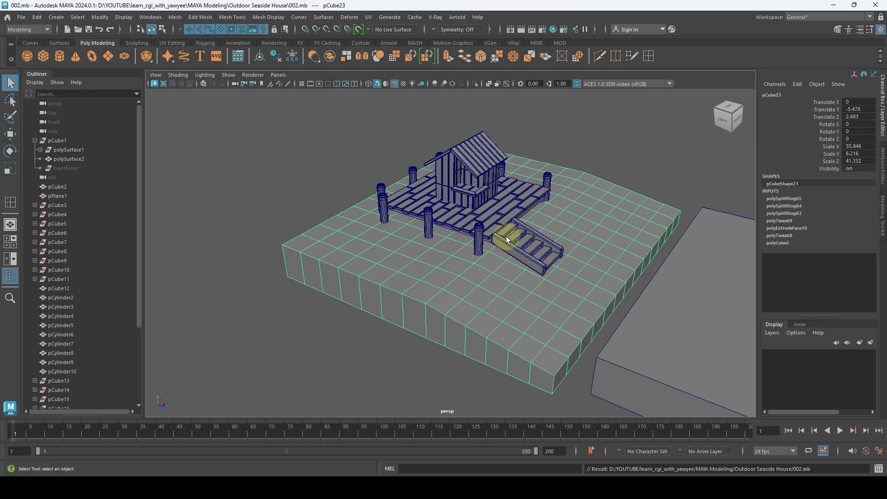
Step: Apply Smooth to the subdivided ground block with 3 divisions
alt+drag(507, 239, 351, 74)
click(175, 17)
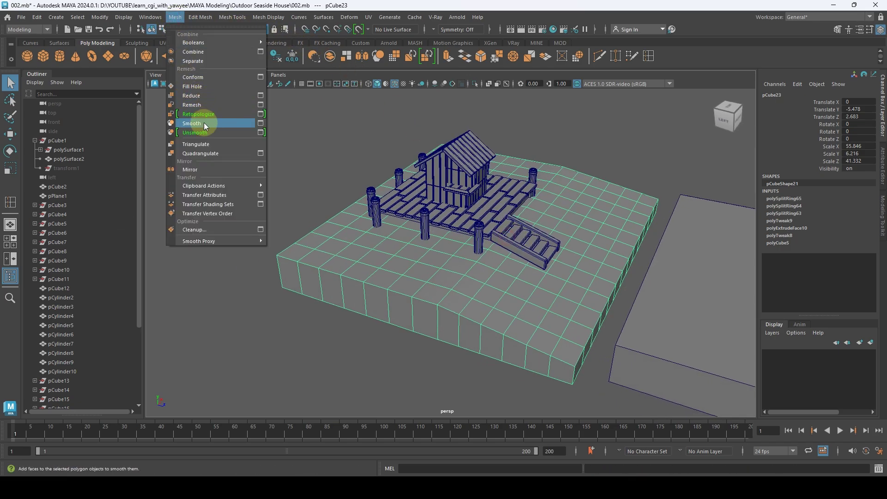
click(536, 215)
alt+drag(537, 214, 488, 205)
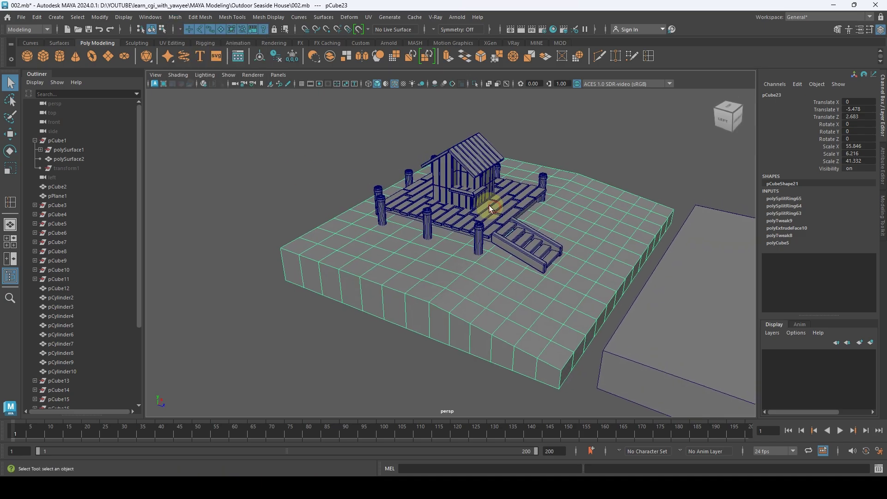
click(175, 16)
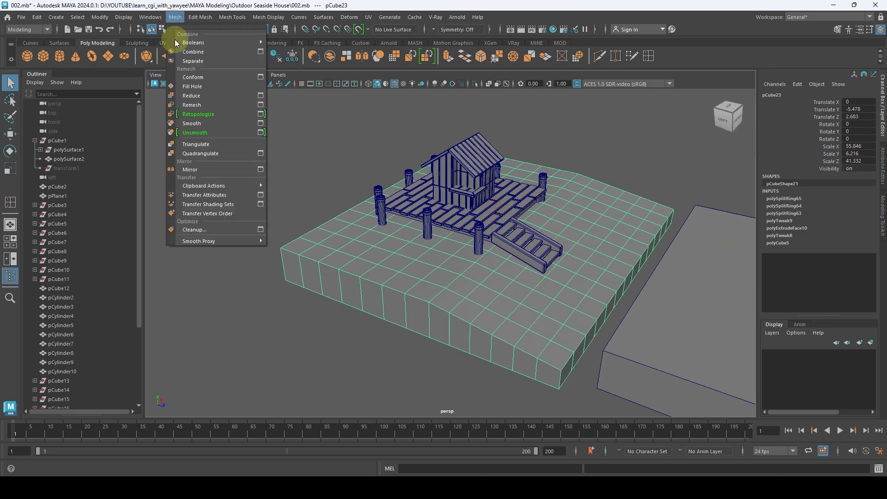
click(198, 123)
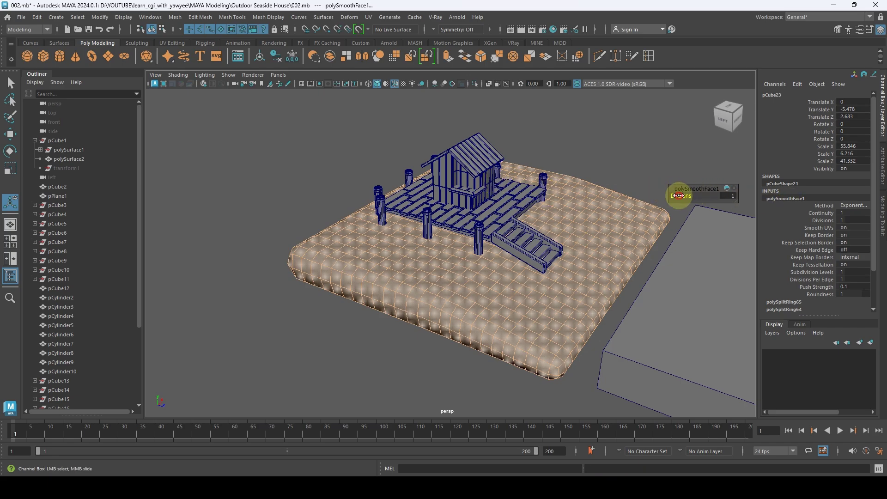
drag(678, 196, 687, 196)
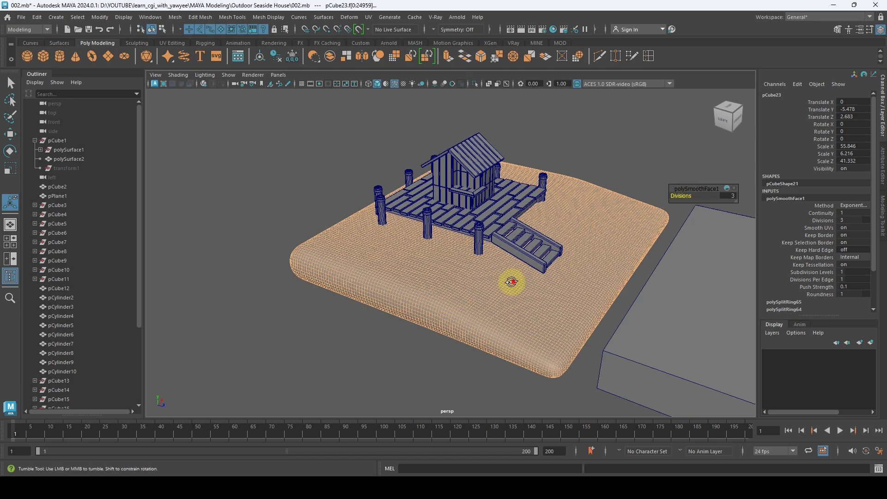
Step: Increase the ground block's smoothing to 4 divisions and return to object selection
alt+drag(511, 284, 455, 261)
alt+right_drag(456, 261, 619, 323)
alt+drag(620, 323, 501, 278)
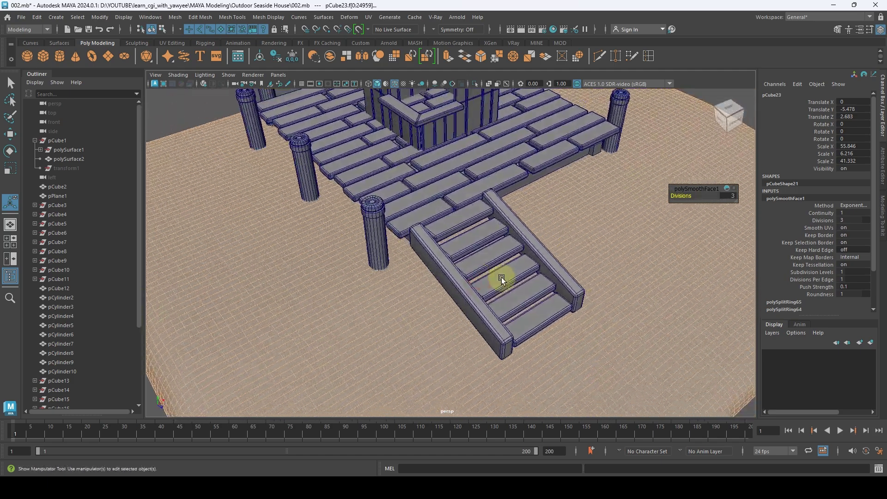
drag(681, 196, 682, 196)
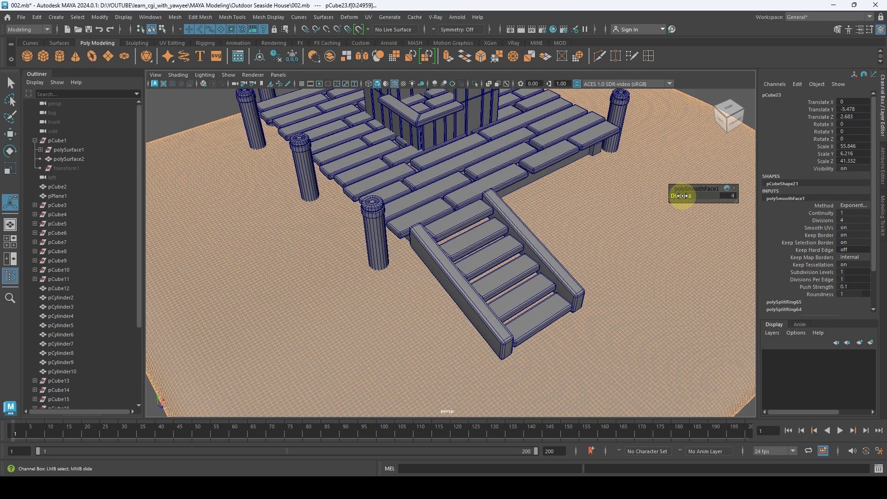
alt+right_drag(682, 196, 440, 278)
alt+drag(440, 277, 464, 271)
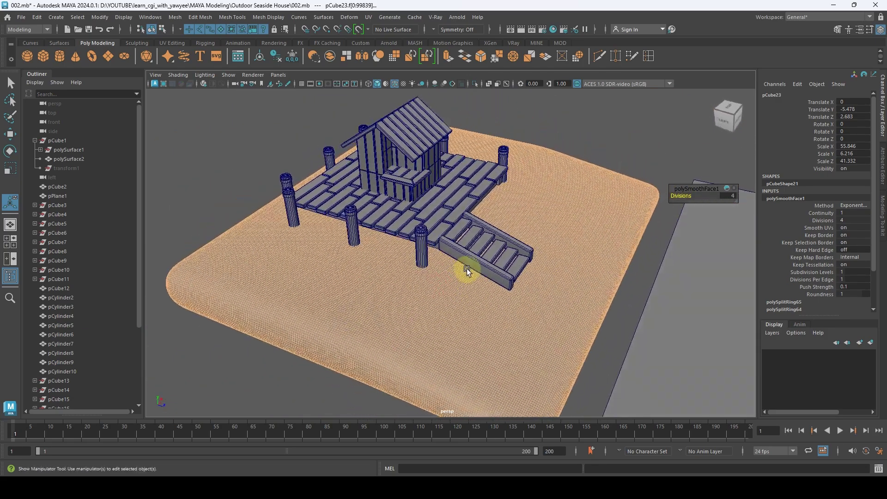
key(q)
alt+drag(541, 251, 542, 213)
right_drag(572, 193, 623, 138)
click(541, 214)
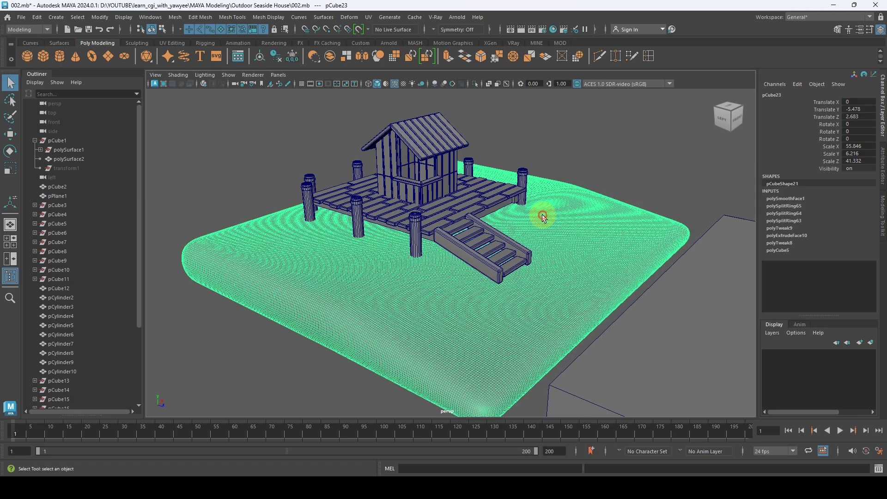
Step: Hide the wireframe on the shaded view to inspect the house, deck and ground, and show it again
alt+drag(541, 214, 442, 229)
alt+right_drag(442, 229, 454, 229)
alt+middle_drag(401, 150, 406, 214)
alt+right_drag(406, 214, 476, 224)
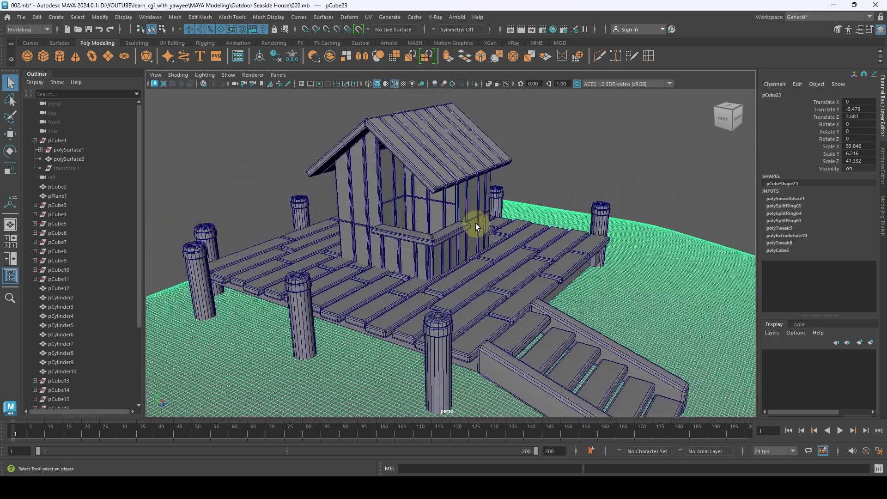
click(175, 75)
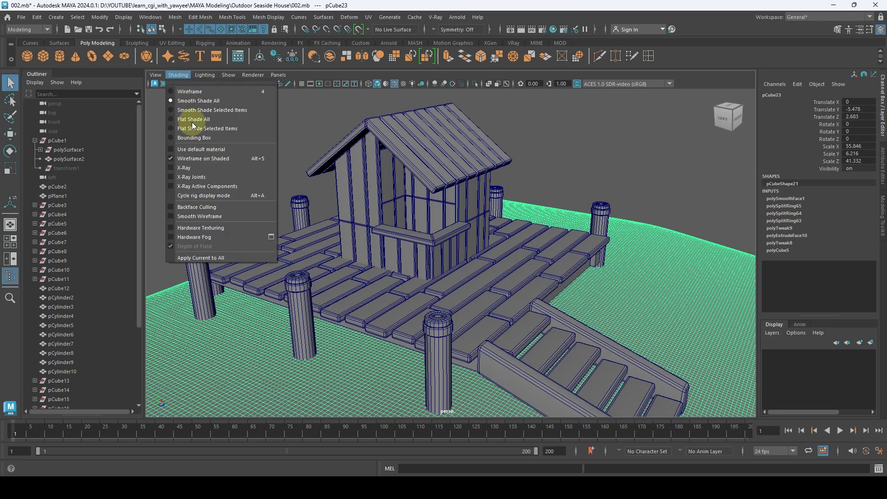
click(220, 160)
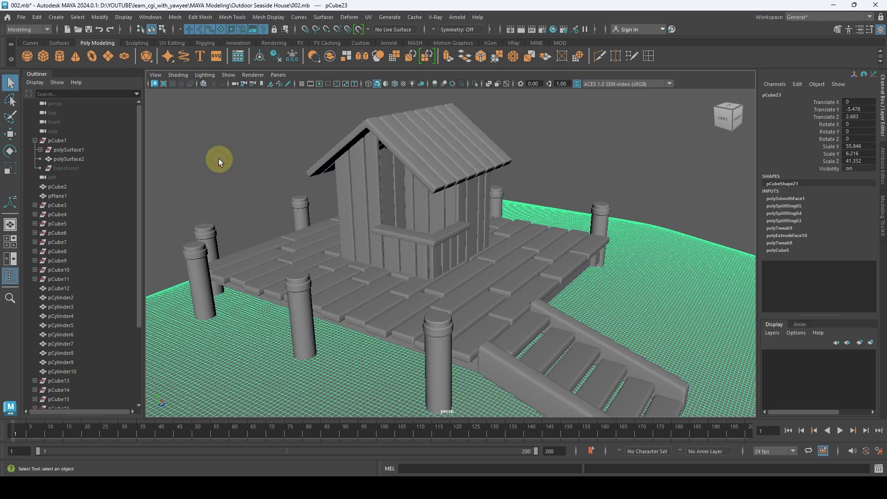
mouse_move(218, 159)
alt+mouse_down()
mouse_move(440, 202)
mouse_move(598, 211)
mouse_move(618, 204)
mouse_move(307, 69)
alt+mouse_up()
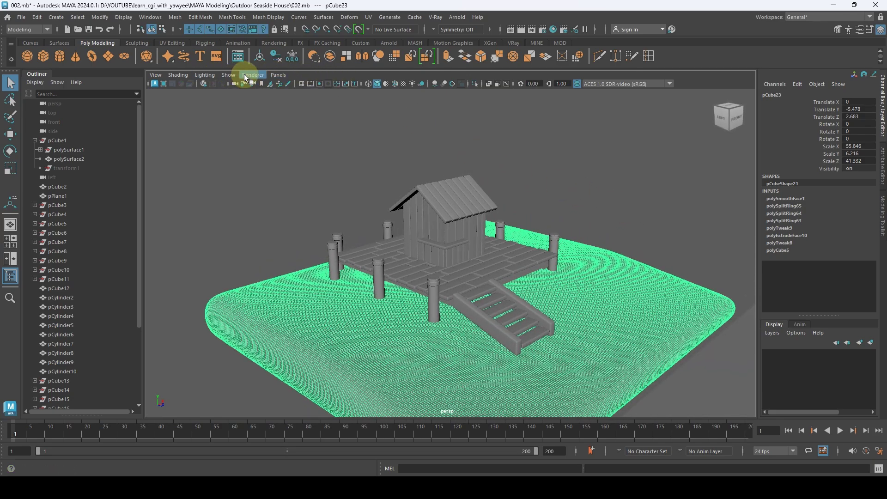
click(178, 75)
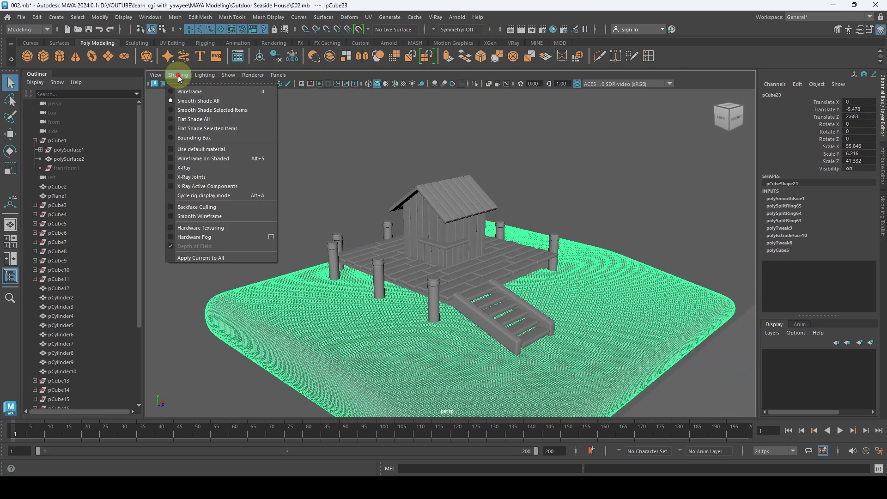
click(202, 159)
Step: Deselect everything, reselect the smoothed ground block and activate the Move tool
mouse_move(275, 190)
alt+mouse_down()
mouse_move(481, 277)
mouse_move(620, 172)
mouse_move(579, 144)
mouse_move(588, 263)
alt+mouse_up()
click(578, 144)
click(586, 261)
key(w)
alt+drag(521, 293, 576, 321)
key(ctrl+s)
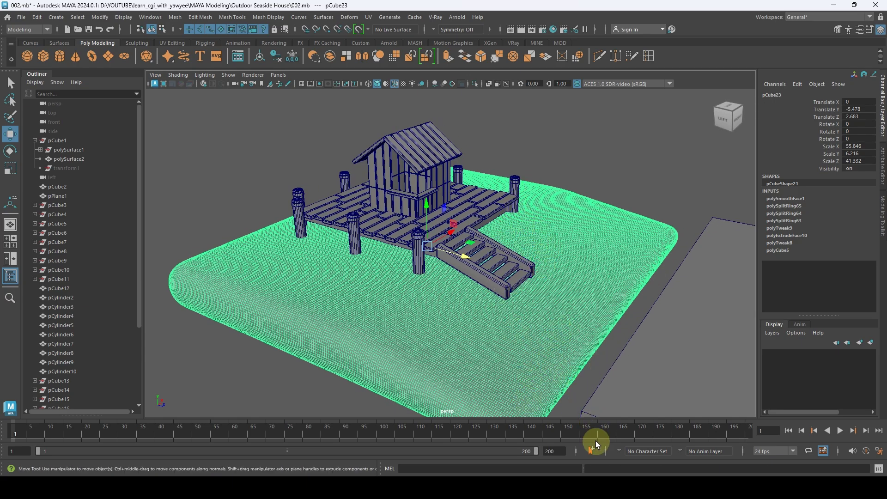
Step: Switch to Chrome, review the image results for coconut tree trunks and sand dunes seamless height maps, and return to Maya
mouse_move(596, 487)
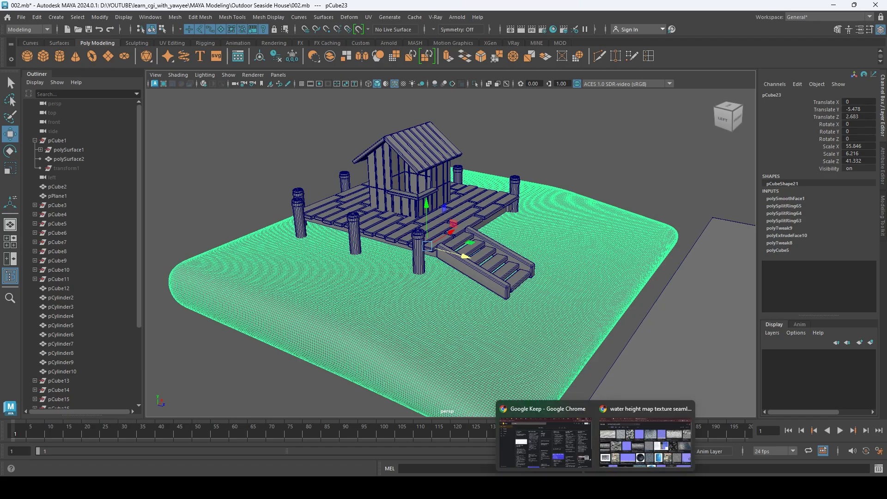
click(640, 436)
click(179, 10)
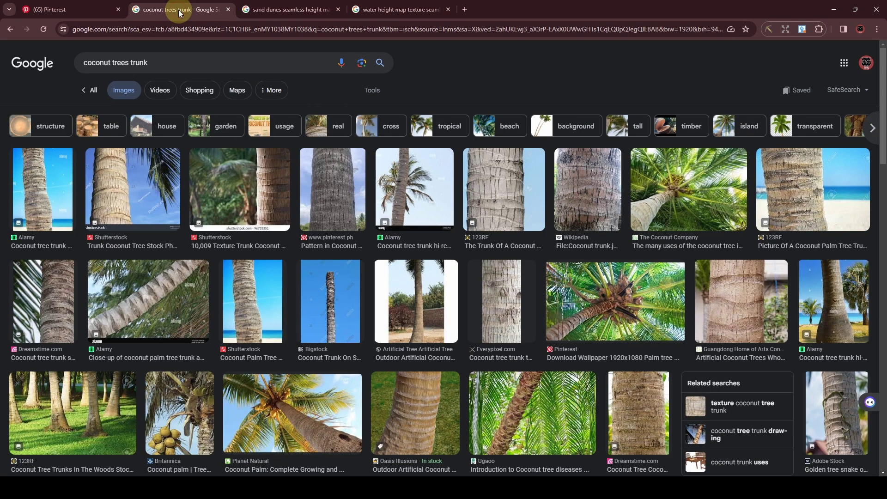
click(276, 18)
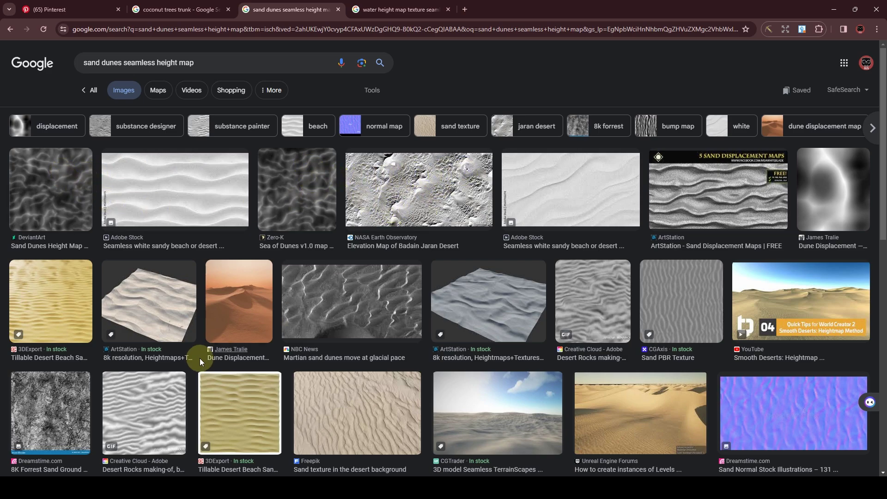
scroll(199, 361, down, 3)
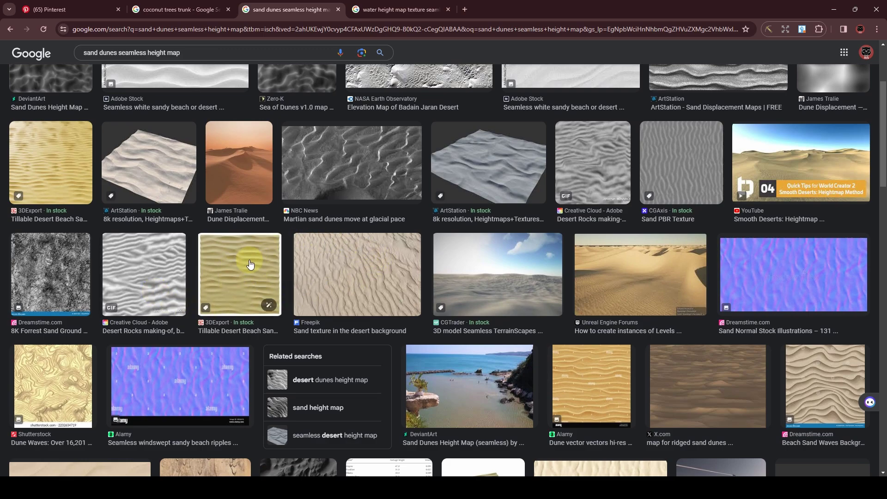
scroll(458, 227, up, 3)
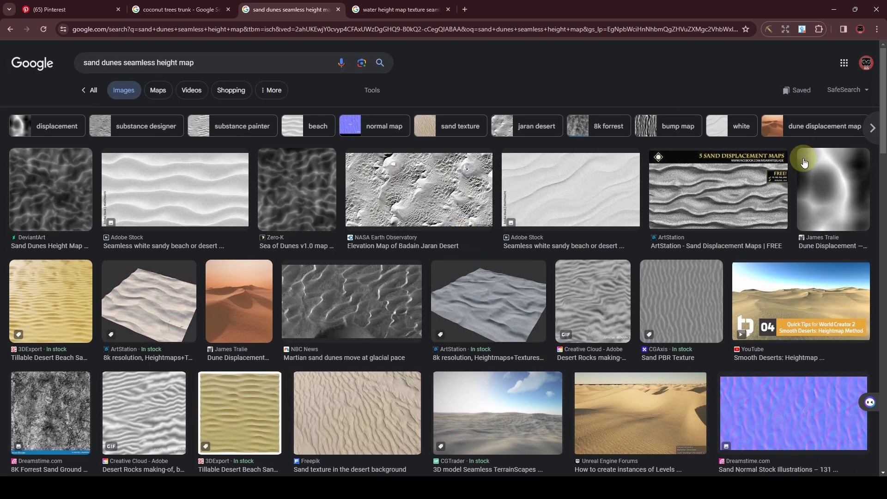
click(835, 9)
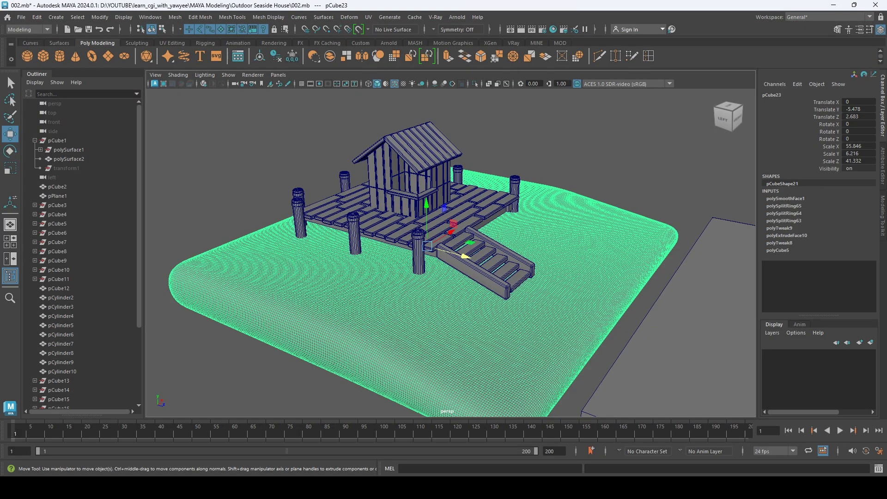
Step: Apply a Planar UV projection to the ground block from the Y axis, fitted to its bounding box
alt+drag(591, 210, 499, 160)
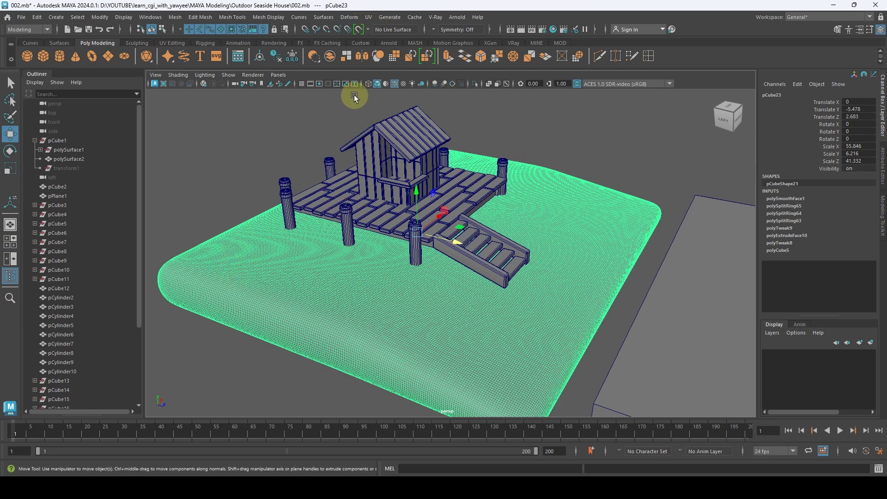
click(369, 18)
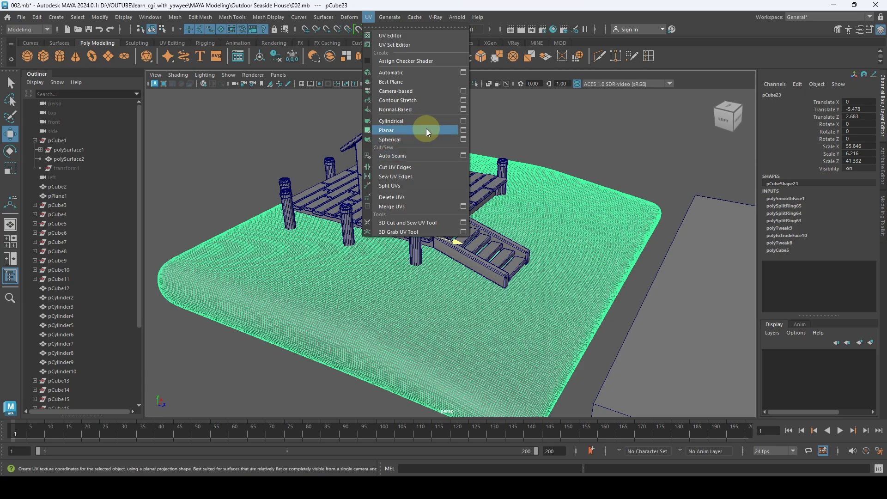
click(463, 132)
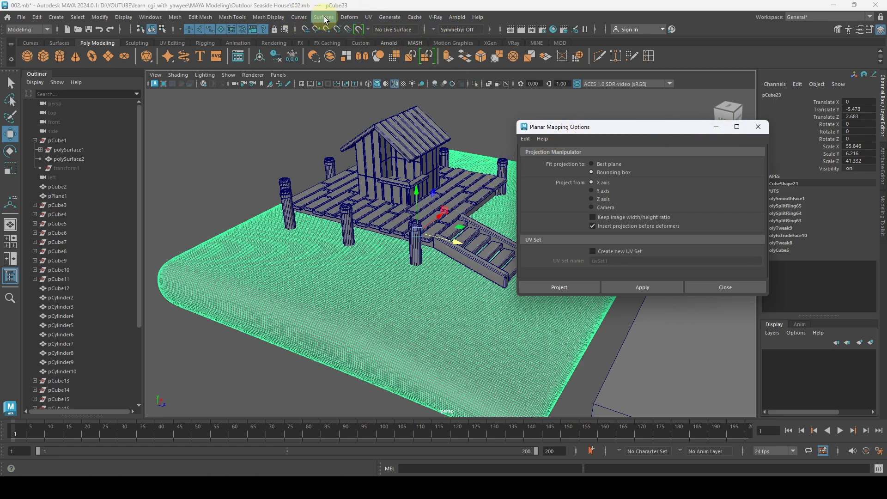
click(368, 17)
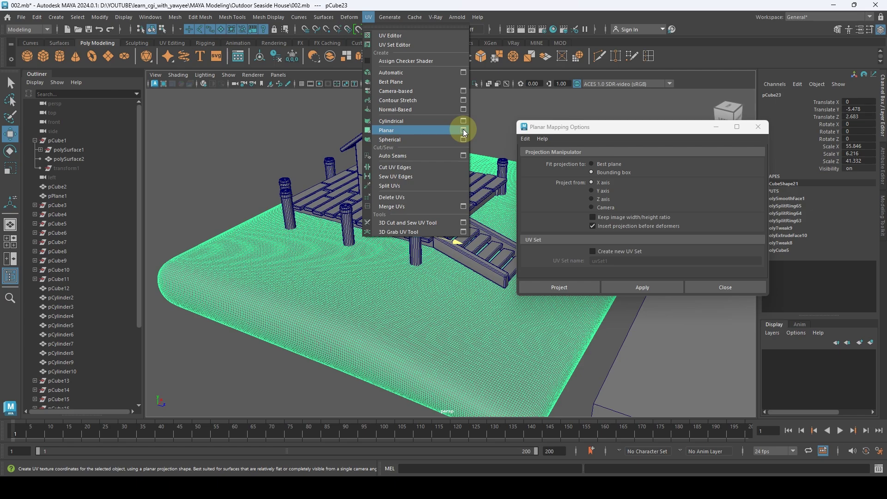
click(550, 131)
drag(577, 124, 603, 111)
alt+drag(467, 232, 434, 246)
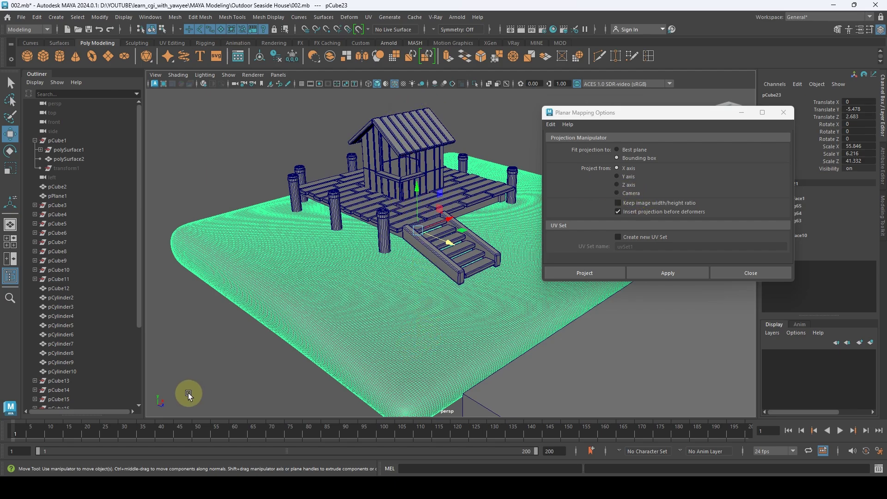
click(627, 177)
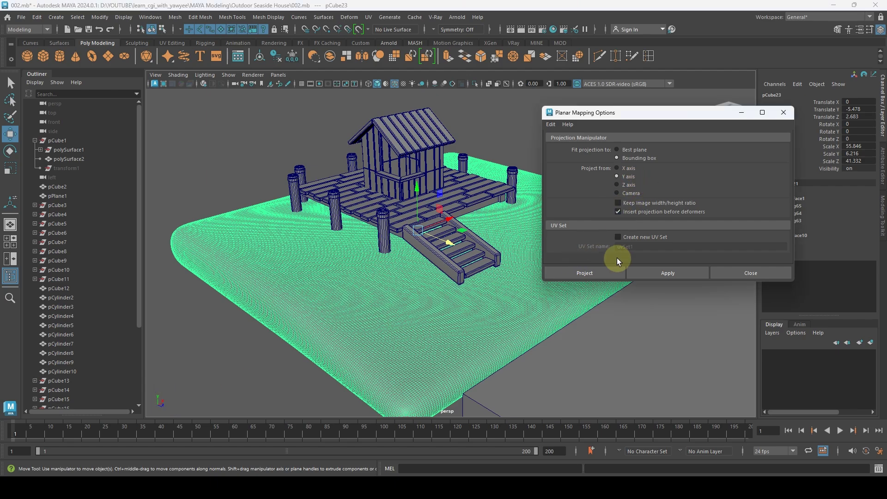
click(615, 274)
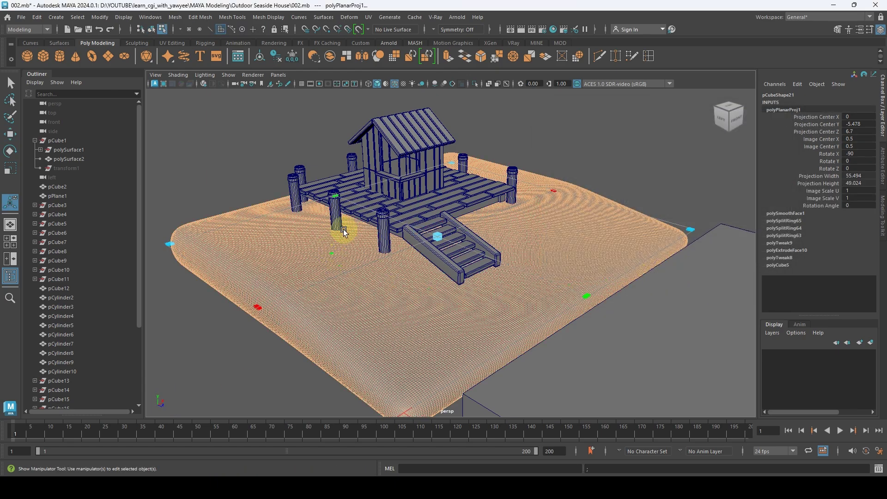
Step: Return to object selection, reselect the ground block and apply a Texture deformer to it
alt+drag(484, 188, 565, 193)
key(q)
right_drag(565, 193, 592, 178)
click(506, 214)
alt+drag(535, 196, 506, 125)
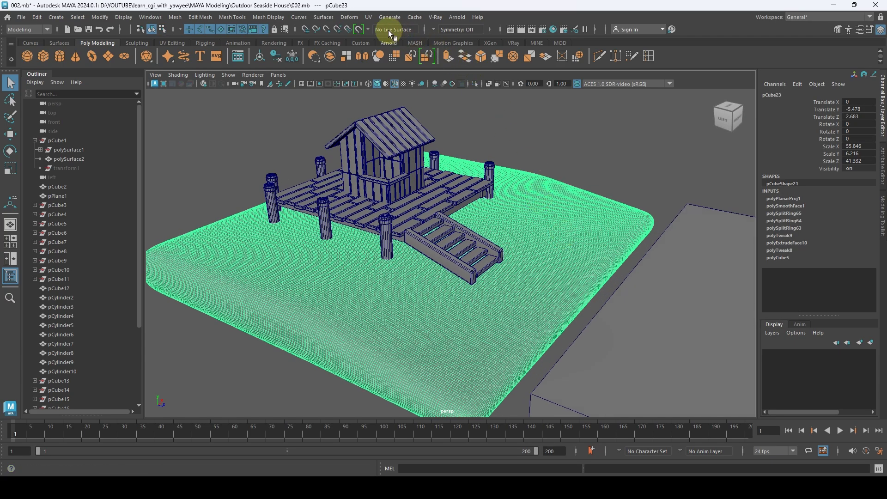
click(349, 17)
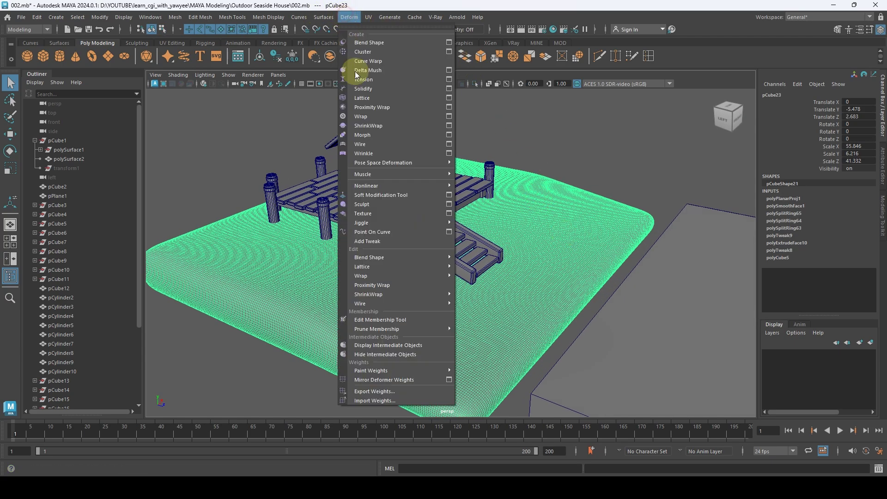
click(398, 212)
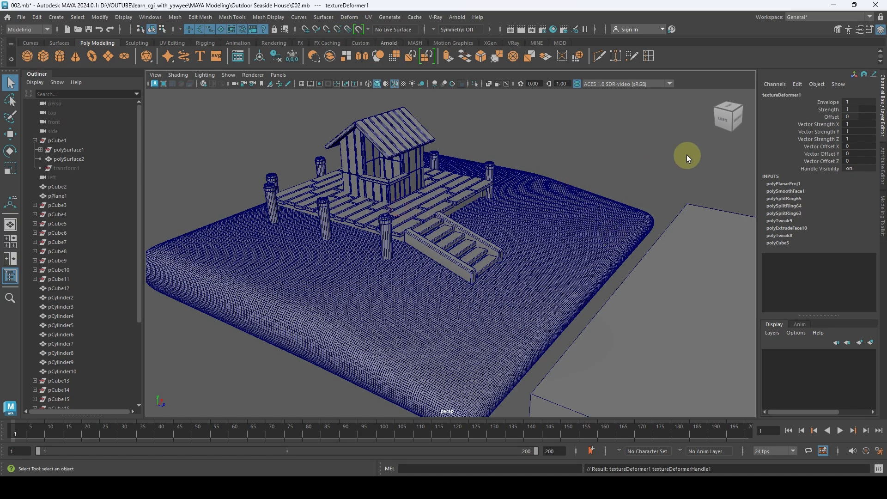
Step: Connect a File node to the Texture attribute of the ground's texture deformer
click(882, 169)
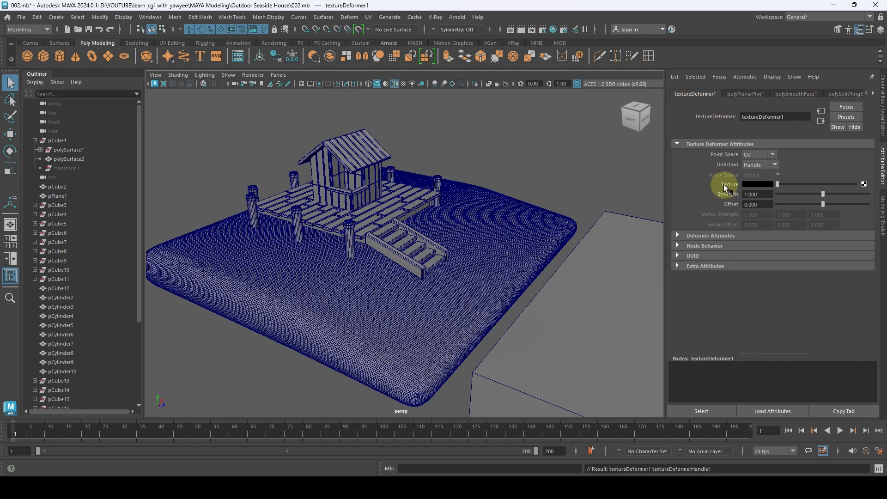
click(864, 185)
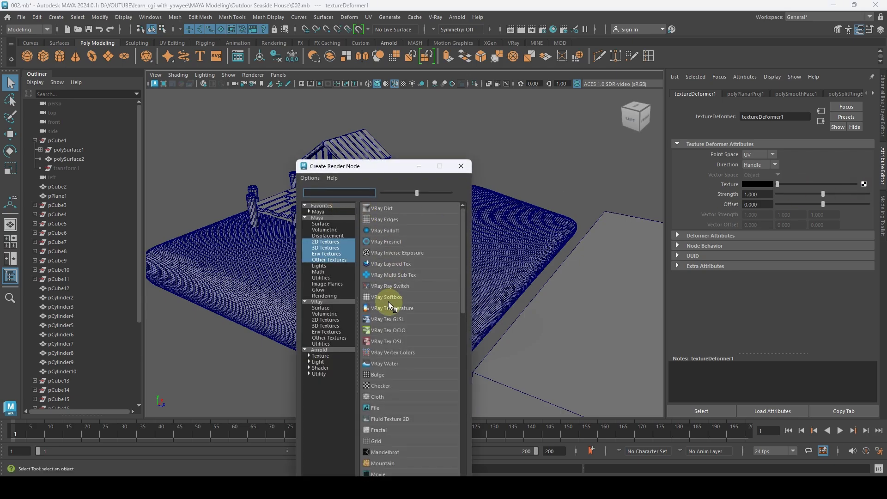
scroll(388, 302, down, 3)
click(372, 306)
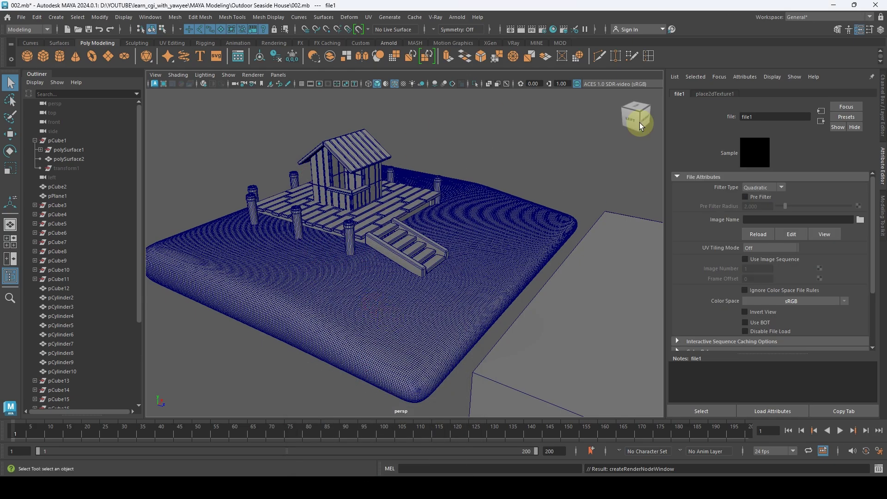
Step: Load "sand dunes seamless.jpg" from the Outdoor Seaside House folder as the file node's image
click(817, 237)
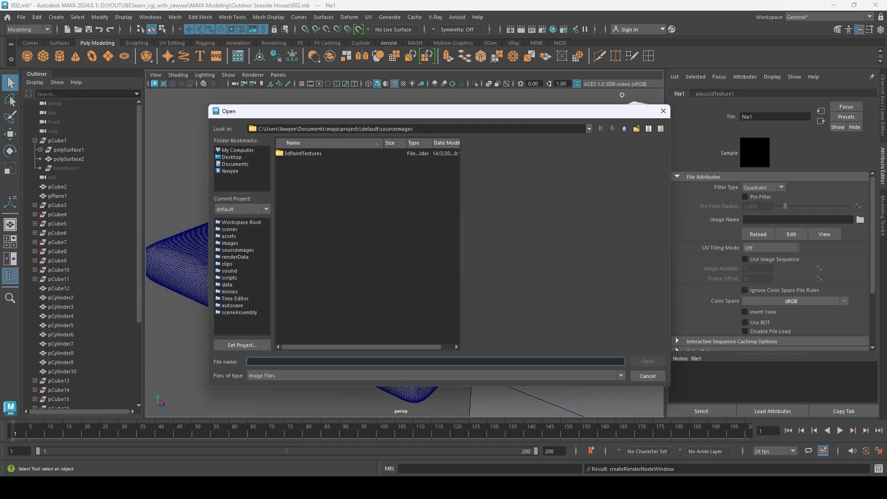
key(alt+Tab)
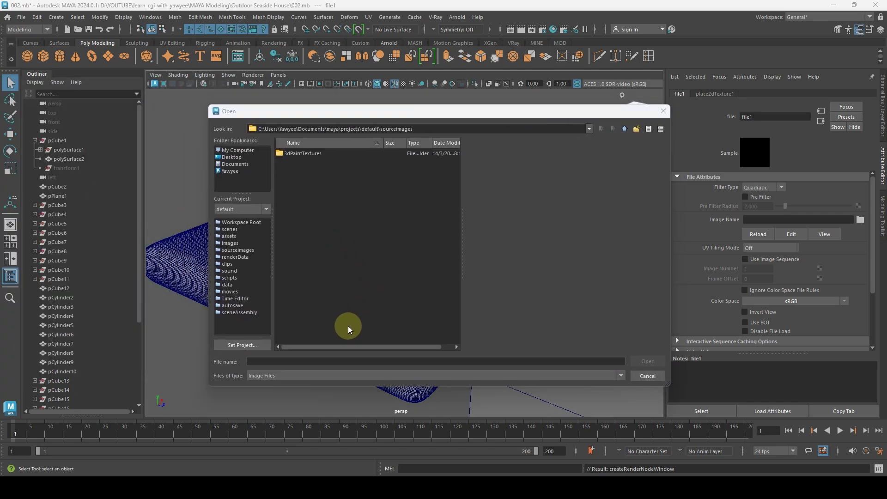
click(318, 362)
text(D:\YOUTUBE\learn_cgi_with_yawyee\MAYA Modeling\Outdoor Seaside House)
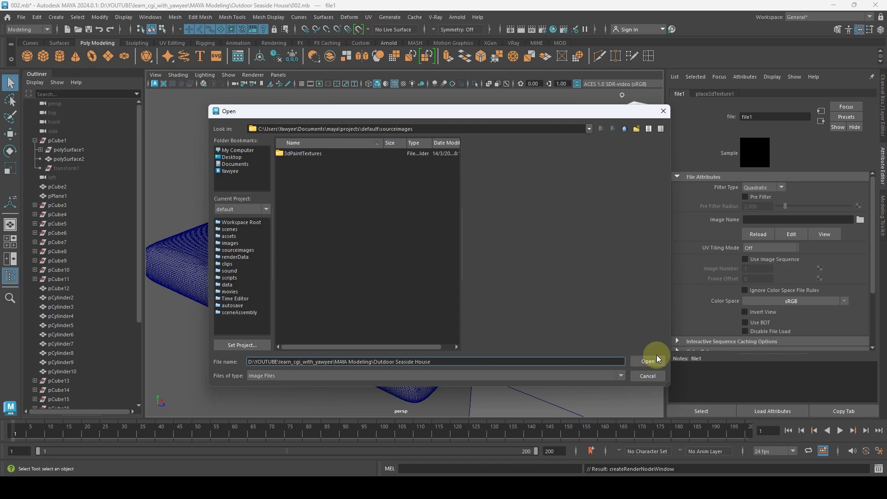
click(650, 361)
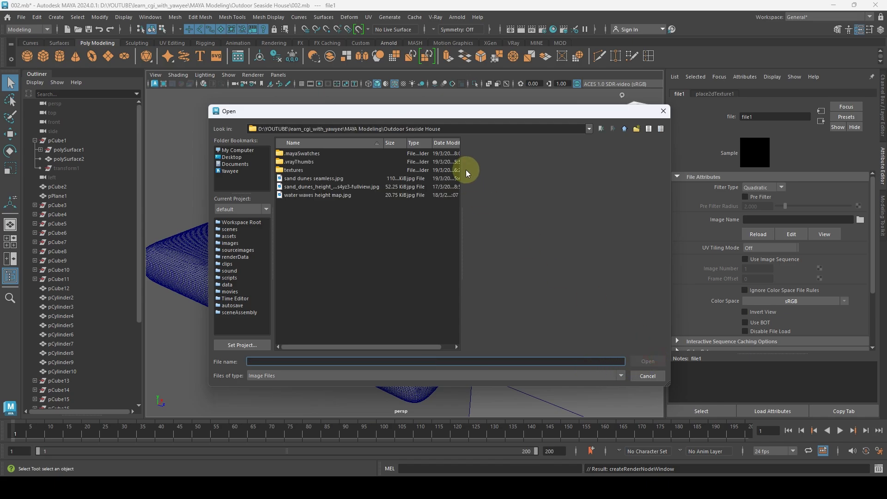
click(313, 179)
double_click(313, 179)
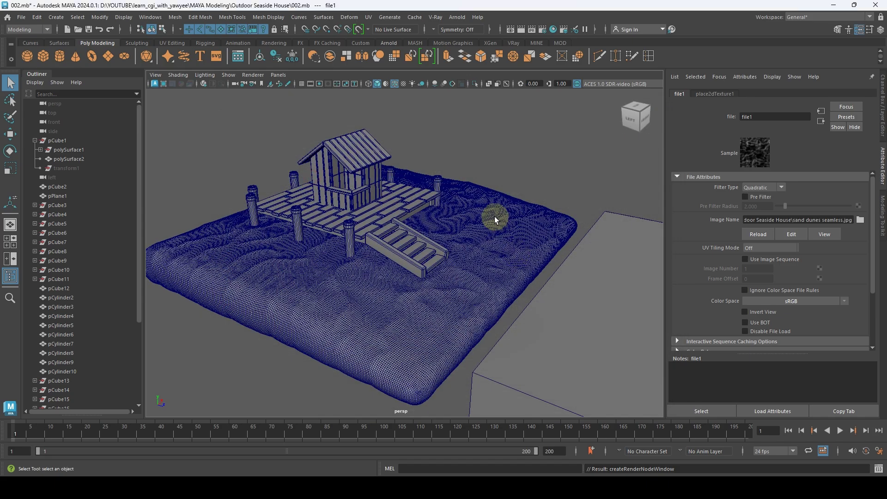
Step: Set the sand dunes texture's Repeat UV to 2 in both directions in its 2D placement attributes
alt+drag(491, 218, 519, 220)
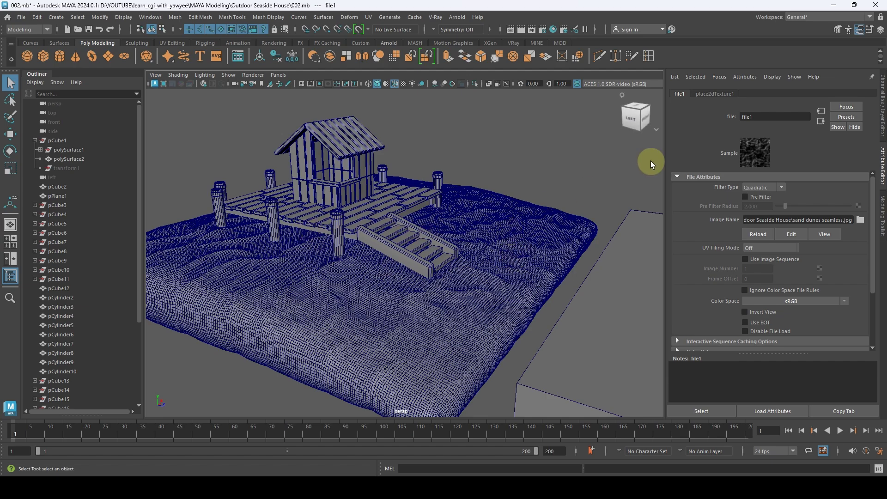
click(711, 94)
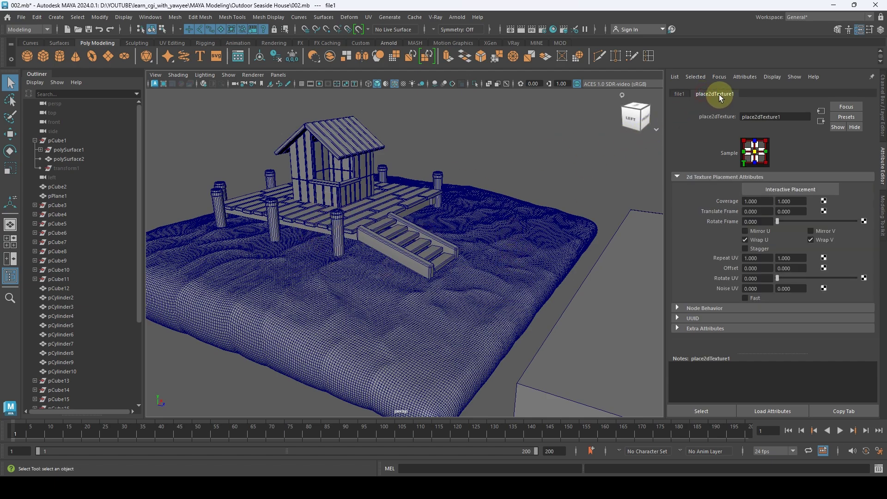
double_click(758, 258)
text(2)
key(Tab)
text(2)
key(Return)
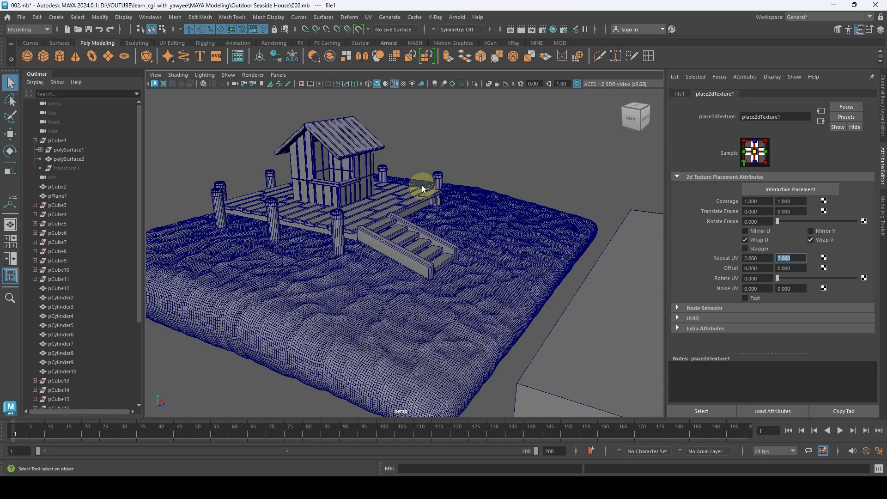
Step: Select the plain block beside the displaced sand ground
click(570, 151)
alt+drag(539, 204, 530, 230)
click(530, 229)
alt+right_drag(587, 242, 447, 253)
alt+drag(447, 253, 549, 241)
alt+middle_drag(549, 241, 516, 258)
click(517, 259)
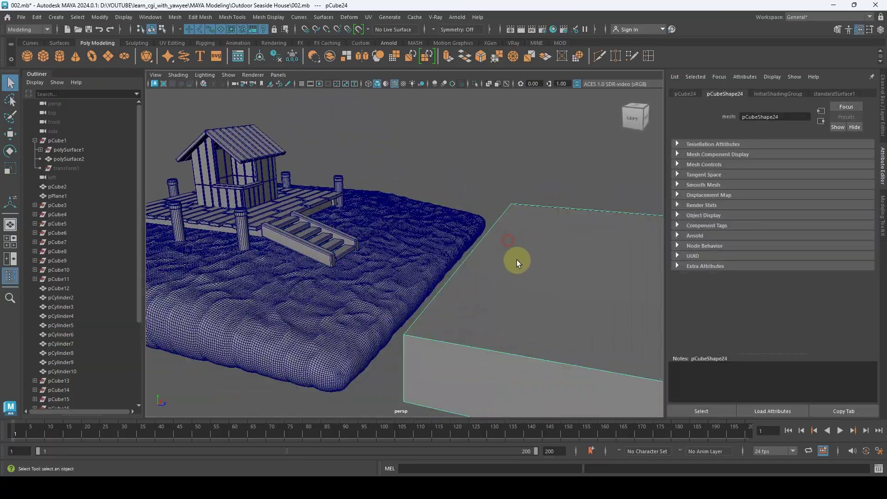
alt+middle_drag(566, 280, 453, 253)
scroll(491, 246, down, 3)
alt+drag(491, 246, 423, 246)
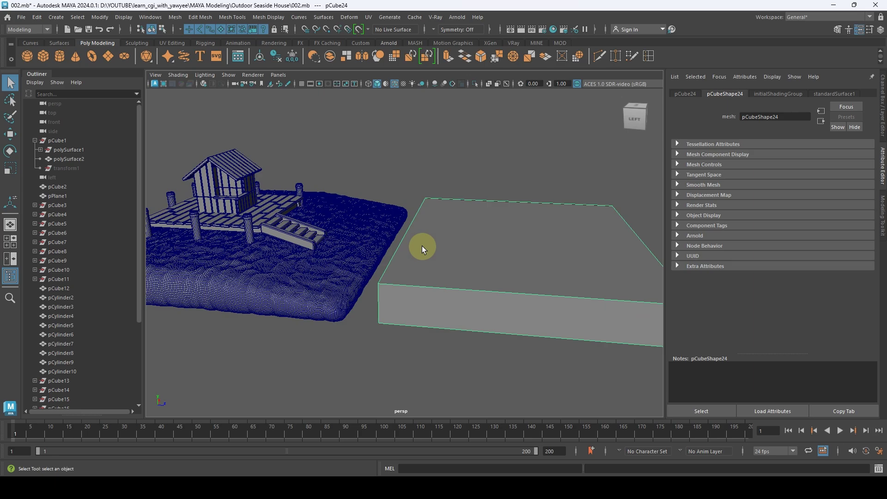
alt+drag(558, 259, 488, 262)
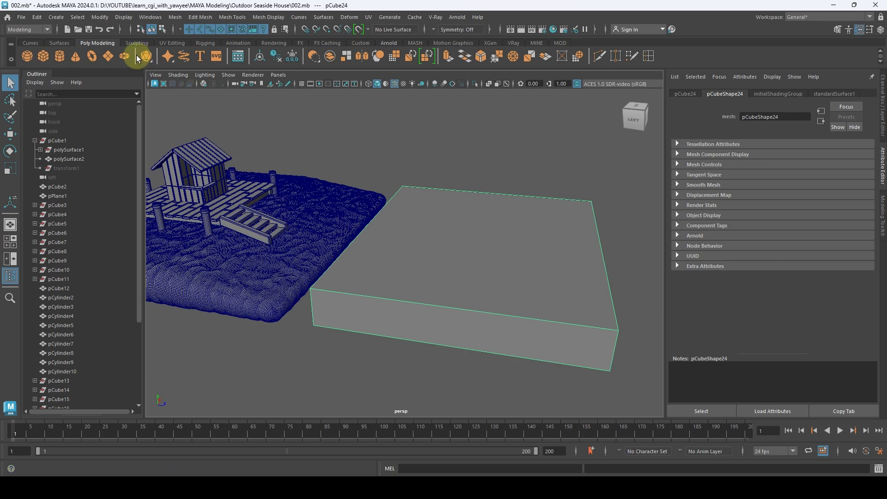
Step: Insert 10 evenly spaced edge loops in each horizontal direction across the block with the Insert Edge Loop tool's multiple edge loops option
click(229, 17)
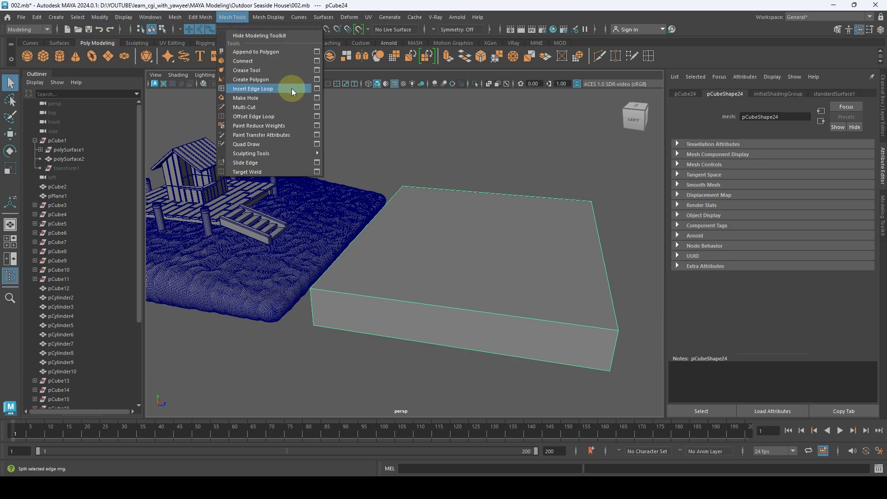
click(316, 90)
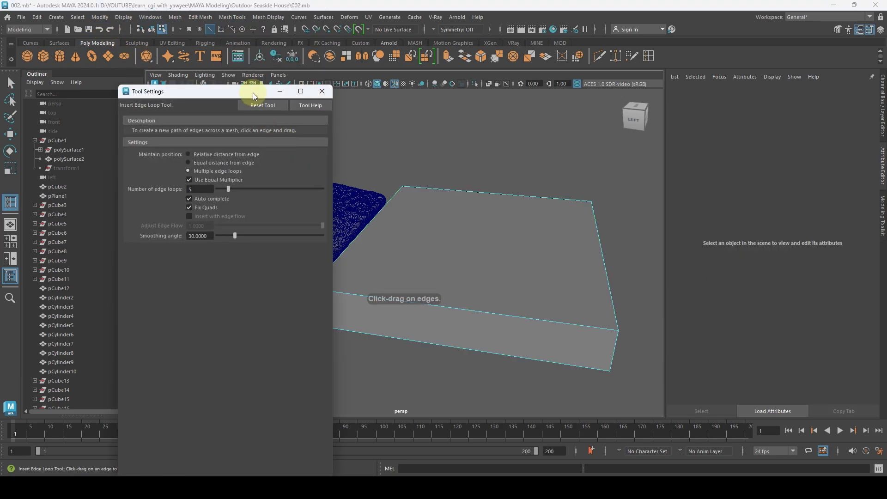
click(322, 91)
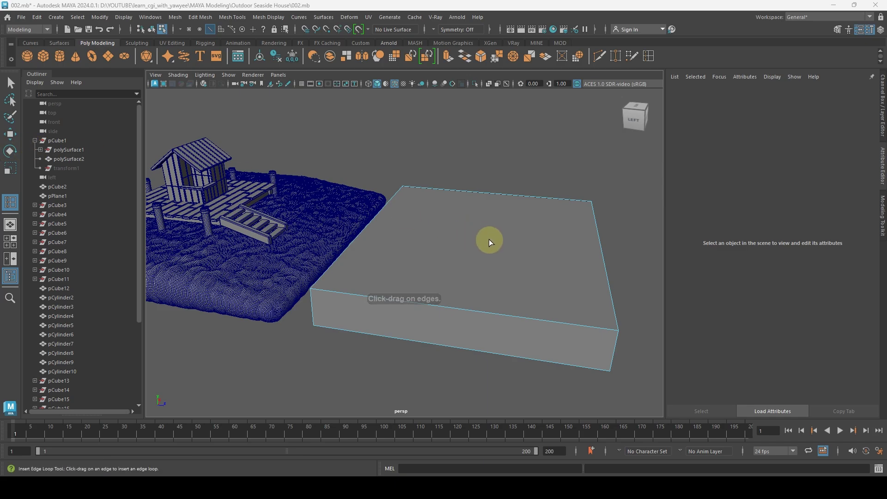
alt+drag(490, 242, 416, 263)
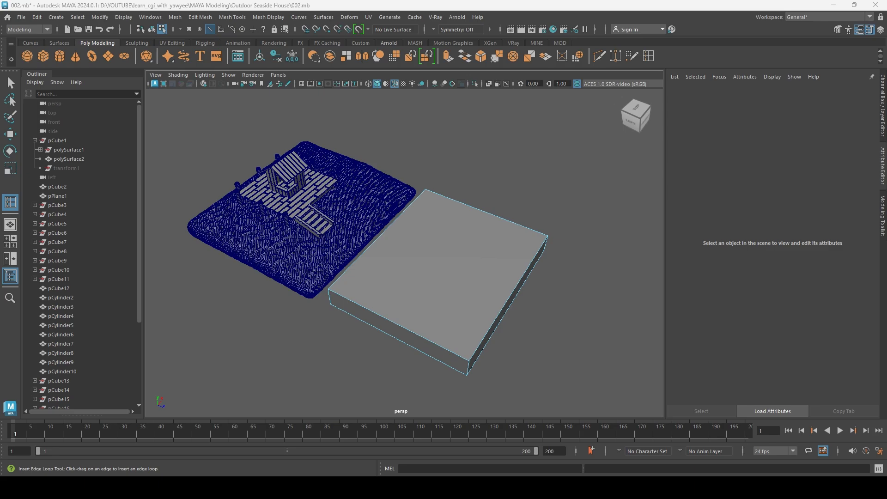
click(396, 252)
click(386, 232)
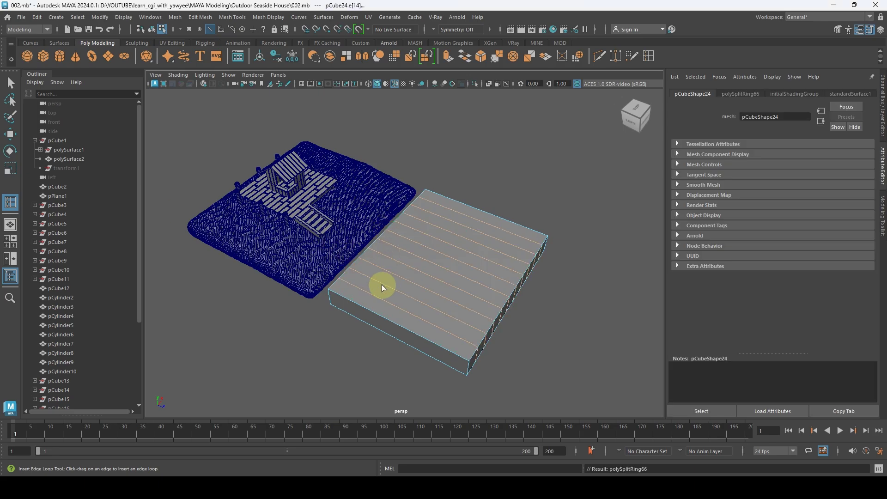
click(360, 291)
scroll(450, 264, up, 6)
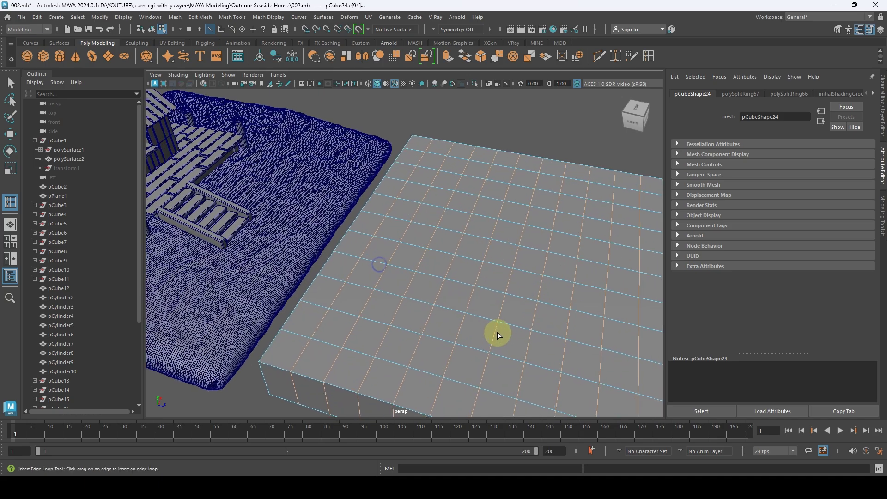
alt+middle_drag(438, 239, 438, 225)
scroll(402, 249, down, 3)
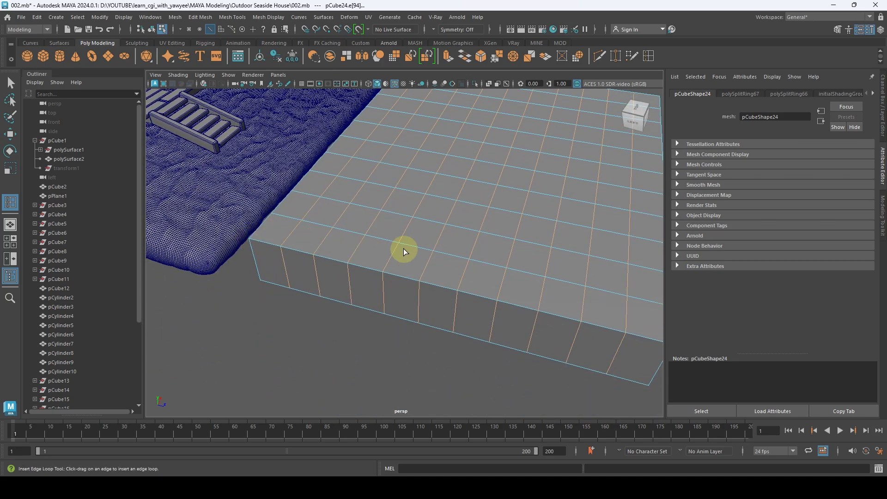
alt+drag(402, 250, 484, 265)
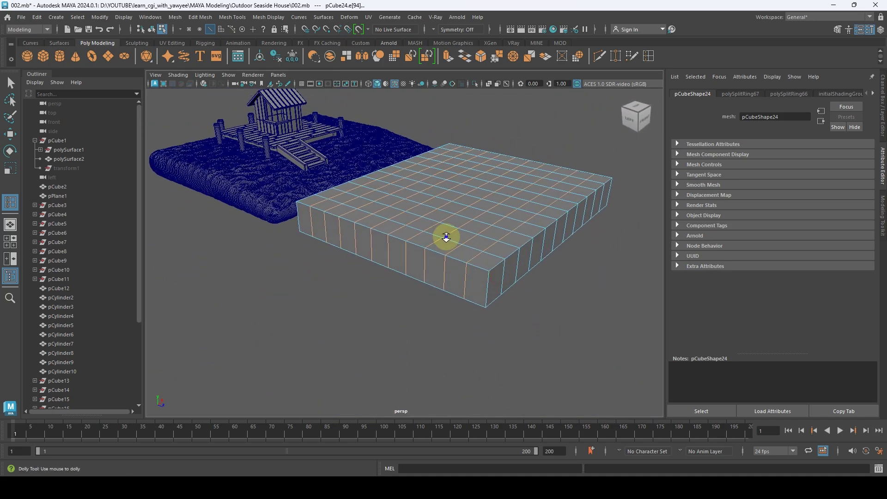
key(q)
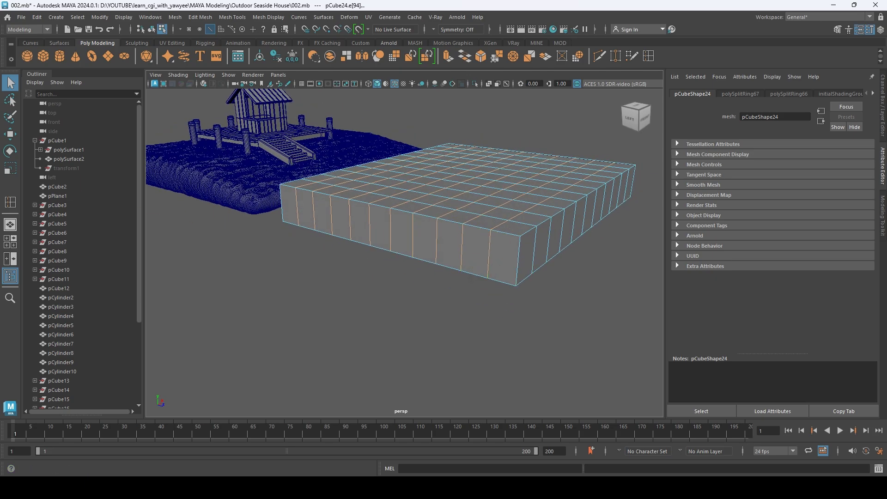
drag(0, 94, 401, 93)
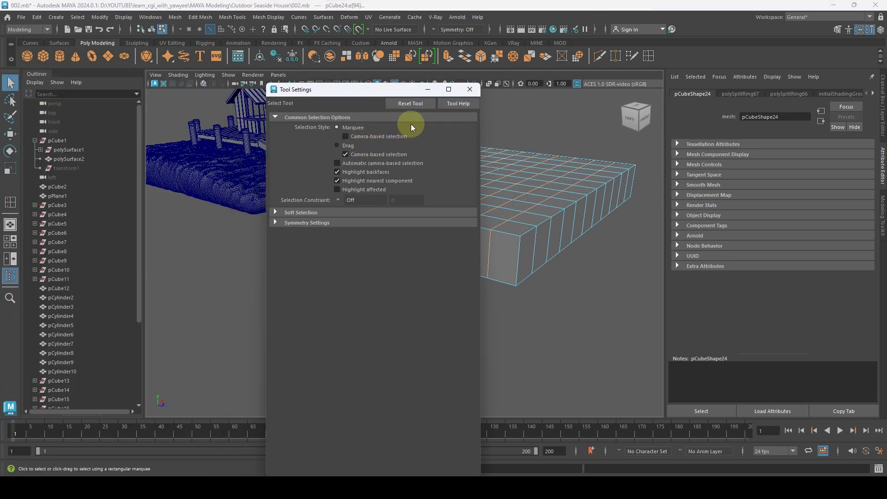
click(470, 89)
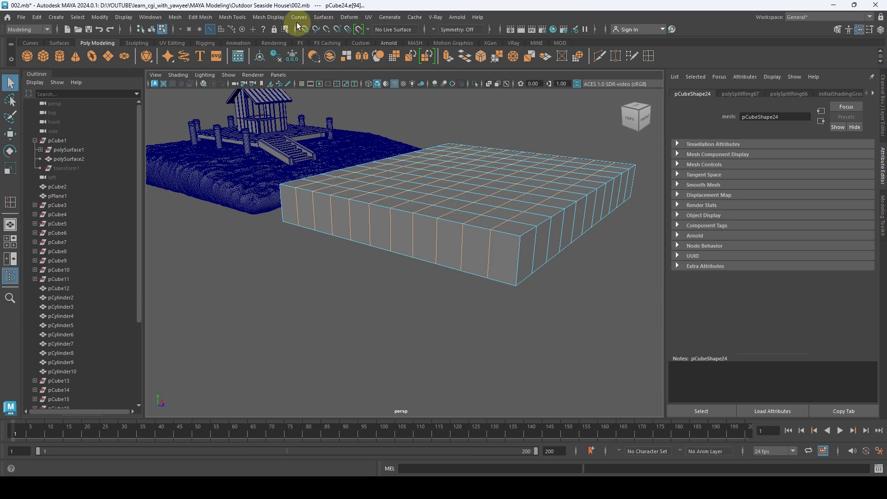
click(537, 42)
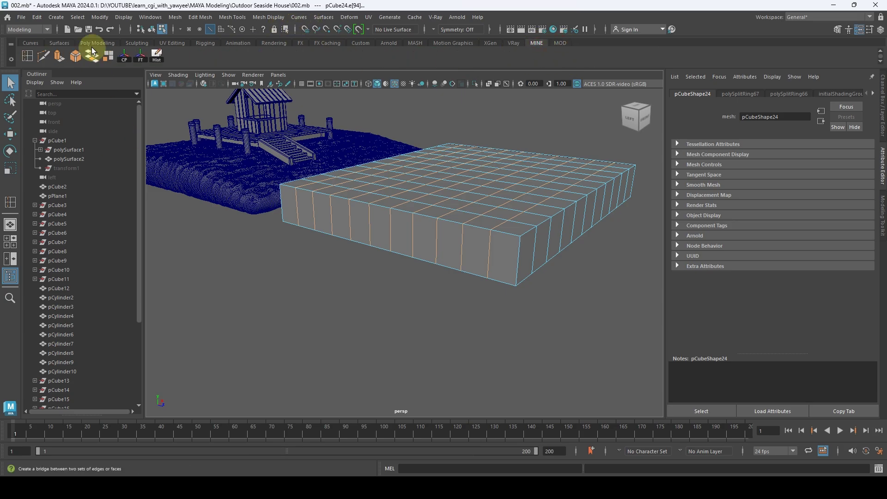
double_click(43, 55)
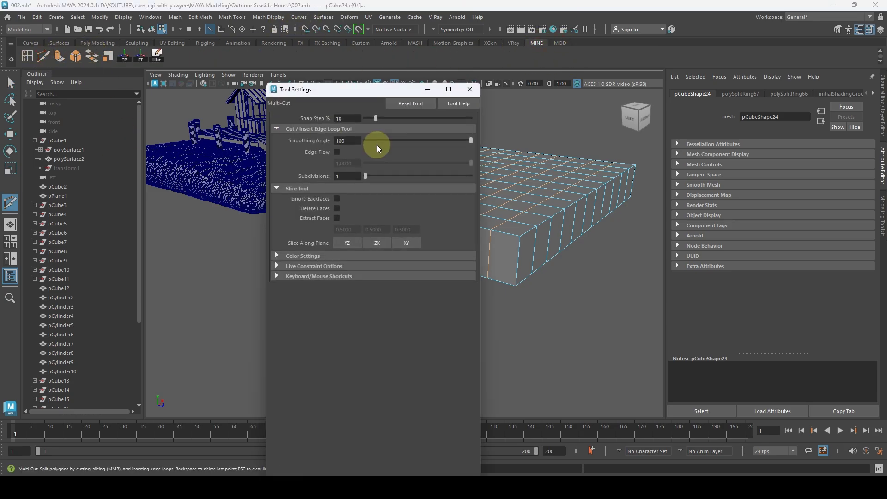
click(470, 89)
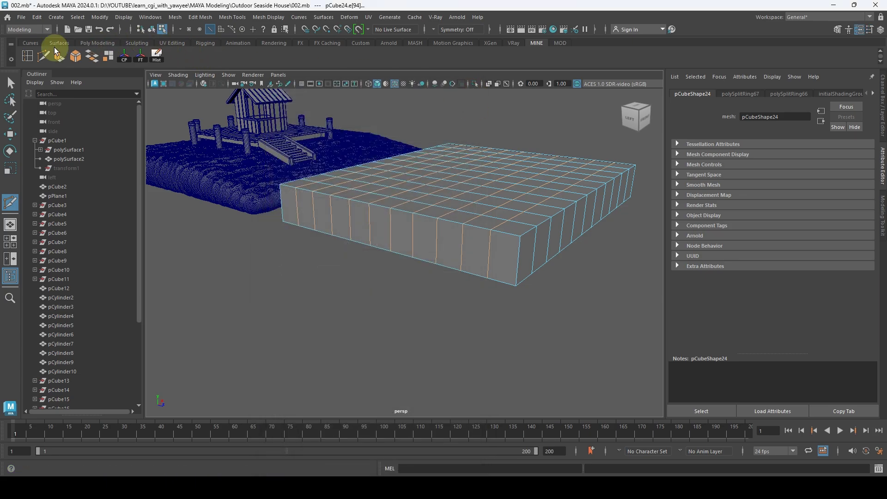
Step: Set the number of edge loops to 1, insert a loop around the block's sides at mid-height and return to object selection
double_click(27, 56)
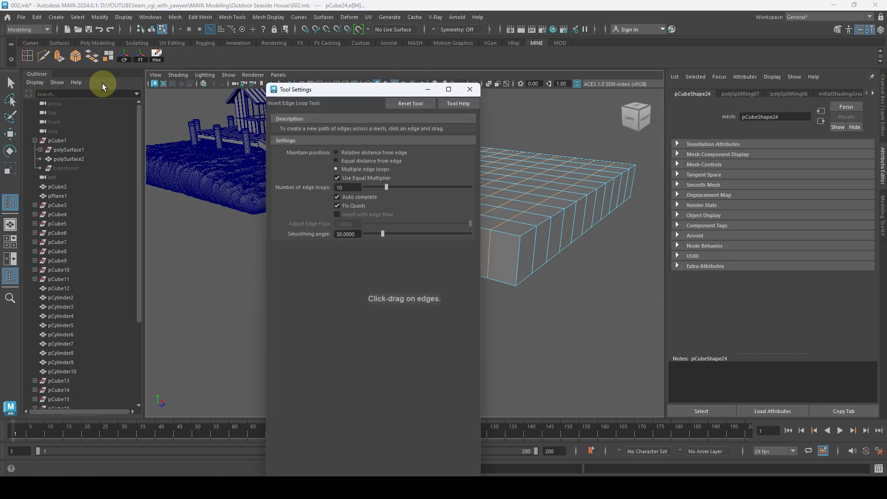
drag(381, 187, 369, 187)
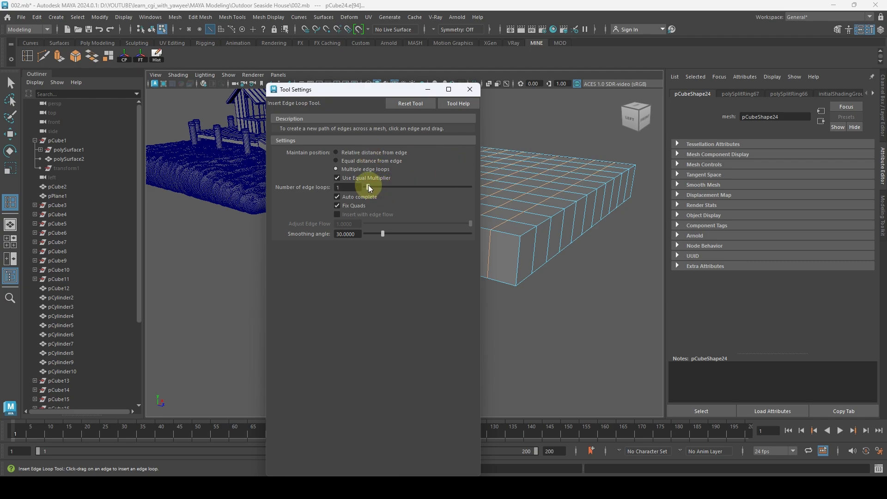
click(514, 259)
key(q)
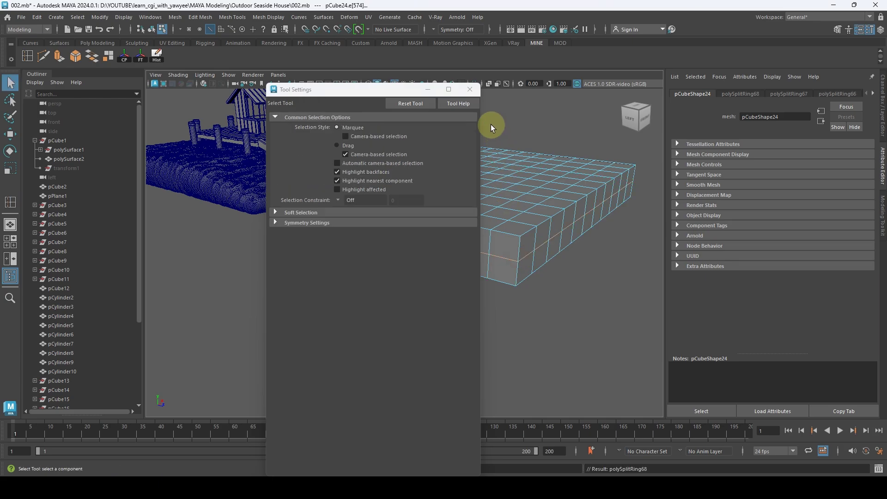
click(470, 90)
alt+drag(487, 178, 501, 156)
key(F8)
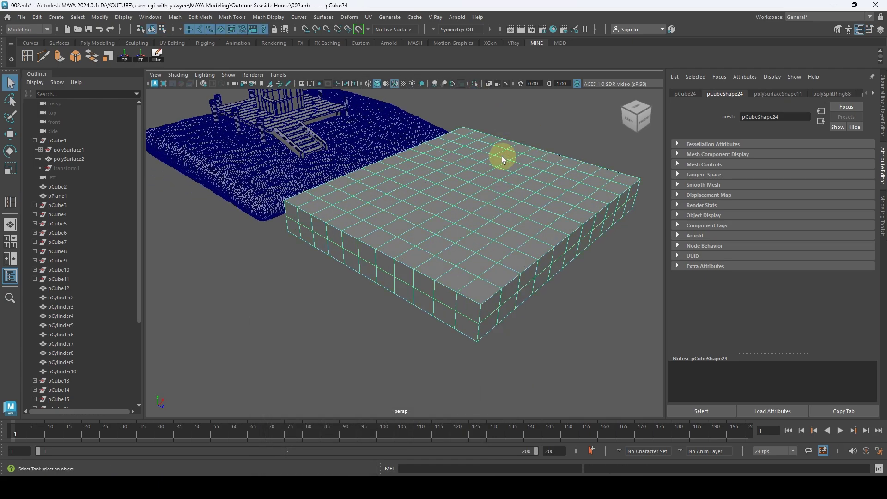
Step: Smooth the block three times with one division level each
click(176, 17)
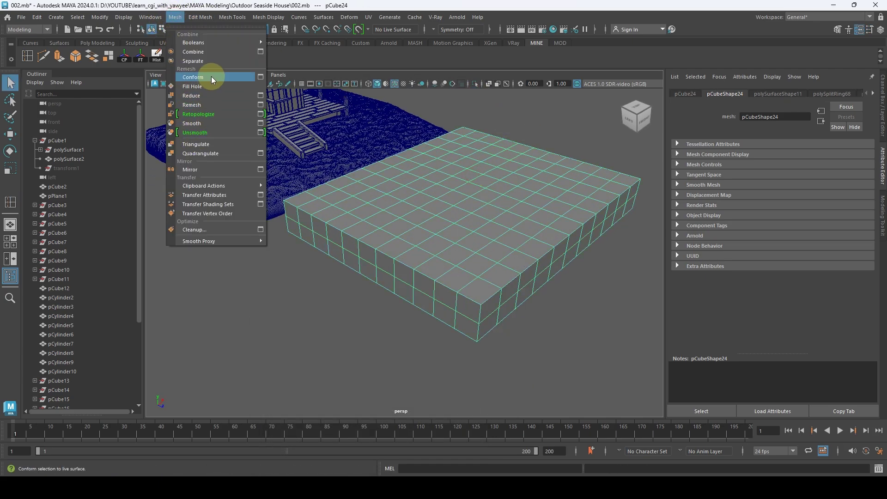
click(205, 116)
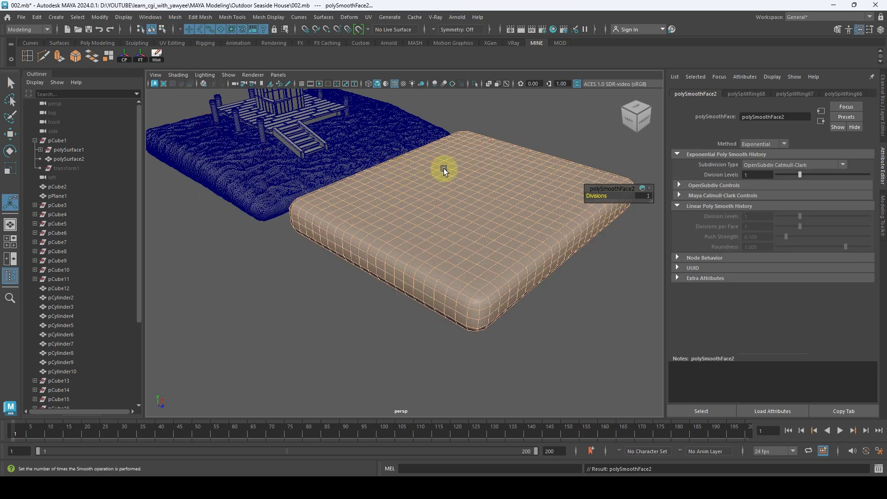
key(g)
key(g)
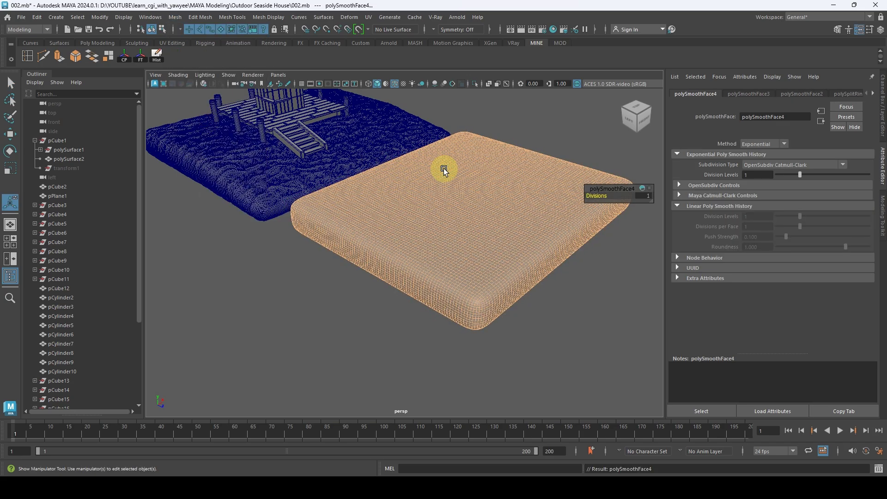
Step: Move the smoothed block toward the house so it overlaps the sand ground under the staircase, and stretch its height to about 1.09 times
alt+right_drag(489, 224, 430, 217)
key(w)
alt+drag(430, 218, 412, 182)
key(r)
mouse_move(347, 181)
alt+mouse_down()
mouse_move(390, 174)
mouse_move(410, 184)
mouse_move(371, 219)
mouse_move(344, 193)
alt+mouse_up()
key(w)
key(r)
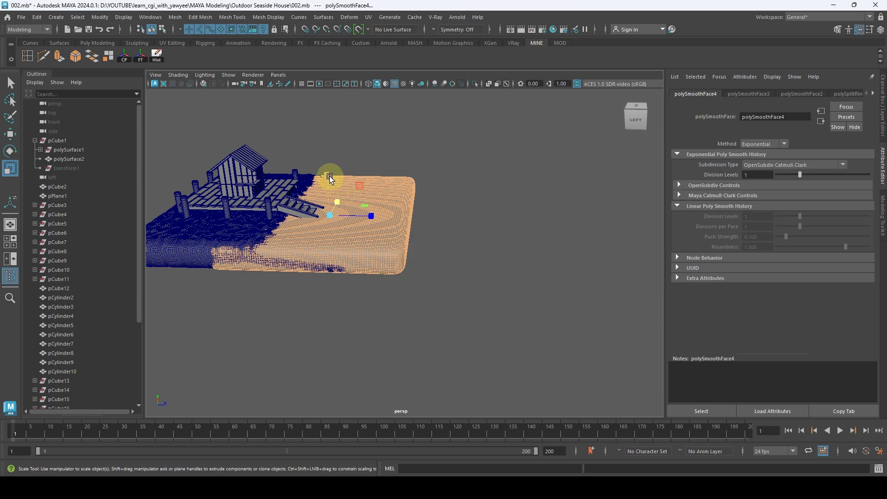
middle_drag(330, 178, 329, 175)
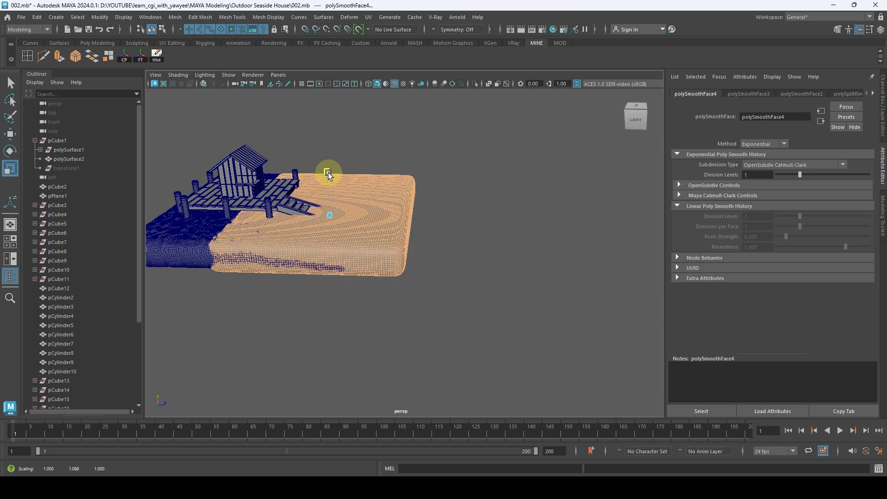
Step: Adjust the smoothed block's scale slightly along its width and check its fit around the deck and staircase
key(w)
alt+drag(329, 179, 366, 197)
key(r)
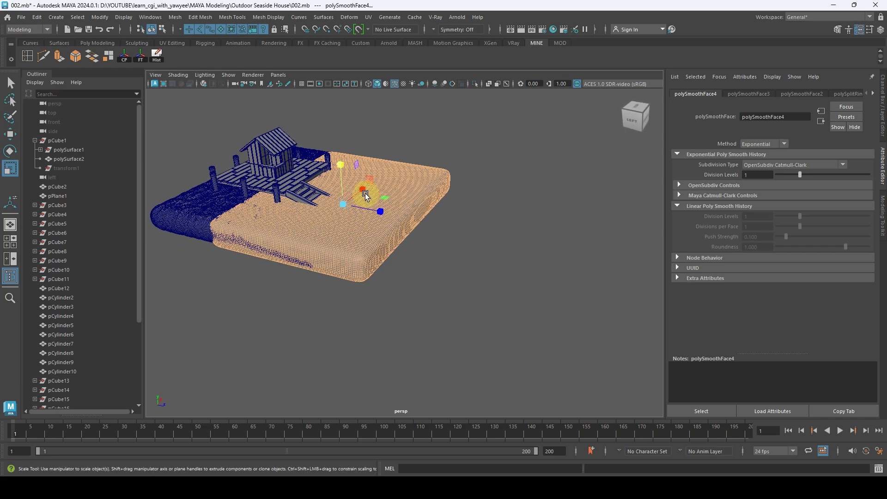
middle_drag(366, 194, 363, 190)
mouse_move(394, 179)
alt+mouse_down()
mouse_move(460, 186)
mouse_move(467, 214)
mouse_move(257, 180)
mouse_move(420, 232)
mouse_move(359, 249)
mouse_move(403, 168)
alt+mouse_up()
key(w)
alt+right_drag(403, 168, 345, 257)
alt+drag(345, 257, 531, 214)
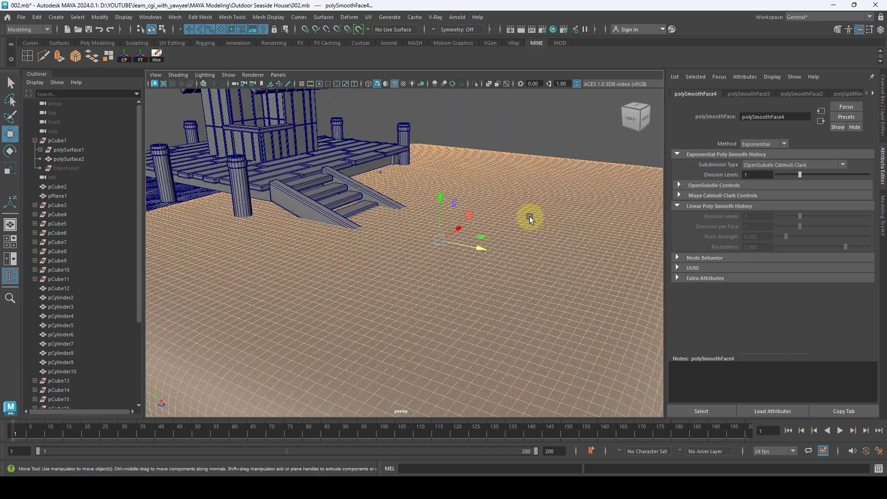
alt+right_drag(530, 214, 390, 214)
alt+drag(390, 214, 123, 174)
alt+drag(402, 198, 420, 255)
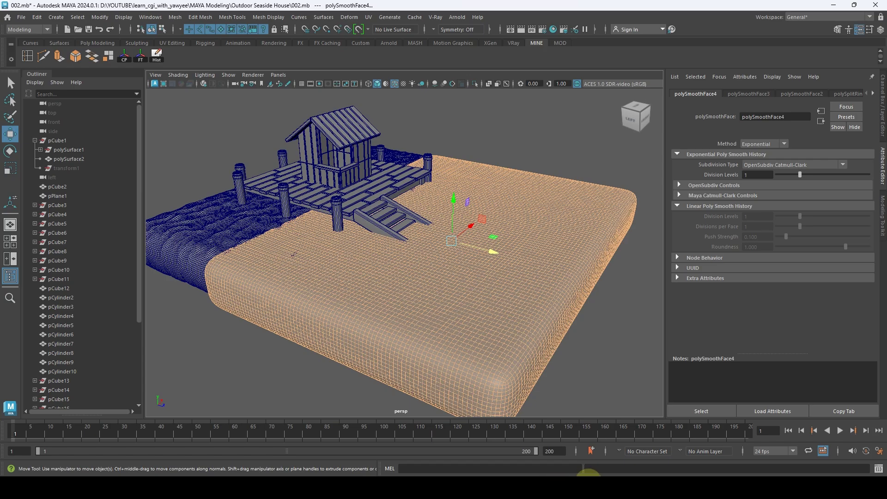
Step: Switch to the browser to examine the "water height map texture seamless" image results, and view "water waves height map.jpg" in the image viewer
mouse_move(587, 475)
click(628, 434)
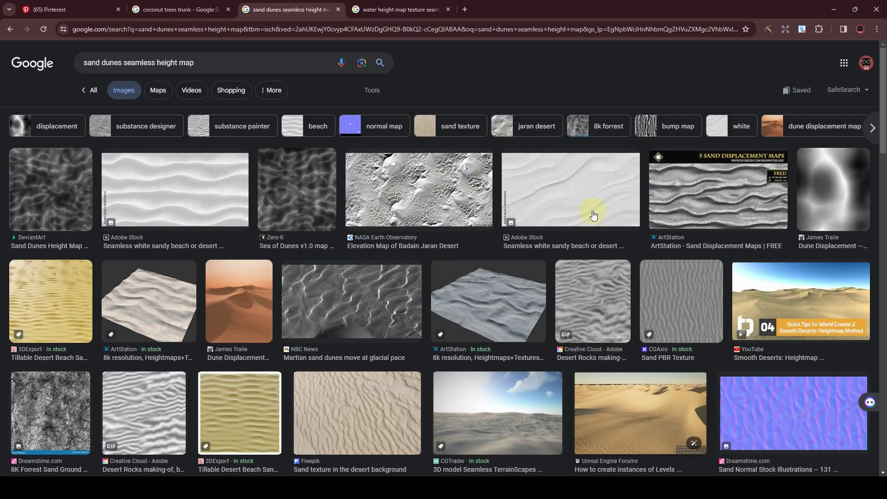
click(414, 11)
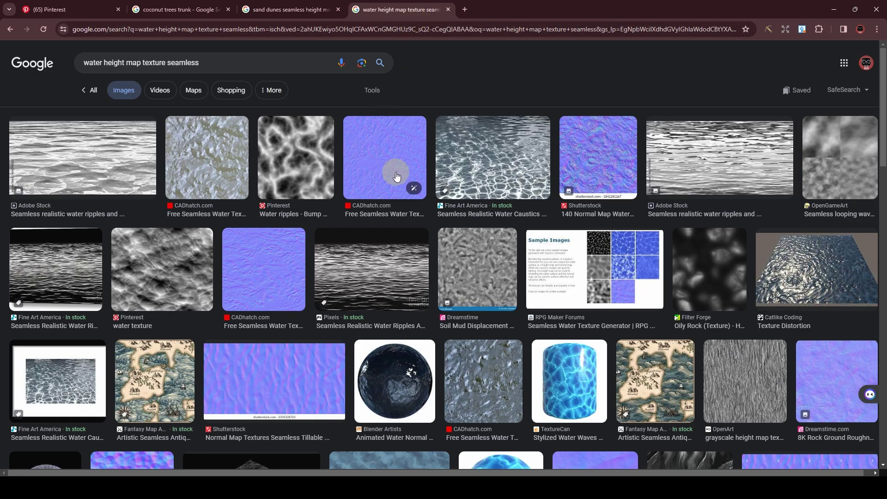
scroll(394, 178, down, 5)
scroll(393, 179, down, 5)
scroll(392, 176, up, 8)
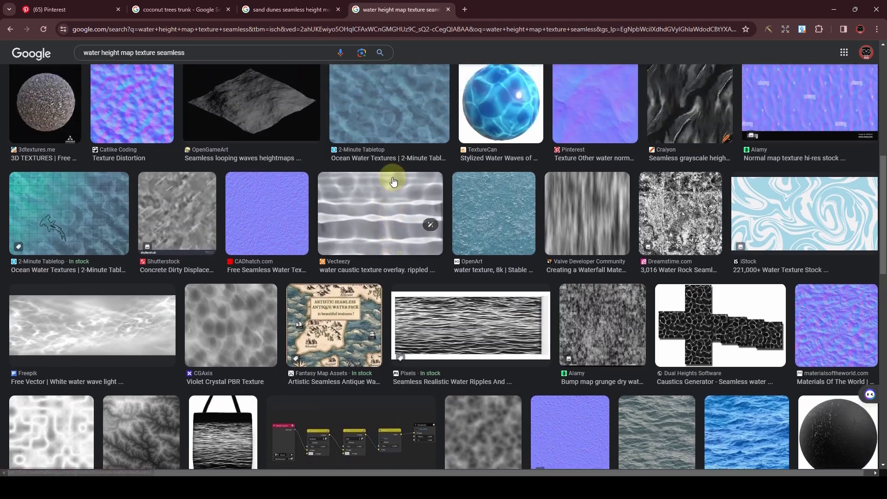
scroll(391, 174, up, 3)
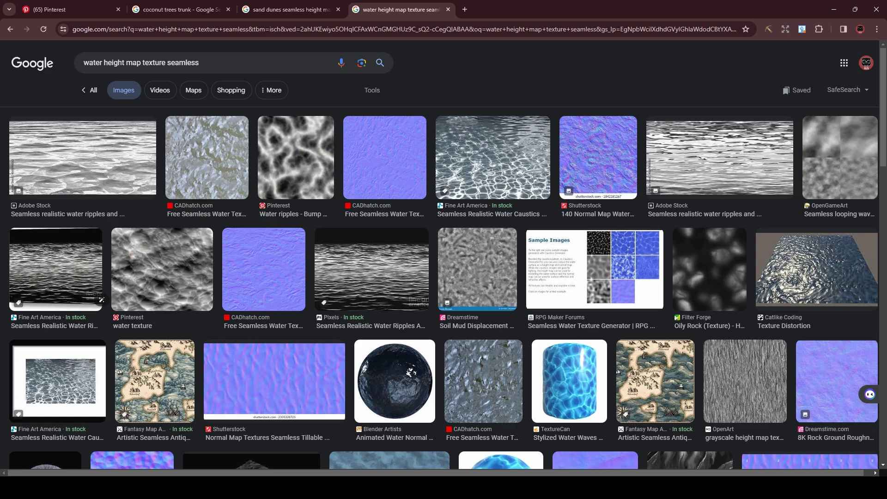
click(834, 11)
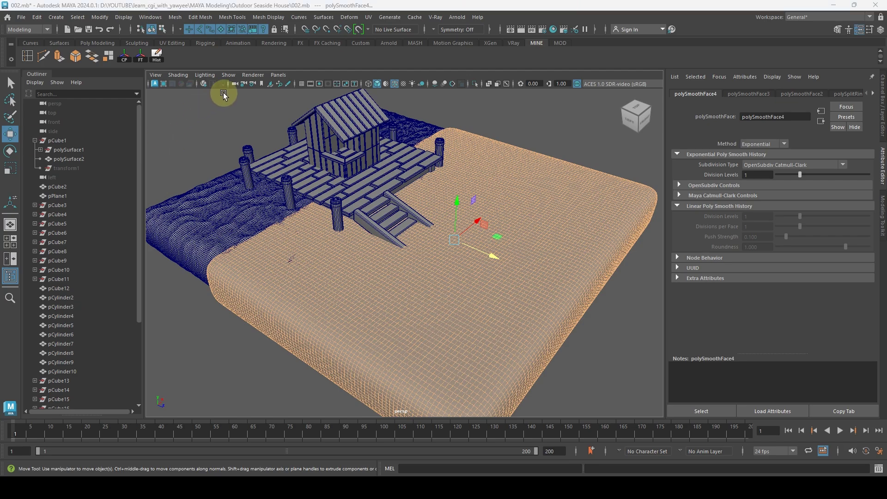
key(alt+Tab)
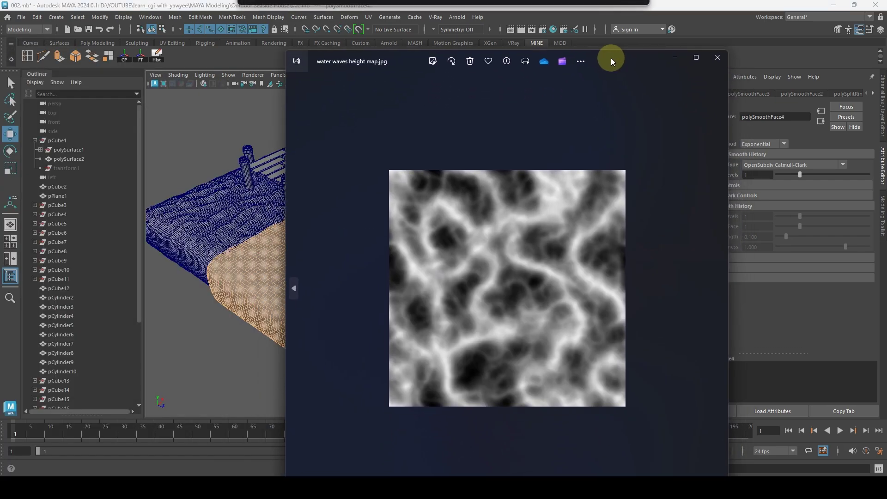
Step: Close the height map image and apply a planar UV projection to the smoothed block from the Y axis, fitted to its bounding box
click(717, 57)
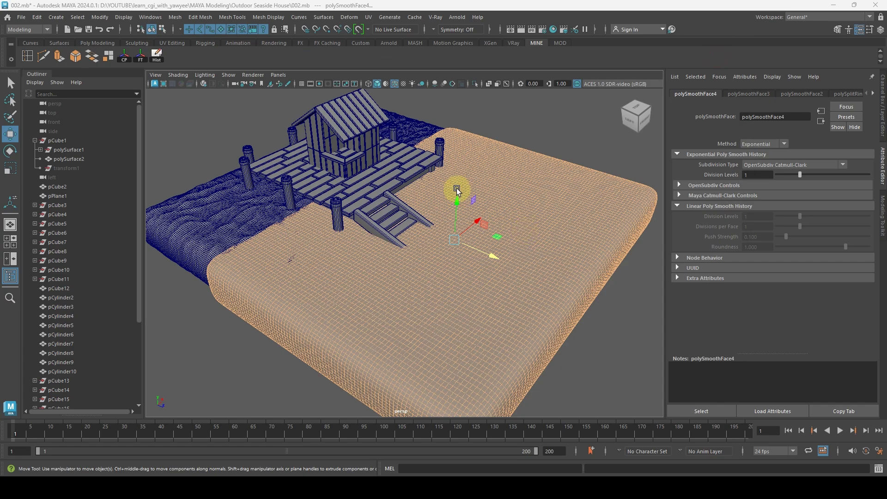
alt+drag(457, 190, 470, 184)
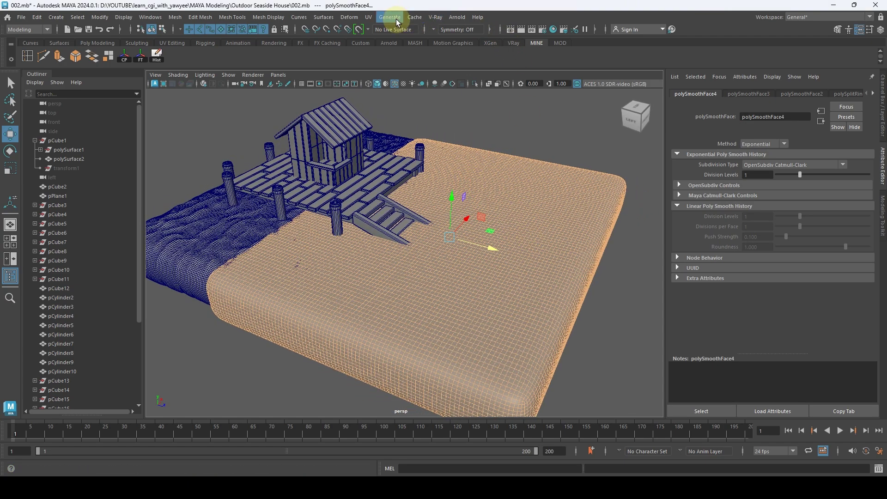
click(369, 18)
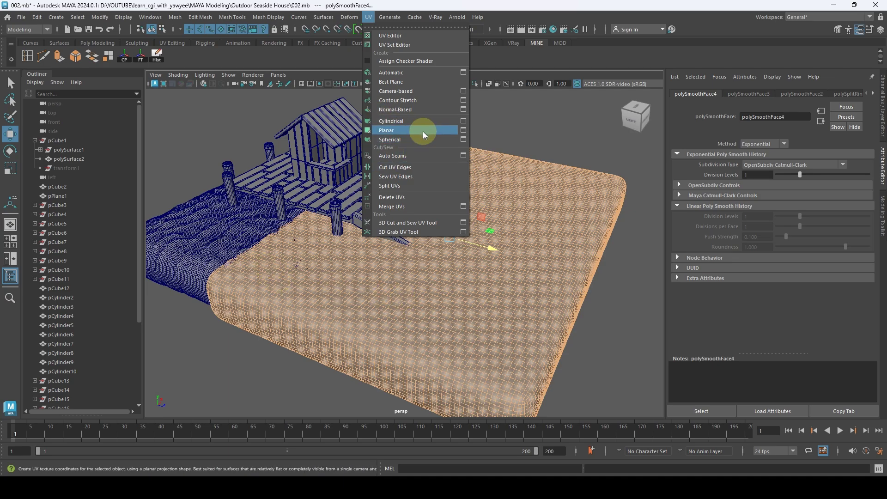
click(463, 130)
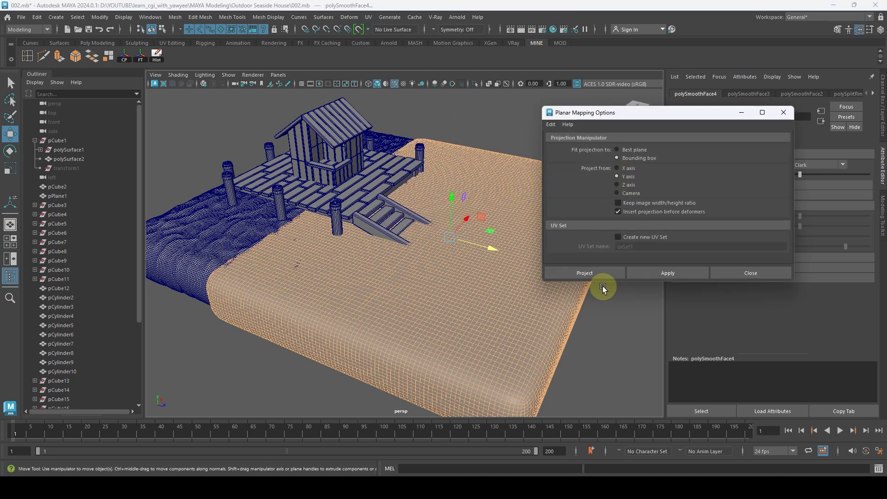
click(590, 268)
scroll(448, 249, down, 5)
key(q)
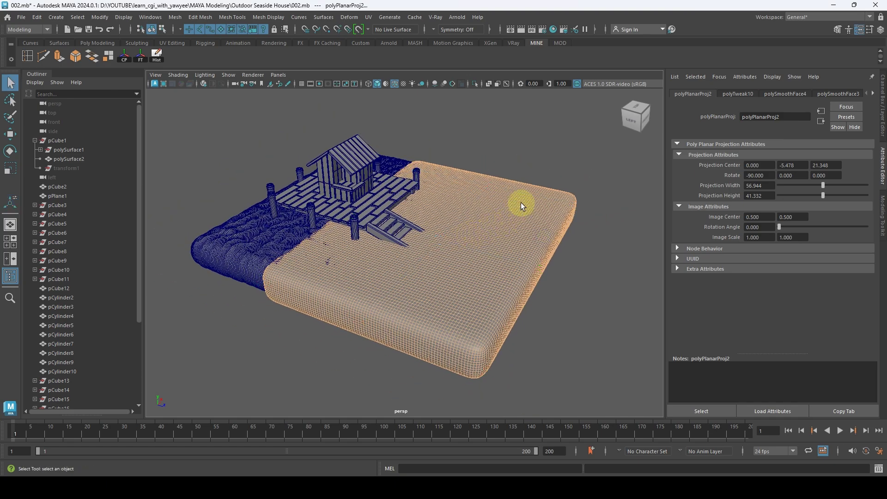
Step: Return to object mode, select the smoothed block and add a Texture deformer to it
right_click(521, 205)
click(560, 184)
click(504, 192)
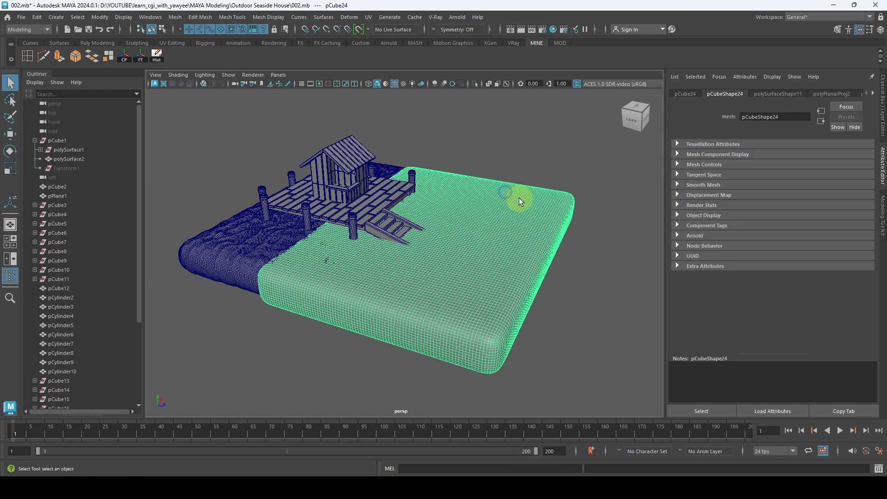
click(344, 18)
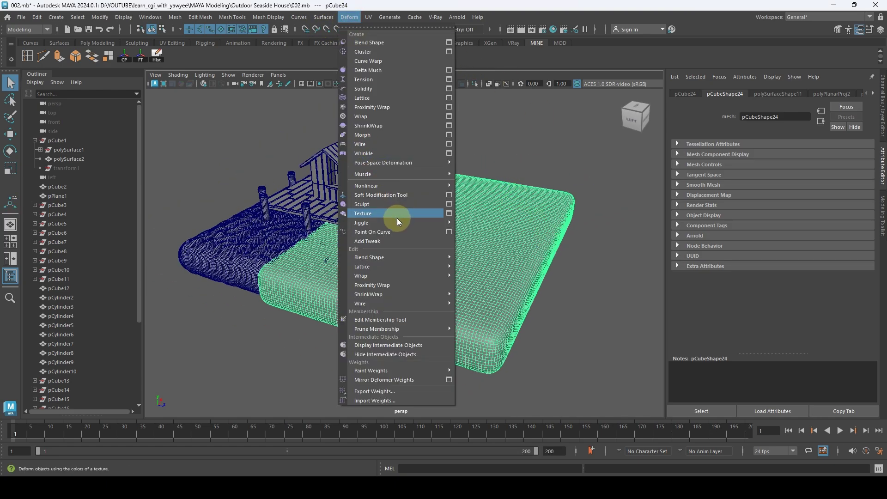
mouse_move(403, 260)
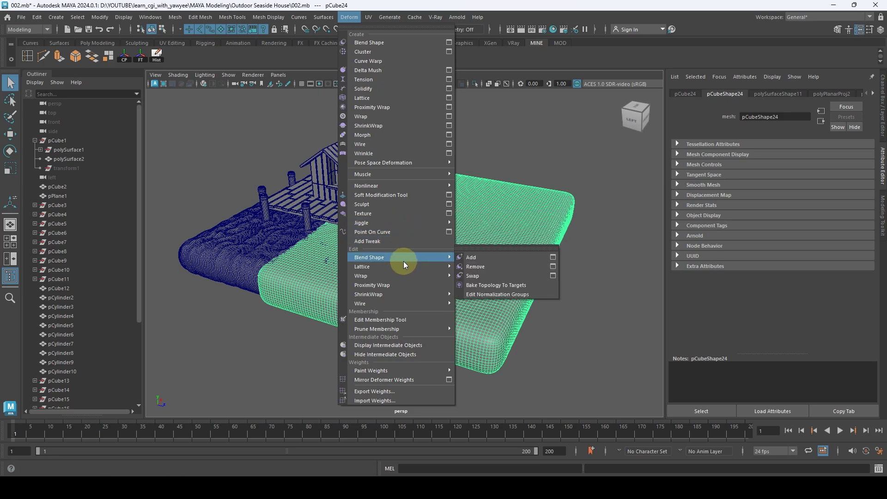
click(409, 213)
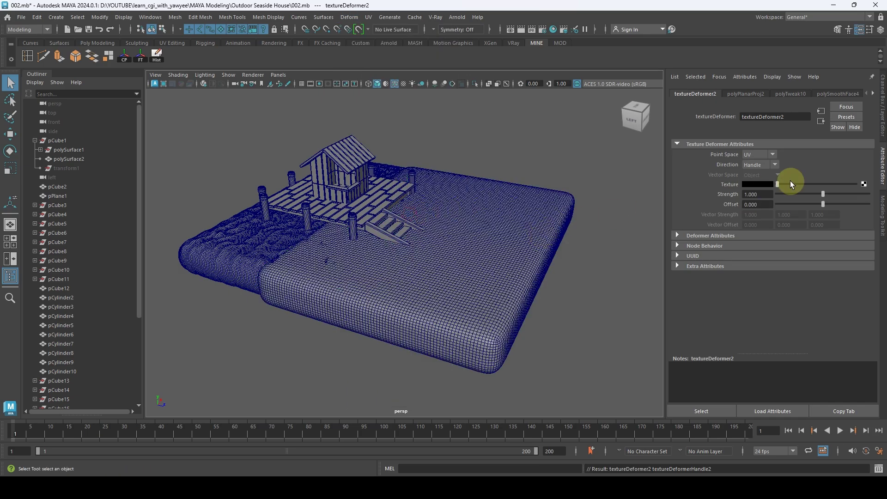
Step: Connect a File texture to the deformer and load "water waves height map.jpg" from the Outdoor Seaside House folder
click(864, 184)
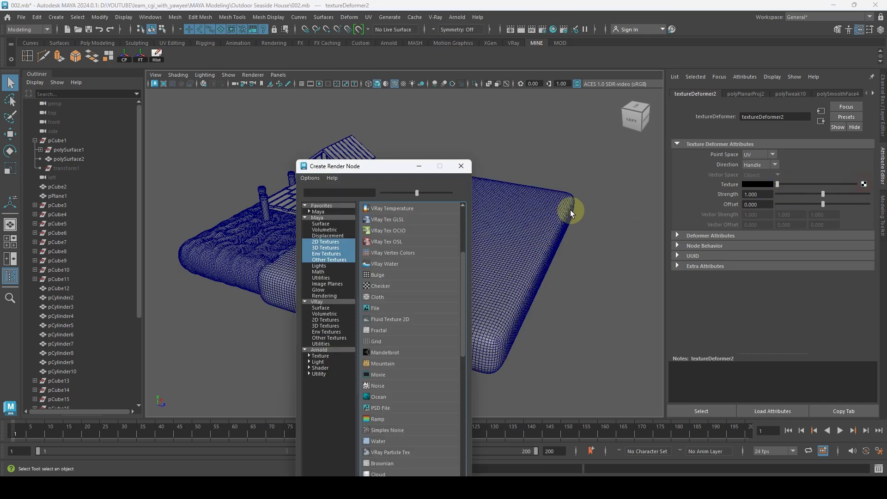
click(384, 307)
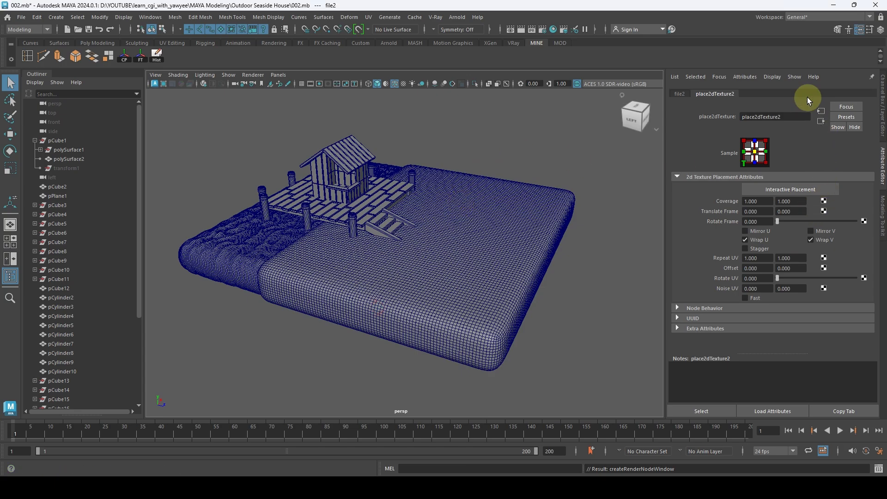
click(680, 93)
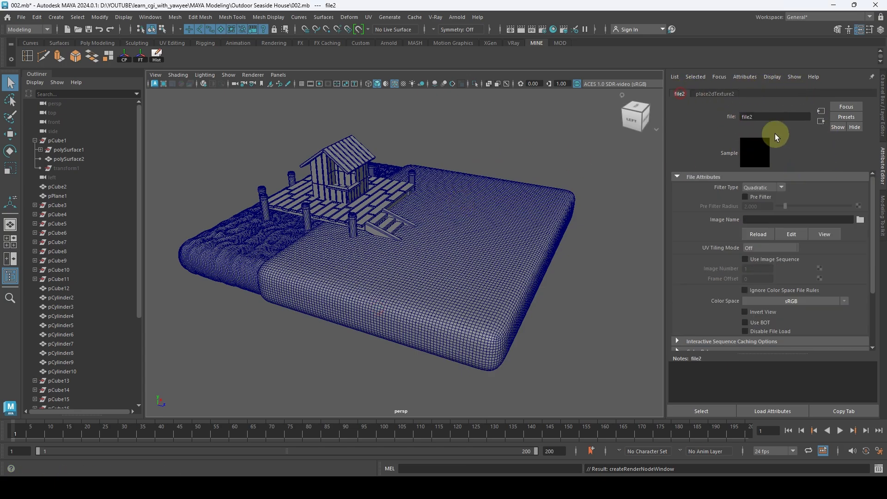
click(853, 216)
text(D:\YOUTUBE\learn_cgi_with_yawyee\MAYA Modeling\Outdoor Seaside House)
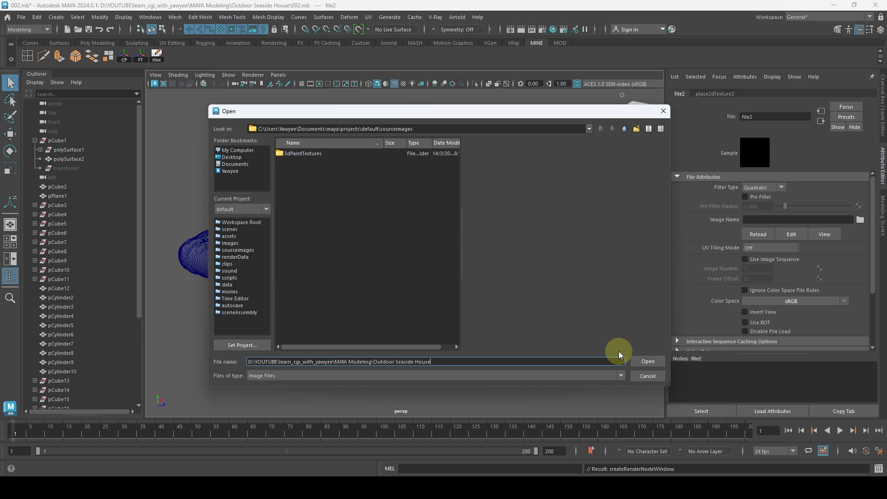
click(633, 360)
double_click(324, 194)
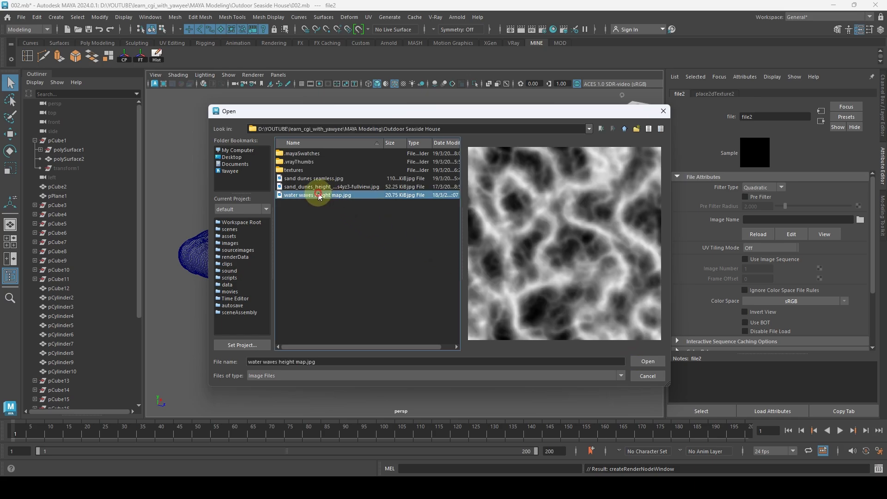
alt+drag(431, 234, 456, 219)
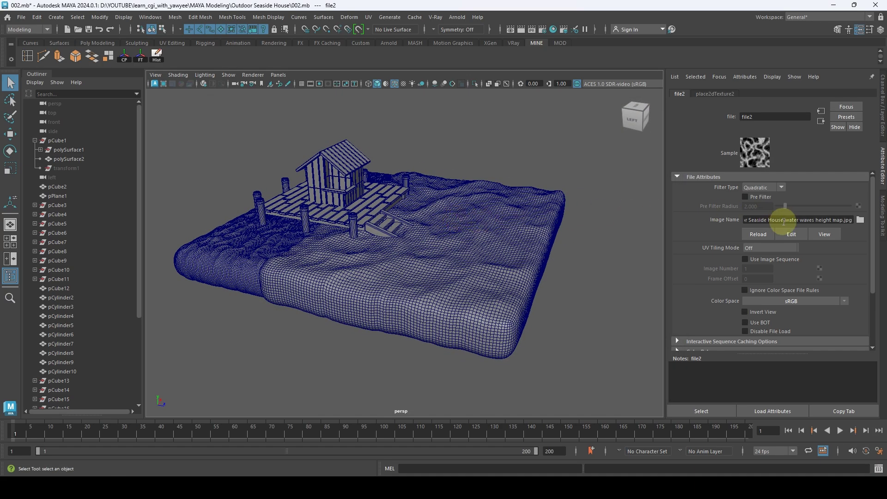
Step: Set the wave height map's Repeat UV to 3 in both directions
click(720, 93)
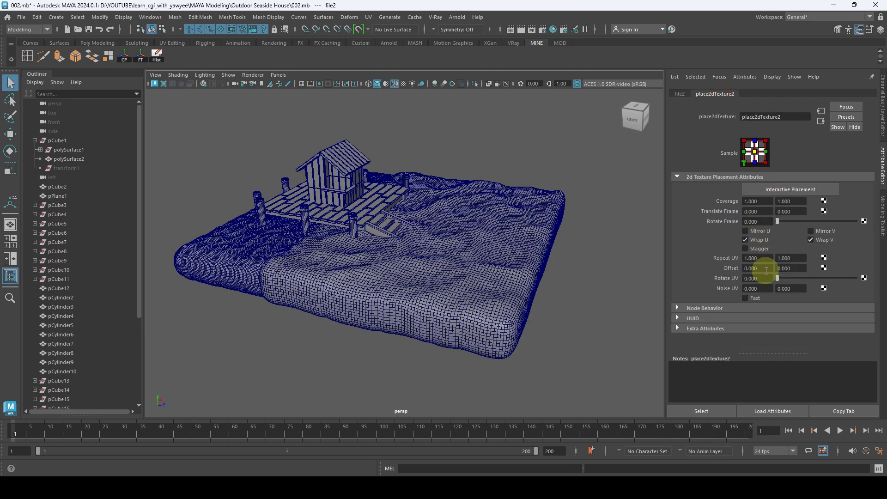
double_click(758, 258)
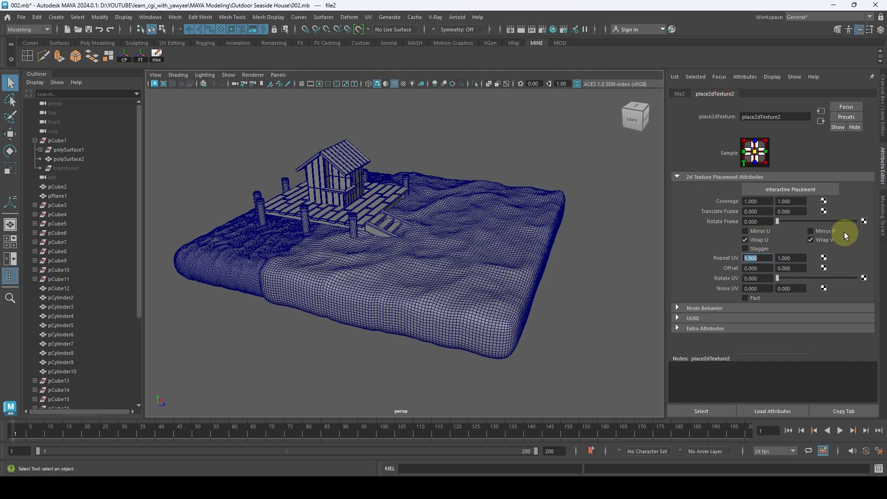
text(3)
key(Tab)
text(3)
key(Return)
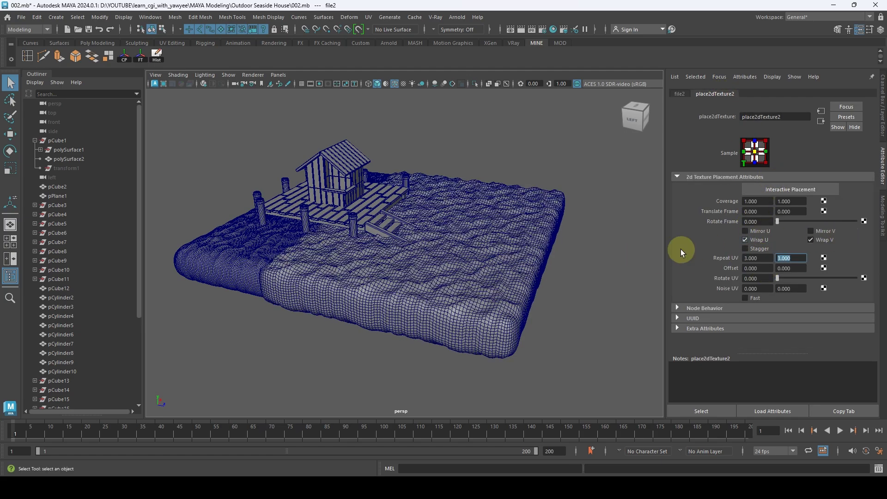
alt+drag(495, 211, 456, 188)
scroll(495, 257, up, 5)
alt+drag(495, 257, 443, 259)
alt+right_drag(496, 262, 301, 264)
alt+drag(301, 263, 378, 250)
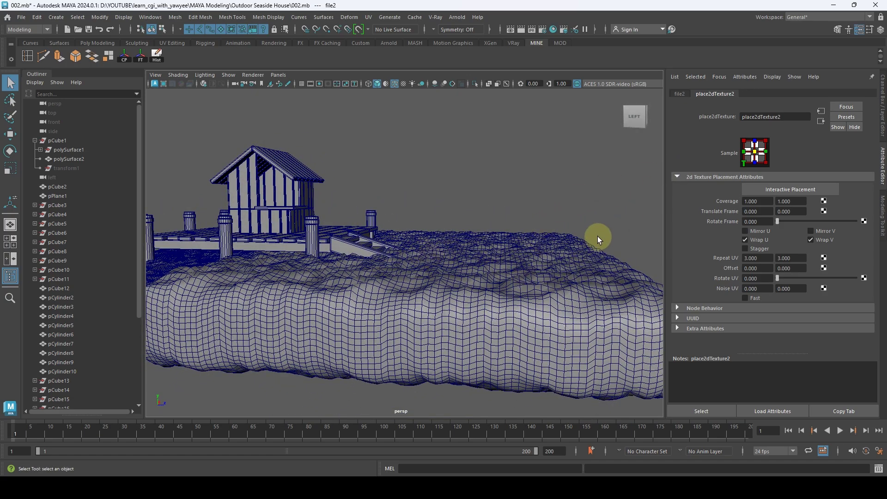
mouse_move(597, 236)
alt+mouse_down()
mouse_move(535, 263)
mouse_move(581, 238)
alt+mouse_up()
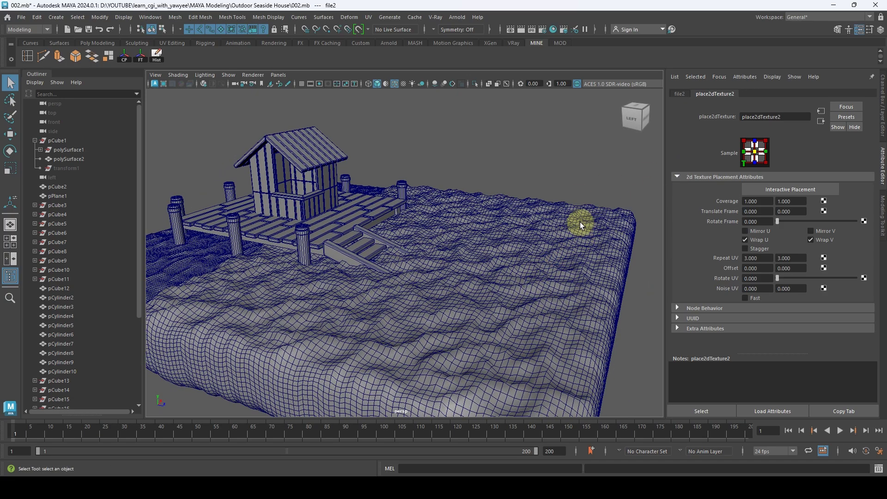
Step: Select the water block and set its texture deformer's Strength to 0.3
right_drag(584, 218, 628, 190)
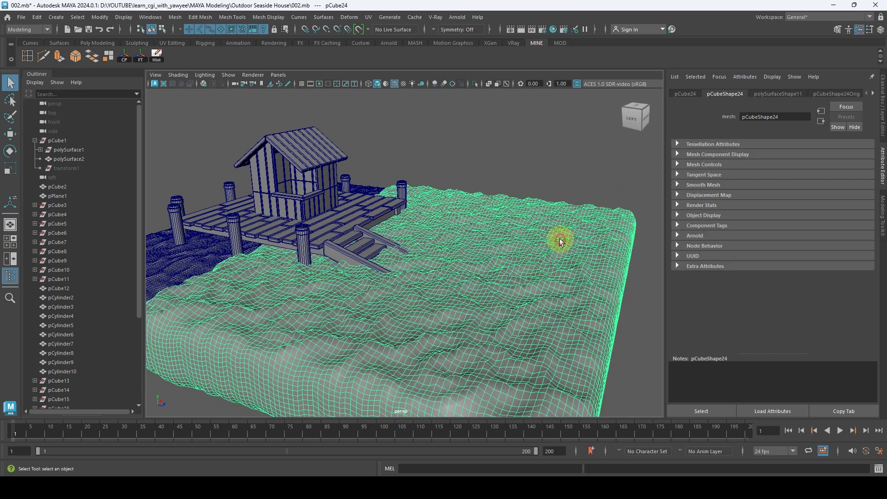
drag(873, 92, 873, 93)
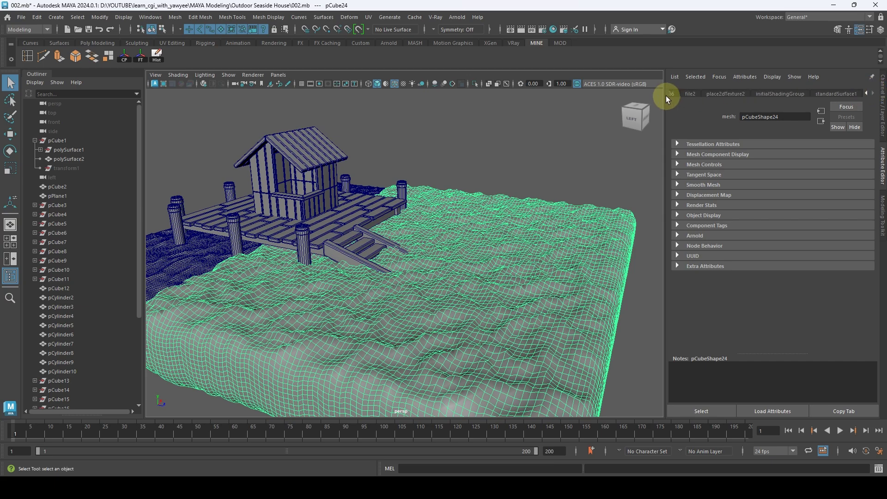
click(773, 117)
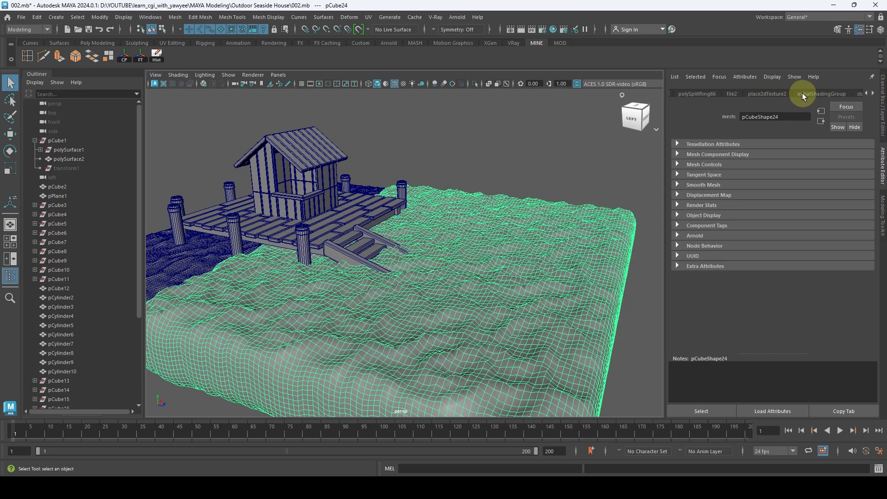
click(756, 95)
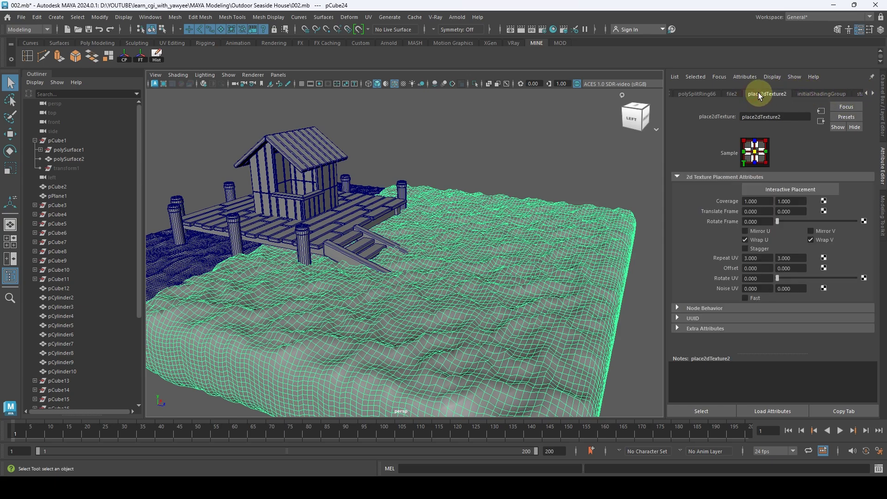
click(821, 121)
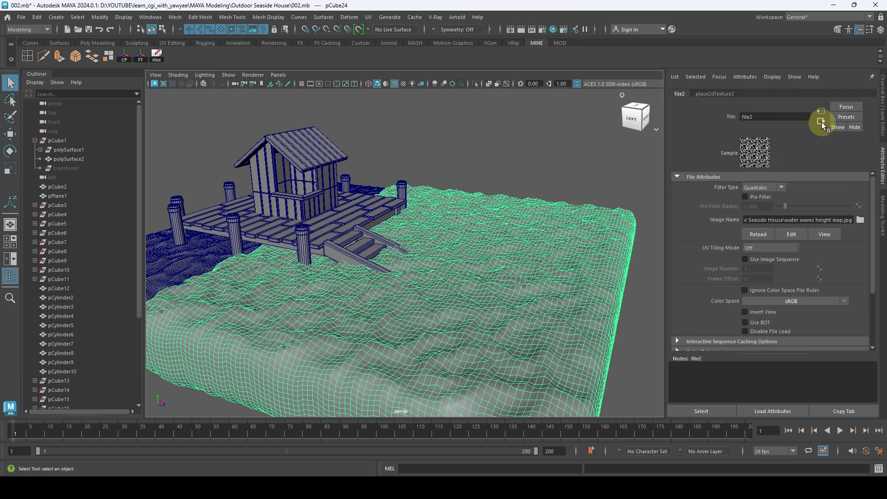
click(821, 122)
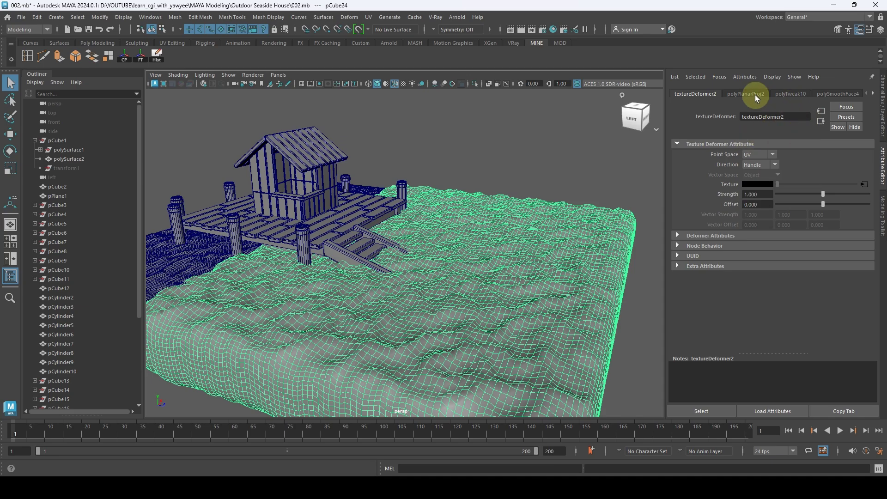
click(758, 194)
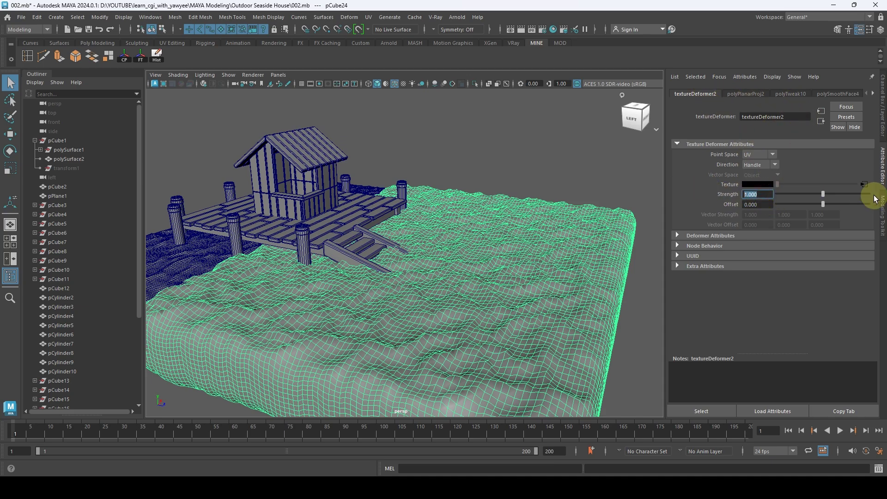
text(0.3)
key(Return)
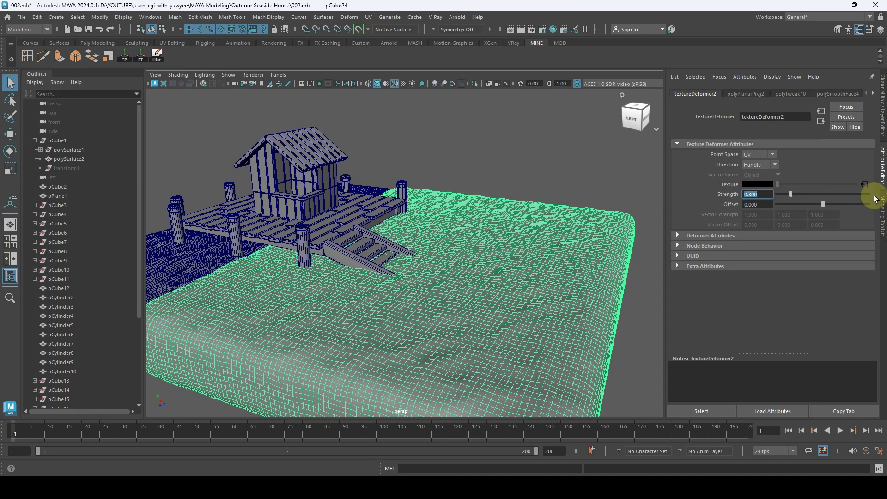
alt+drag(407, 223, 435, 247)
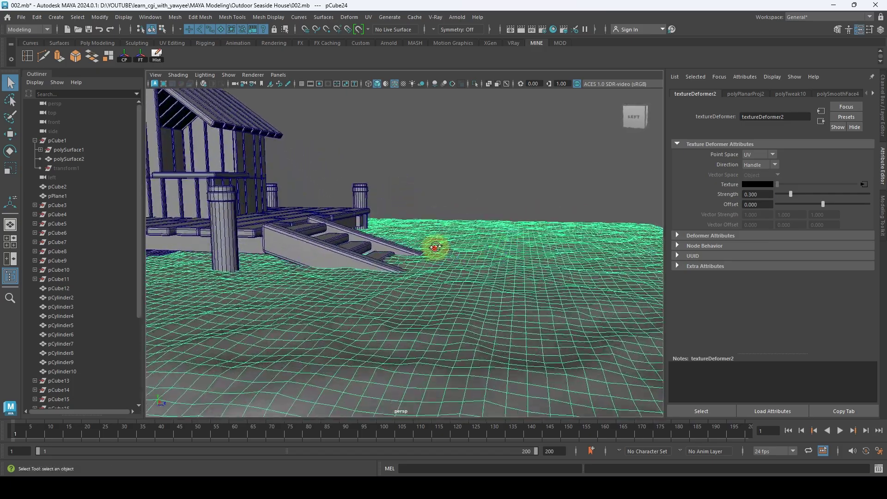
scroll(435, 247, up, 5)
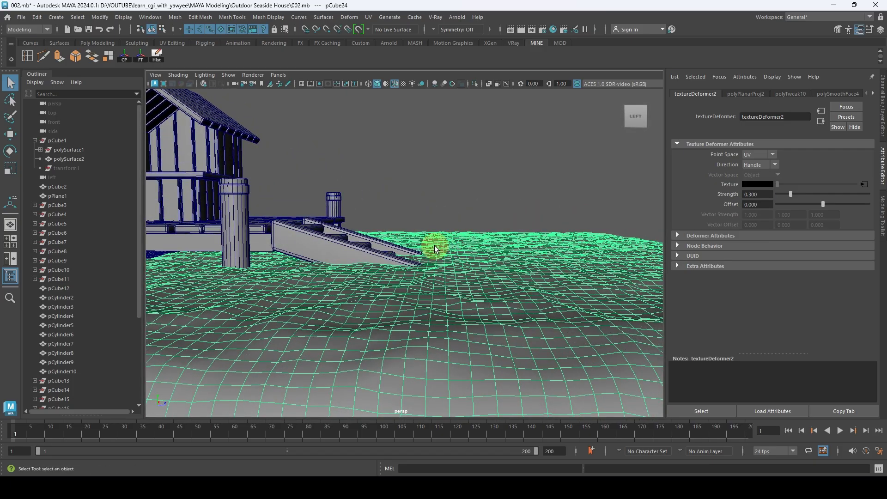
scroll(436, 249, down, 5)
alt+drag(470, 242, 481, 283)
Step: Create a polygon cylinder and move it out of the house to stand beside a deck post on the rippled surface
key(w)
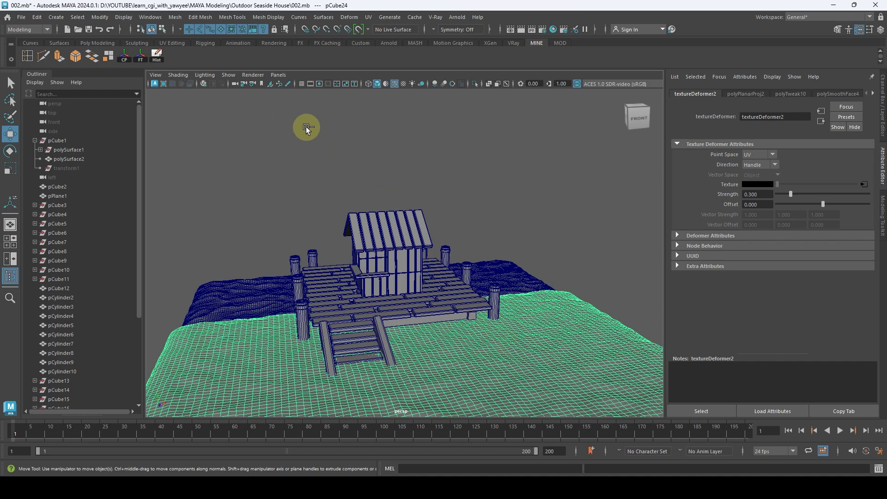
mouse_move(436, 154)
alt+mouse_down()
mouse_move(376, 161)
mouse_move(445, 181)
mouse_move(439, 149)
mouse_move(434, 166)
alt+mouse_up()
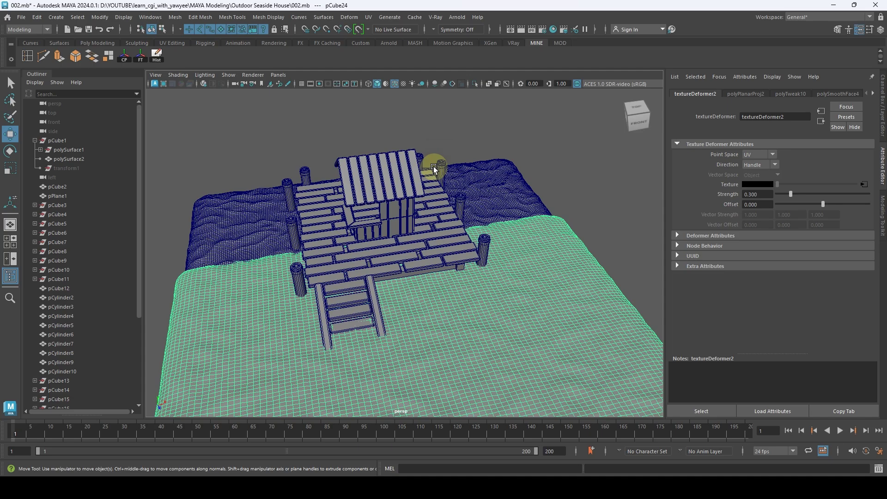
scroll(481, 164, up, 8)
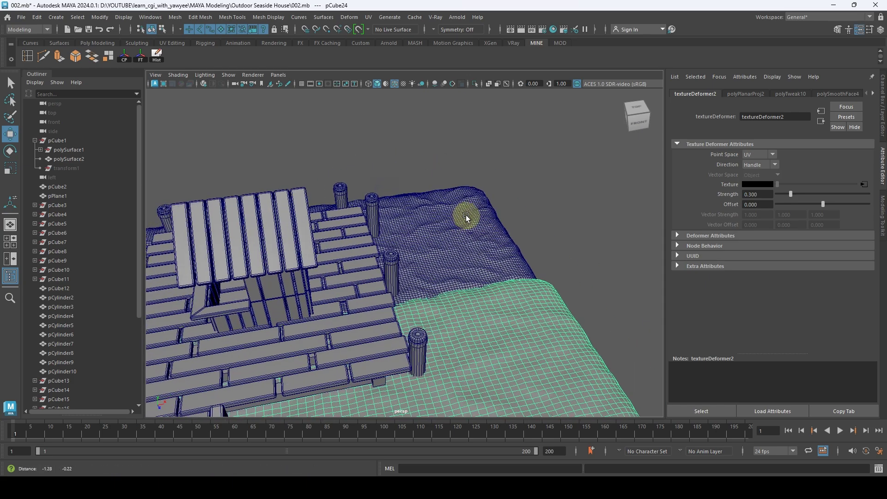
click(97, 42)
click(60, 56)
scroll(418, 186, down, 3)
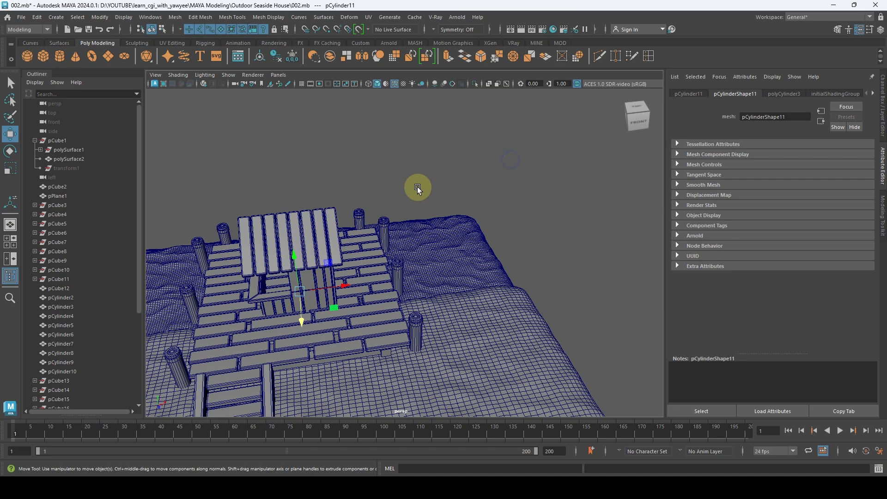
drag(330, 288, 509, 278)
key(ctrl+z)
alt+middle_drag(489, 260, 484, 259)
alt+drag(484, 262, 418, 256)
key(f)
scroll(480, 240, down, 5)
alt+drag(555, 240, 526, 247)
scroll(432, 239, up, 2)
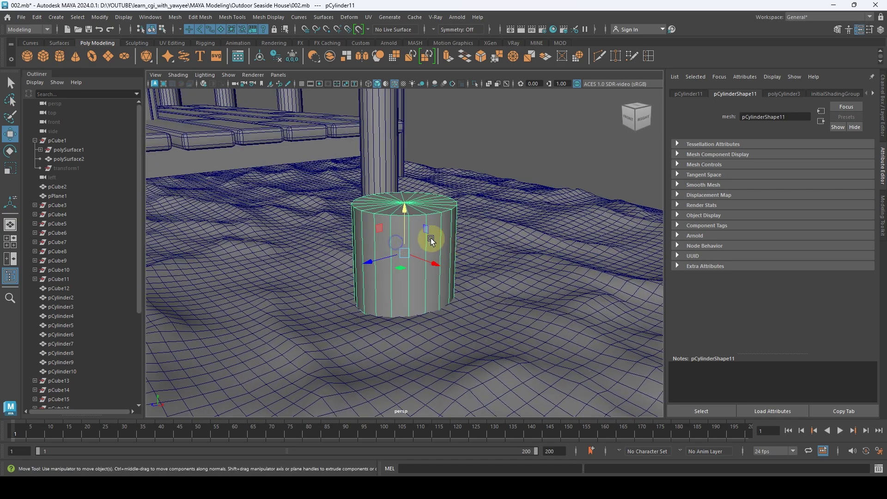
Step: Stretch the cylinder beside the deck vertically to a Scale Y of about 8.5, forming a tall column
alt+drag(405, 229, 407, 183)
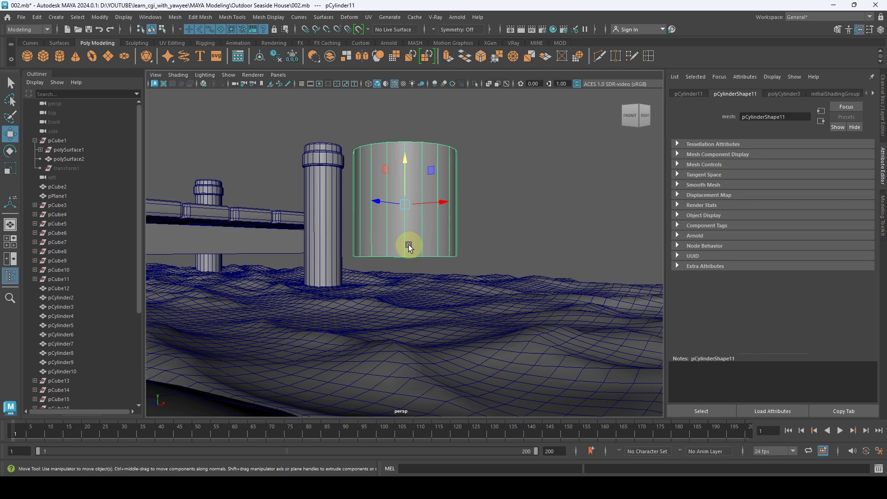
drag(409, 238, 597, 220)
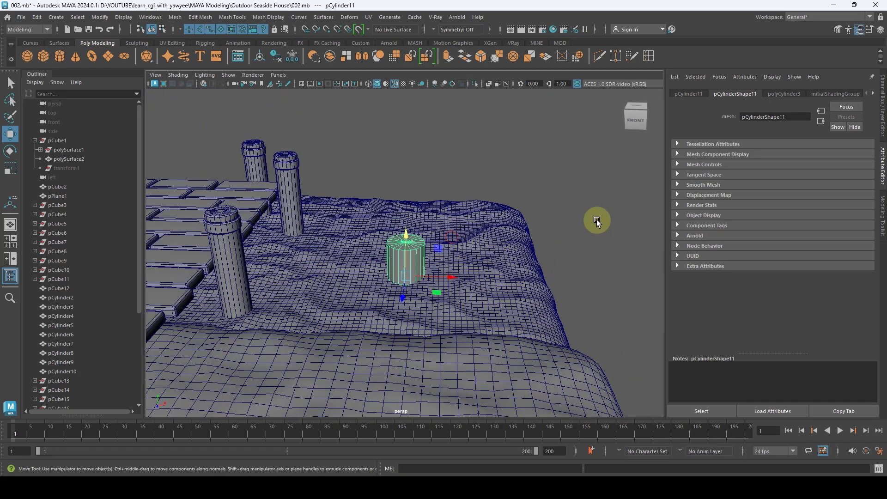
click(881, 106)
key(r)
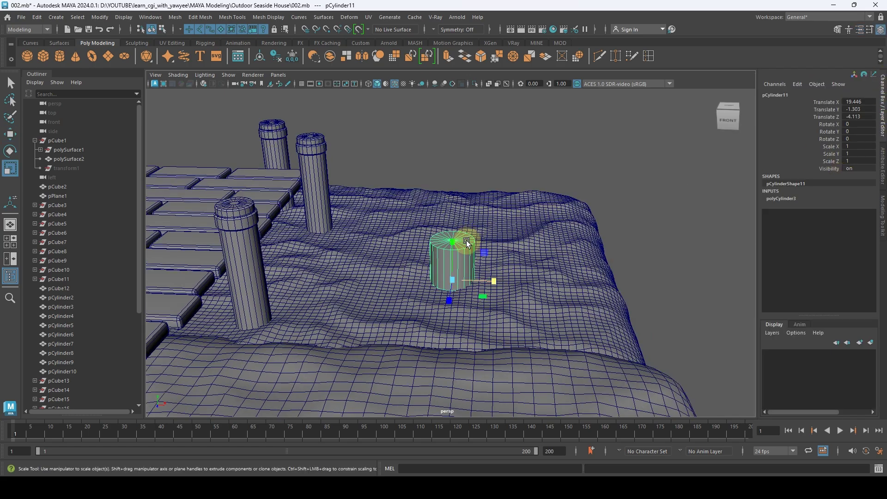
drag(454, 245, 473, 232)
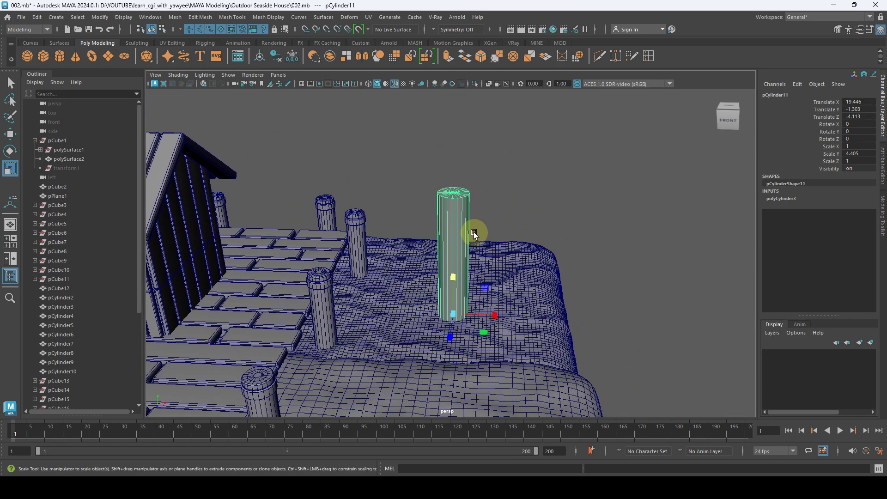
drag(451, 281, 453, 254)
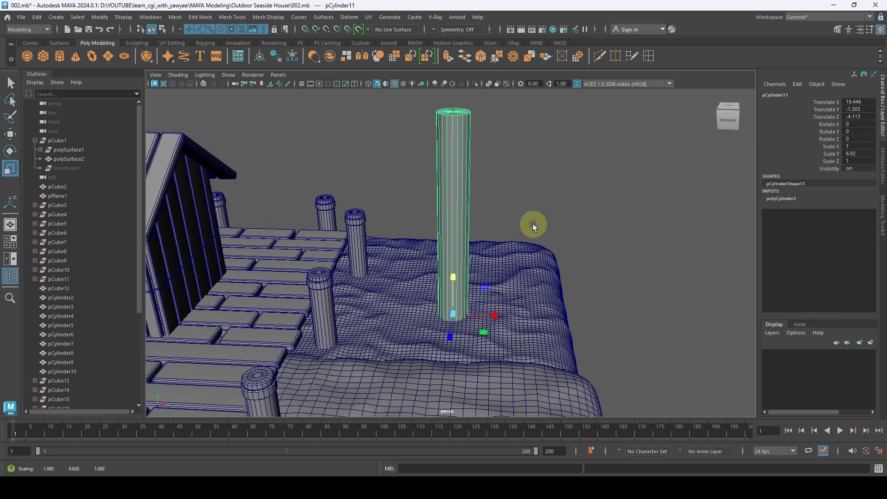
alt+drag(531, 223, 528, 187)
drag(453, 259, 462, 226)
Step: Scale the column's bottom ring of vertices outward so it tapers toward the top, and return to object mode
key(q)
right_drag(459, 184, 422, 194)
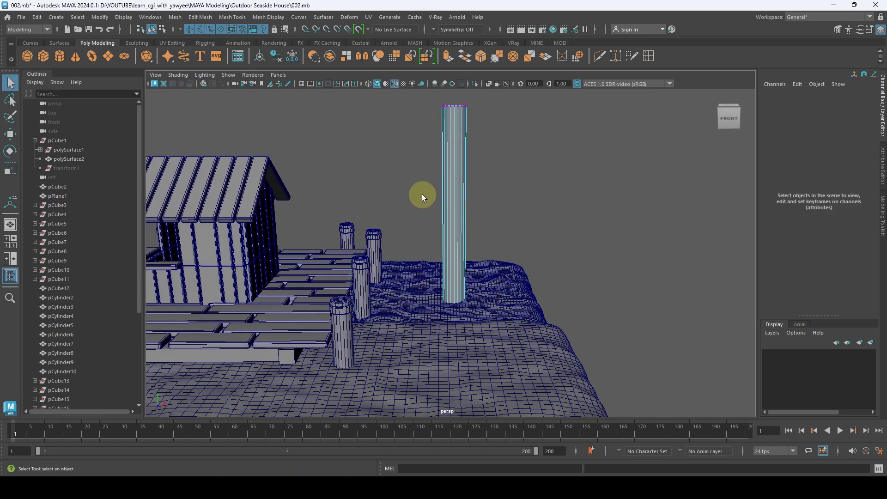
drag(425, 251, 467, 291)
key(r)
key(q)
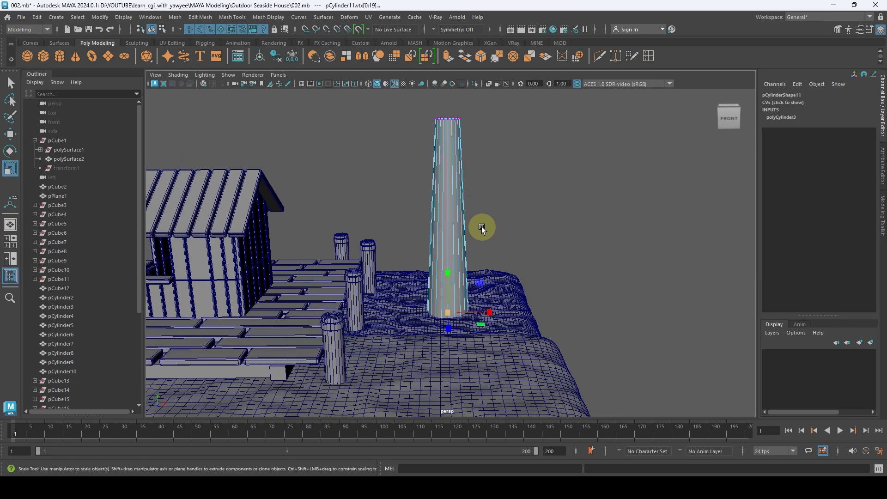
right_drag(454, 194, 507, 222)
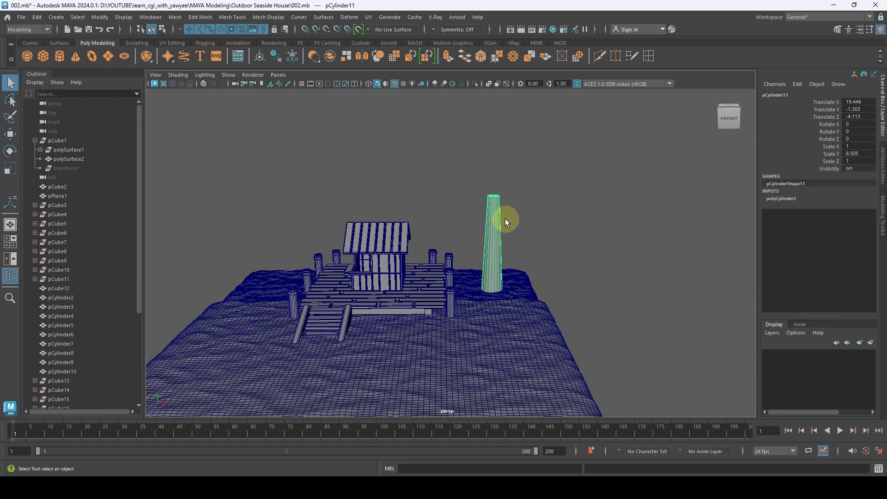
Step: Raise the column's top vertices slightly to make it taller, and return to object mode
alt+drag(507, 222, 515, 258)
key(w)
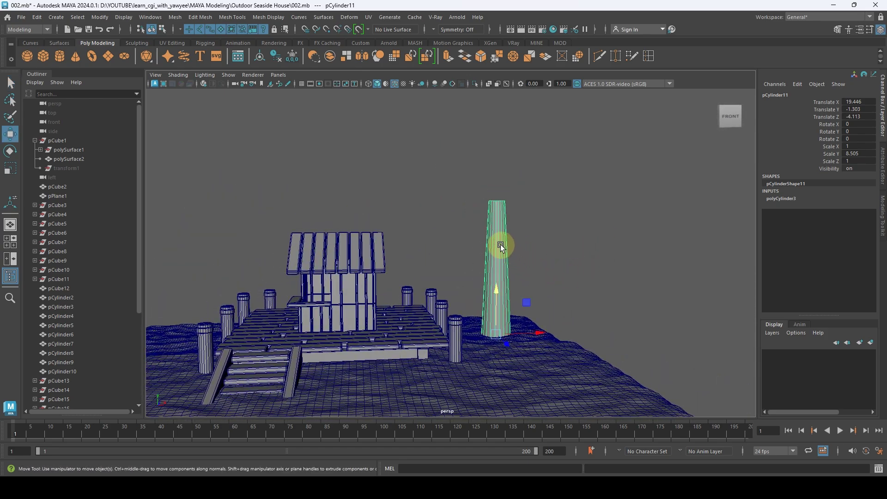
right_drag(506, 249, 456, 224)
drag(445, 190, 518, 215)
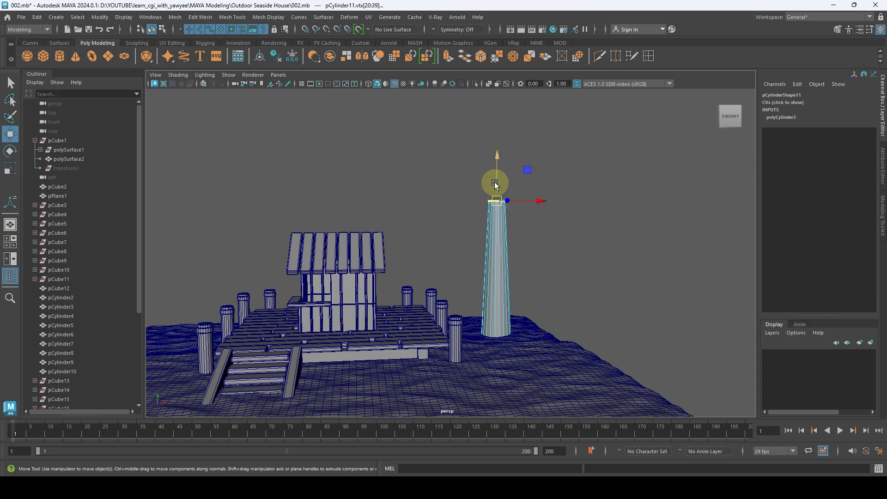
drag(494, 182, 497, 175)
key(q)
right_drag(494, 214, 528, 185)
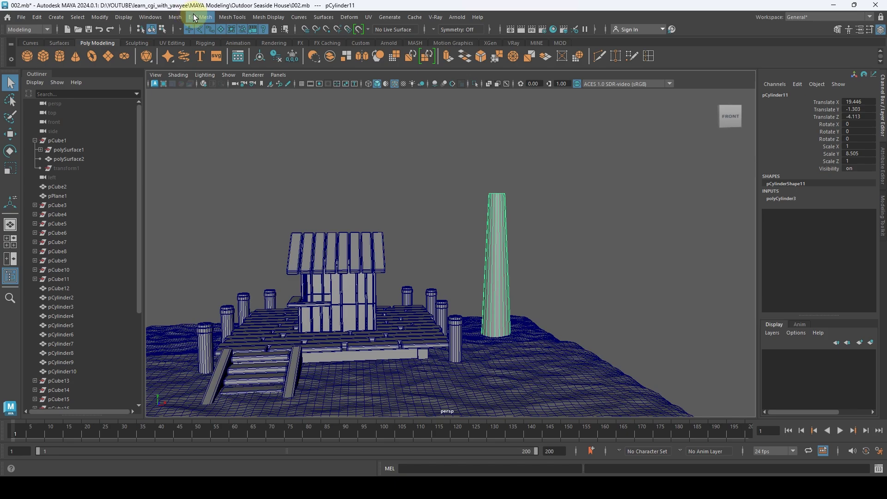
Step: Insert 8 evenly spaced horizontal edge loops along the tapered column with the Insert Edge Loop tool
click(227, 19)
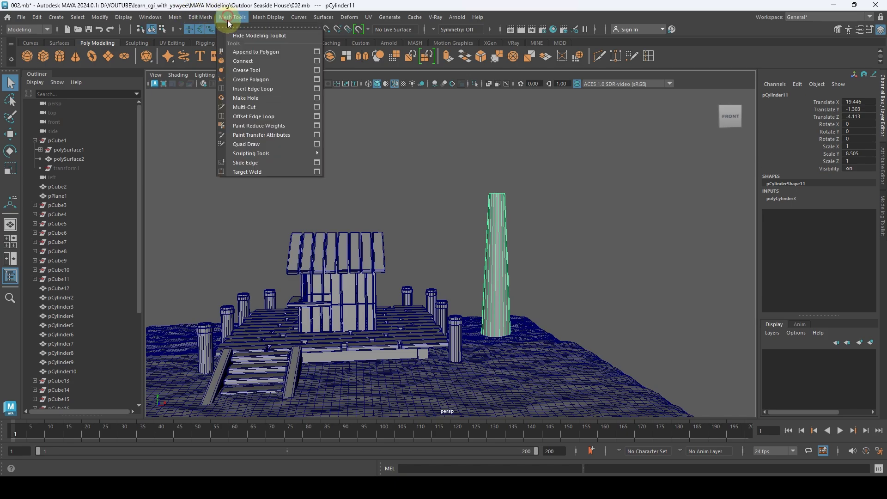
click(317, 88)
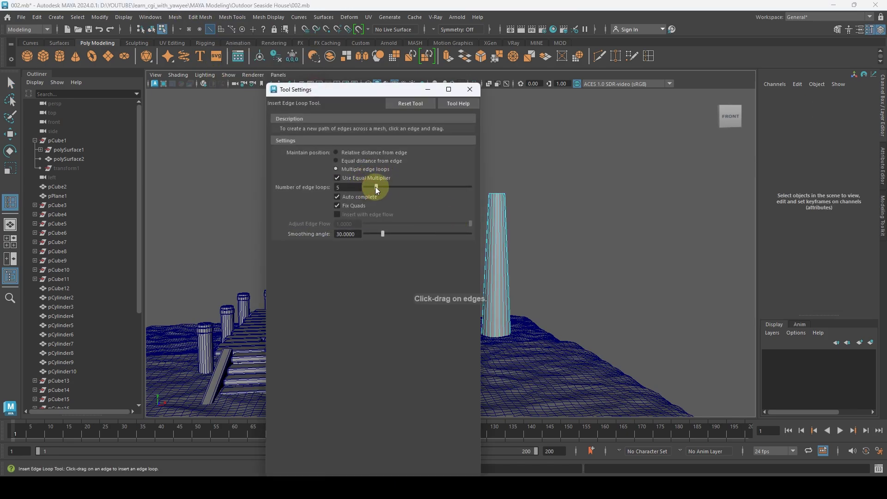
drag(375, 186, 379, 187)
click(490, 245)
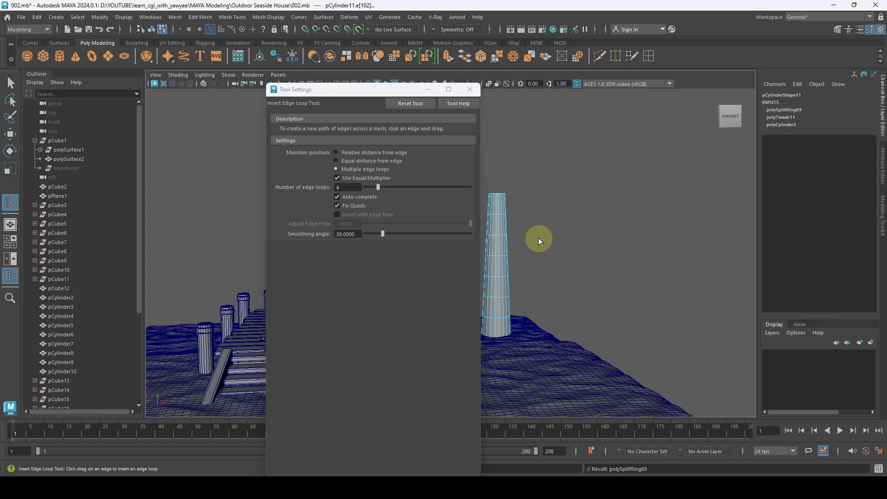
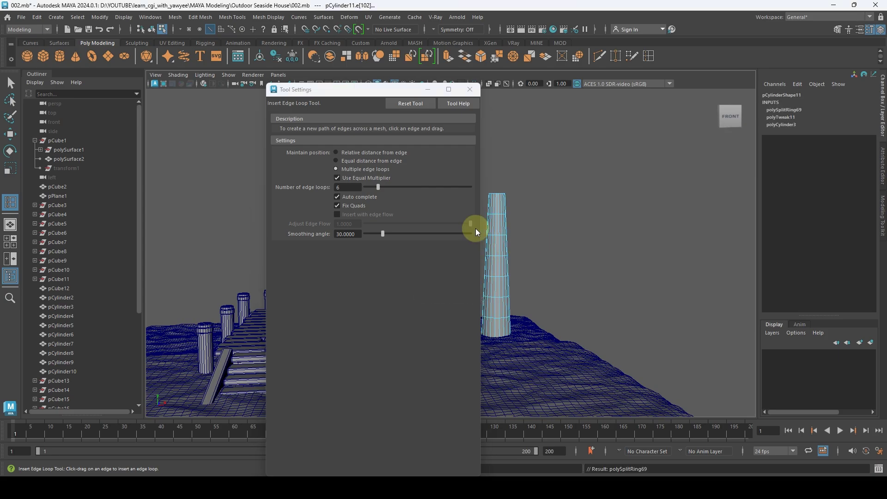
key(ctrl+z)
double_click(351, 187)
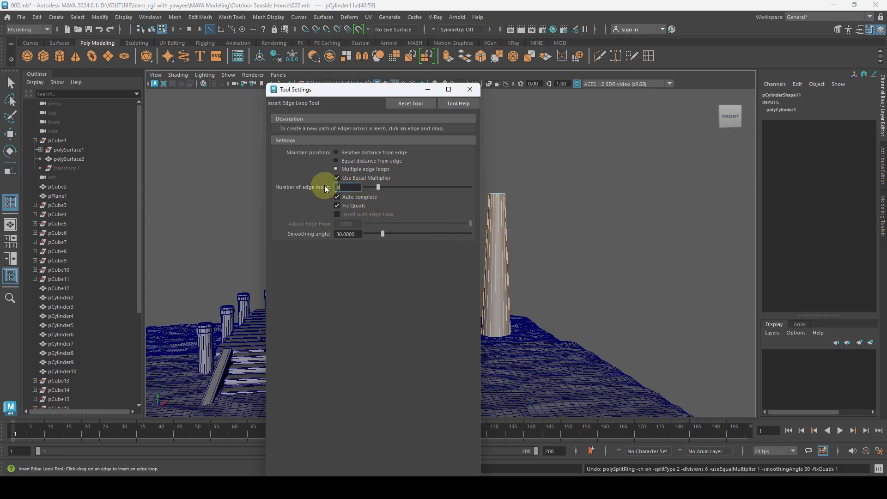
text(8)
key(Return)
click(495, 257)
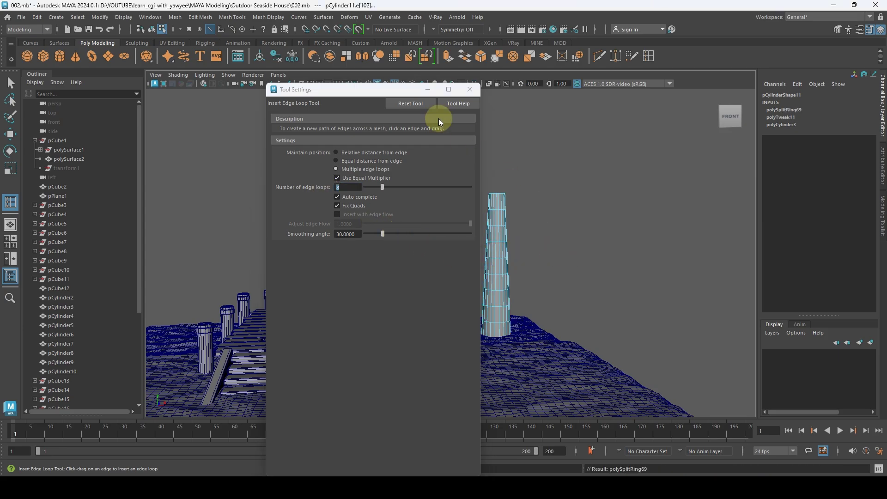
drag(398, 90, 473, 137)
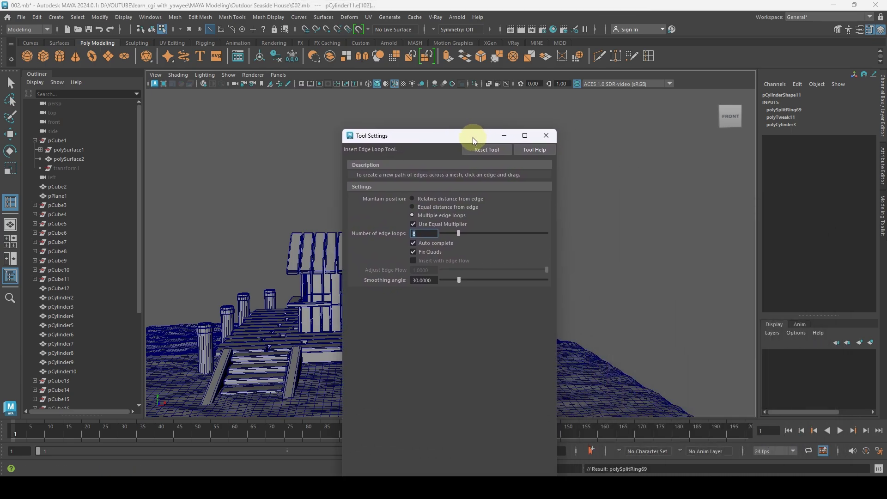
click(545, 136)
Step: Bevel the tapered column's inserted horizontal edge loops with a Fraction of 0.2
alt+drag(481, 253, 511, 214)
key(q)
right_click(513, 213)
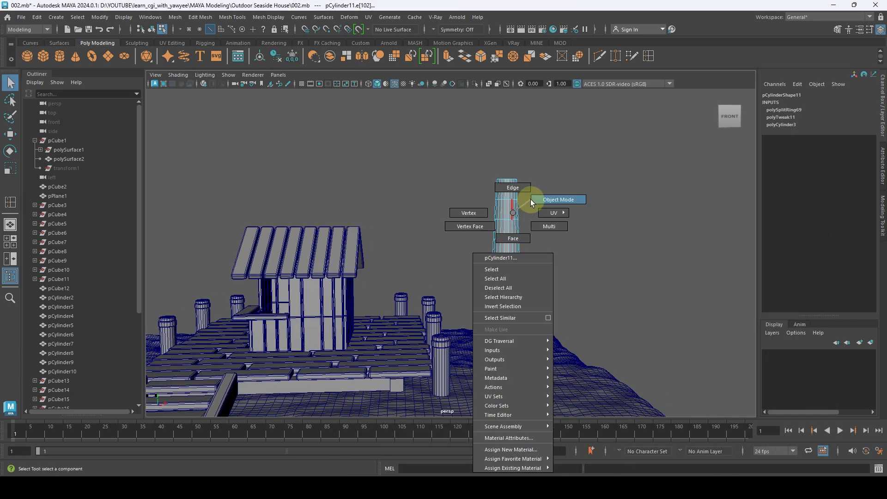
click(531, 199)
alt+right_drag(530, 199, 446, 198)
right_click(455, 197)
click(445, 166)
alt+right_drag(446, 165, 448, 122)
alt+right_drag(544, 217, 323, 259)
alt+drag(341, 261, 356, 260)
alt+right_drag(356, 260, 485, 276)
alt+drag(485, 275, 402, 254)
alt+right_drag(402, 254, 449, 201)
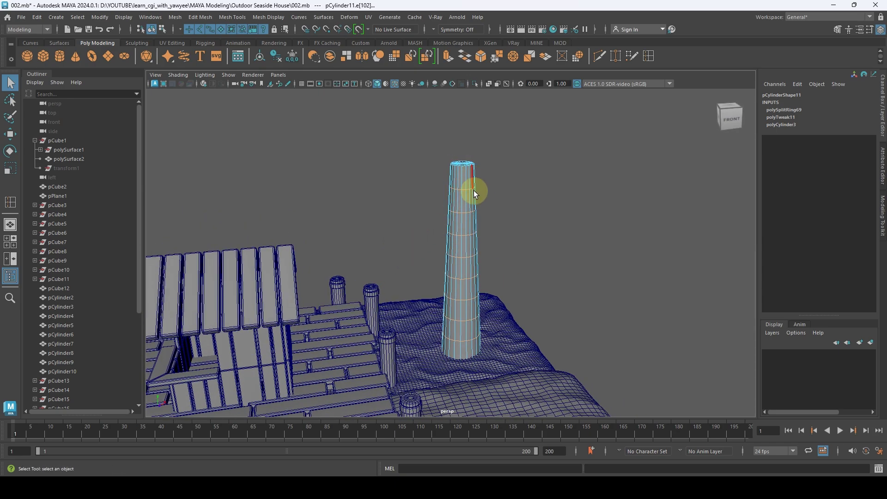
alt+middle_drag(476, 326, 451, 319)
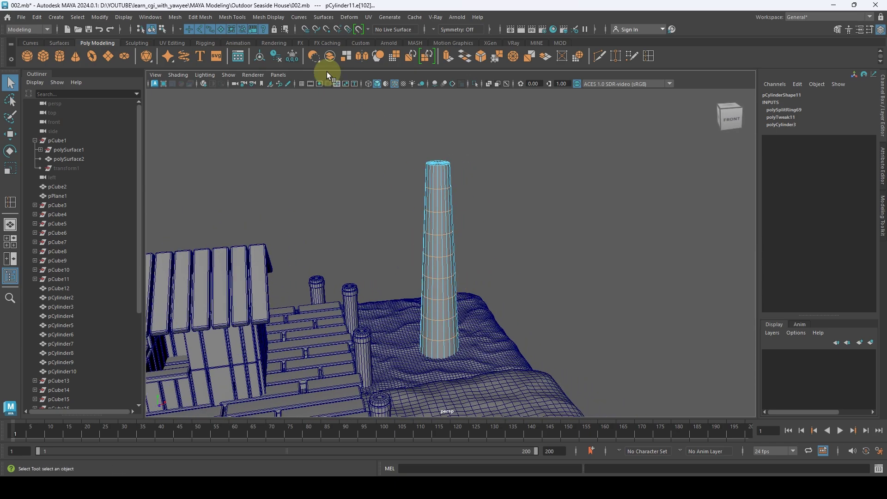
click(200, 17)
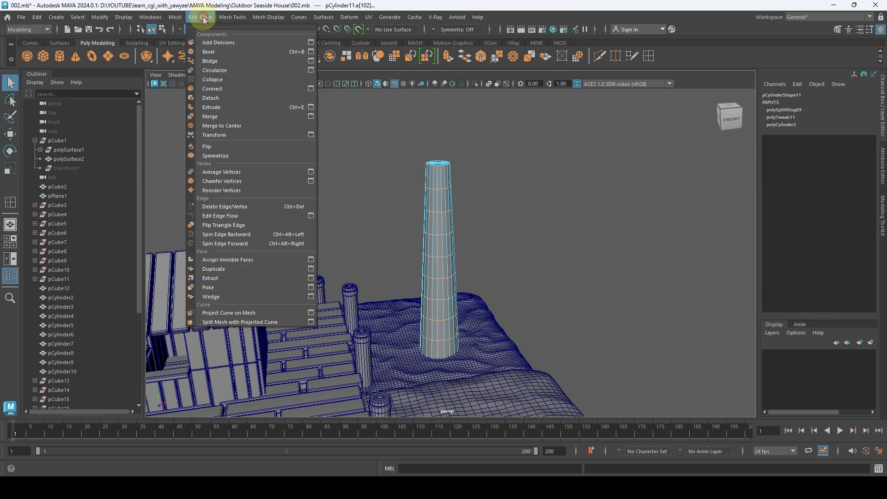
click(220, 52)
alt+right_drag(435, 113, 553, 172)
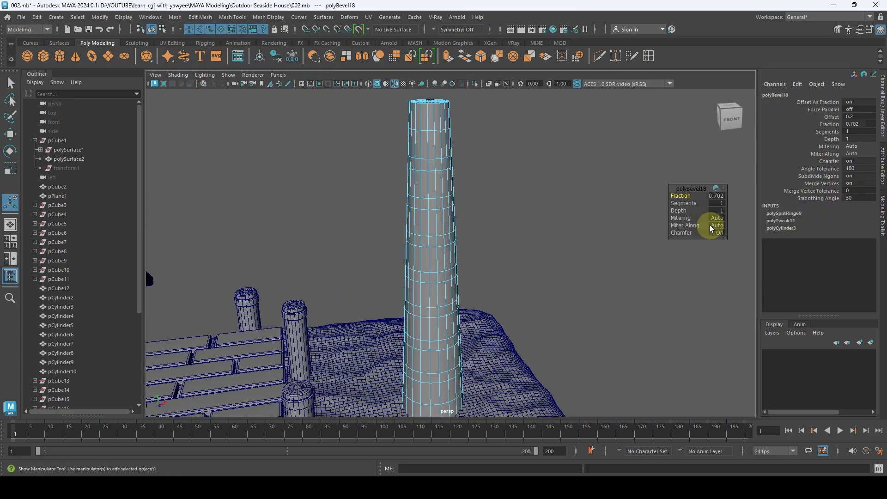
click(719, 195)
text(0.2)
key(Return)
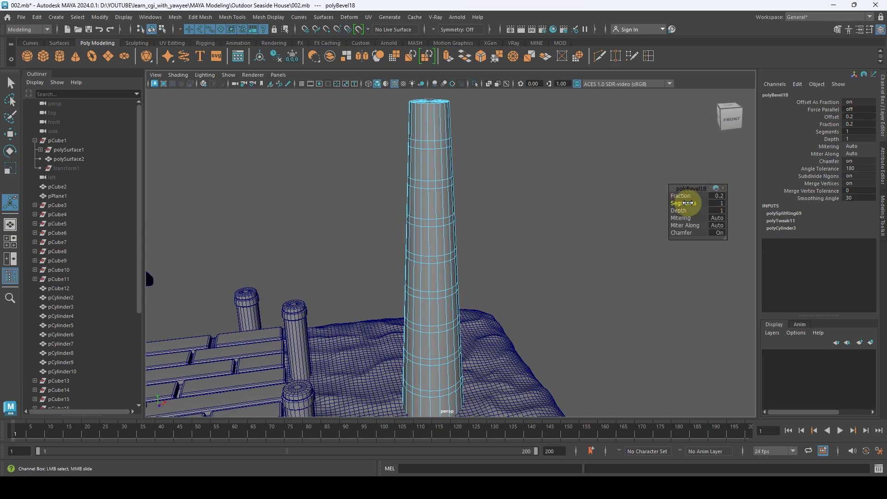
Step: Set the trunk's edge bevel to 2 segments and switch to edge selection
drag(689, 203, 689, 204)
alt+right_drag(462, 126, 351, 176)
key(q)
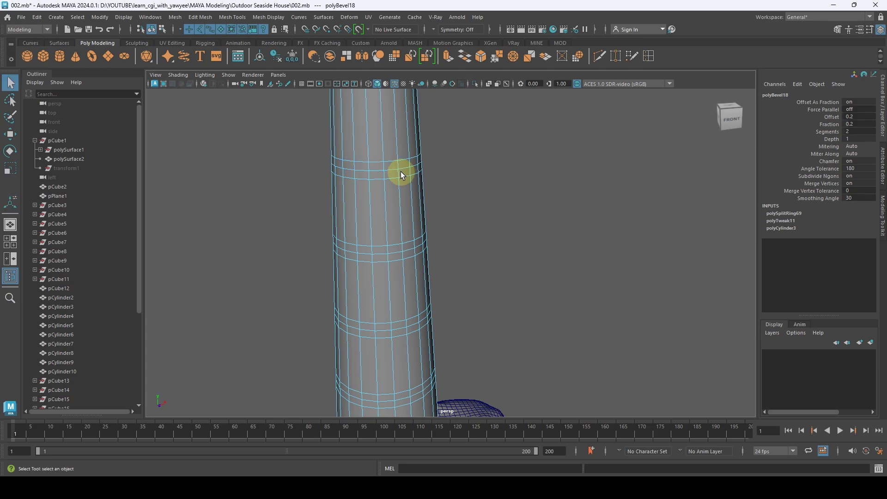
right_drag(379, 137, 377, 115)
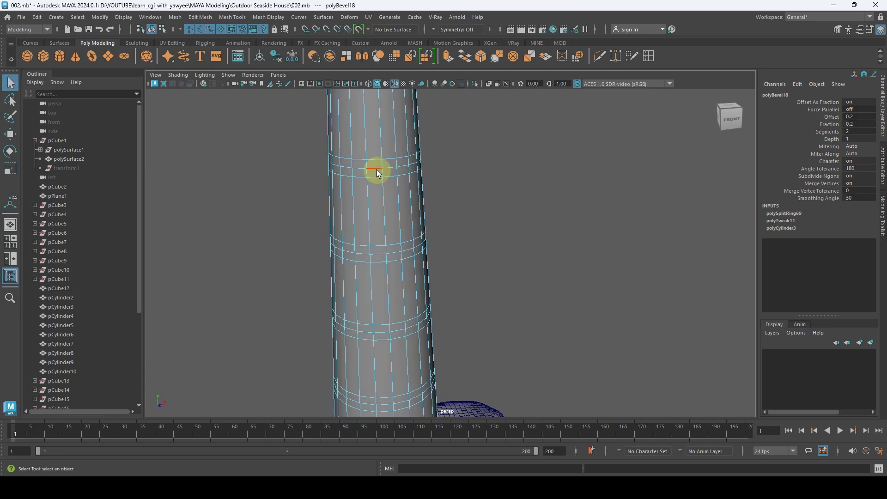
click(377, 170)
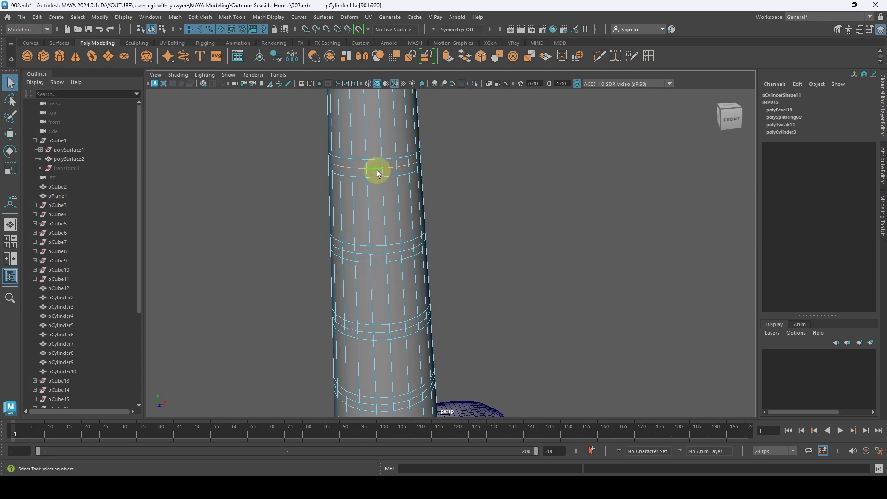
key(r)
drag(373, 158, 382, 151)
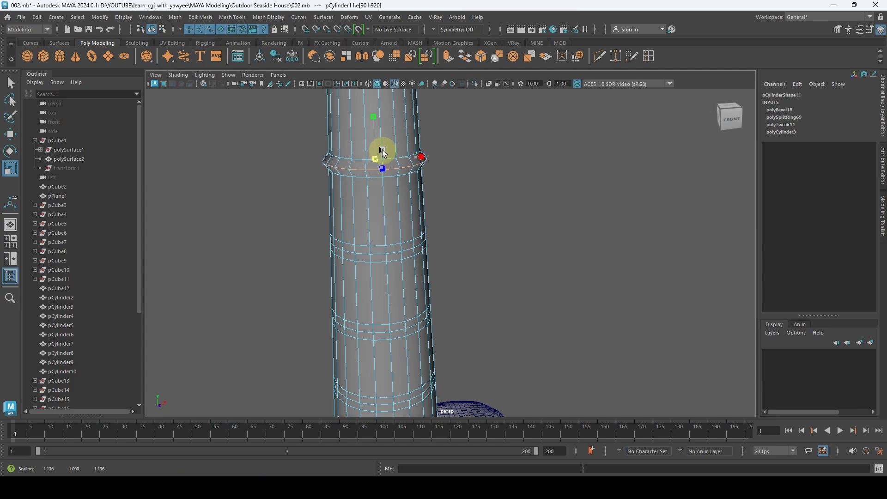
key(ctrl+z)
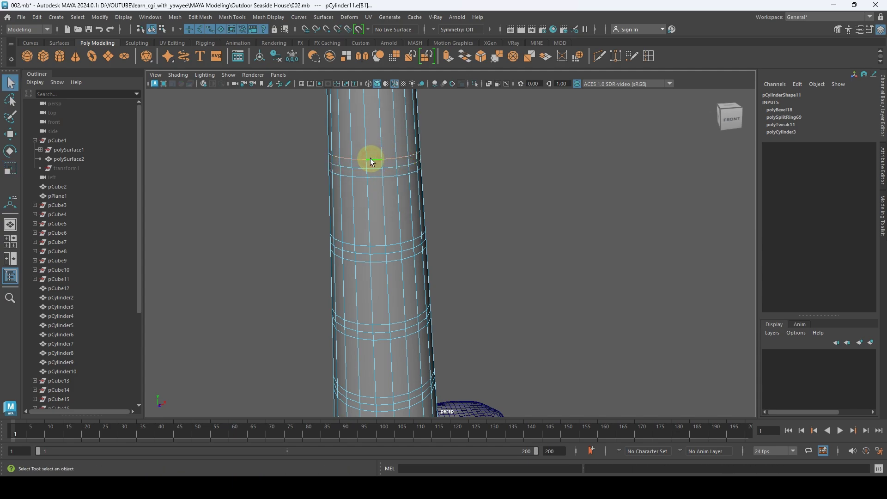
Step: Scale outward and slightly lower the upper edge loop of the trunk's first two bevelled rings to form overlapping segments
key(w)
drag(376, 150, 373, 129)
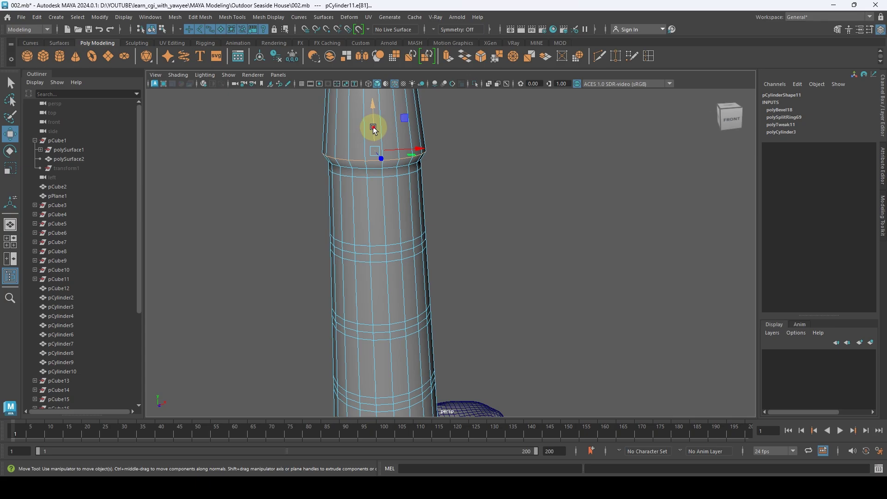
key(q)
click(369, 240)
double_click(377, 248)
key(r)
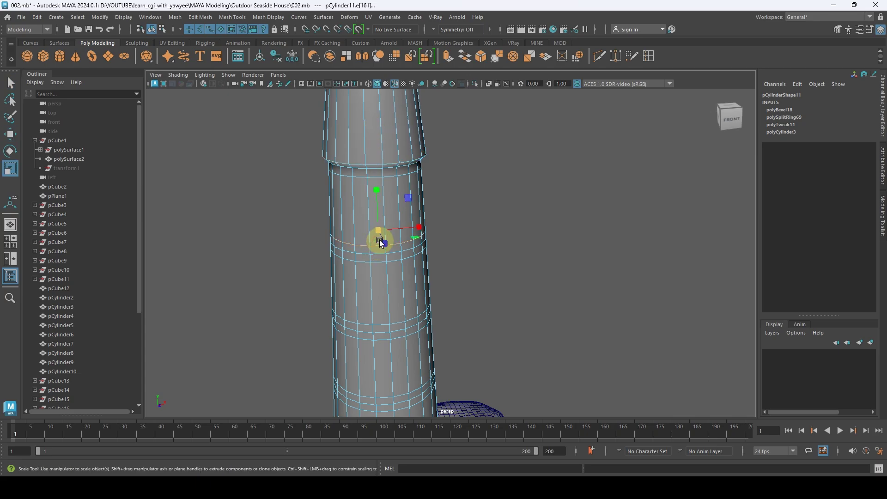
drag(379, 237, 396, 214)
key(w)
Step: Widen and slightly lower the upper edge loops of the third, fourth and fifth bevelled rings down the trunk
double_click(395, 262)
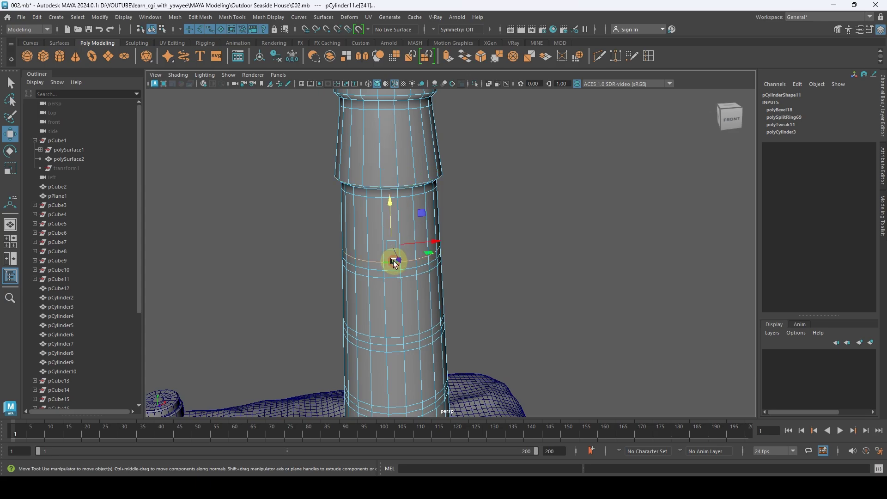
key(r)
drag(392, 244, 403, 332)
key(w)
double_click(406, 277)
key(r)
key(w)
double_click(392, 356)
key(r)
key(w)
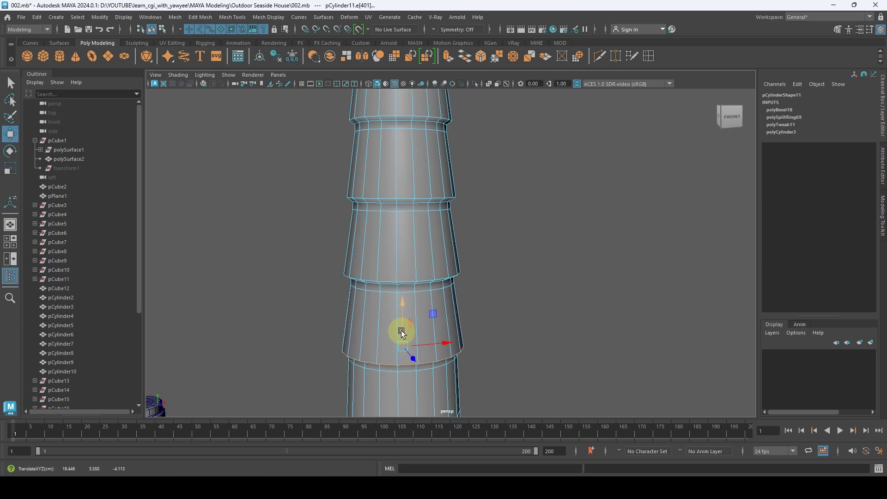
Step: Flare the upper edge loops of the remaining bevelled rings near the trunk's base and move them slightly down
alt+middle_drag(402, 334, 376, 208)
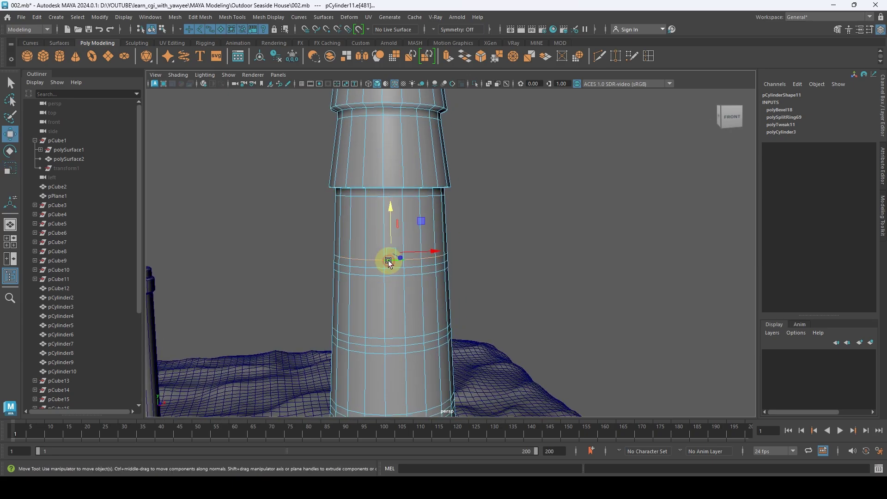
drag(389, 262, 392, 226)
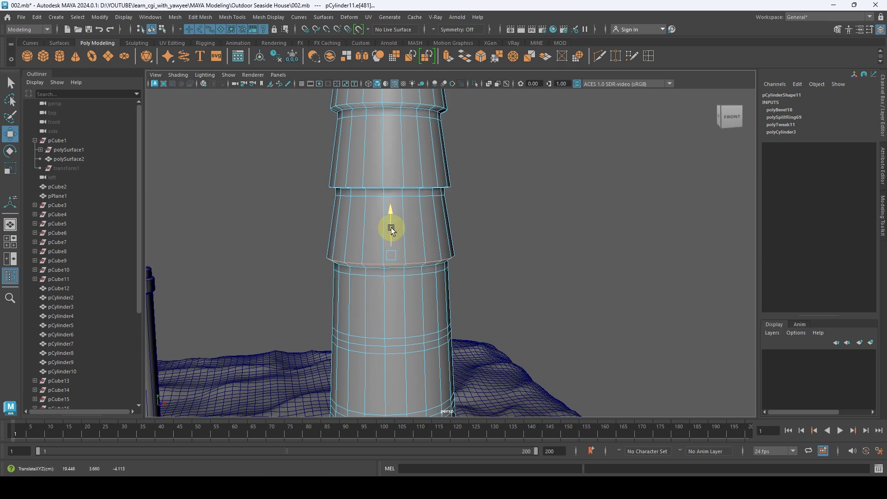
key(q)
click(393, 338)
key(w)
drag(391, 331, 393, 289)
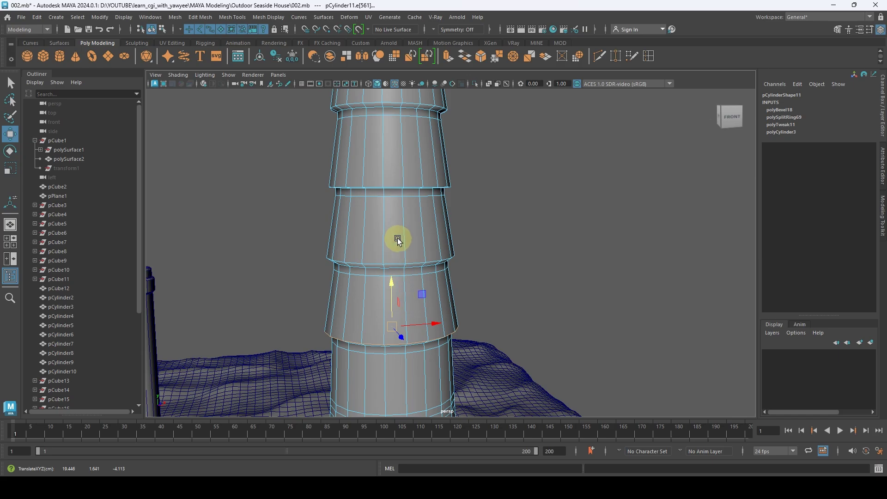
alt+middle_drag(398, 238, 396, 195)
drag(398, 369, 426, 271)
Step: Select the trunk's bottom vertices in wireframe display and scale them outward to flare the base
key(4)
right_drag(452, 243, 393, 215)
drag(297, 276, 552, 337)
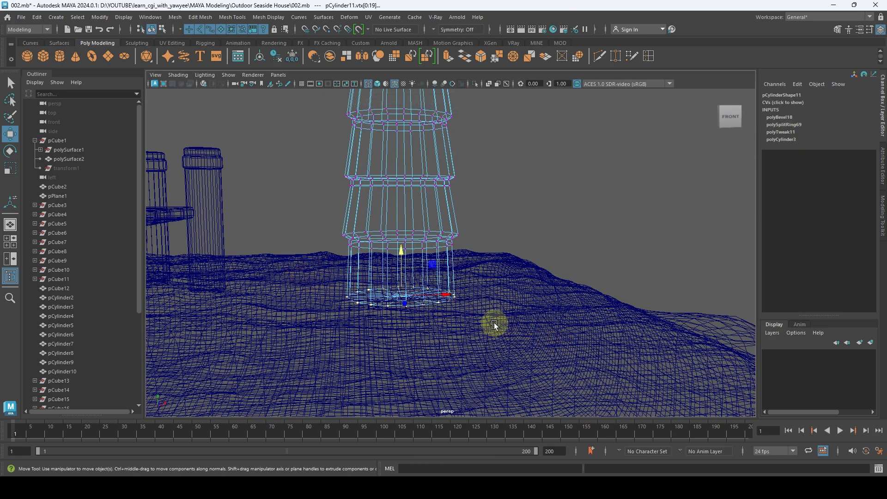
key(r)
drag(406, 291, 419, 288)
scroll(486, 257, down, 10)
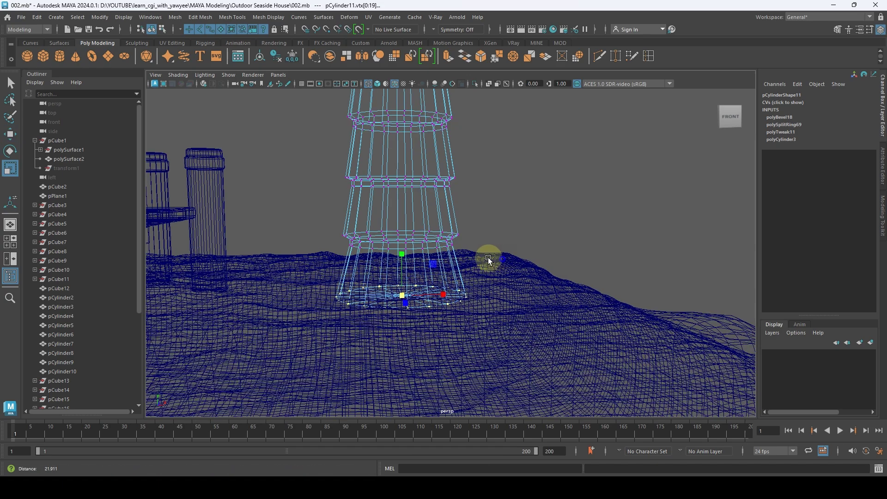
Step: Return to shaded object mode and scale the whole trunk to about 0.567 in X and Z and 7.431 in Y
right_drag(409, 209, 451, 187)
click(395, 219)
key(5)
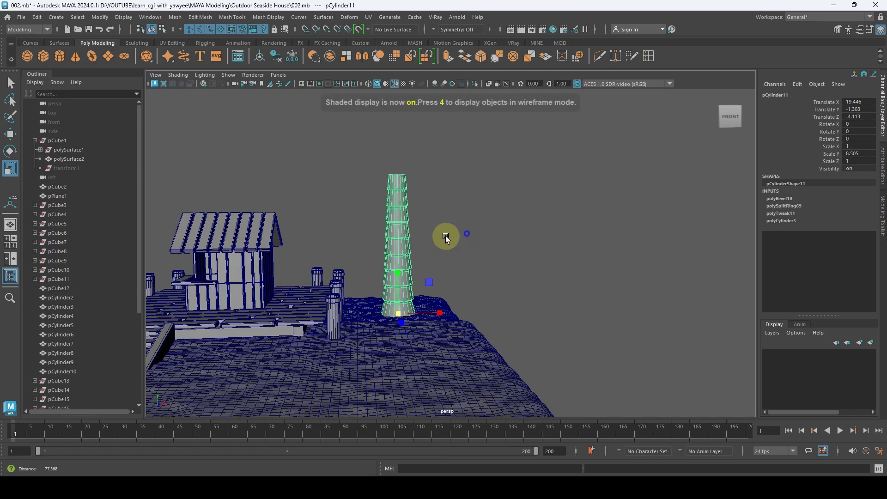
alt+right_drag(448, 233, 391, 306)
drag(392, 323, 322, 309)
drag(390, 281, 389, 260)
click(425, 214)
alt+drag(426, 214, 392, 228)
click(393, 228)
key(w)
alt+drag(474, 270, 445, 286)
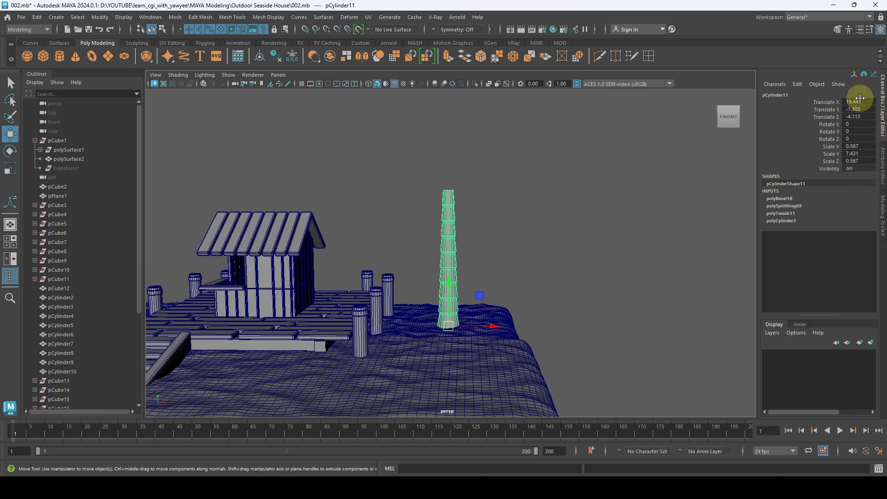
alt+drag(542, 234, 431, 198)
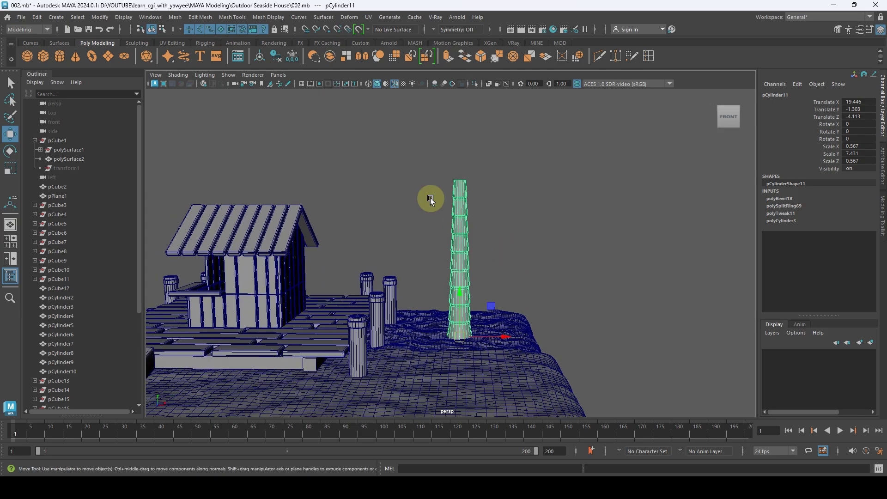
Step: Freeze the trunk's transformations and delete all construction history in the scene
click(99, 18)
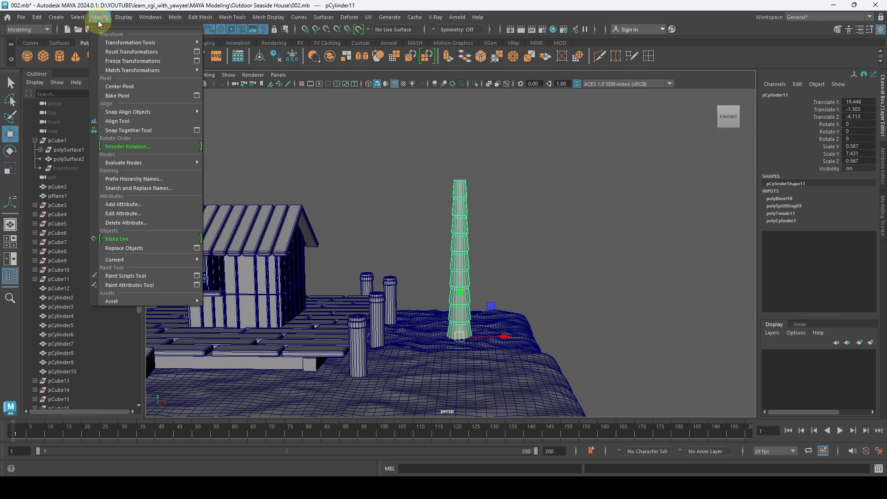
click(114, 61)
click(536, 43)
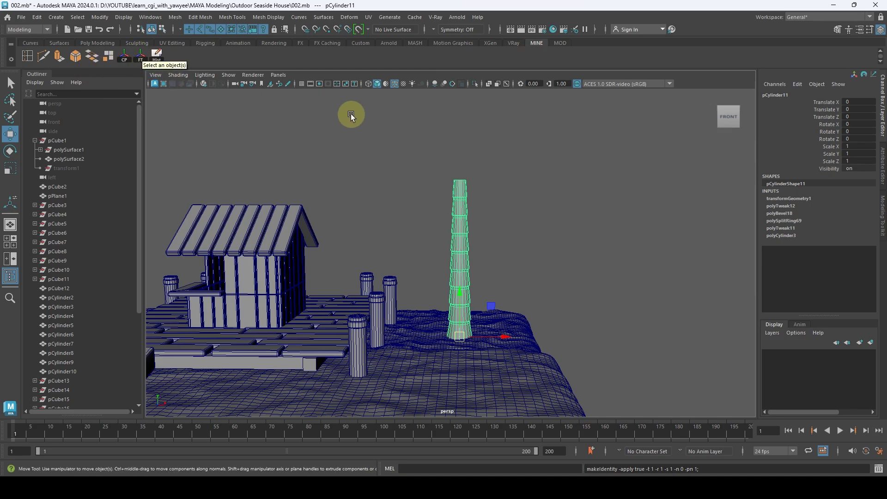
alt+drag(350, 113, 569, 188)
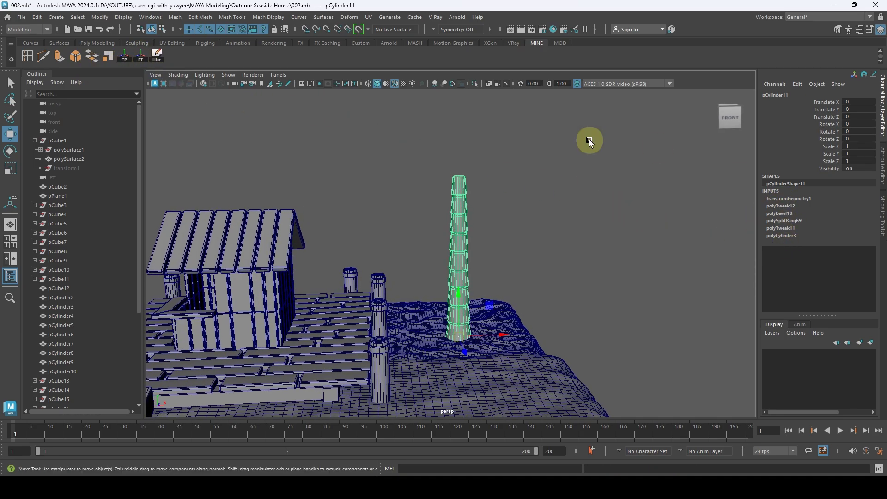
click(157, 52)
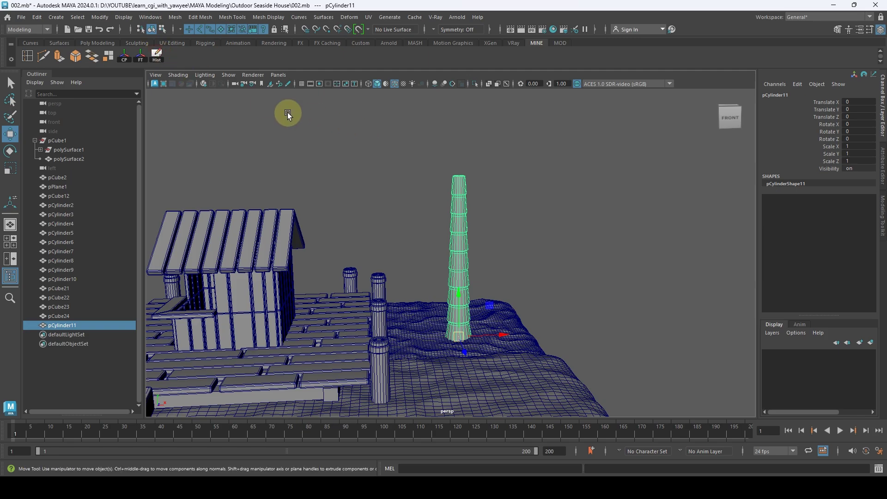
Step: Review the Delete All by Type options without applying any, and save the scene
click(37, 17)
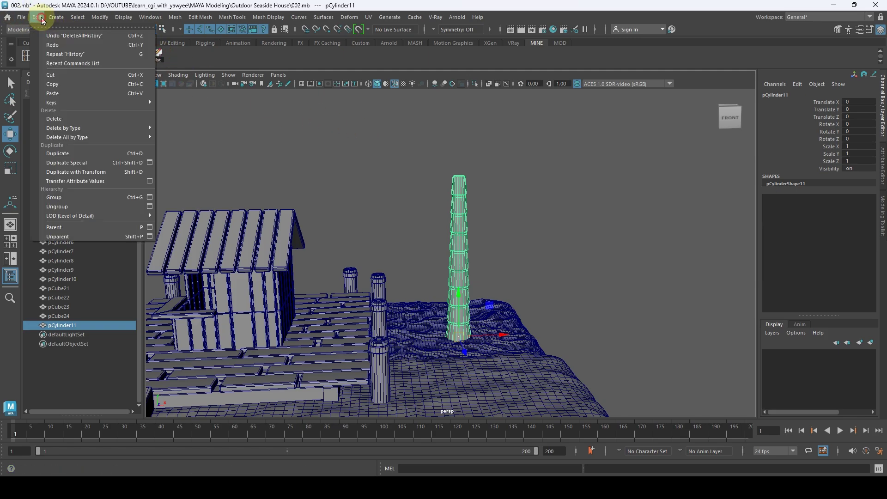
mouse_move(68, 135)
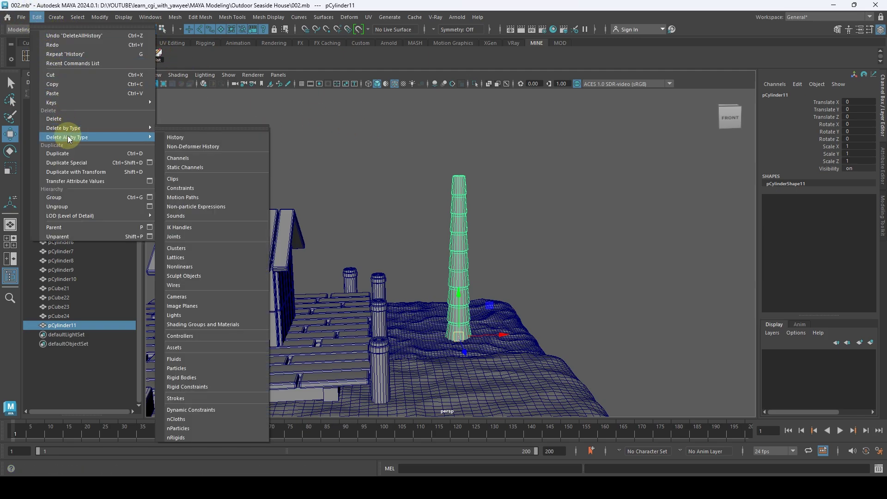
click(513, 234)
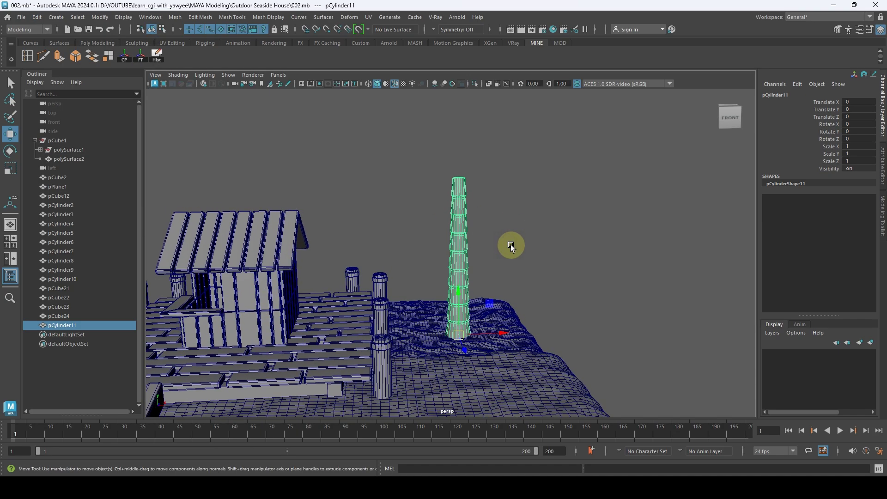
alt+drag(516, 220, 513, 229)
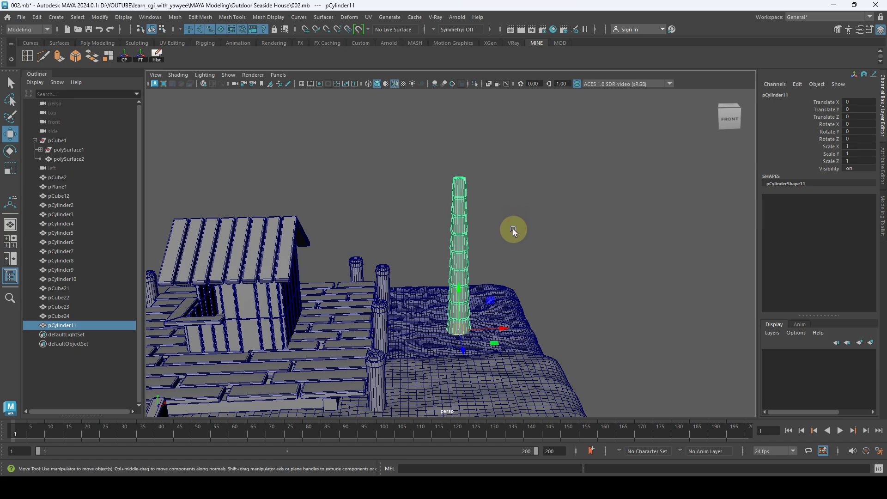
key(ctrl+s)
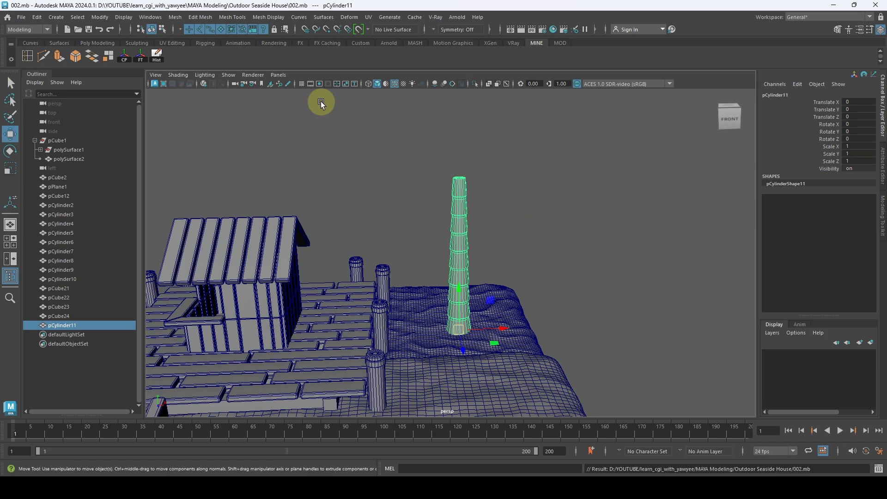
Step: Create a polygon plane and move it along X to about 34.644, clear of the terrain in the top view
click(97, 42)
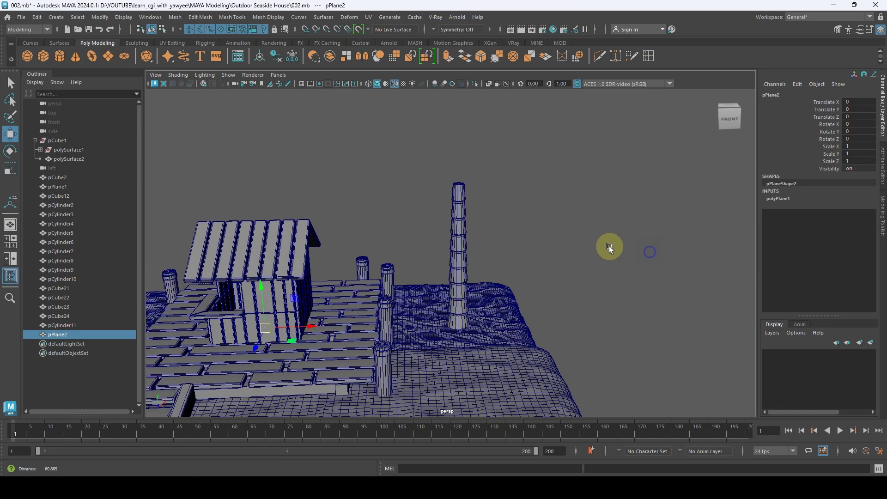
alt+drag(609, 246, 392, 307)
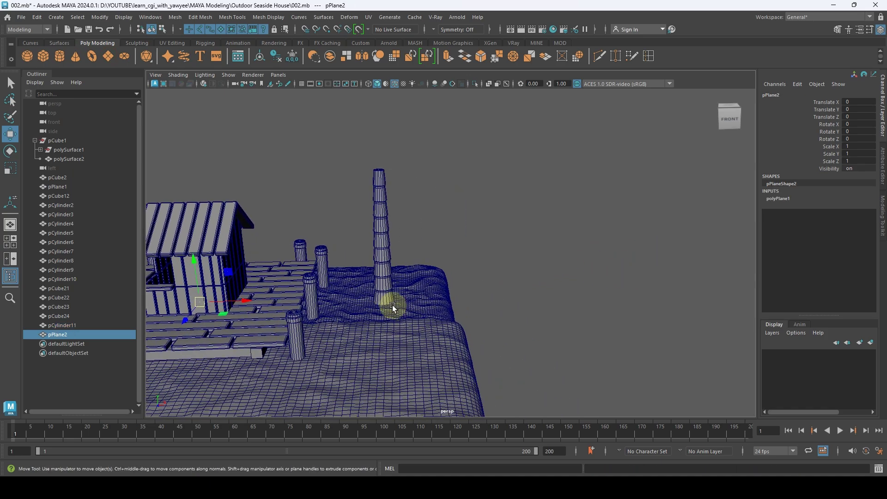
drag(238, 298, 468, 244)
key(space)
alt+middle_drag(478, 250, 335, 245)
alt+middle_drag(534, 232, 477, 232)
scroll(734, 264, up, 5)
alt+middle_drag(691, 221, 485, 252)
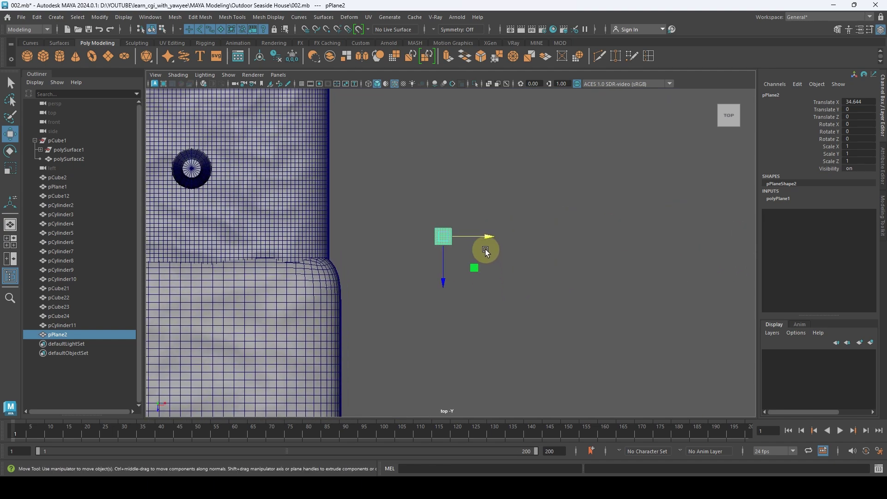
Step: Set the new plane's Subdivisions Width and Subdivisions Height to 4
scroll(485, 251, up, 4)
alt+middle_drag(547, 265, 590, 284)
click(779, 198)
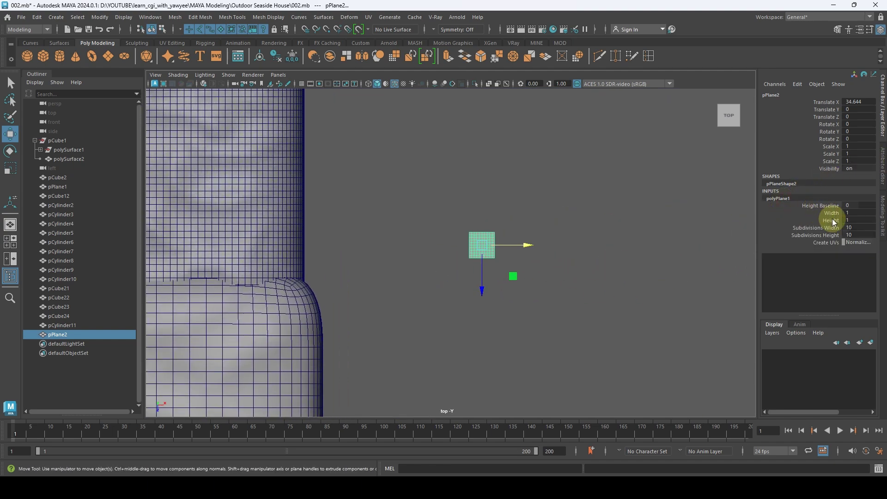
drag(835, 230, 832, 236)
middle_drag(568, 214, 548, 213)
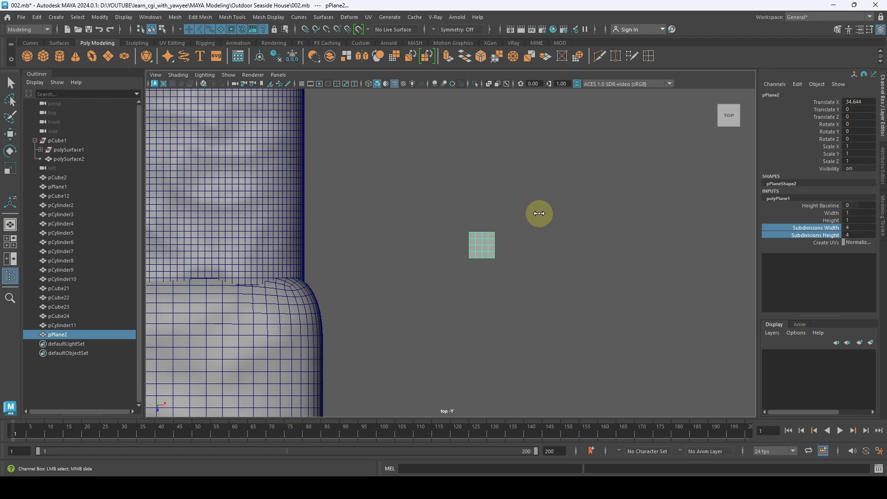
Step: Scale the plane uniformly to about 2.182
scroll(499, 221, up, 3)
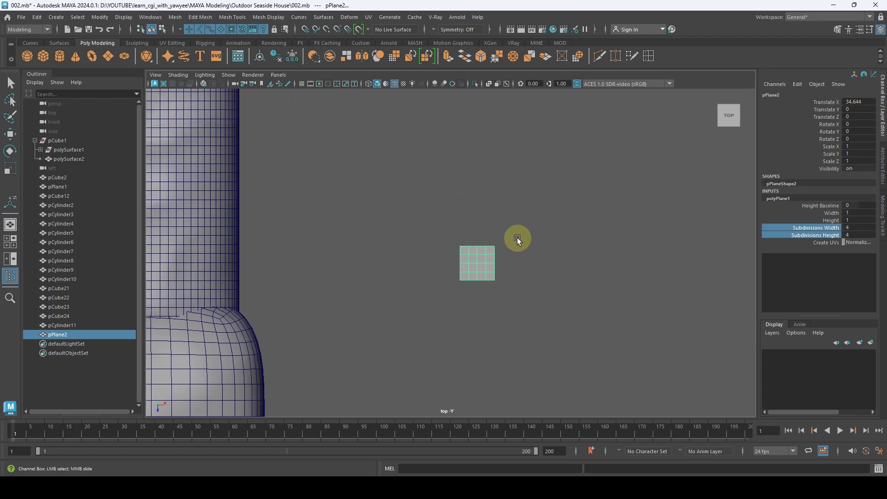
key(r)
drag(481, 263, 509, 231)
Step: Move the plane's upper vertex row farther up in the top view and scale it narrow in X to form a tip
right_click(507, 234)
right_drag(507, 234, 448, 202)
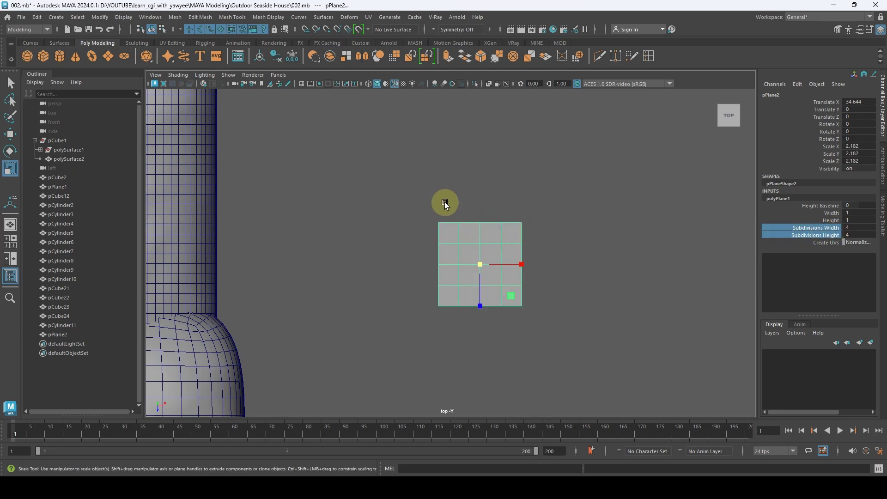
drag(409, 208, 531, 234)
key(w)
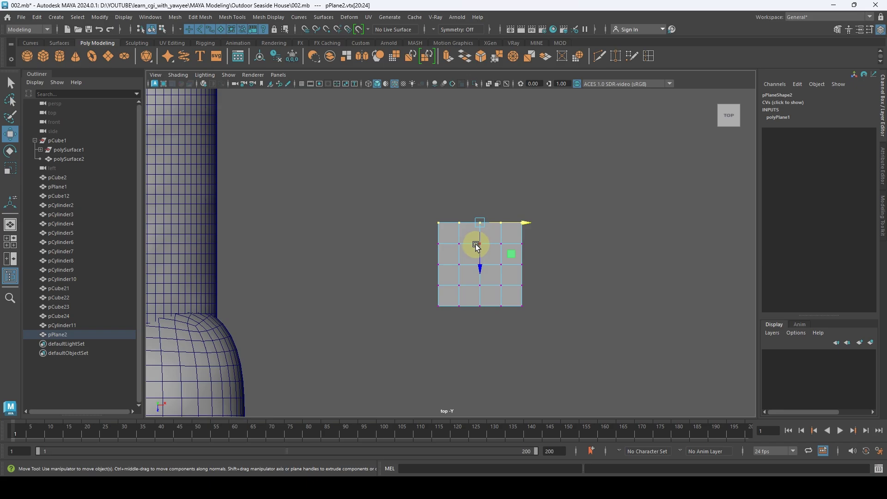
drag(477, 246, 481, 172)
key(r)
drag(528, 149, 485, 146)
Step: Move the plane's bottom vertex row farther down in the top view and scale it narrow in X to form the leaf base
drag(424, 297, 479, 376)
key(w)
key(r)
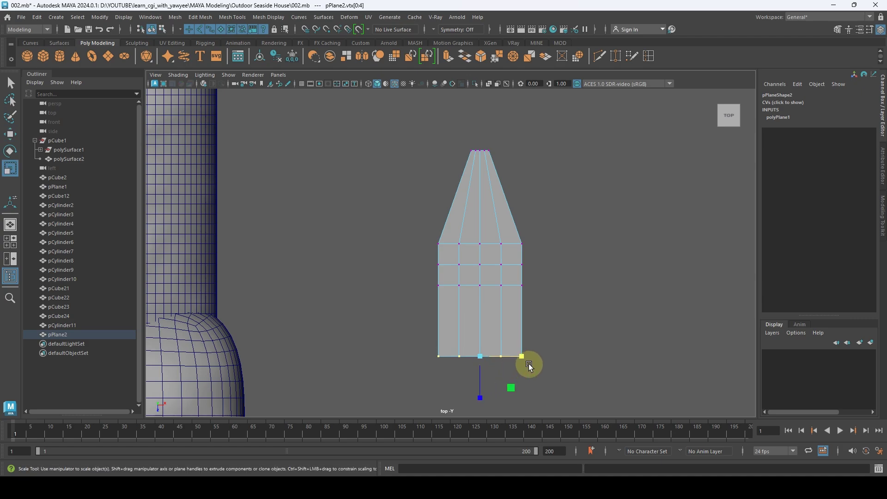
drag(529, 364, 495, 356)
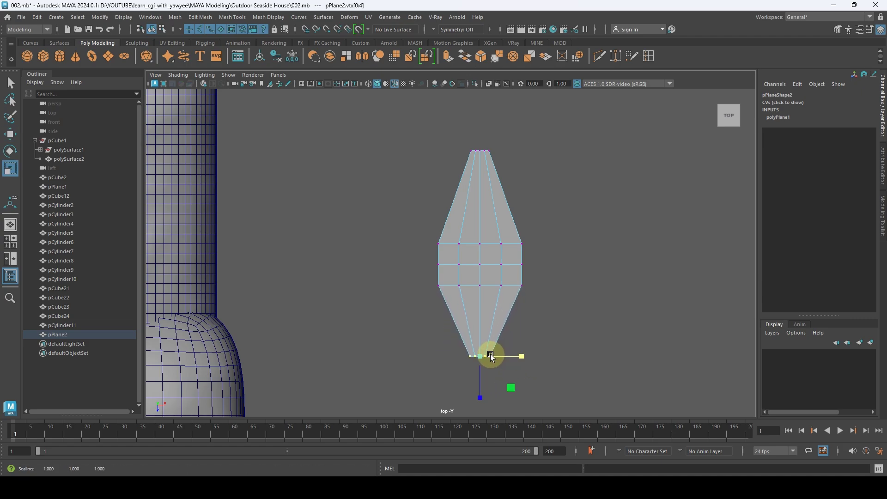
Step: Move the two vertex rows just above the leaf base down toward it and scale the upper of these rows wider in X
drag(412, 276, 548, 301)
key(w)
drag(481, 284, 479, 344)
drag(418, 255, 541, 281)
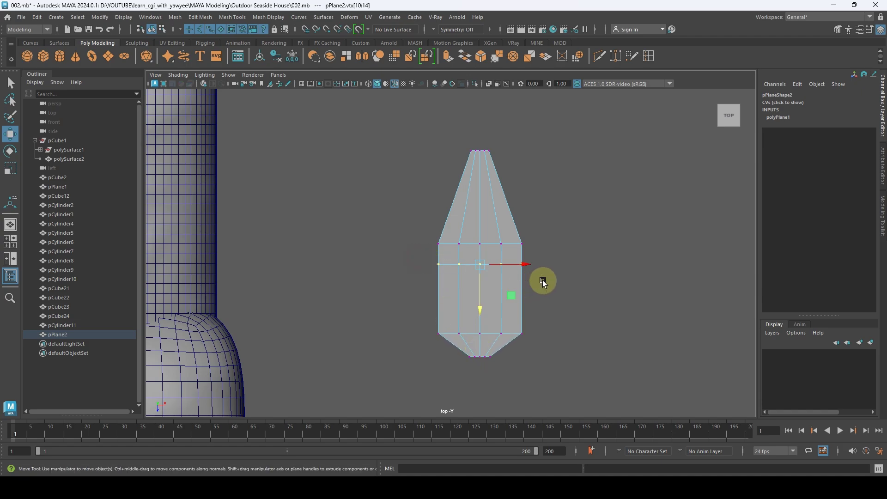
drag(481, 271, 531, 295)
key(r)
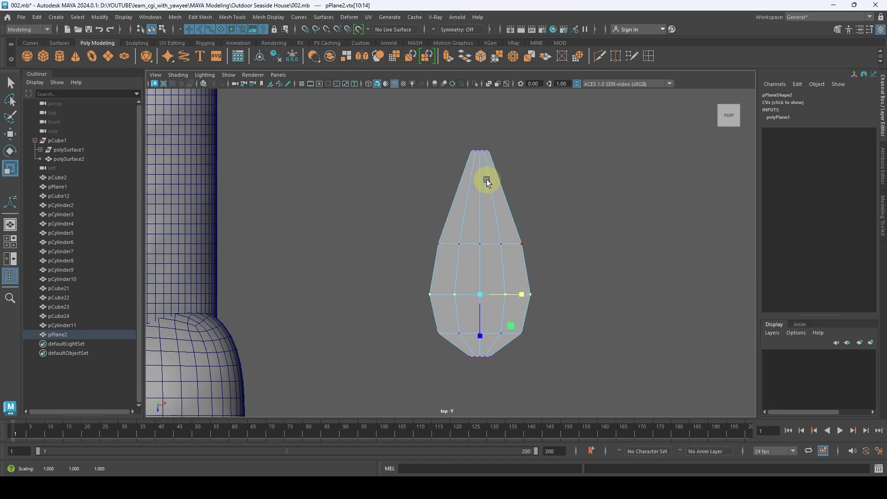
Step: Raise the three middle vertices of the tip row, and the centre vertex further, to round off the leaf tip
drag(451, 137, 478, 195)
scroll(574, 165, up, 4)
key(q)
key(w)
scroll(584, 194, up, 3)
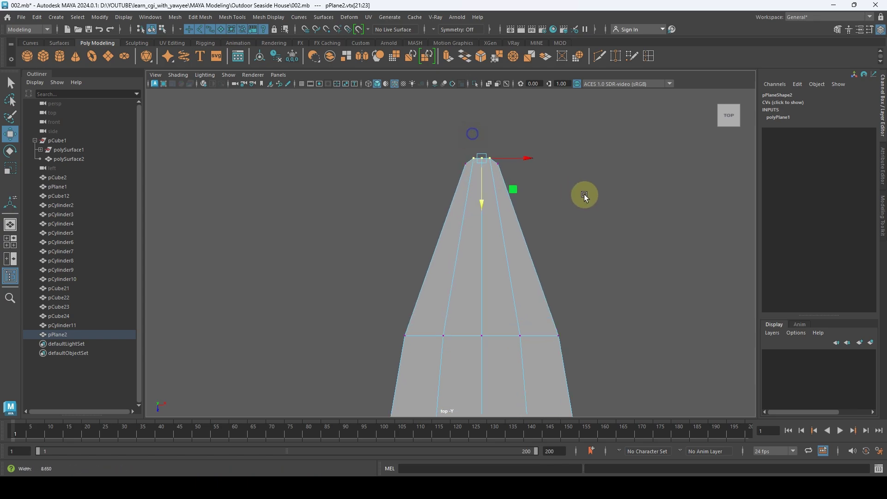
click(490, 162)
drag(471, 163, 480, 218)
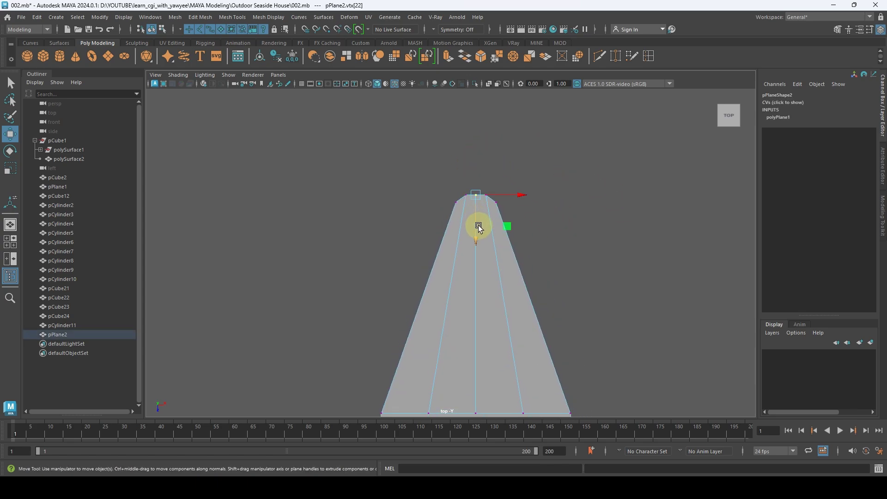
scroll(478, 223, down, 5)
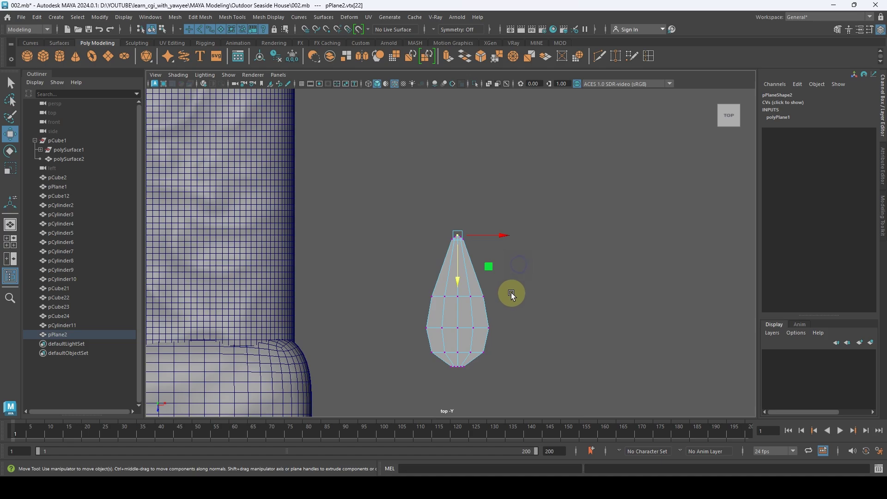
Step: Move the whole leaf's pivot to its base edge and stretch the leaf lengthwise to a Scale Z of about 2.934
alt+middle_drag(511, 293, 514, 256)
right_drag(476, 217, 519, 208)
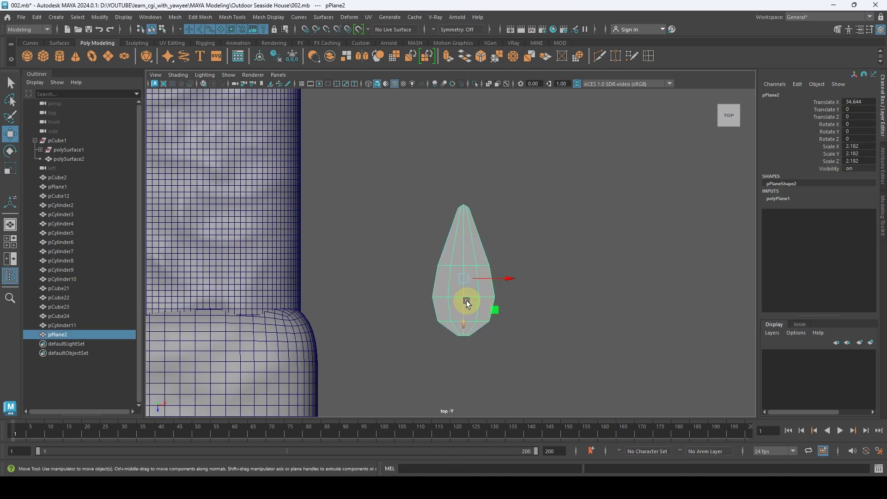
key(d)
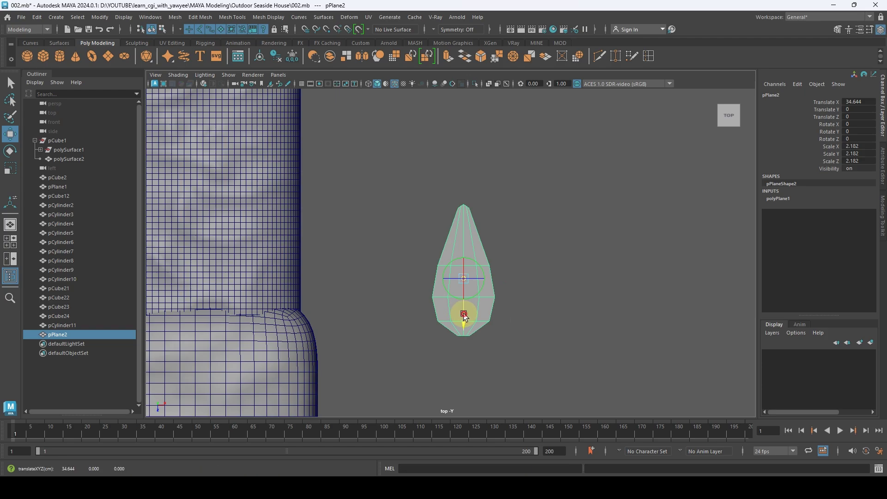
drag(463, 316, 457, 368)
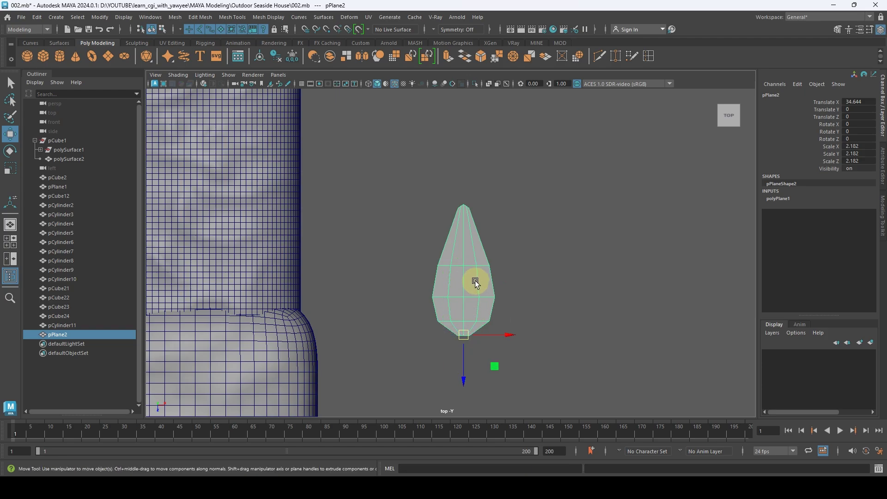
key(r)
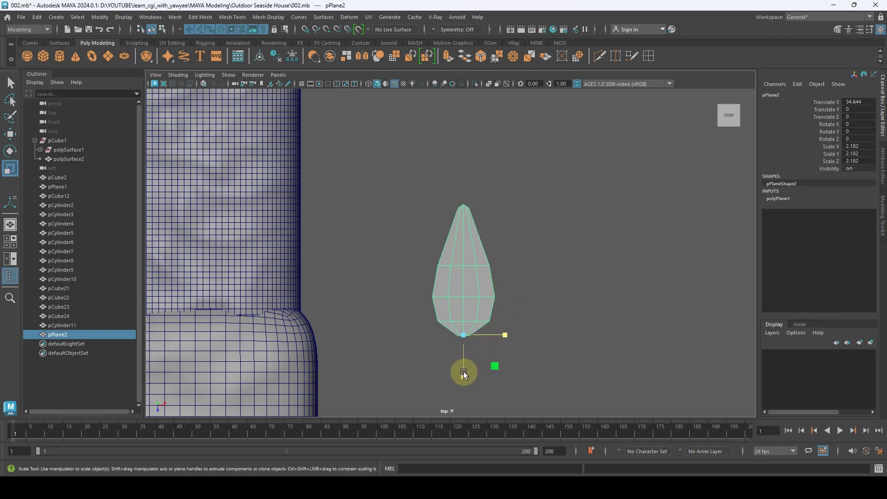
drag(464, 373, 459, 391)
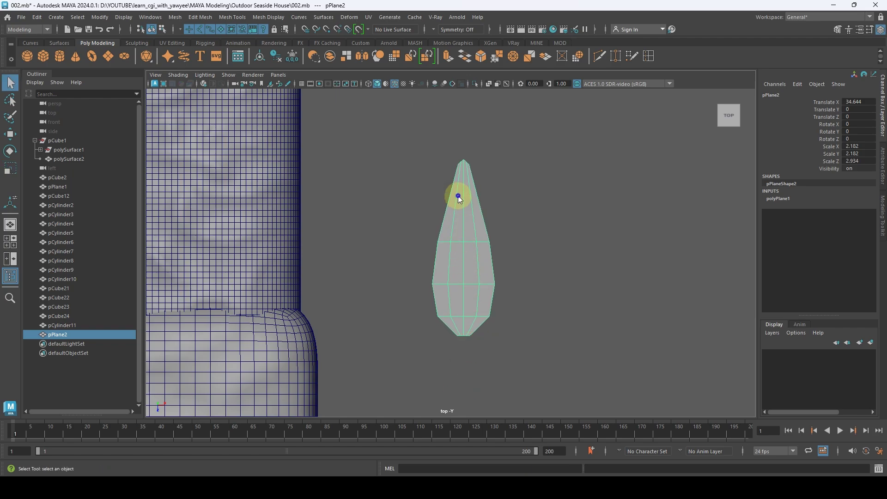
Step: Spread the two outer tip vertices apart in X and scale the vertex row below them slightly wider
right_drag(459, 199, 421, 173)
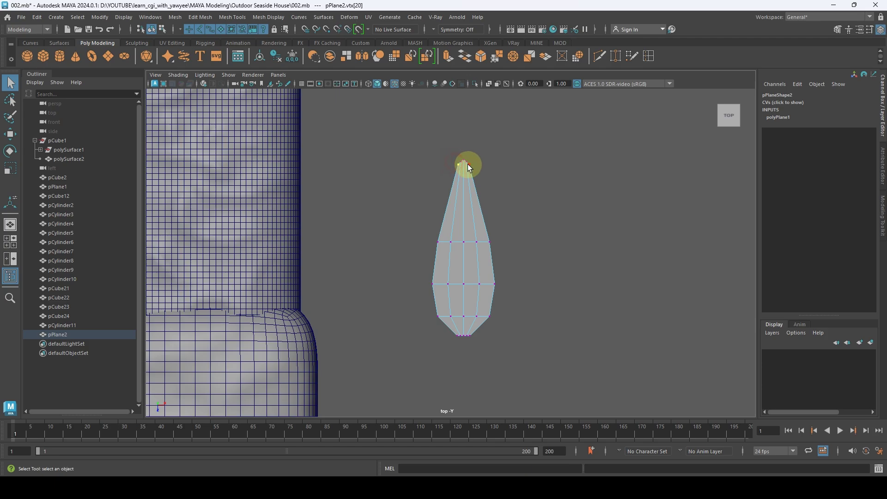
key(r)
drag(505, 165, 559, 166)
key(w)
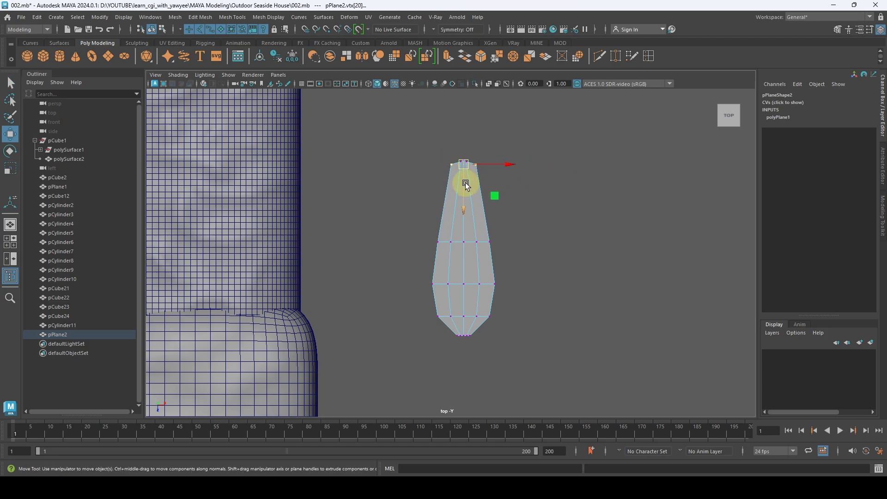
drag(461, 182, 463, 190)
key(r)
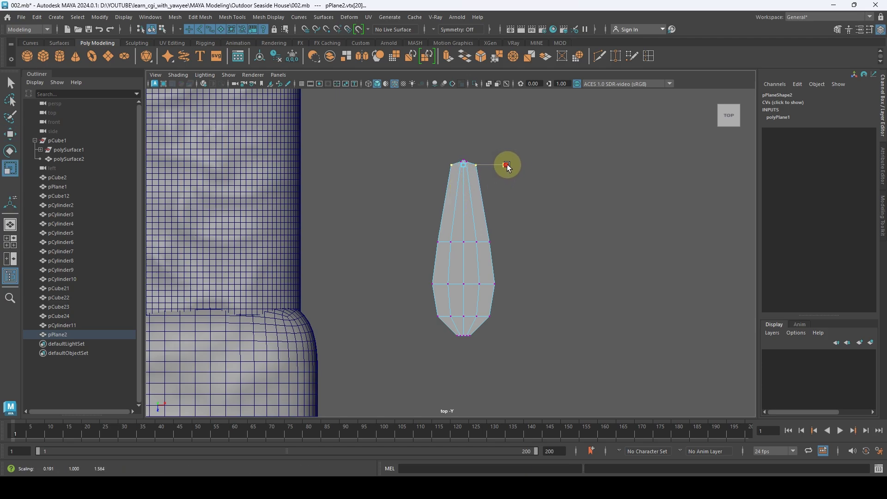
drag(507, 165, 517, 166)
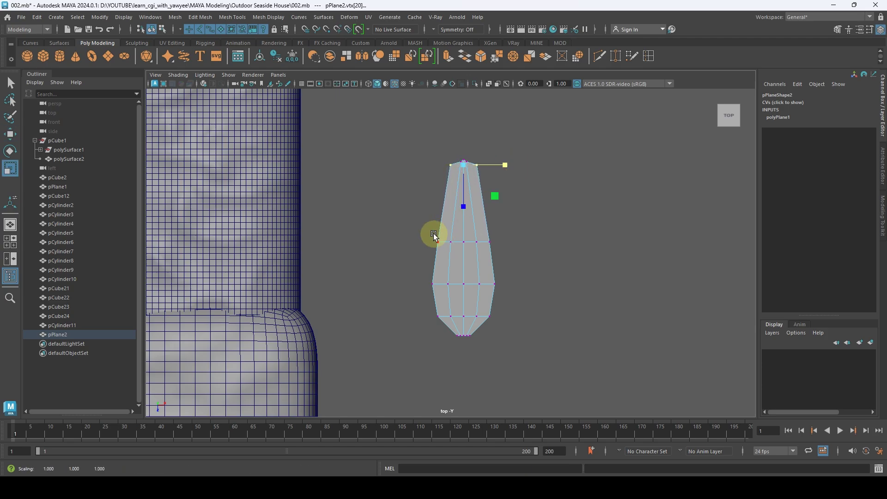
drag(425, 233, 511, 241)
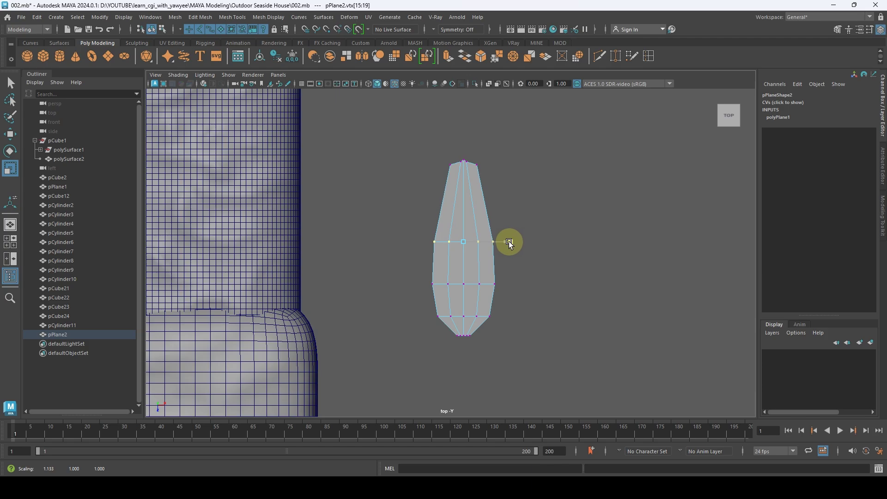
key(q)
Step: Insert three edge loops across the leaf: two in the long tip section and one in the section directly below it
right_drag(471, 207, 499, 196)
click(466, 213)
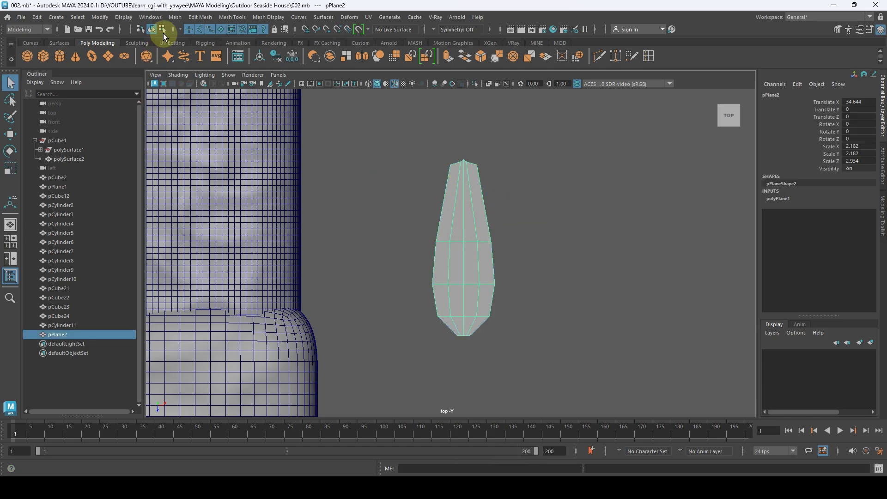
click(233, 17)
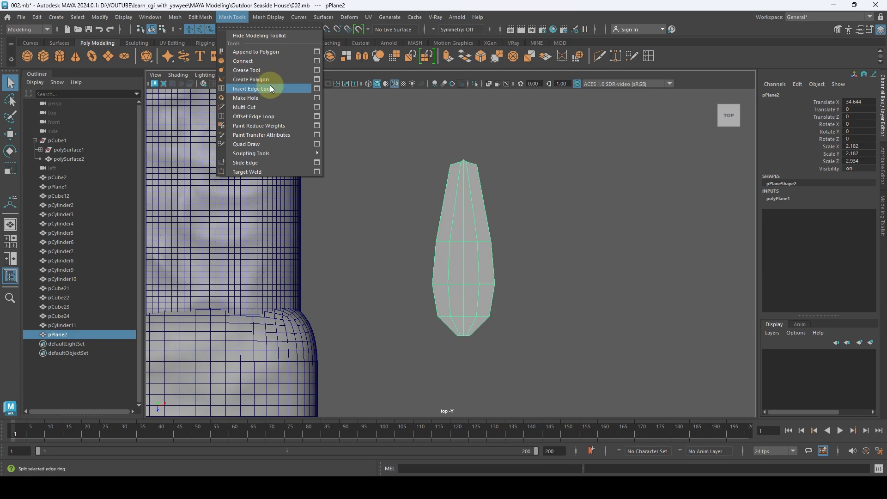
click(317, 89)
drag(481, 139, 0, 123)
click(465, 214)
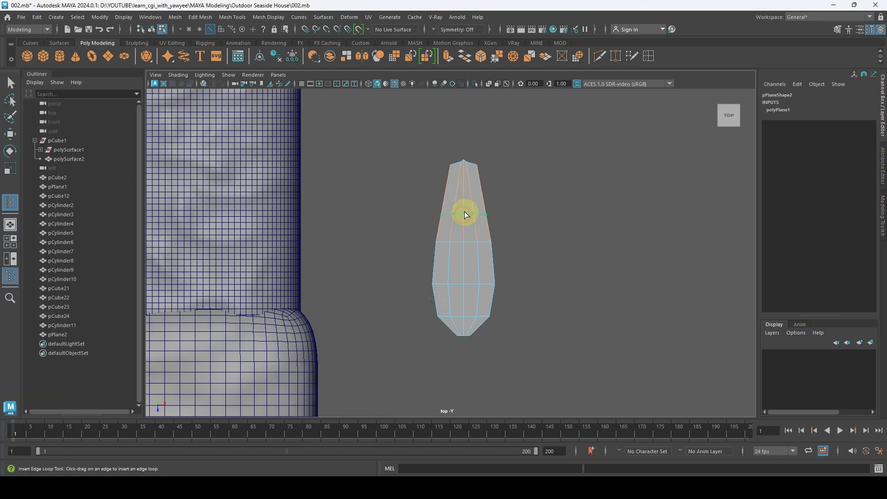
click(467, 213)
click(467, 189)
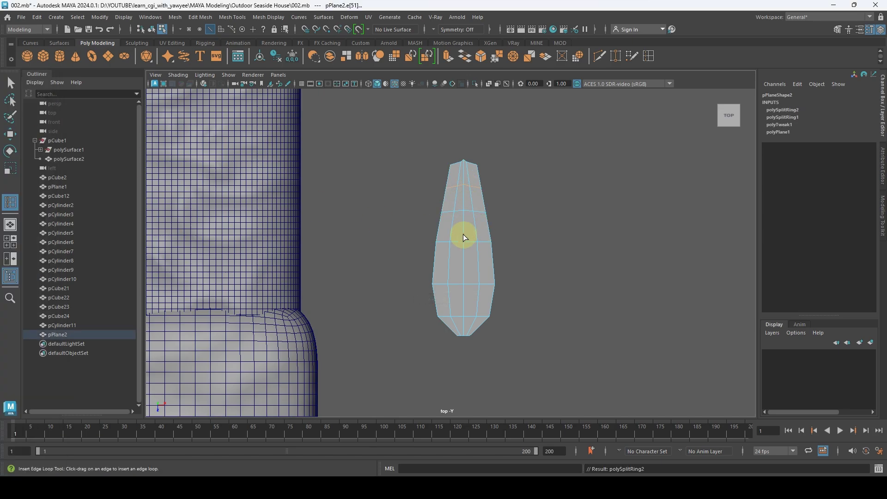
click(464, 262)
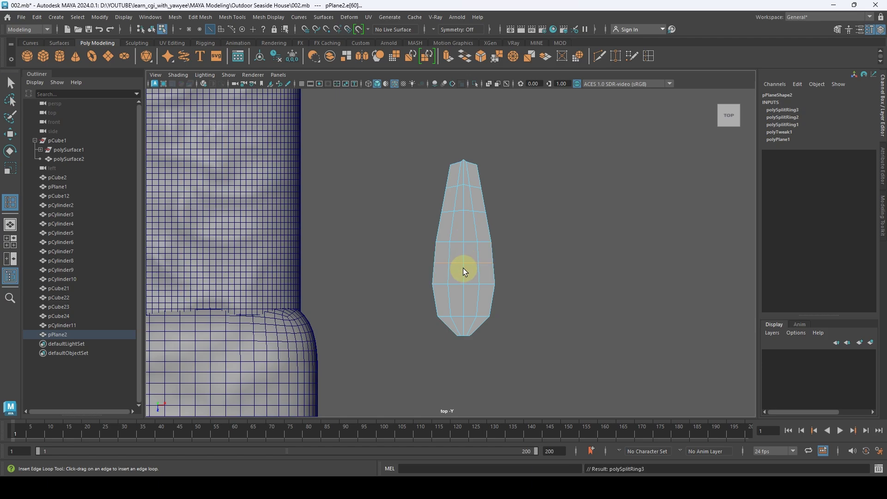
Step: Move the edge loop at the leaf's widest part slightly toward the base and save the scene
key(q)
right_click(462, 274)
click(458, 176)
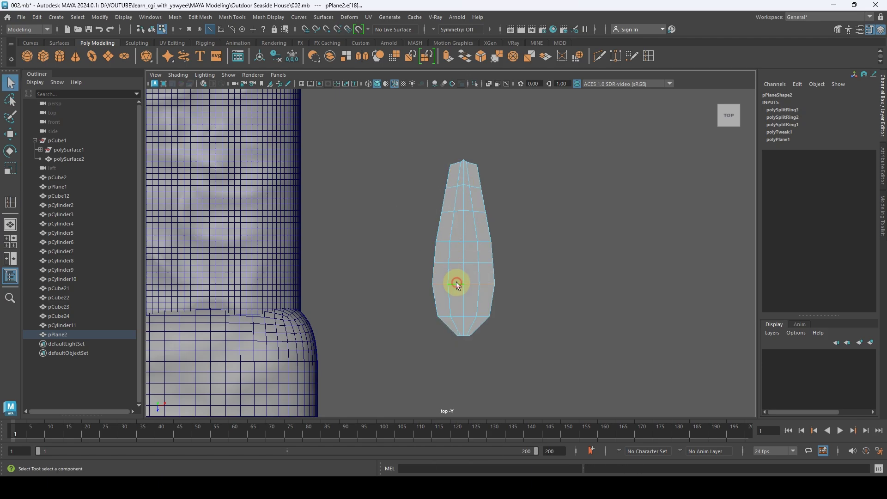
double_click(457, 285)
key(w)
drag(465, 276, 464, 314)
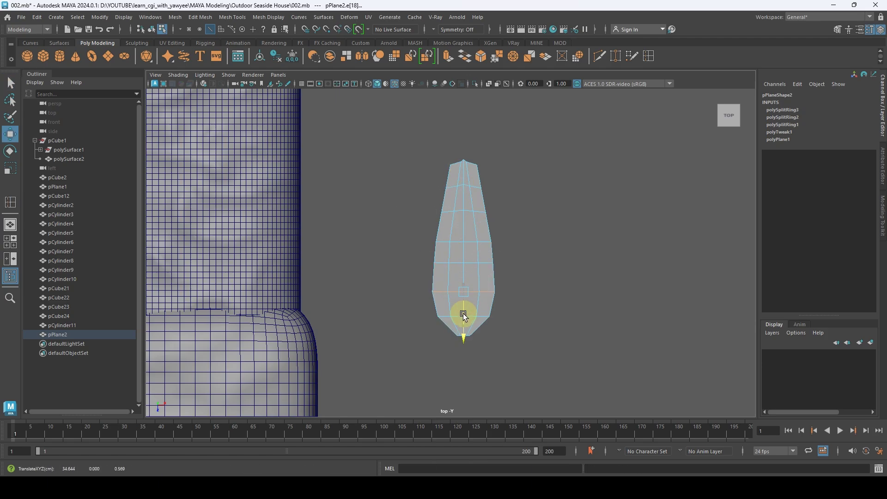
key(ctrl+z)
right_drag(476, 212, 508, 189)
key(q)
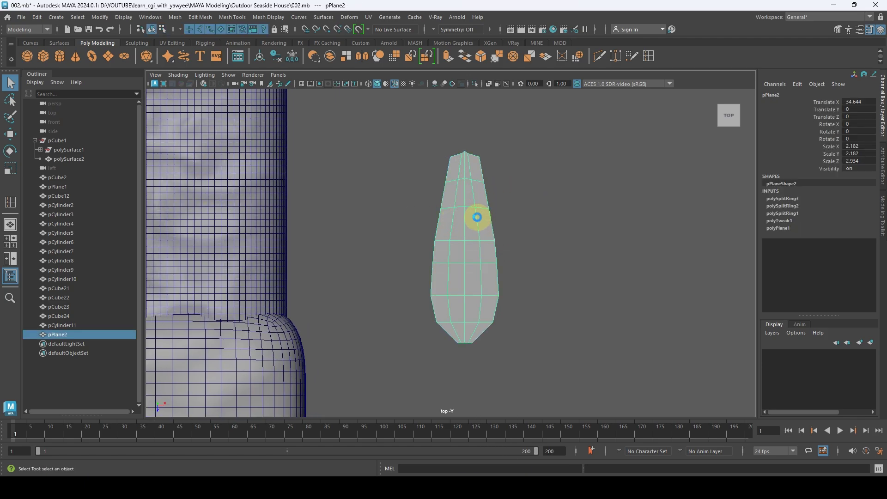
key(ctrl+s)
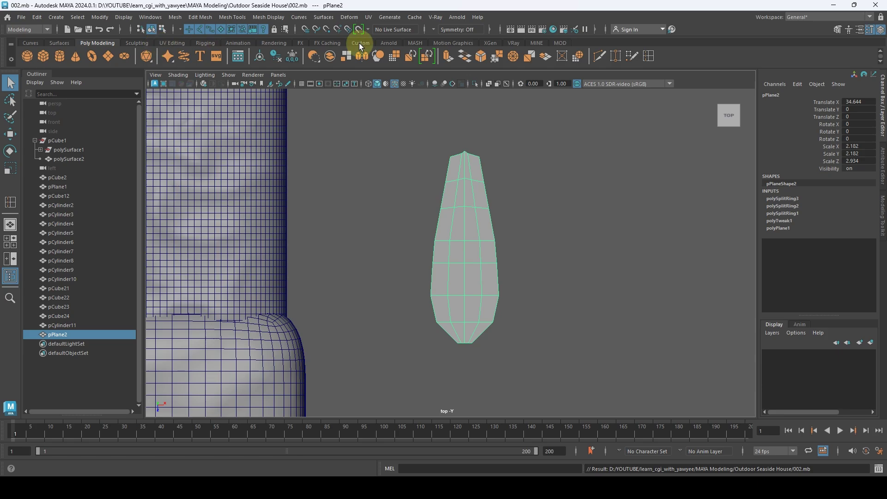
Step: Use Multi-Cut to cut a thin wedge from the leaf's left edge to its centre line, just above the second edge loop from the tip
click(238, 18)
click(256, 107)
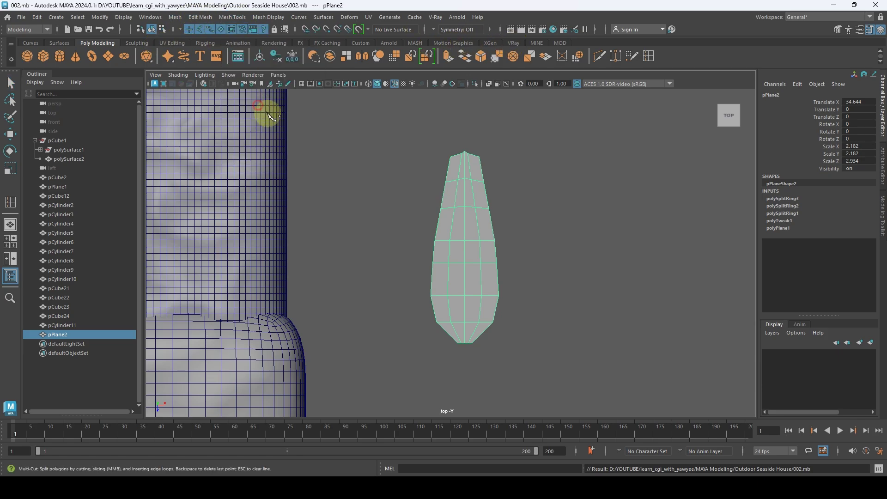
scroll(481, 251, up, 4)
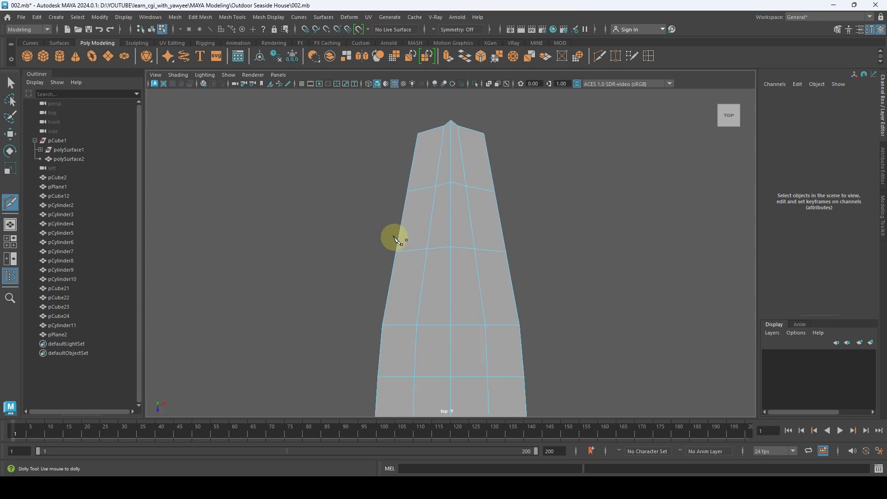
click(428, 249)
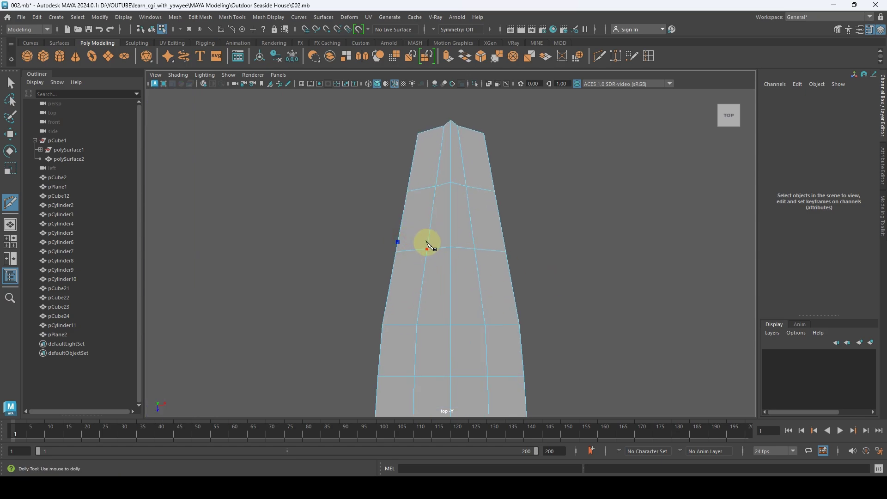
click(451, 247)
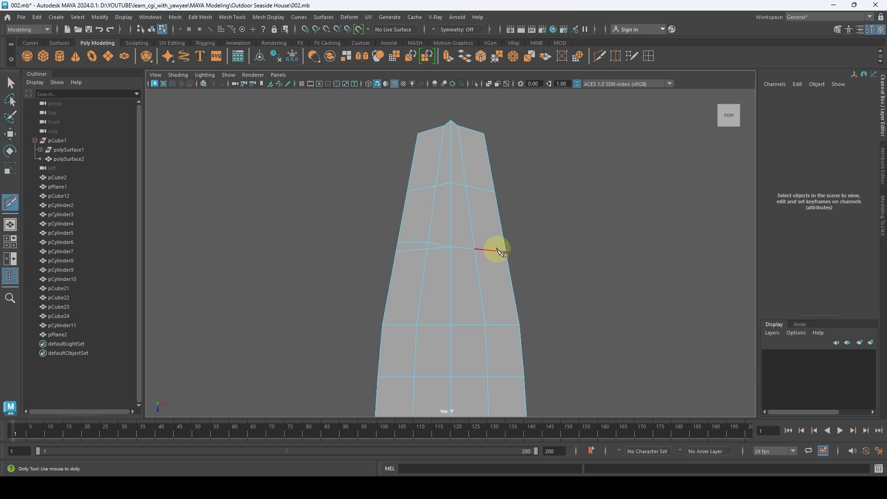
click(505, 251)
key(Return)
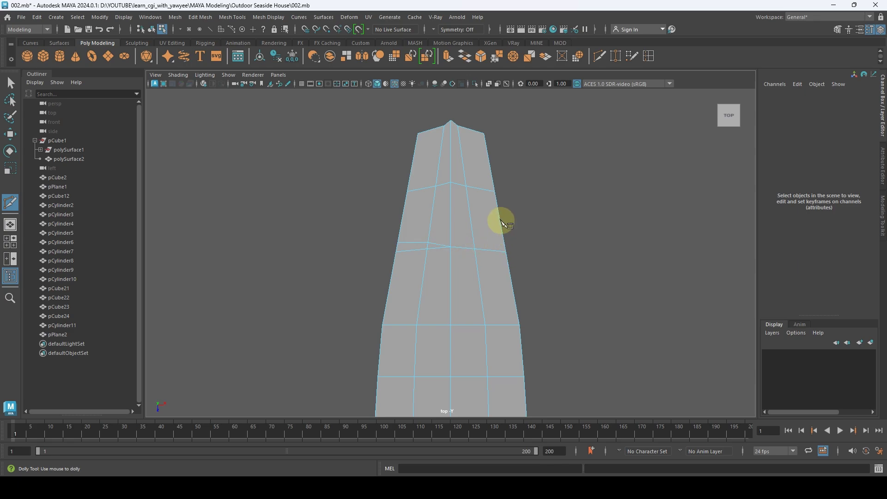
Step: Cut thin wedges into both side edges of the leaf's tip section and into the right edge between the first two edge loops
click(497, 207)
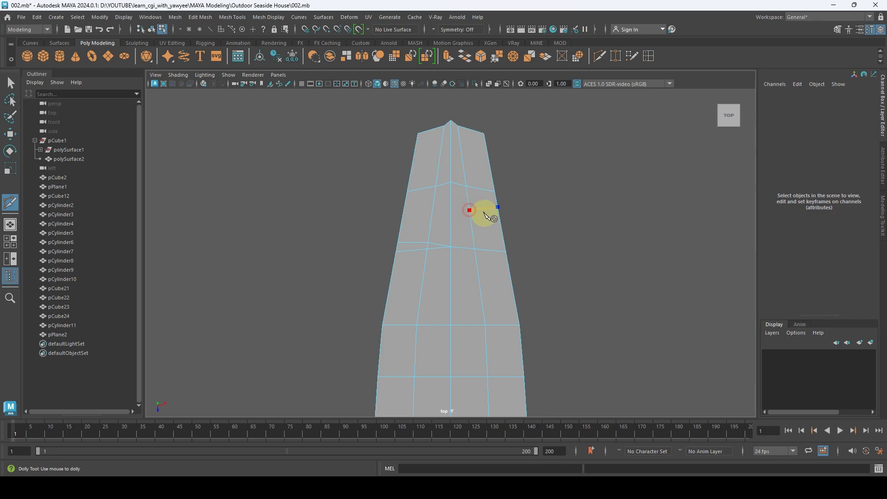
click(501, 220)
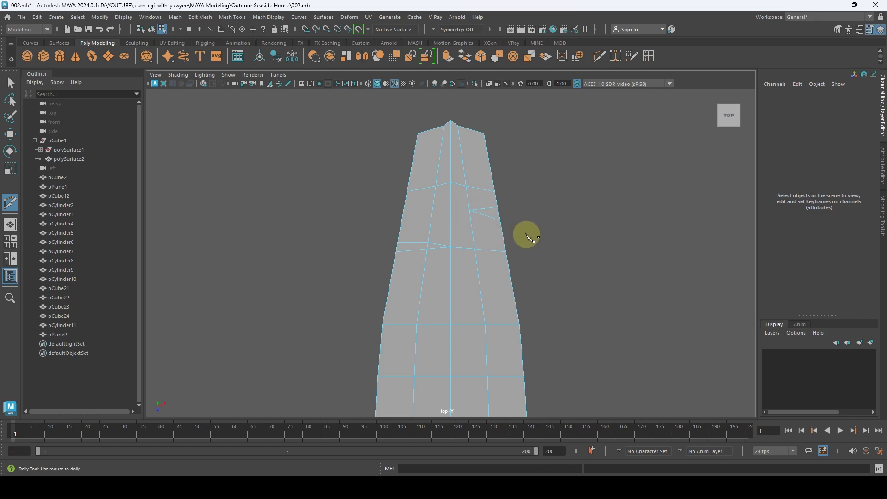
click(413, 156)
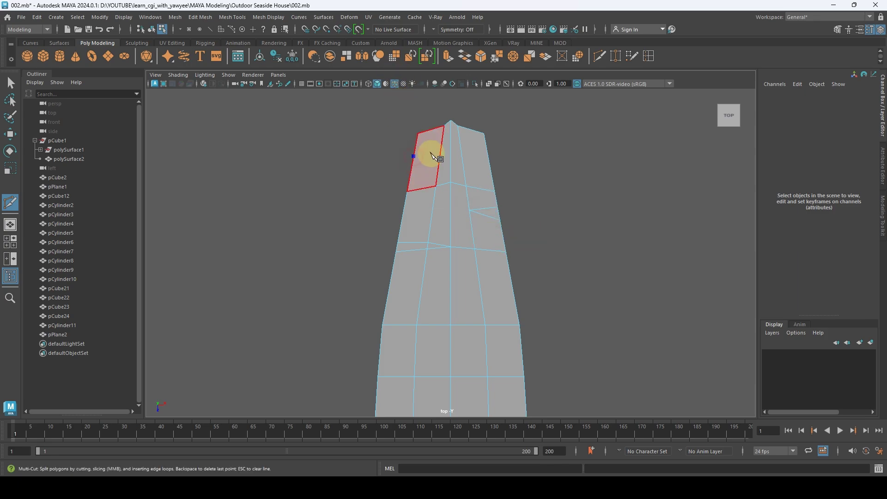
click(440, 153)
click(413, 170)
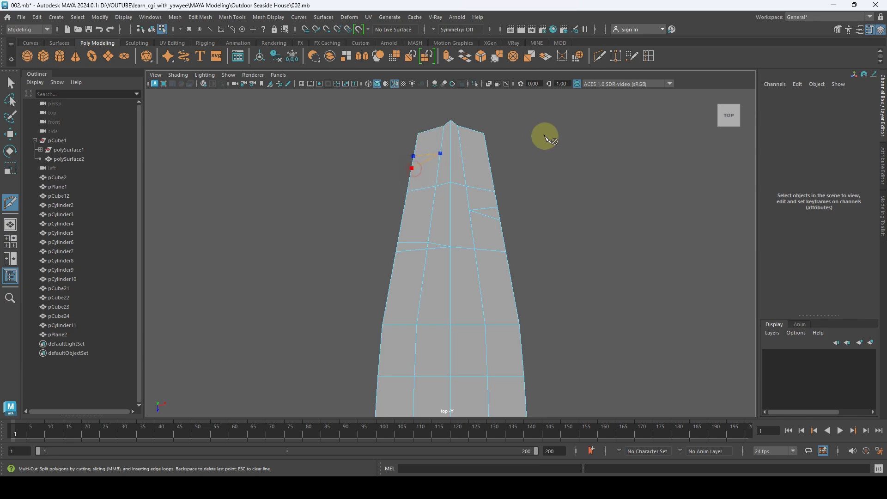
click(489, 158)
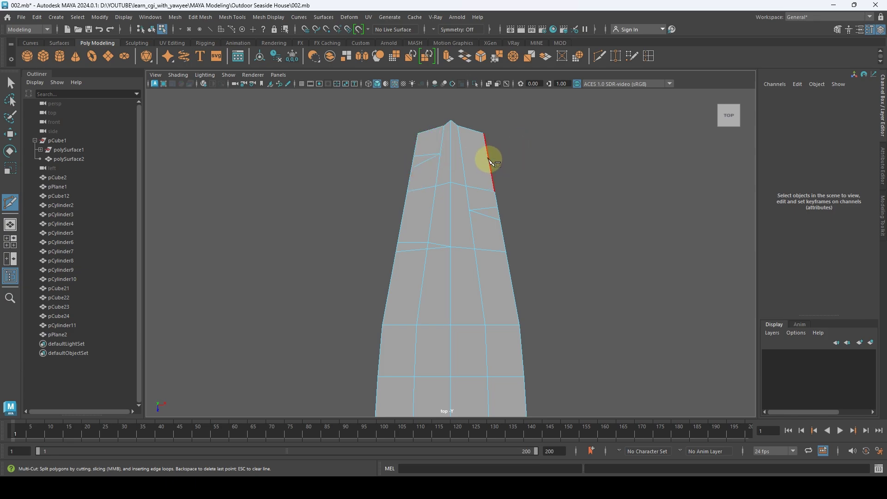
click(464, 166)
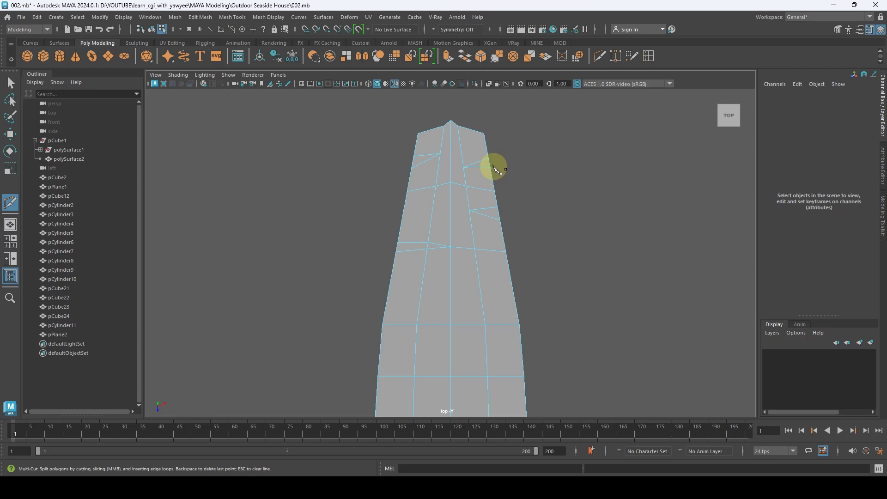
Step: Above the third edge loop from the tip, cut a small wedge into the right edge and a diagonal from the left edge to the centre line
alt+middle_drag(519, 232, 511, 222)
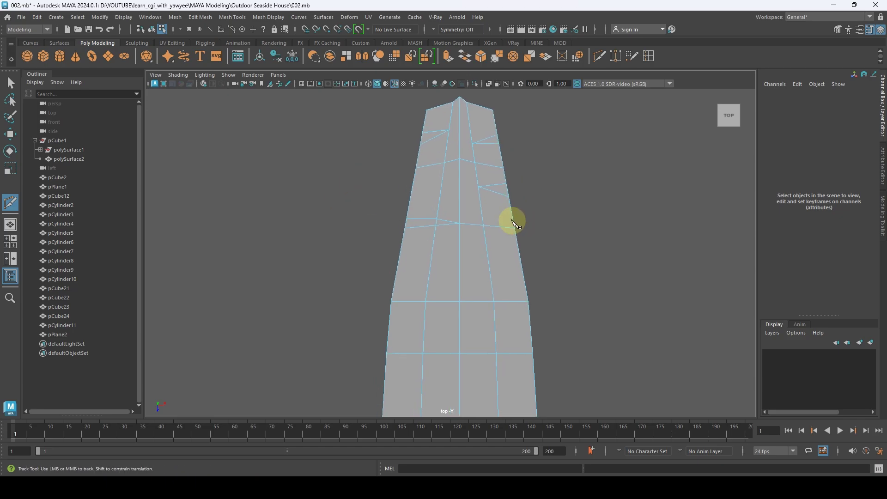
click(522, 269)
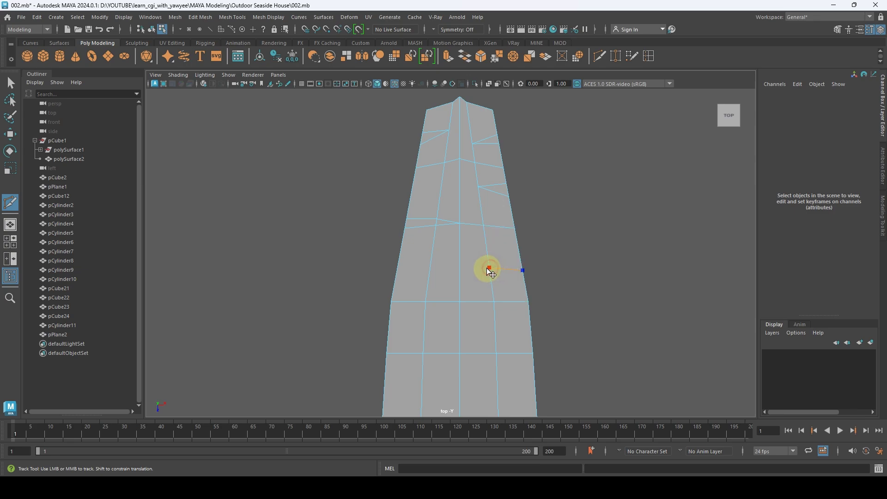
click(489, 268)
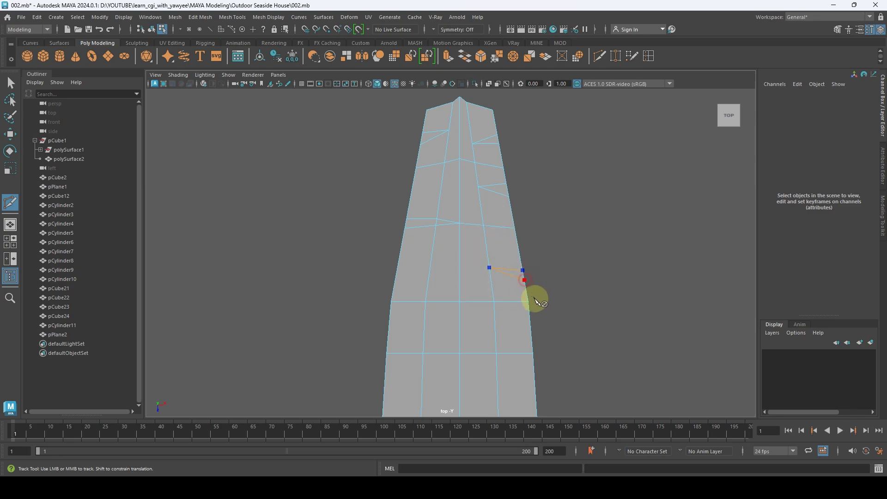
click(524, 280)
alt+middle_drag(520, 270, 549, 220)
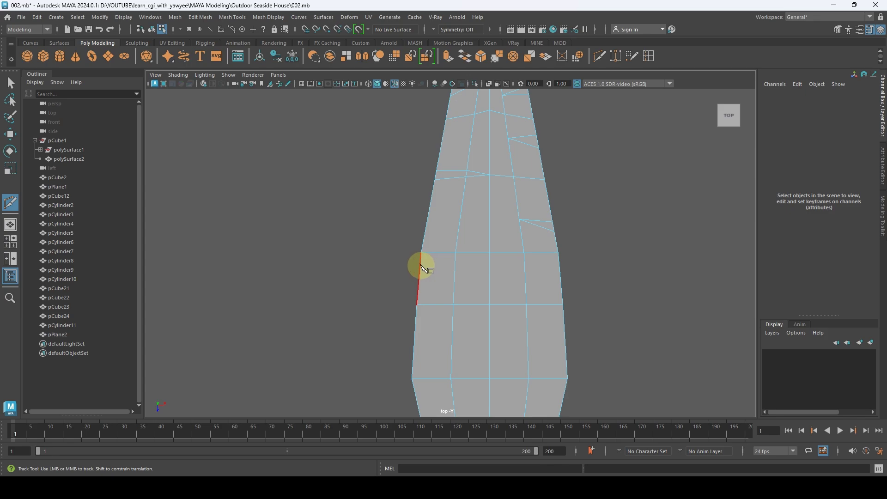
click(424, 239)
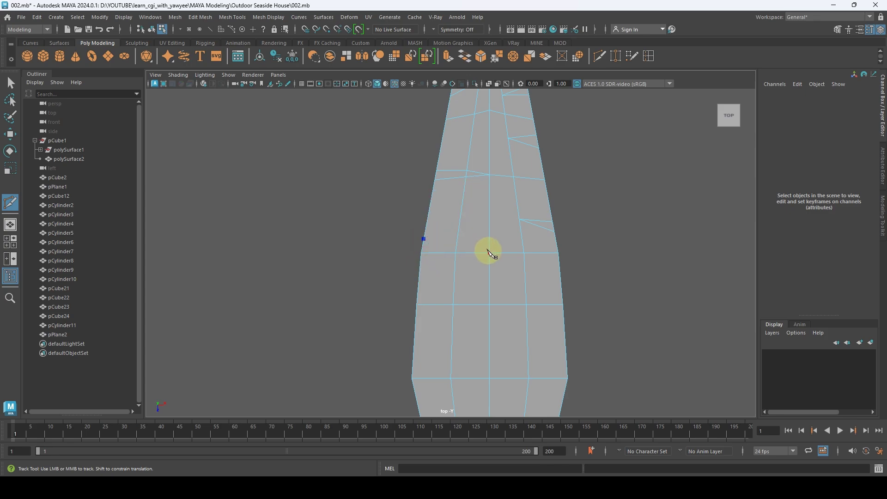
click(490, 253)
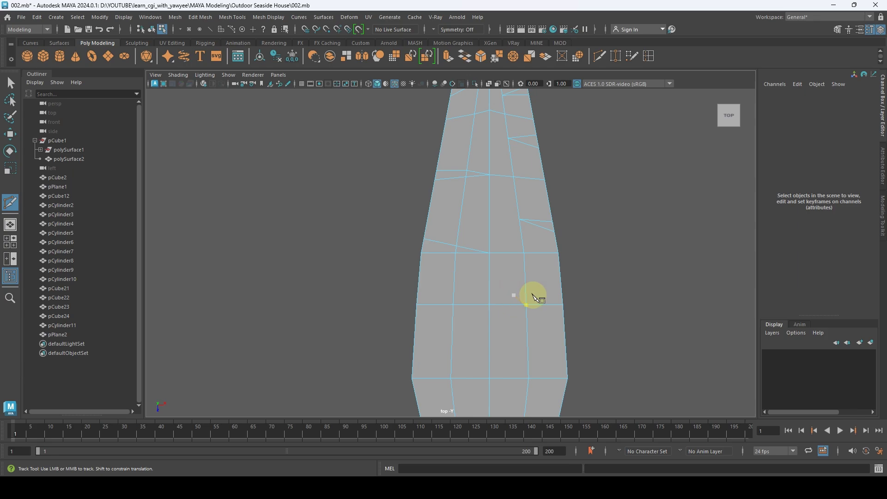
Step: Cut a wedge into the right edge above the fourth edge loop and one from the left edge to the centre line above the widest loop
click(562, 296)
click(414, 363)
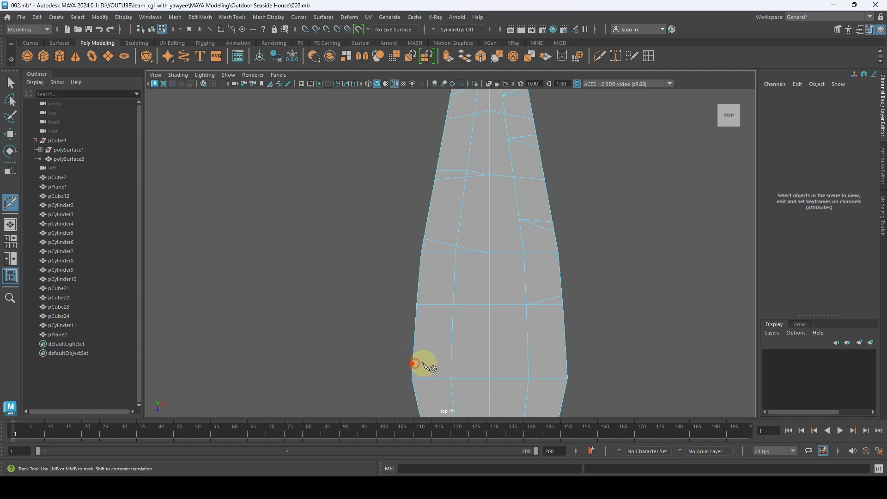
click(452, 362)
click(490, 378)
right_click(490, 378)
Step: Cut a wedge into the right edge below the leaf's widest loop and one into each side edge just above the lowest loop
alt+middle_drag(578, 357, 586, 284)
click(581, 292)
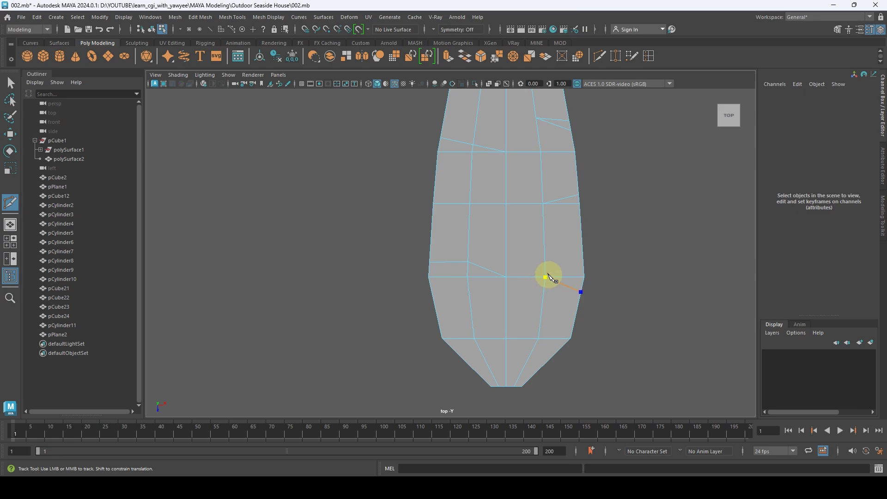
click(547, 276)
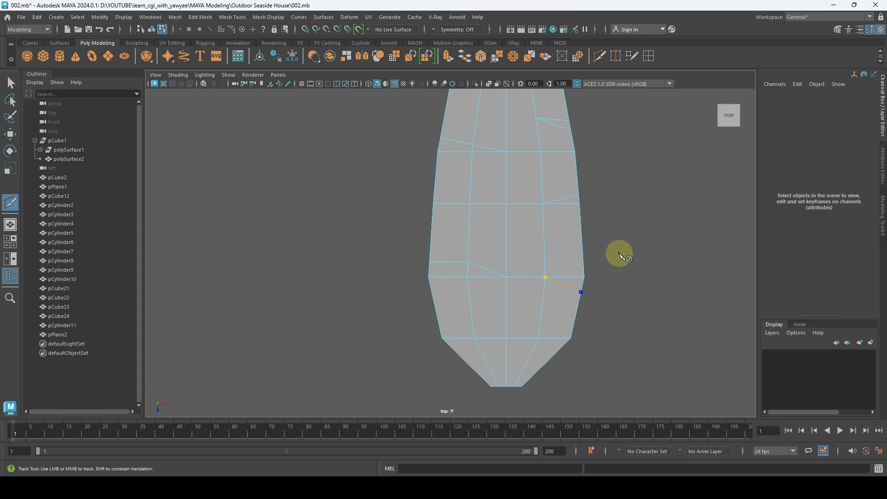
click(440, 328)
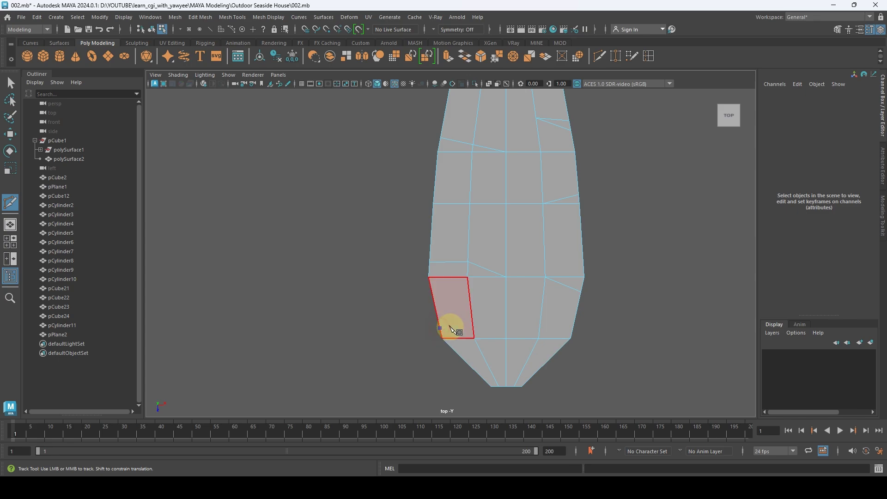
click(474, 338)
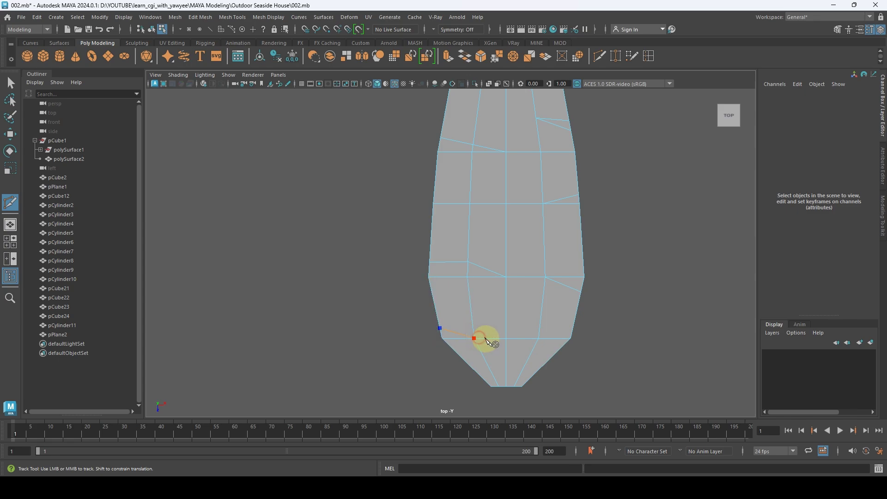
click(575, 325)
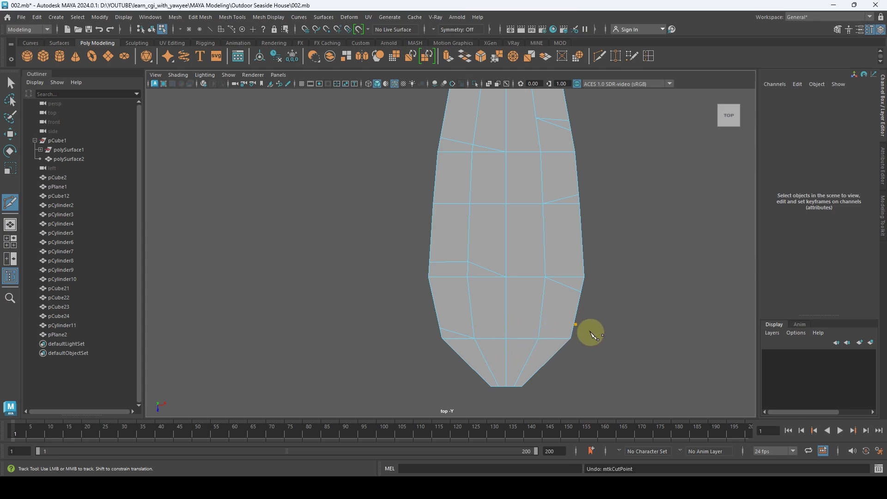
click(573, 328)
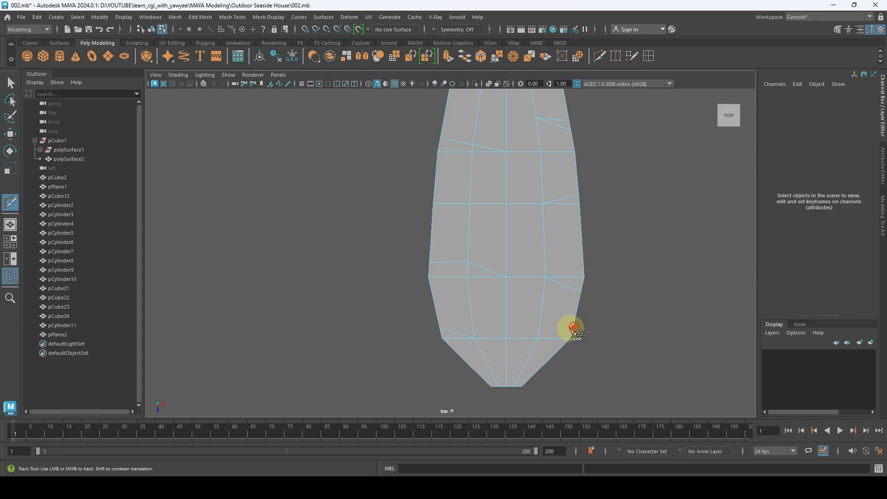
click(539, 338)
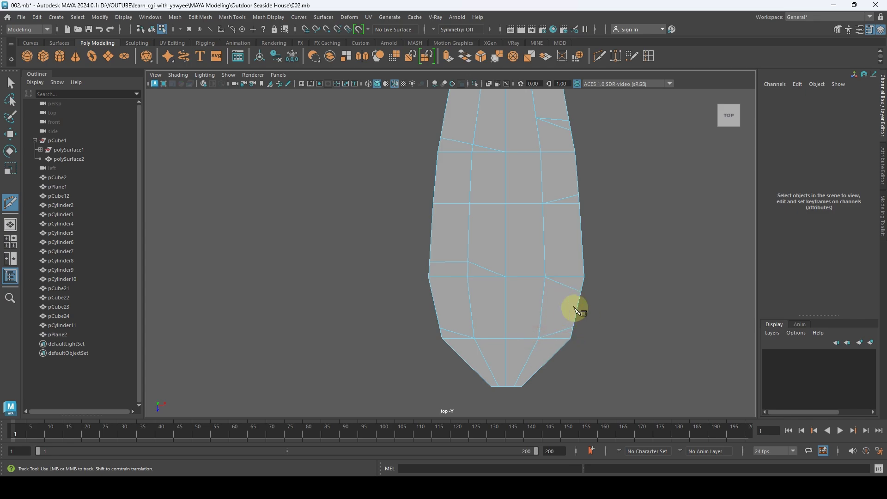
Step: Select all the thin wedge faces along both sides of the leaf and delete them to form notches
key(q)
right_click(512, 213)
click(512, 238)
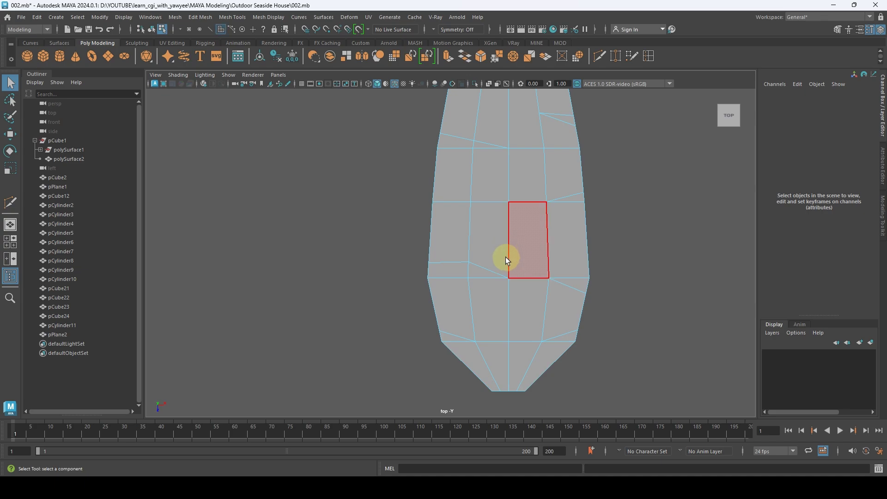
click(486, 273)
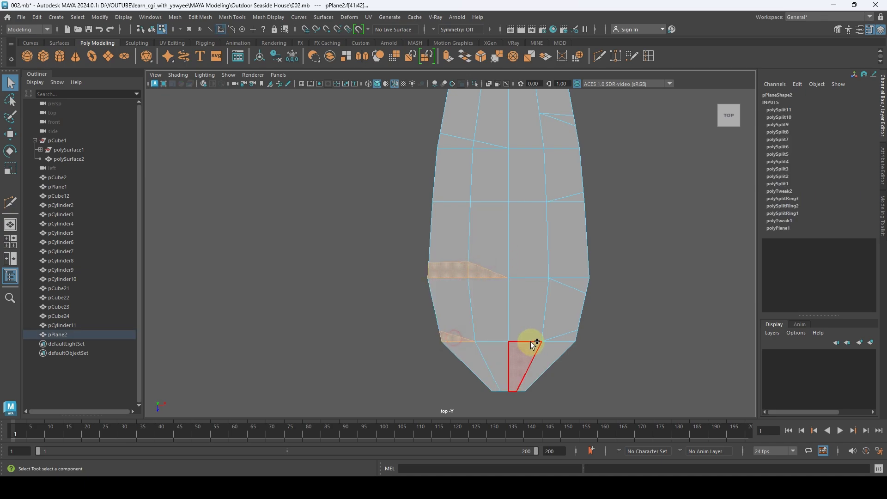
shift+click(581, 200)
shift+click(462, 142)
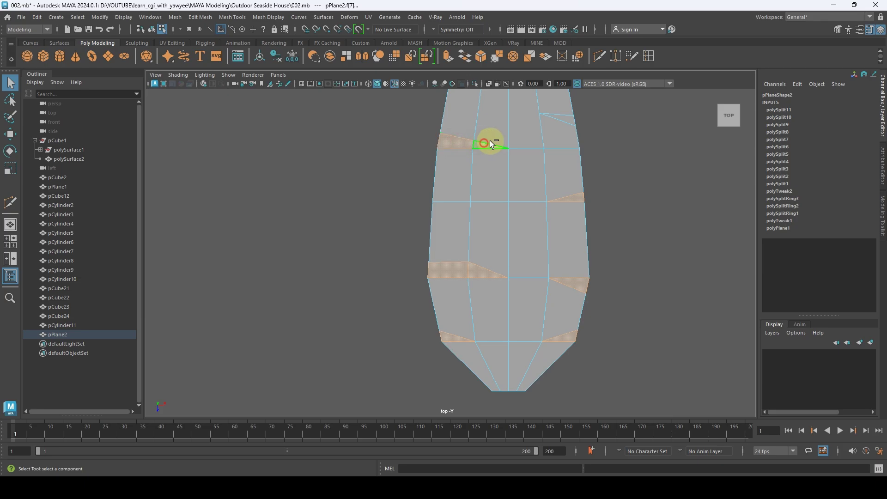
shift+click(555, 121)
alt+middle_drag(517, 164, 519, 326)
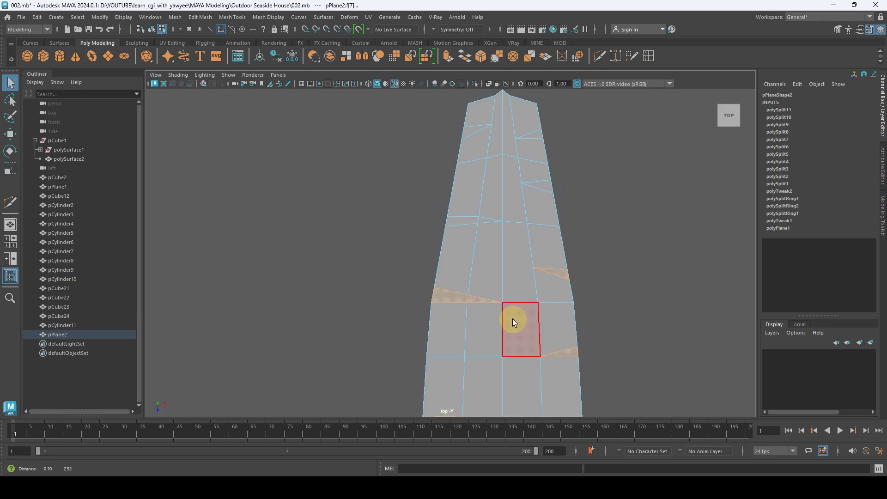
shift+click(468, 225)
shift+click(539, 188)
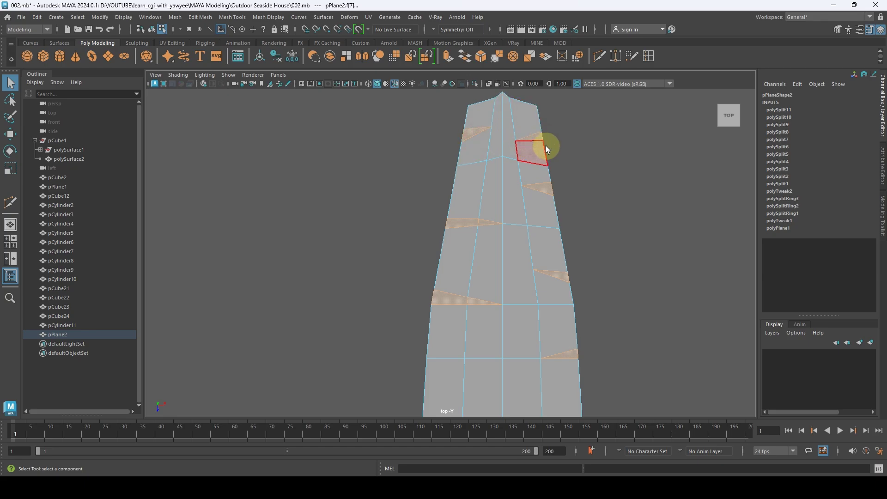
key(Delete)
Step: Widen the leaf's base vertex row and move its three inner vertices slightly outward to round off the base
alt+right_drag(537, 203, 368, 180)
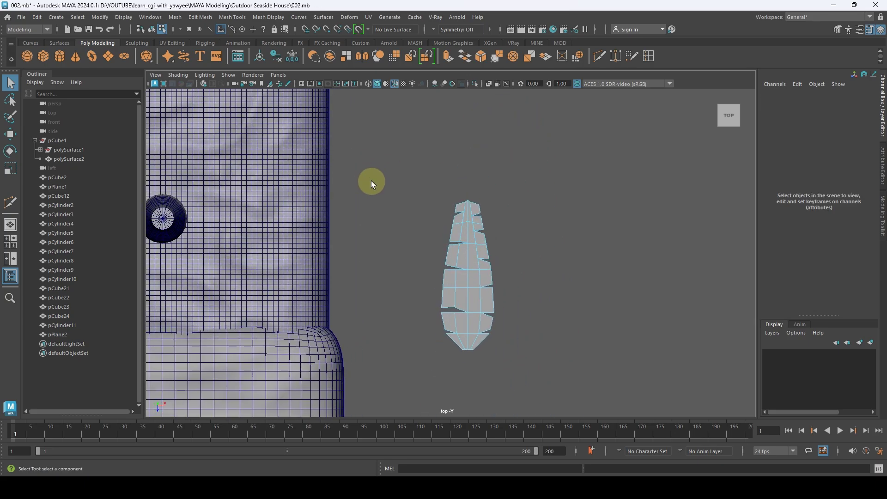
alt+right_drag(420, 230, 501, 335)
alt+middle_drag(501, 334, 452, 313)
right_drag(444, 290, 393, 209)
drag(420, 352, 441, 333)
key(r)
key(w)
key(q)
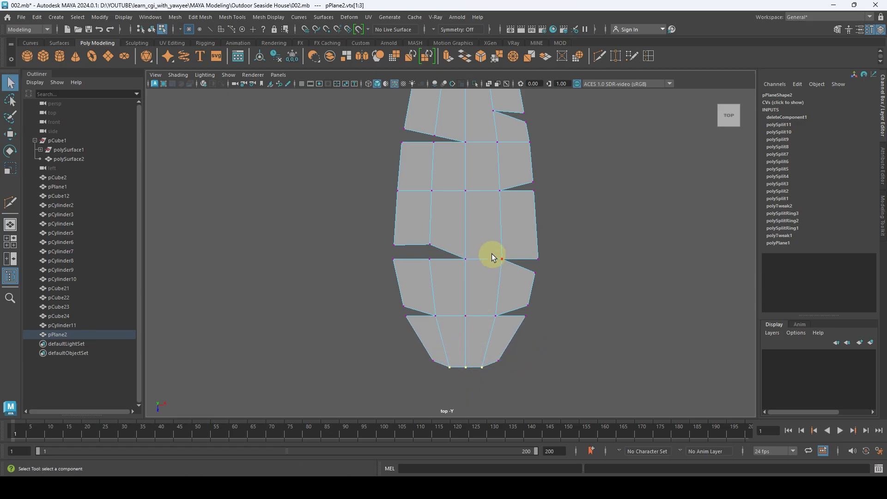
Step: Select the vertices along the leaf's centre line and move them down in Y to fold the leaf into a V shape
alt+middle_drag(491, 254, 471, 299)
scroll(471, 299, up, 3)
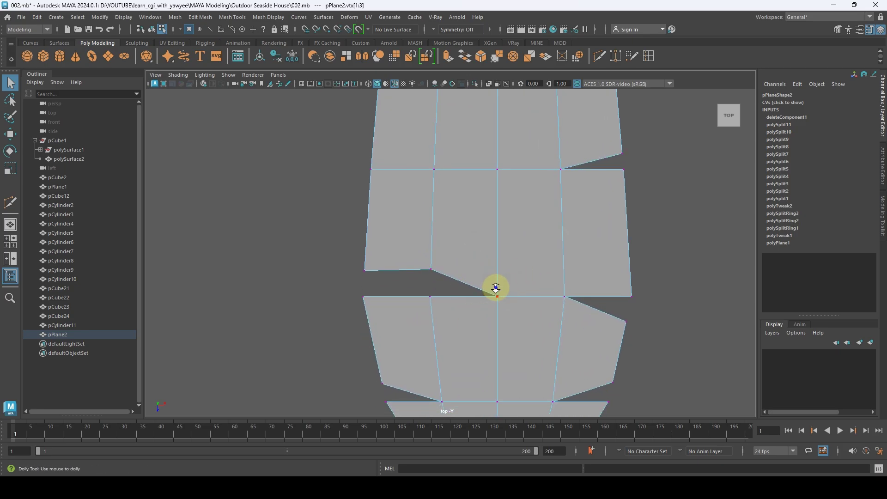
alt+right_drag(496, 288, 472, 220)
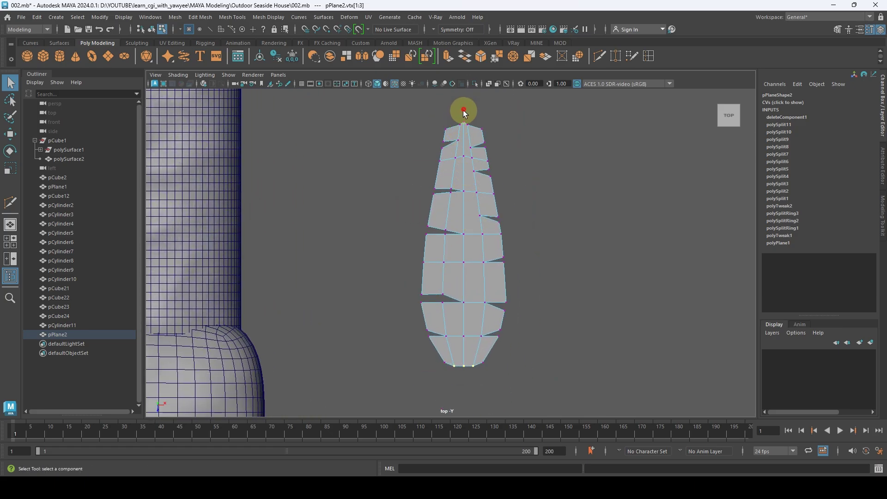
drag(464, 111, 459, 376)
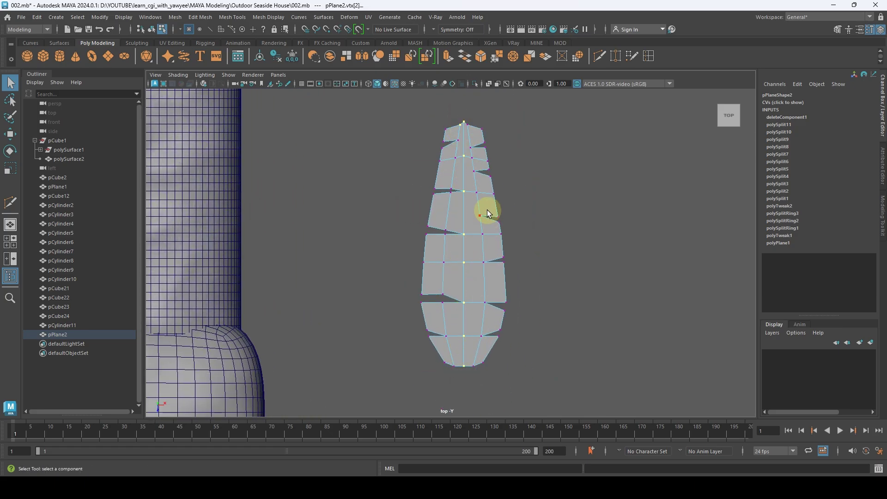
drag(451, 111, 531, 224)
key(space)
key(f)
key(w)
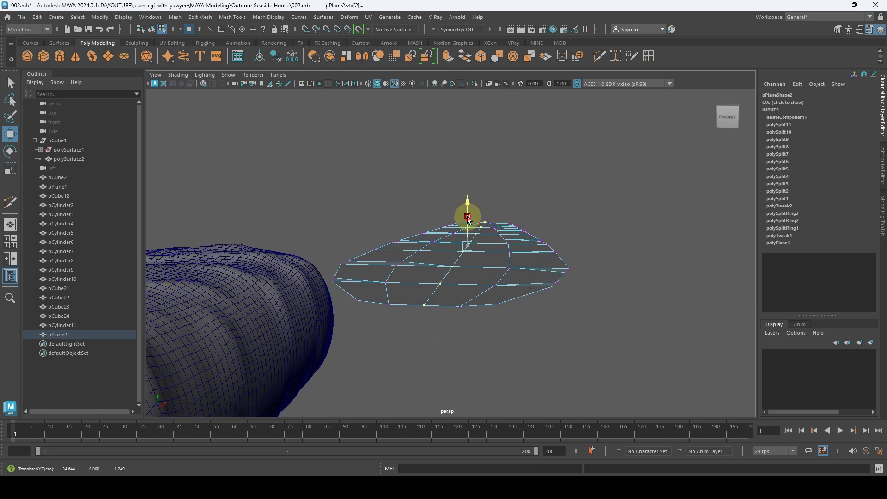
drag(467, 212, 403, 301)
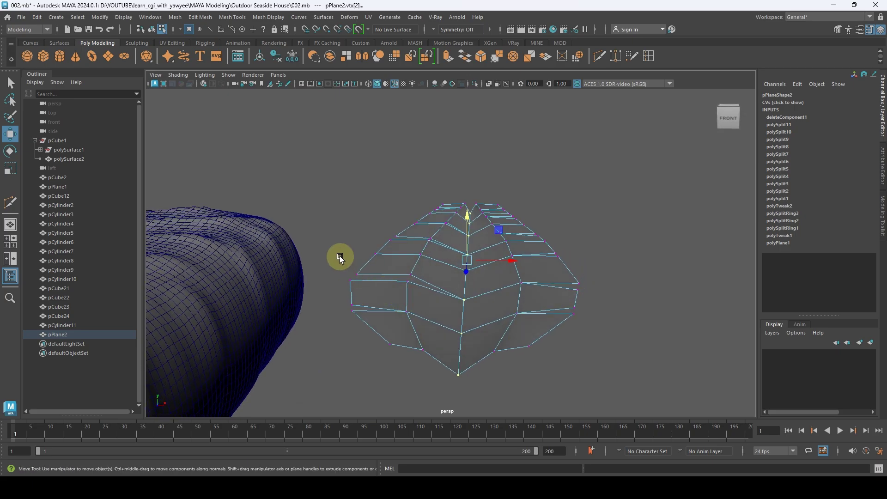
Step: Select the outer vertices along the leaf's left edge and raise them slightly in Y
drag(341, 253, 401, 360)
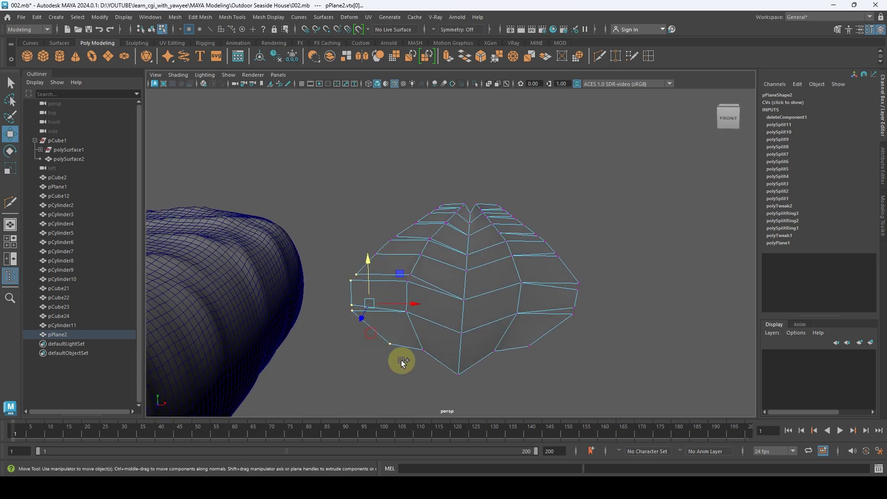
shift+drag(401, 253, 402, 253)
shift+drag(348, 210, 377, 253)
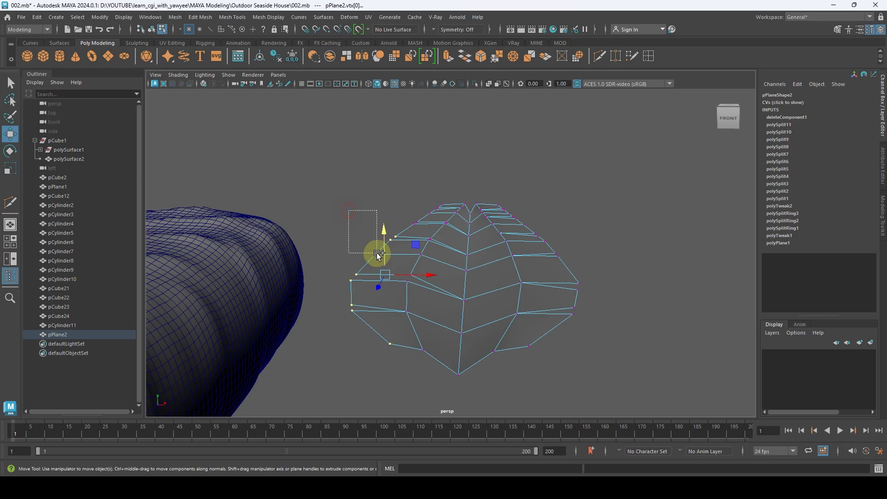
shift+drag(407, 197, 432, 233)
shift+drag(422, 173, 404, 198)
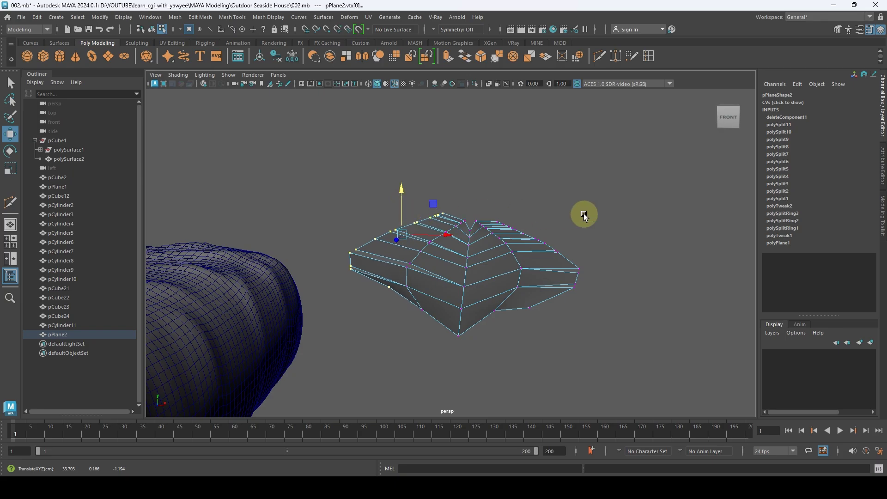
Step: Return to object mode and examine the V-folded leaf from several angles
alt+drag(584, 214, 475, 242)
key(q)
right_drag(466, 165, 550, 139)
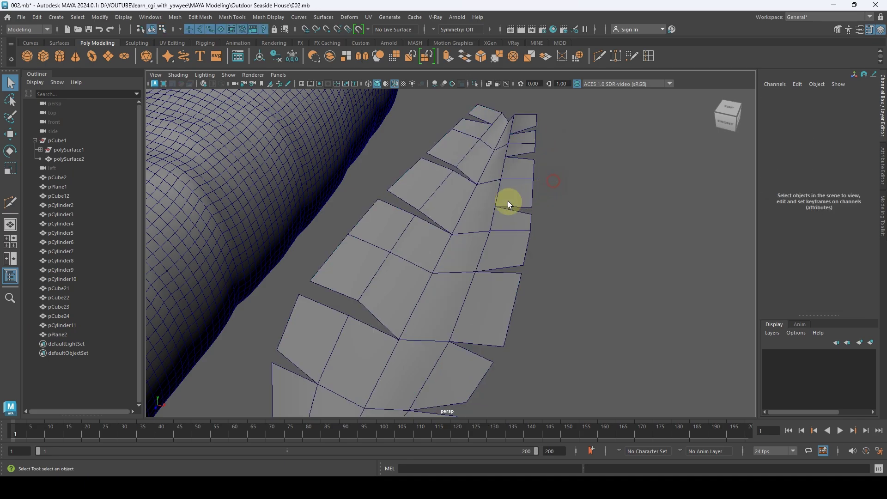
click(480, 206)
alt+drag(389, 253, 430, 263)
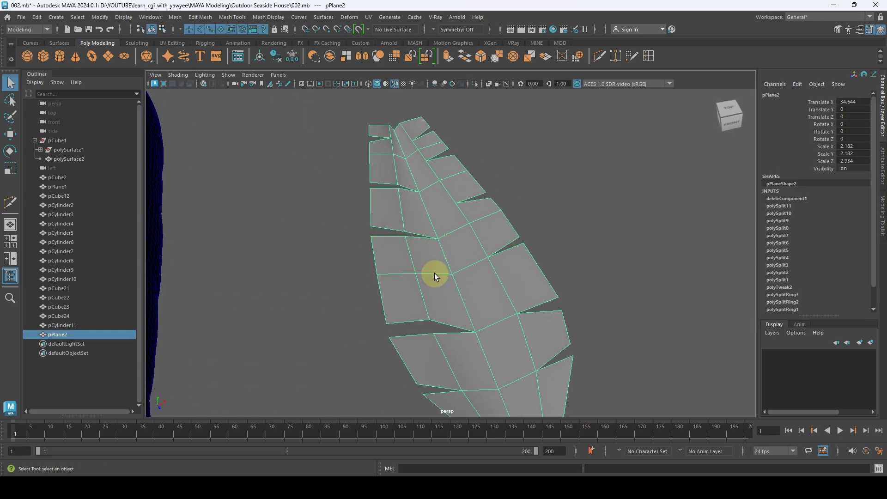
alt+right_drag(523, 291, 351, 287)
alt+drag(351, 287, 486, 266)
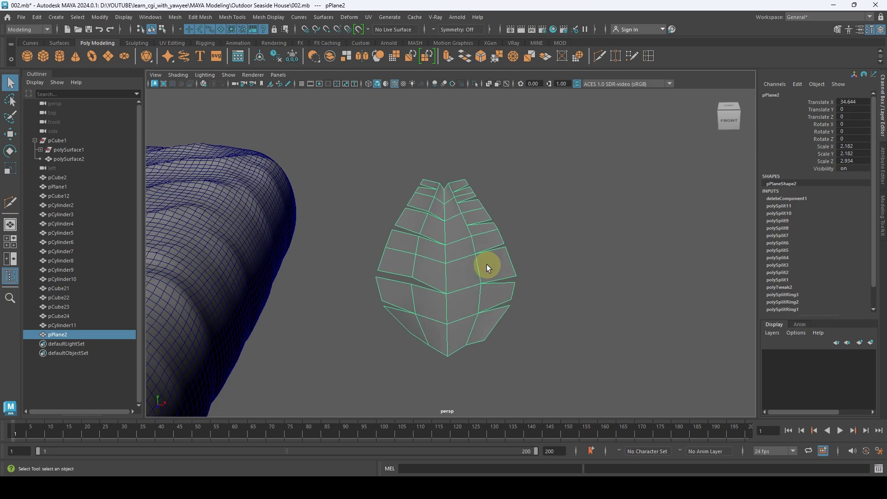
Step: Select the whole edge loop along the leaf's centre line and bevel it into a narrow strip
alt+drag(440, 223, 469, 237)
right_drag(444, 218, 445, 204)
click(443, 225)
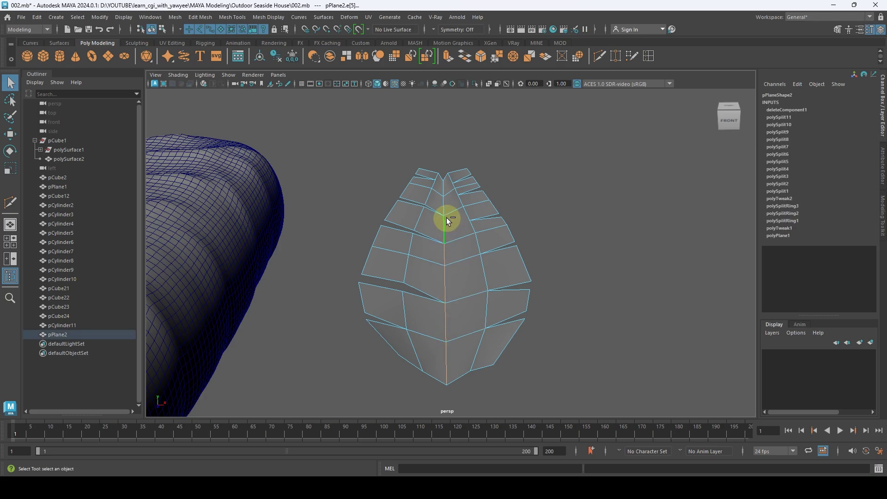
key(ctrl+z)
click(447, 194)
alt+drag(446, 204, 448, 292)
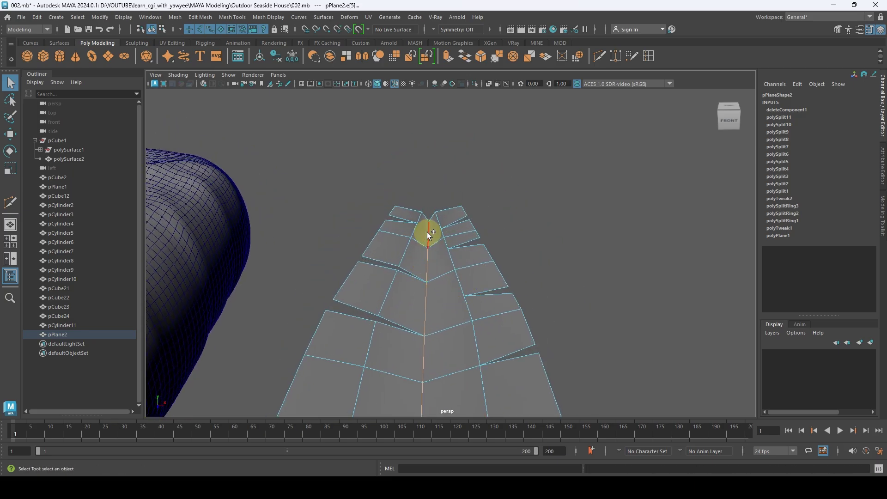
alt+middle_drag(473, 237, 485, 204)
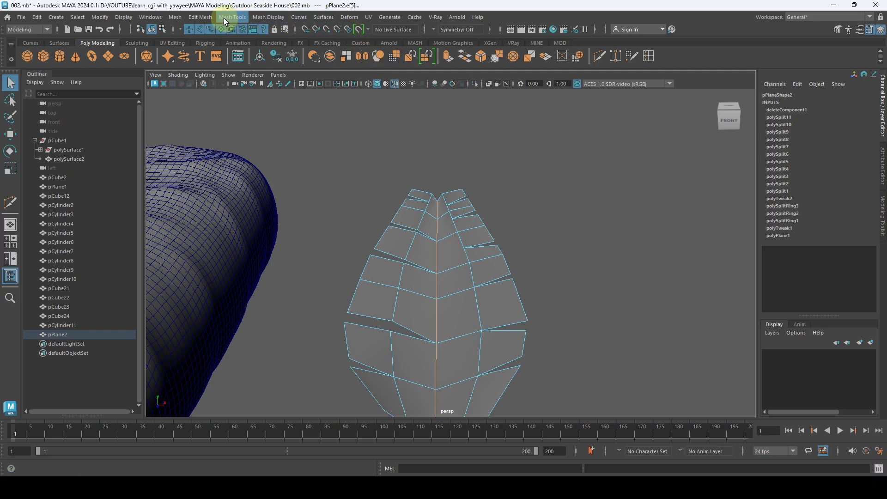
click(200, 17)
click(226, 53)
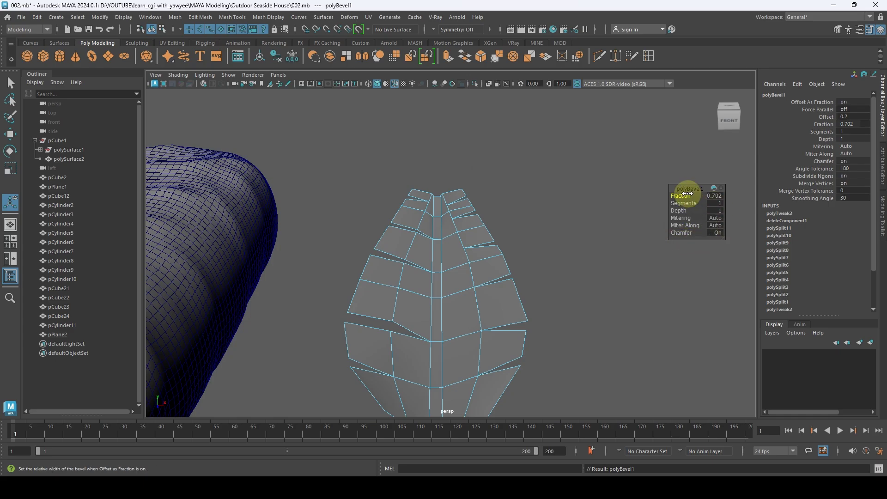
Step: Try a bevel Fraction of 0.3 on the leaf's centre line, and settle on 0.5
click(712, 195)
text(0.)
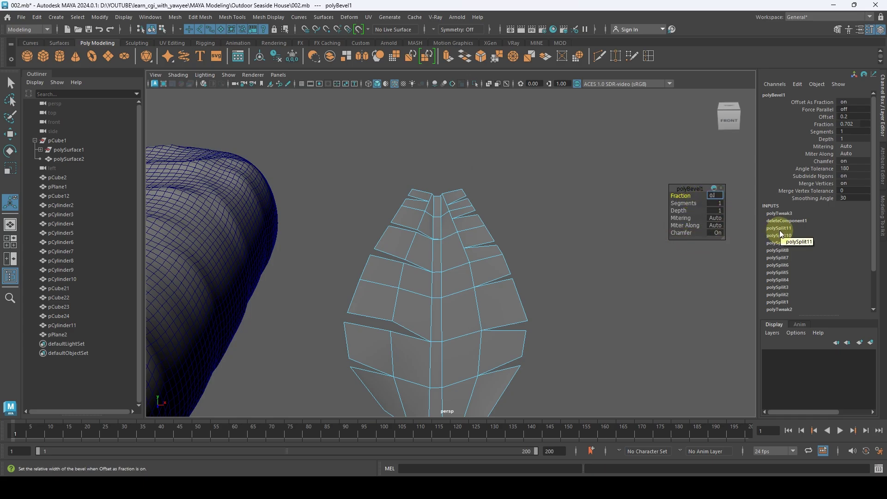
text(3)
key(Return)
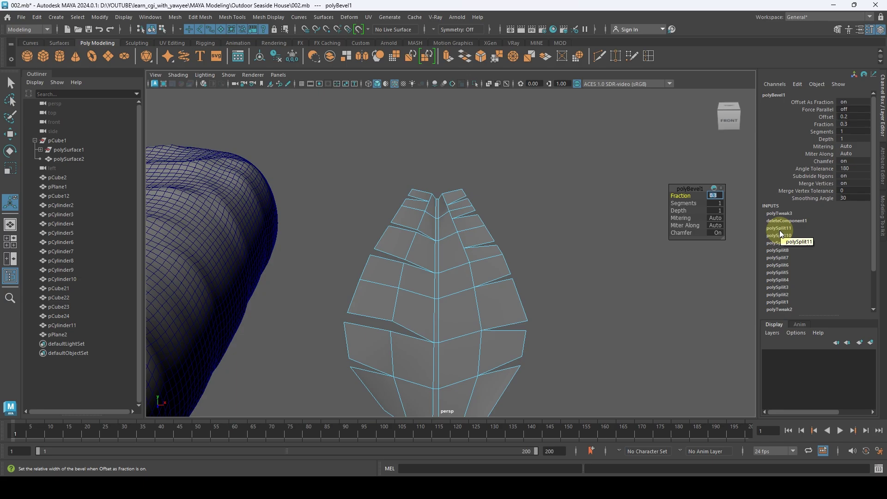
alt+drag(643, 254, 462, 273)
text(0.)
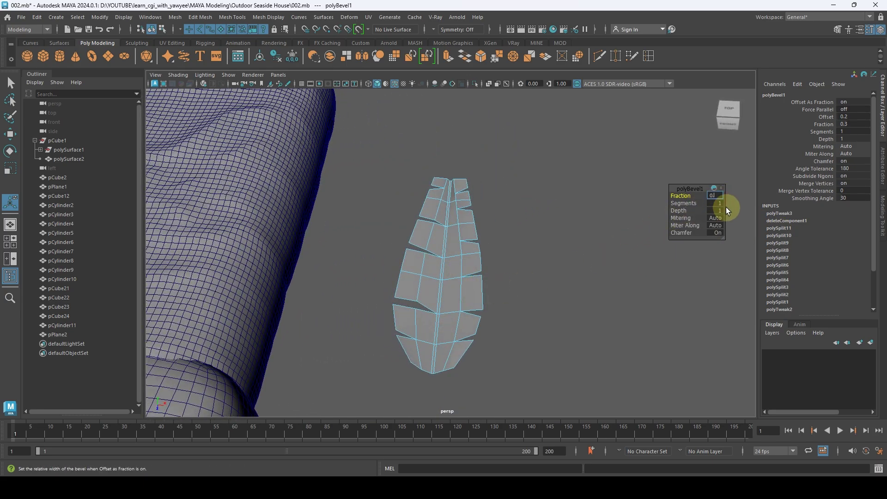
text(5)
key(Return)
alt+drag(481, 252, 447, 286)
Step: Try to select the full strip of narrow faces along the leaf's centre line
key(q)
right_drag(445, 244, 439, 320)
click(435, 323)
double_click(428, 346)
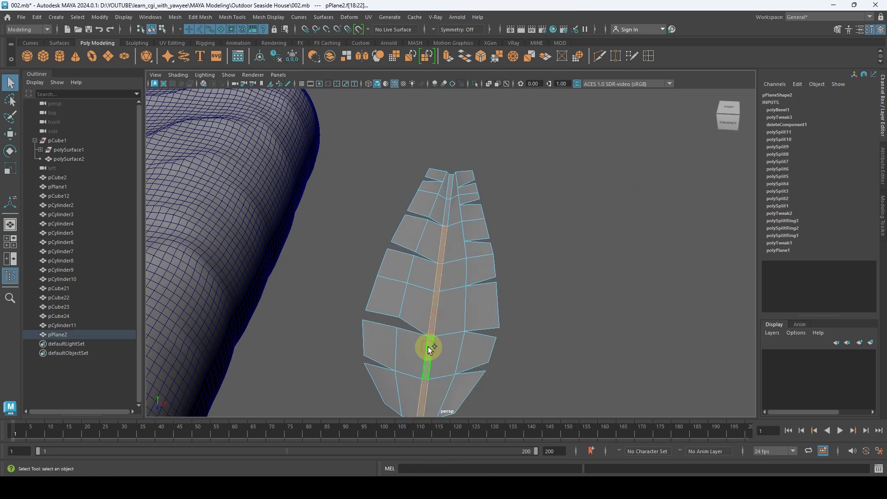
alt+right_drag(503, 248, 562, 361)
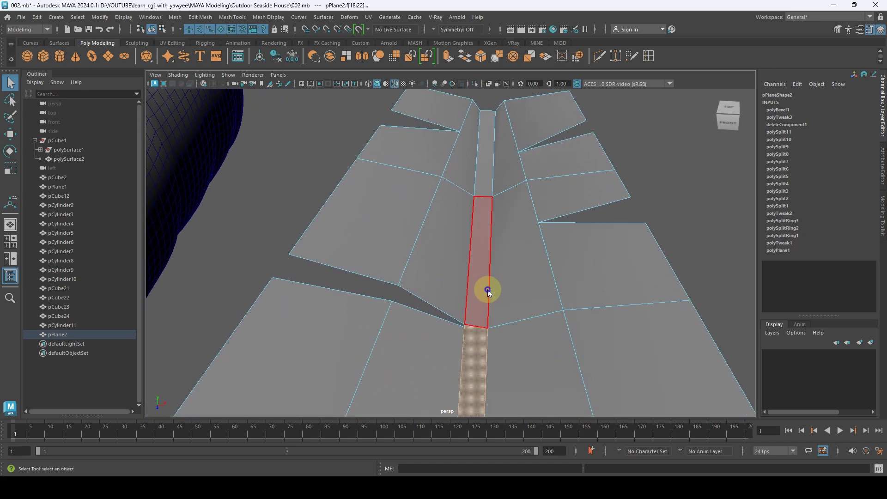
Step: Merge the overlapping vertices where the centre strip is interrupted, using a merge Threshold of 2.9110
right_drag(485, 213, 418, 206)
click(471, 343)
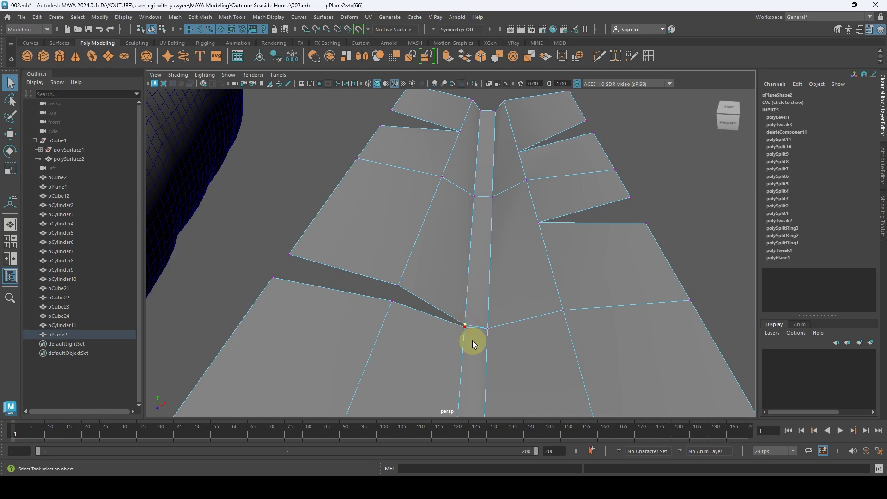
click(200, 18)
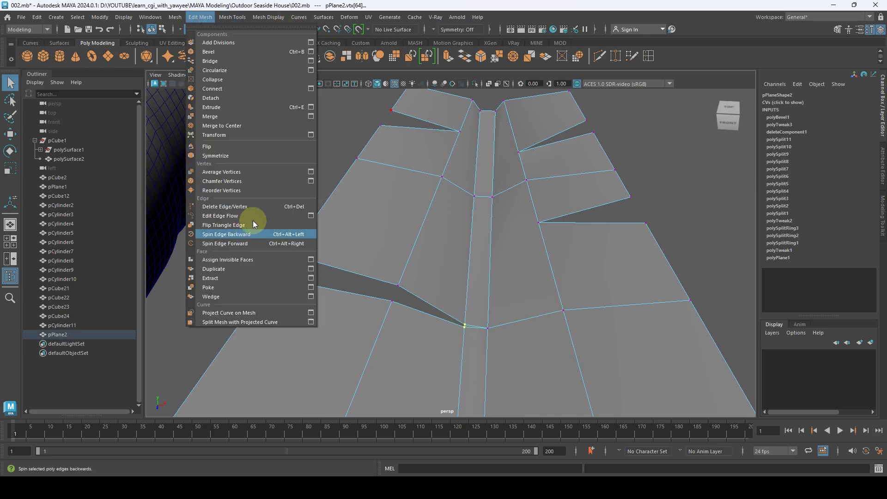
click(311, 116)
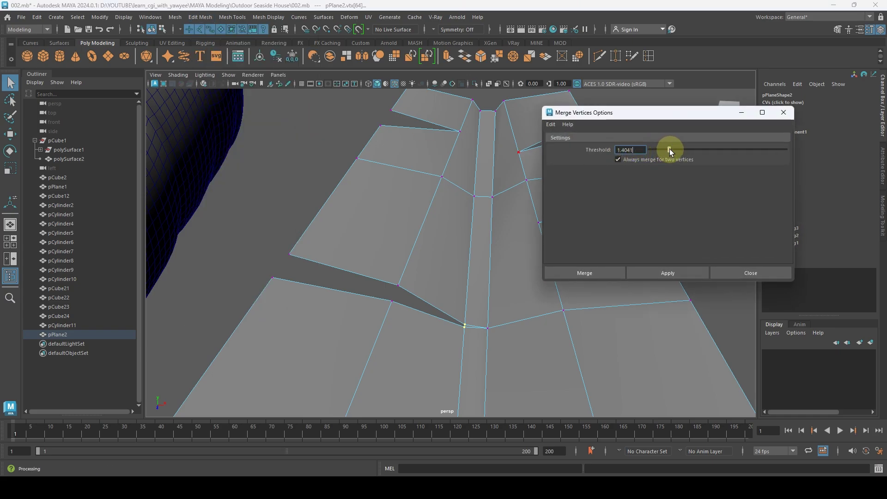
drag(656, 150, 689, 150)
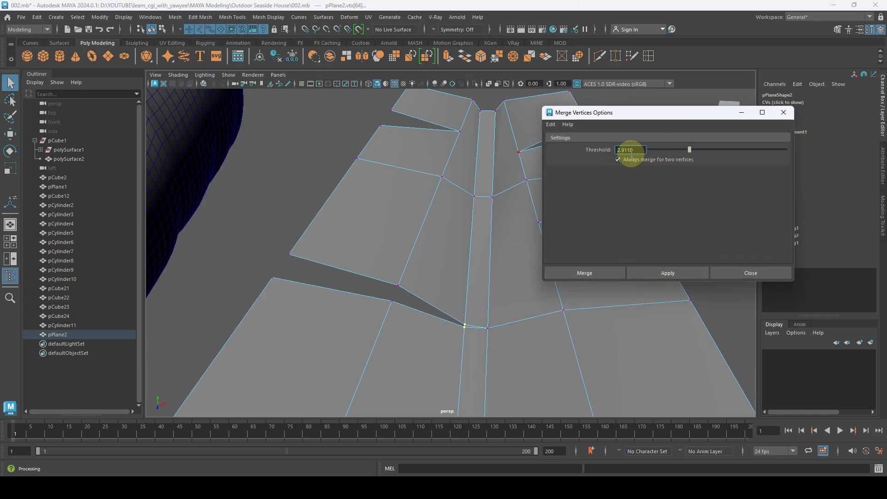
mouse_move(464, 330)
alt+middle_down()
mouse_move(443, 333)
mouse_move(467, 203)
mouse_move(479, 255)
mouse_move(469, 178)
alt+middle_up()
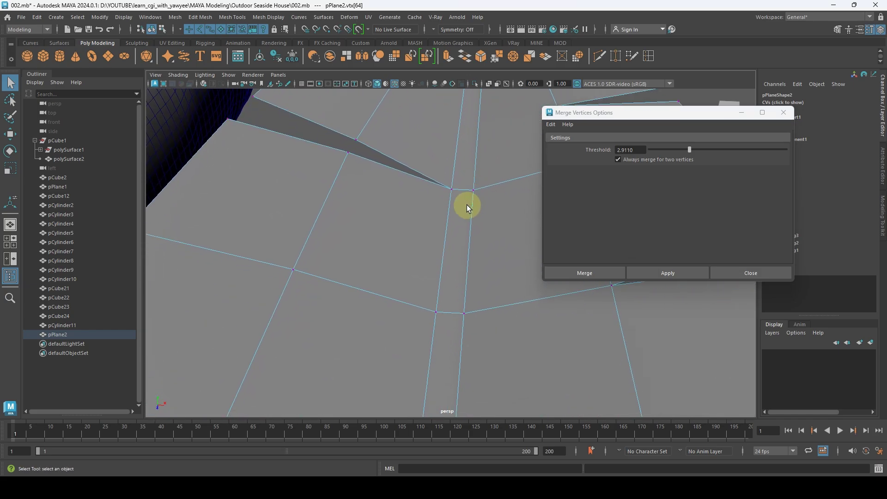
alt+middle_drag(444, 291, 446, 183)
alt+middle_drag(450, 240, 448, 141)
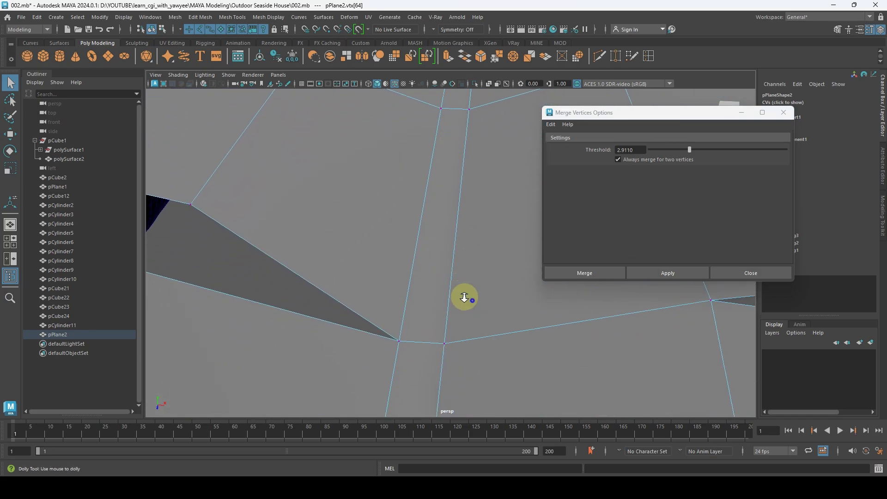
alt+right_drag(462, 297, 502, 331)
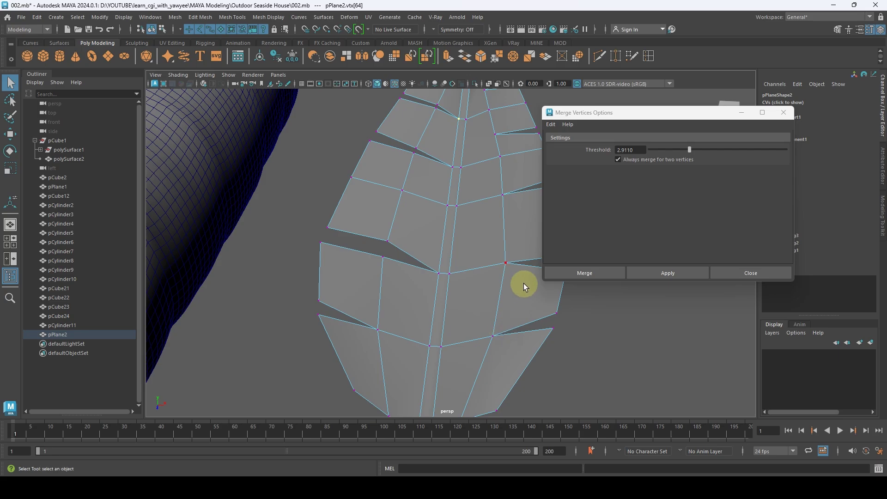
click(733, 275)
Step: Select the full strip of faces along the leaf's centre and extrude it about 0.069 upward to form a raised midrib
right_drag(471, 230, 464, 259)
click(447, 286)
shift+double_click(436, 362)
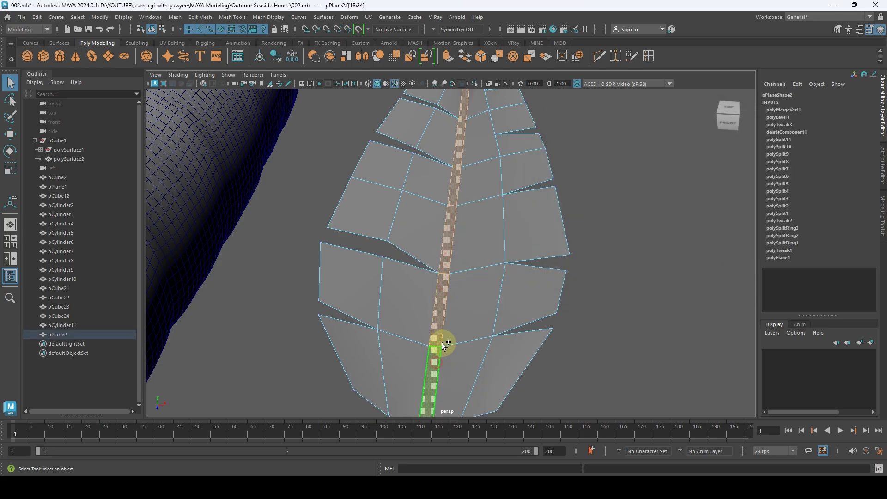
alt+drag(444, 340, 481, 199)
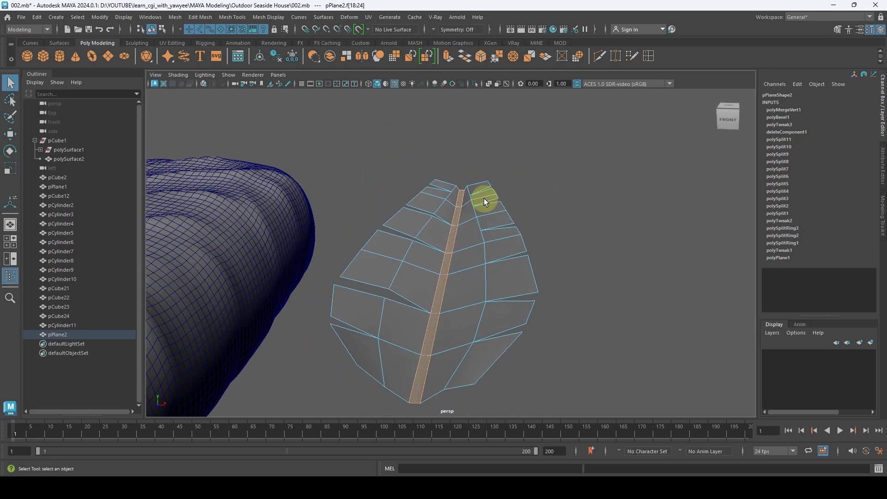
click(200, 17)
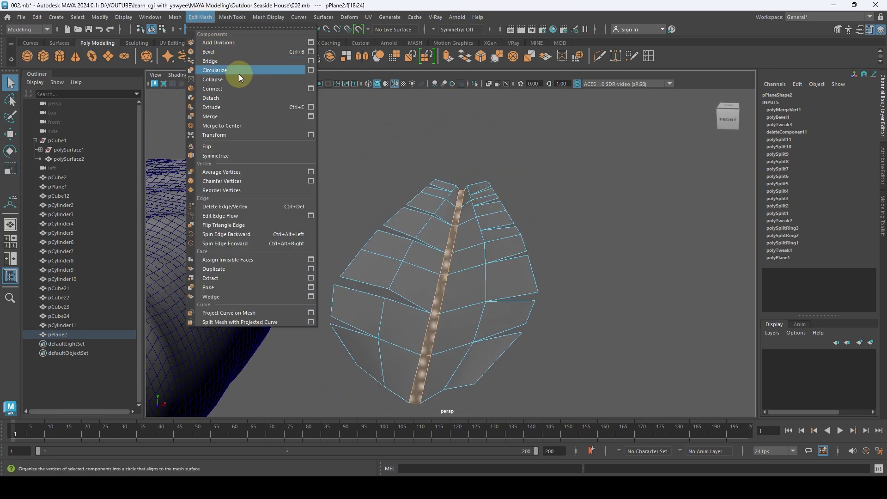
click(240, 106)
alt+drag(545, 281, 418, 295)
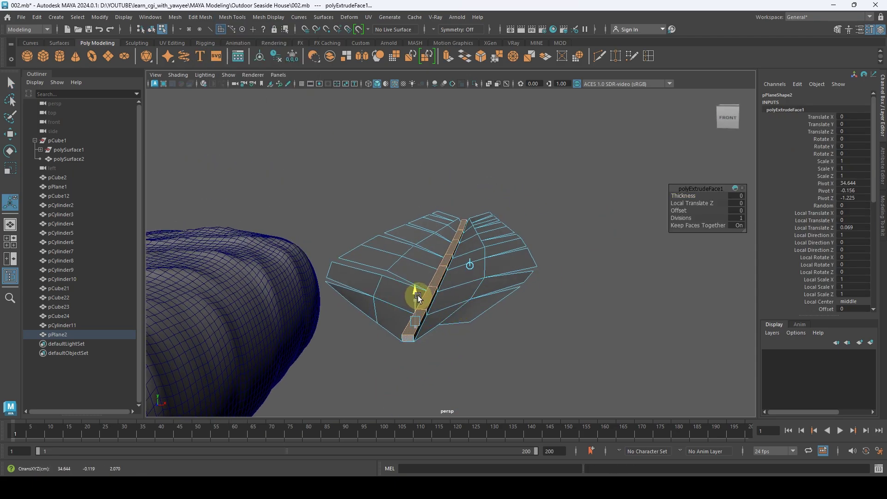
key(q)
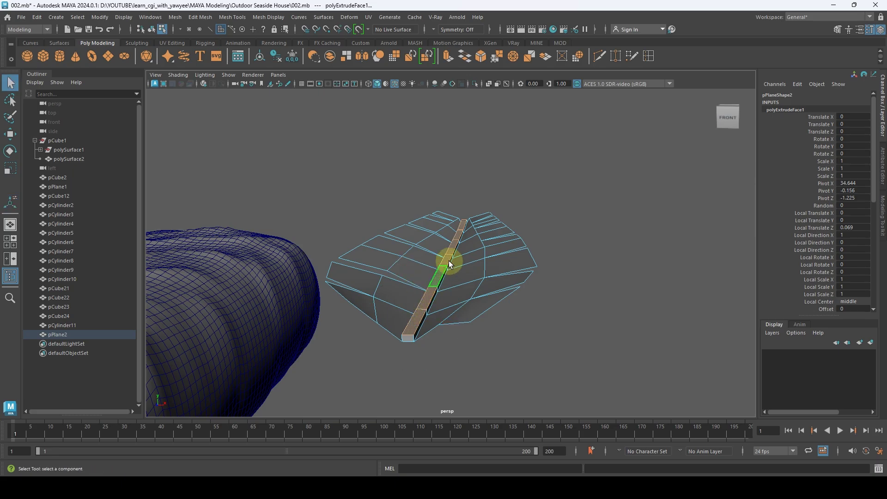
right_drag(466, 241, 526, 195)
click(461, 264)
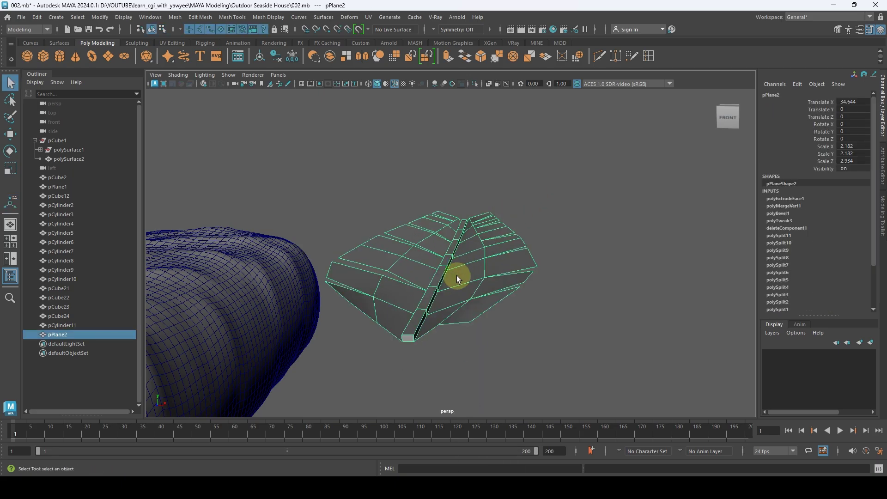
Step: Try to extrude the midrib's end face at the leaf base into a stem and scale it up, and undo this
alt+drag(456, 276, 532, 326)
alt+right_drag(532, 327, 481, 272)
right_drag(482, 213, 483, 244)
click(481, 318)
alt+drag(482, 318, 569, 337)
key(w)
key(q)
right_drag(503, 213, 552, 201)
key(ctrl+z)
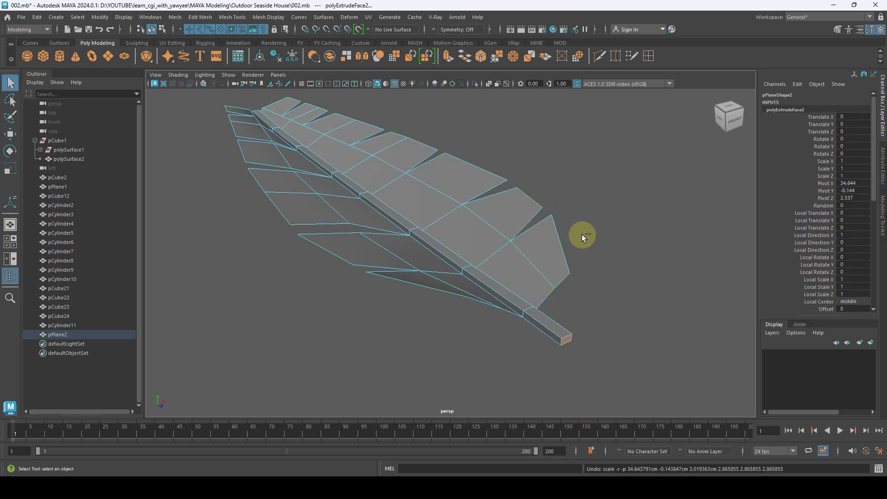
key(ctrl+z)
key(ctrl+z)
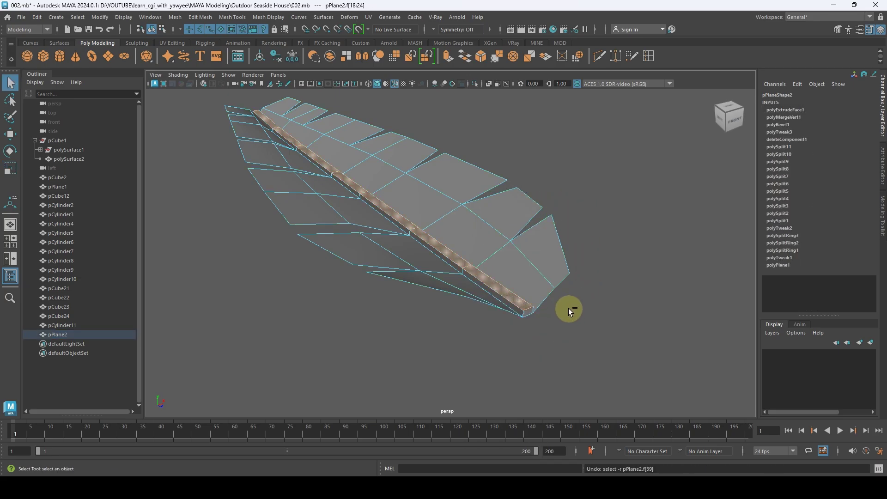
Step: Preview the leaf in smoothed display, examine the midrib and the base, and return to the unsmoothed display
right_drag(508, 228, 536, 198)
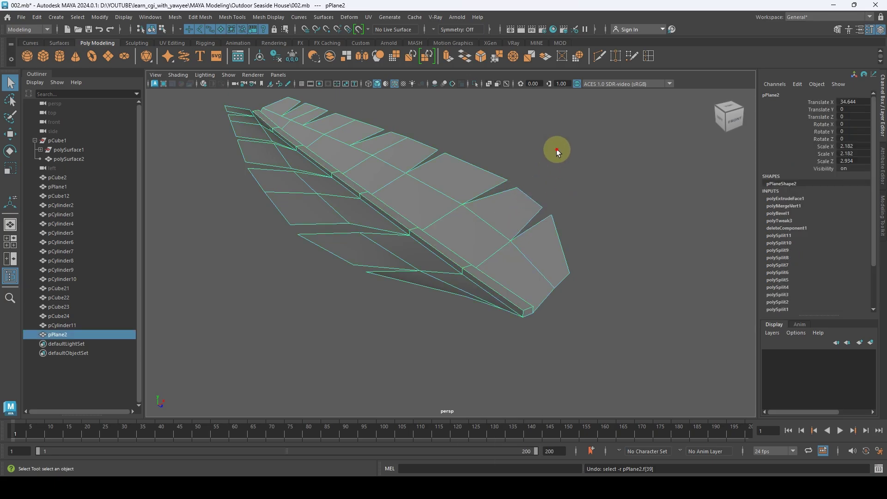
key(3)
alt+drag(471, 223, 495, 184)
click(635, 208)
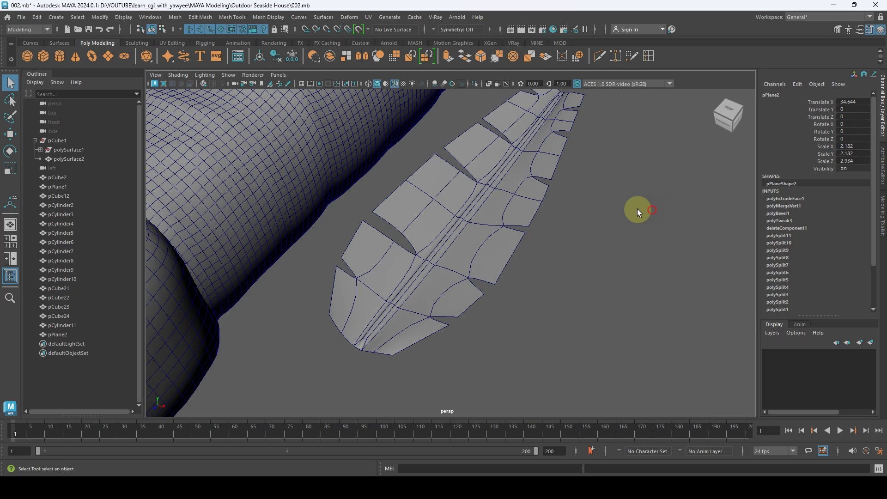
click(500, 184)
key(1)
key(3)
alt+drag(481, 216, 440, 354)
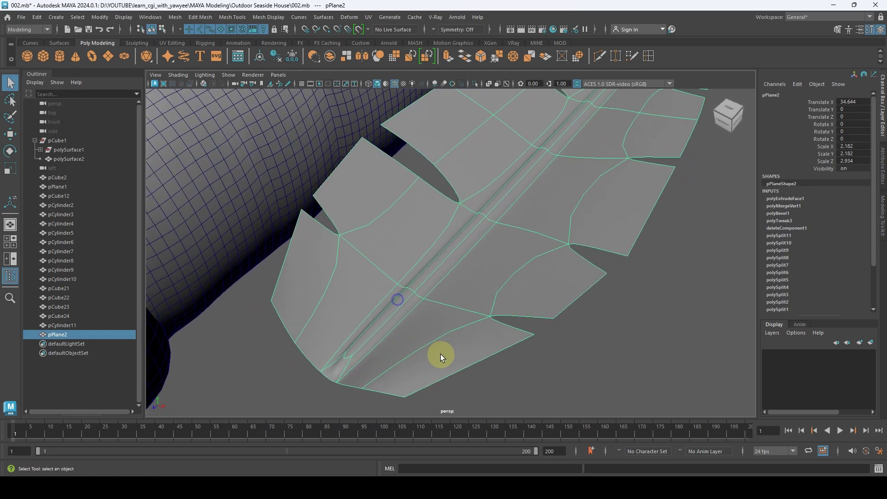
key(1)
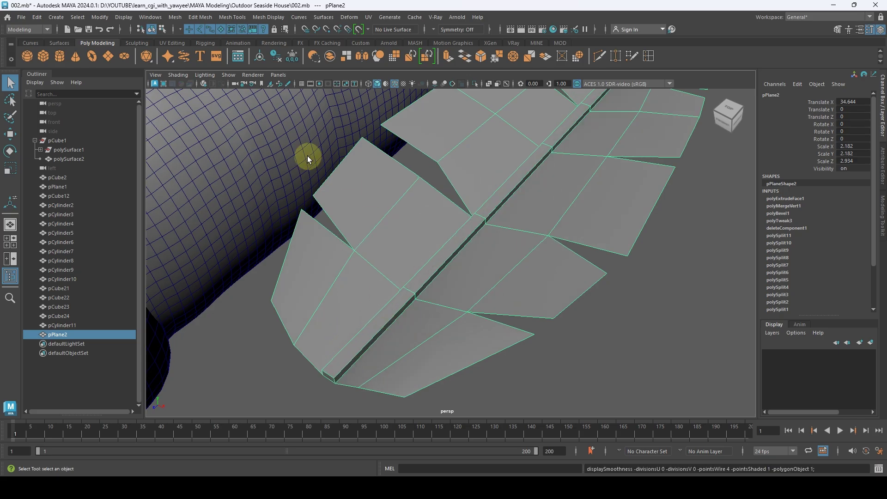
Step: Insert an edge loop across the leaf close to its base end
click(222, 19)
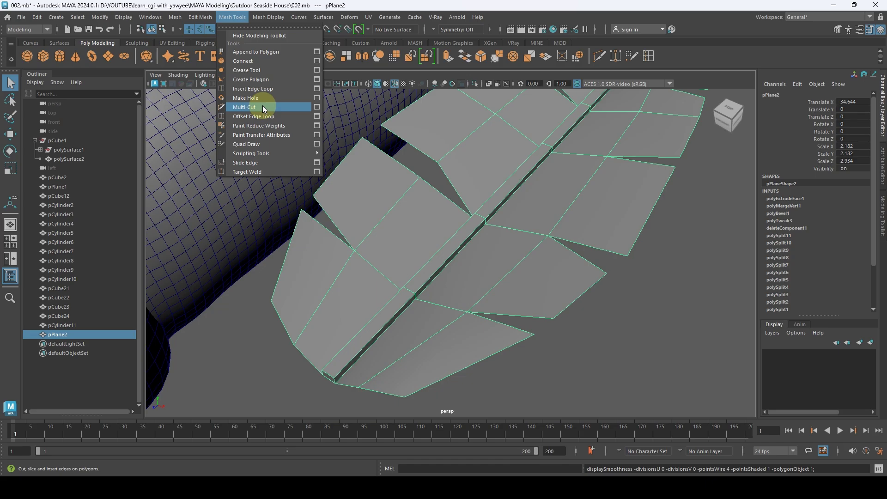
click(261, 89)
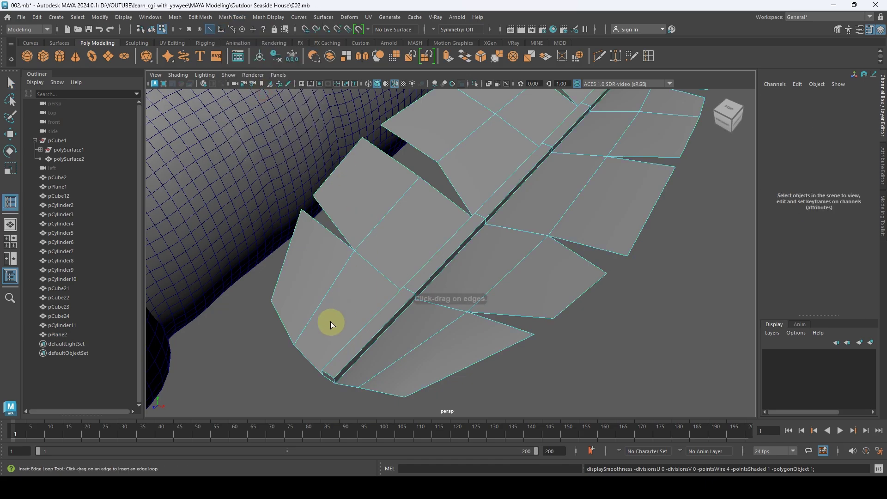
scroll(339, 354, down, 5)
click(328, 360)
key(q)
alt+drag(534, 277, 426, 270)
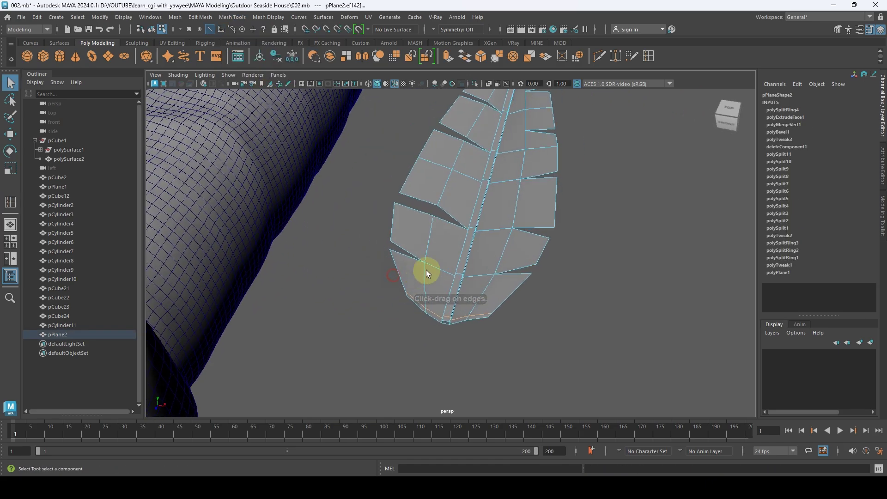
Step: Return to object mode and check the leaf with its new base loop in smoothed preview
right_drag(507, 179, 521, 163)
alt+drag(509, 171, 495, 182)
key(3)
key(1)
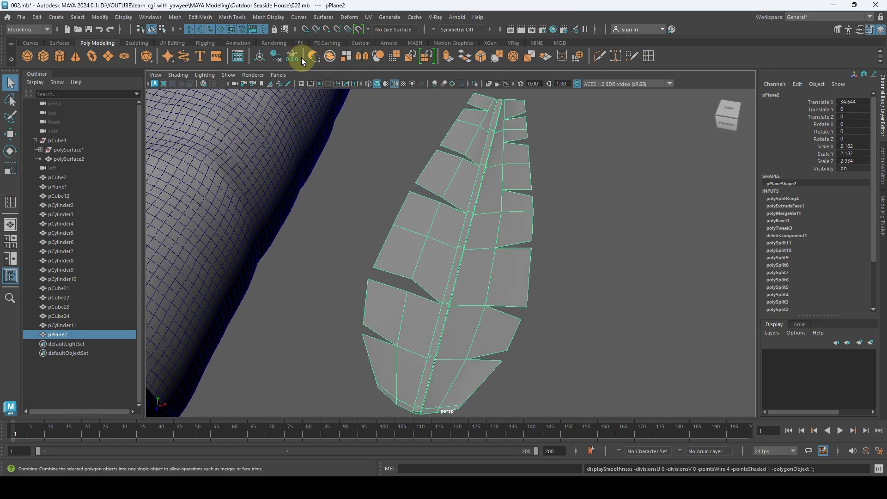
Step: Try extruding all of the leaf's faces, testing thicknesses of 0.3, -0.36 and 0.1
click(194, 17)
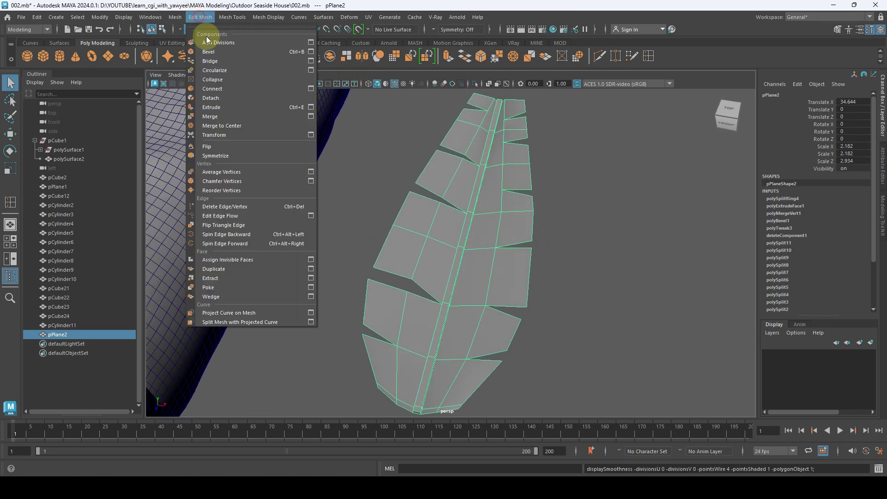
click(242, 107)
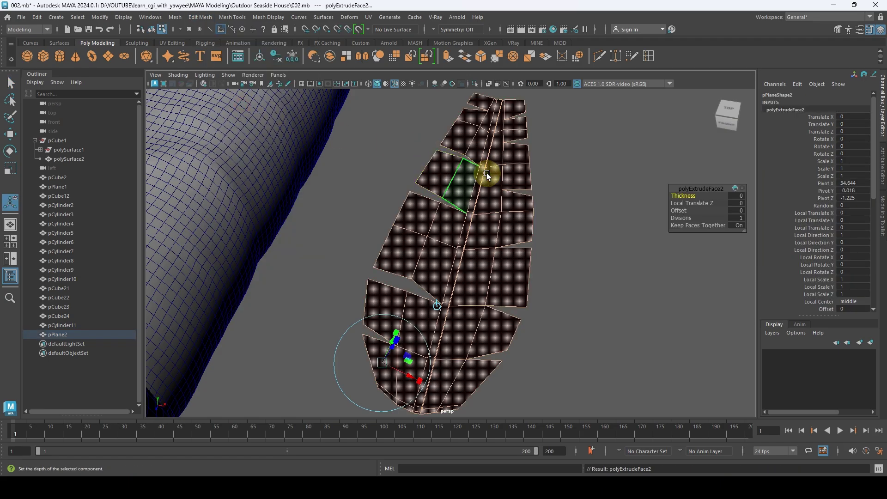
alt+drag(487, 171, 543, 171)
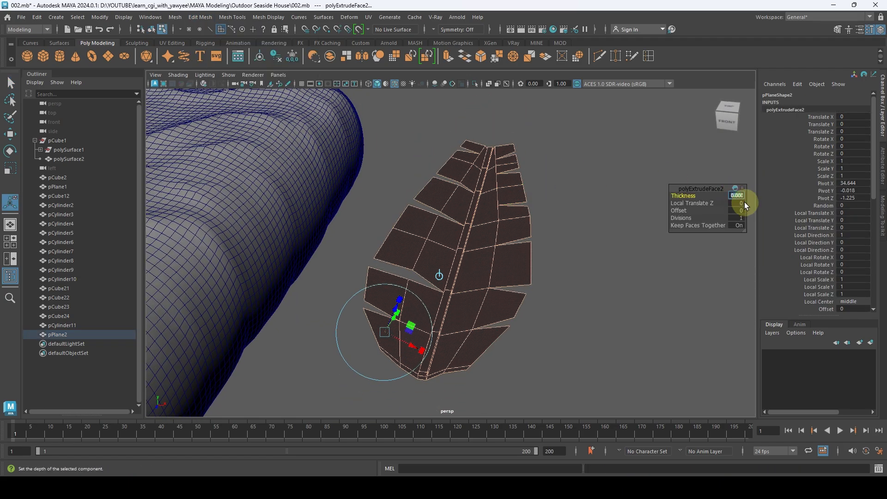
text(0.3)
key(Return)
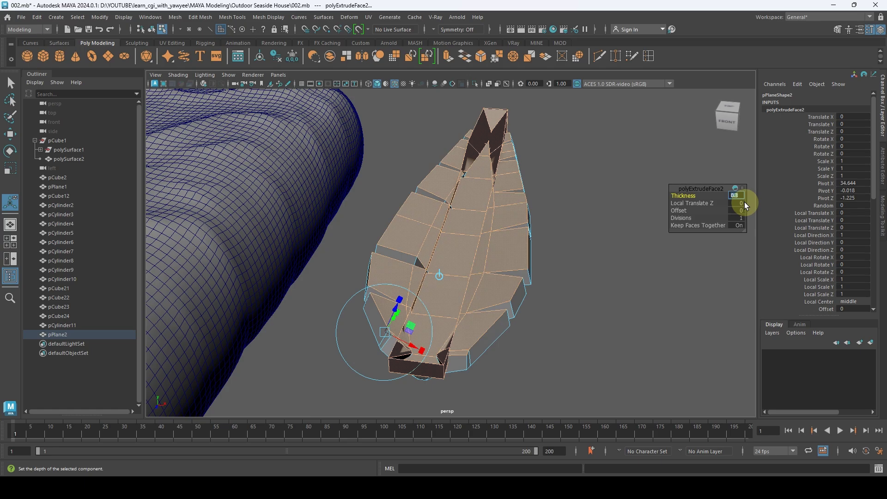
key(Return)
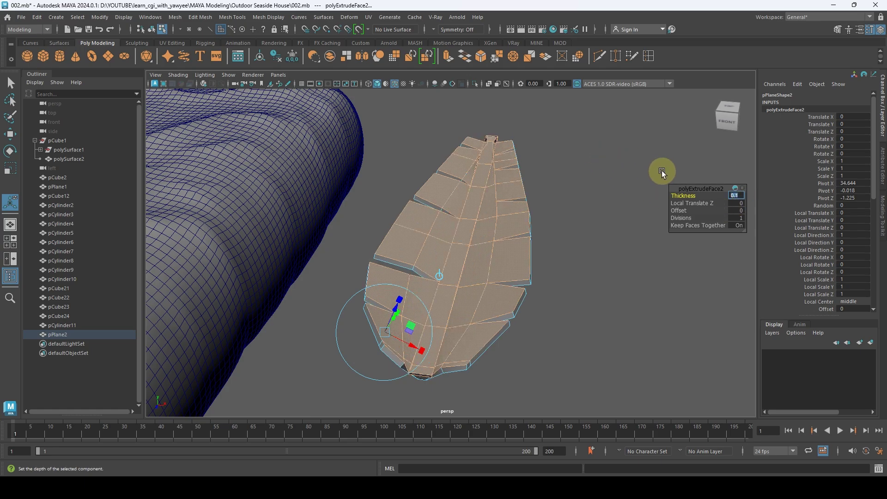
text(-0.36)
key(Return)
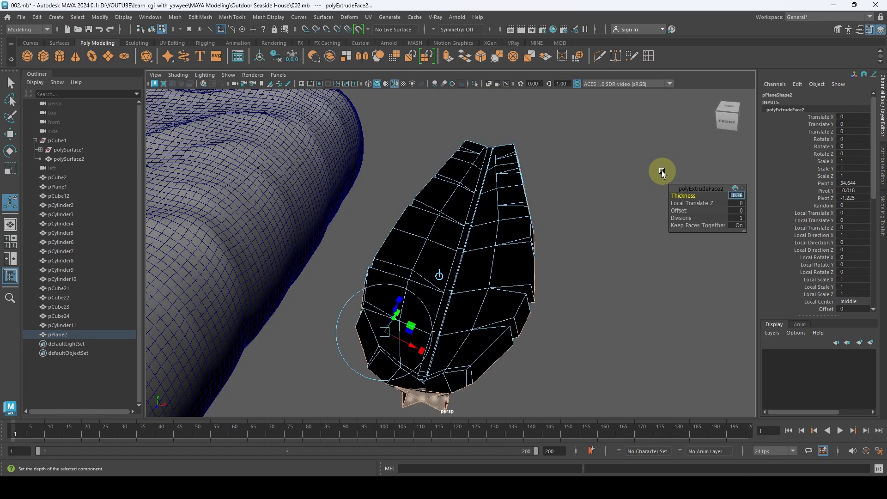
text(0.1)
key(Return)
alt+drag(531, 210, 510, 201)
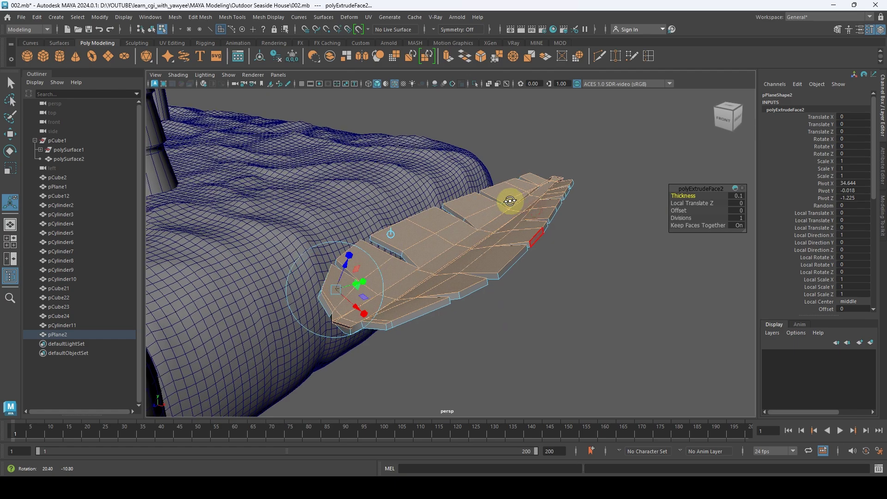
Step: Preview the thickened leaf in smoothed display and undo back to the flat leaf before the extrusion
key(q)
alt+drag(369, 301, 382, 299)
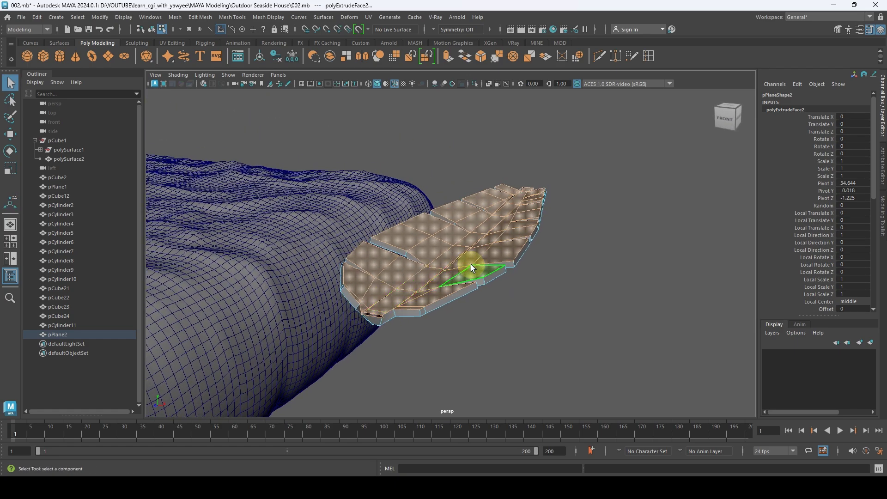
key(3)
alt+drag(486, 257, 518, 229)
scroll(425, 238, up, 5)
key(w)
click(495, 223)
key(ctrl+z)
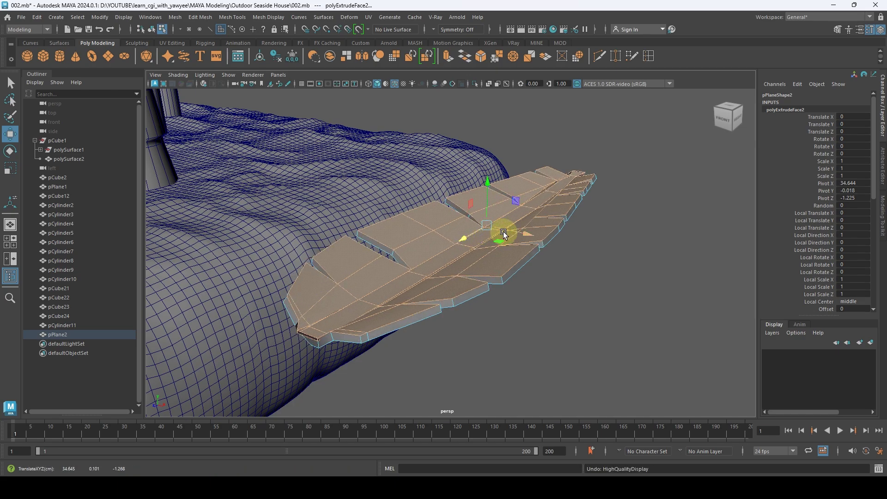
key(ctrl+z)
key(ctrl+z)
key(ctrl+z)
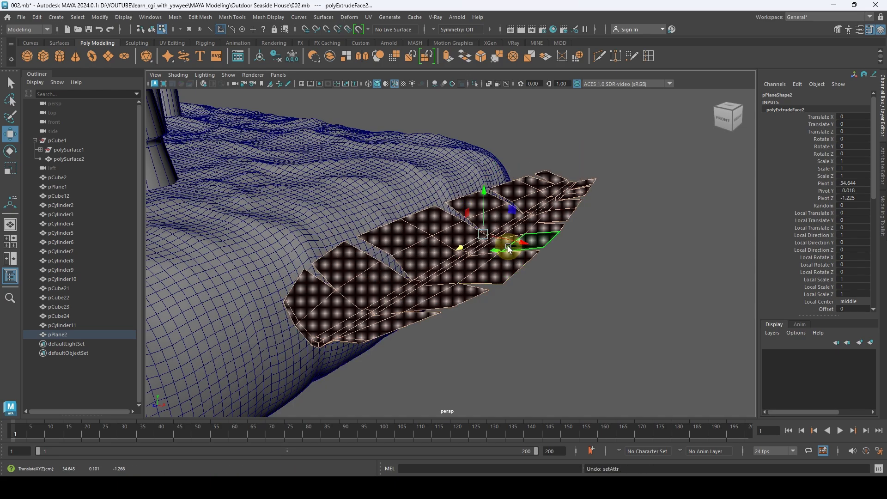
key(ctrl+z)
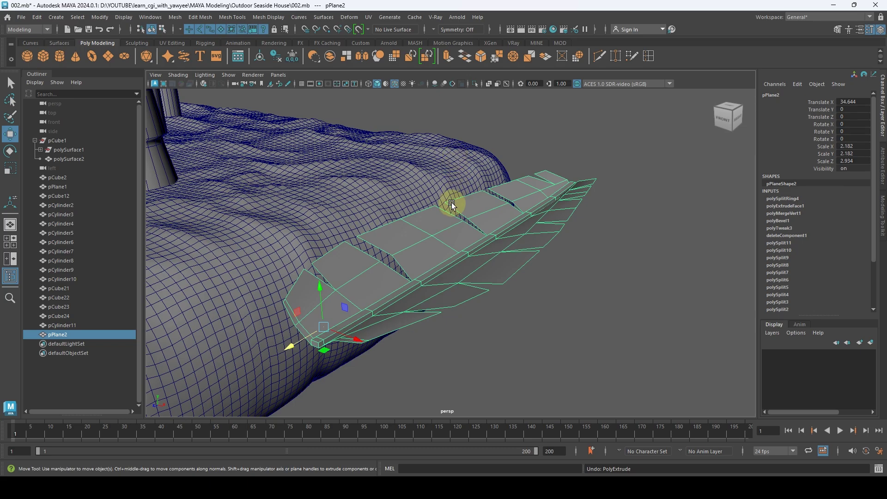
Step: Try extruding the whole leaf again with a thickness of 0.2
click(201, 17)
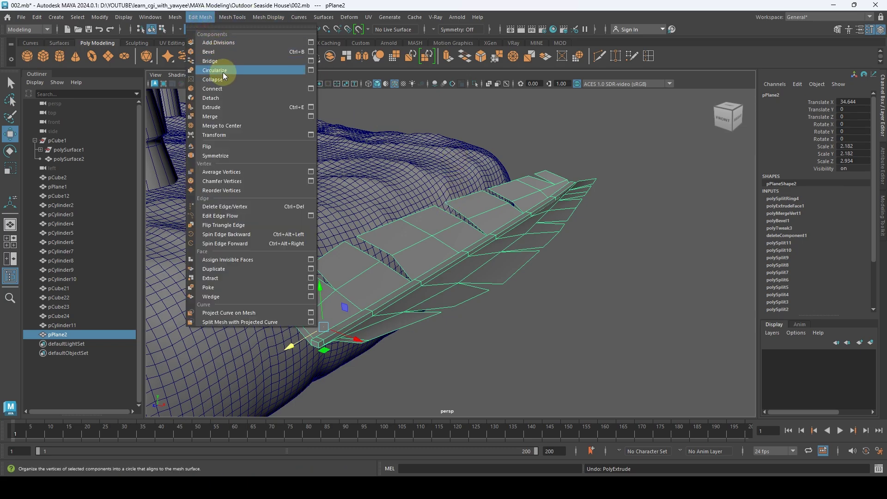
click(226, 106)
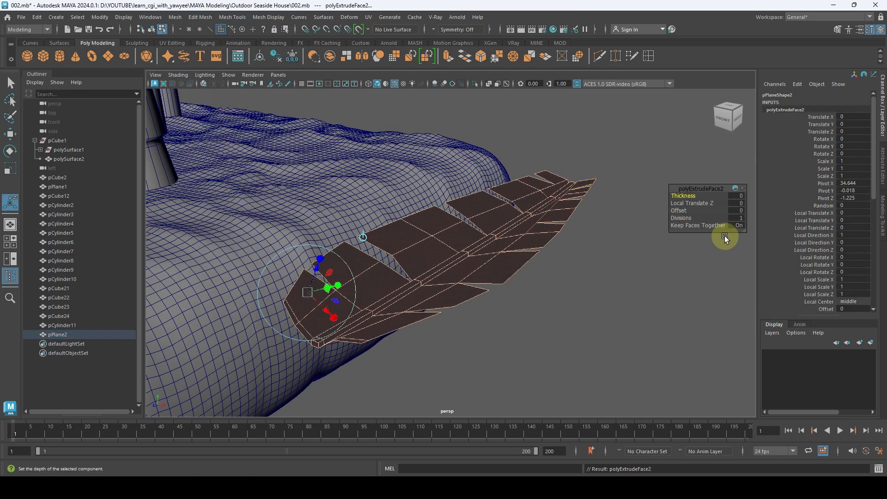
click(740, 196)
text(0.2)
key(Return)
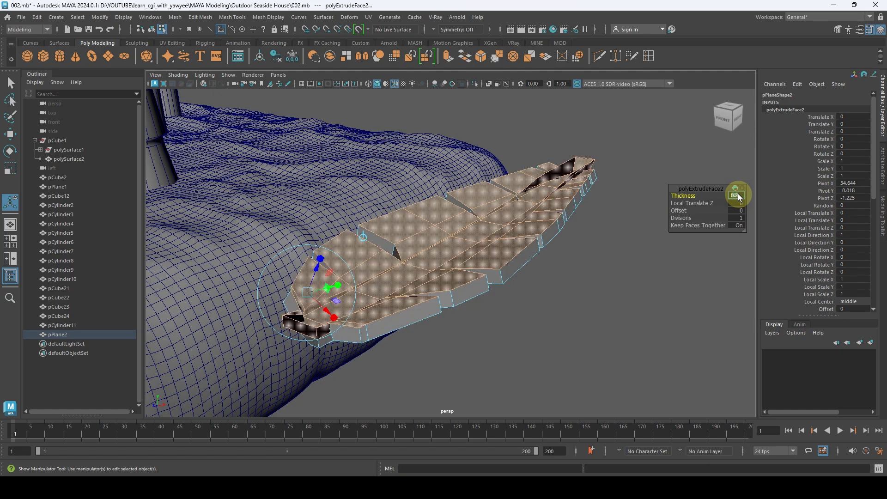
alt+drag(679, 174, 513, 188)
key(q)
Step: Return to object mode and examine the thickened leaf and its narrow end in smoothed display
right_drag(505, 174, 521, 162)
key(3)
click(626, 216)
alt+right_drag(550, 218, 499, 190)
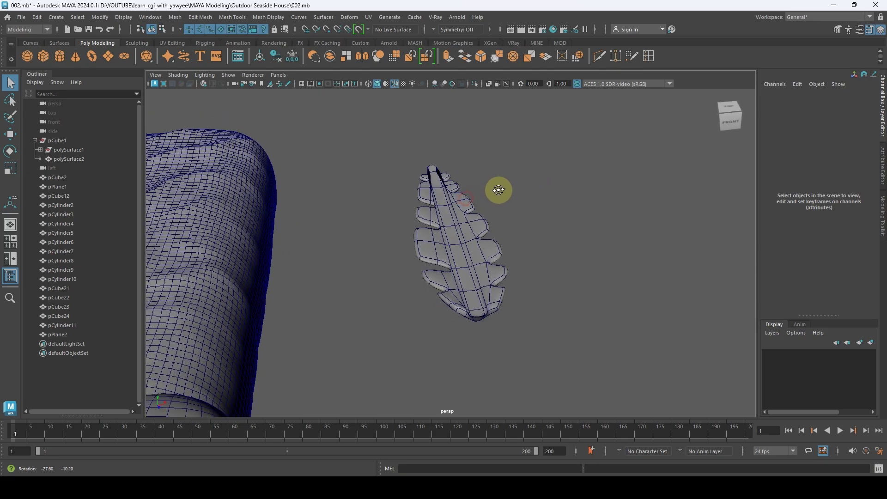
click(454, 190)
scroll(453, 190, up, 5)
alt+middle_drag(453, 190, 498, 317)
alt+drag(411, 141, 422, 195)
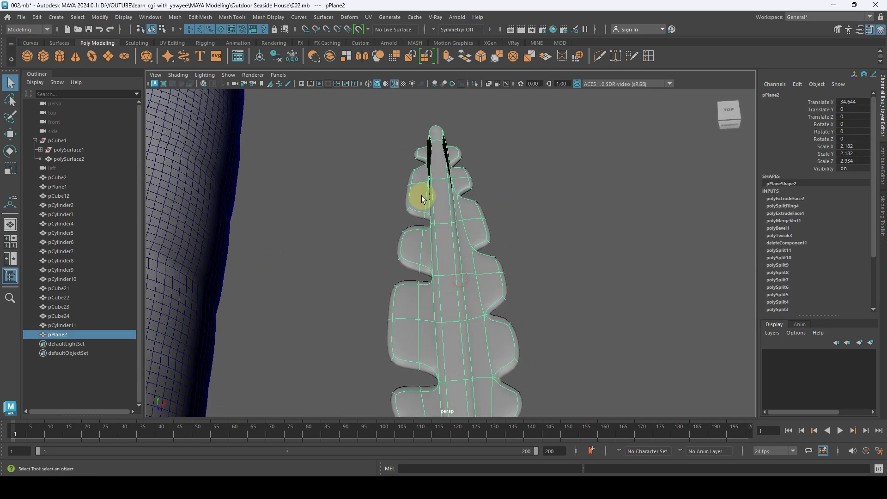
alt+right_drag(422, 195, 531, 194)
Step: Return to the unsmoothed display and undo the 0.2 extrusion of the leaf
key(1)
alt+middle_drag(493, 168, 506, 295)
alt+drag(467, 217, 487, 155)
click(544, 256)
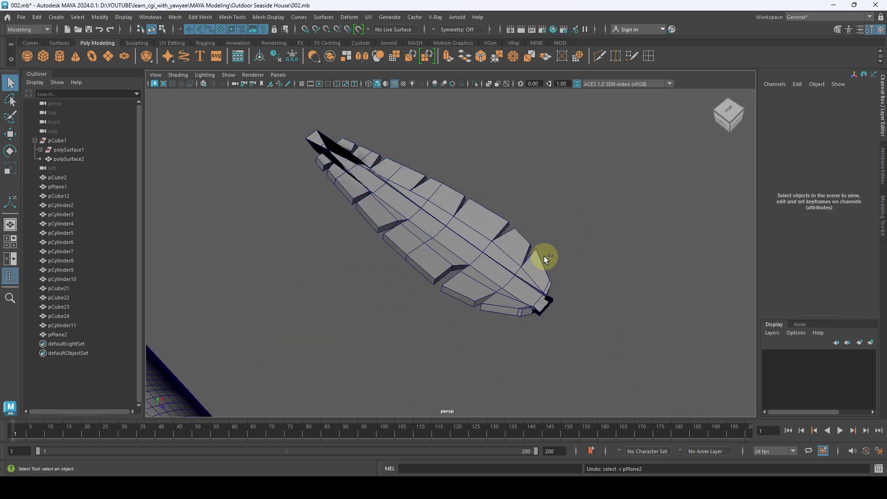
key(ctrl+z)
key(ctrl+z)
key(ctrl+z)
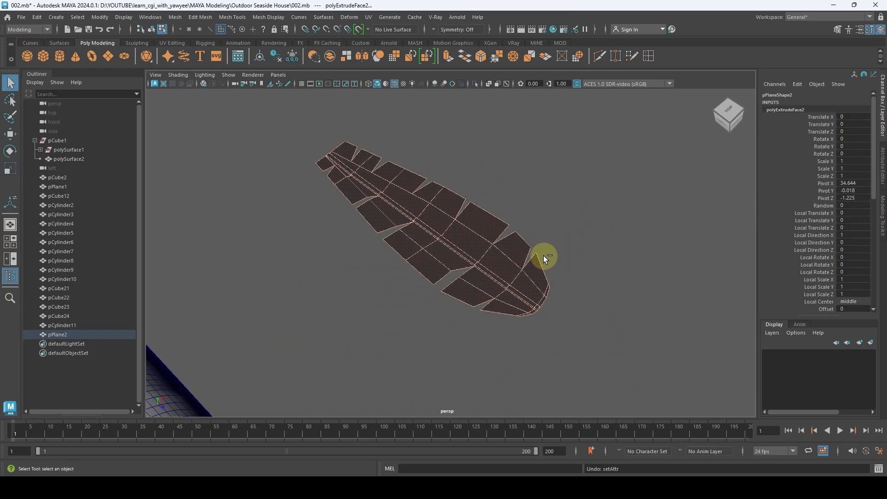
key(F8)
alt+drag(544, 256, 579, 311)
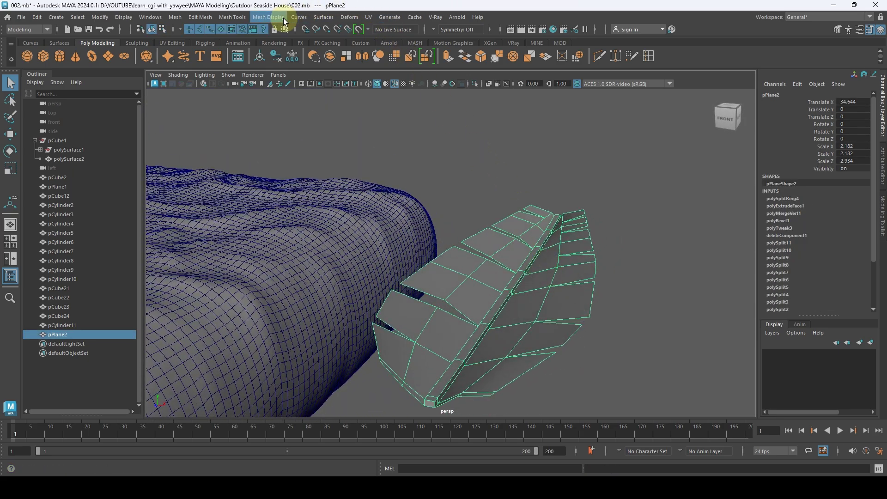
Step: Extrude the whole leaf with a thickness of 0.1 and return to object mode
click(202, 17)
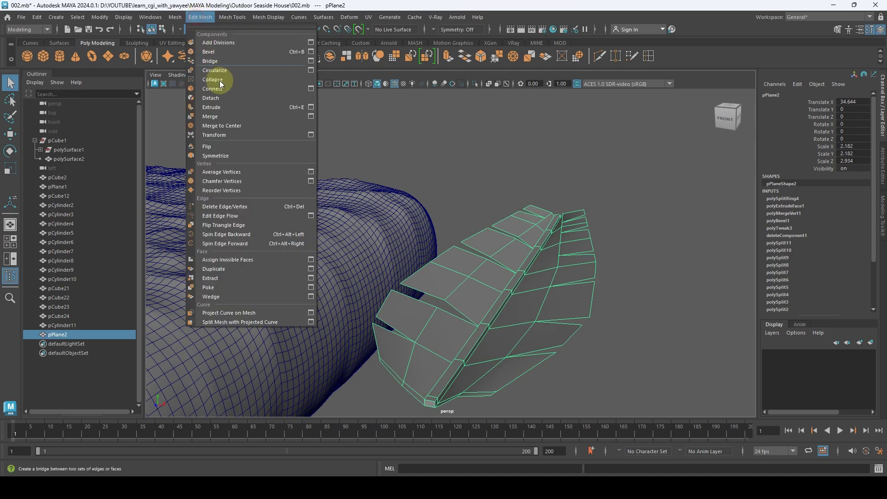
click(236, 105)
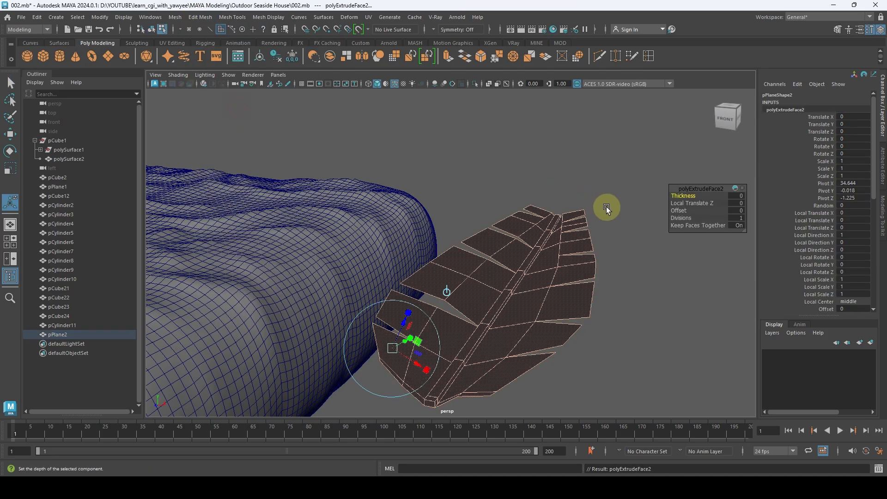
click(738, 196)
text(0.1)
key(Return)
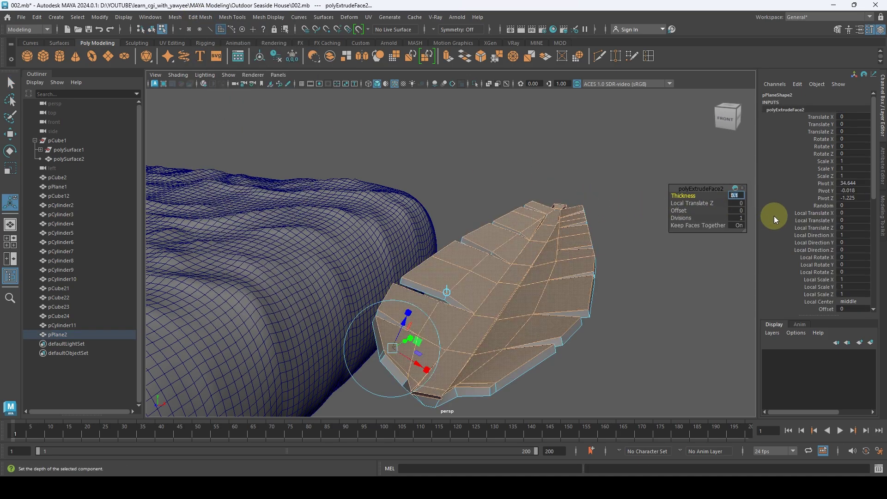
alt+drag(578, 249, 505, 254)
key(q)
right_drag(505, 253, 555, 198)
click(585, 193)
Step: Smooth the creased surface around the midrib's wide end on the leaf with the Smooth sculpting tool, using an adjusted brush size
alt+drag(585, 193, 546, 318)
click(517, 298)
alt+right_drag(545, 318, 585, 352)
click(237, 18)
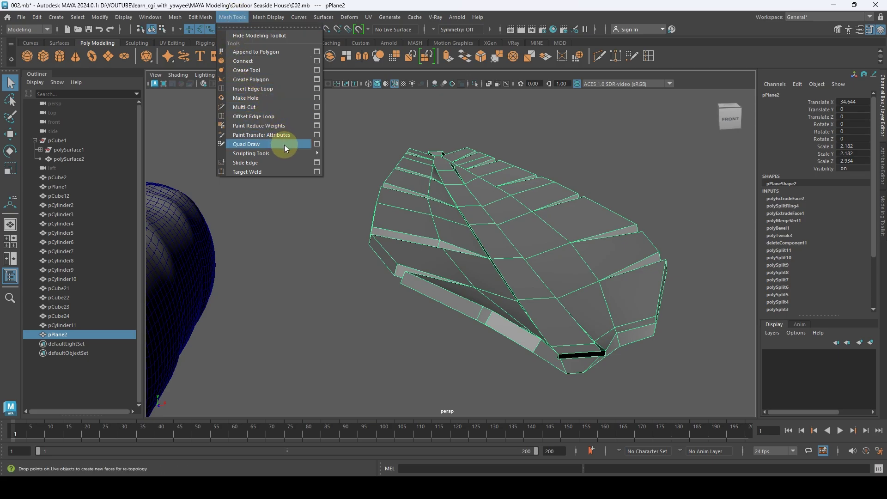
mouse_move(202, 16)
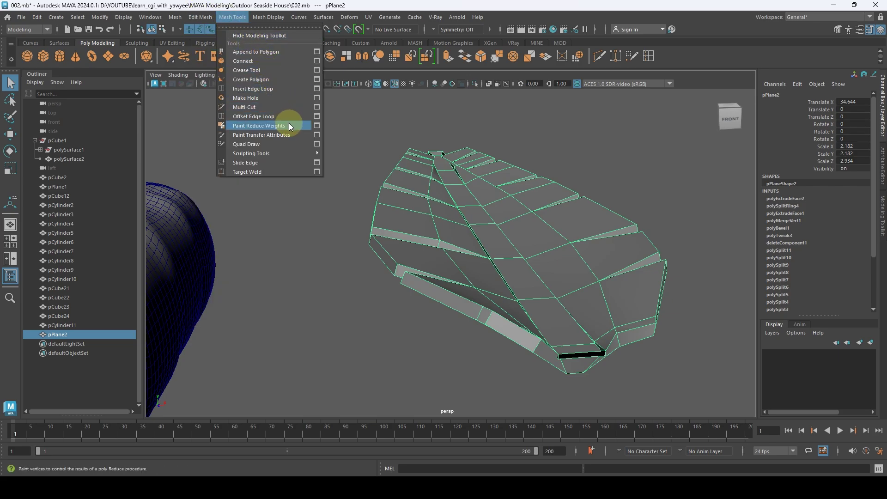
mouse_move(301, 153)
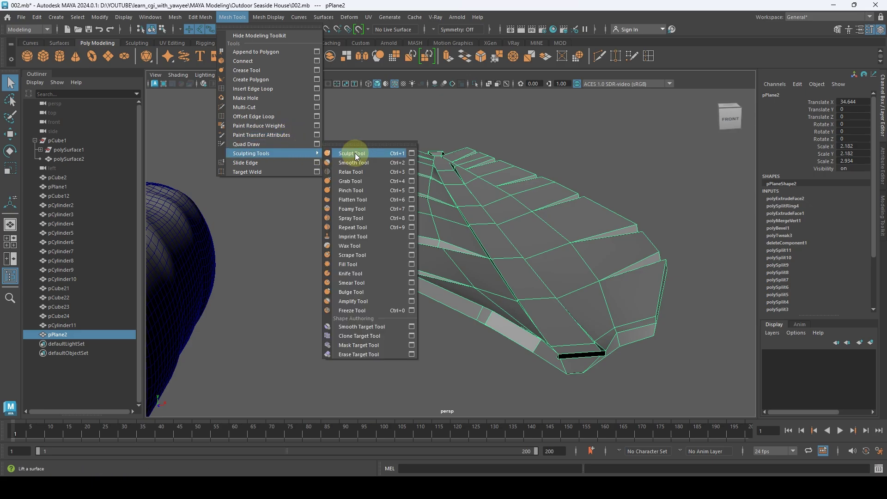
click(383, 163)
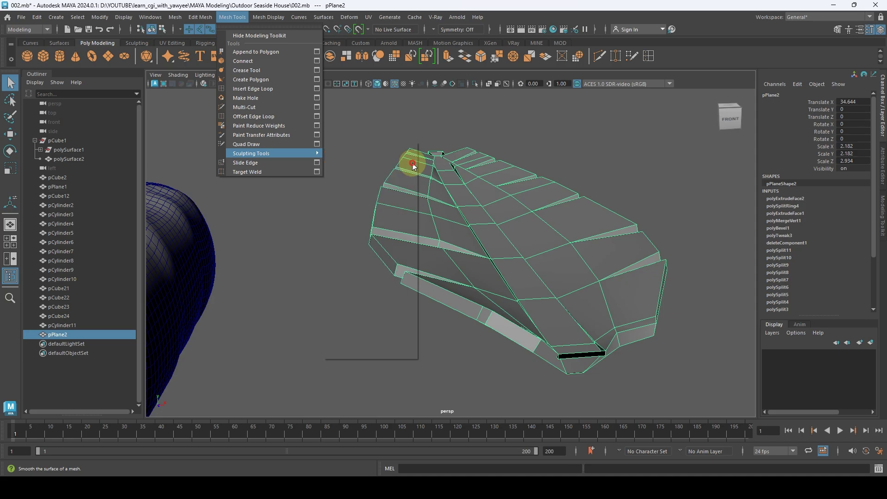
alt+drag(606, 293, 443, 207)
key(b)
drag(443, 207, 322, 222)
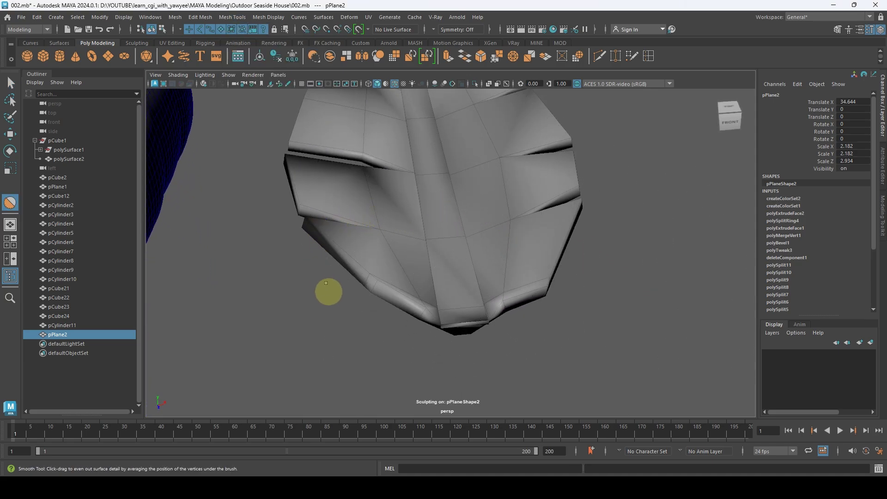
mouse_move(439, 311)
mouse_down()
mouse_move(442, 324)
mouse_move(484, 319)
mouse_move(440, 307)
mouse_move(479, 297)
mouse_up()
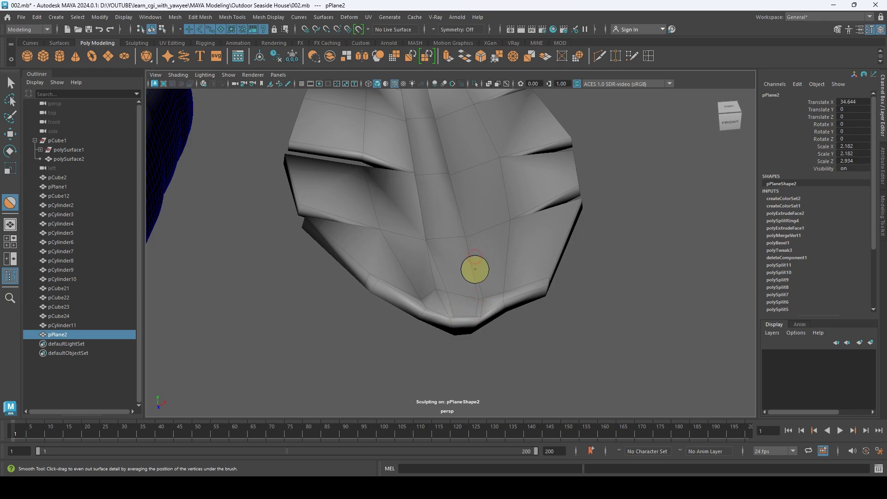
mouse_move(507, 238)
alt+mouse_down()
mouse_move(484, 161)
mouse_move(430, 234)
mouse_move(428, 261)
mouse_move(501, 256)
mouse_move(443, 225)
mouse_move(458, 234)
alt+mouse_up()
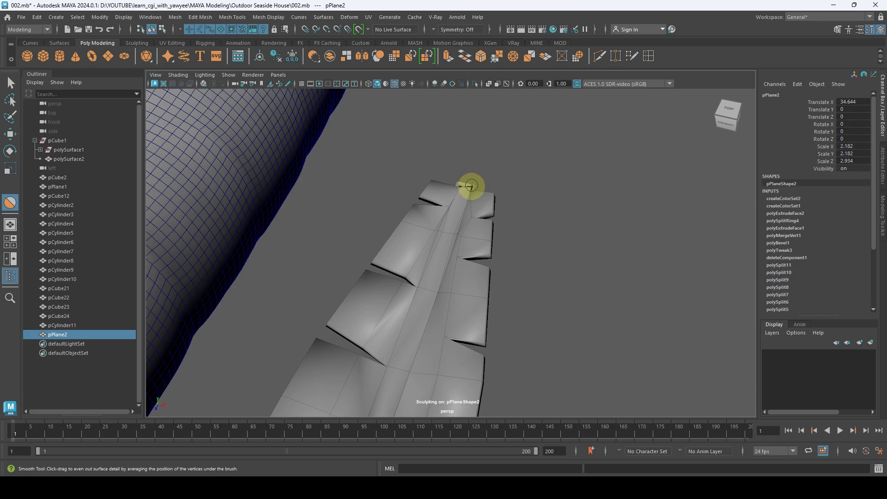
key(q)
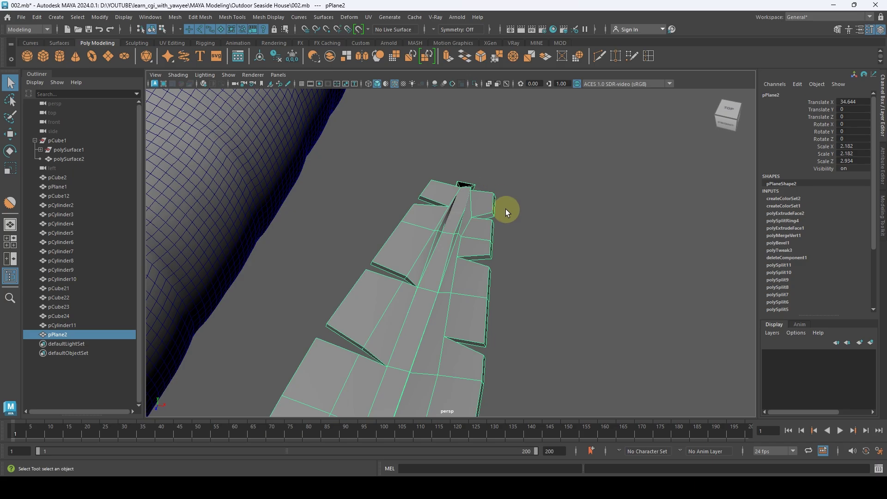
Step: Move the protruding corner vertex at the leaf's narrow end inward and up to the midrib
alt+drag(505, 209, 479, 232)
alt+drag(575, 212, 458, 200)
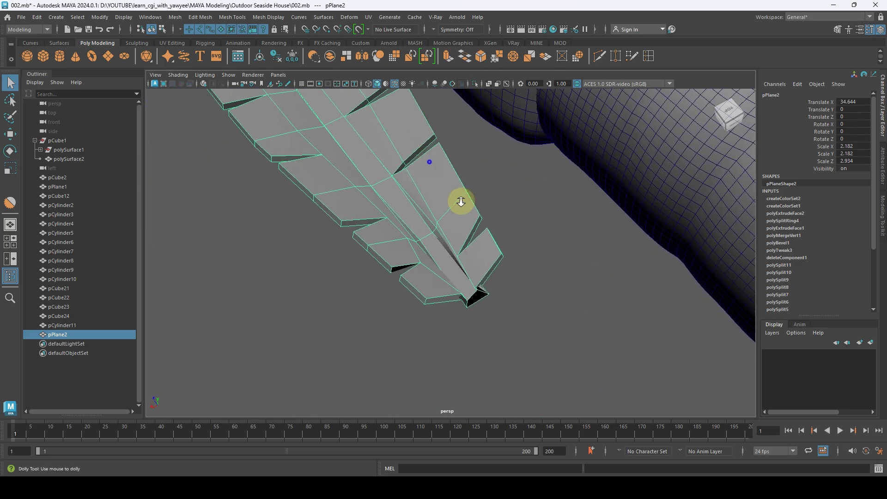
alt+right_drag(458, 200, 447, 254)
right_drag(435, 215, 401, 209)
click(492, 374)
key(w)
alt+drag(548, 333, 440, 296)
click(419, 309)
click(508, 308)
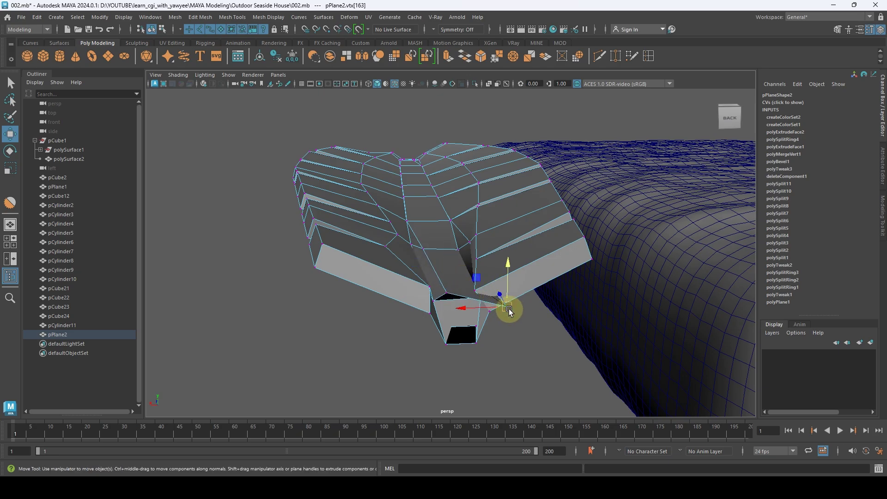
drag(508, 309, 468, 287)
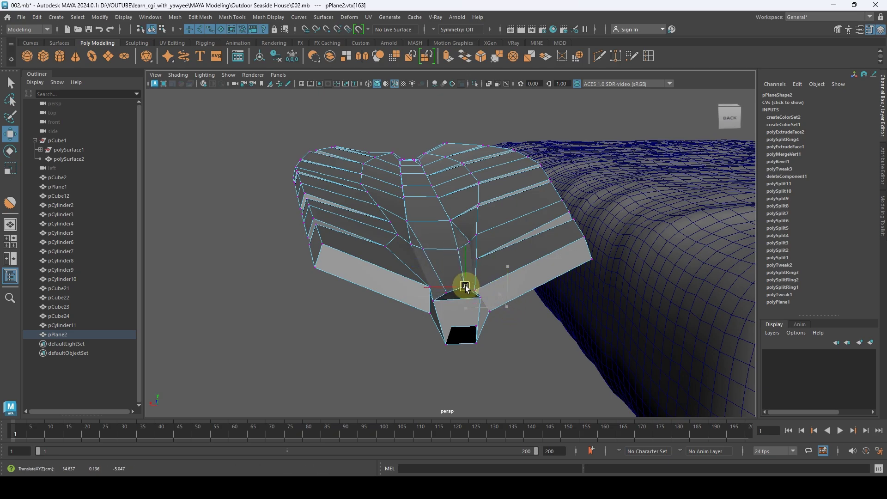
Step: Raise the bottom edge of the midrib at the leaf's narrow end and adjust its width by scaling
right_drag(463, 315, 457, 199)
click(460, 328)
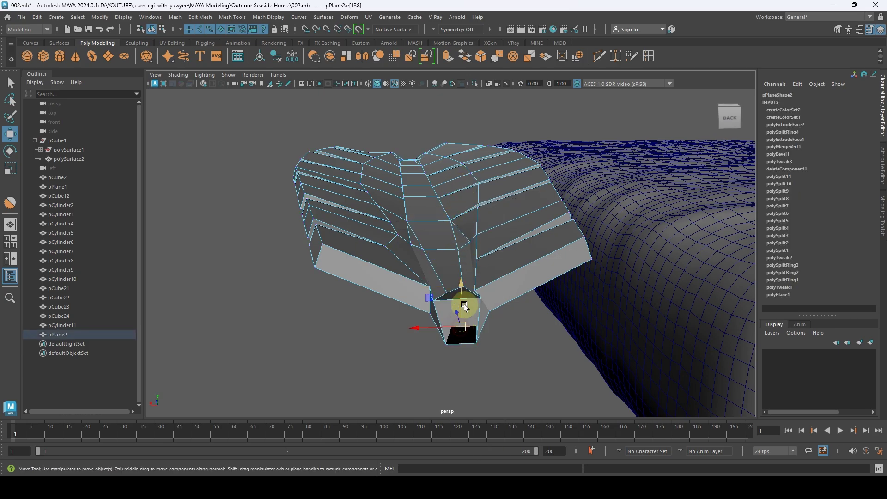
drag(462, 311, 358, 289)
key(r)
scroll(596, 361, up, 3)
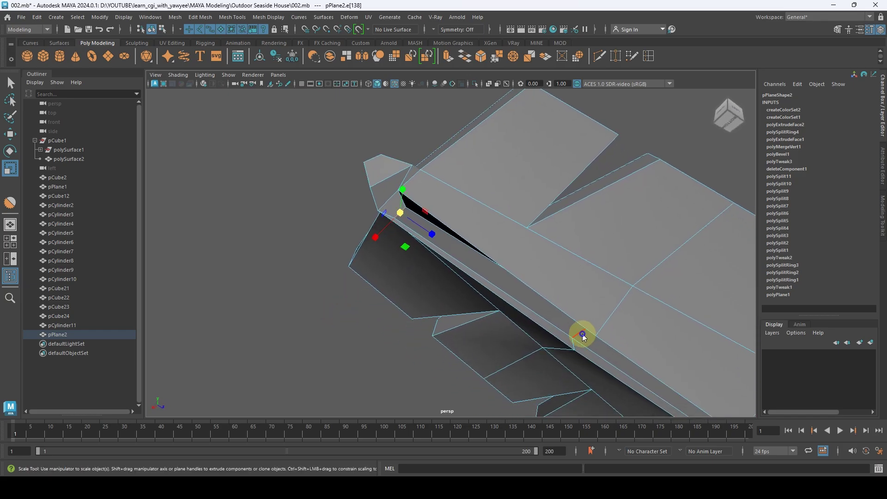
Step: Move the first crosswise edges along the midrib's underside up toward the leaf surface, starting from the narrow end
right_drag(575, 214, 574, 194)
click(583, 326)
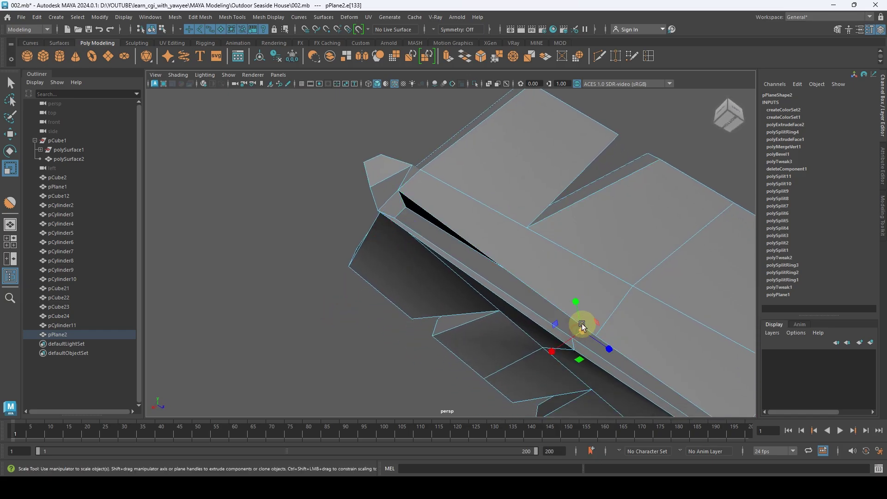
key(w)
drag(580, 311, 539, 306)
click(542, 307)
alt+middle_drag(584, 310, 409, 183)
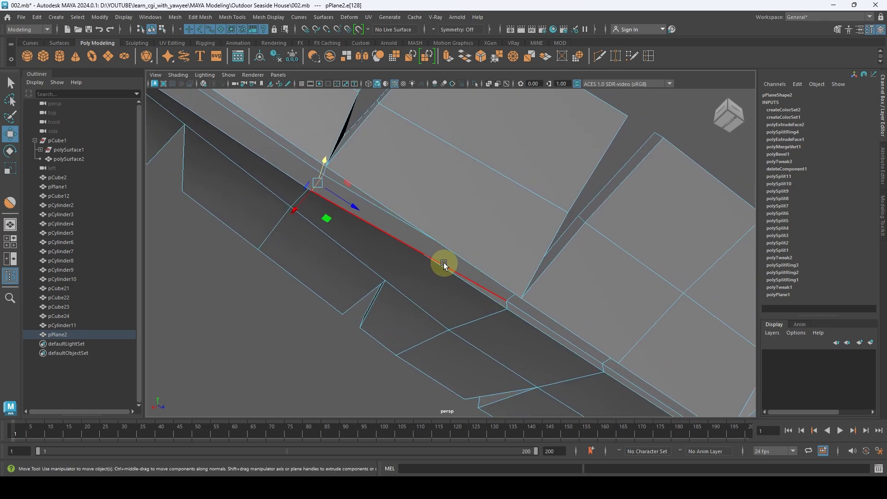
Step: Raise the remaining crosswise edges along the midrib's underside one after another toward the opposite tip
click(512, 278)
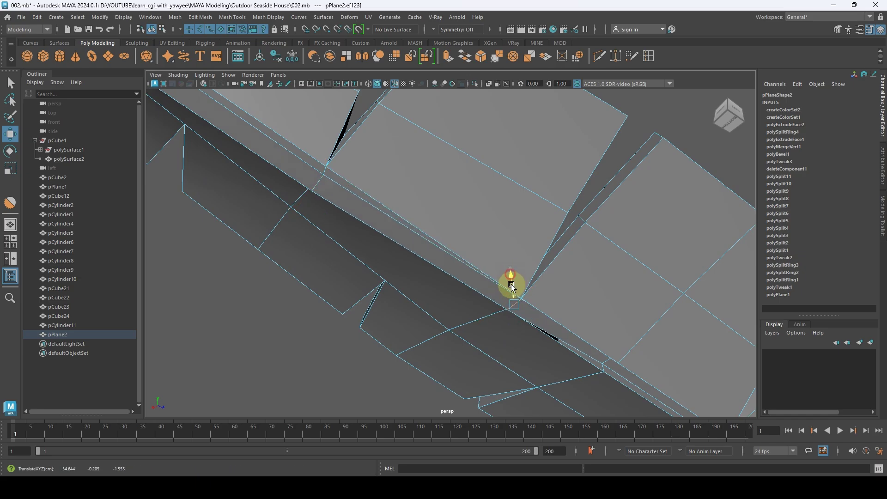
alt+middle_drag(519, 293, 489, 253)
alt+drag(489, 253, 586, 298)
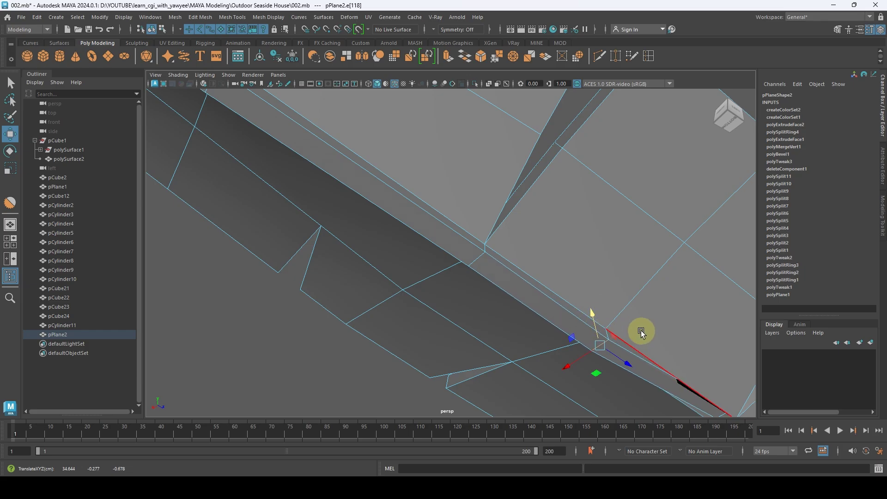
alt+middle_drag(641, 333, 406, 133)
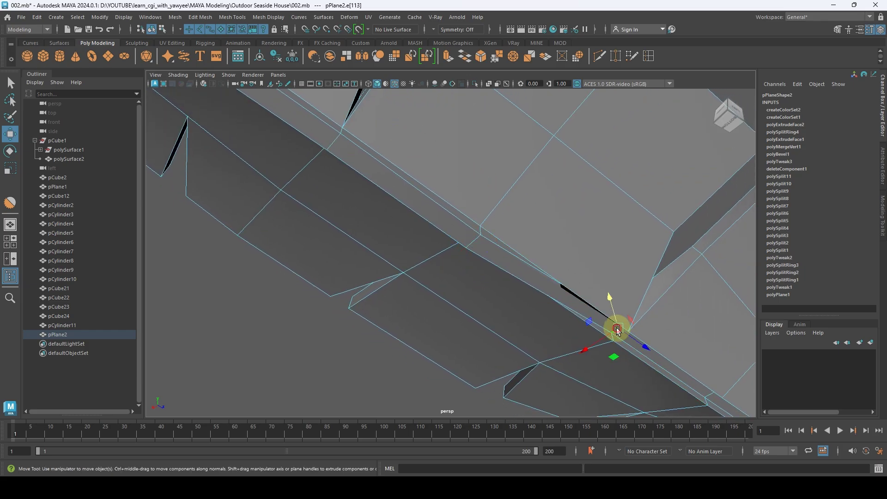
alt+drag(618, 321, 447, 184)
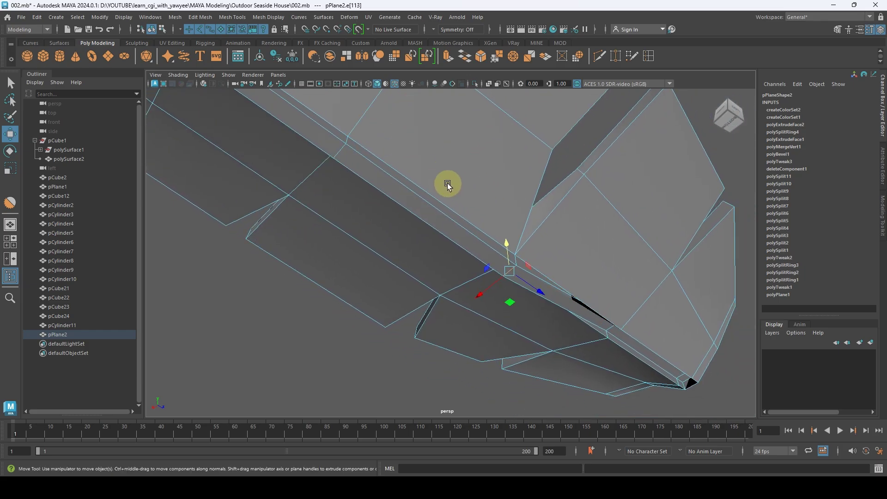
drag(607, 309, 611, 315)
alt+drag(668, 337, 637, 352)
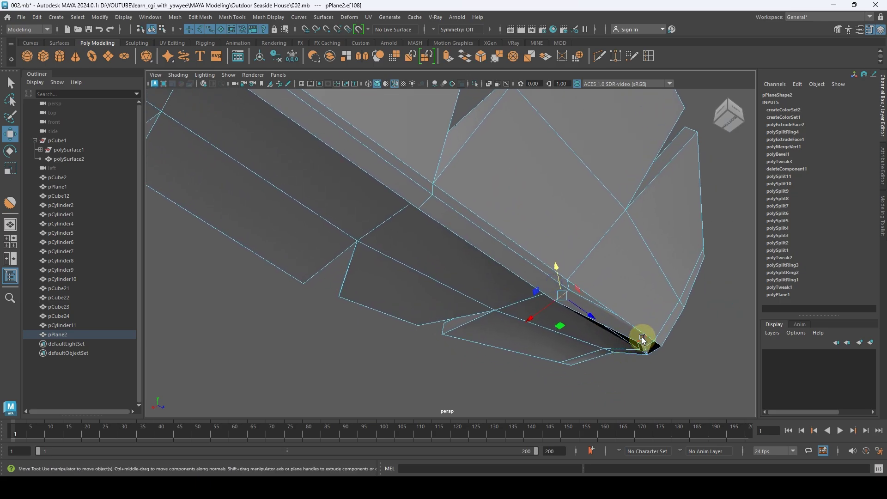
Step: Select the small underside edges at the midrib's far tip together and adjust their height to match the slimmed midrib
key(q)
shift+click(650, 344)
key(w)
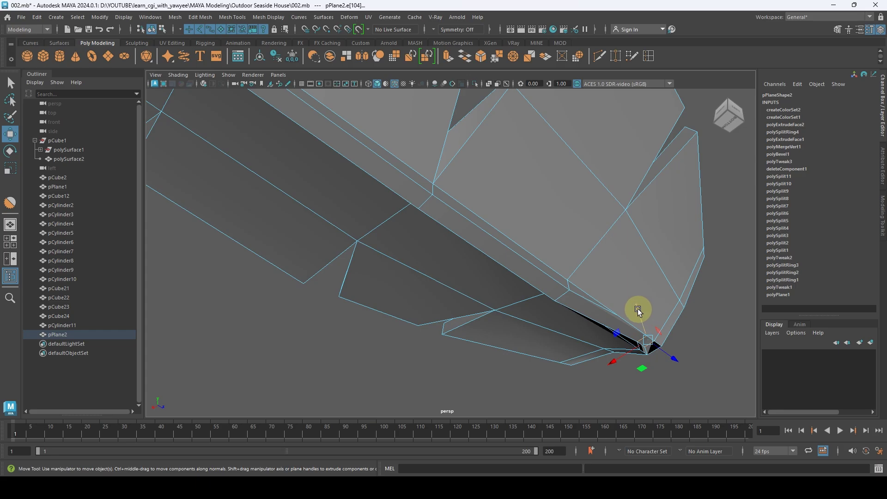
drag(639, 311, 640, 321)
Step: Scale the midrib faces along the middle of the leaf's top side narrower across their width
alt+drag(669, 271, 511, 248)
key(f)
alt+right_drag(511, 248, 512, 332)
alt+drag(512, 332, 511, 279)
right_drag(508, 213, 507, 256)
click(506, 257)
key(r)
drag(554, 270, 532, 265)
alt+drag(542, 146, 472, 257)
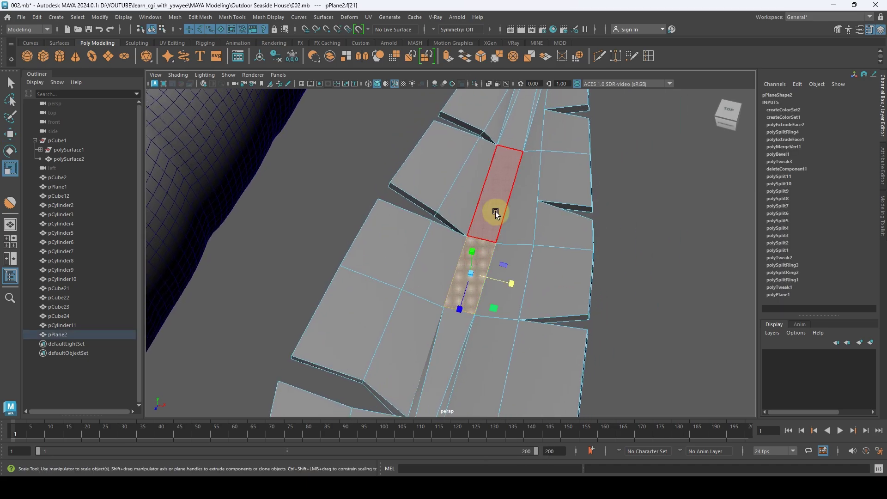
shift+click(506, 190)
drag(526, 229, 507, 226)
mouse_move(507, 226)
alt+right_down()
mouse_move(513, 221)
mouse_move(511, 241)
alt+right_up()
Step: Return to object mode and examine the leaf in smooth preview from several angles
right_drag(490, 199, 507, 201)
key(q)
alt+drag(504, 209, 476, 248)
key(3)
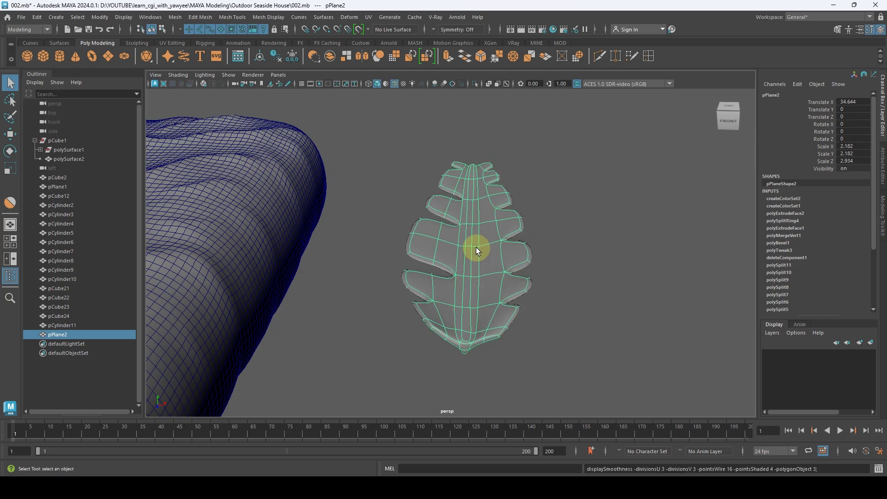
click(549, 174)
alt+drag(520, 277, 441, 260)
alt+drag(443, 229, 442, 245)
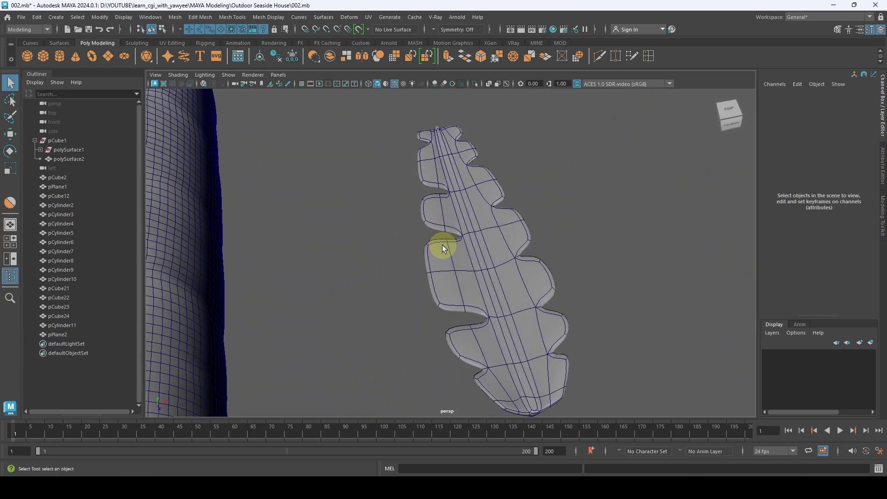
alt+drag(598, 259, 333, 264)
Step: Duplicate the leaf and place the copy with its base on top of the palm trunk, at about X 19.48, Y 13.84, Z -6.4
click(512, 263)
key(w)
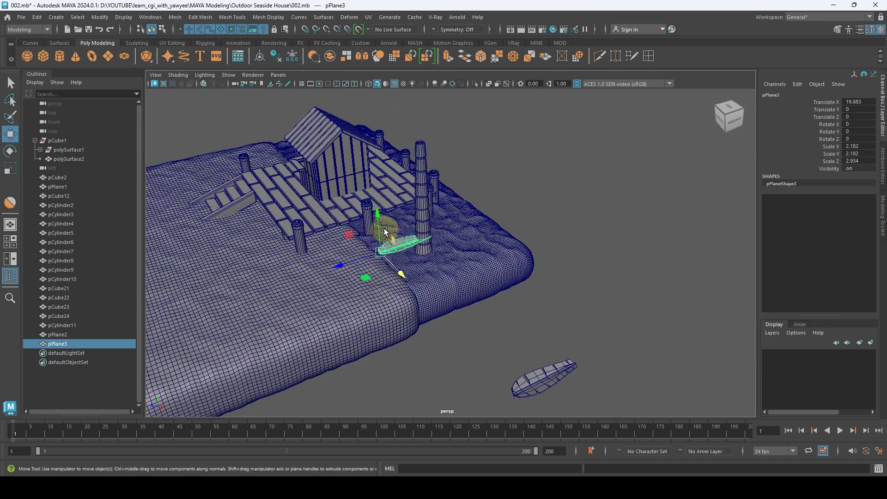
drag(376, 213, 508, 189)
click(373, 154)
drag(530, 251, 525, 252)
alt+right_drag(517, 237, 565, 257)
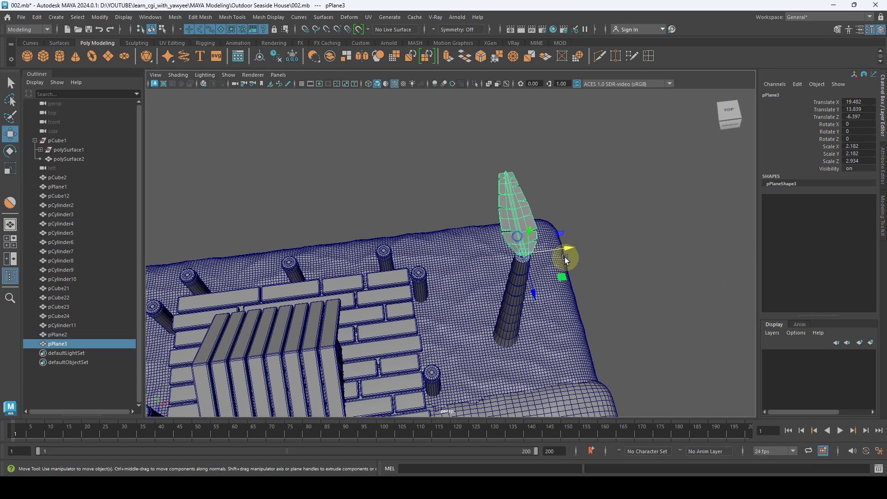
alt+drag(565, 257, 465, 217)
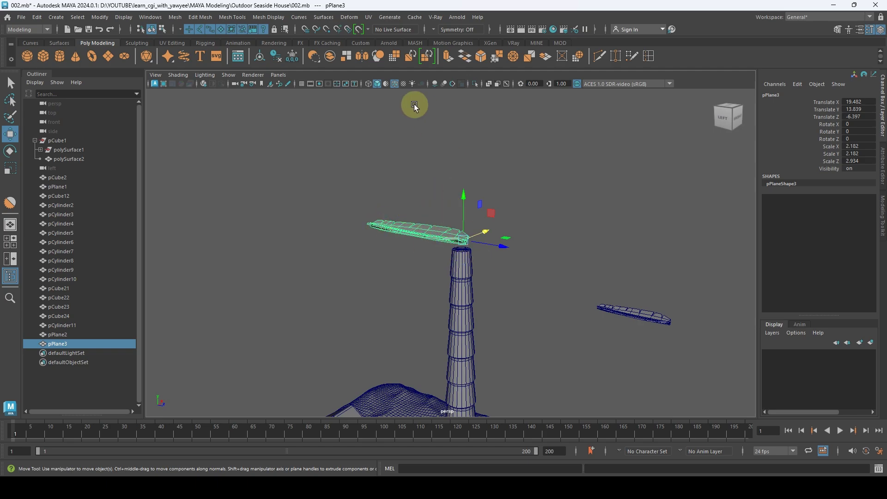
Step: Add a nonlinear Bend deformer to the leaf on the trunk and set its Curvature to about 55
click(359, 19)
mouse_move(390, 185)
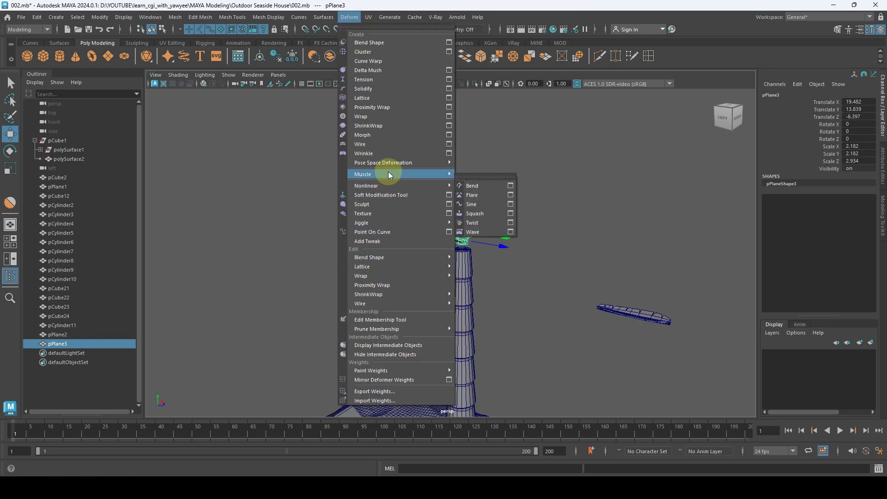
click(483, 185)
alt+drag(484, 188, 603, 227)
click(829, 220)
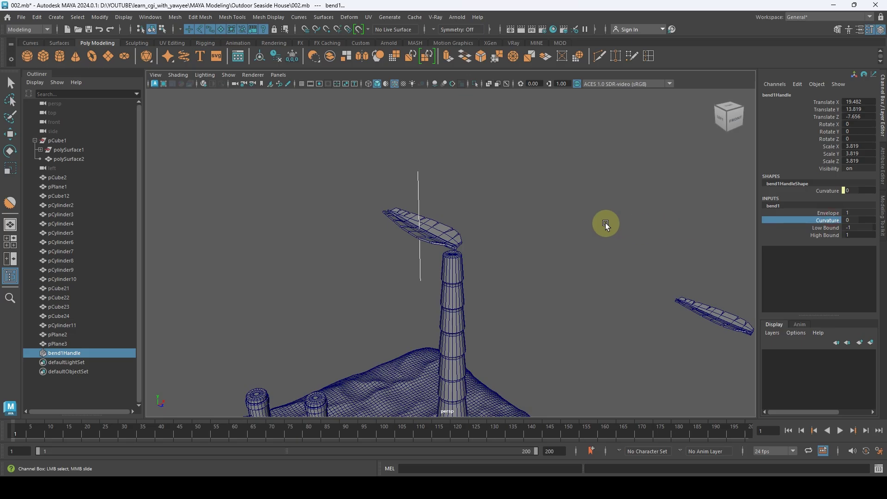
alt+drag(626, 218, 580, 212)
Step: Rotate the bend handle to -90, 0, -90 so the leaf curves downward along its length
key(e)
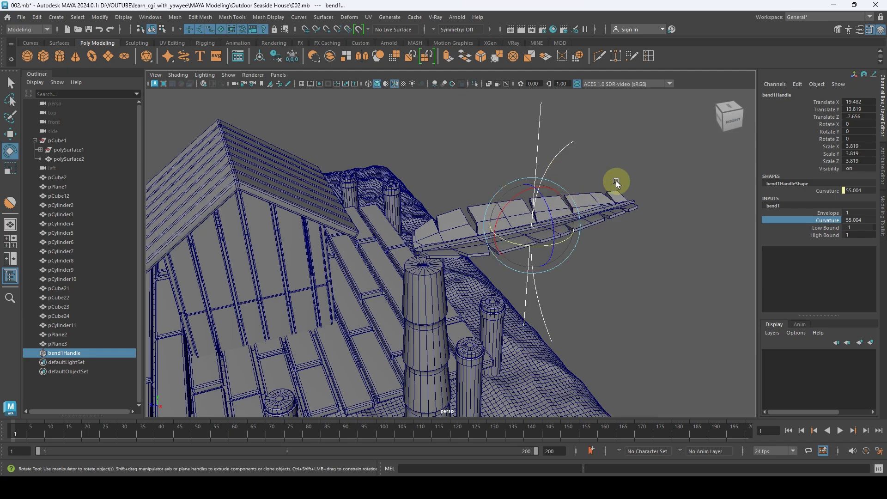
drag(515, 242, 572, 242)
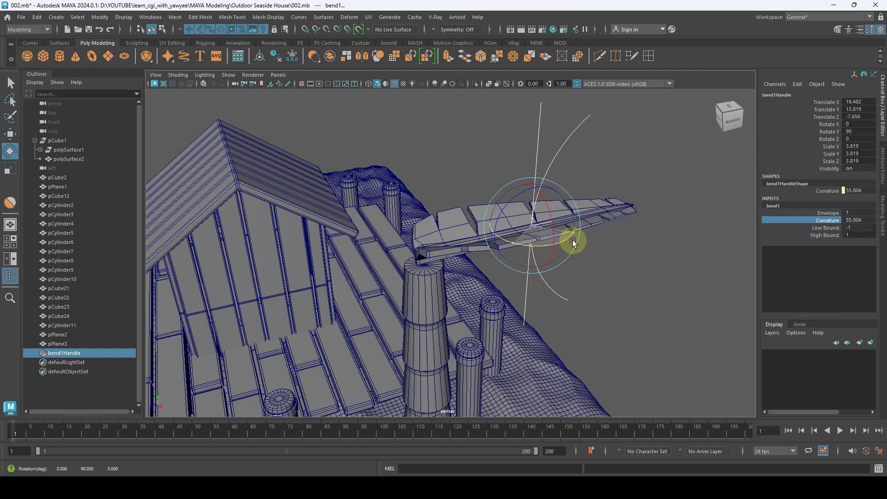
drag(512, 199, 572, 198)
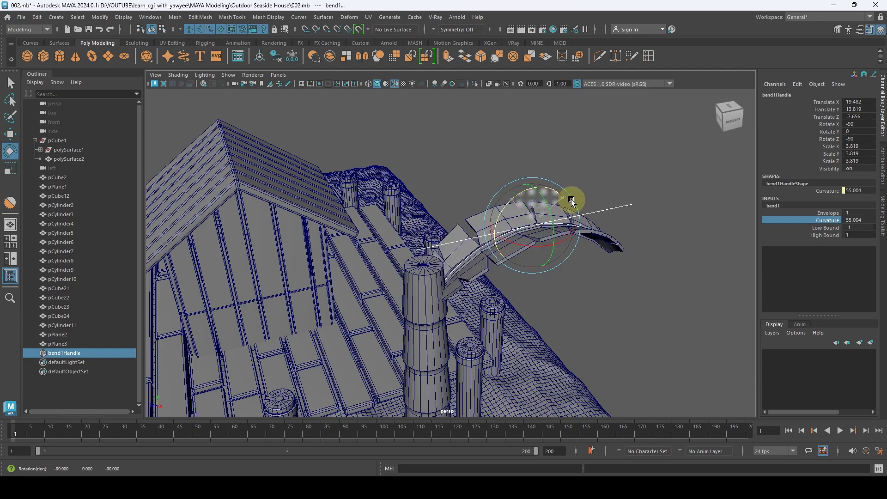
Step: Move the bend handle to the leaf's base at the trunk, with High Bound 3.5 and Curvature about 27.5
alt+drag(499, 248, 409, 247)
key(w)
click(832, 235)
middle_drag(626, 240, 592, 231)
click(828, 220)
alt+drag(481, 238, 418, 257)
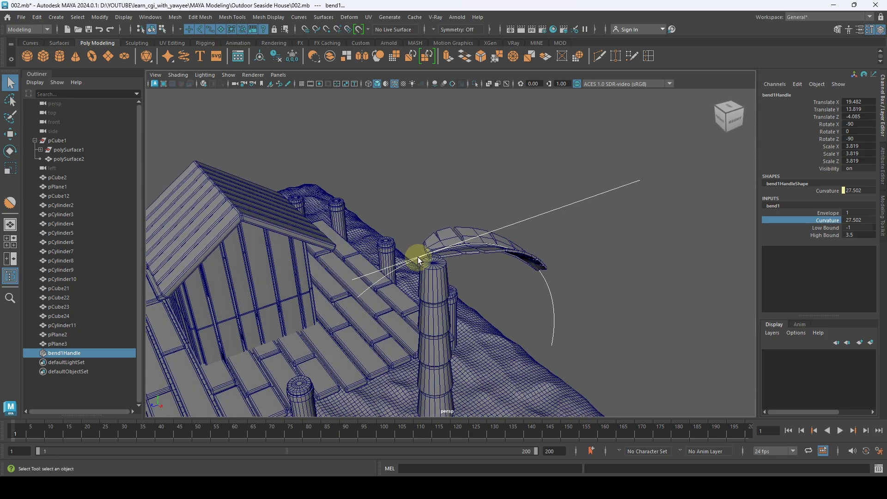
Step: Try moving the bent leaf separately from its bend handle and undo the moves
click(473, 234)
alt+drag(465, 238, 570, 303)
key(w)
key(ctrl+z)
click(570, 304)
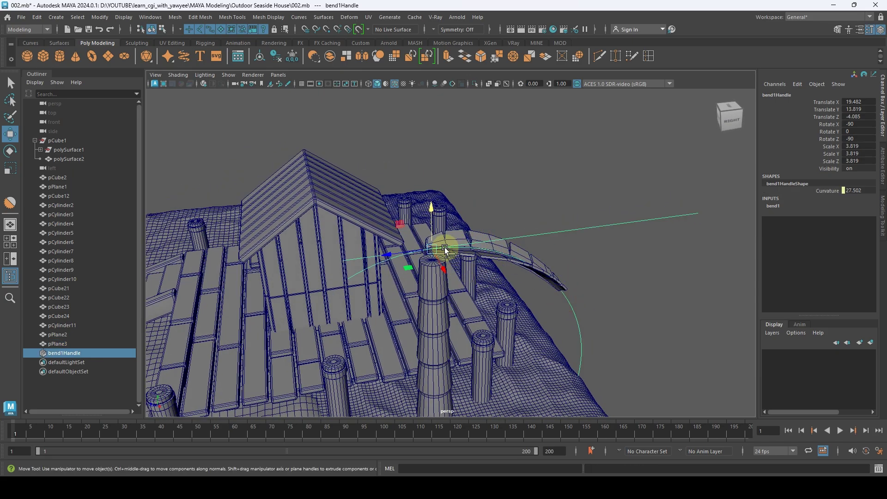
drag(445, 247, 481, 268)
click(481, 233)
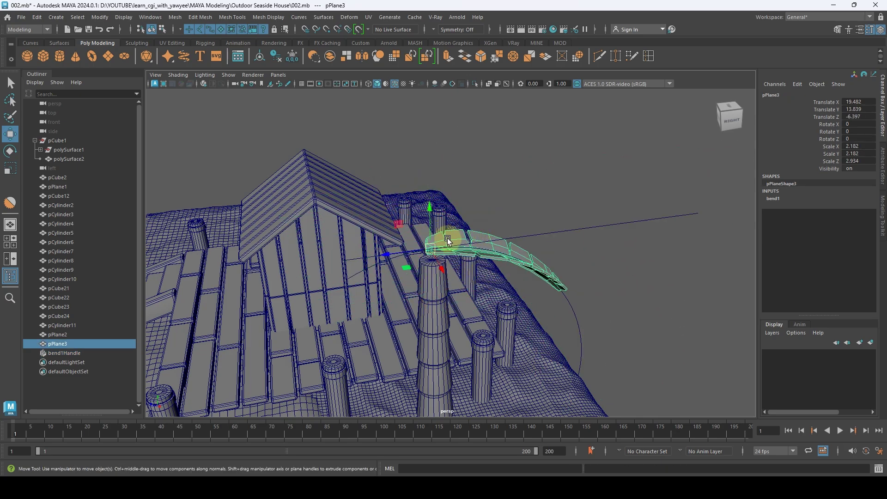
drag(448, 241, 317, 204)
key(ctrl+z)
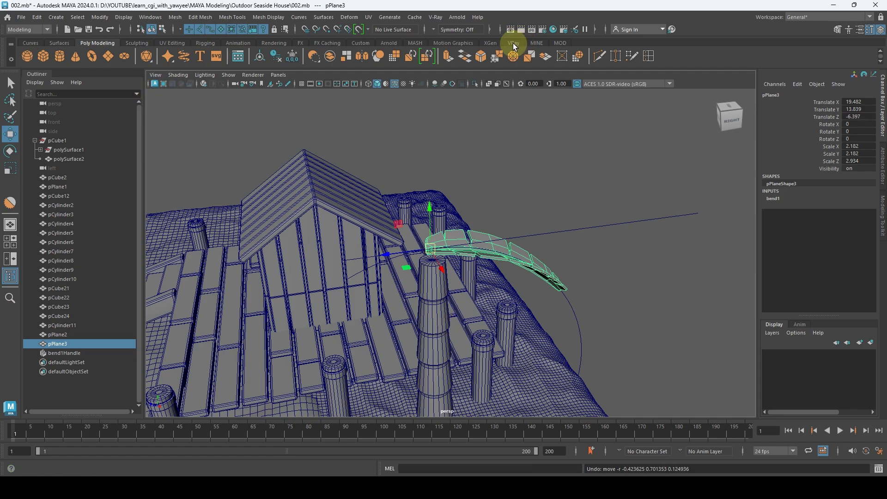
Step: Delete the construction history of the bent leaf to bake in the bend
click(531, 43)
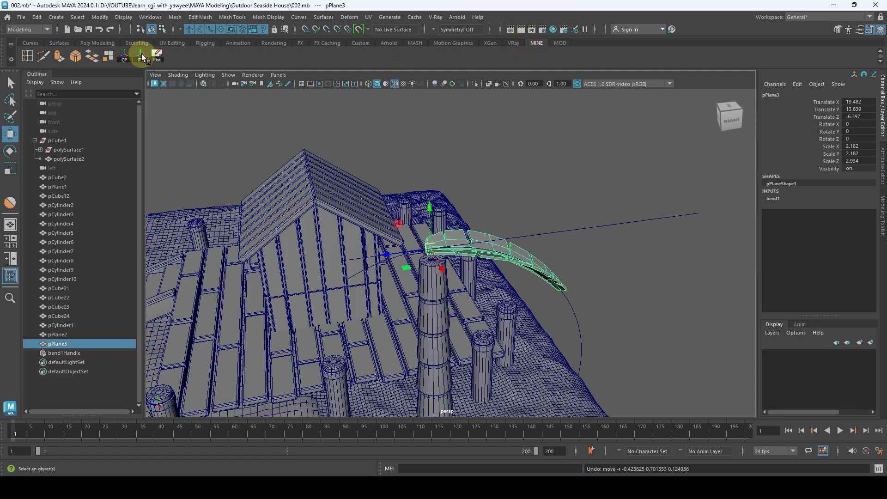
click(159, 57)
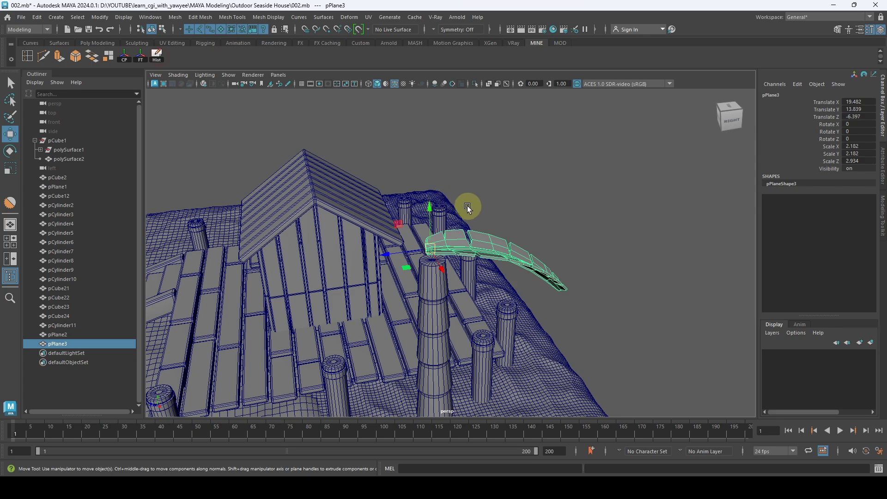
Step: Tilt the bent leaf 15 degrees about X and raise it to about Y 14.1 above the trunk
alt+drag(469, 204, 493, 231)
key(e)
key(w)
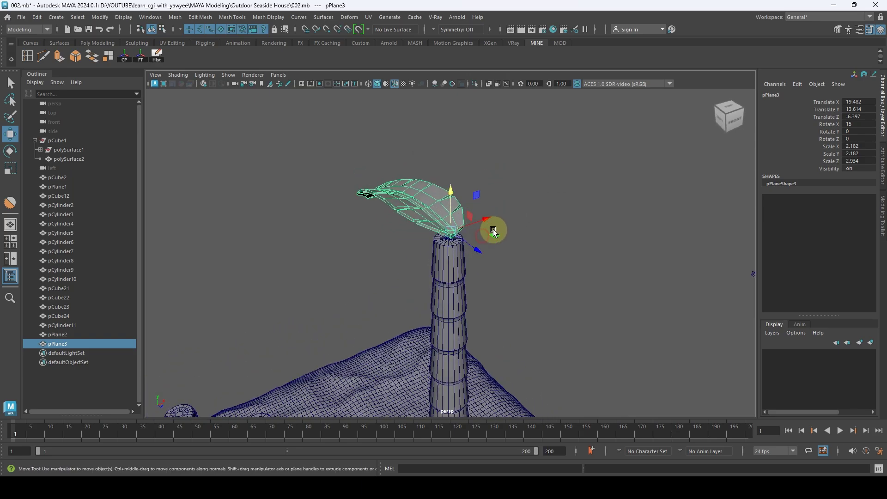
drag(451, 206, 455, 196)
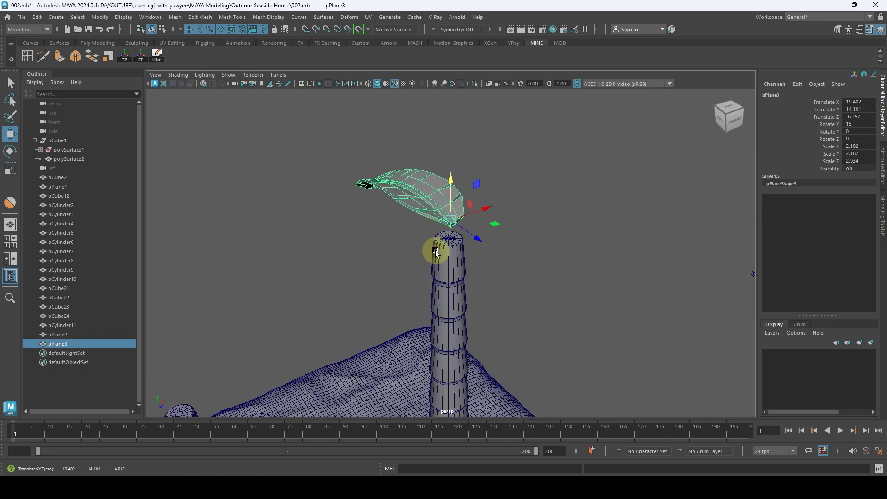
Step: Open the Duplicate Special options for the bent leaf and reset the settings to their defaults
alt+drag(511, 232, 520, 261)
key(e)
alt+drag(568, 203, 422, 195)
click(435, 176)
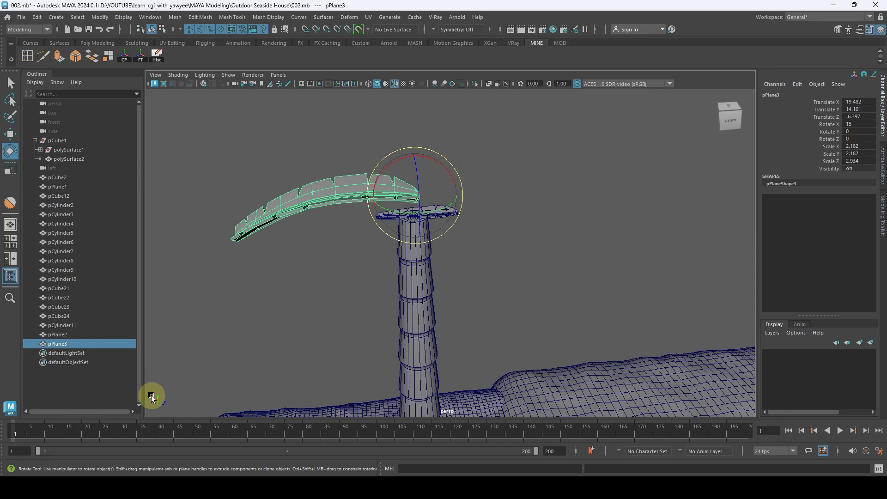
alt+drag(493, 210, 232, 326)
alt+drag(176, 382, 340, 246)
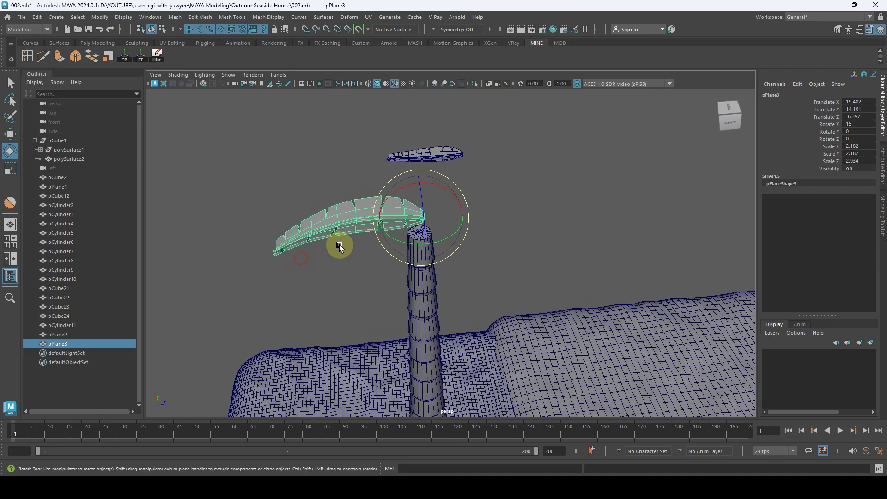
click(38, 17)
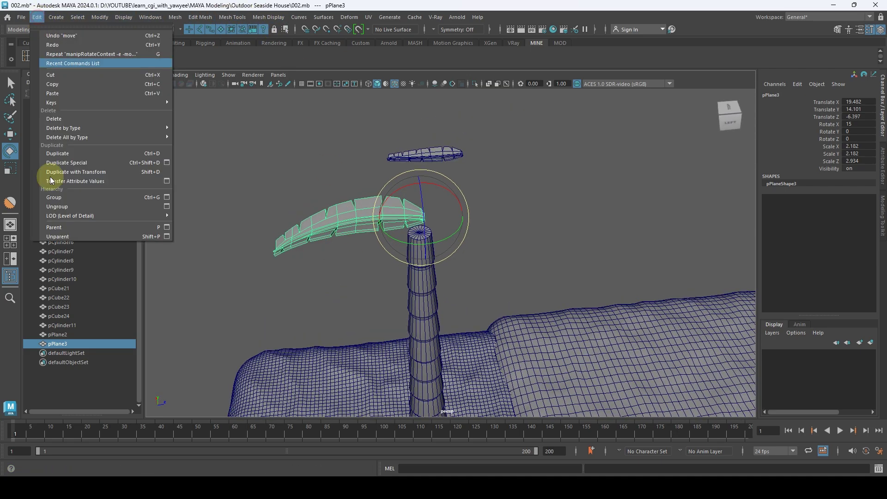
click(167, 162)
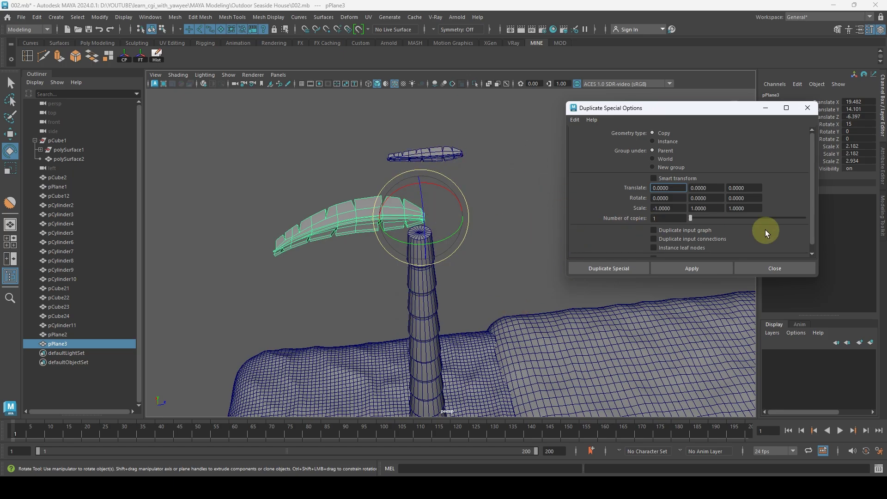
click(575, 120)
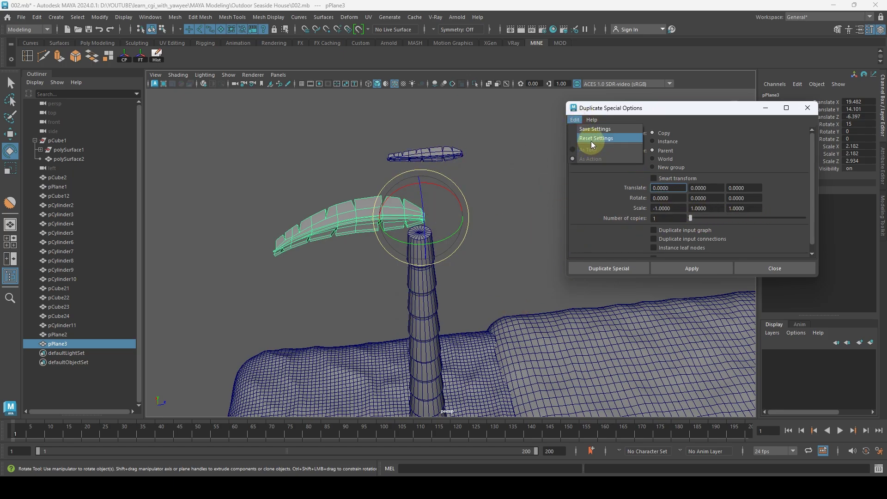
click(592, 140)
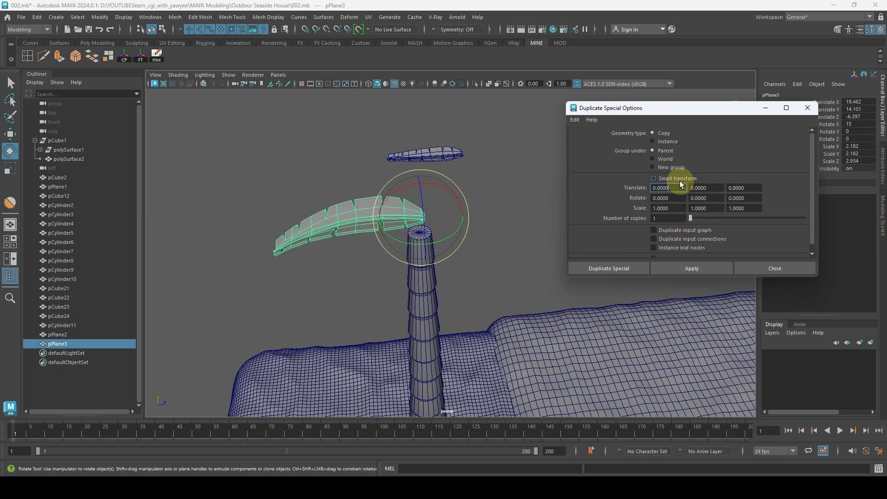
Step: Duplicate the bent leaf as five instances with a rotation of 60 degrees about Y, completing a ring around the trunk
double_click(714, 197)
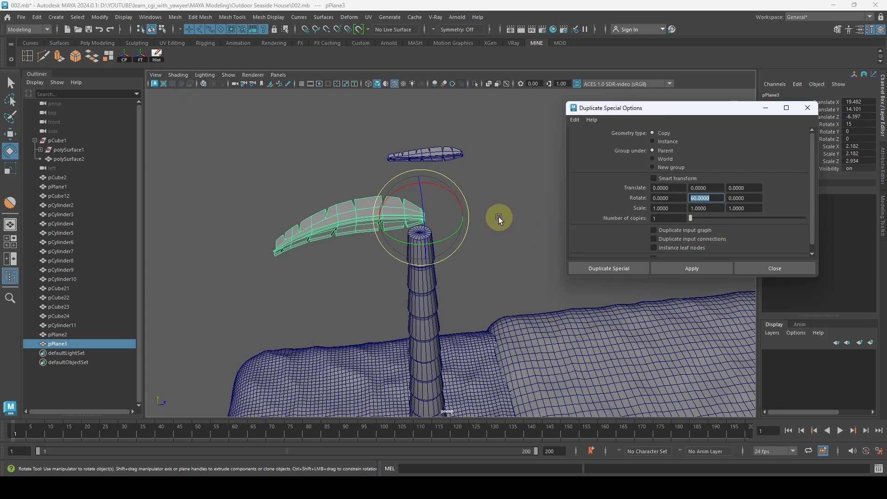
double_click(680, 217)
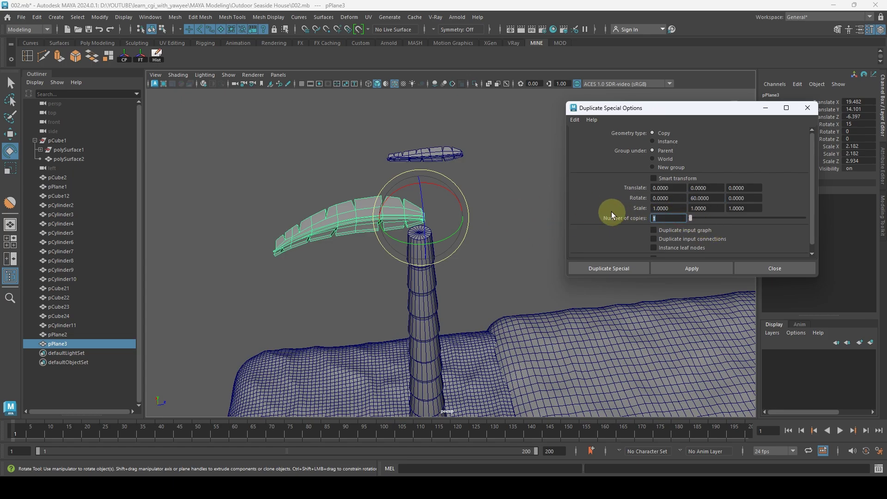
text(5)
click(662, 141)
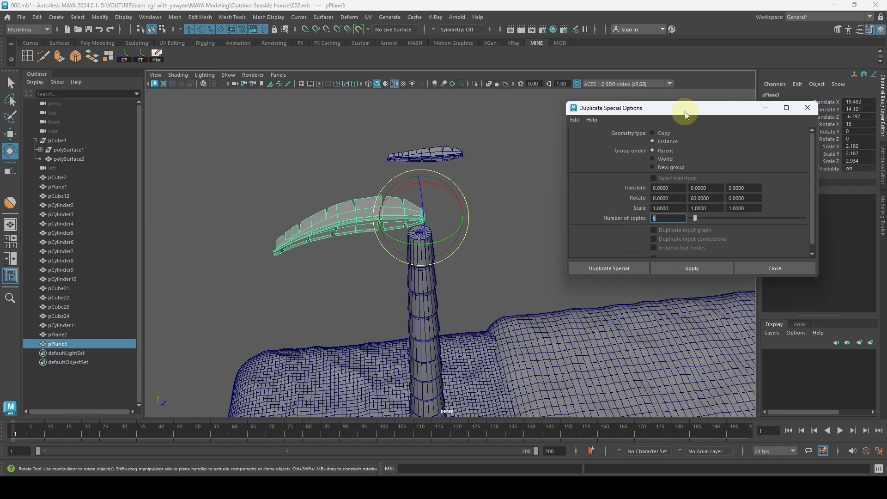
click(620, 267)
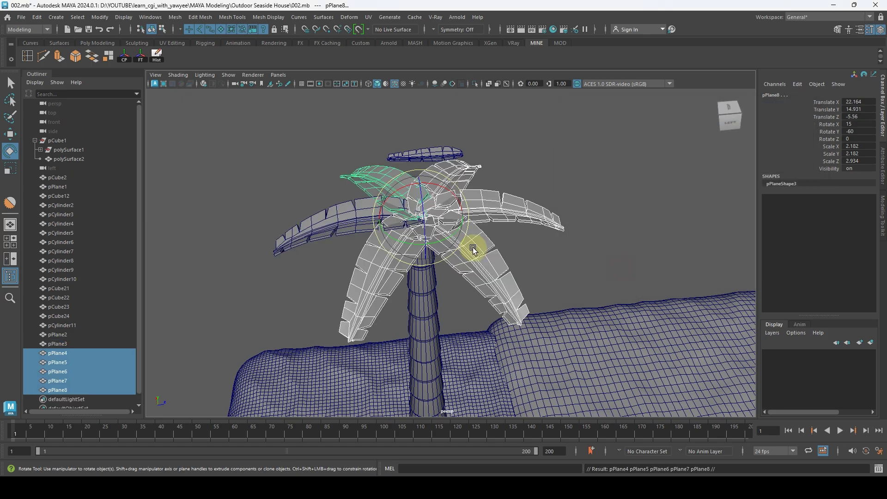
Step: Try rotating one crown leaf, undo the rotation, and turn off Discrete Rotate for free tilting
alt+drag(472, 248, 578, 296)
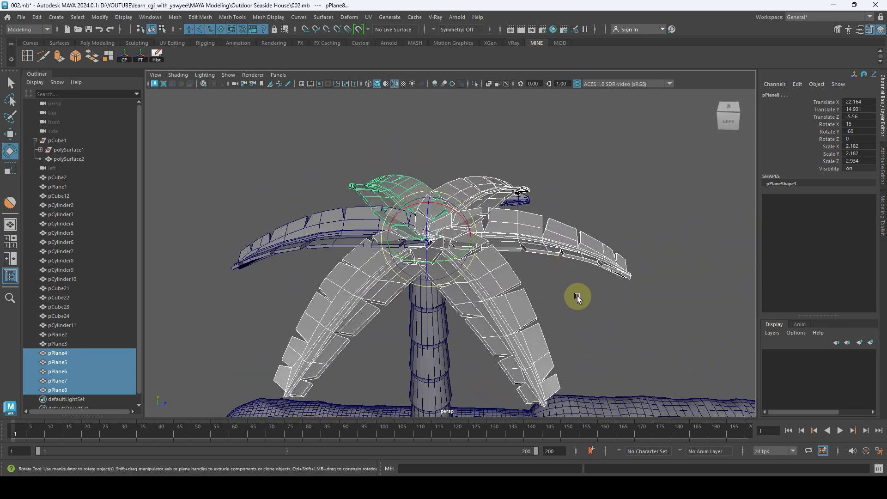
click(577, 296)
click(488, 288)
alt+drag(489, 288, 487, 248)
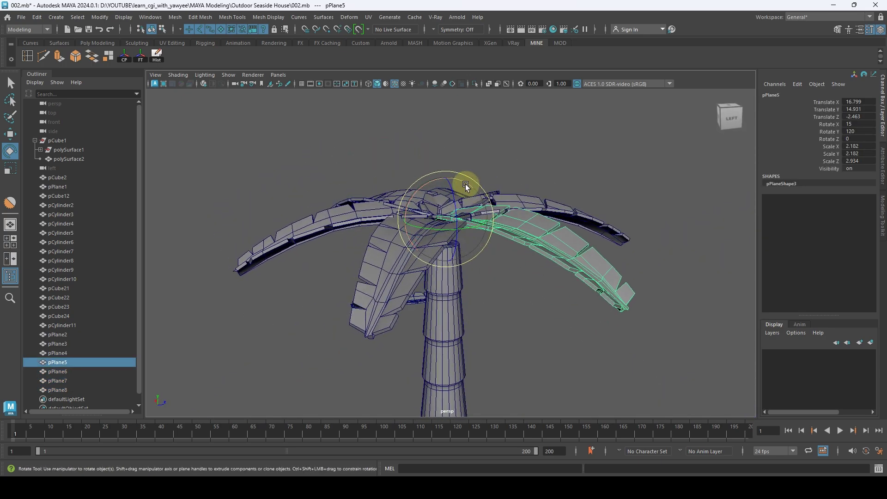
drag(466, 186, 468, 212)
key(ctrl+z)
click(469, 203)
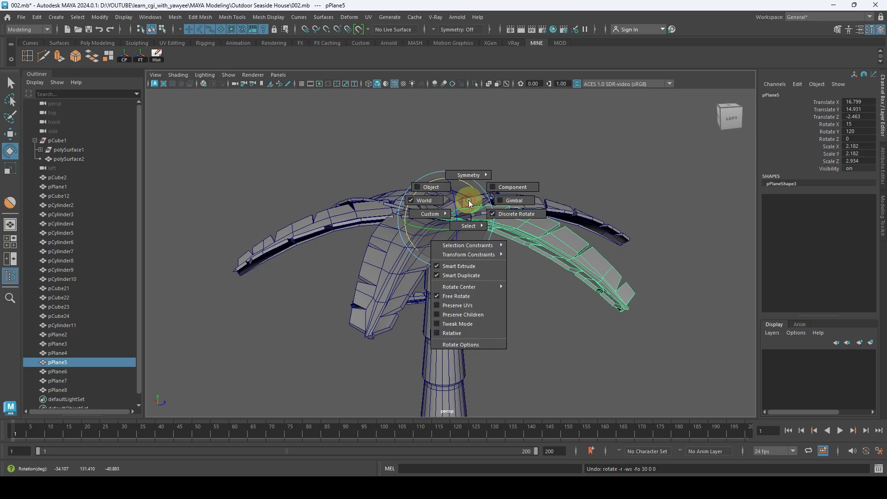
click(509, 215)
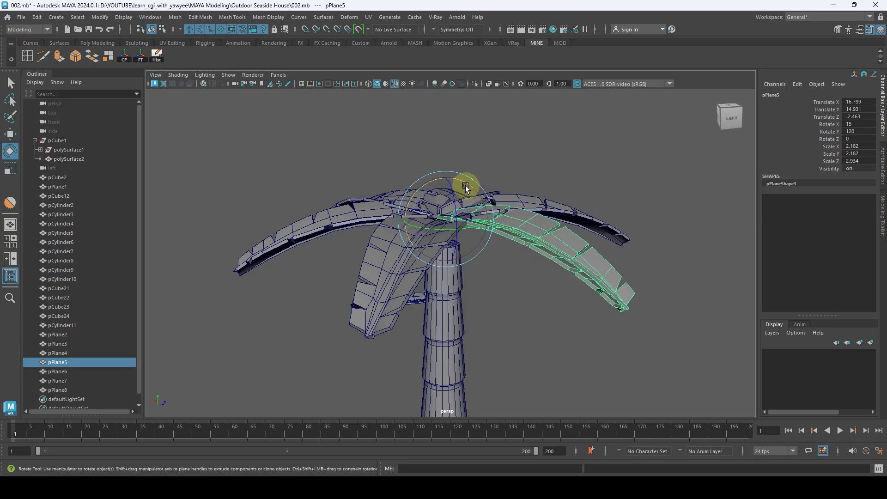
Step: Freely tilt and adjust several crown leaves one by one so the ring looks less regular
drag(465, 187, 468, 216)
key(w)
click(416, 251)
key(e)
click(416, 217)
key(r)
click(384, 218)
alt+drag(384, 218, 369, 250)
key(e)
drag(511, 199, 490, 164)
Step: Reposition another crown leaf where it meets the top of the trunk
key(w)
click(495, 228)
alt+drag(495, 228, 429, 217)
key(e)
key(w)
mouse_move(420, 210)
middle_down()
mouse_move(427, 218)
mouse_move(432, 204)
middle_up()
Step: Scale one leaf to about 1.801 in X and Y and 2.421 in Z, and tilt it to about -10.5 degrees in Z
click(529, 209)
alt+drag(529, 209, 556, 188)
key(r)
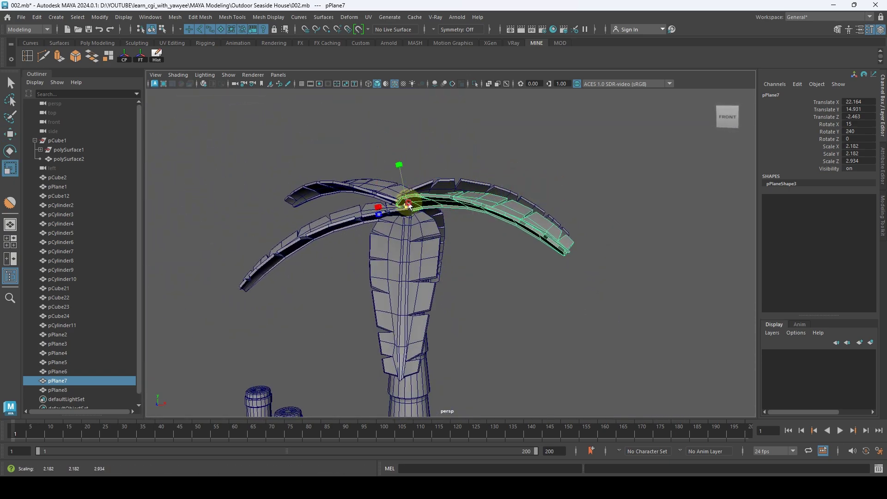
drag(409, 204, 389, 203)
key(e)
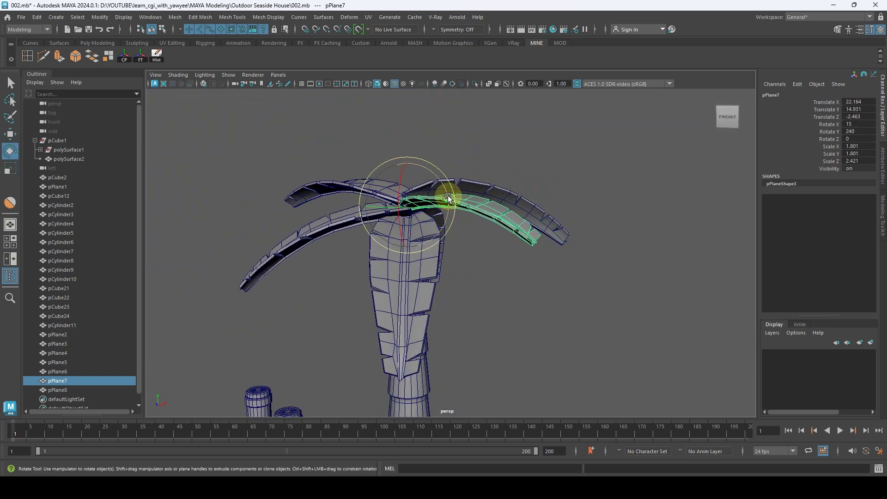
drag(449, 197, 433, 241)
key(q)
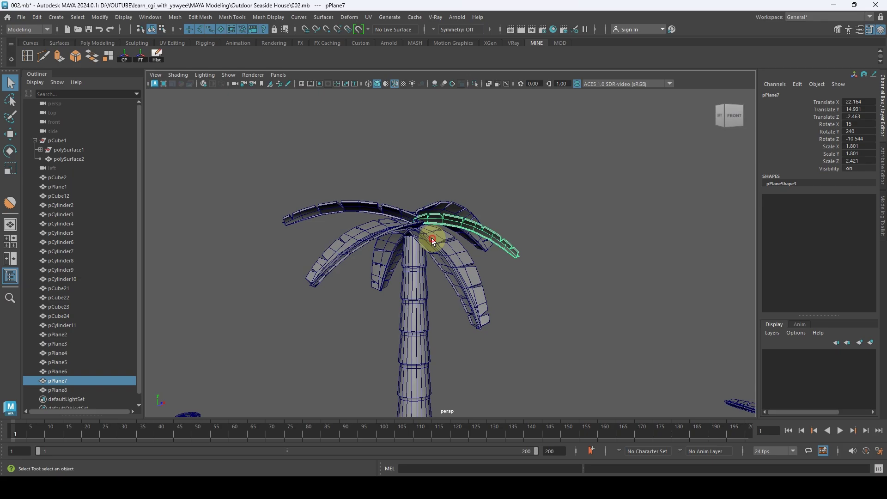
Step: Duplicate all six crown leaves, then raise and rotate the copies to form a second, upper layer
shift+click(433, 240)
shift+click(376, 248)
shift+click(366, 213)
shift+click(425, 221)
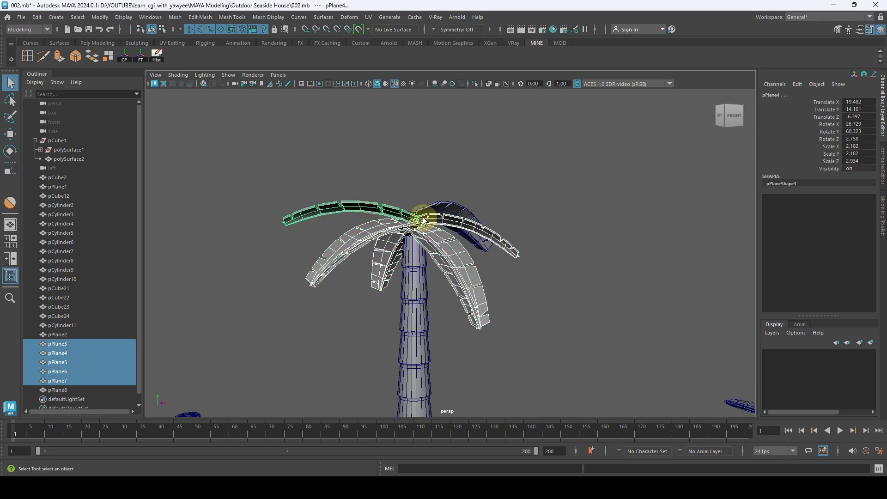
shift+click(470, 216)
mouse_move(512, 206)
alt+mouse_down()
mouse_move(462, 206)
mouse_move(421, 193)
mouse_move(421, 182)
mouse_move(451, 199)
mouse_move(446, 214)
mouse_move(465, 222)
mouse_move(512, 208)
mouse_move(352, 204)
mouse_move(558, 251)
mouse_move(462, 232)
mouse_move(503, 245)
mouse_move(489, 218)
mouse_move(458, 197)
alt+mouse_up()
key(w)
key(e)
click(558, 250)
click(511, 242)
click(489, 259)
Step: Move and rotate individual leaves of the doubled crown to separate the overlapping layers
alt+drag(593, 198, 495, 233)
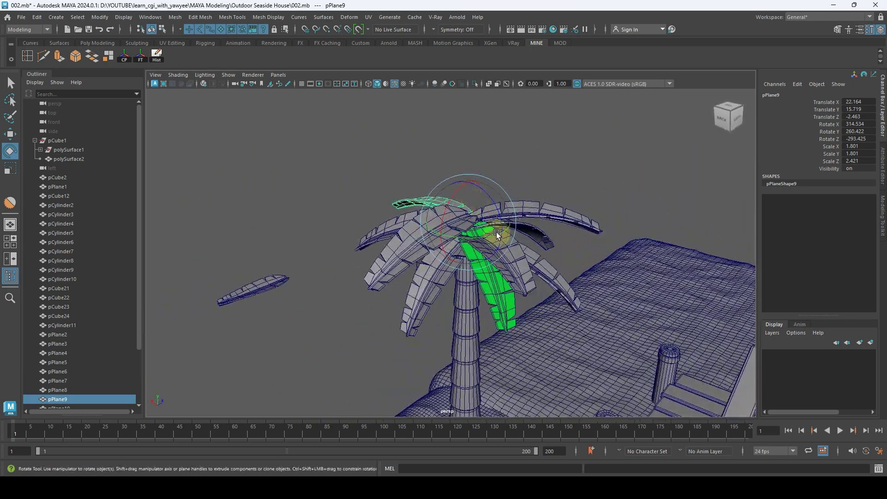
click(510, 266)
key(w)
alt+drag(510, 263, 519, 233)
drag(481, 200, 499, 238)
click(470, 211)
key(e)
click(499, 238)
Step: Tilt further leaves around the crown to fill the gaps, checking the arrangement from several sides
click(434, 236)
alt+drag(434, 236, 483, 214)
drag(483, 214, 475, 187)
click(506, 149)
click(445, 201)
click(515, 149)
alt+drag(514, 162, 519, 216)
click(400, 258)
alt+drag(400, 258, 410, 241)
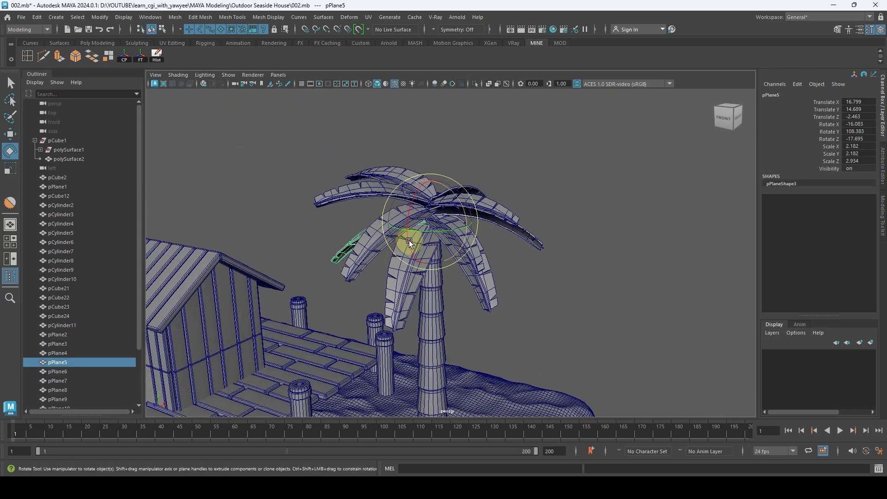
Step: Tilt the small upper-layer leaf to about -283.7 degrees in Z
click(492, 206)
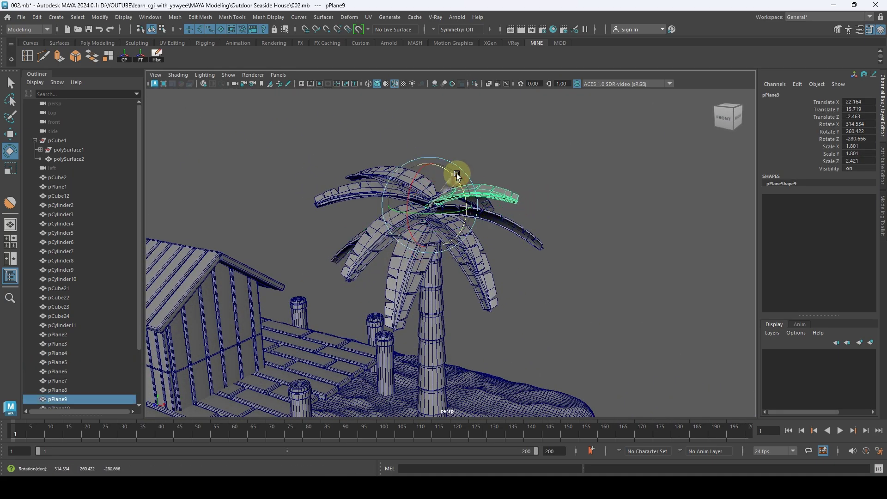
drag(457, 174, 577, 314)
key(q)
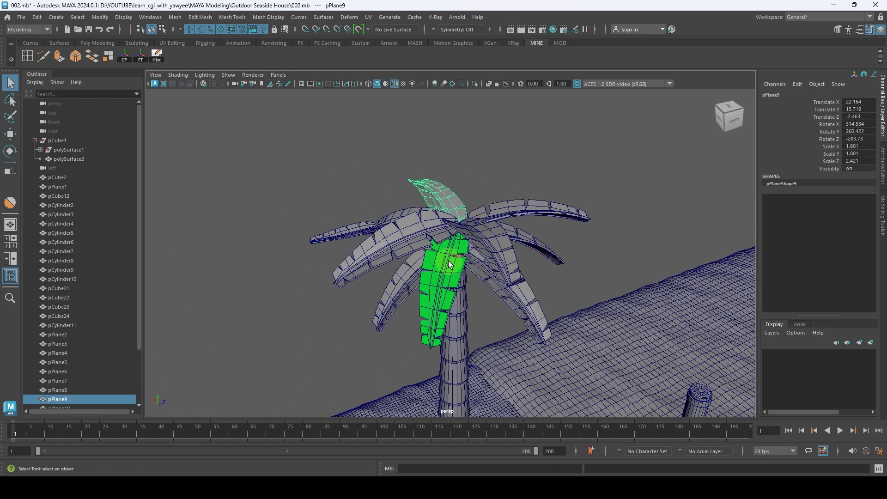
Step: Assign a new Lambert material to the upper-layer leaf hanging in front of the trunk
click(443, 286)
alt+drag(488, 333, 511, 302)
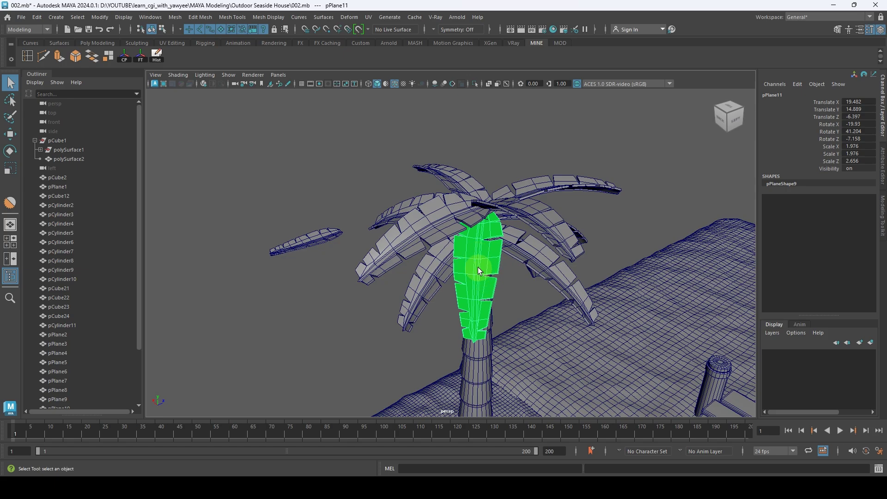
right_click(480, 246)
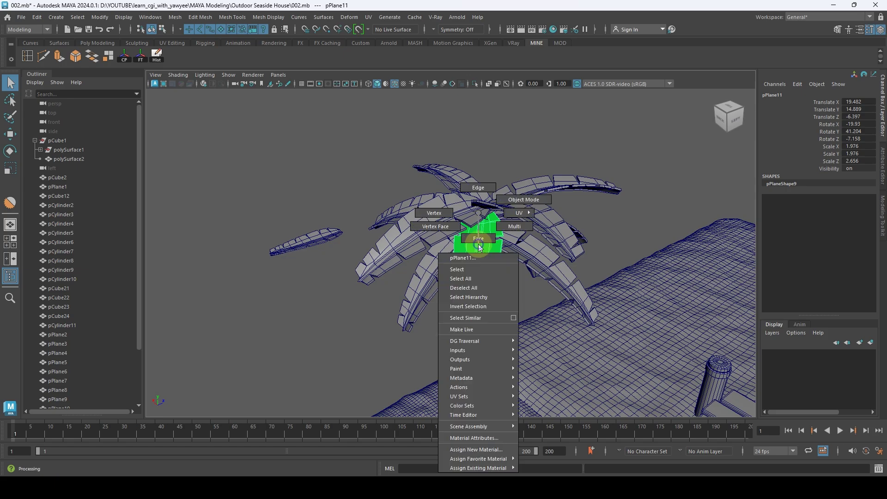
click(465, 450)
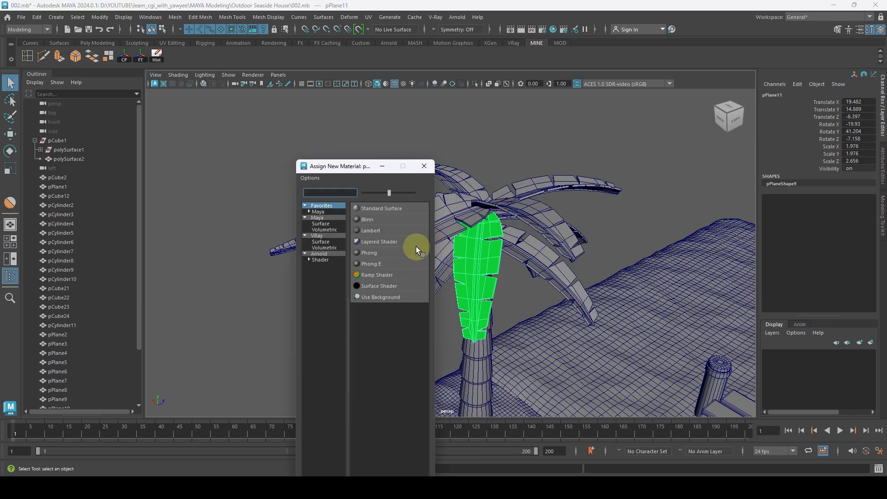
click(372, 231)
Step: Darken the color of the leaf's new Lambert material to a dark grey
scroll(535, 222, down, 3)
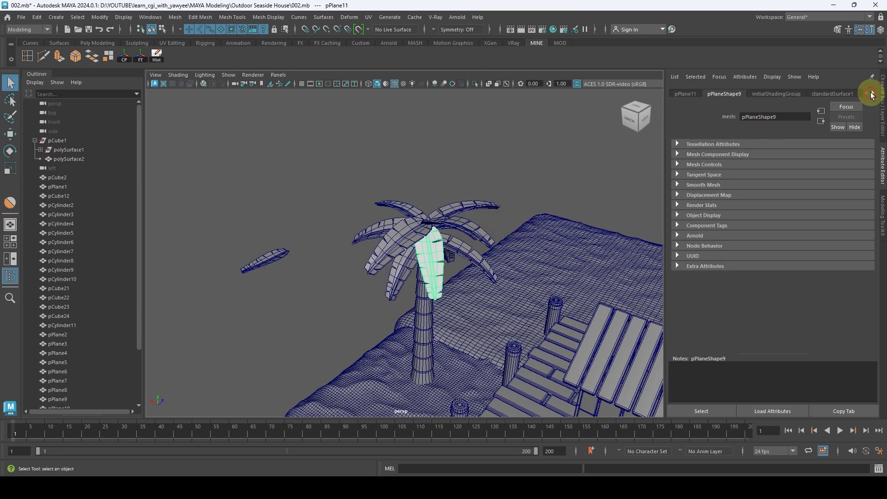
click(796, 93)
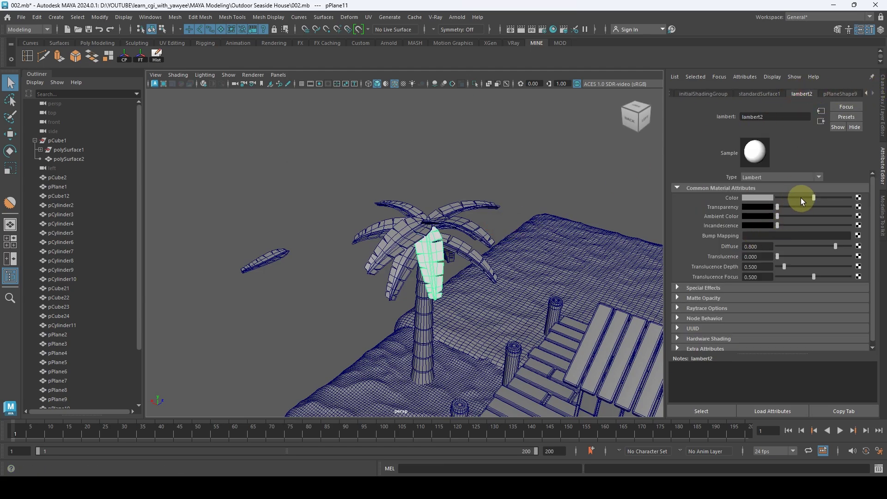
drag(801, 198, 788, 195)
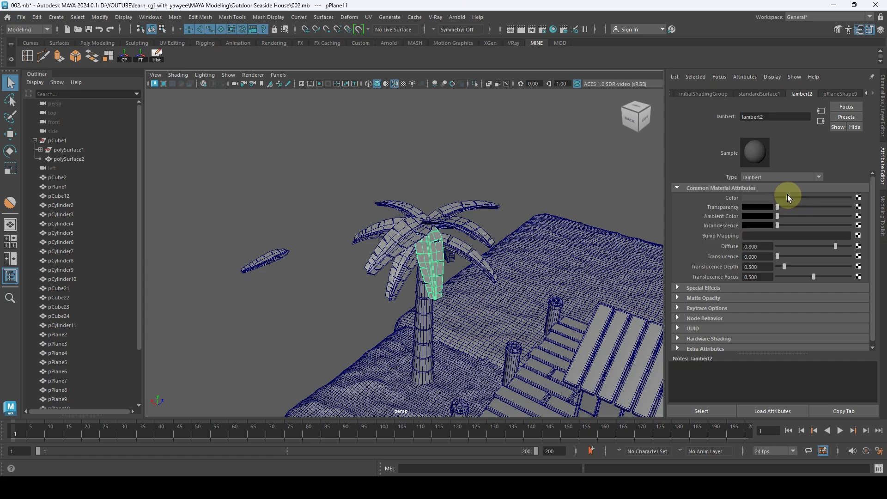
click(411, 147)
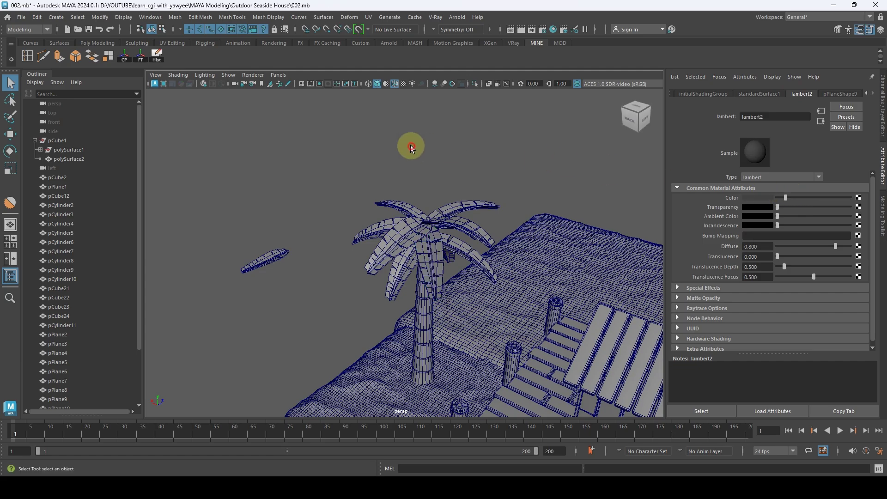
Step: Create a polygon sphere to serve as a coconut for the palm
alt+drag(411, 147, 531, 213)
alt+right_drag(458, 221, 539, 254)
alt+middle_drag(436, 264, 521, 268)
alt+right_drag(477, 249, 726, 292)
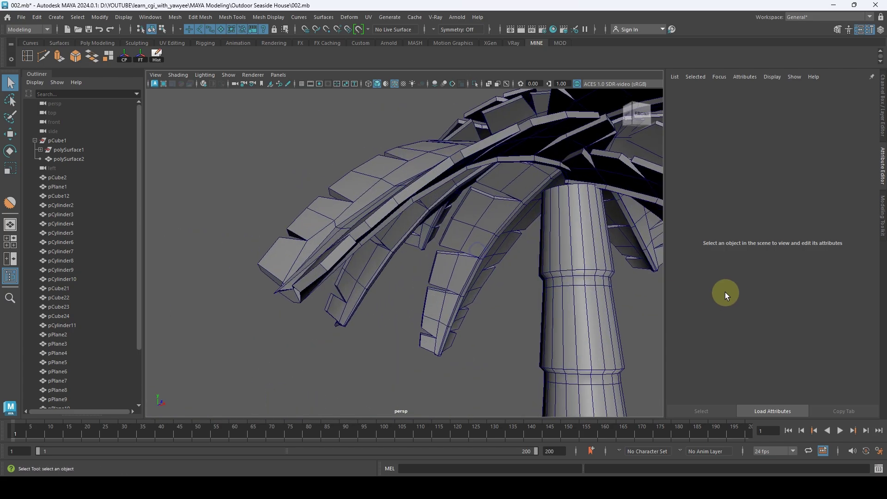
alt+right_drag(609, 230, 371, 219)
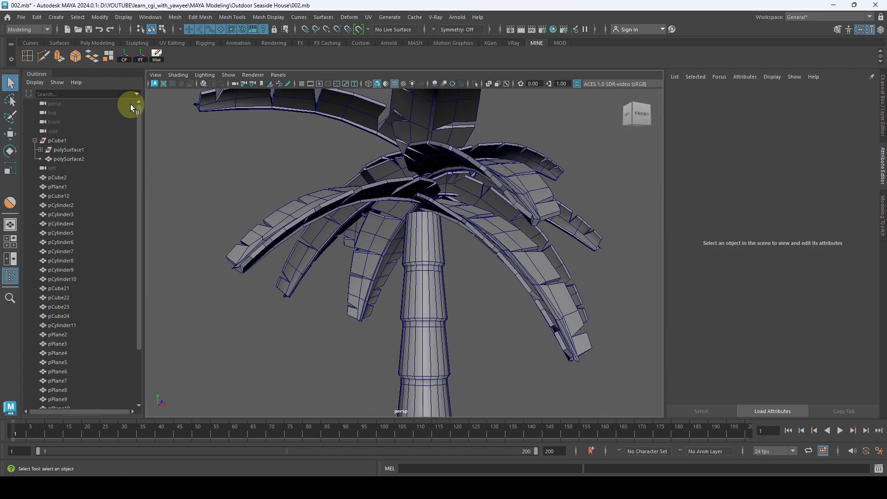
click(107, 42)
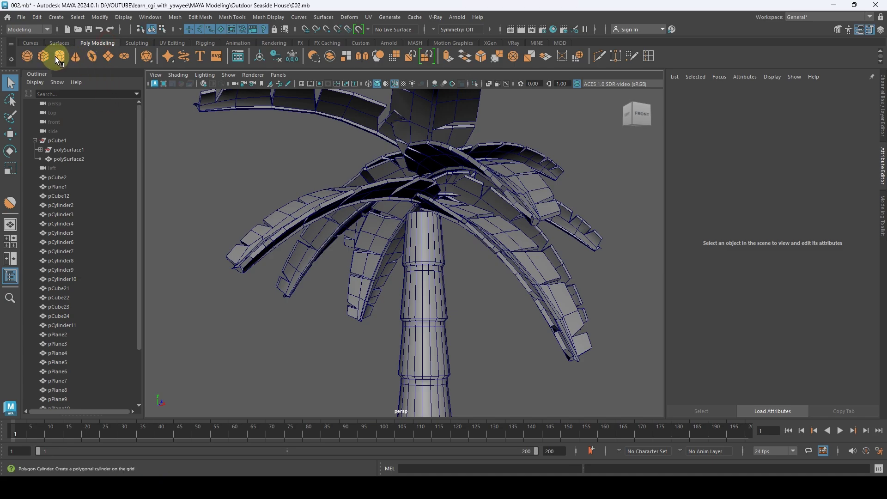
click(28, 56)
Step: Move the sphere out of the house toward the palm and raise it to crown height at about Y 12.07
alt+right_drag(501, 242, 387, 278)
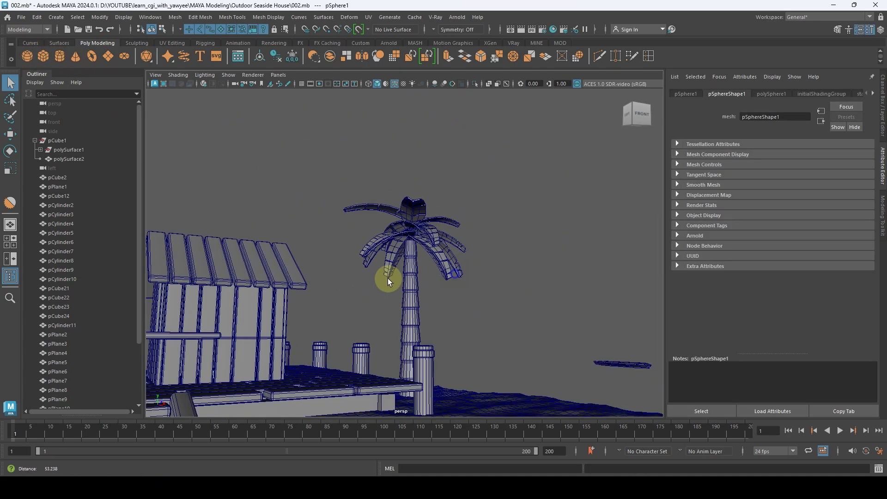
alt+middle_drag(486, 320, 534, 283)
alt+drag(534, 283, 407, 343)
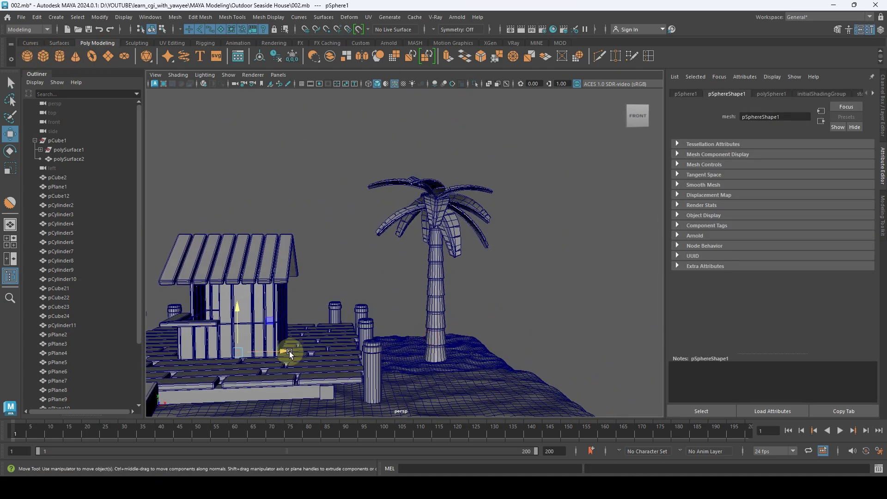
key(w)
drag(273, 347, 455, 348)
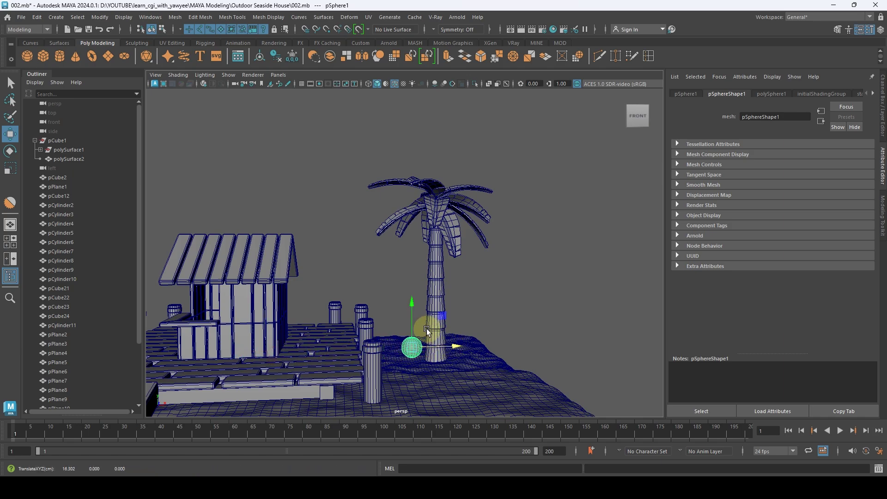
drag(413, 318, 452, 196)
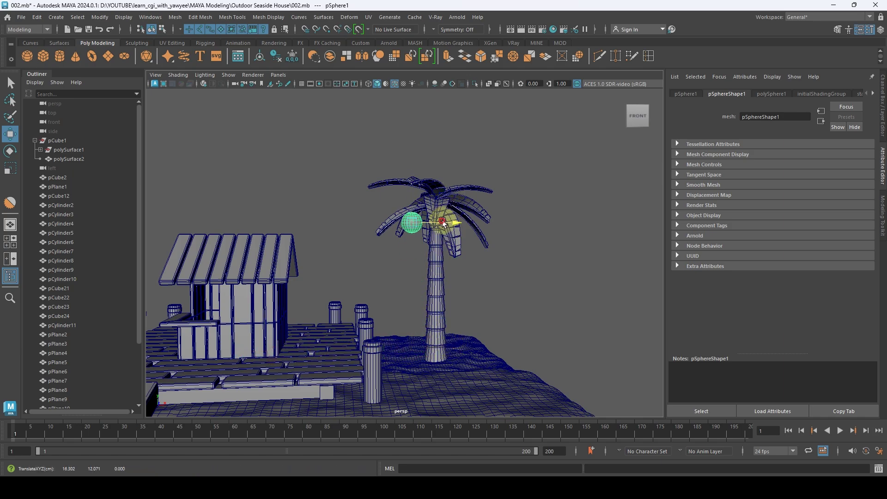
Step: Scale the sphere down to coconut size and shift it along X to about 17.96
key(f)
key(r)
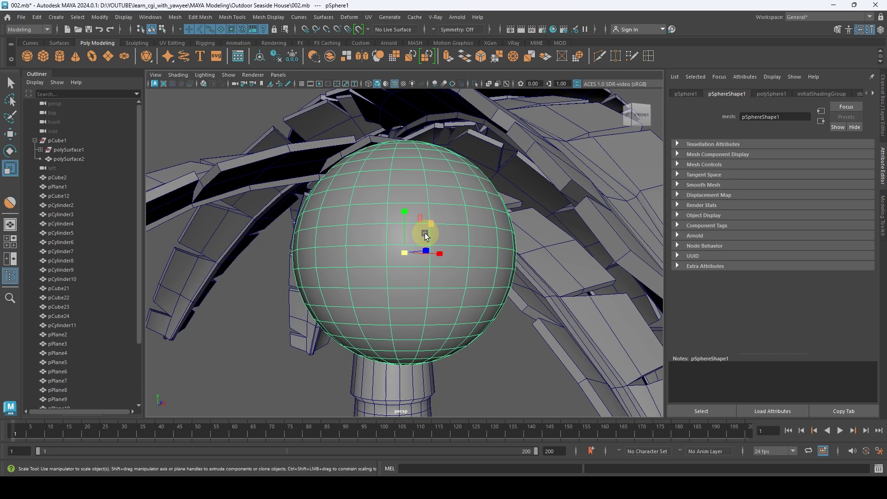
drag(407, 244, 292, 187)
key(w)
drag(443, 253, 476, 256)
Step: Move the sphere under the crown against the top of the trunk, at about Y 12.9
alt+drag(541, 339, 523, 214)
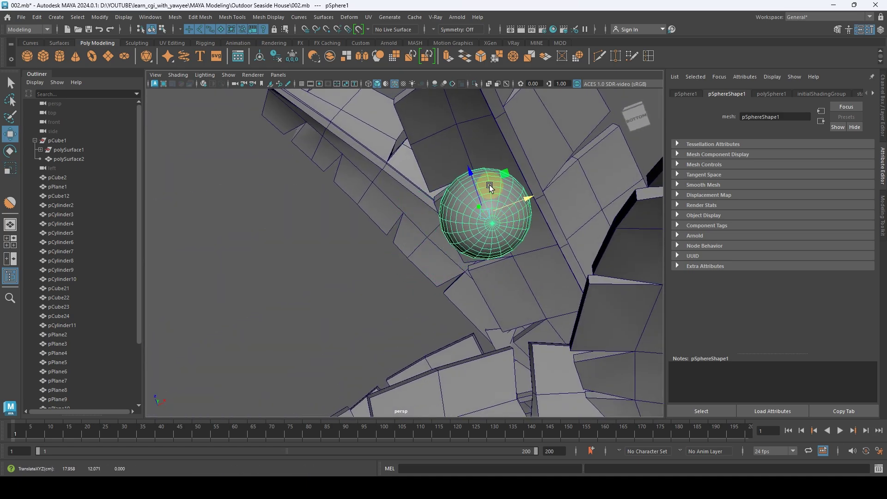
drag(472, 178, 518, 369)
alt+drag(519, 222, 451, 322)
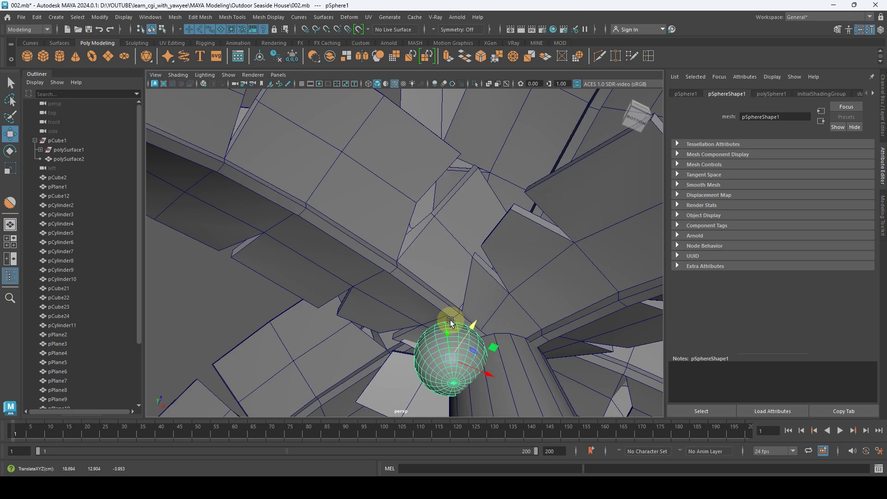
drag(468, 369, 435, 334)
Step: Duplicate the coconut and place the copy beside the trunk at about X 19.31, Y 12.90, Z -2.97
key(r)
mouse_move(507, 332)
alt+mouse_down()
mouse_move(412, 347)
mouse_move(447, 311)
mouse_move(420, 308)
mouse_move(413, 284)
mouse_move(457, 299)
mouse_move(435, 334)
mouse_move(450, 353)
alt+mouse_up()
key(w)
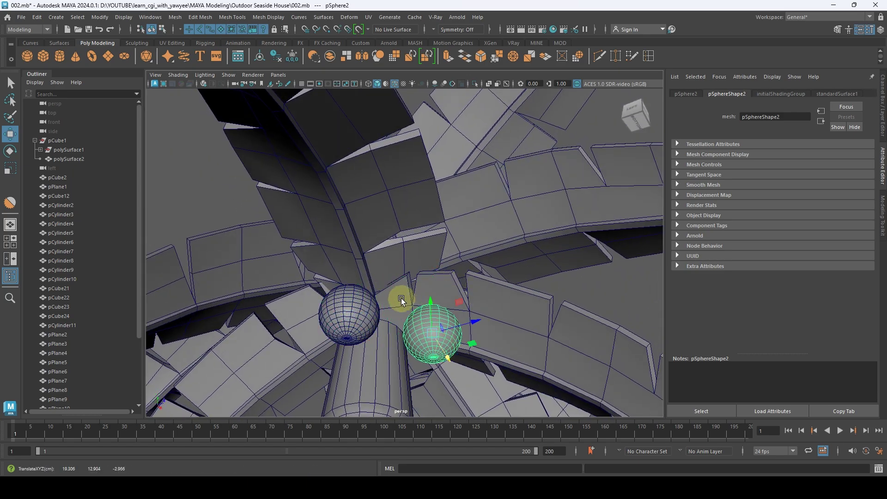
Step: Add a third coconut around the trunk scaled to about 0.503, and shift the original coconut to about X 18.38
click(344, 301)
mouse_move(398, 292)
alt+mouse_down()
mouse_move(502, 297)
mouse_move(458, 284)
mouse_move(401, 290)
alt+mouse_up()
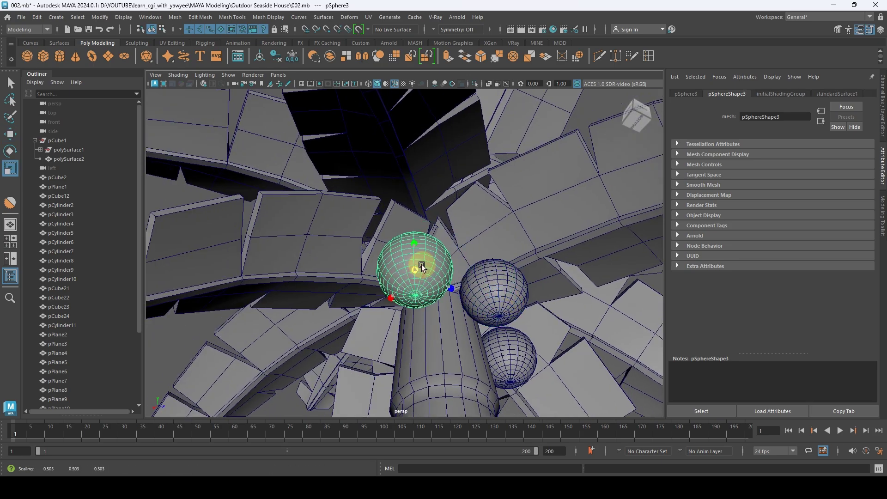
alt+drag(476, 280, 482, 258)
click(476, 231)
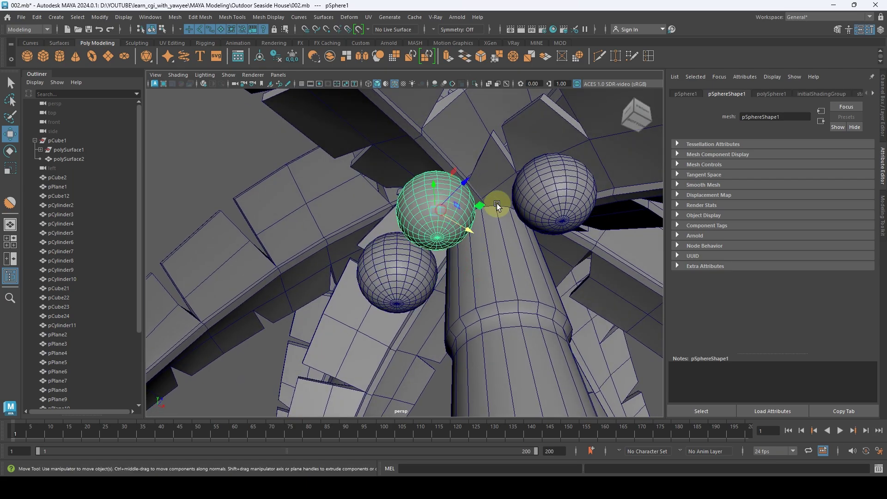
mouse_move(496, 203)
alt+mouse_down()
mouse_move(402, 234)
mouse_move(477, 266)
alt+mouse_up()
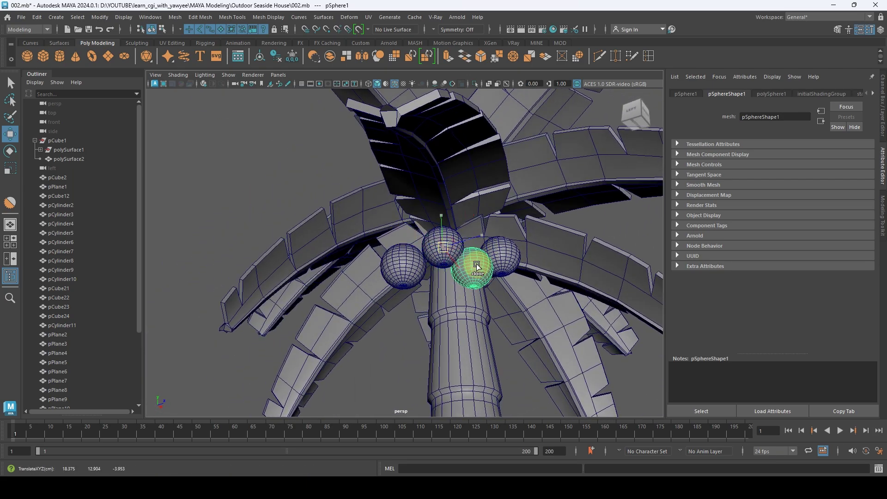
Step: Add a smaller coconut copy scaled to about 0.376 against the trunk at about Y 12.41, and raise the original coconut to about Y 13.03
key(r)
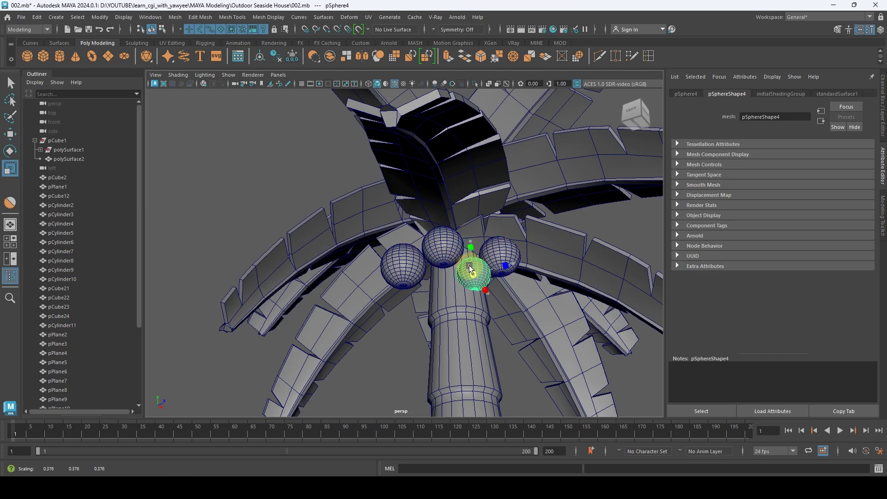
alt+drag(486, 275, 441, 207)
key(w)
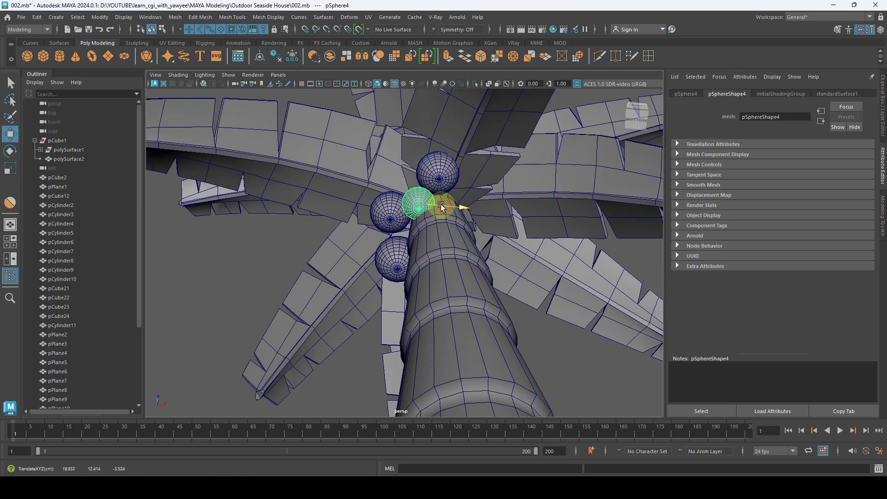
alt+drag(414, 173, 543, 290)
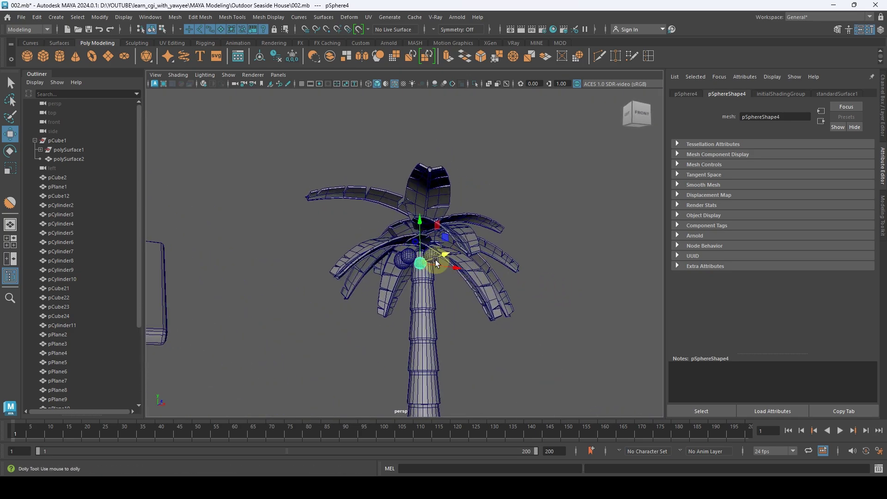
scroll(432, 258, up, 5)
click(420, 251)
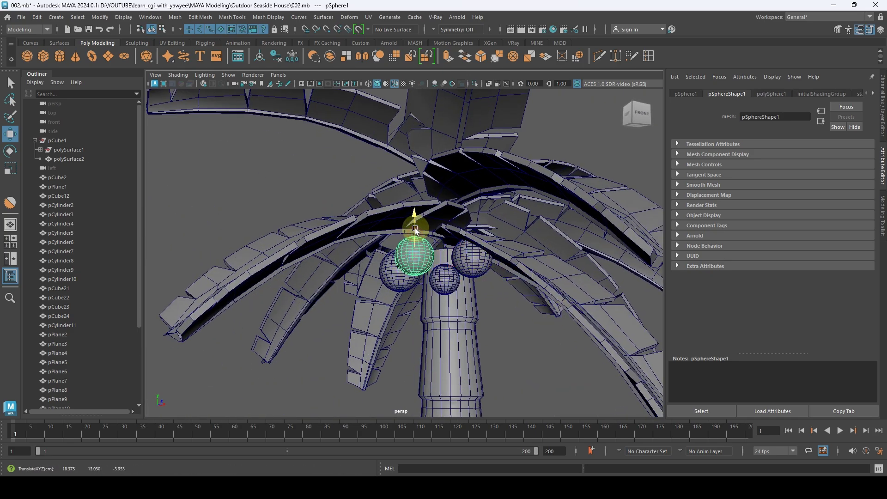
Step: Raise the trunk's top ring of vertices into the crown and narrow it to about 0.826 in X and Z
click(469, 300)
right_drag(440, 265, 420, 207)
double_click(461, 231)
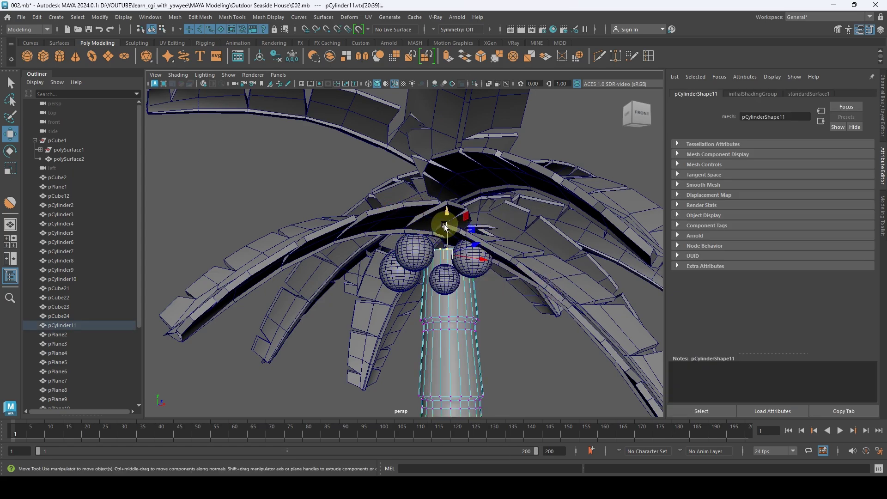
mouse_move(445, 227)
mouse_down()
mouse_move(448, 213)
mouse_move(443, 237)
mouse_up()
key(r)
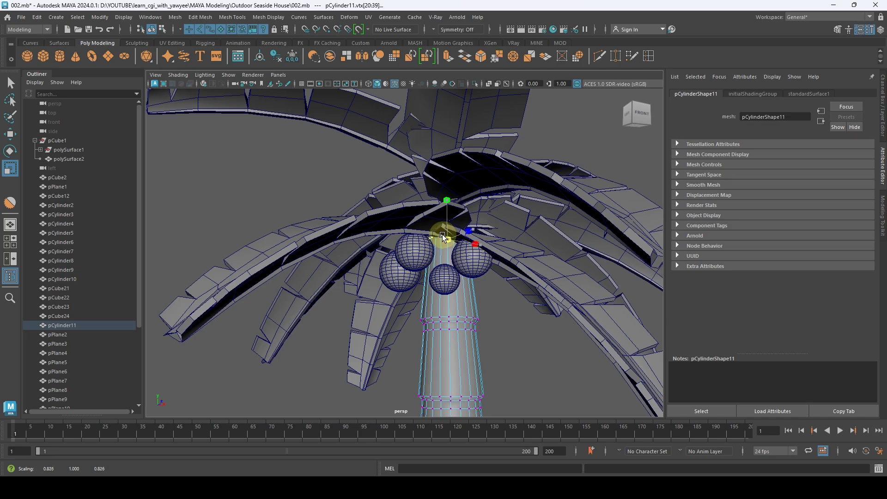
key(w)
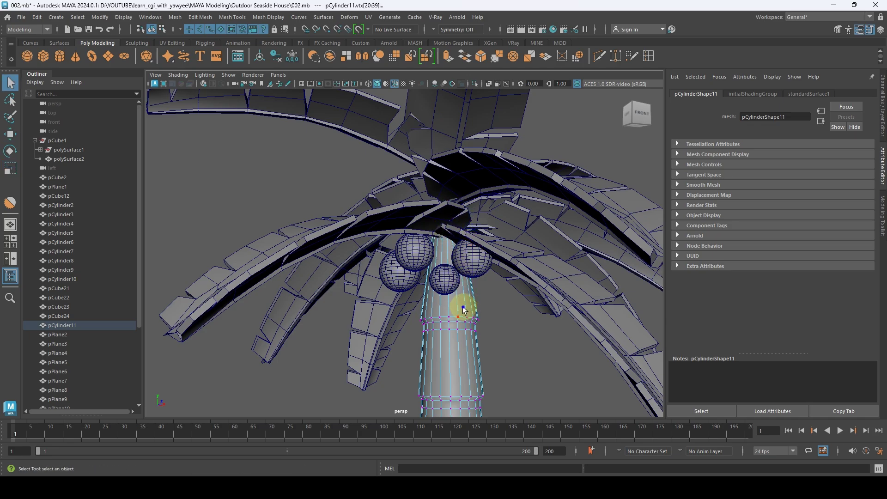
right_drag(506, 246, 502, 205)
click(493, 322)
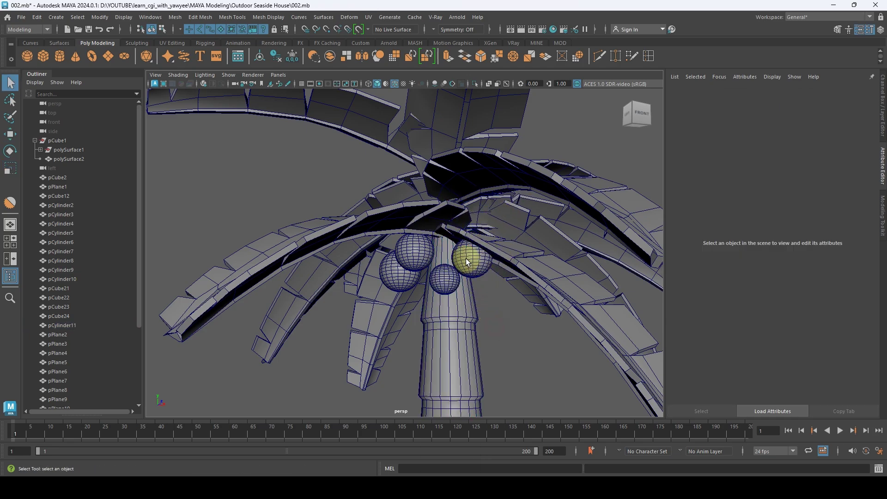
Step: Place a copy of the smallest coconut directly above it under the crown, and nudge the larger coconut beside it down slightly
click(439, 280)
key(w)
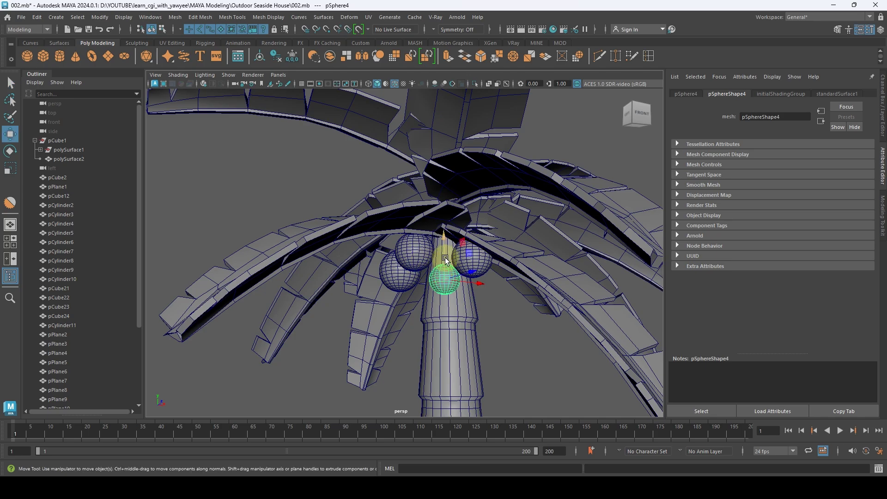
click(474, 261)
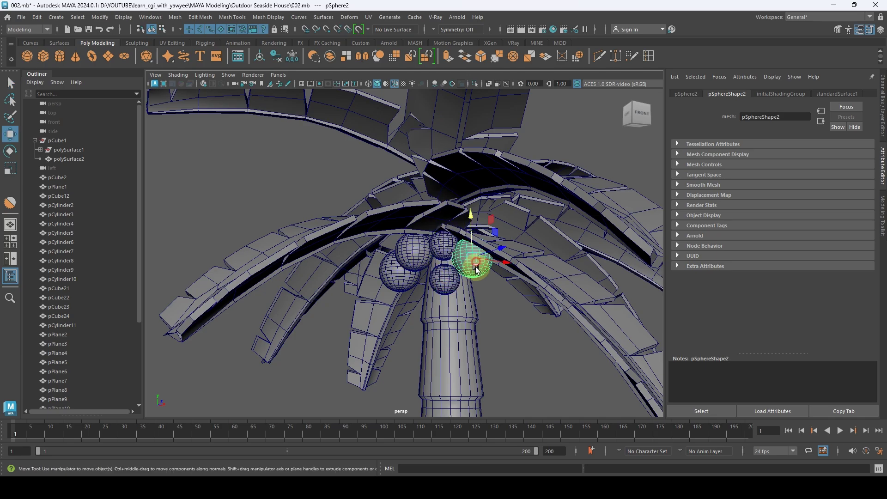
Step: Place another copy of the larger coconut against the bare far side of the trunk, scaled to about 0.464
alt+right_drag(507, 298, 455, 284)
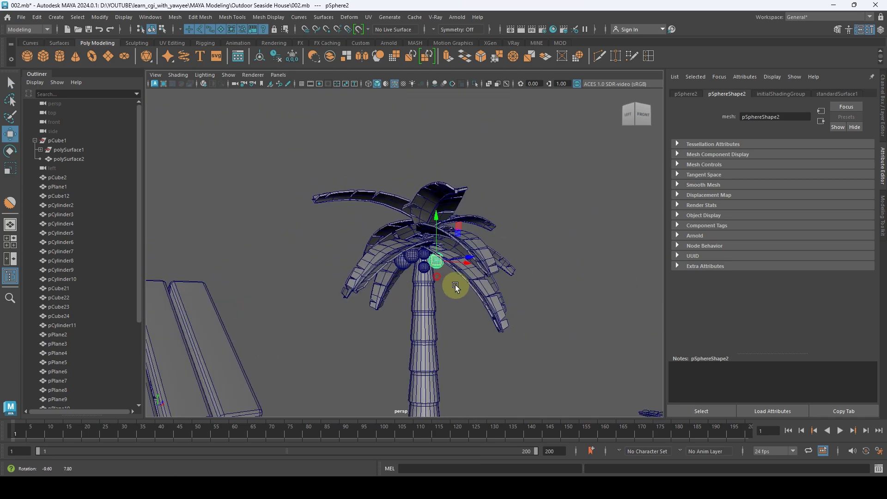
alt+drag(456, 285, 346, 267)
alt+right_drag(346, 267, 453, 271)
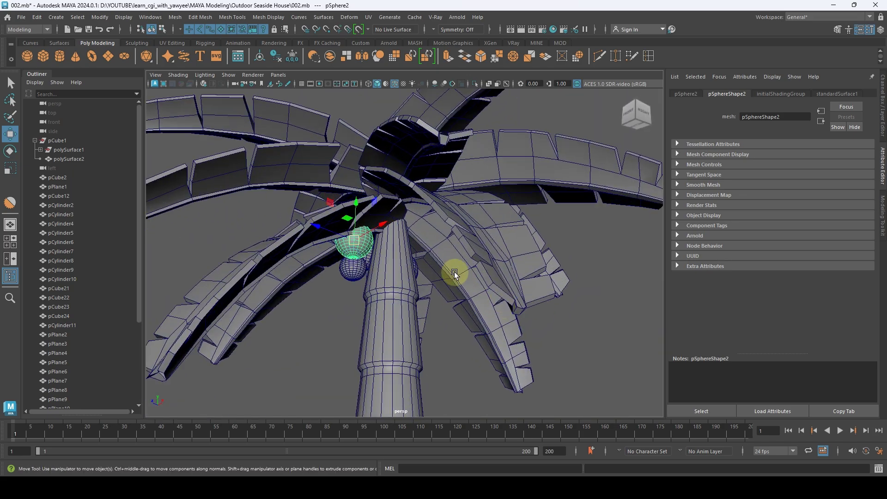
alt+drag(454, 271, 389, 286)
mouse_move(388, 285)
mouse_down()
mouse_move(333, 278)
mouse_move(364, 259)
mouse_up()
key(r)
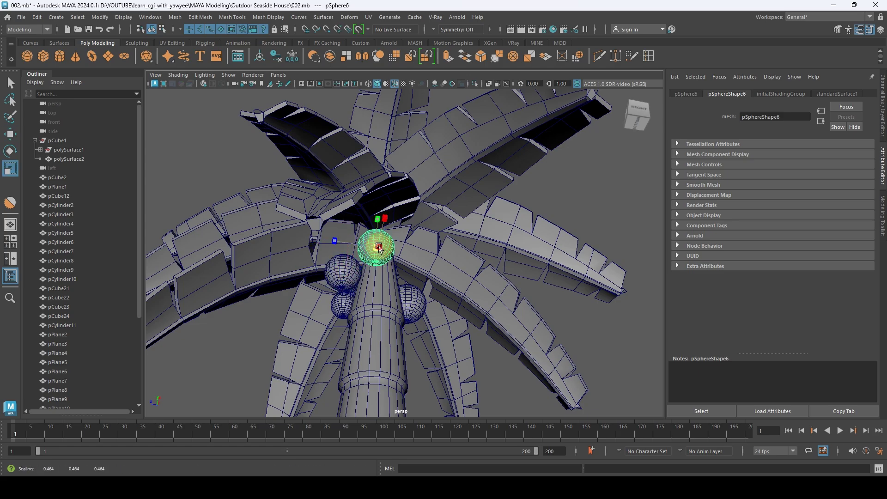
key(w)
Step: Duplicate the straight palm trunk and move the copy along X to the opposite side of the house as a spare
alt+right_drag(384, 239, 172, 296)
alt+drag(173, 296, 369, 301)
scroll(469, 313, down, 3)
alt+drag(469, 313, 343, 209)
click(541, 244)
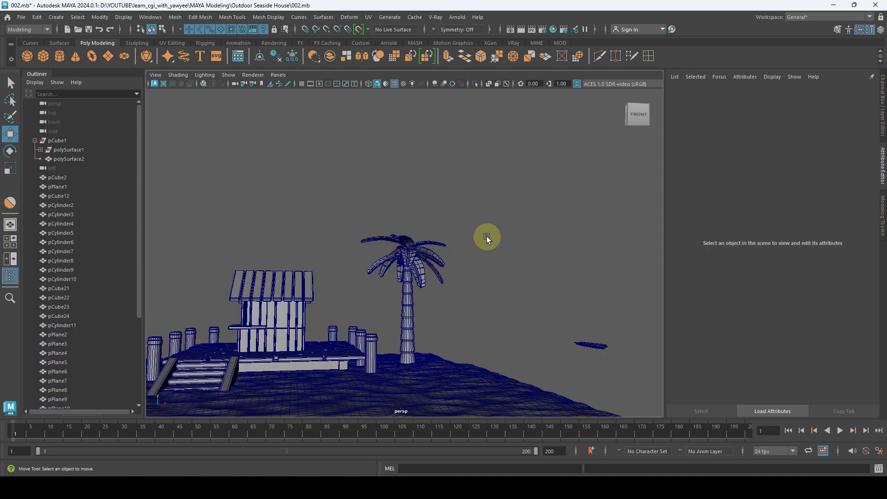
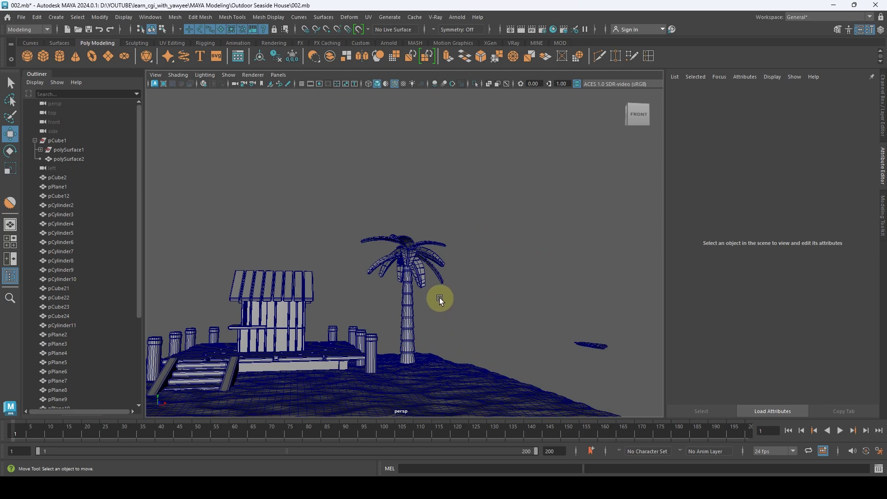
scroll(452, 254, up, 5)
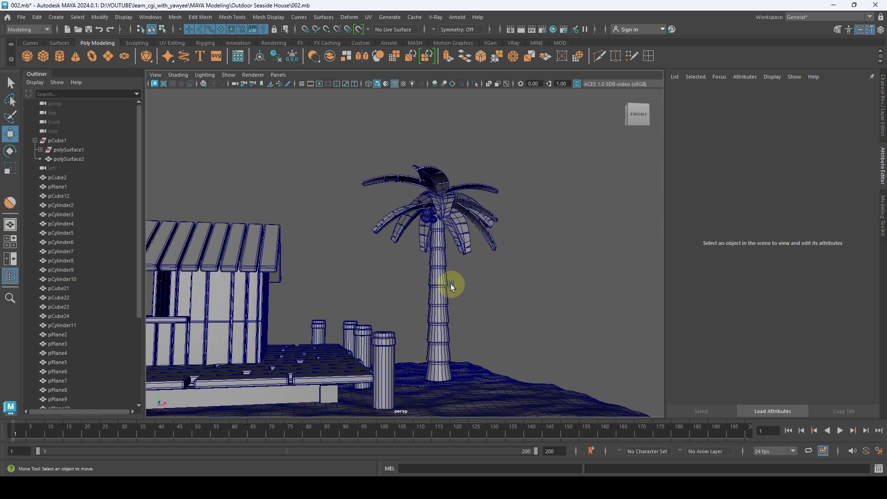
click(451, 283)
alt+drag(452, 291, 220, 279)
key(ctrl+d)
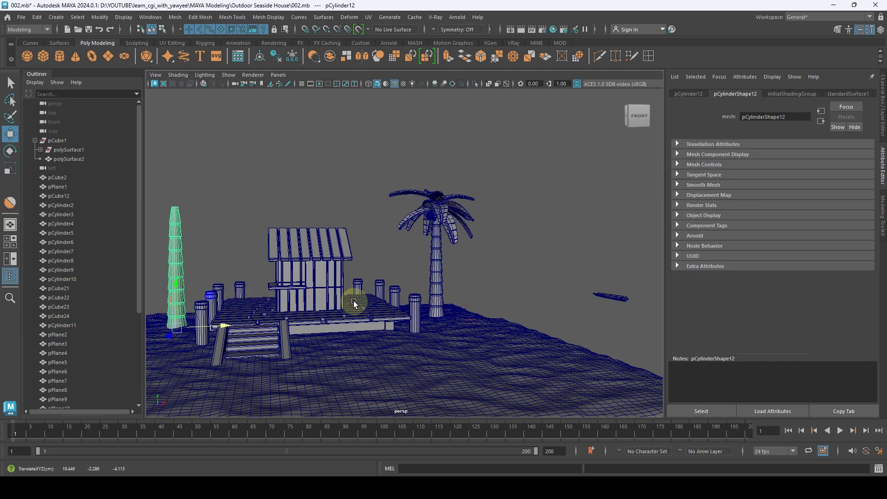
Step: Add a nonlinear Bend deformer to the original palm trunk under the crown
click(436, 258)
alt+drag(436, 257, 406, 243)
alt+right_drag(407, 243, 480, 252)
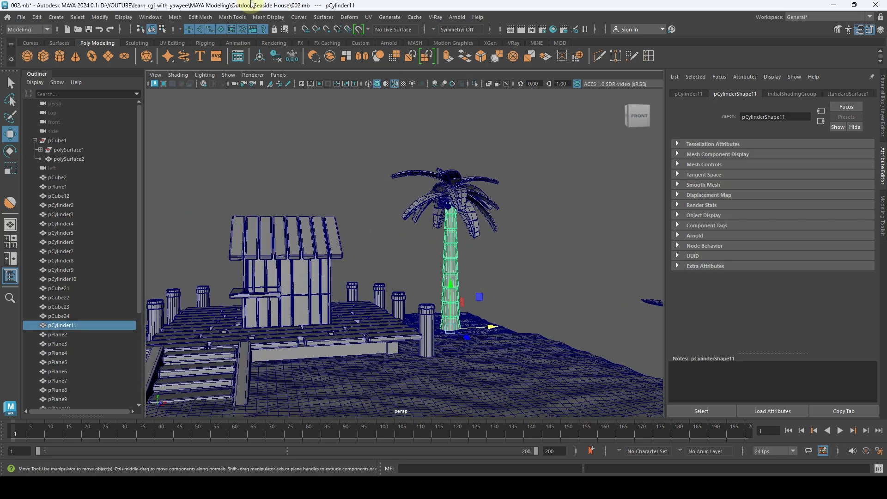
click(350, 19)
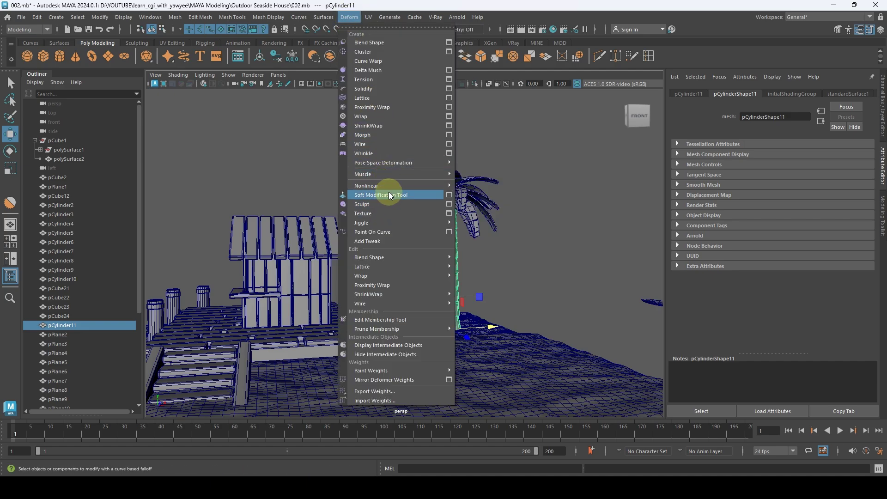
mouse_move(404, 185)
click(476, 186)
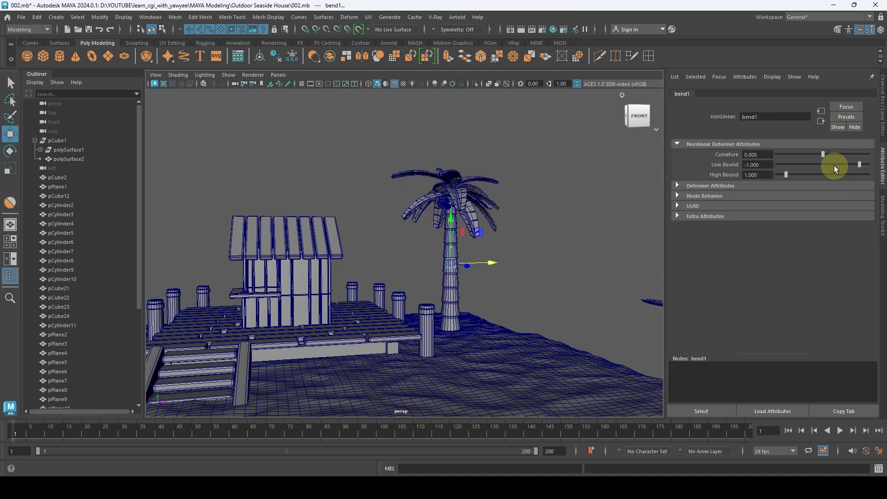
Step: Lower the bend handle to the base of the trunk, at about Y -2.30
click(884, 121)
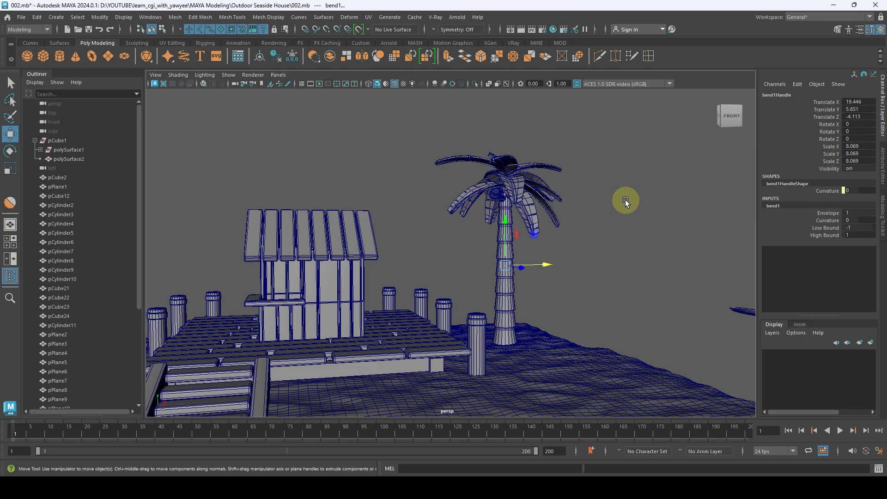
click(510, 246)
drag(502, 243, 492, 302)
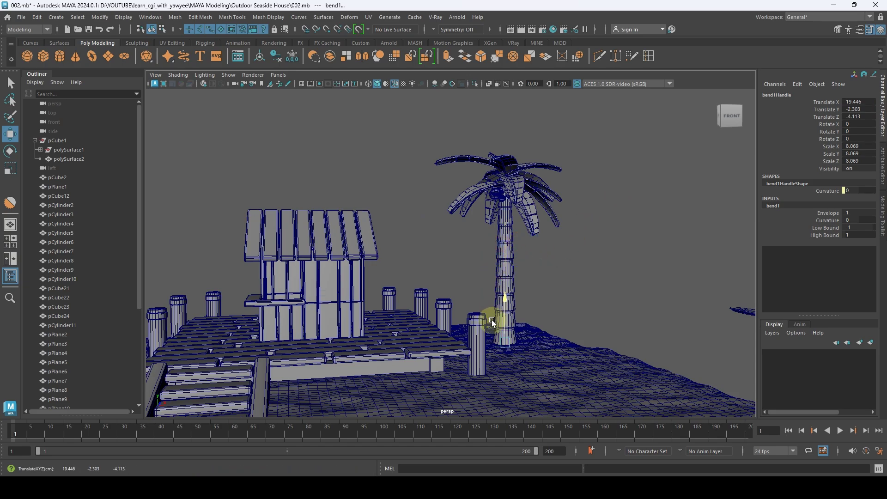
Step: Bend the trunk toward the house with a curvature of about -21.77 and a high bound of 3.1
click(827, 220)
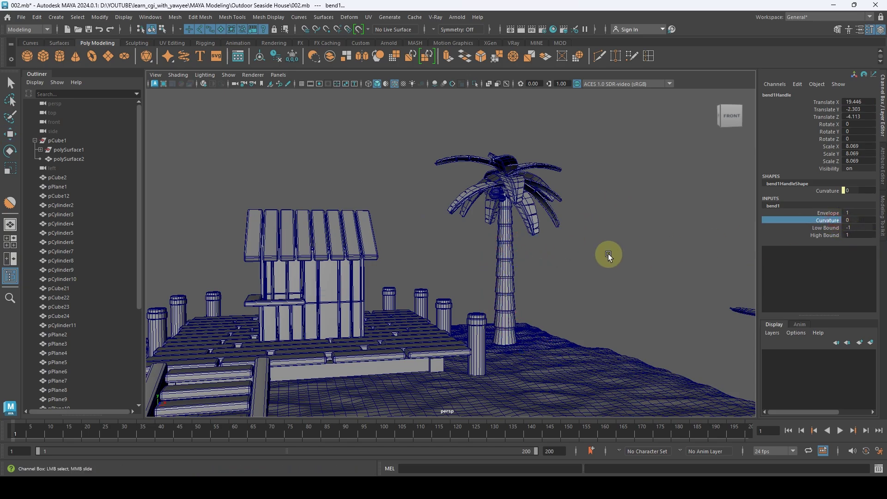
middle_drag(608, 257, 598, 249)
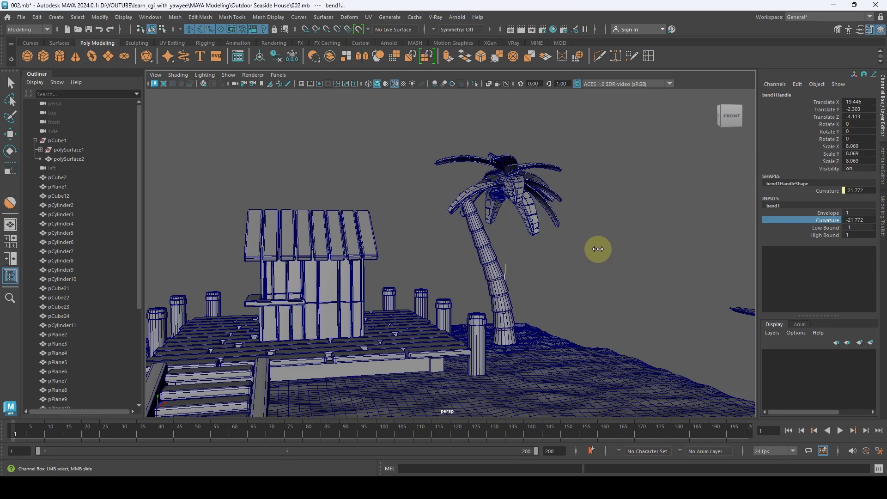
click(831, 234)
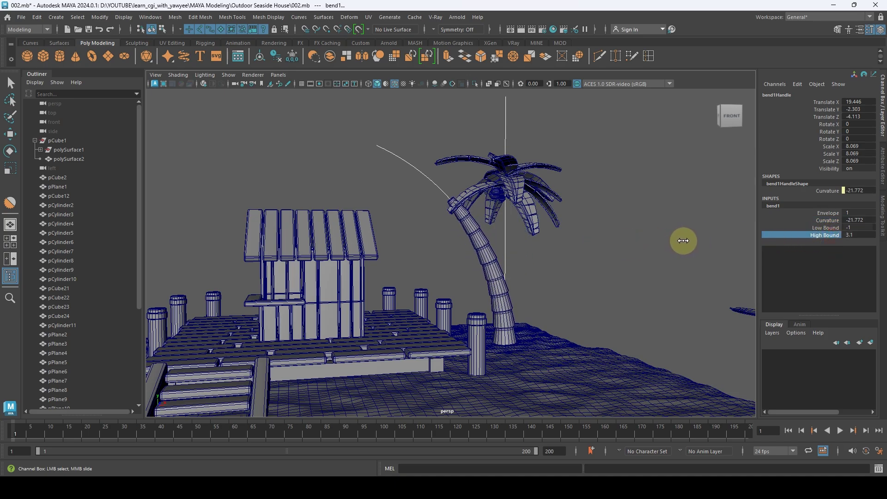
alt+drag(590, 210, 528, 239)
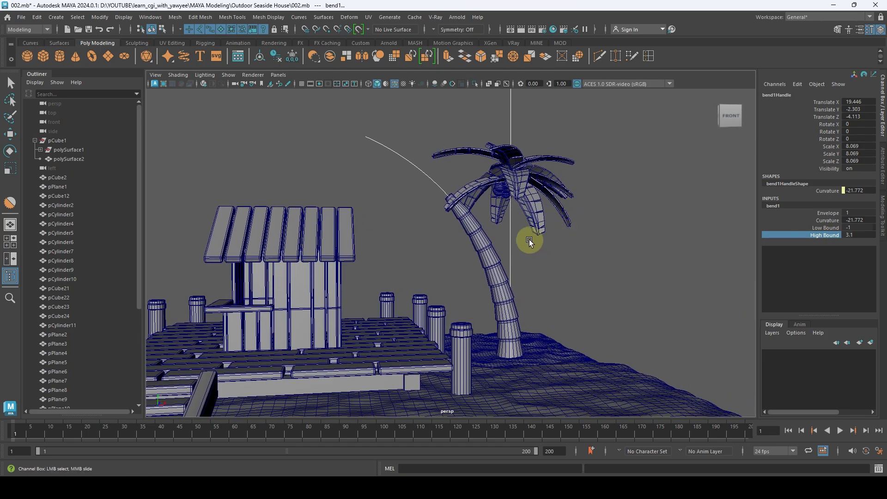
Step: Delete the construction history to bake the bend into the palm trunk
key(w)
click(487, 244)
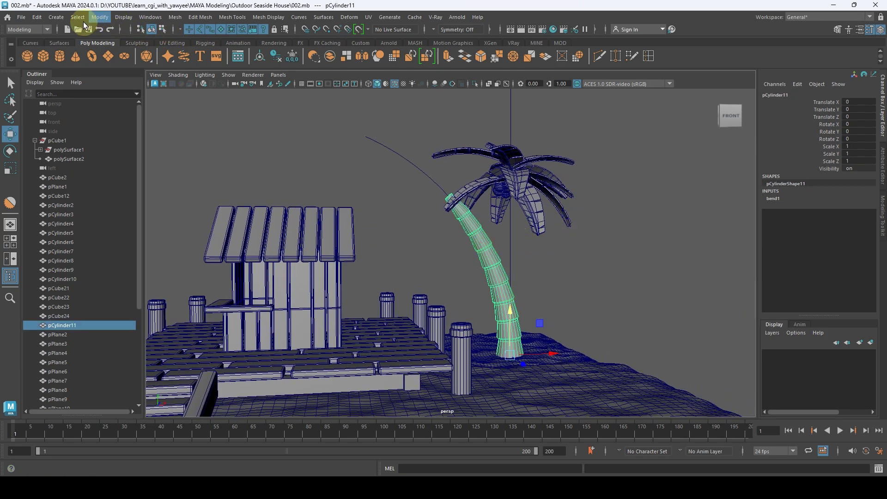
click(44, 16)
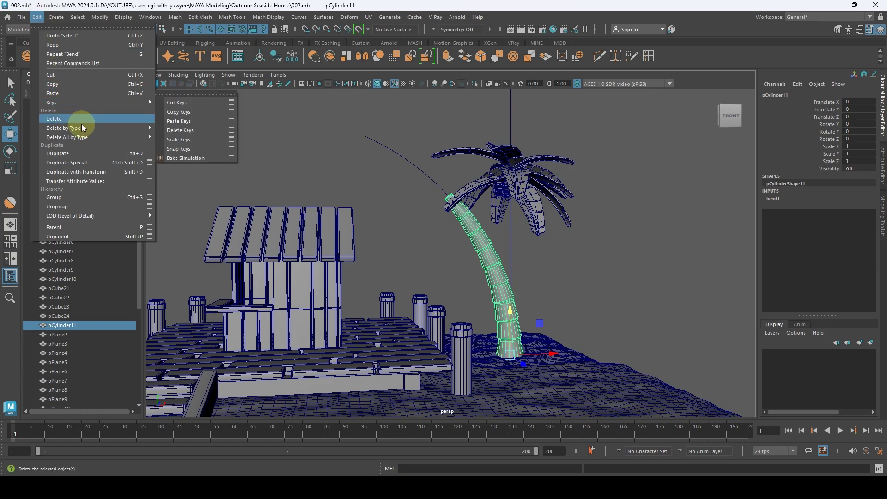
mouse_move(96, 135)
click(185, 137)
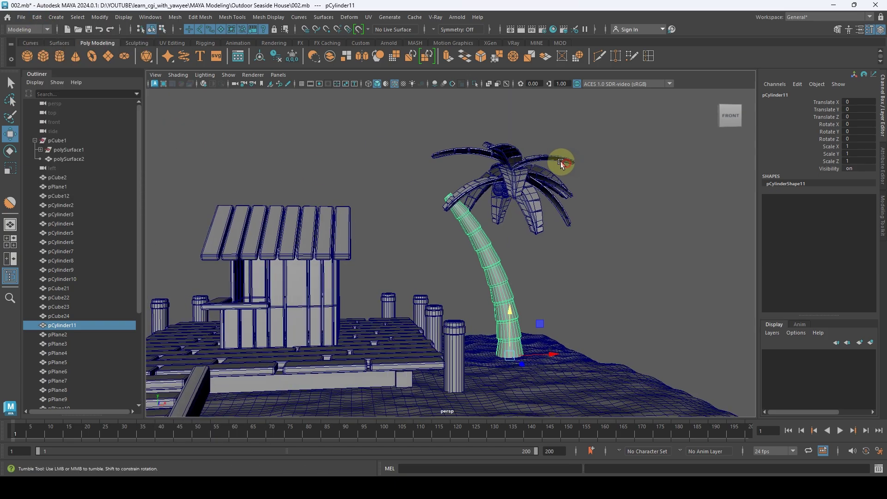
Step: Group all the palm leaves and coconuts of the crown together
drag(582, 120, 504, 161)
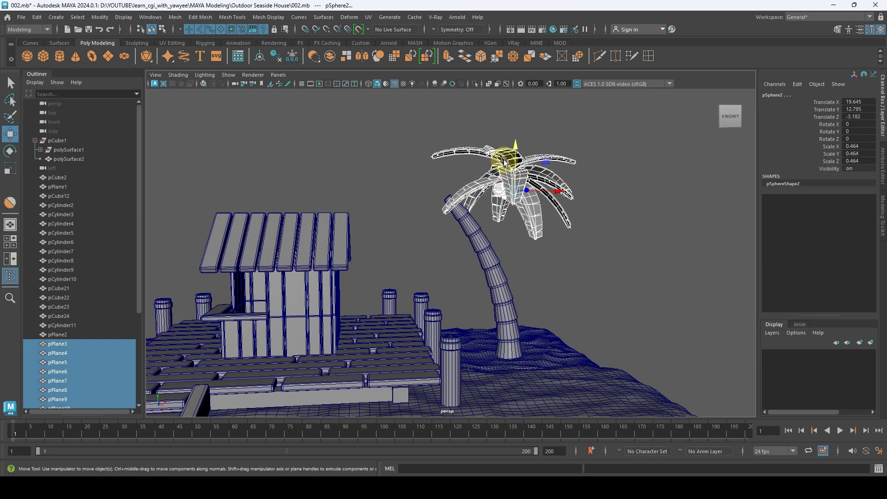
key(ctrl+g)
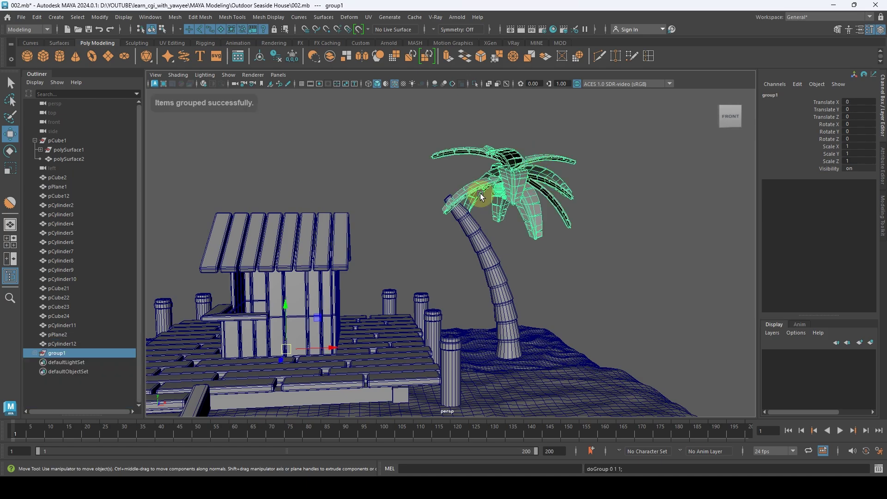
Step: Expand the crown group and check which leaves and coconuts it contains
alt+drag(544, 173, 277, 177)
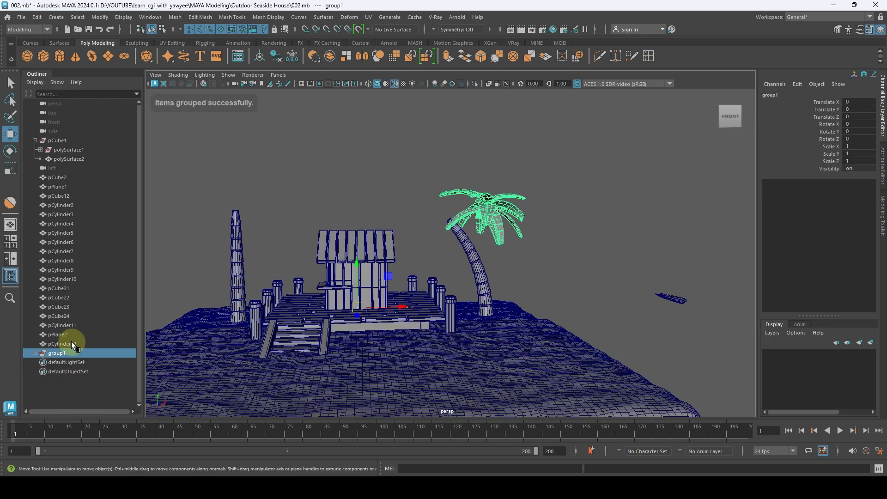
click(35, 353)
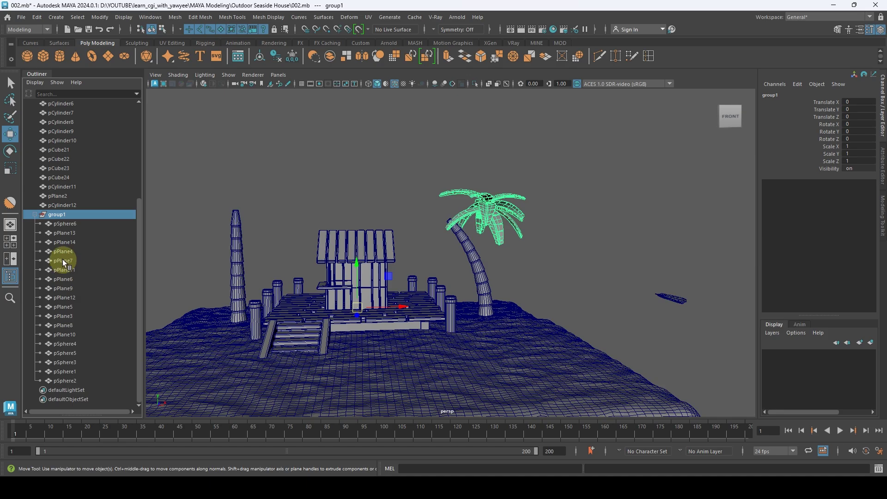
click(67, 224)
click(64, 278)
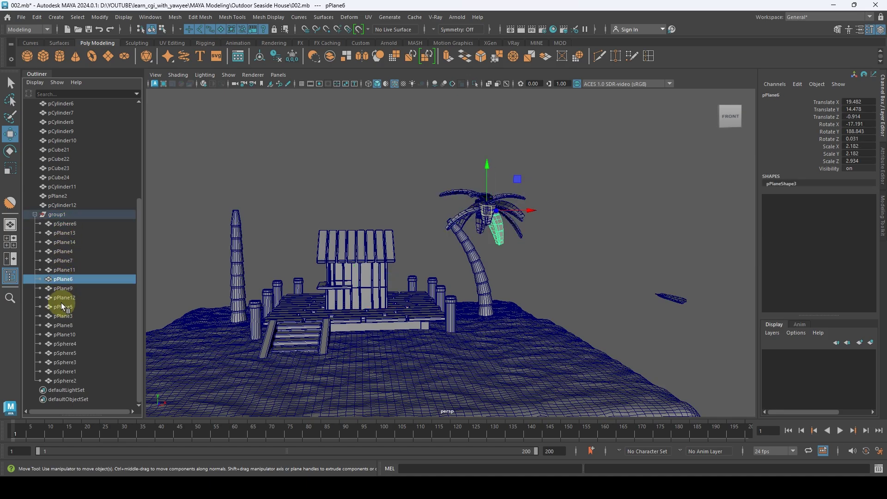
click(61, 334)
click(65, 270)
click(64, 242)
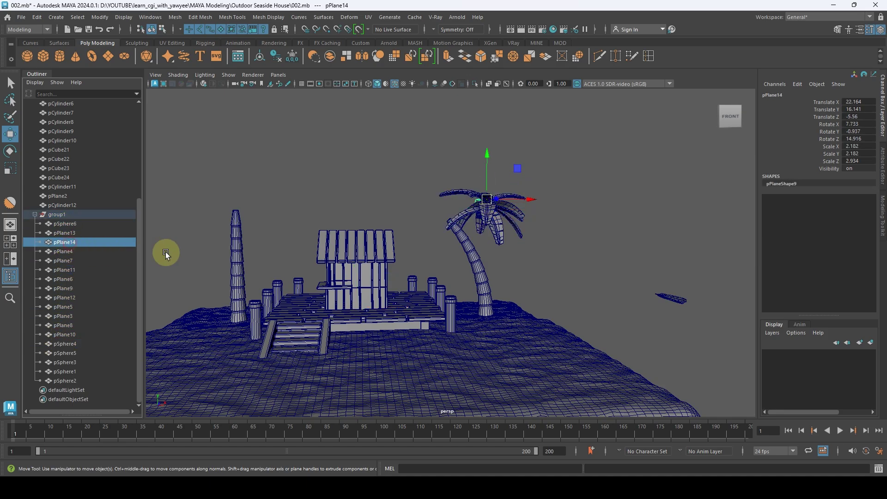
Step: Select the whole crown group and center its pivot
key(Up)
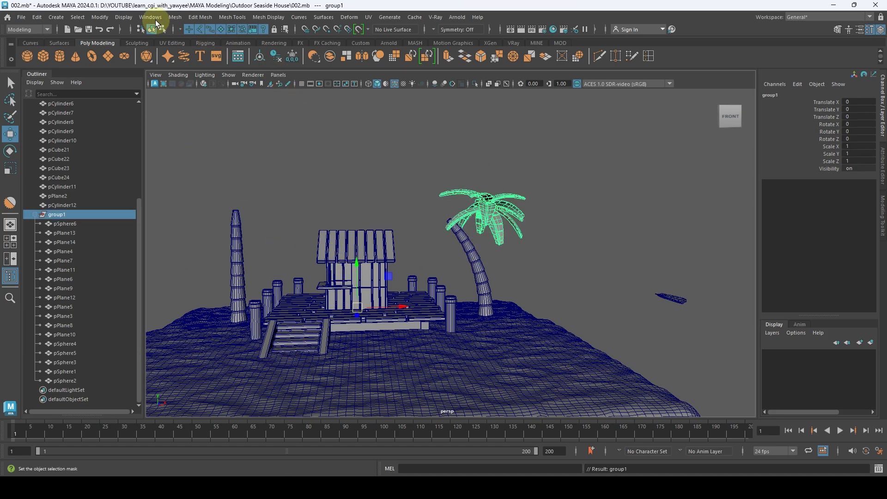
click(100, 17)
mouse_move(133, 116)
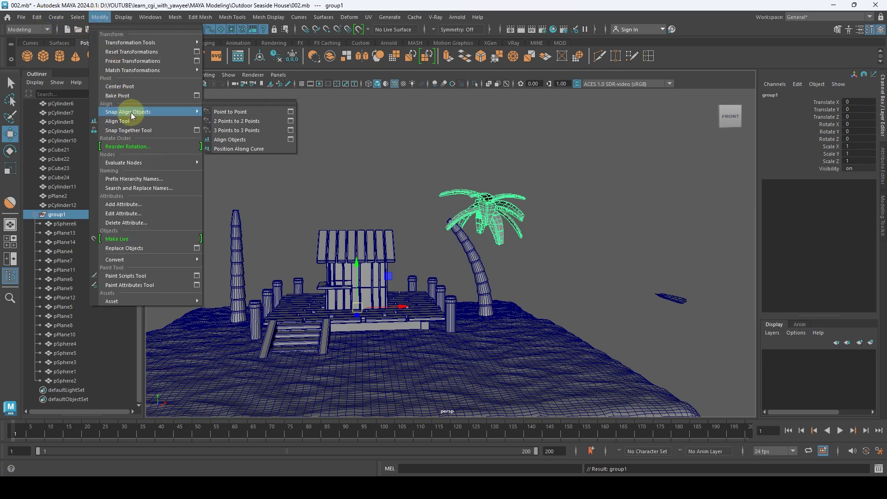
click(147, 86)
Step: Move the crown group toward the tip of the bent trunk and tilt it to follow the trunk's lean
alt+right_drag(420, 187, 521, 203)
drag(521, 203, 471, 204)
alt+right_drag(472, 204, 508, 194)
key(e)
drag(440, 156, 427, 184)
Step: Fine-position the crown group so it sits on the tip of the bent trunk
key(w)
scroll(443, 163, up, 10)
alt+right_drag(443, 162, 561, 240)
alt+middle_drag(390, 161, 398, 199)
drag(424, 160, 428, 159)
alt+drag(530, 159, 456, 172)
click(580, 139)
Step: Rotate the crown leaf pPlane13 to about 217.05, 40.07, 162.44
alt+right_drag(633, 184, 331, 198)
mouse_move(415, 204)
alt+mouse_down()
mouse_move(433, 204)
mouse_move(422, 198)
alt+mouse_up()
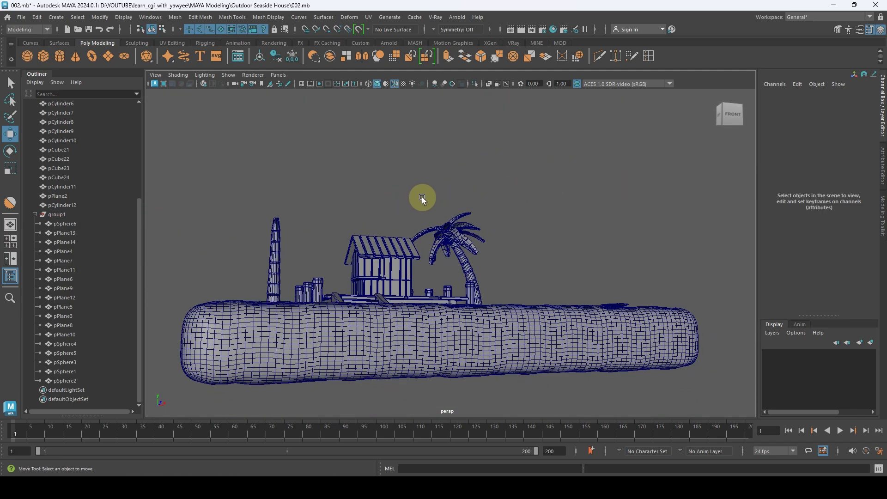
alt+right_drag(422, 198, 556, 237)
click(426, 193)
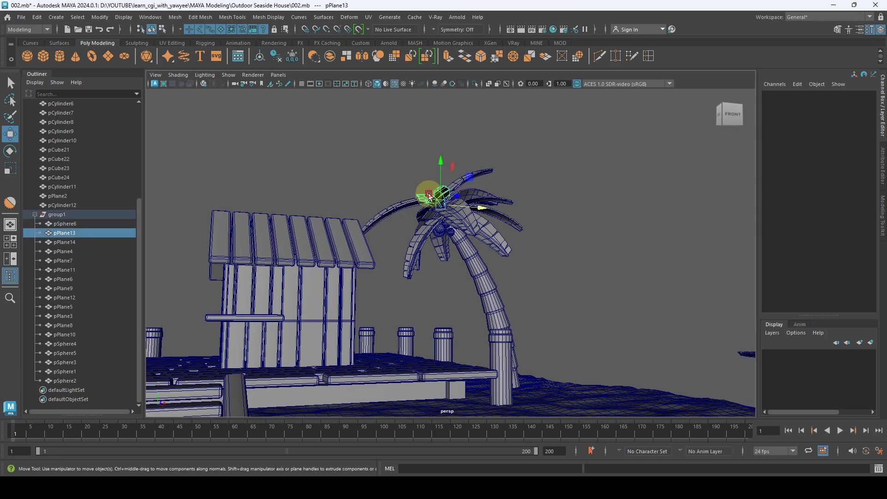
key(e)
drag(453, 187, 417, 209)
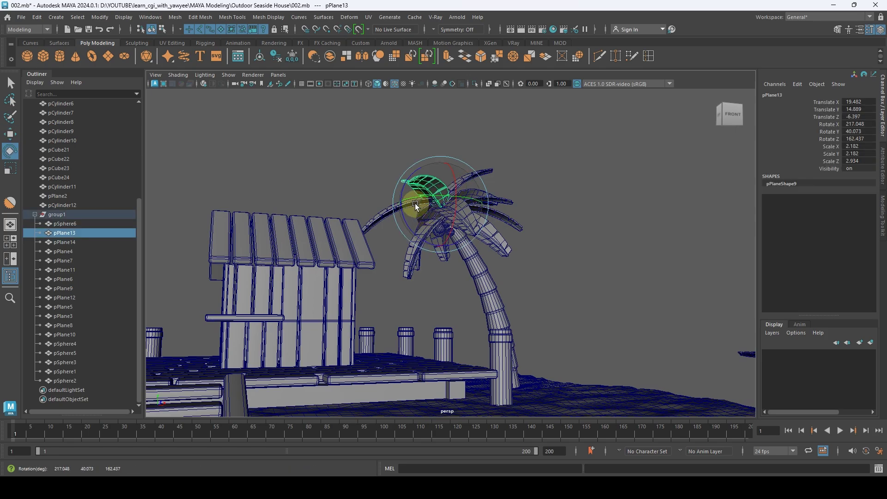
click(485, 156)
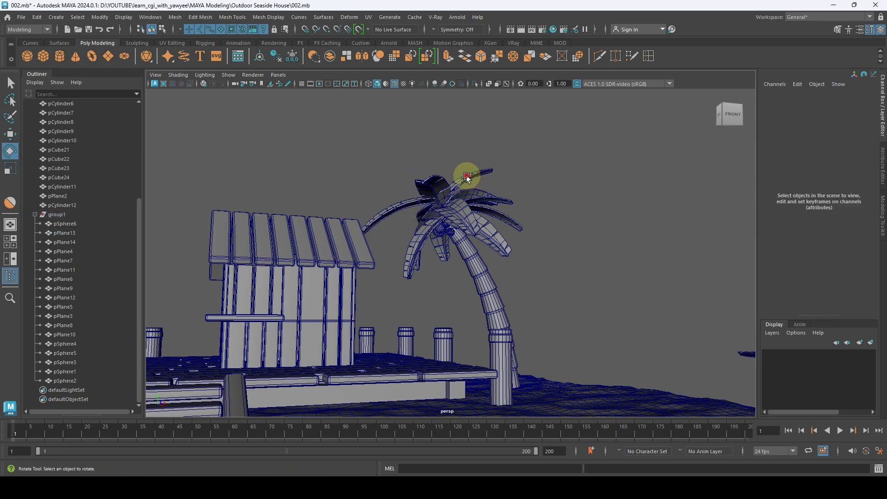
Step: Rotate the crown's upright leaf and the drooping leaf pPlane11 to vary the crown's shape
click(467, 176)
drag(459, 215, 434, 231)
click(560, 155)
click(416, 249)
key(q)
click(414, 237)
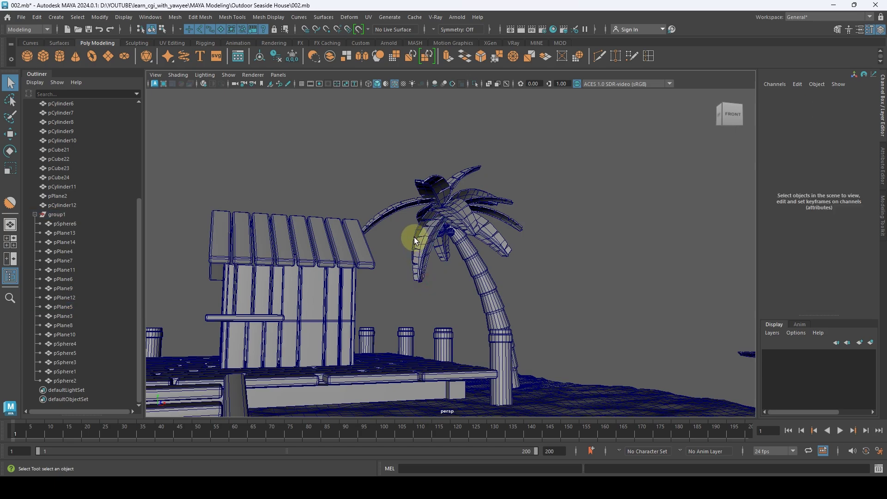
key(e)
click(416, 232)
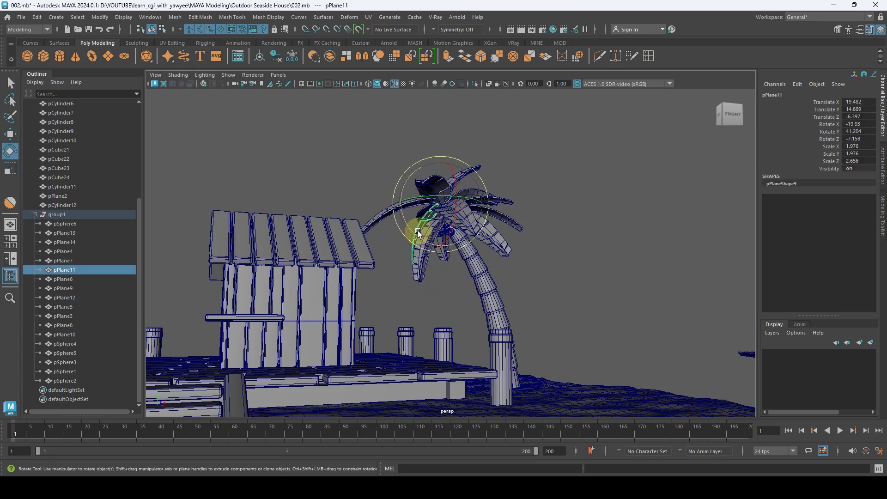
drag(418, 231, 440, 223)
Step: Turn the upper leaf pPlane13 further, to about 218.82, 25.36, 160.43
click(517, 232)
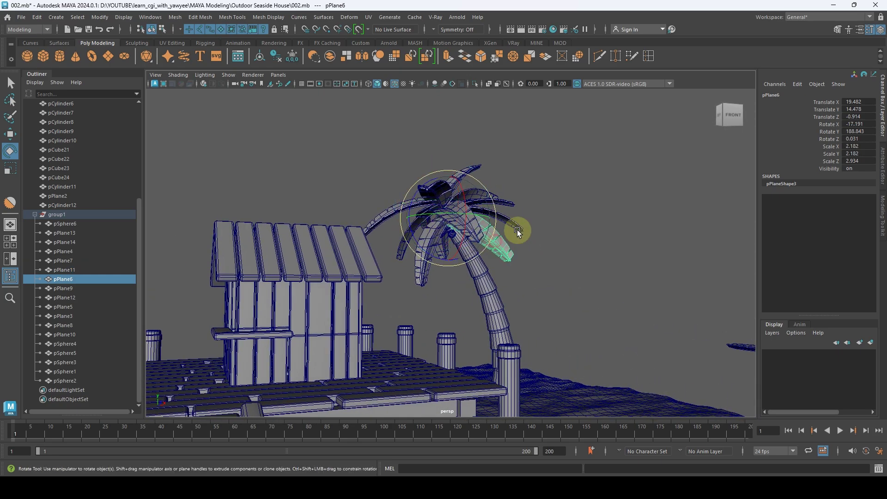
click(515, 166)
click(423, 192)
mouse_move(430, 195)
mouse_down()
mouse_move(437, 182)
mouse_move(448, 192)
mouse_up()
click(502, 192)
Step: Rotate the top leaf pPlane14 to about 22.87, 0.85, 11.27
alt+drag(503, 193, 583, 198)
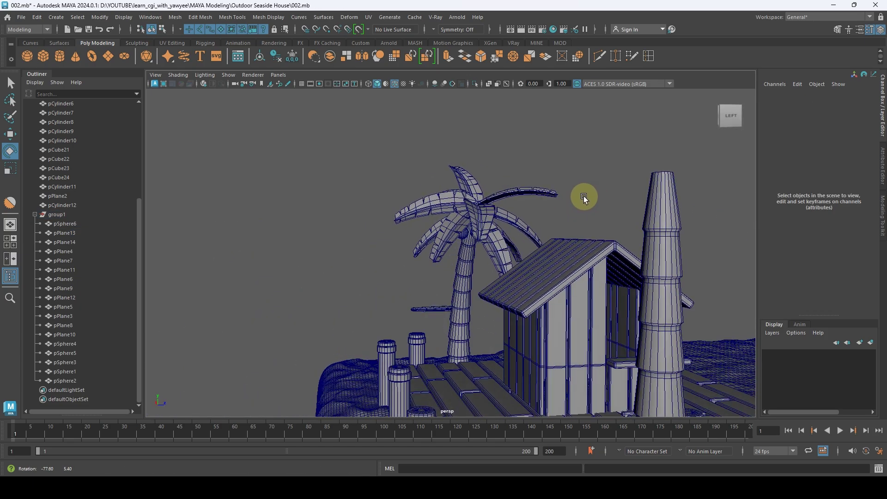
click(447, 197)
drag(448, 198, 409, 182)
key(w)
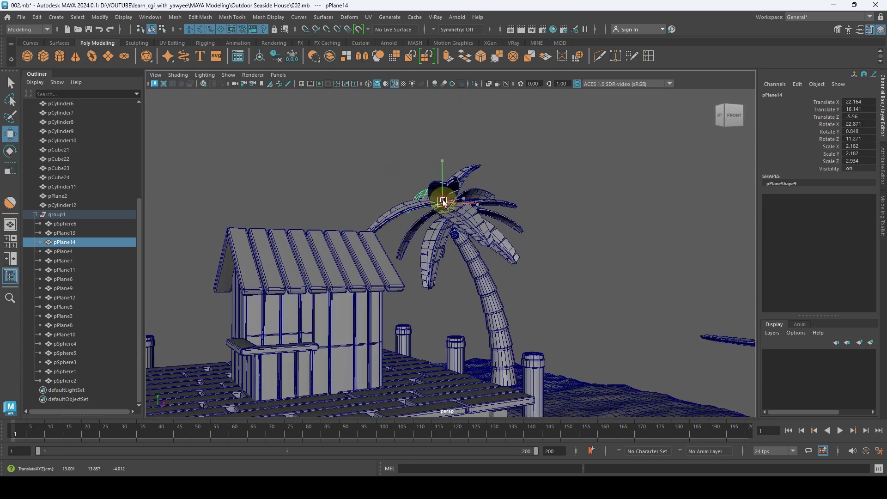
click(525, 151)
Step: Rotate leaf pPlane13 down to the front of the crown, to about 206.30, 28.76, 193.28
alt+right_drag(525, 151, 352, 203)
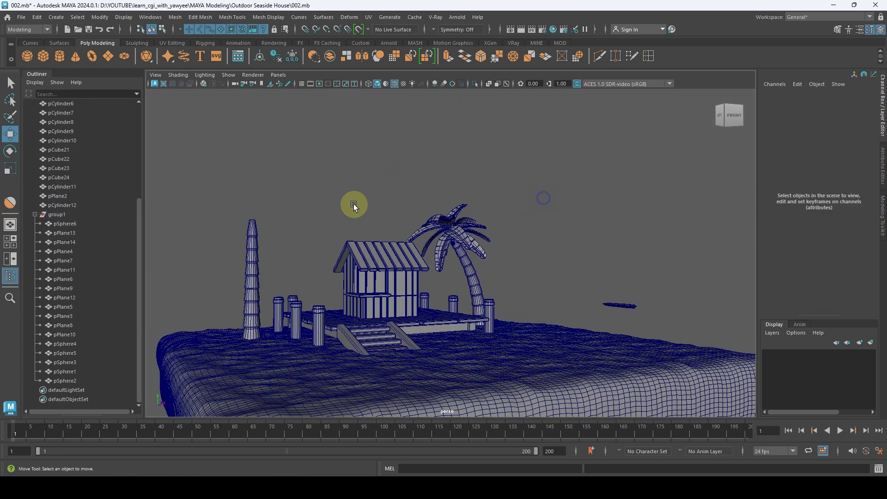
alt+drag(352, 204, 451, 214)
click(451, 209)
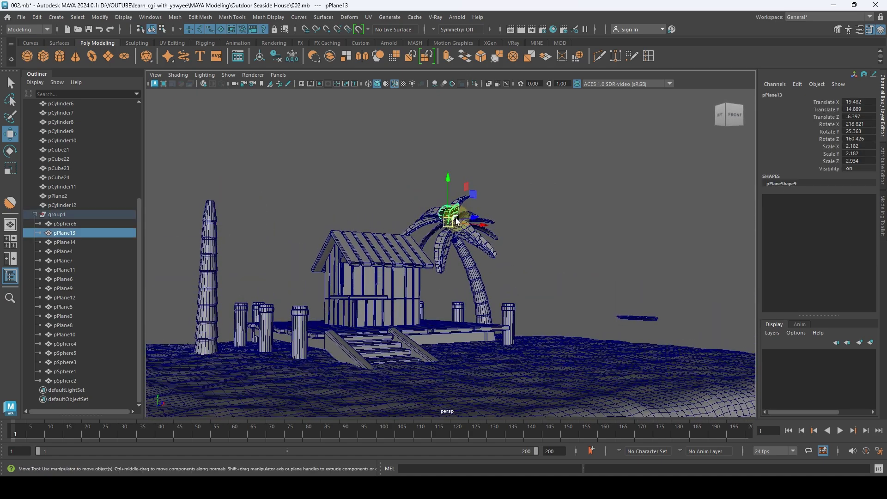
alt+right_drag(452, 214, 458, 220)
key(e)
drag(445, 204, 441, 209)
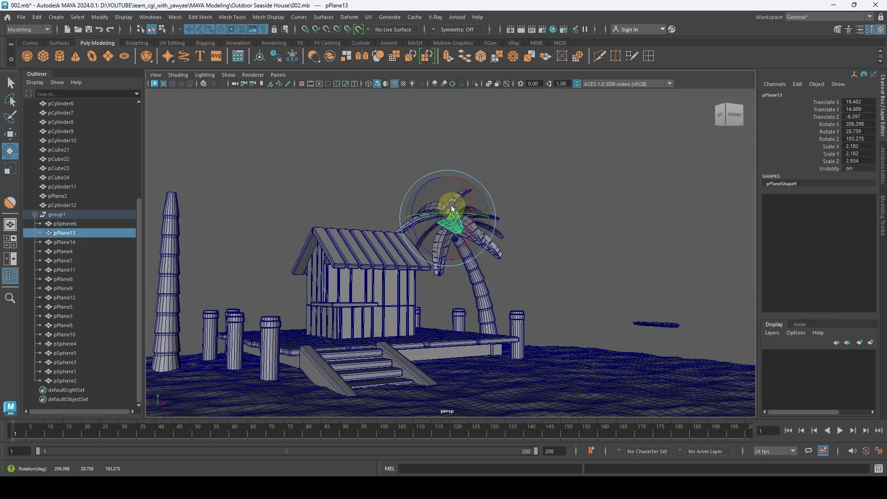
click(504, 174)
click(478, 204)
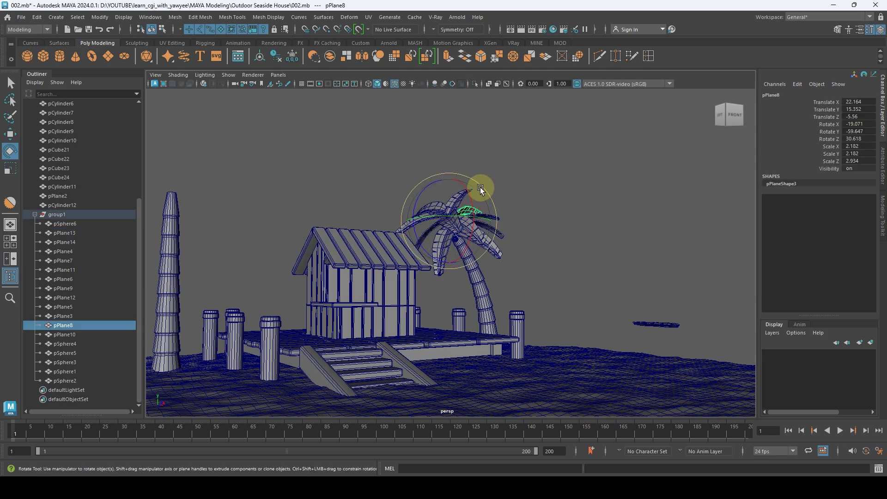
click(505, 159)
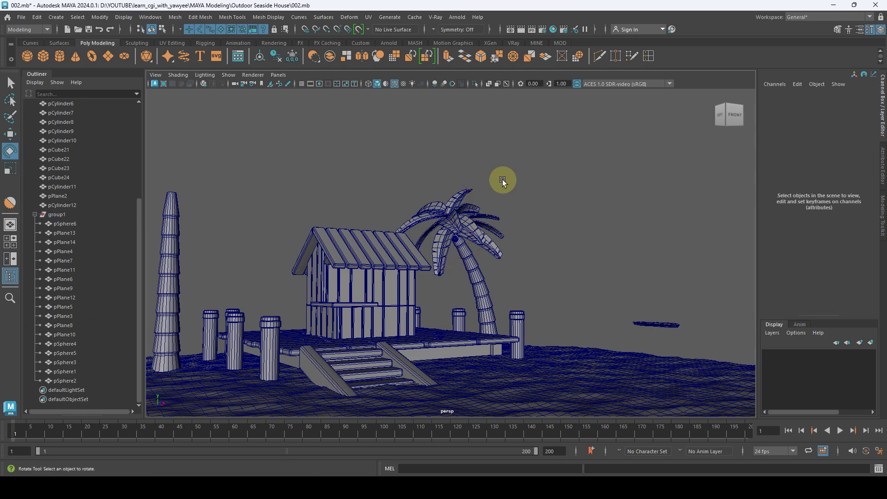
Step: Stretch the spare straight trunk in height to a Y scale of about 1.288
click(166, 244)
alt+drag(167, 244, 436, 184)
key(w)
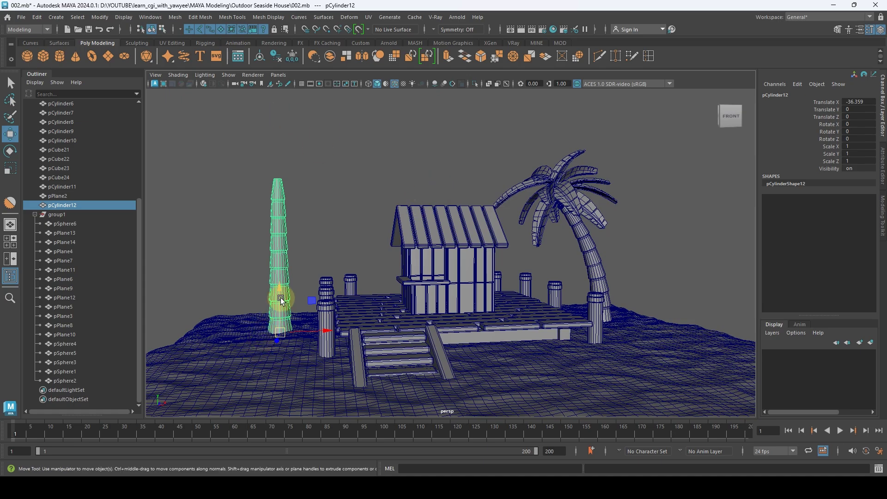
key(r)
drag(281, 287, 283, 279)
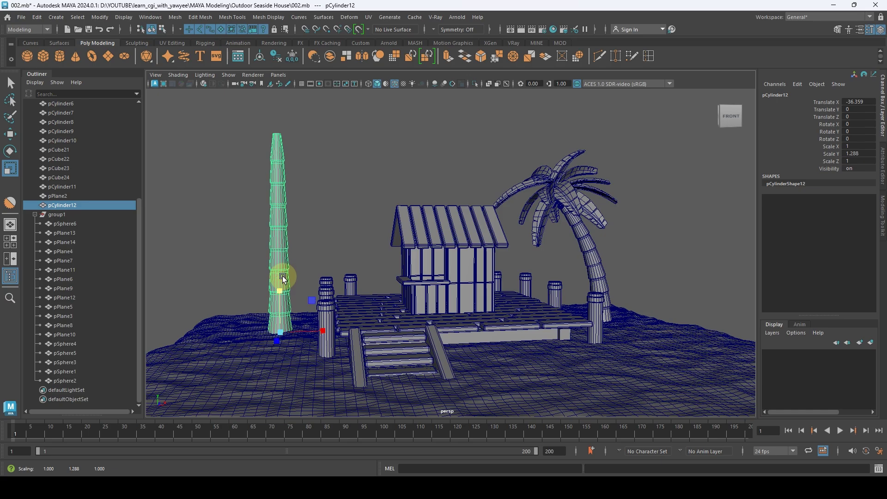
Step: Insert nine edge loops down the straight trunk, one across the middle of each segment, and return to object selection
key(q)
scroll(326, 229, up, 8)
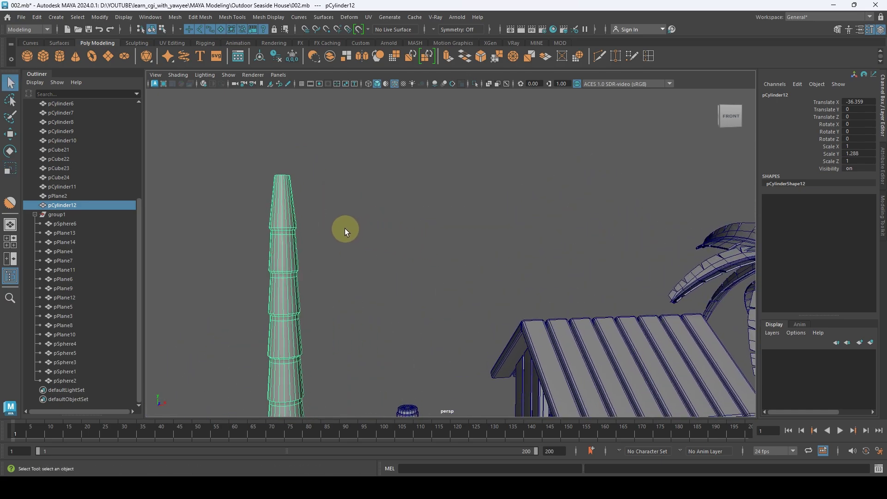
alt+middle_drag(345, 229, 389, 221)
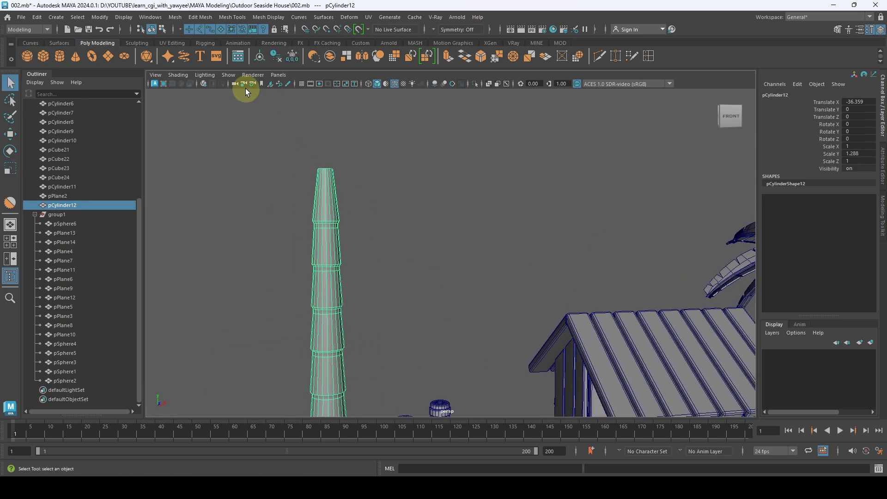
click(232, 17)
click(276, 90)
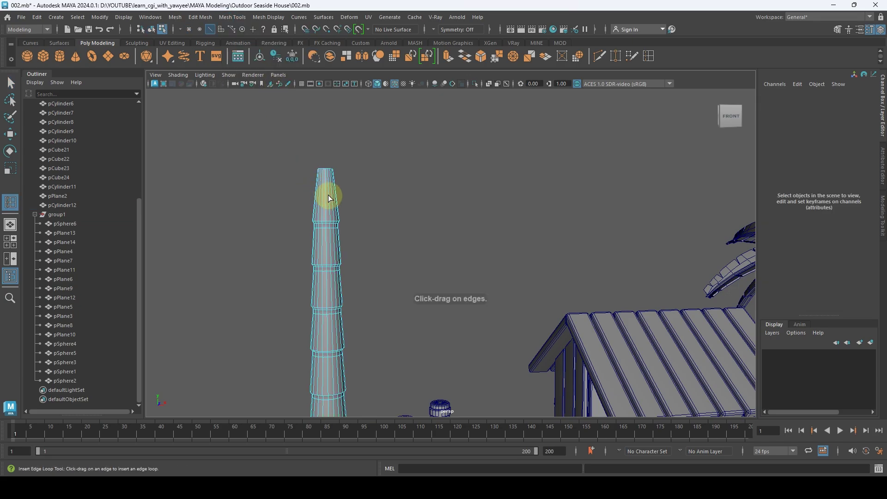
drag(327, 200, 326, 199)
drag(328, 266, 325, 293)
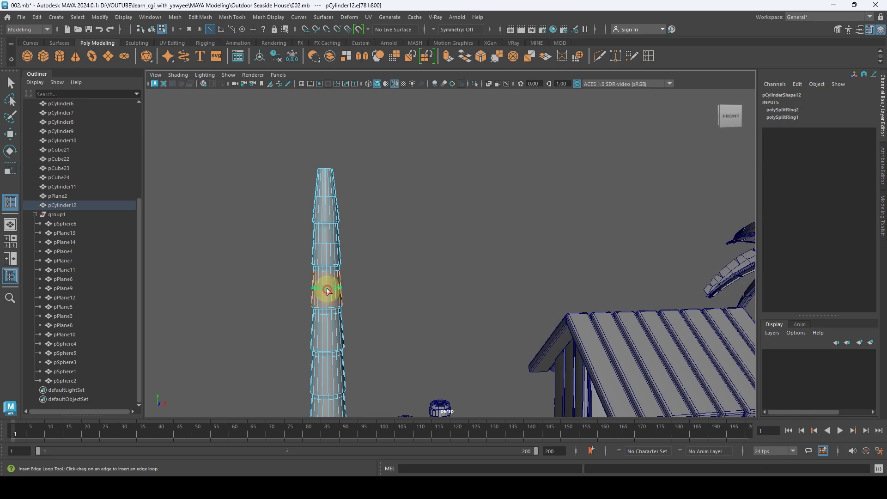
drag(329, 339, 389, 270)
click(370, 297)
click(385, 267)
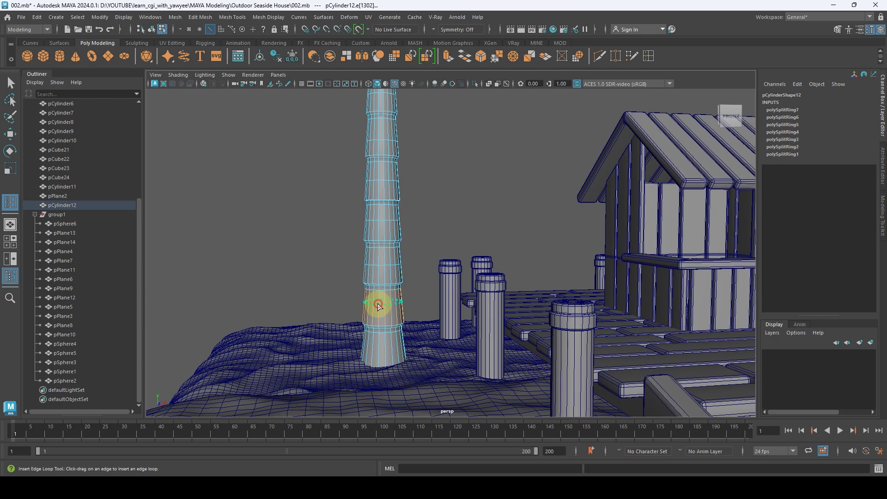
mouse_move(378, 306)
mouse_down()
mouse_move(391, 335)
mouse_move(392, 309)
mouse_up()
click(394, 313)
key(q)
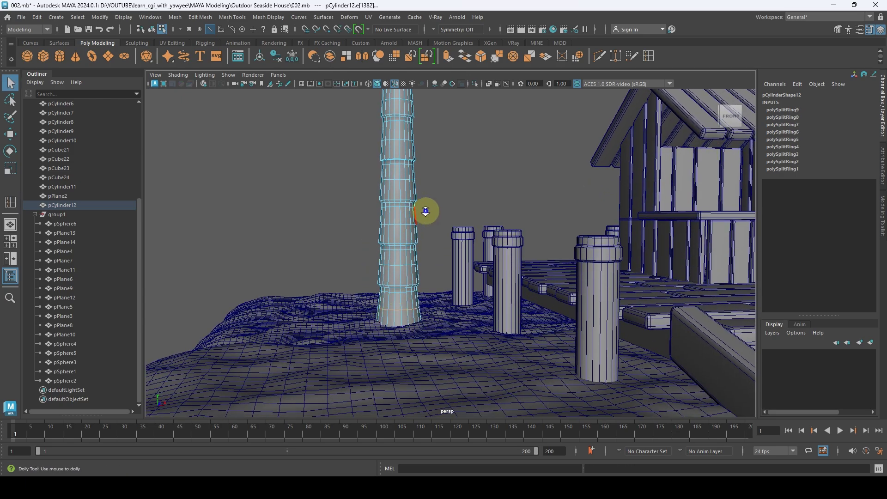
scroll(424, 210, down, 10)
right_click(379, 211)
click(391, 199)
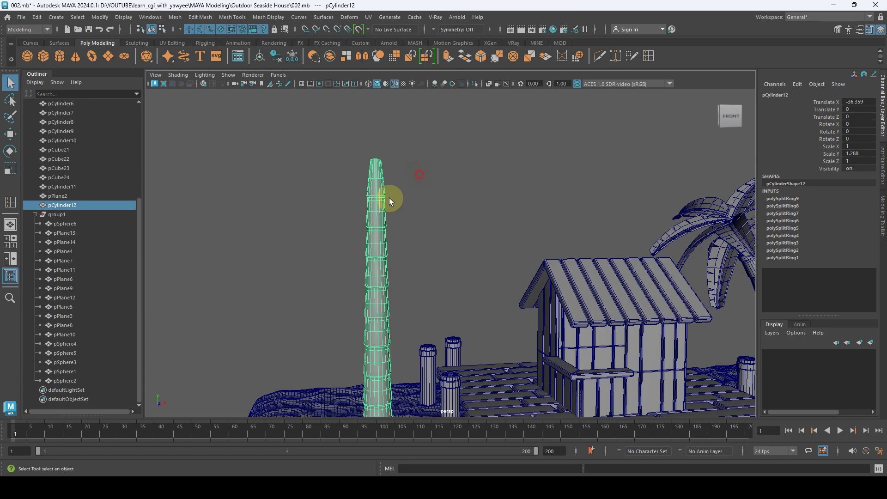
Step: Add a nonlinear Bend deformer to the straight trunk
click(376, 210)
alt+drag(376, 210, 462, 201)
key(w)
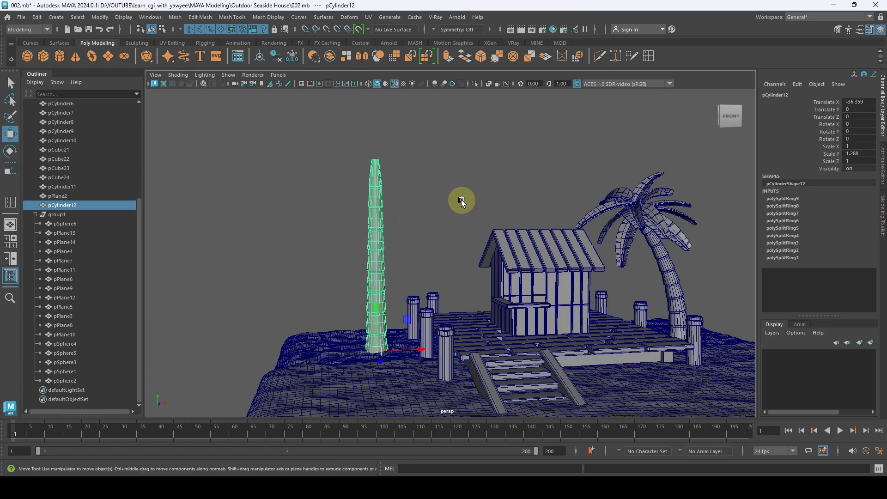
click(349, 17)
mouse_move(385, 185)
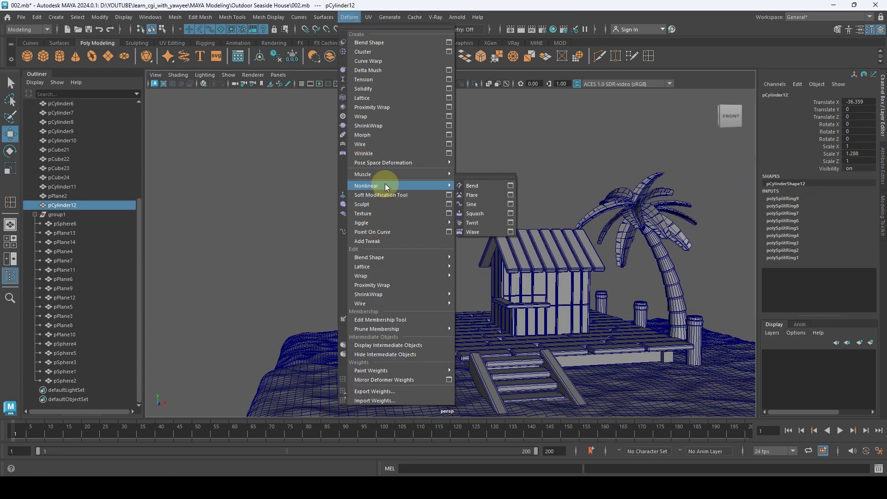
click(457, 184)
scroll(544, 187, down, 2)
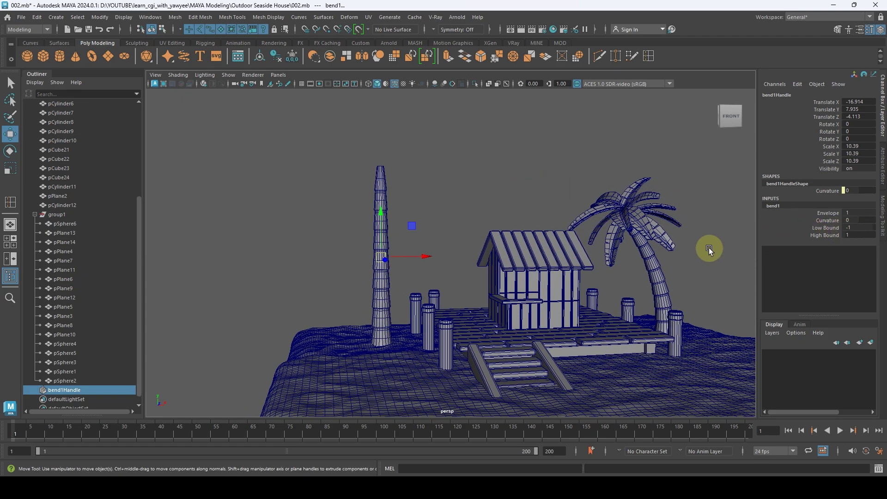
Step: Lower the bend handle to the trunk's base, at about Y -2.80, and bend the trunk toward the house with a curvature of about 26.36
drag(382, 231, 386, 326)
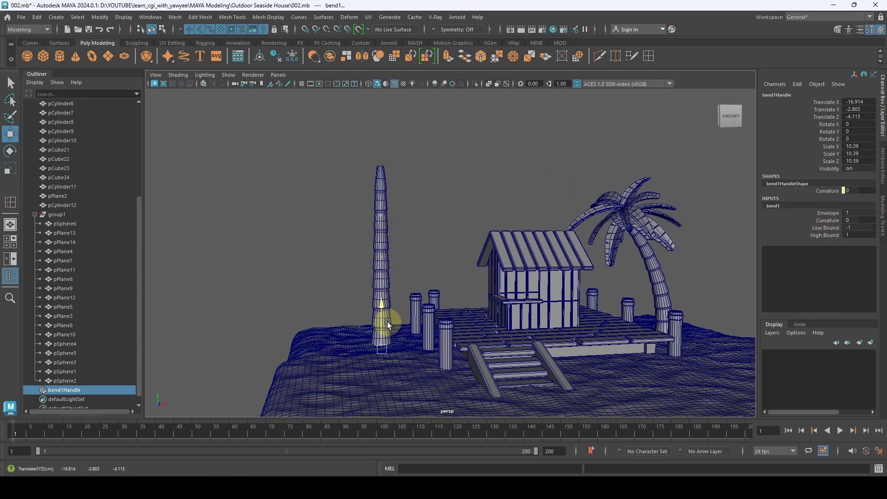
scroll(436, 297, up, 1)
click(827, 220)
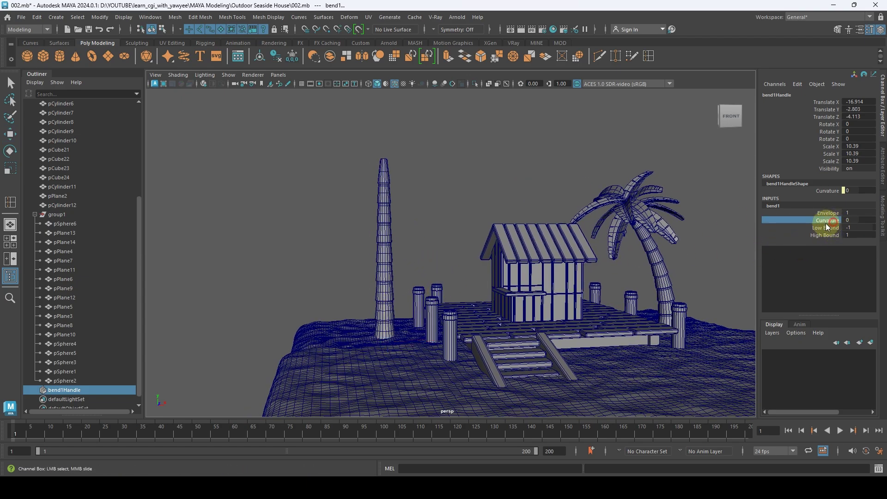
middle_drag(563, 221, 576, 223)
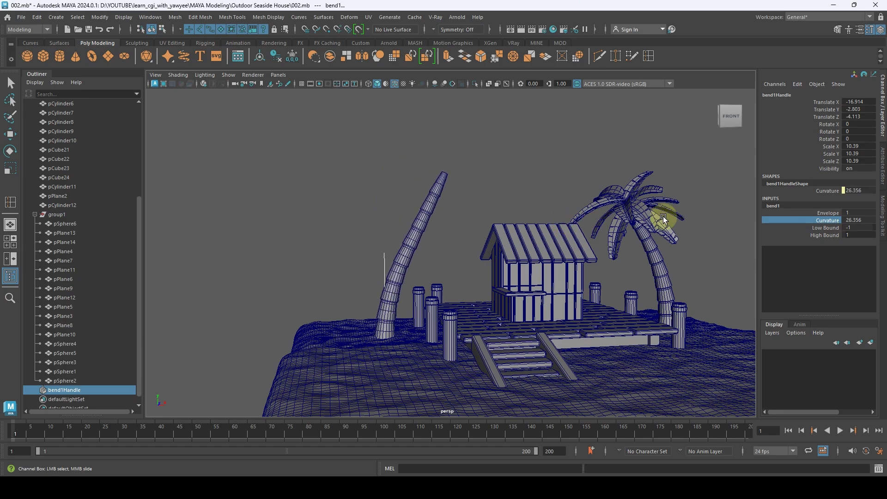
Step: Raise the bend deformer's High Bound to about 3.4 so the trunk curves over its full height
click(810, 236)
middle_drag(466, 203, 472, 201)
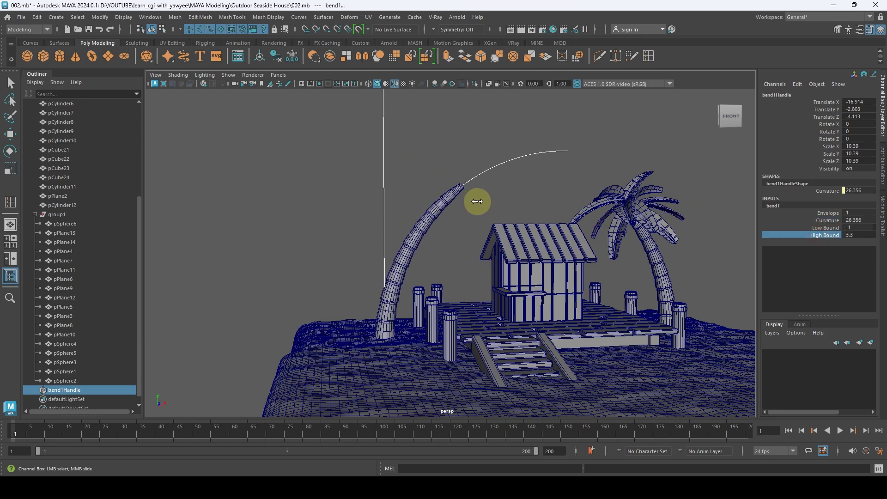
alt+drag(517, 160, 452, 183)
scroll(458, 178, up, 2)
scroll(440, 193, up, 2)
key(q)
scroll(440, 192, up, 3)
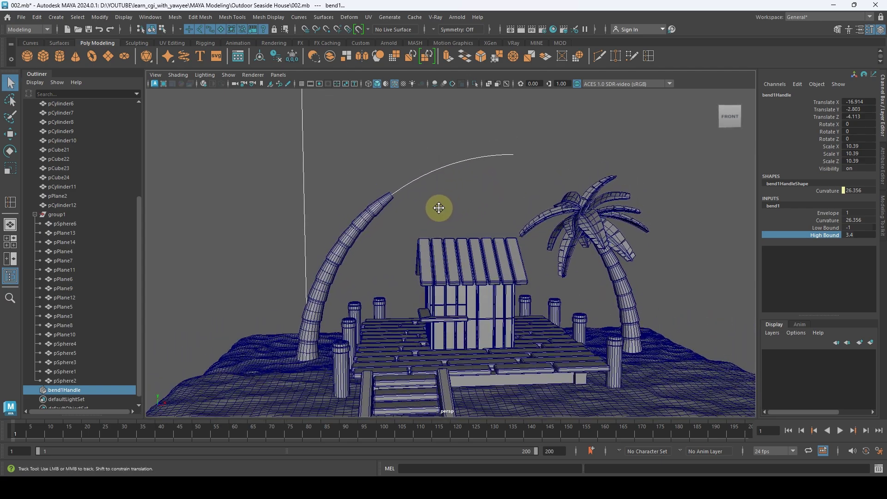
Step: Examine the curved trunk against the house and the finished palm from several angles
click(361, 235)
alt+drag(361, 234, 412, 232)
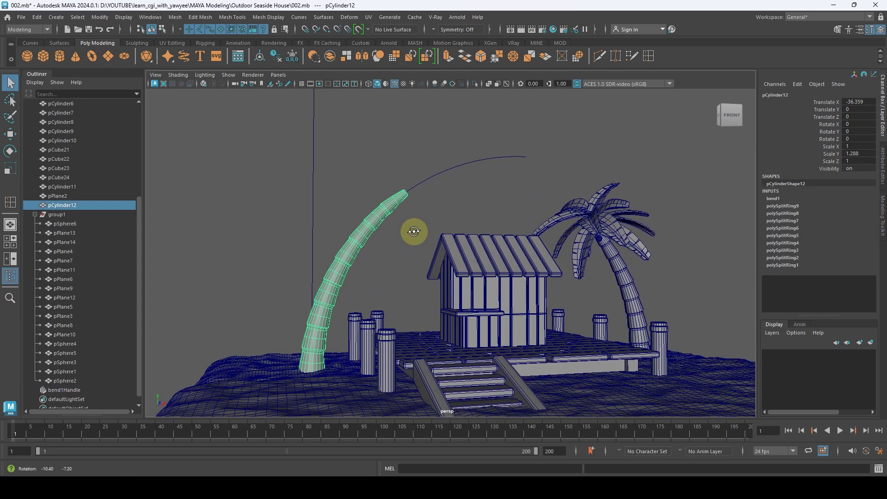
alt+right_drag(411, 232, 427, 232)
scroll(427, 232, down, 2)
alt+drag(428, 239, 424, 279)
scroll(424, 279, up, 2)
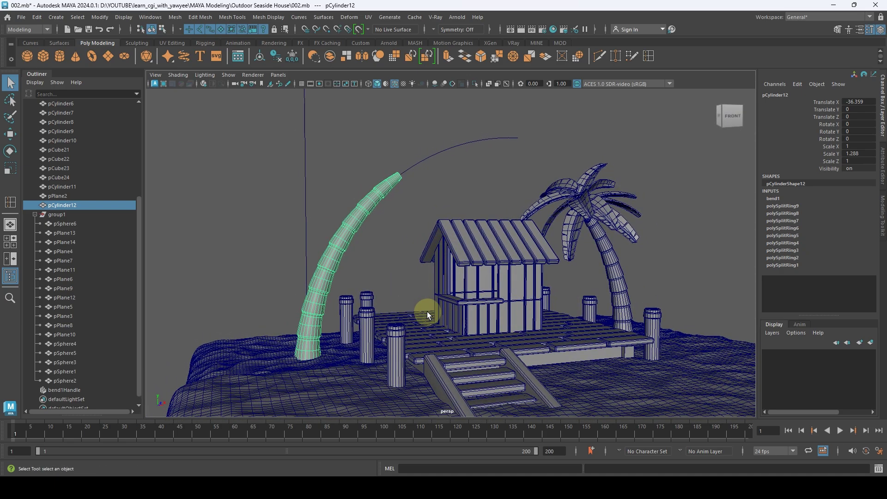
alt+right_drag(411, 290, 454, 306)
alt+drag(454, 305, 492, 277)
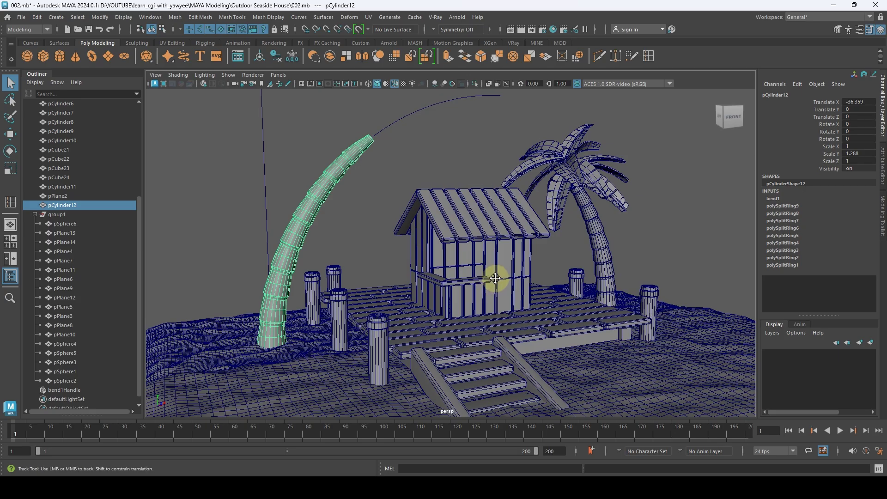
scroll(434, 243, up, 2)
alt+right_drag(434, 243, 312, 247)
alt+drag(430, 253, 451, 258)
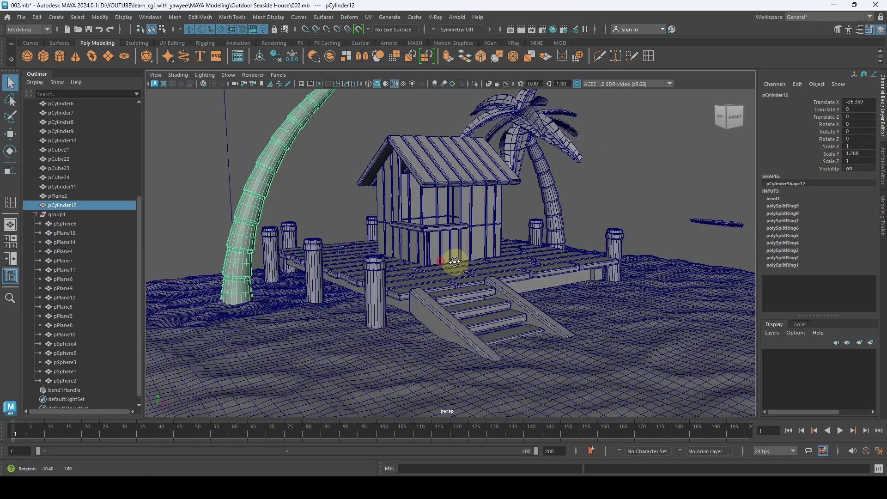
alt+right_drag(451, 258, 690, 309)
alt+middle_drag(690, 309, 614, 285)
alt+drag(444, 268, 253, 179)
alt+right_drag(254, 179, 296, 159)
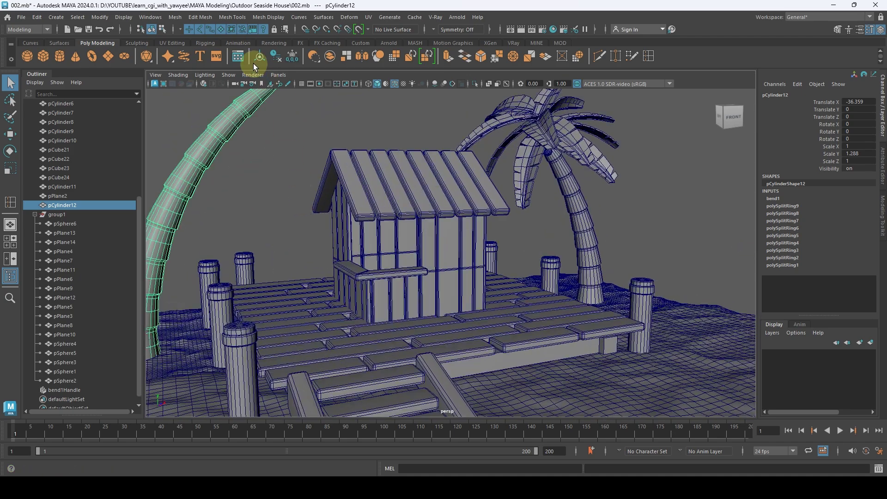
alt+right_drag(259, 106, 286, 143)
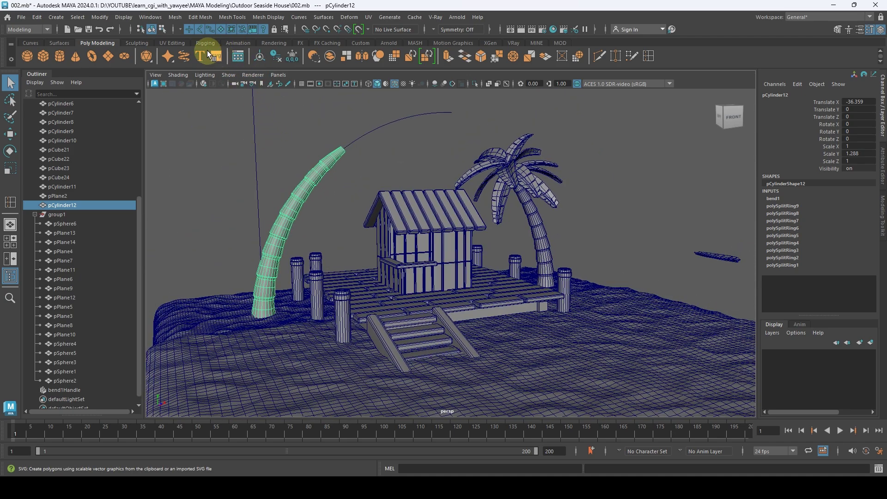
Step: Delete the construction history of all objects to bake the bend into the trunk
click(37, 17)
mouse_move(80, 137)
click(187, 140)
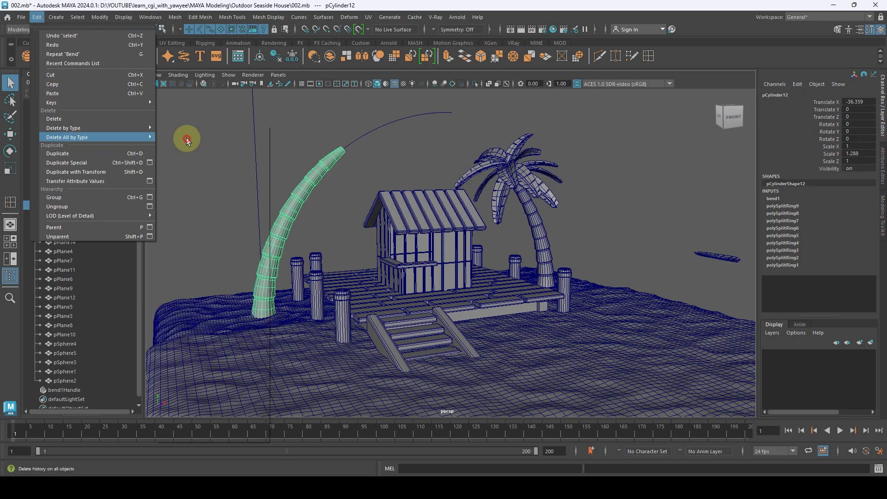
alt+drag(187, 140, 602, 140)
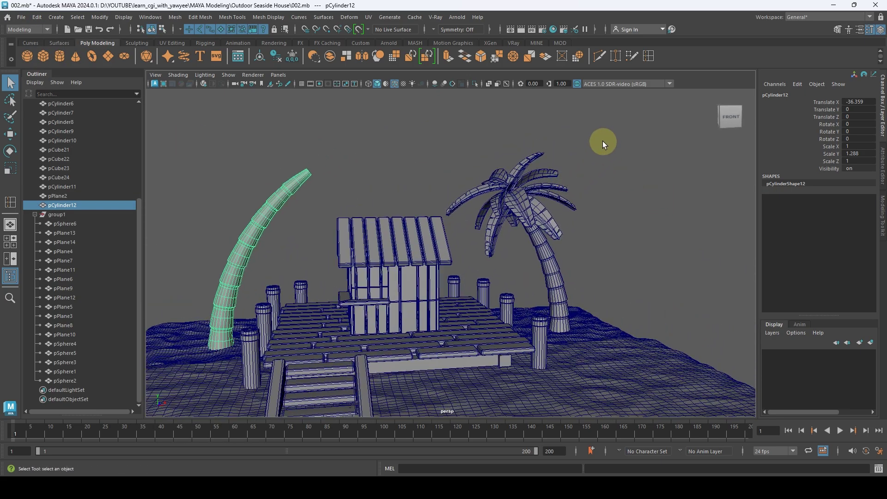
Step: Duplicate the first palm's crown group, place the copy on the curved trunk's tip and rotate it to about -6.96, 45.81, -30.43
drag(495, 218, 535, 261)
ctrl+drag(588, 268, 573, 237)
key(w)
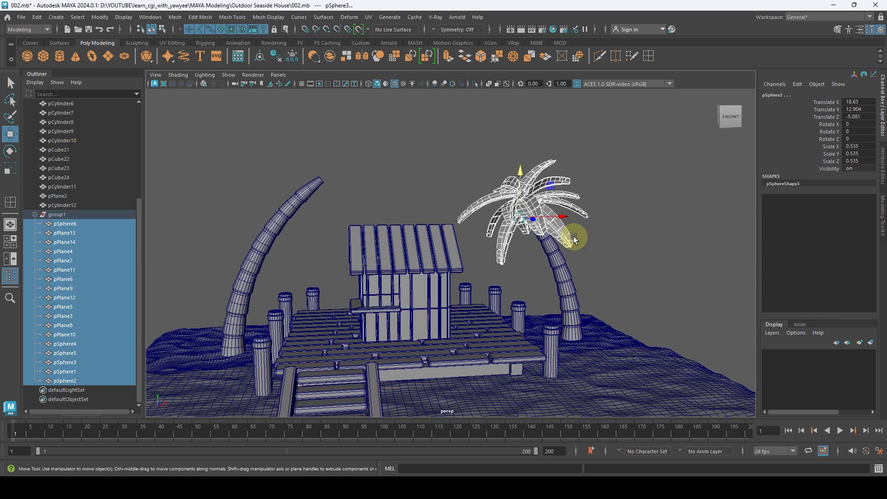
key(Up)
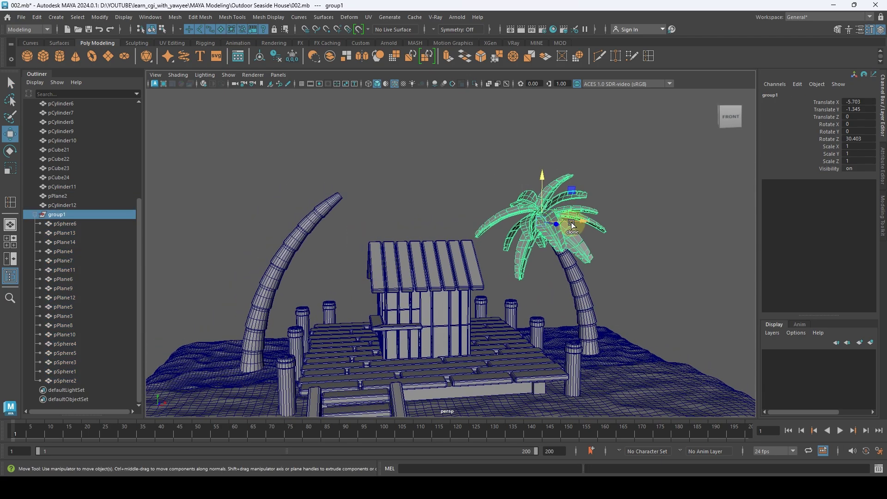
mouse_move(572, 225)
shift+mouse_down()
mouse_move(372, 226)
mouse_move(348, 189)
mouse_move(362, 203)
mouse_move(305, 213)
mouse_move(317, 205)
mouse_move(339, 217)
mouse_move(339, 187)
shift+mouse_up()
key(e)
key(w)
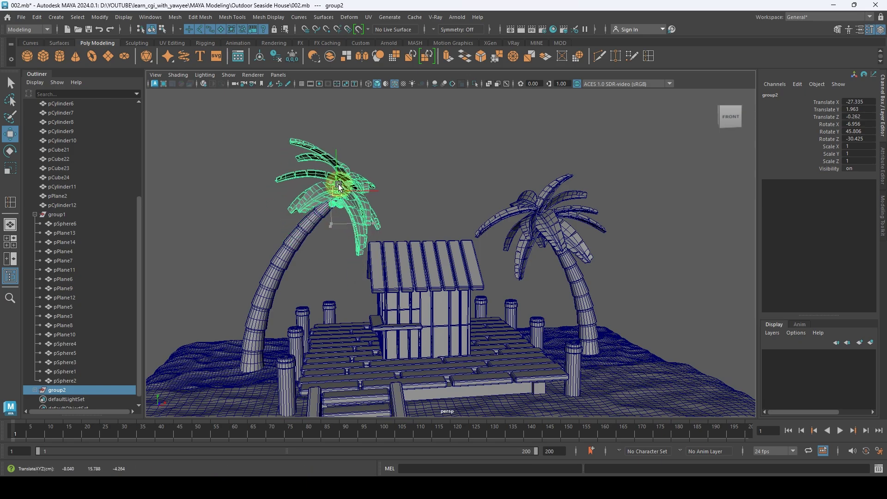
Step: Rotate the short upper leaf pPlane9 in the second palm's crown to fan it out toward the house
alt+right_drag(351, 187, 403, 208)
alt+drag(403, 208, 459, 260)
scroll(439, 239, down, 3)
click(521, 225)
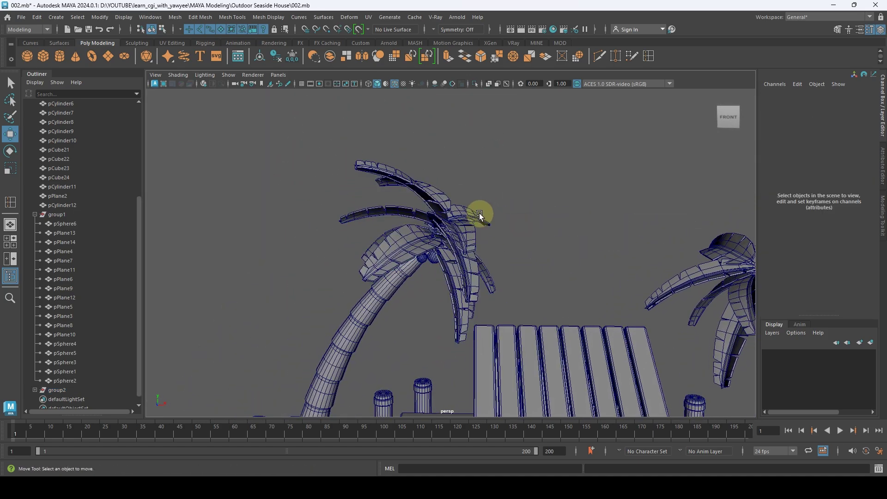
click(479, 212)
alt+drag(481, 214, 476, 204)
key(e)
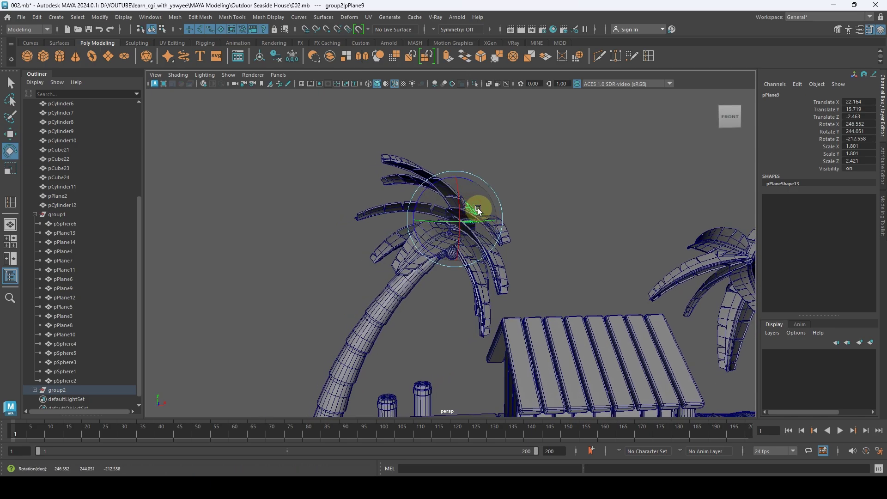
click(517, 223)
Step: Rotate further leaves on the second crown's house-facing side, including pPlane13, to fill out its shape
click(511, 226)
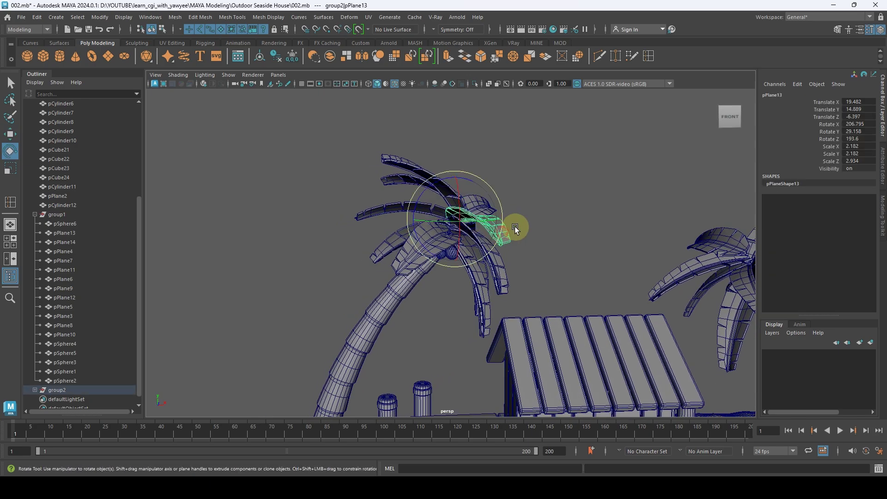
alt+drag(511, 226, 482, 223)
click(493, 257)
click(481, 268)
click(480, 227)
key(q)
Step: Reposition the coconuts pSphere1 and pSphere3 around the second palm's trunk tip
click(493, 209)
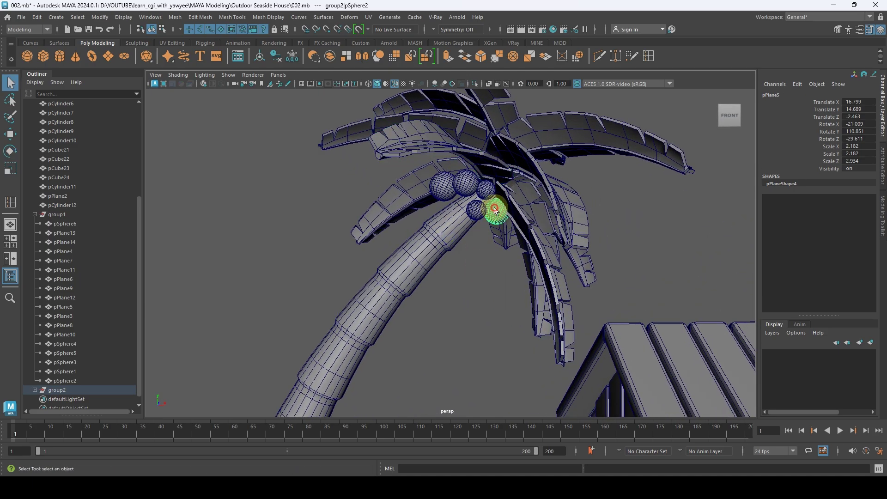
click(469, 181)
key(w)
click(467, 158)
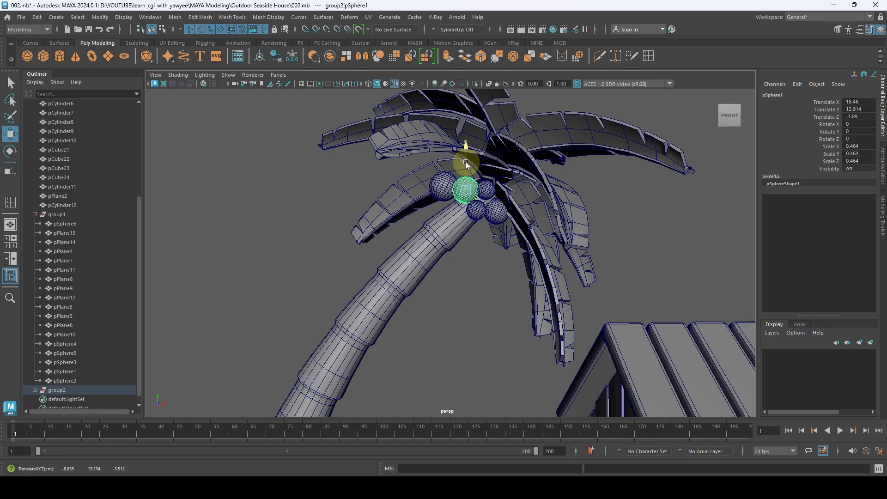
alt+drag(518, 236, 519, 280)
click(519, 280)
click(478, 203)
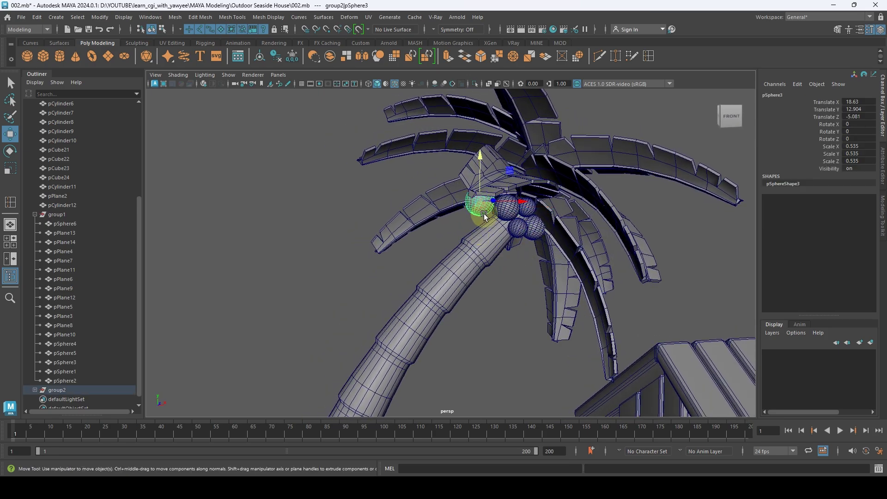
drag(484, 214, 511, 255)
Step: Arrange the coconuts pSphere2 and pSphere7 under the second crown, placing pSphere7 at about X 19.54, Y 12.10, Z -3.02, and clear the selection
click(510, 197)
alt+middle_drag(519, 214, 523, 295)
alt+drag(524, 297, 500, 249)
key(bracketleft)
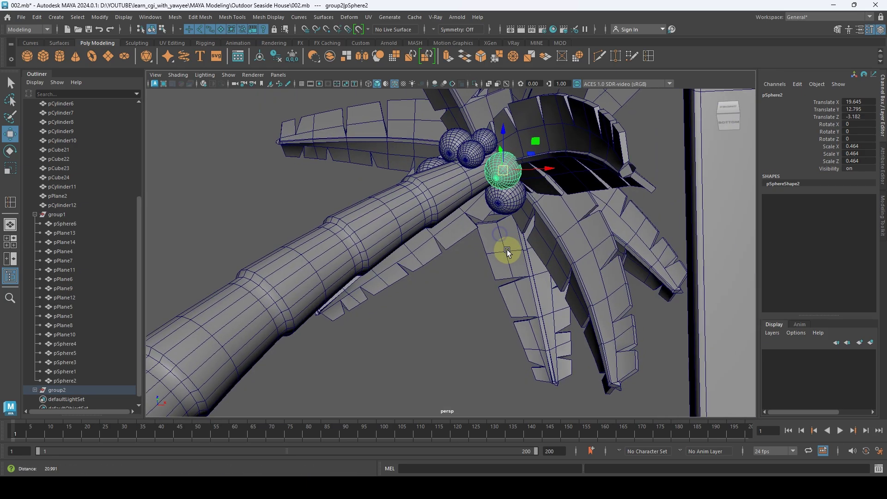
click(501, 195)
mouse_move(501, 198)
alt+mouse_down()
mouse_move(499, 206)
mouse_move(488, 187)
mouse_move(477, 225)
mouse_move(489, 233)
alt+mouse_up()
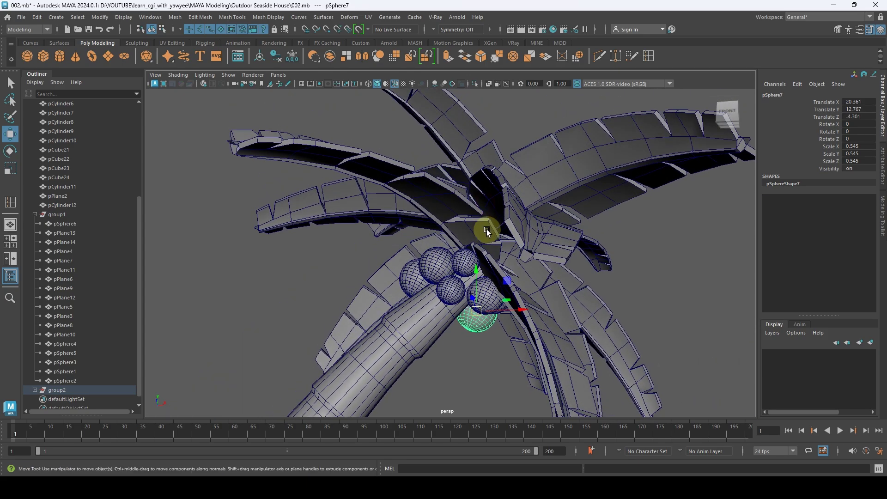
mouse_move(488, 319)
mouse_down()
mouse_move(476, 296)
mouse_move(500, 316)
mouse_up()
scroll(383, 248, down, 5)
scroll(440, 261, up, 8)
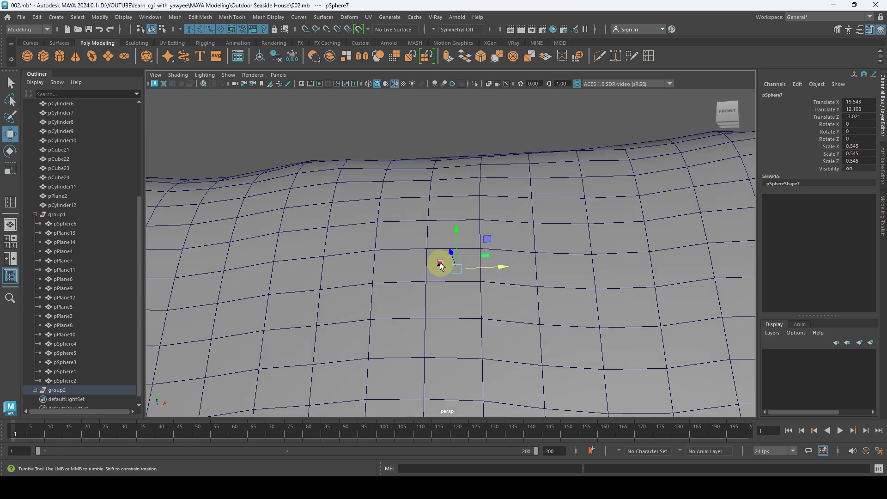
scroll(440, 261, down, 6)
click(587, 206)
alt+drag(646, 272, 513, 211)
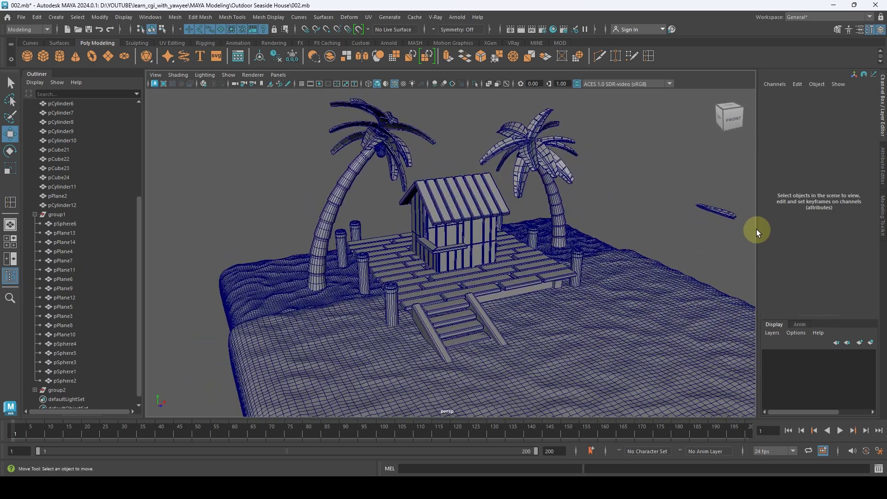
Step: Delete the spare leaf mesh lying beside the scene
click(712, 213)
alt+drag(706, 218, 615, 243)
key(Delete)
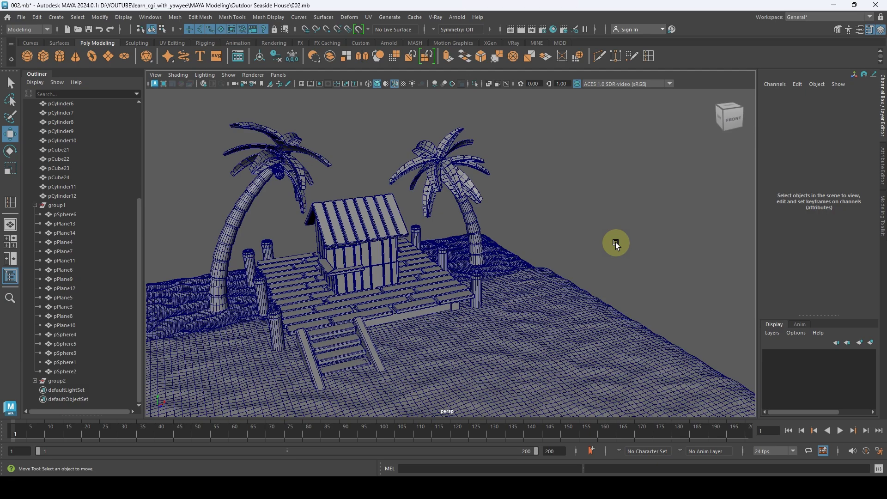
Step: Save the scene as a new version named 003.mb in the Outdoor Seaside House folder
click(21, 18)
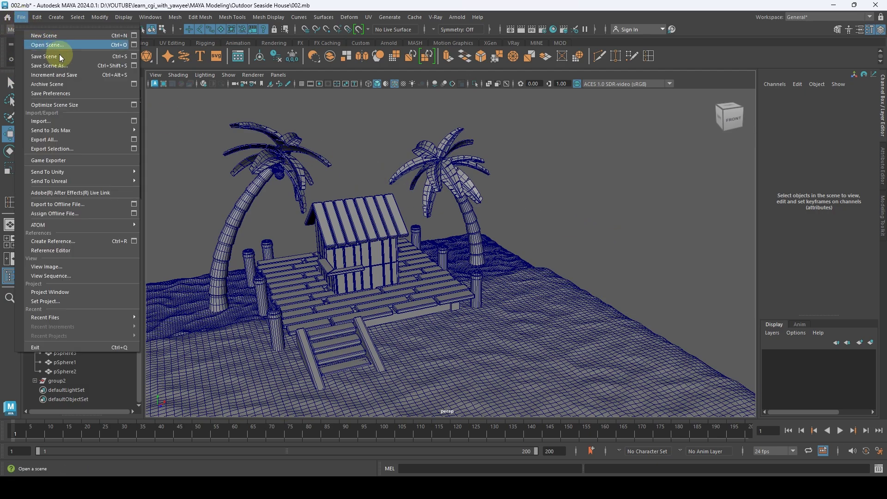
click(65, 62)
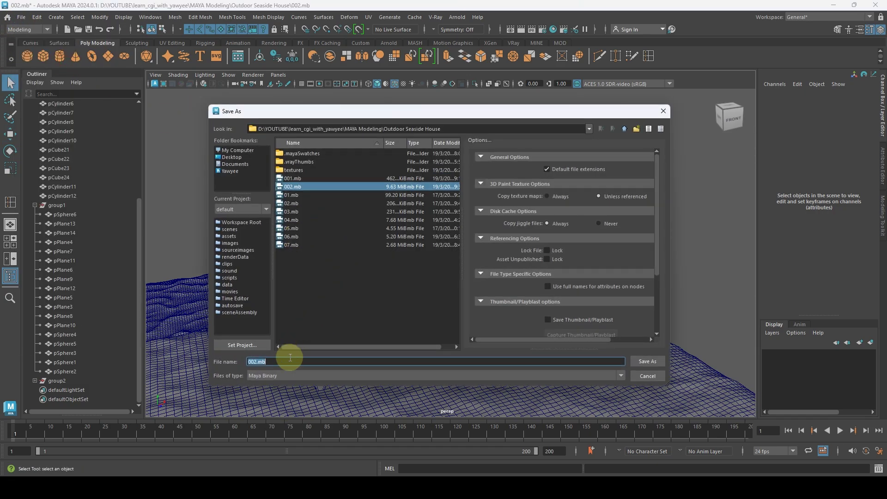
key(Return)
key(w)
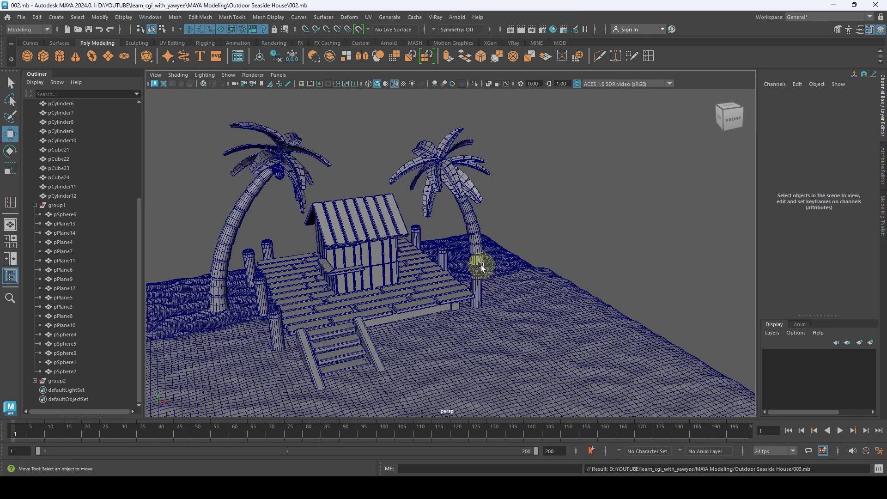
Step: Open the render settings and switch the renderer to V-Ray
alt+right_drag(481, 265, 459, 259)
alt+middle_drag(459, 259, 539, 267)
alt+drag(538, 268, 518, 261)
alt+right_drag(518, 261, 539, 250)
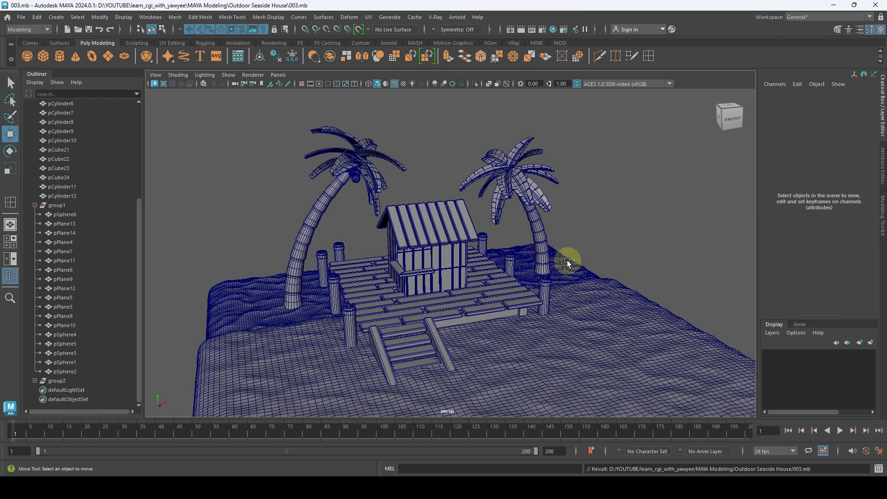
alt+drag(569, 257, 571, 263)
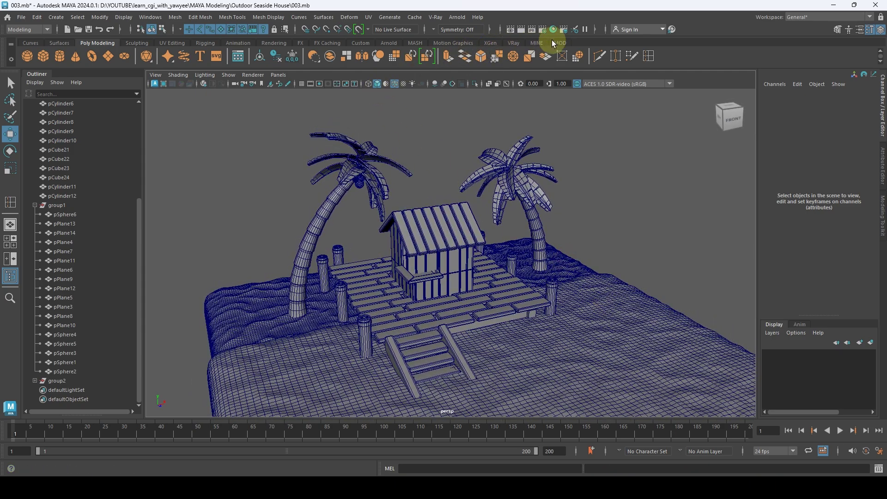
click(542, 29)
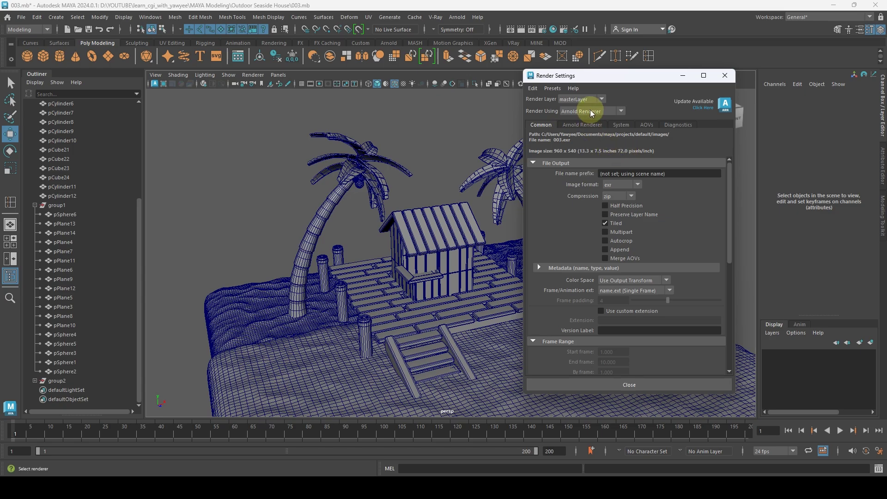
click(591, 111)
click(583, 139)
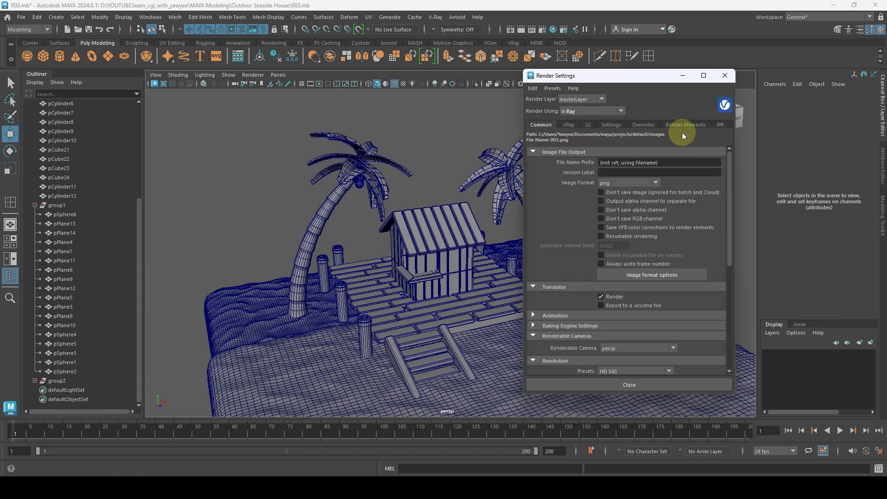
Step: Set the V-Ray image sampler type to Bucket
click(568, 126)
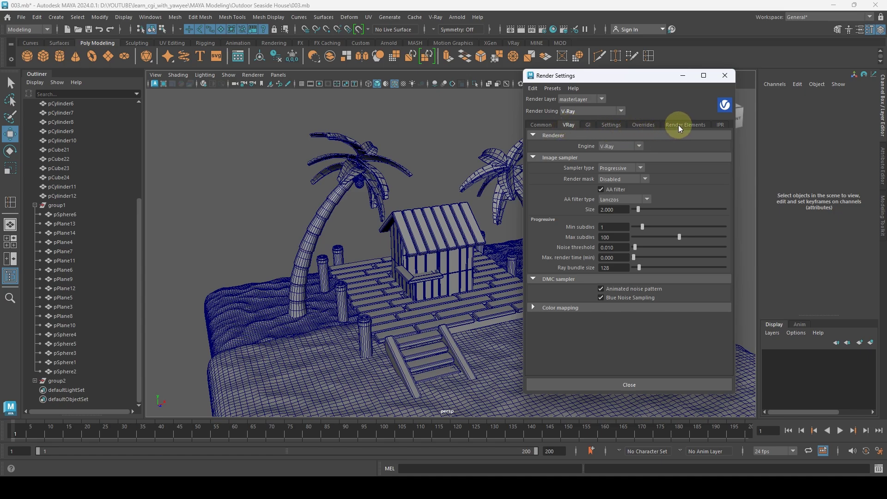
click(643, 125)
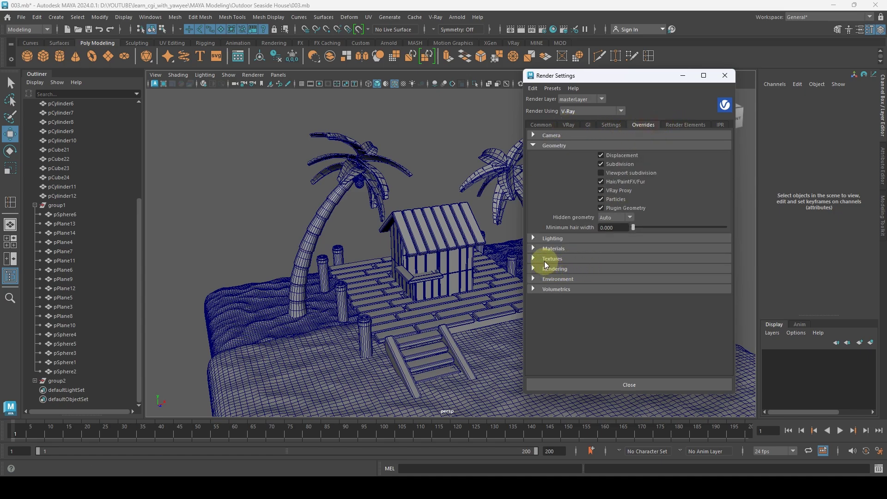
click(569, 125)
click(612, 168)
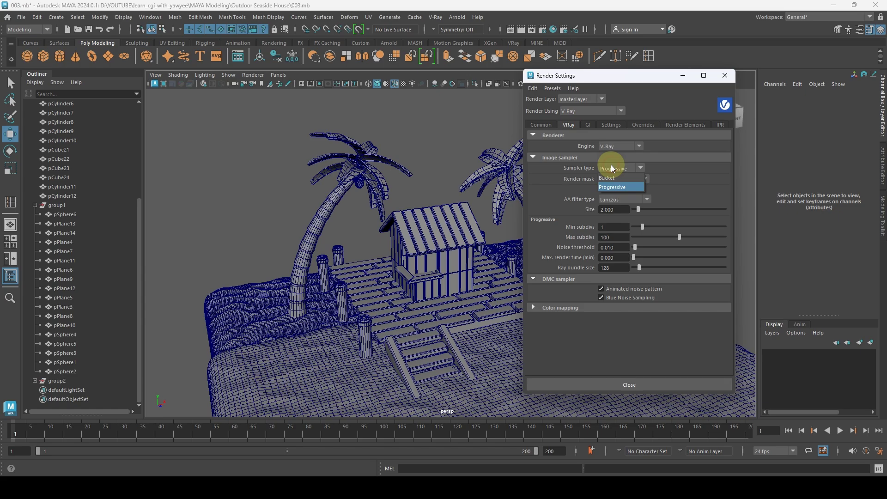
click(614, 179)
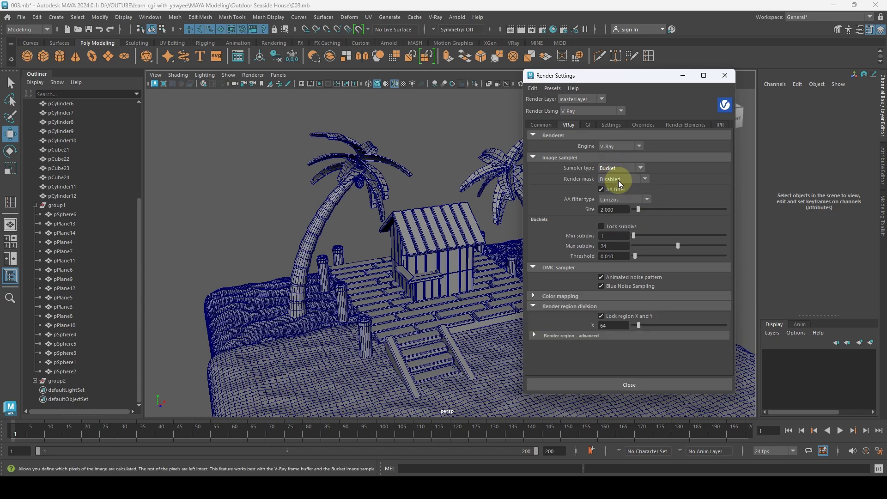
Step: Change the image sampler's anti-aliasing filter type to CatmullRom
click(626, 199)
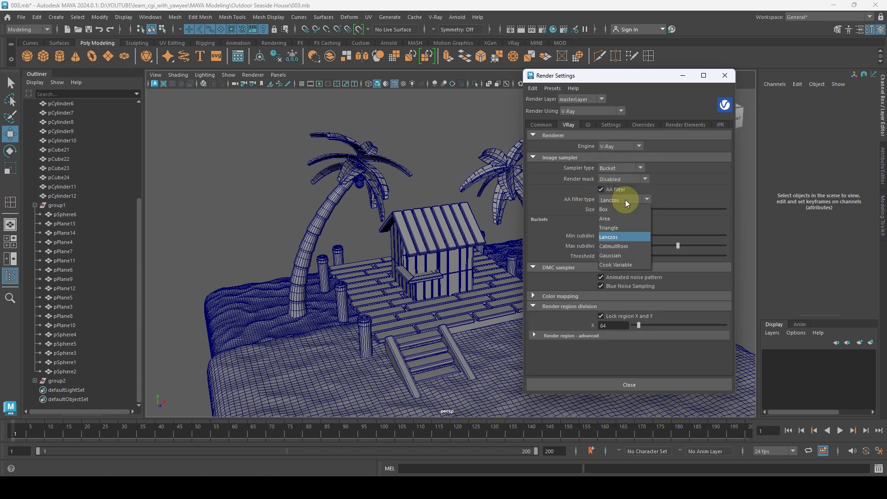
click(625, 247)
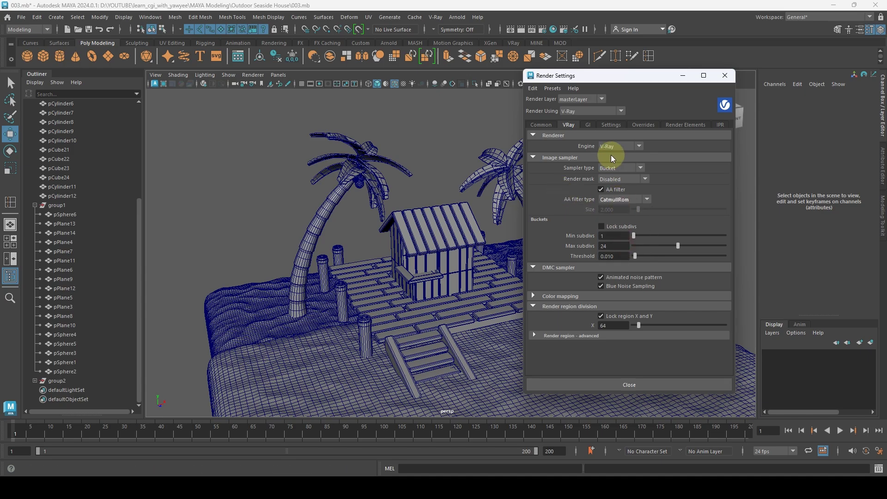
Step: Create a V-Ray sun and a V-Ray sky through the environment overrides, and close the render settings
click(676, 125)
click(644, 125)
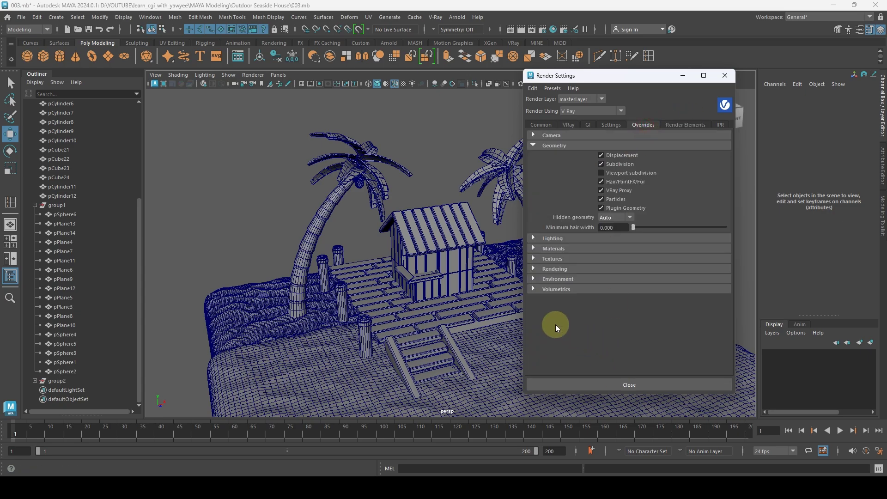
click(546, 280)
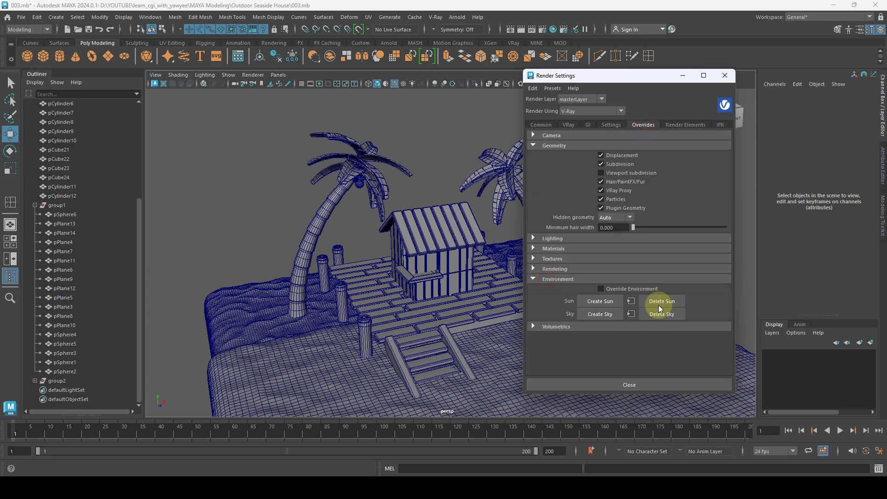
click(596, 301)
click(607, 313)
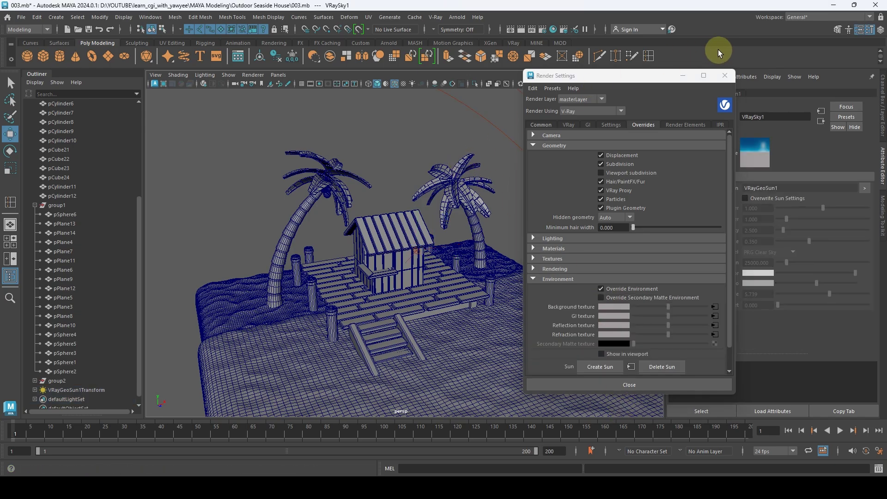
click(724, 76)
Step: Select the V-Ray sun at the house and move it up and out beside the right palm's crown
scroll(531, 190, down, 5)
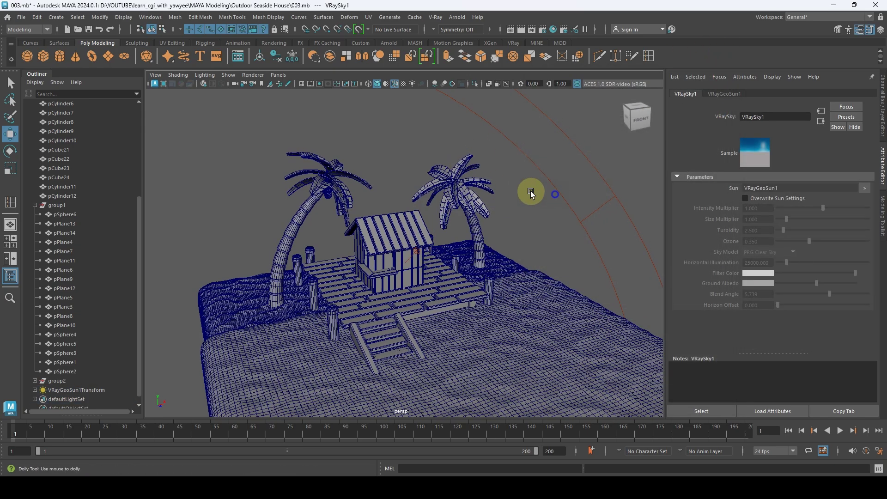
alt+drag(509, 180, 467, 275)
click(435, 244)
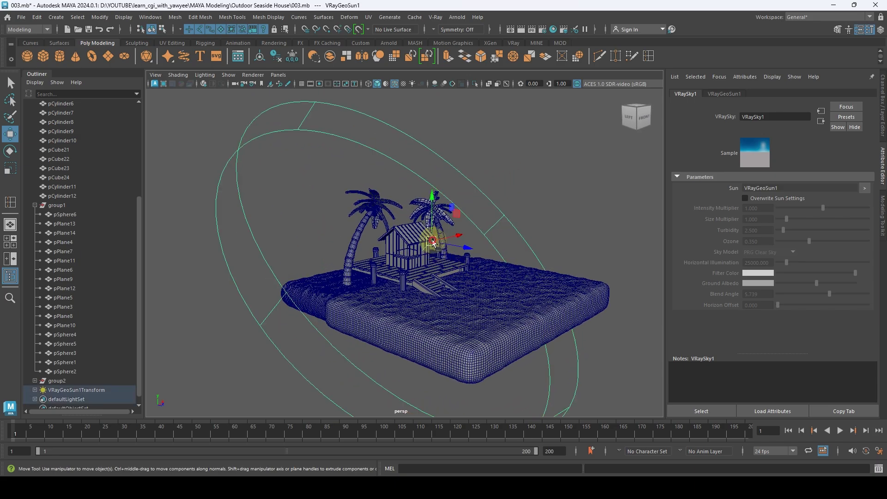
mouse_move(436, 244)
alt+mouse_down()
mouse_move(514, 234)
mouse_move(381, 235)
mouse_move(438, 252)
alt+mouse_up()
key(r)
key(w)
alt+drag(511, 243, 485, 234)
scroll(485, 258, up, 5)
scroll(485, 264, up, 2)
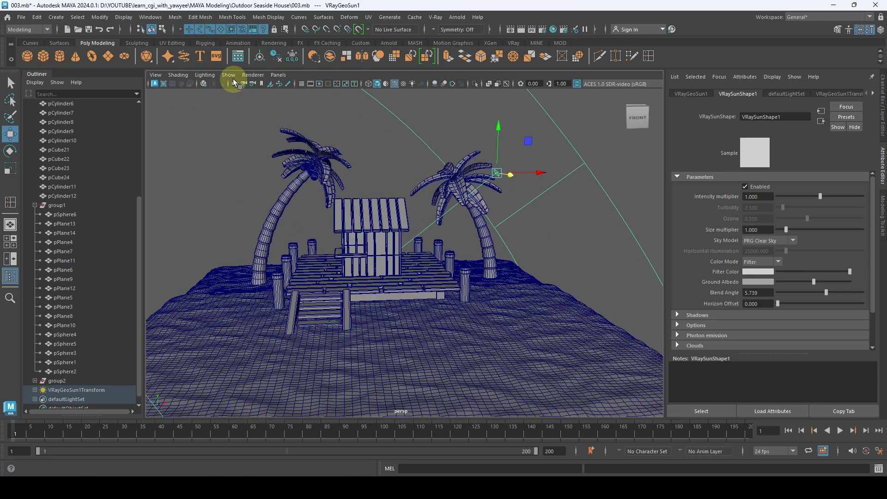
Step: Start the V-Ray IPR live render in the perspective viewport
click(252, 74)
click(267, 101)
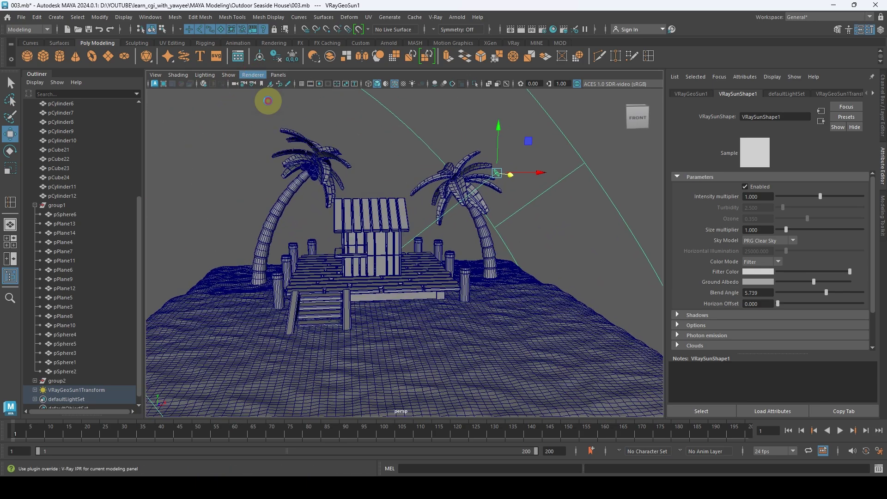
scroll(507, 208, up, 1)
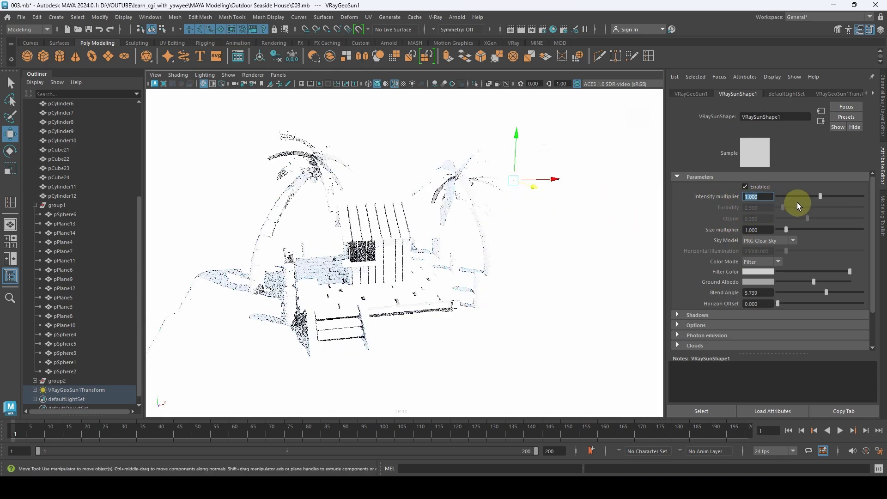
Step: Reduce the sun's intensity multiplier, trying 0.1 and 0.03 before setting it to 0.02
text(0)
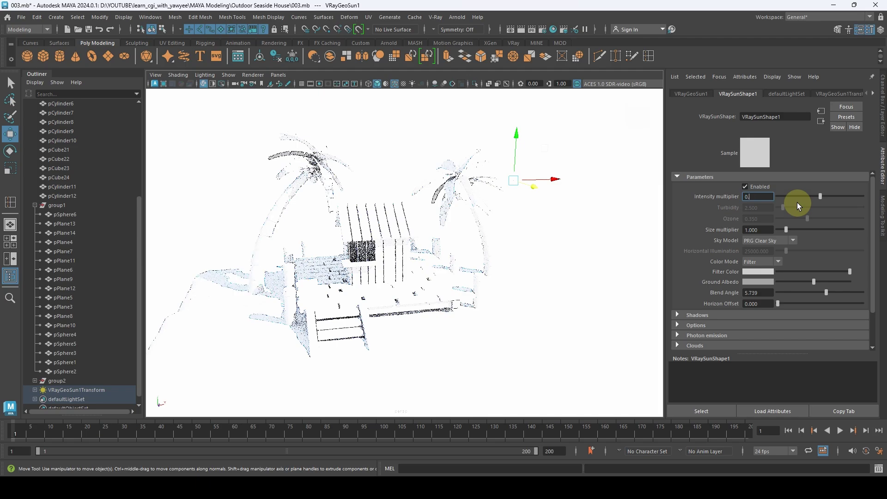
text(.1)
key(Return)
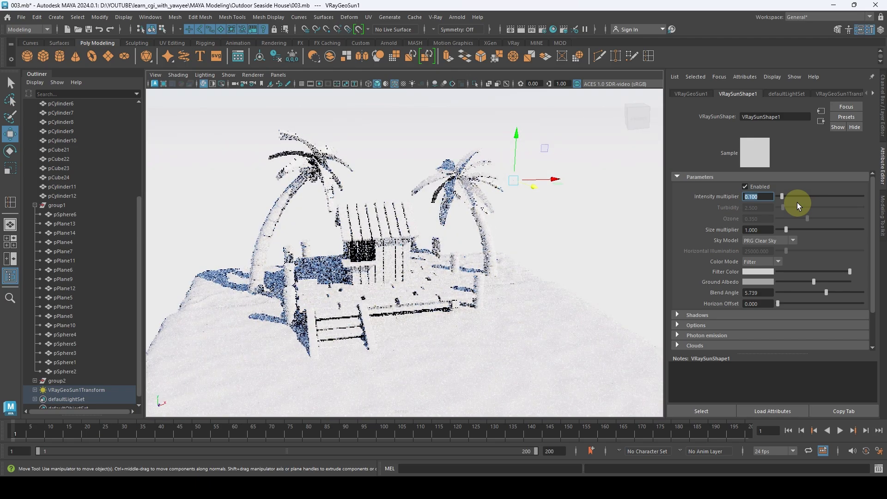
text(0.03)
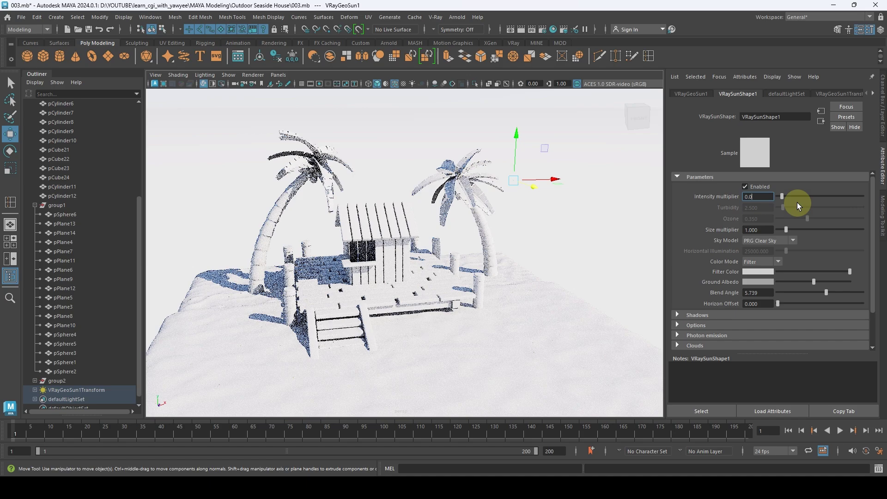
key(Return)
text(0.02)
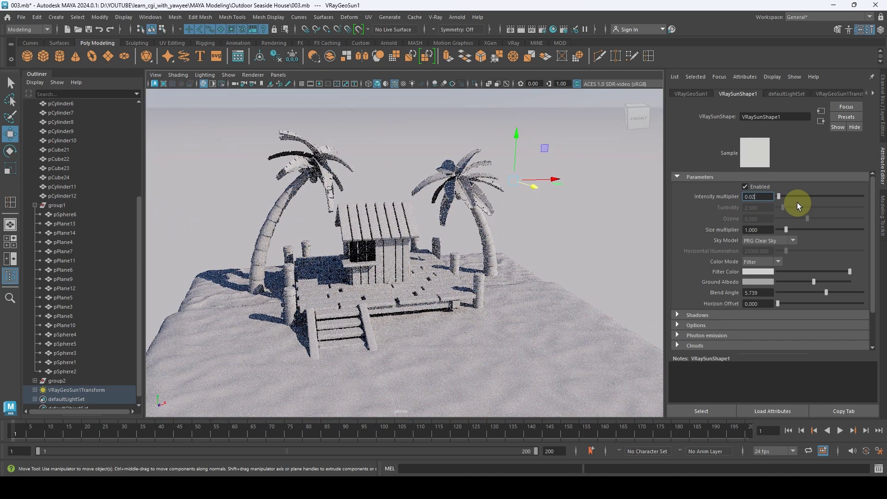
key(Return)
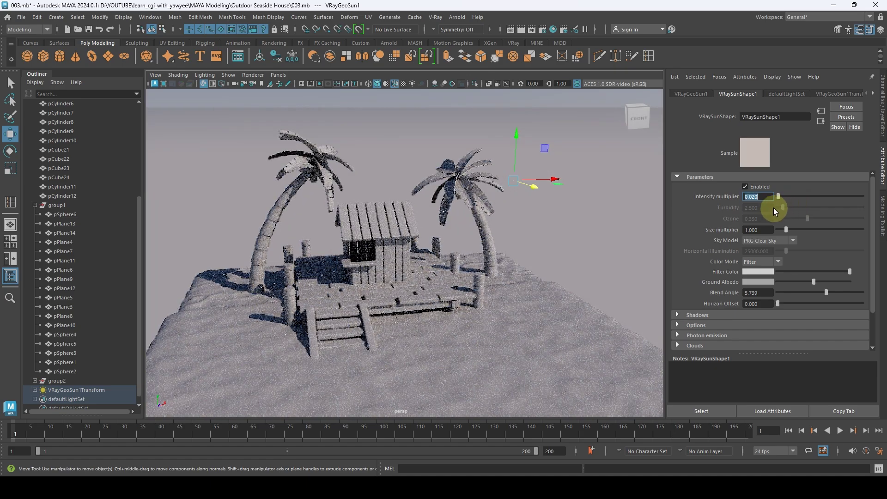
Step: Set the sun's size multiplier to 10 to soften the shadows around the house and palms
alt+drag(513, 202, 478, 270)
alt+right_drag(478, 270, 330, 323)
middle_drag(330, 324, 374, 320)
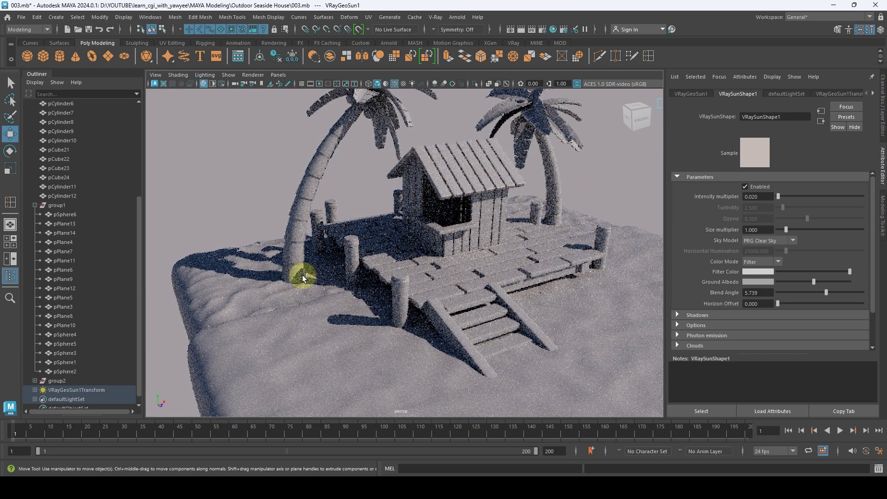
middle_drag(303, 277, 549, 337)
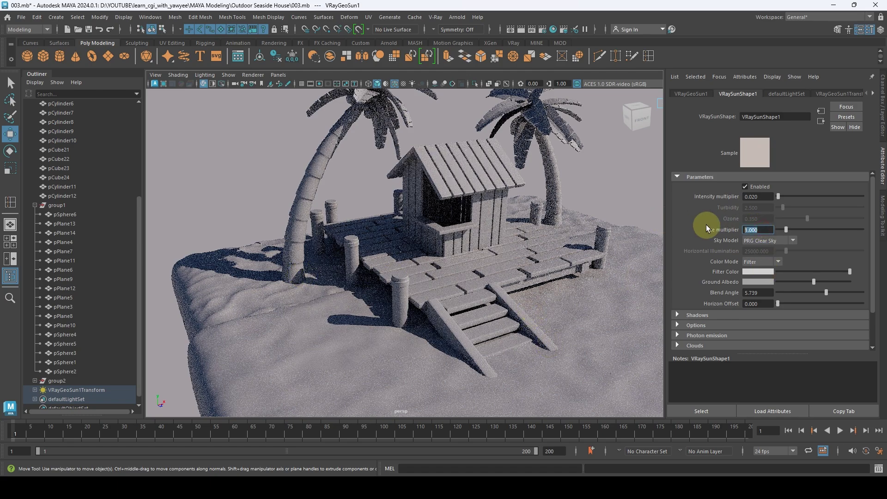
click(765, 229)
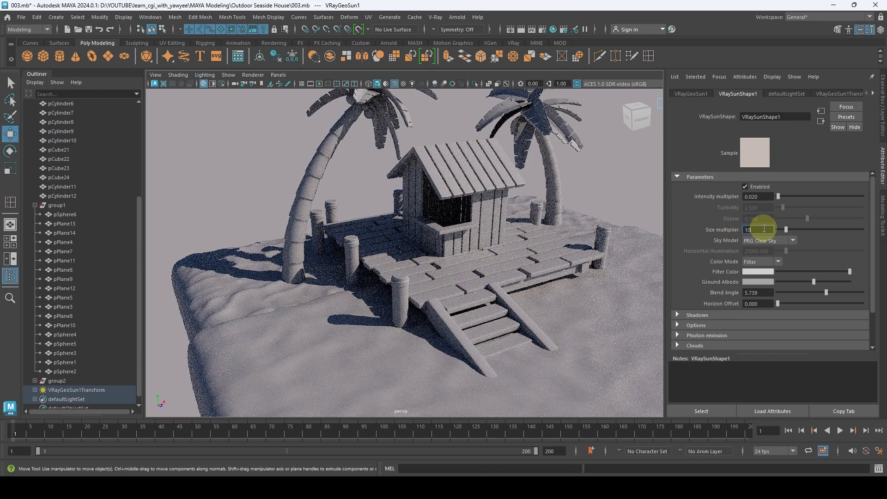
text(10)
key(Return)
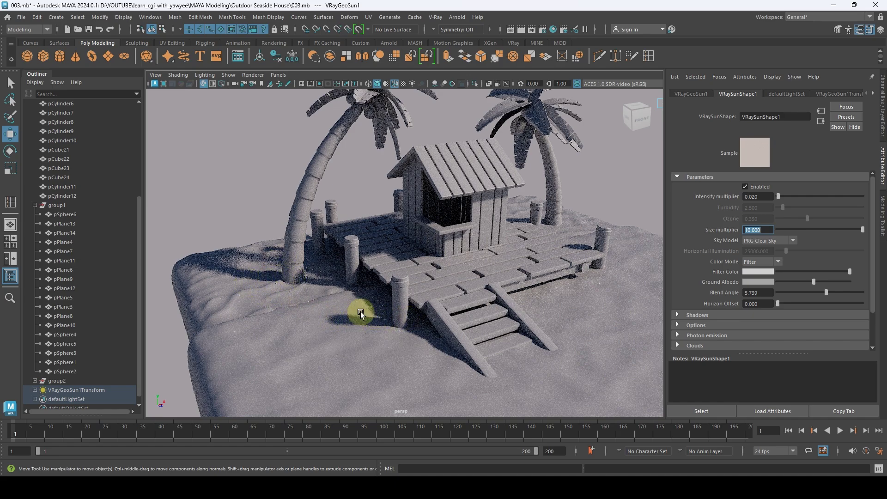
Step: Lower the sun towards the horizon, raise it slightly and shift it farther out beside the right palm, and deselect it
mouse_move(526, 223)
alt+mouse_down()
mouse_move(410, 234)
mouse_move(548, 184)
mouse_move(538, 228)
alt+mouse_up()
drag(495, 168, 525, 243)
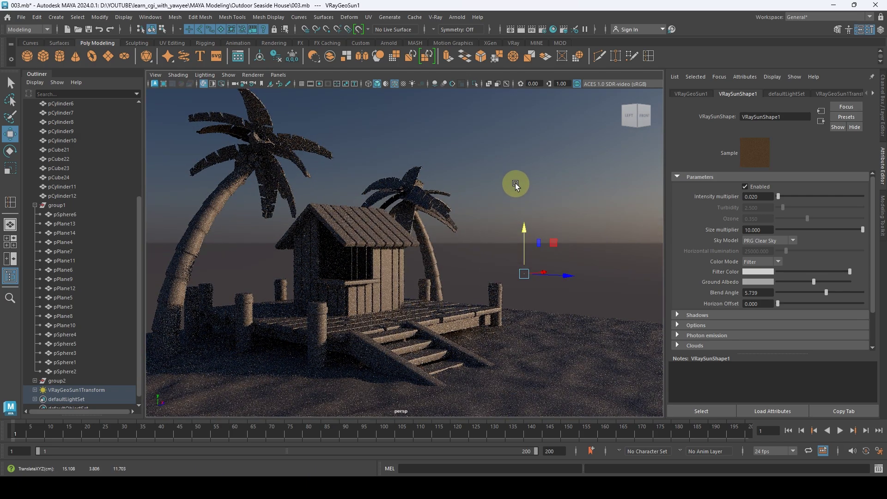
alt+drag(551, 214, 541, 222)
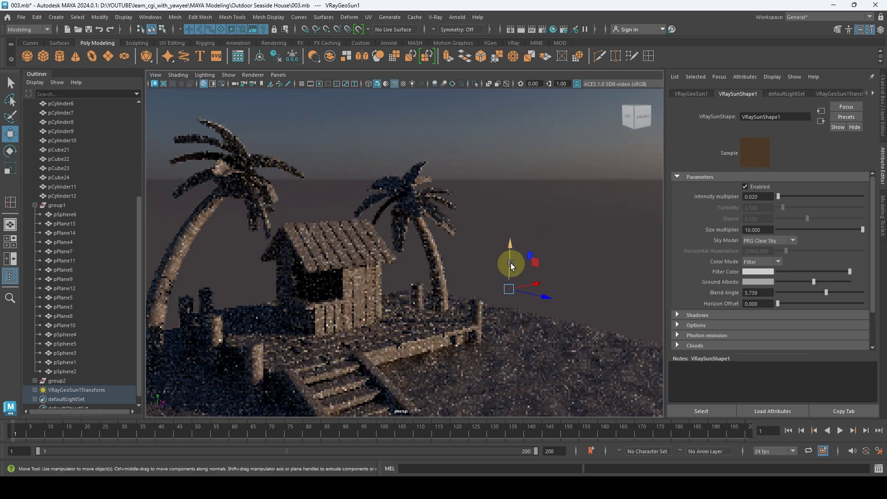
drag(511, 260, 511, 254)
drag(531, 290, 546, 249)
middle_drag(531, 287, 549, 261)
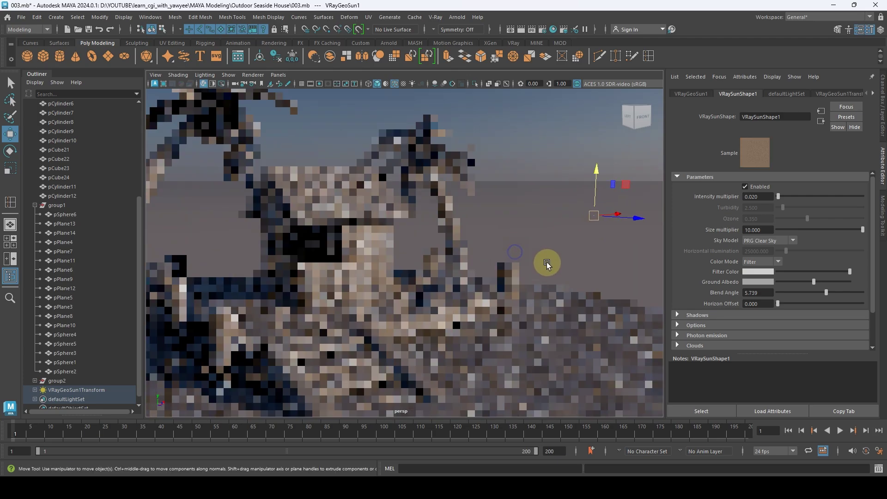
alt+right_drag(550, 278, 561, 254)
alt+drag(561, 254, 531, 246)
alt+right_drag(531, 245, 546, 283)
click(583, 282)
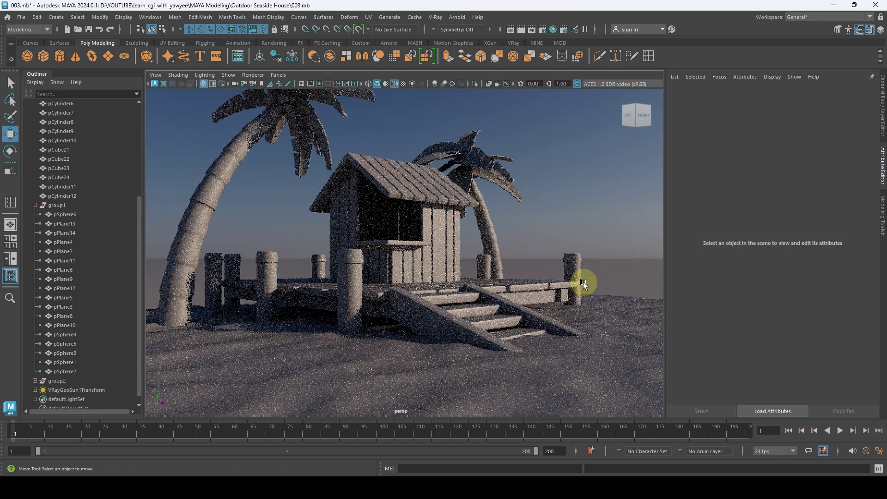